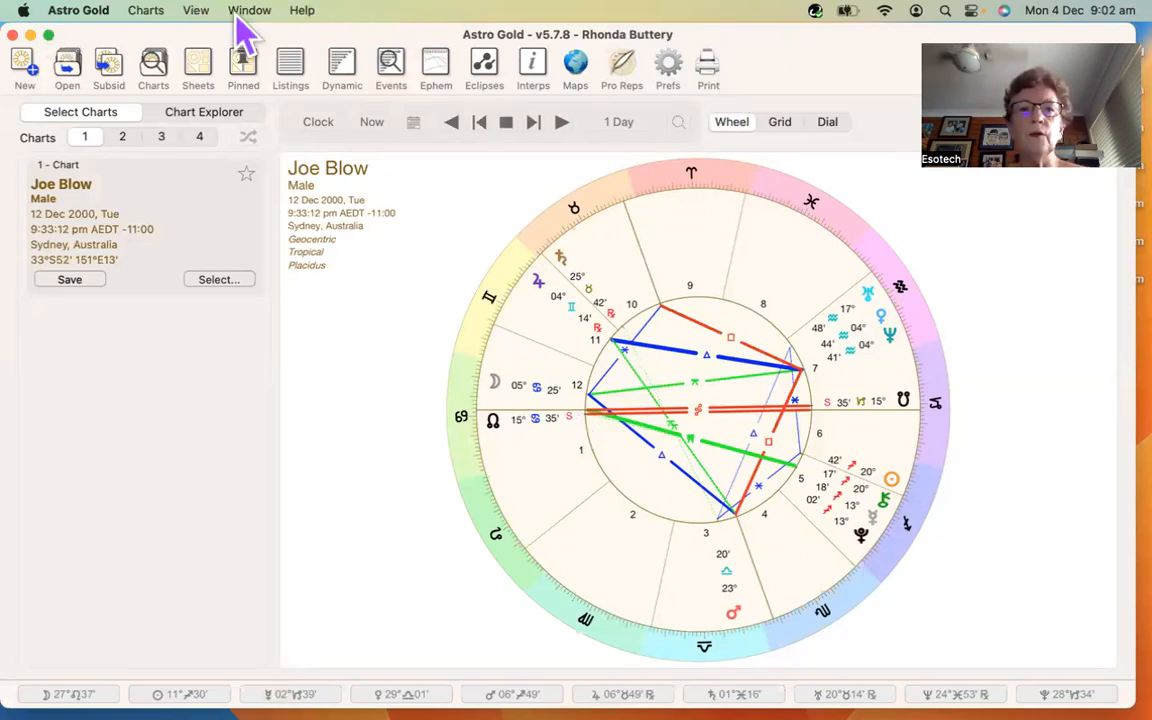
{"action": "left_click", "coordinate": [80, 12]}
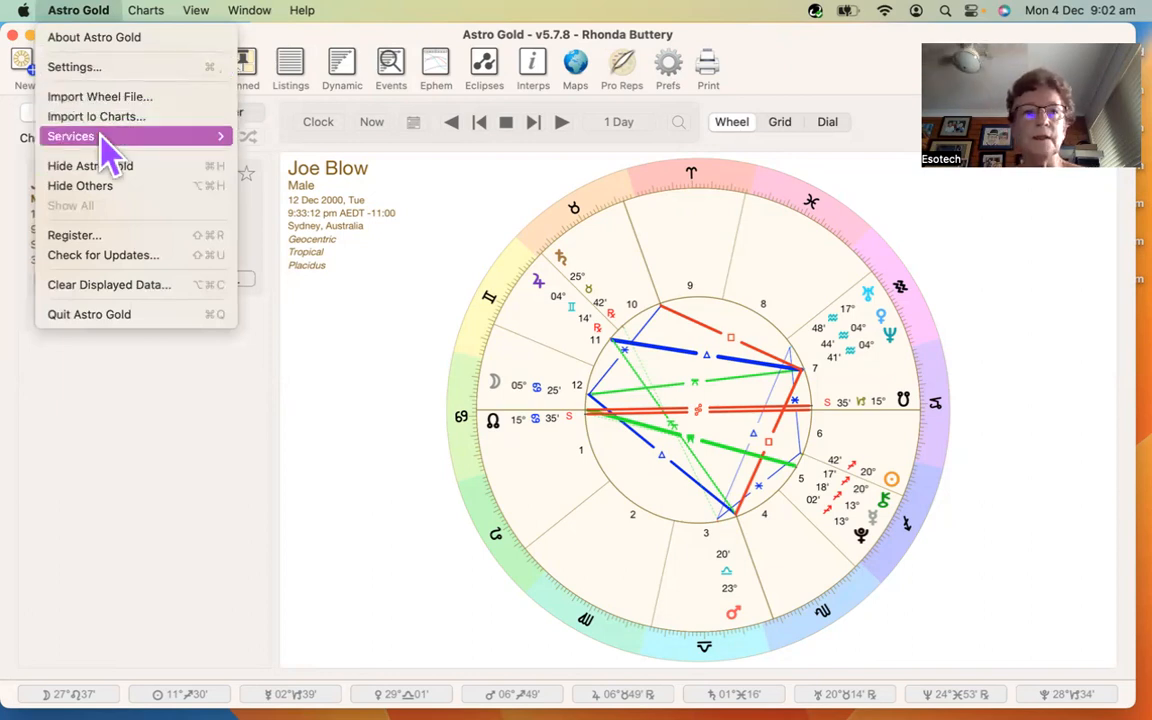
{"action": "mouse_move", "coordinate": [150, 16]}
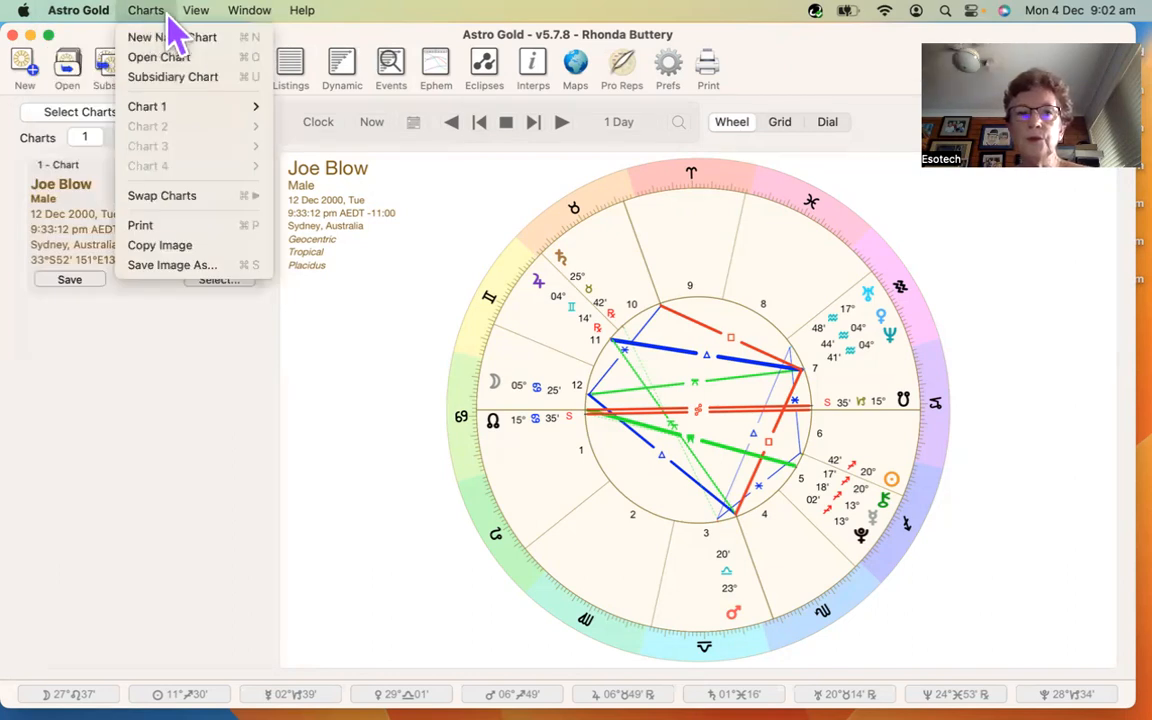
{"action": "mouse_move", "coordinate": [208, 16]}
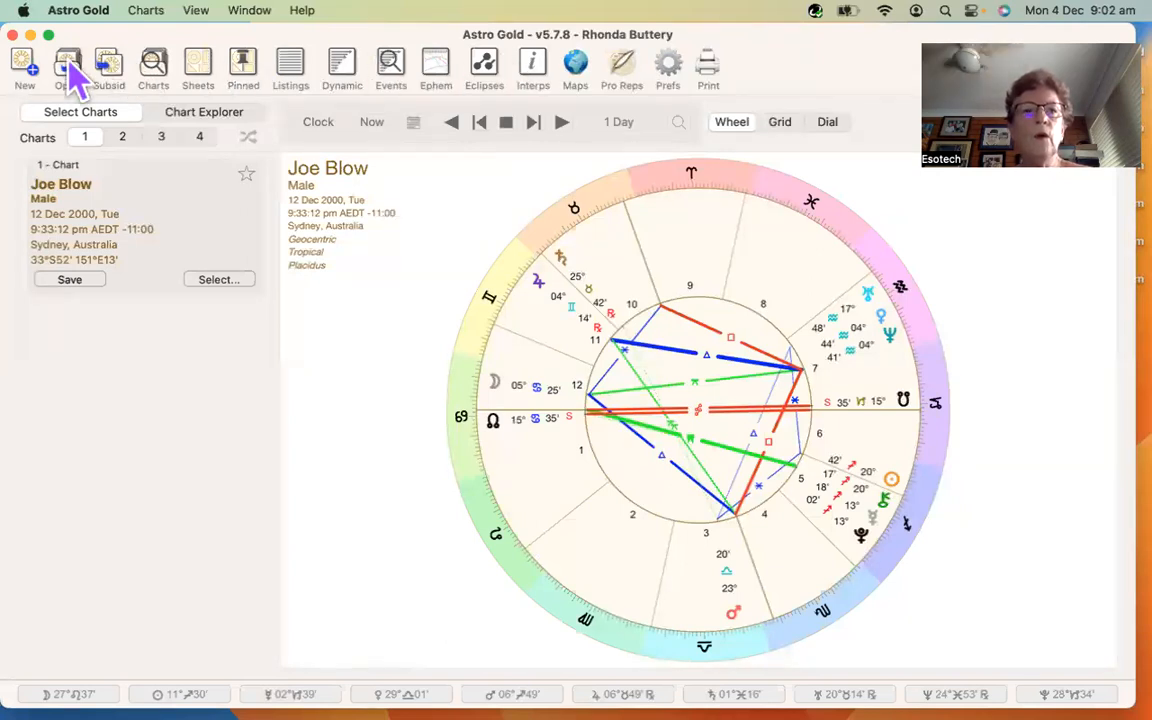
{"action": "left_click", "coordinate": [148, 12]}
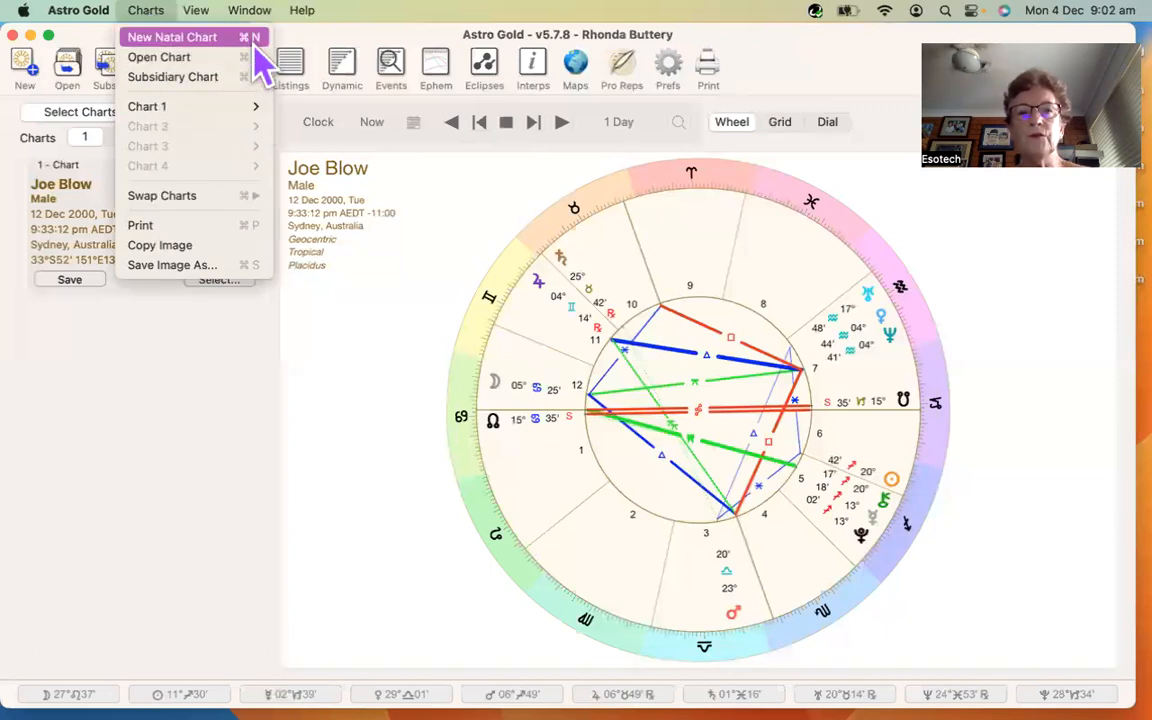
{"action": "left_click", "coordinate": [151, 15]}
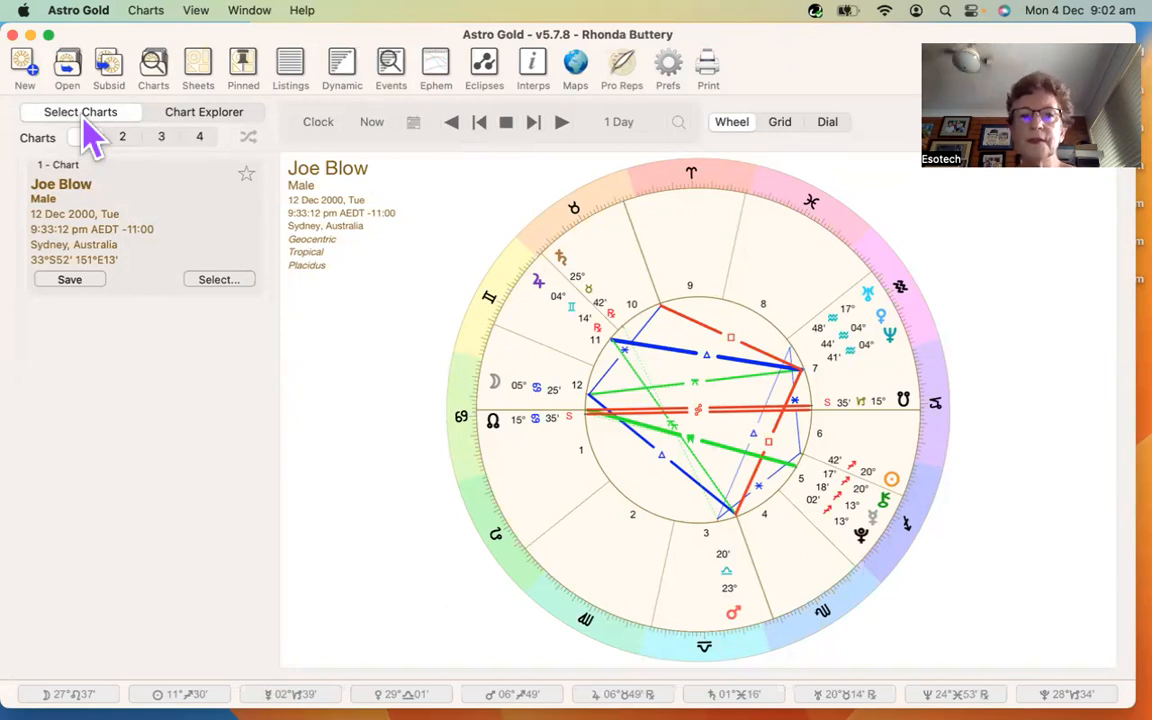
- Examine the Moon's details and the Sun's details, aspects and dynamic contacts in Chart Explorer, and return to the chart selection
{"action": "left_click", "coordinate": [203, 115]}
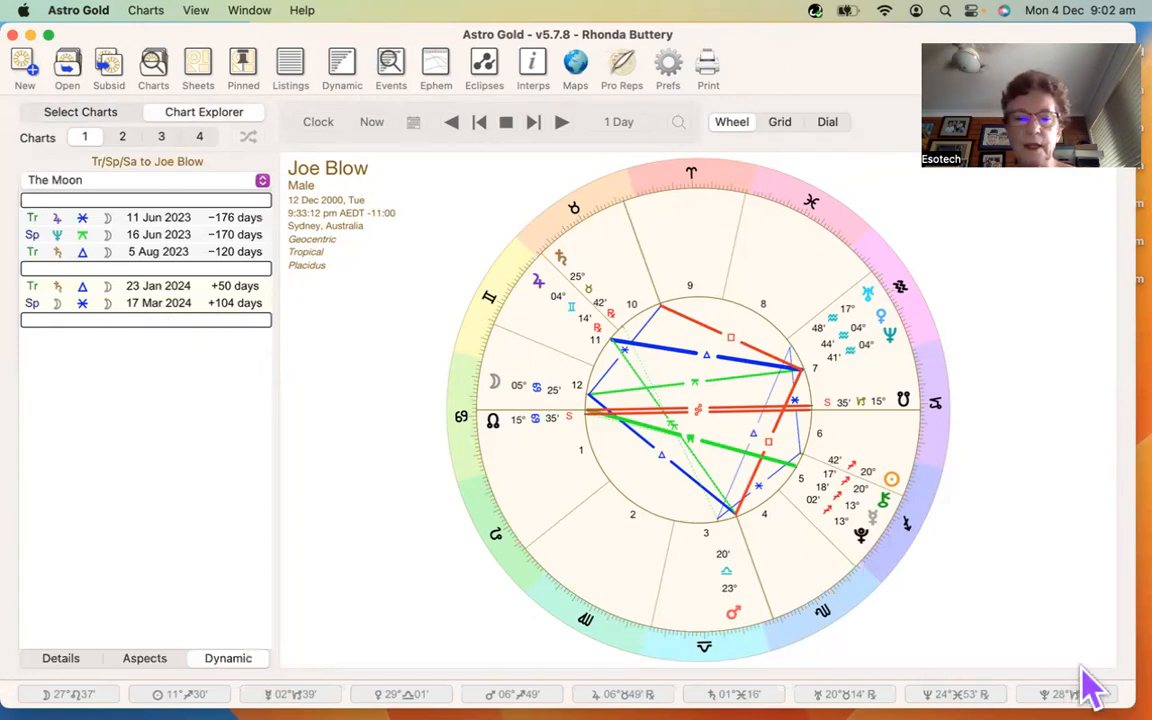
{"action": "left_click", "coordinate": [60, 664]}
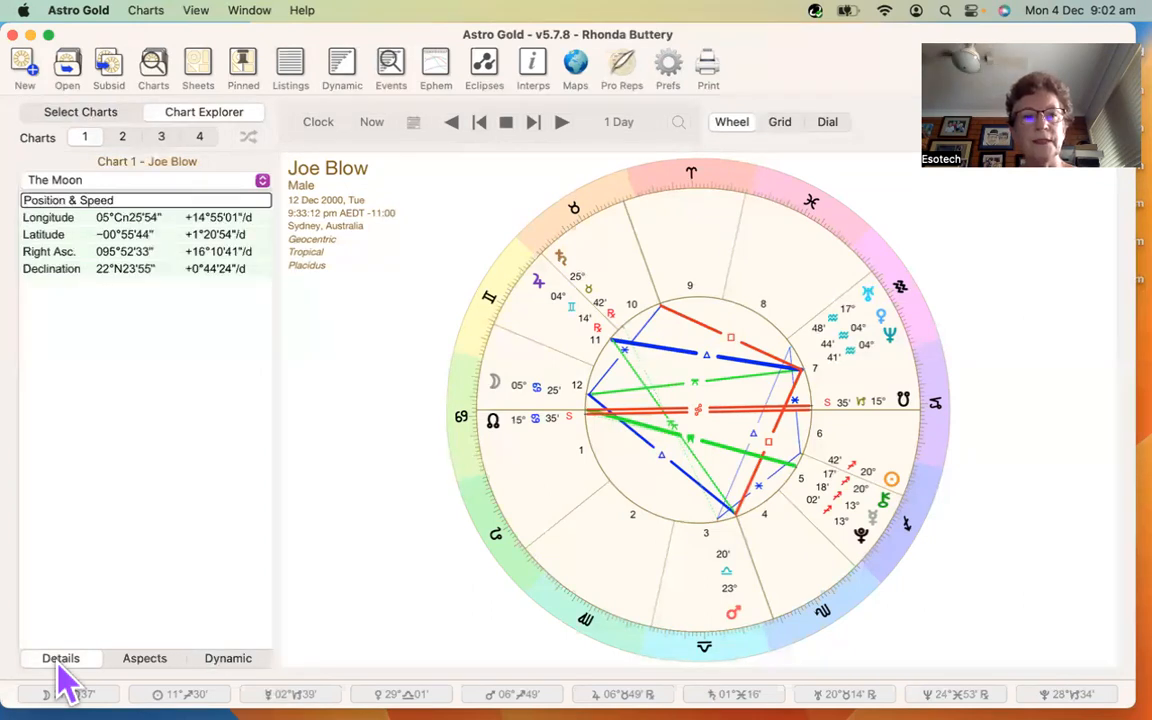
{"action": "left_click", "coordinate": [263, 182]}
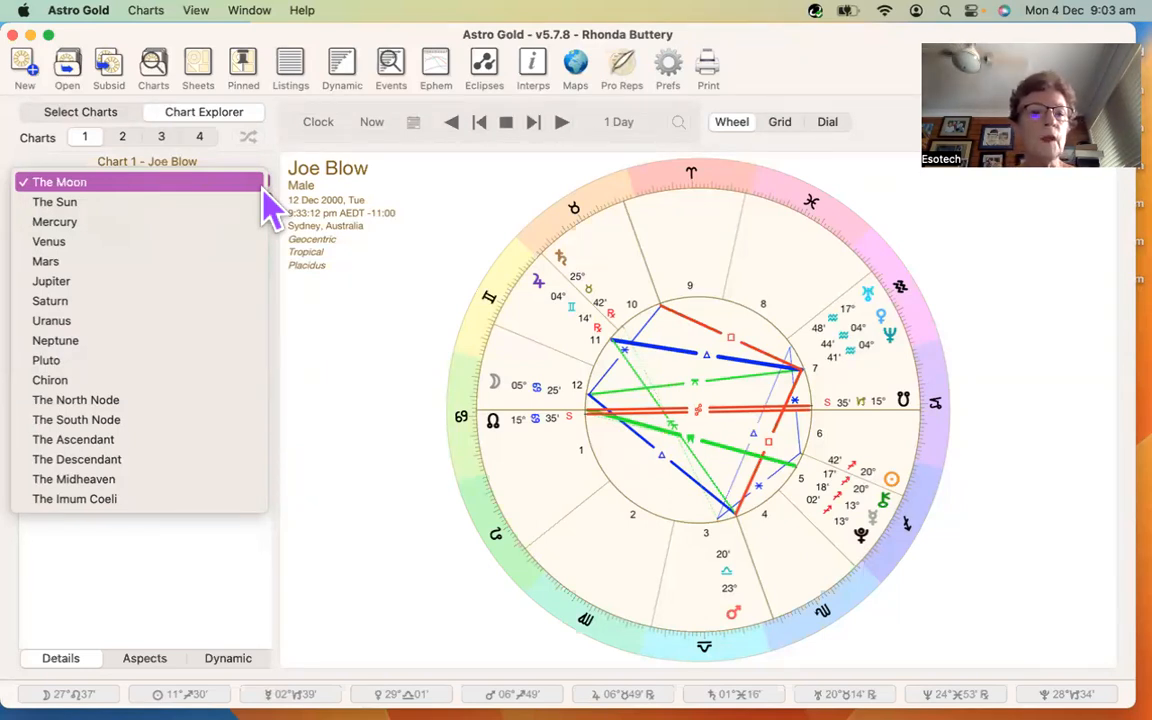
{"action": "left_click", "coordinate": [97, 203]}
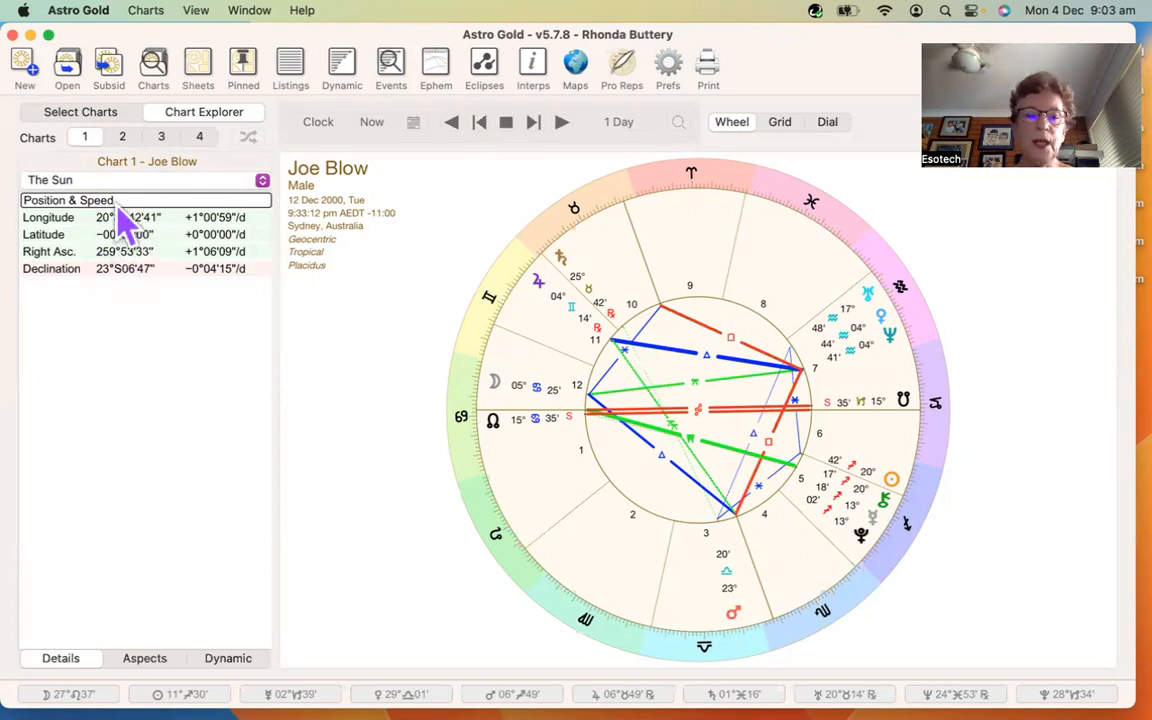
{"action": "left_click", "coordinate": [145, 660]}
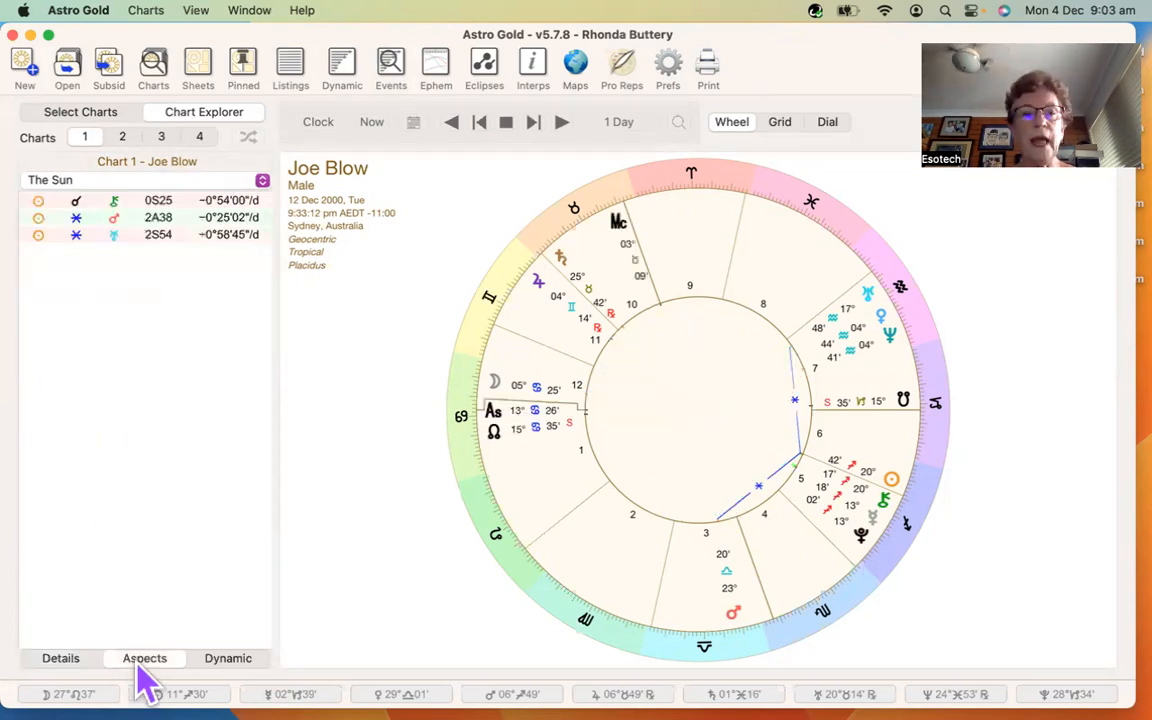
{"action": "left_click", "coordinate": [226, 660]}
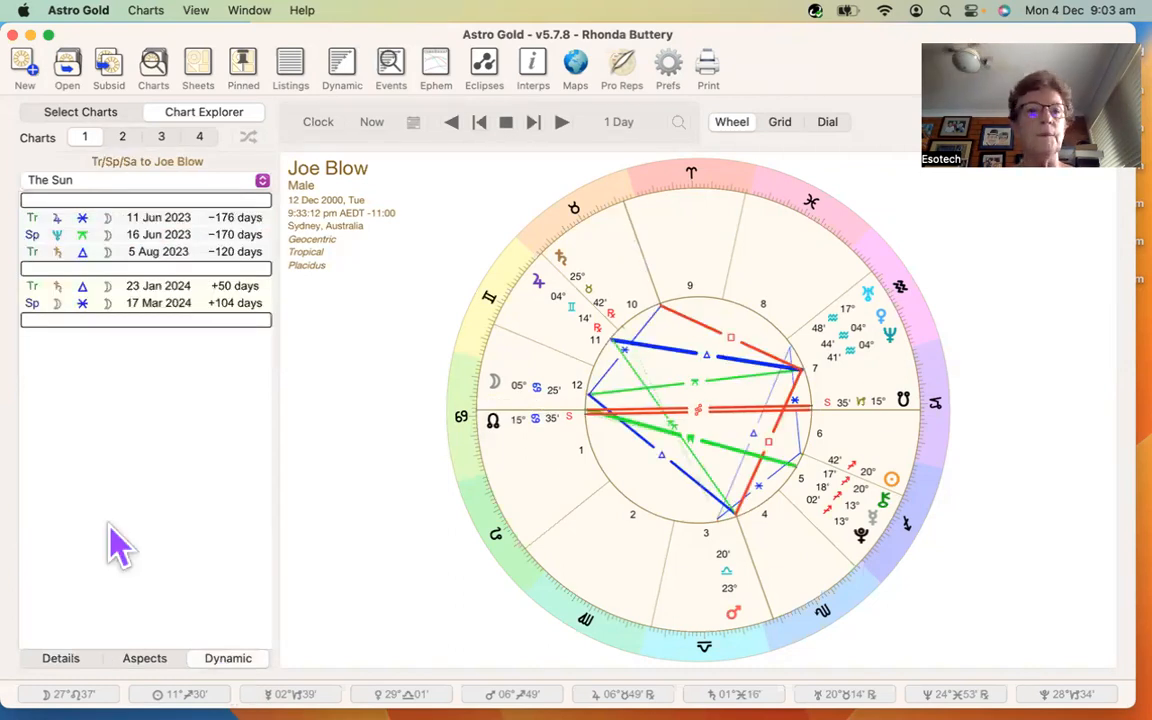
{"action": "left_click", "coordinate": [90, 117]}
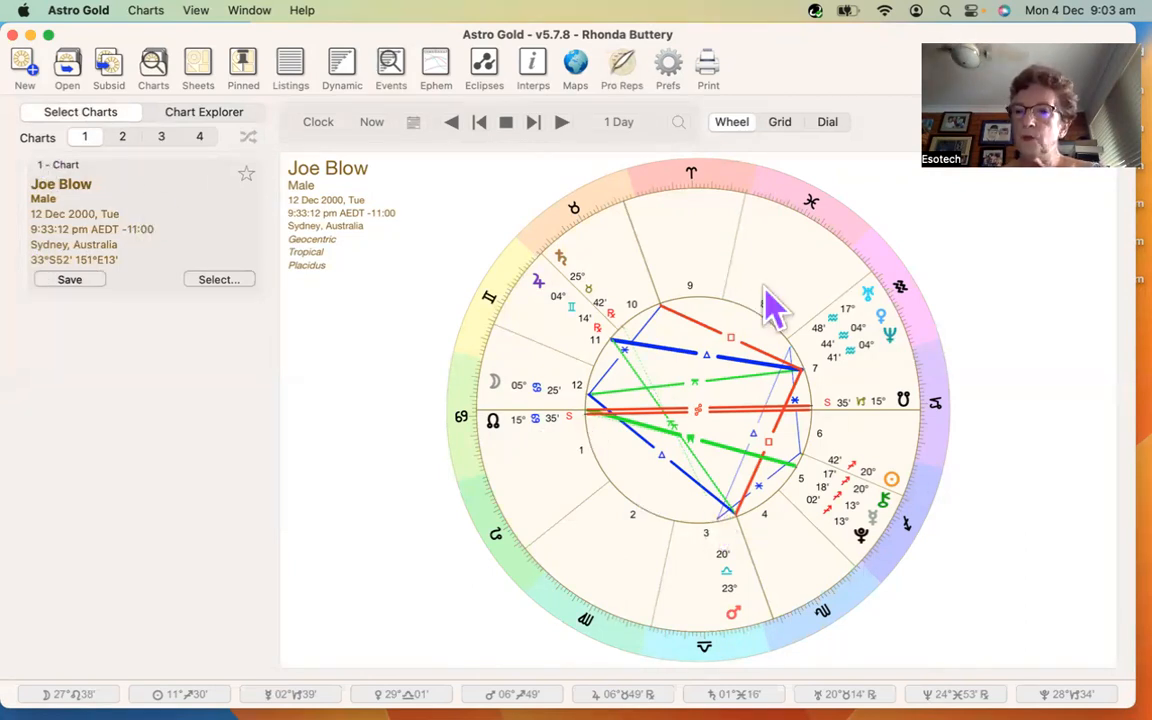
- View the wheel with two, three and four charts, check the chart-swap options, and return to the single natal chart
{"action": "left_click", "coordinate": [123, 138]}
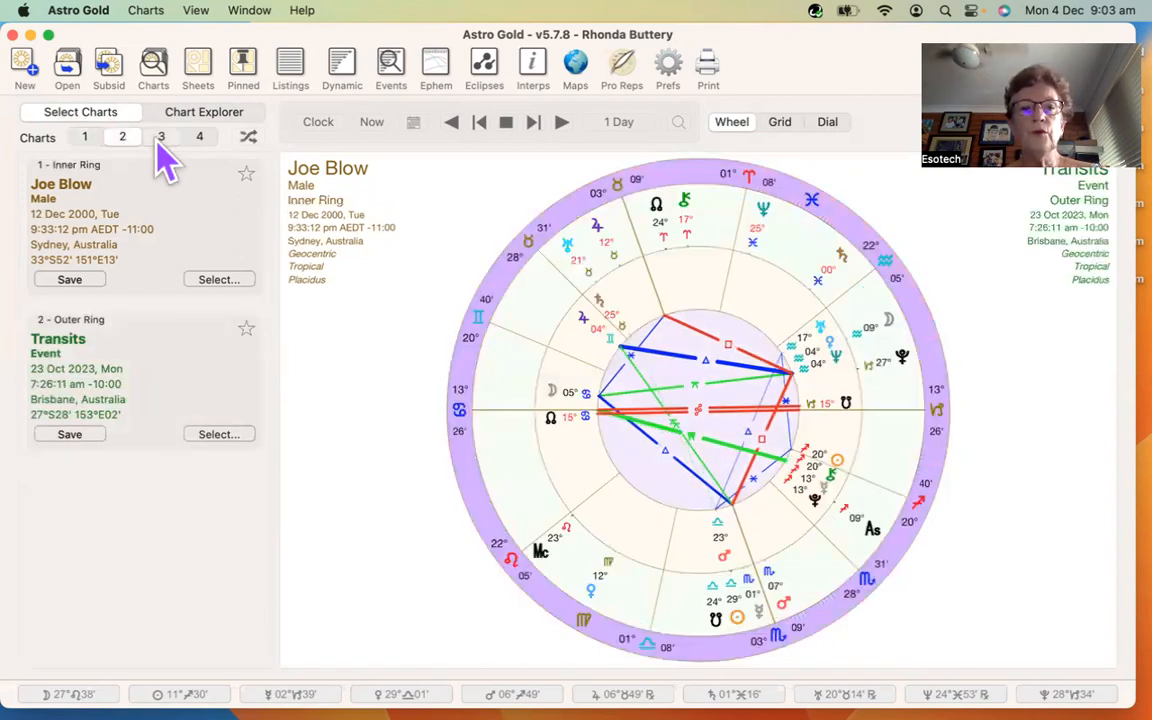
{"action": "left_click", "coordinate": [160, 139]}
{"action": "left_click", "coordinate": [200, 139]}
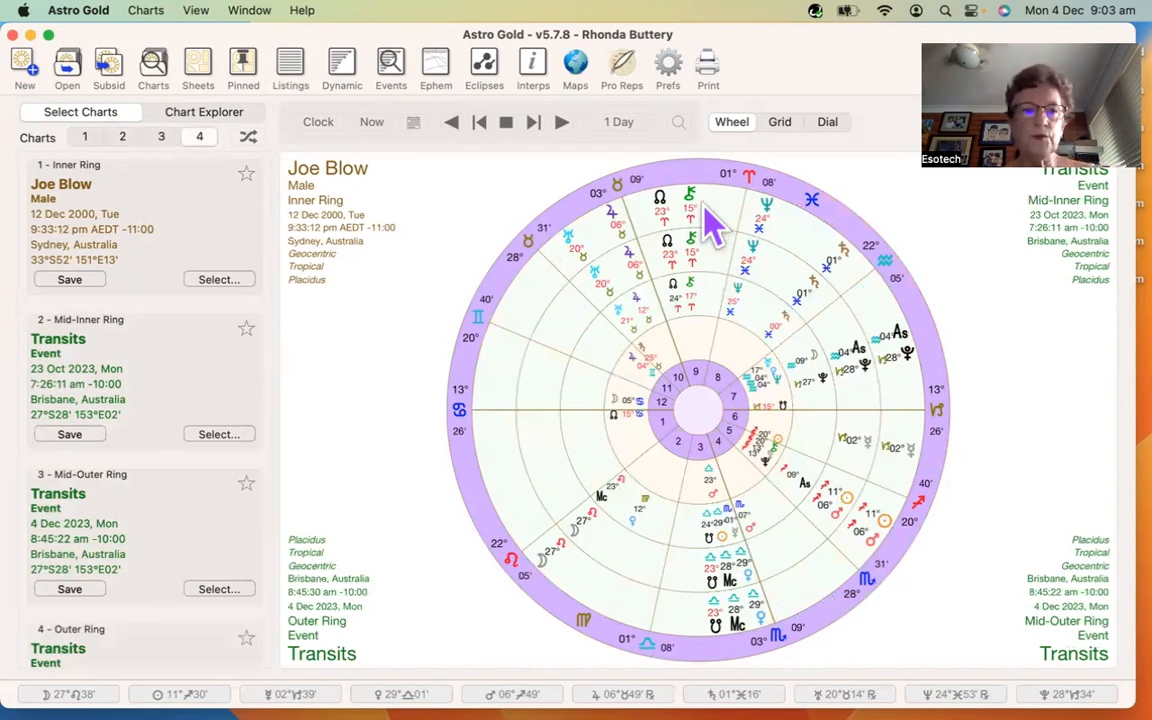
{"action": "left_click", "coordinate": [248, 137]}
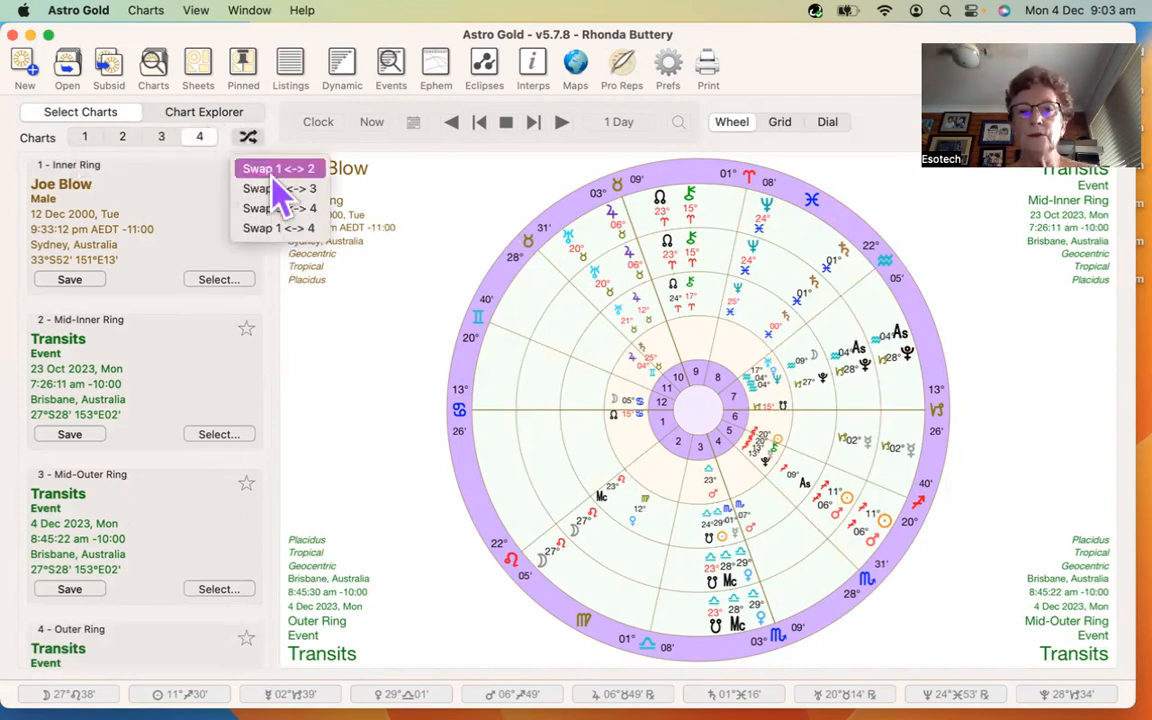
{"action": "left_click", "coordinate": [91, 140]}
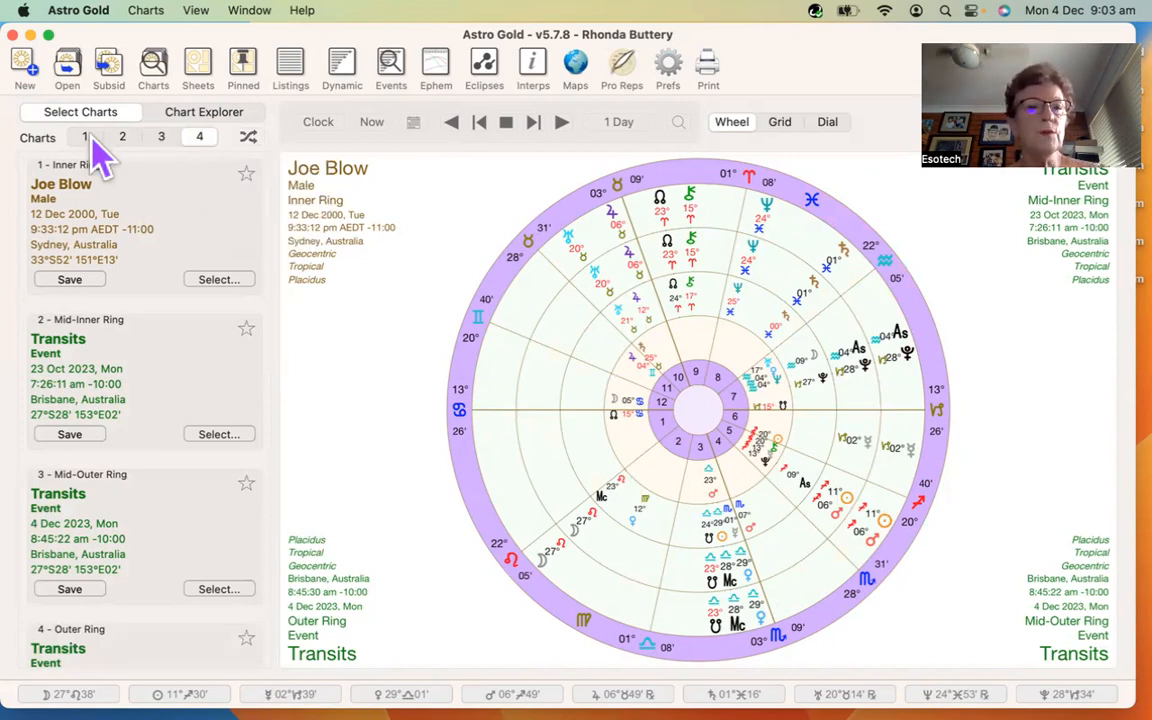
{"action": "left_click", "coordinate": [91, 140]}
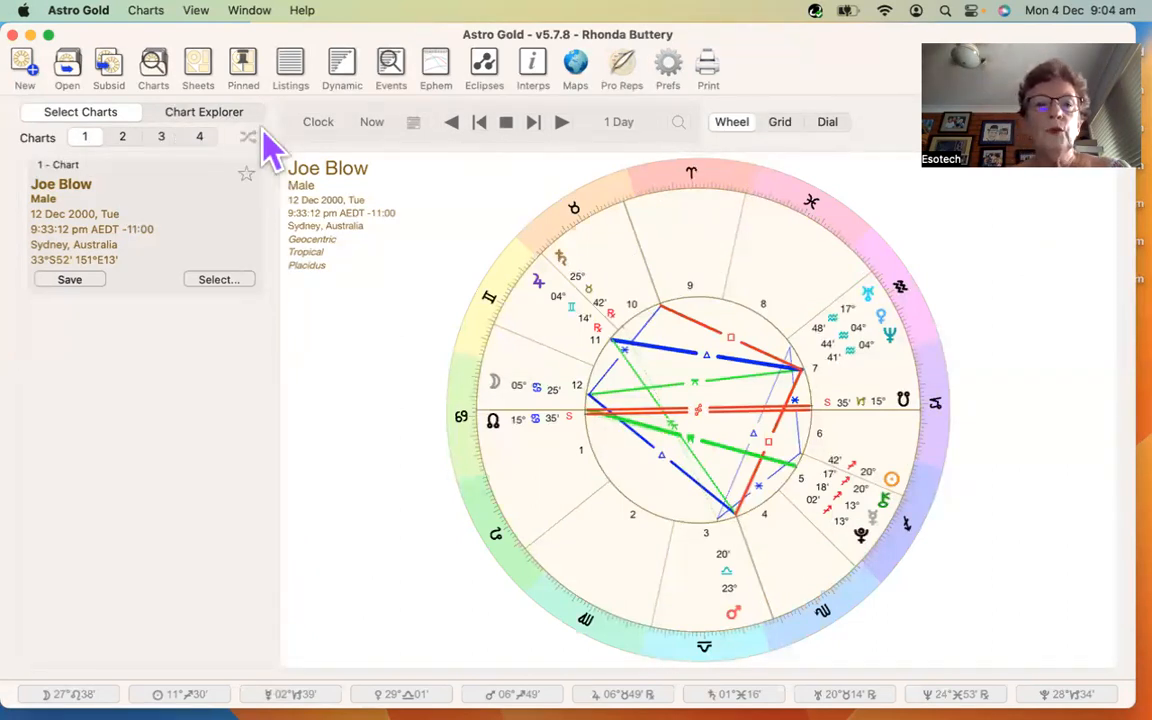
- Overlay the live Clock chart and the current transits on the natal wheel, and return to the single natal chart
{"action": "left_click", "coordinate": [320, 124]}
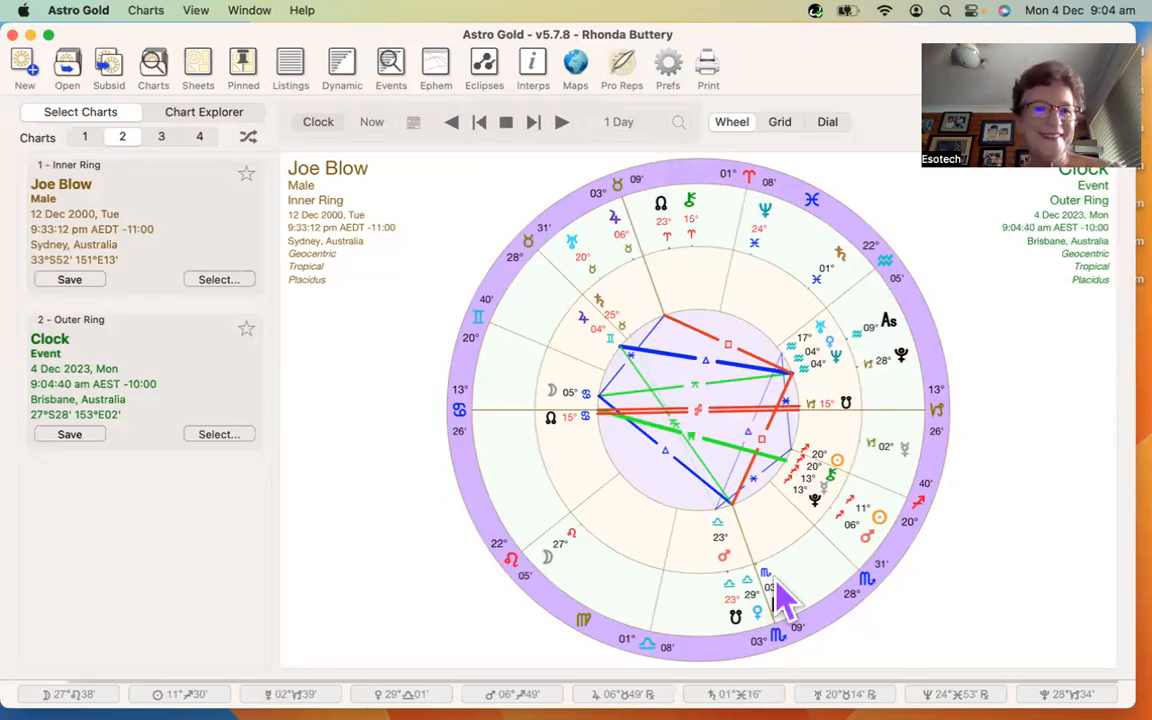
{"action": "left_click", "coordinate": [372, 124]}
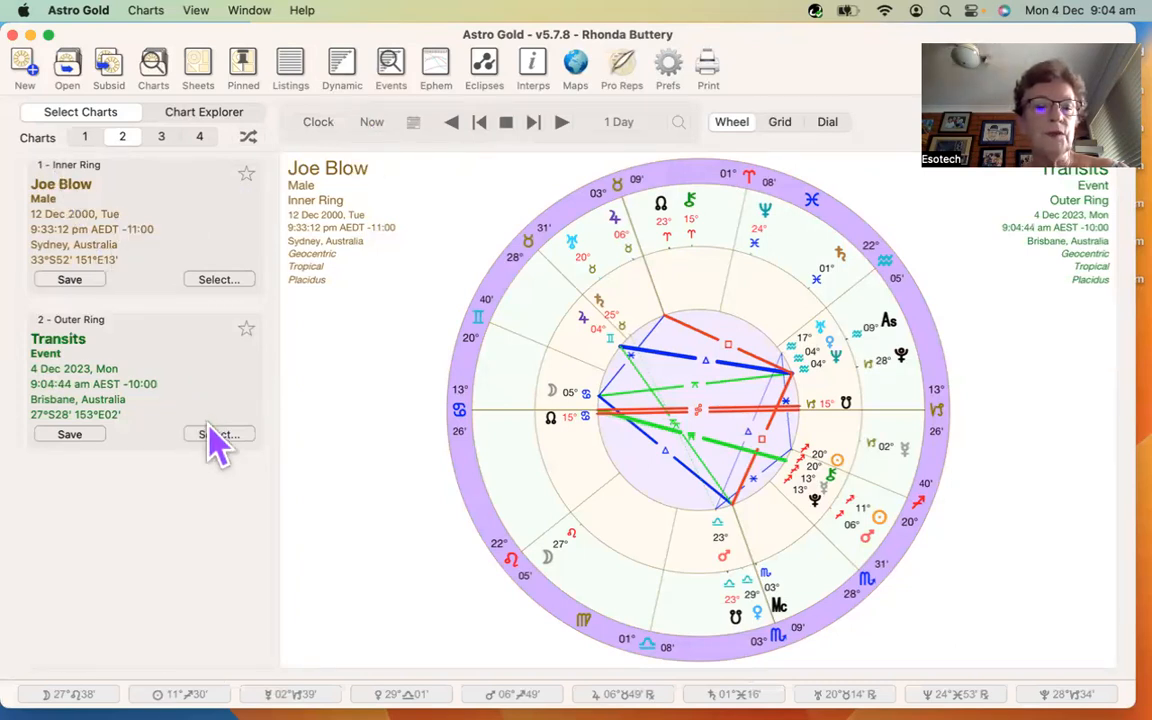
{"action": "left_click", "coordinate": [85, 140]}
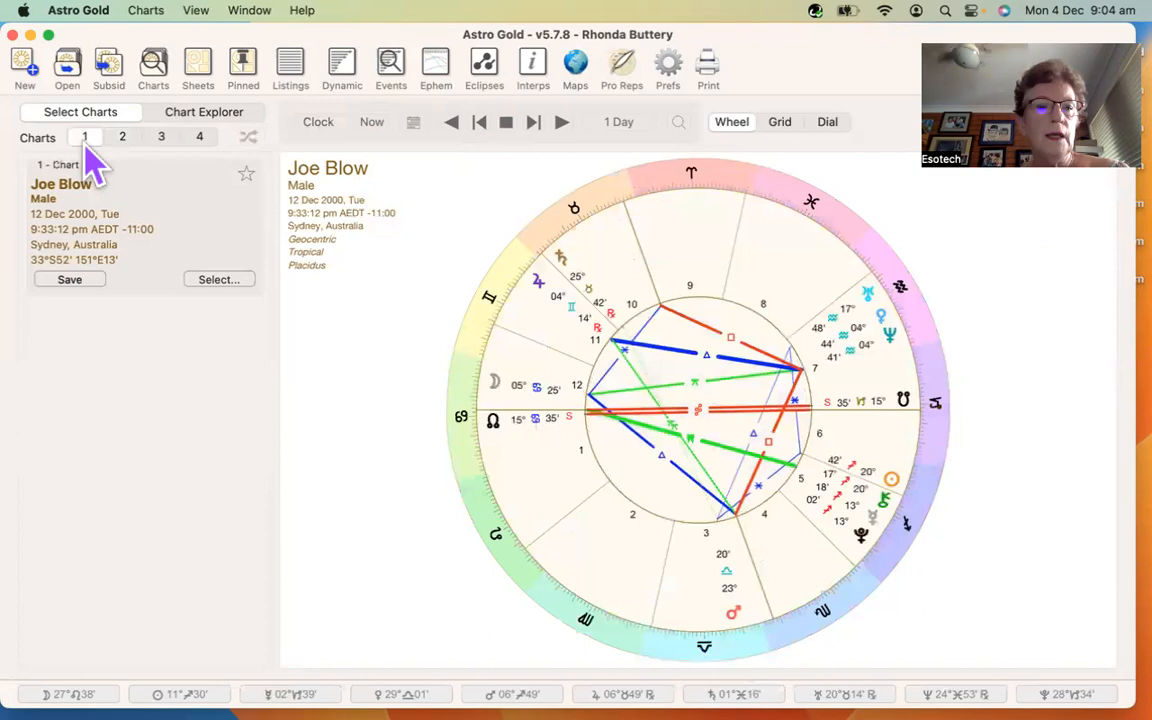
- Add the current transits to the natal chart, swap the two rings, and display only the Transits chart
{"action": "left_click", "coordinate": [373, 128]}
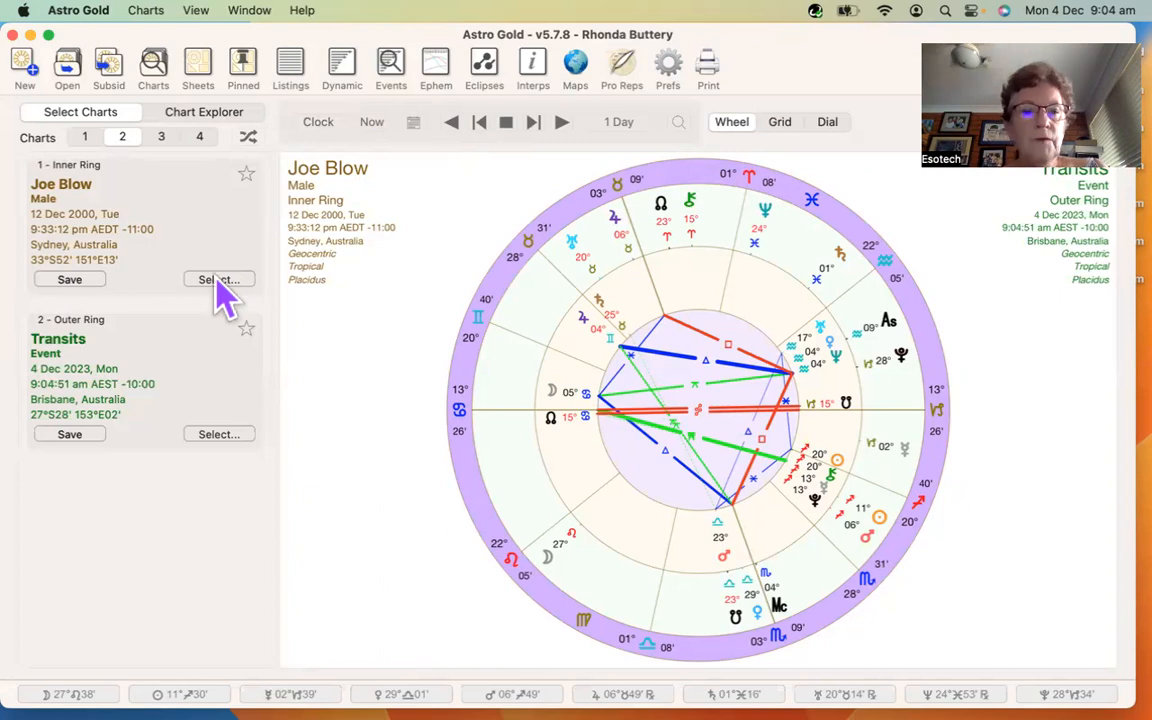
{"action": "left_click", "coordinate": [247, 137]}
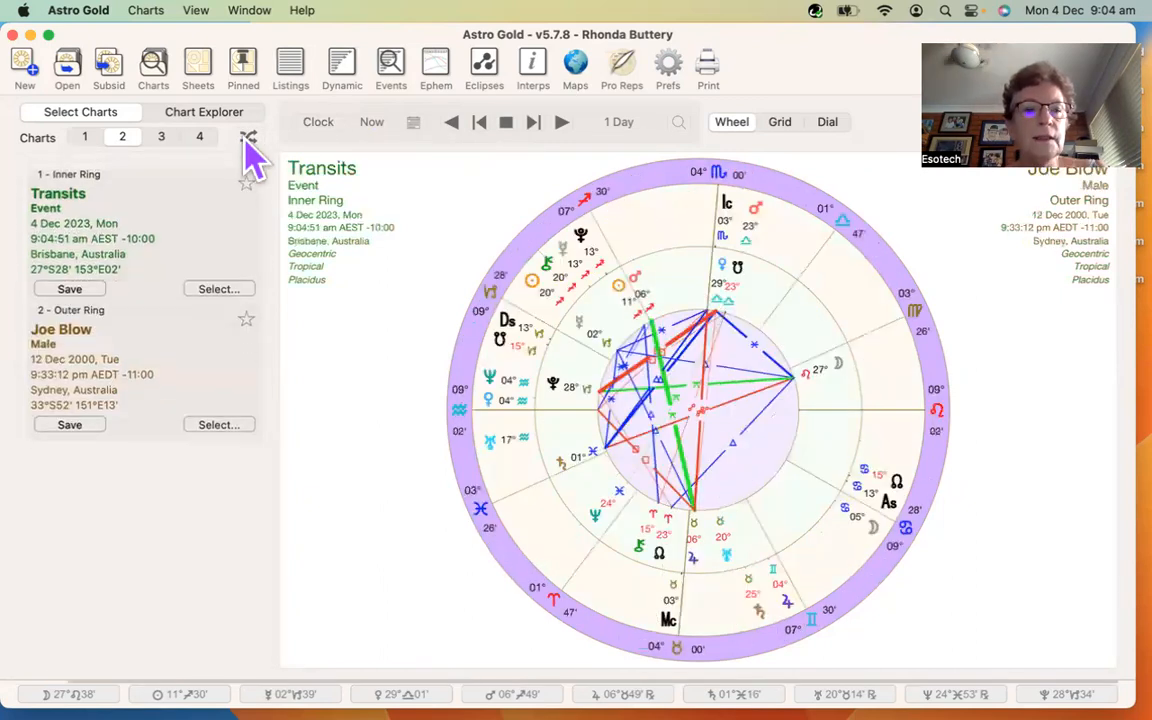
{"action": "left_click", "coordinate": [85, 137]}
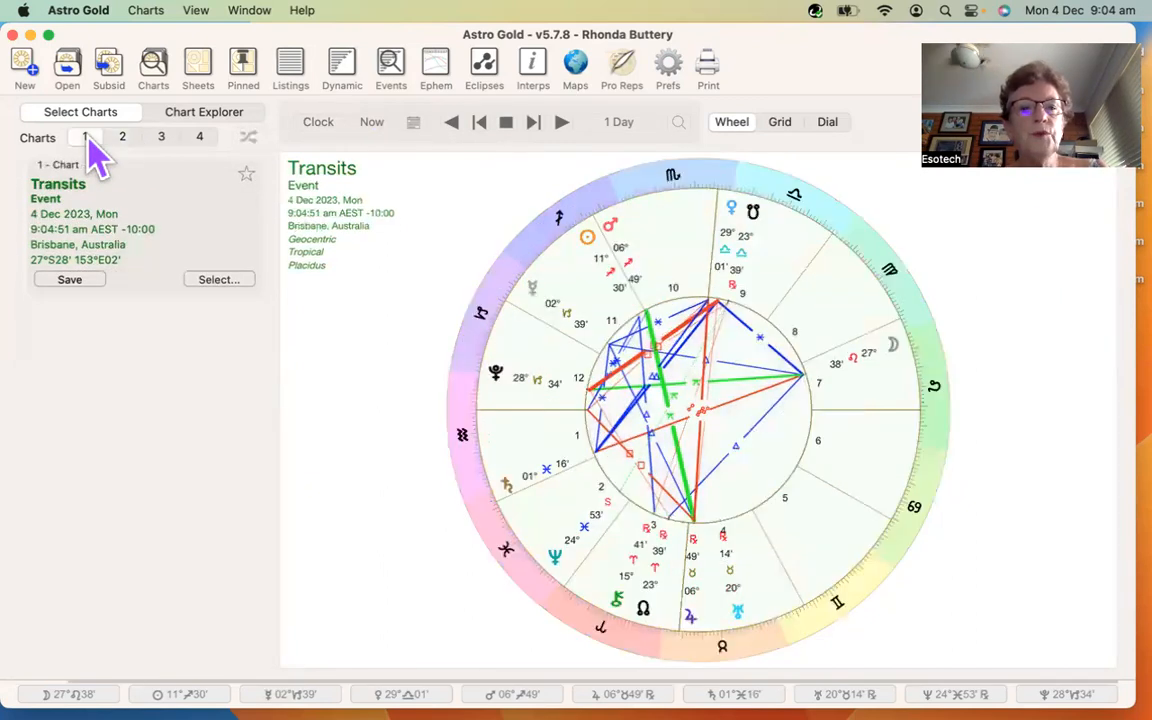
- Update the Transits chart to the current moment, trying the Radix reset in the date and time settings before choosing Now again
{"action": "left_click", "coordinate": [372, 123]}
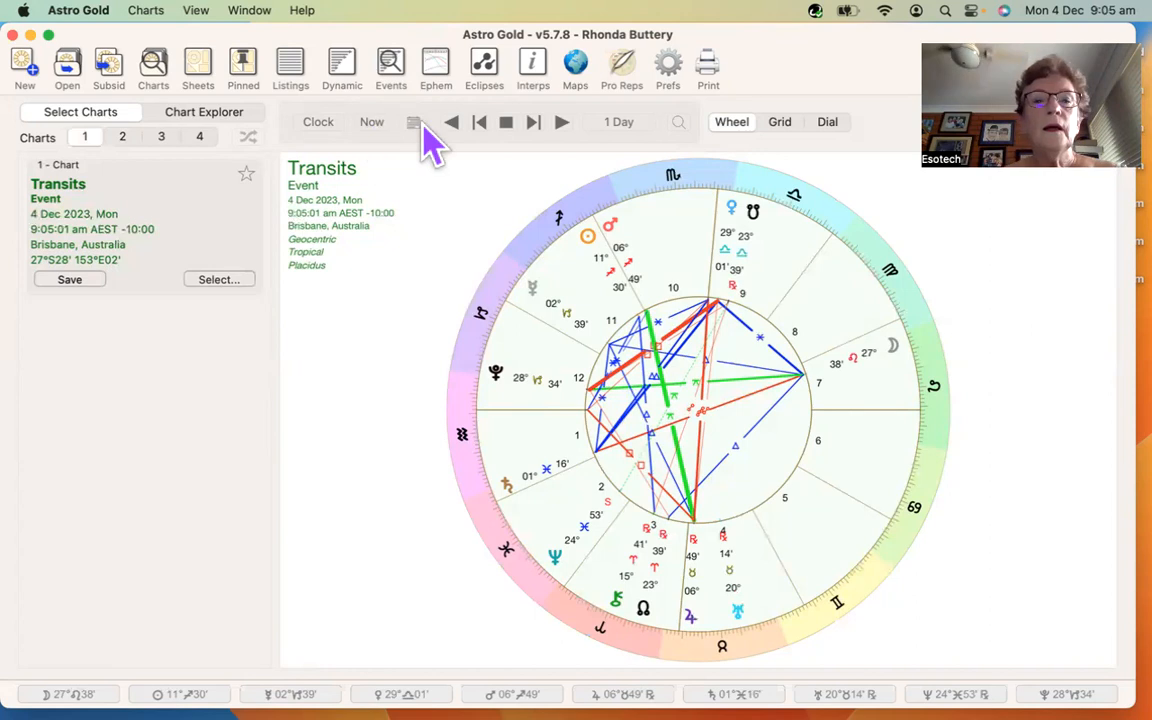
{"action": "left_click", "coordinate": [413, 123]}
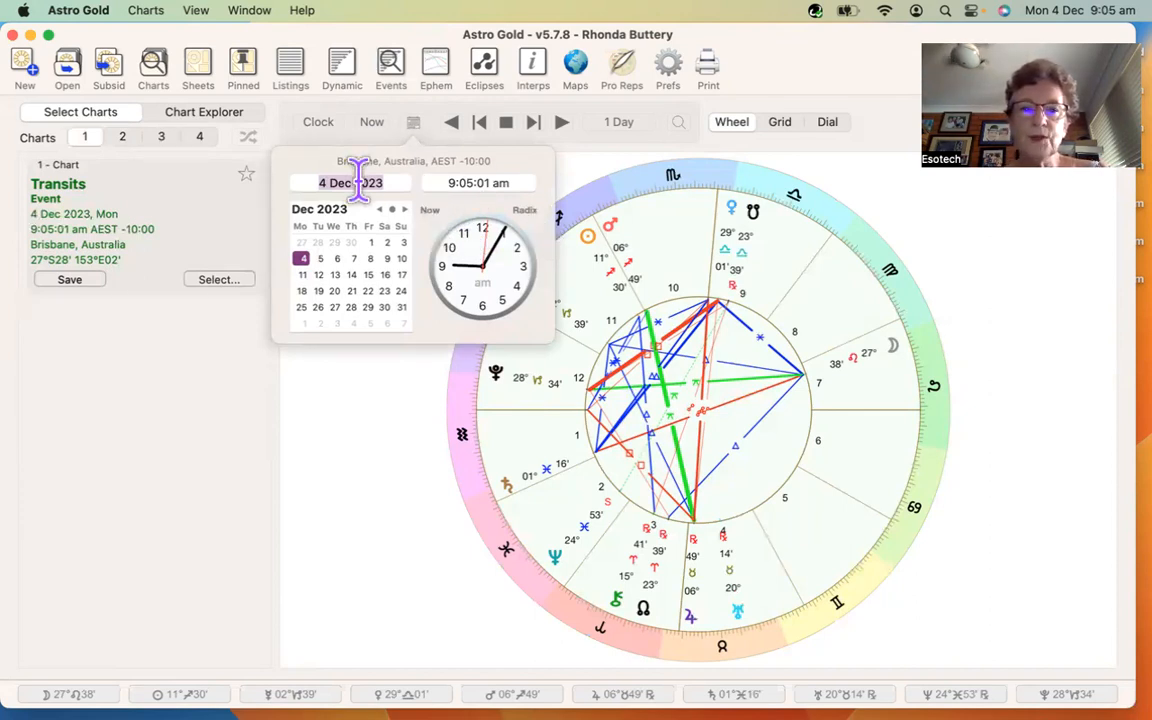
{"action": "left_click", "coordinate": [354, 258]}
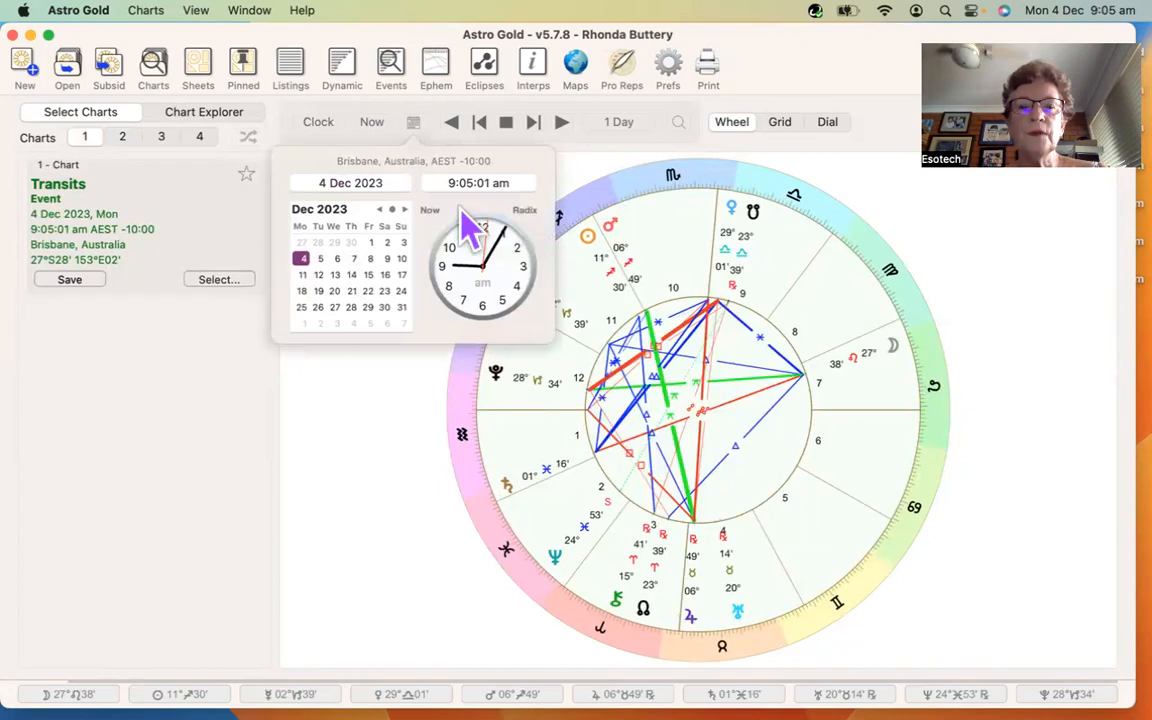
{"action": "left_click", "coordinate": [428, 212]}
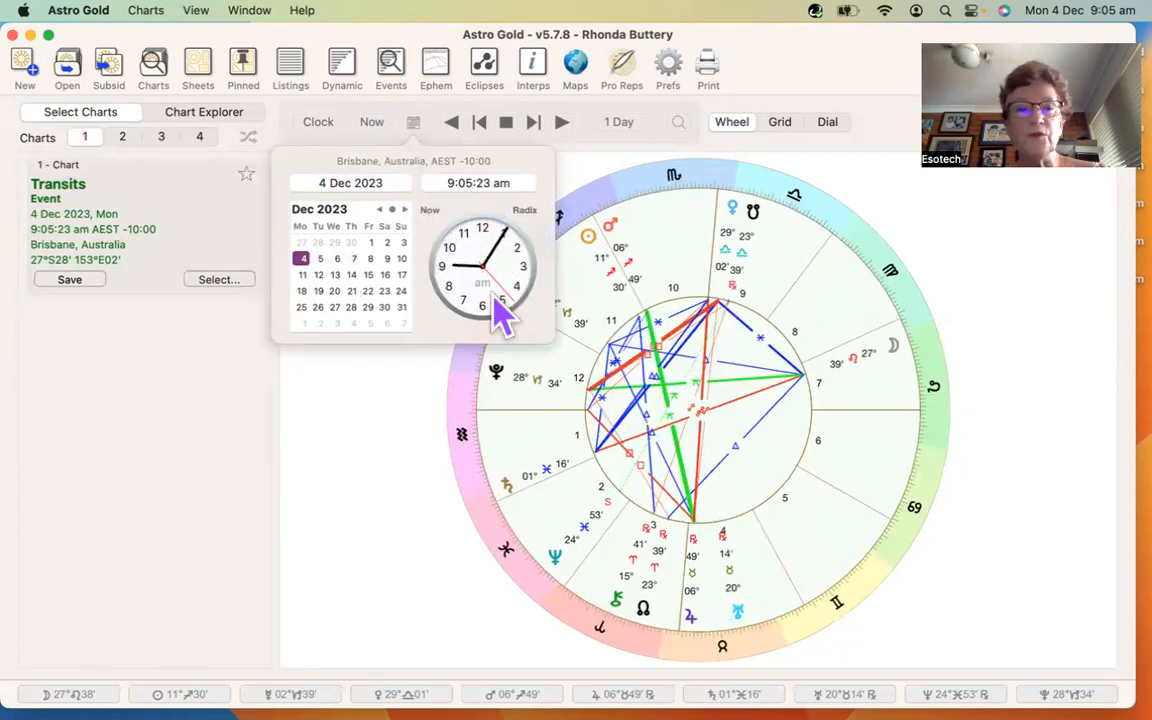
{"action": "left_click", "coordinate": [534, 218]}
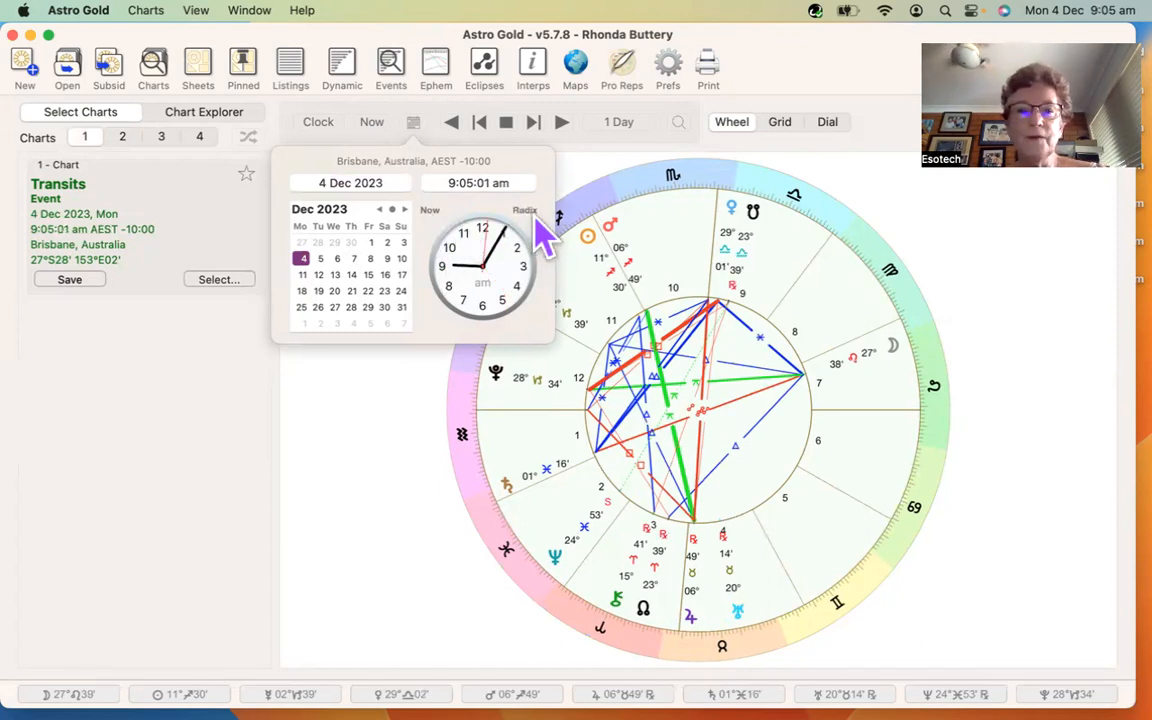
{"action": "left_click", "coordinate": [426, 214]}
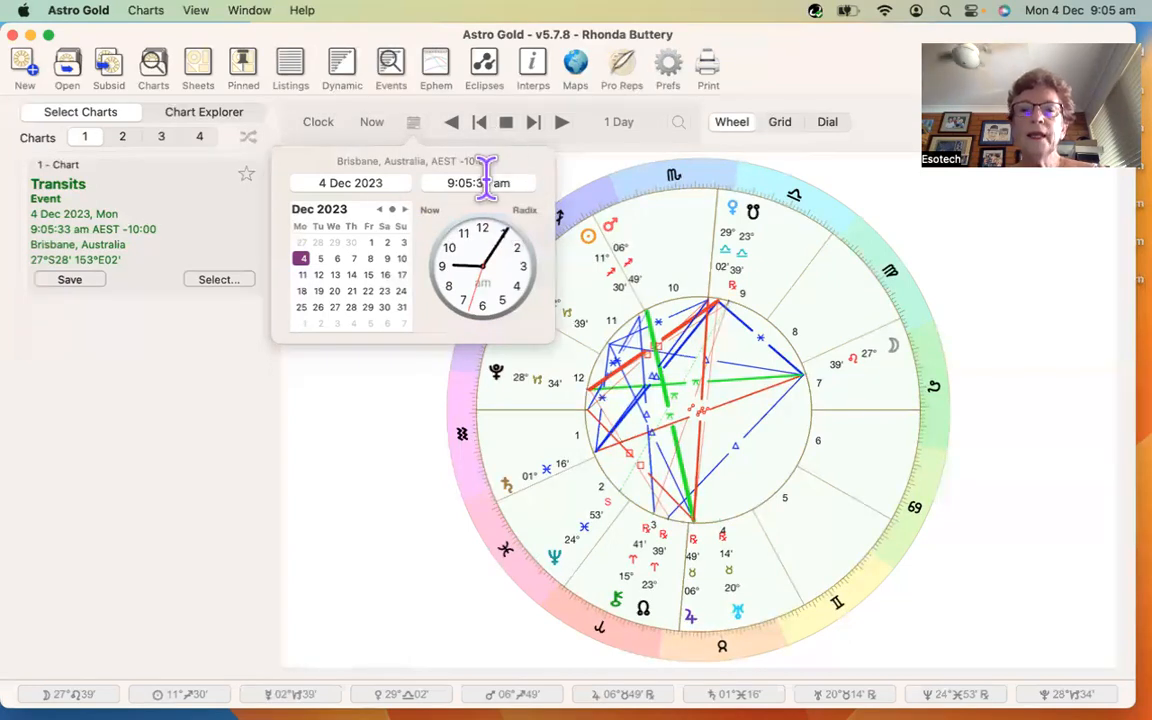
{"action": "left_click", "coordinate": [391, 372]}
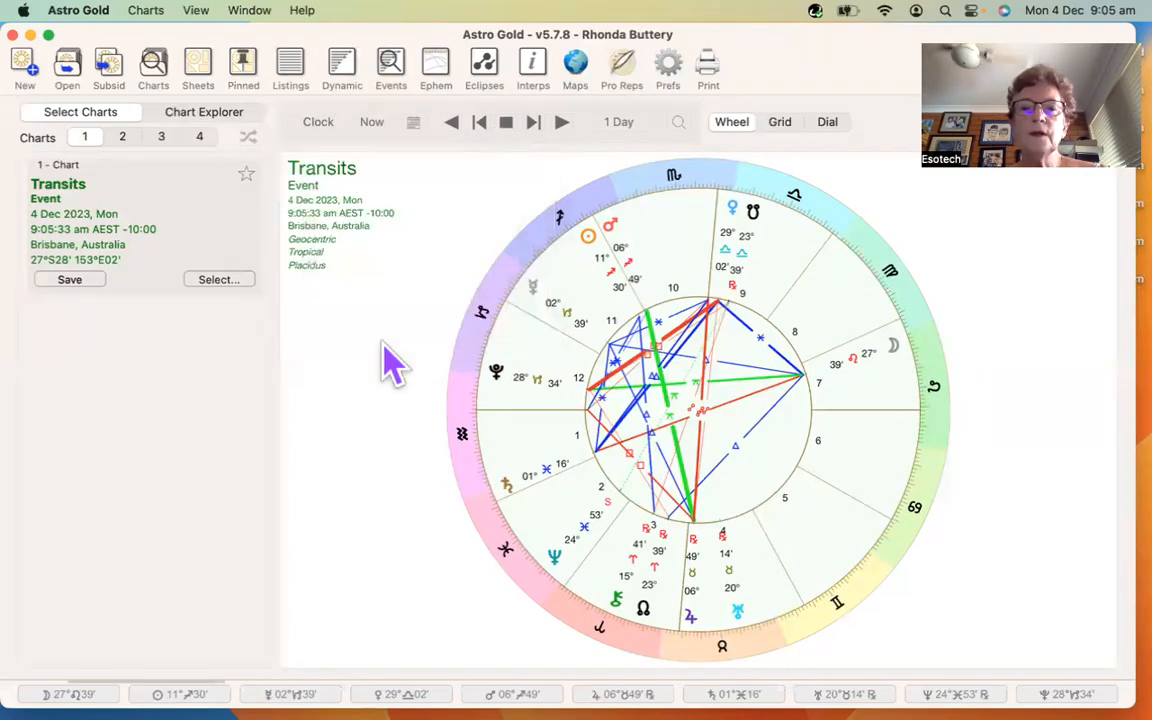
- Check the time step interval, keep it at 1 day, and advance the Transits chart step by step to 8 Dec 2023
{"action": "left_click", "coordinate": [633, 130]}
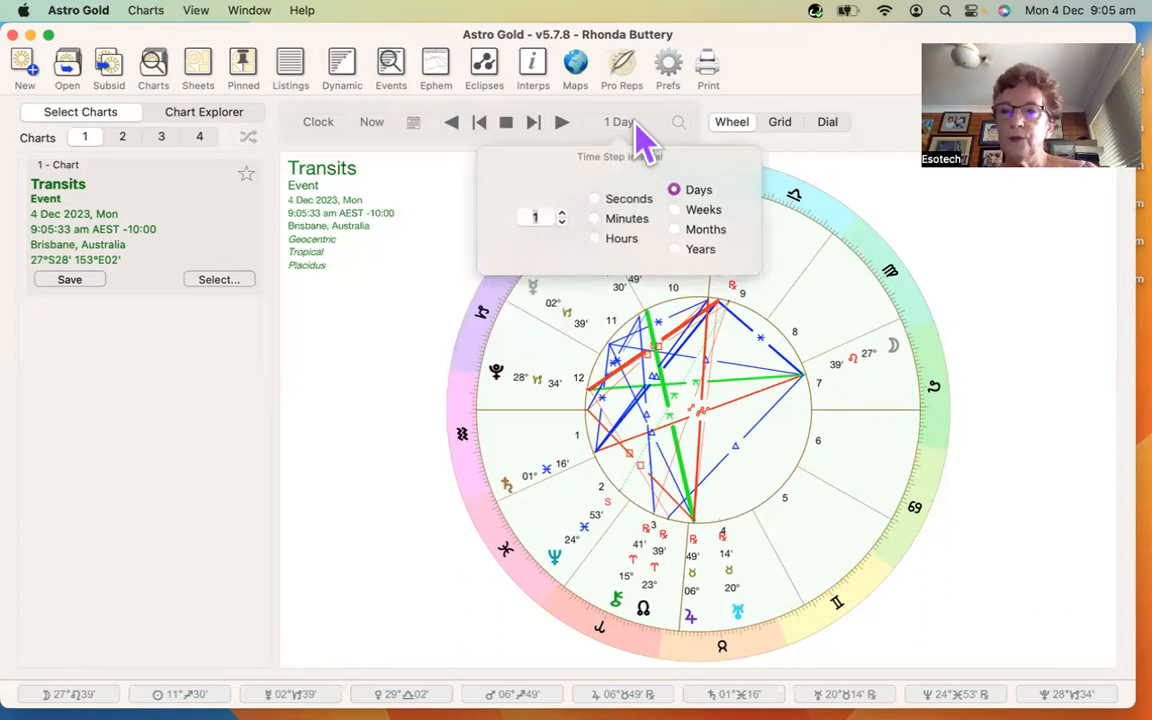
{"action": "left_click", "coordinate": [640, 140]}
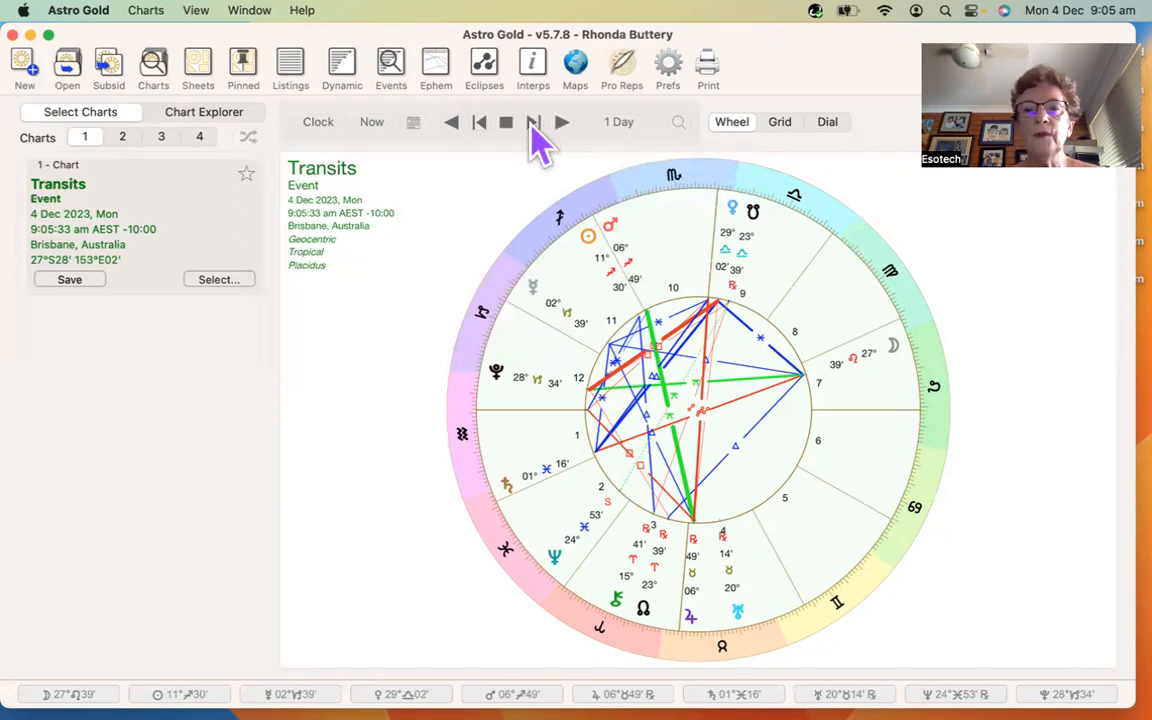
{"action": "left_click", "coordinate": [532, 124]}
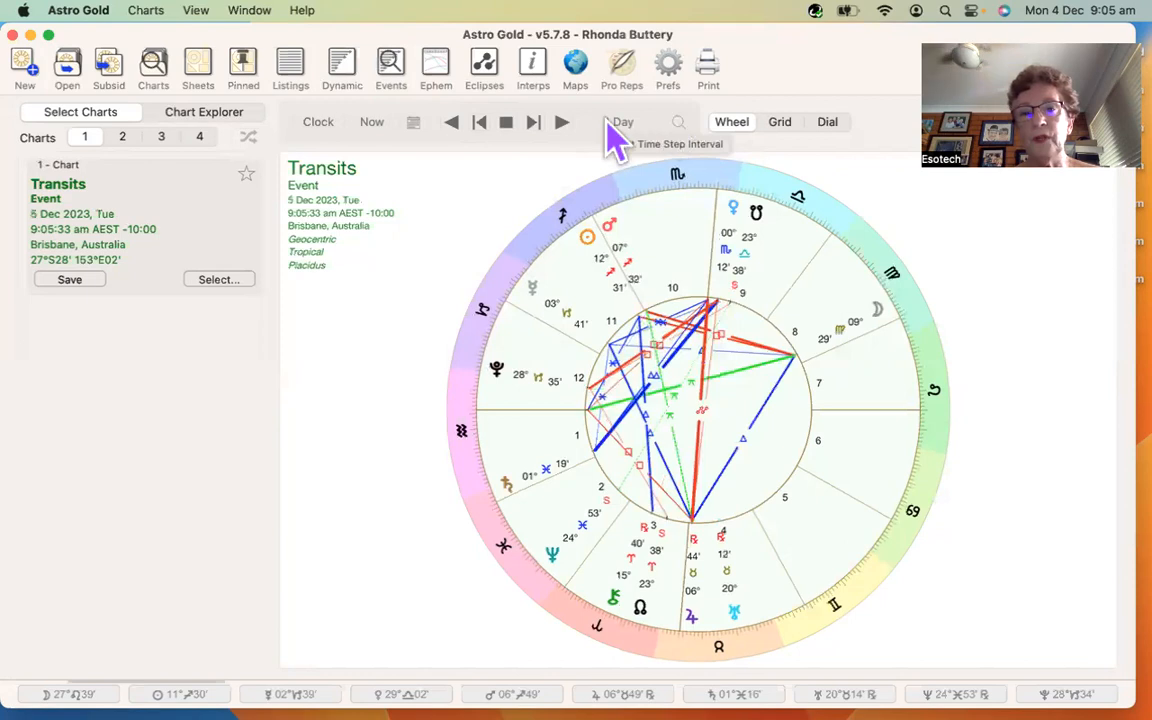
{"action": "left_click", "coordinate": [534, 124]}
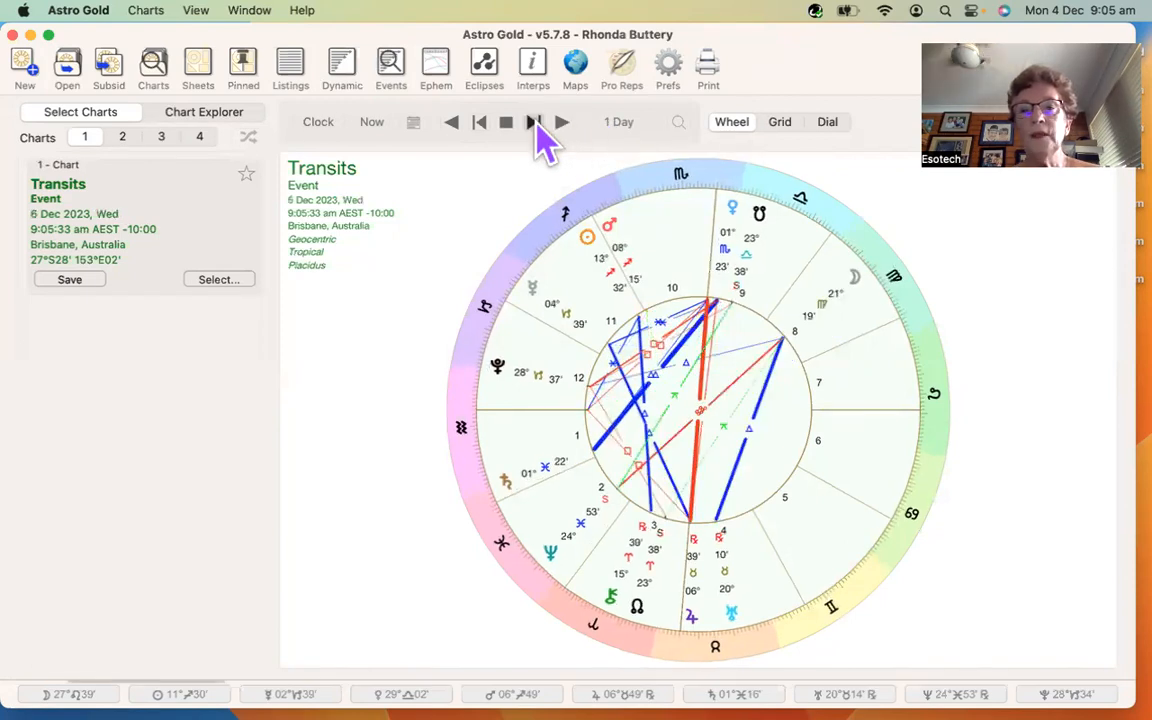
{"action": "left_click", "coordinate": [534, 124]}
{"action": "left_click", "coordinate": [534, 124]}
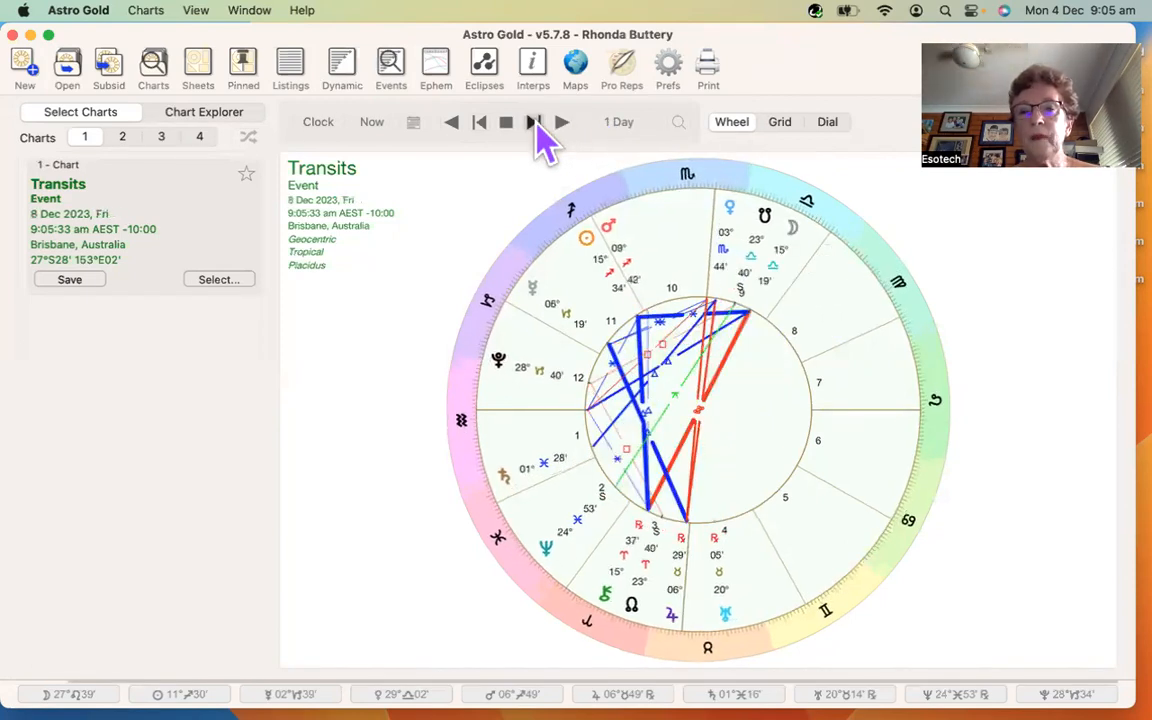
- Run the Transits chart forward continuously in 1-day steps and stop it at 26 Dec 2023
{"action": "left_click", "coordinate": [534, 124]}
{"action": "left_click", "coordinate": [563, 124]}
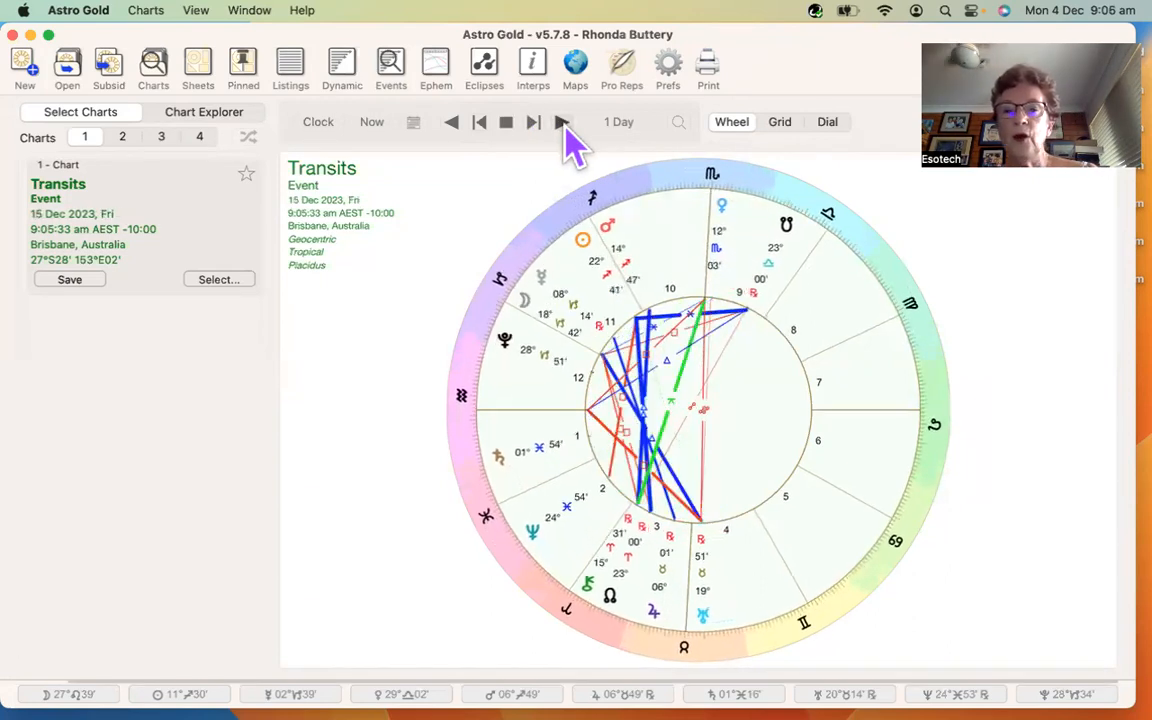
{"action": "left_click", "coordinate": [506, 122]}
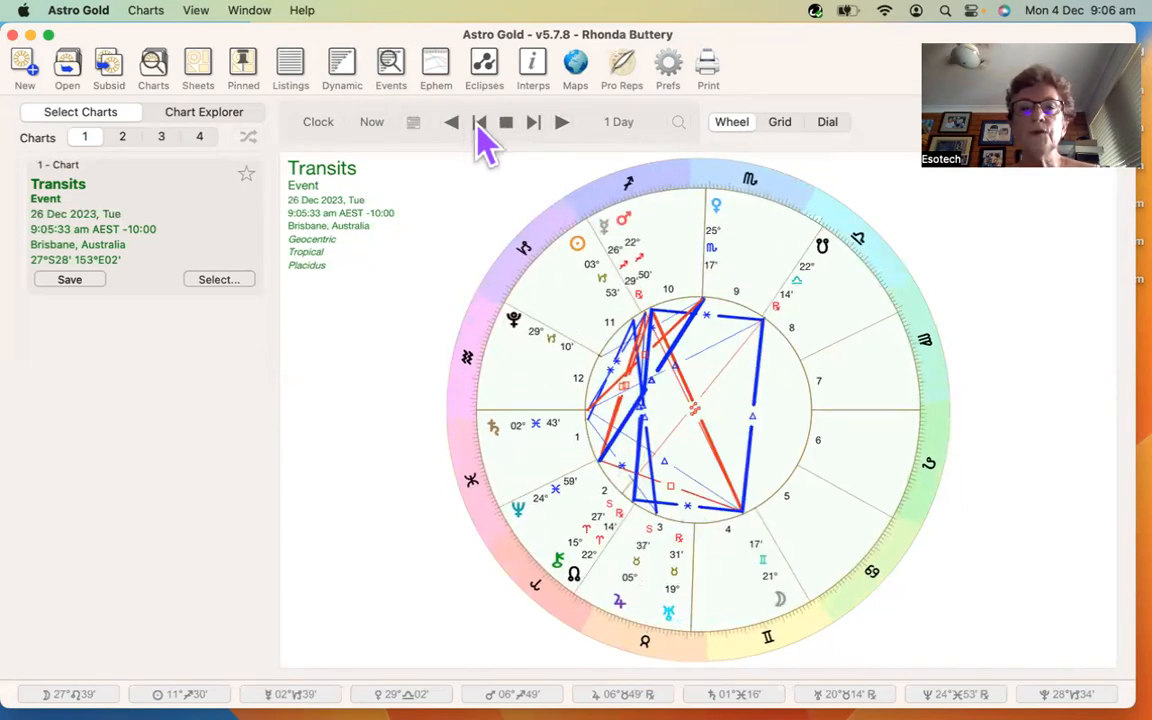
- Step the Transits chart back a day at a time, then run it backward continuously and stop at 12 Dec 2023
{"action": "left_click", "coordinate": [479, 122]}
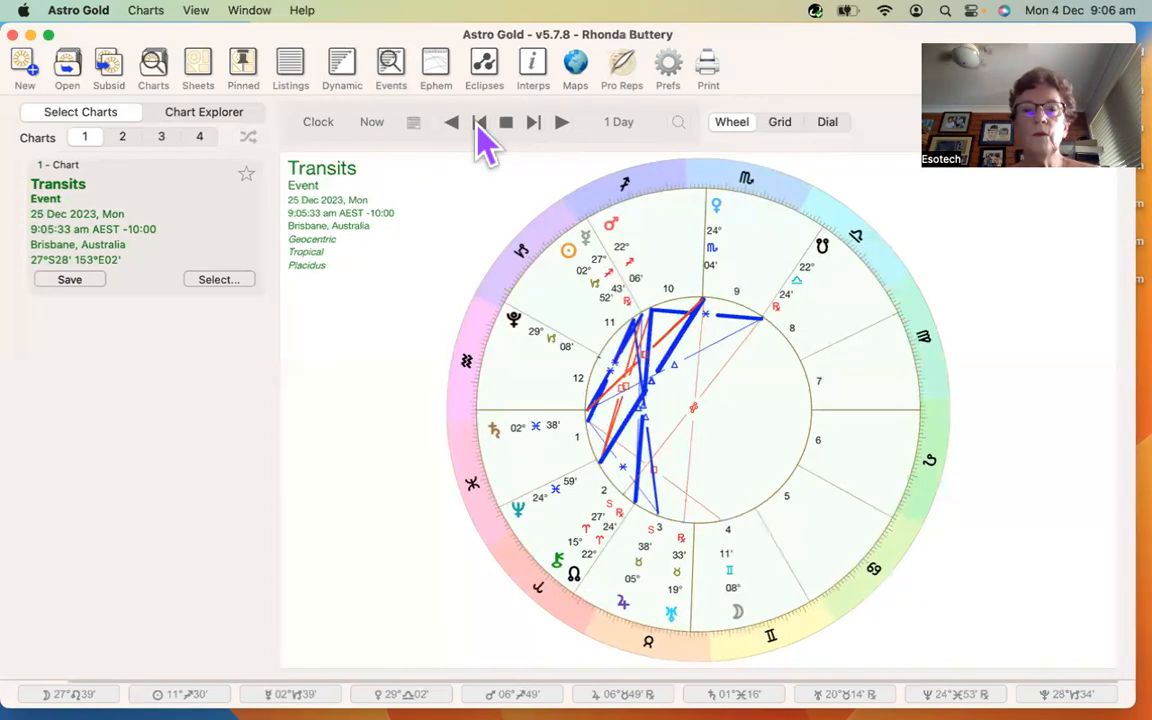
{"action": "left_click", "coordinate": [479, 124]}
{"action": "left_click", "coordinate": [479, 124]}
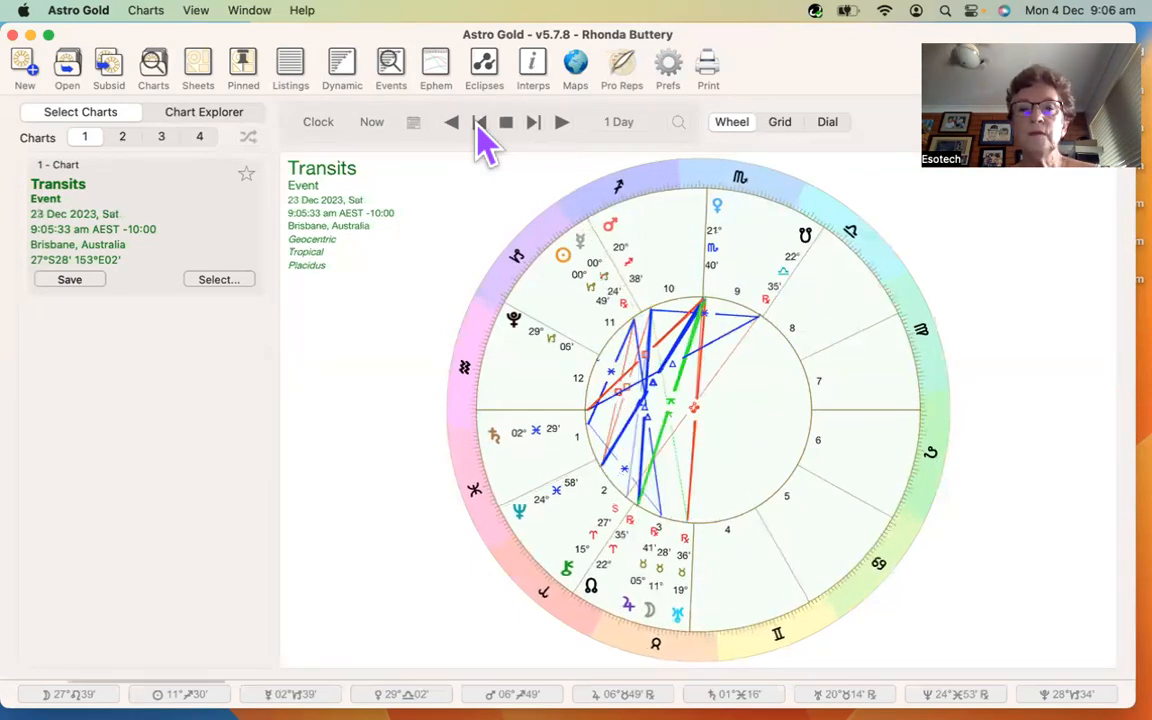
{"action": "left_click", "coordinate": [479, 123]}
{"action": "left_click", "coordinate": [451, 122]}
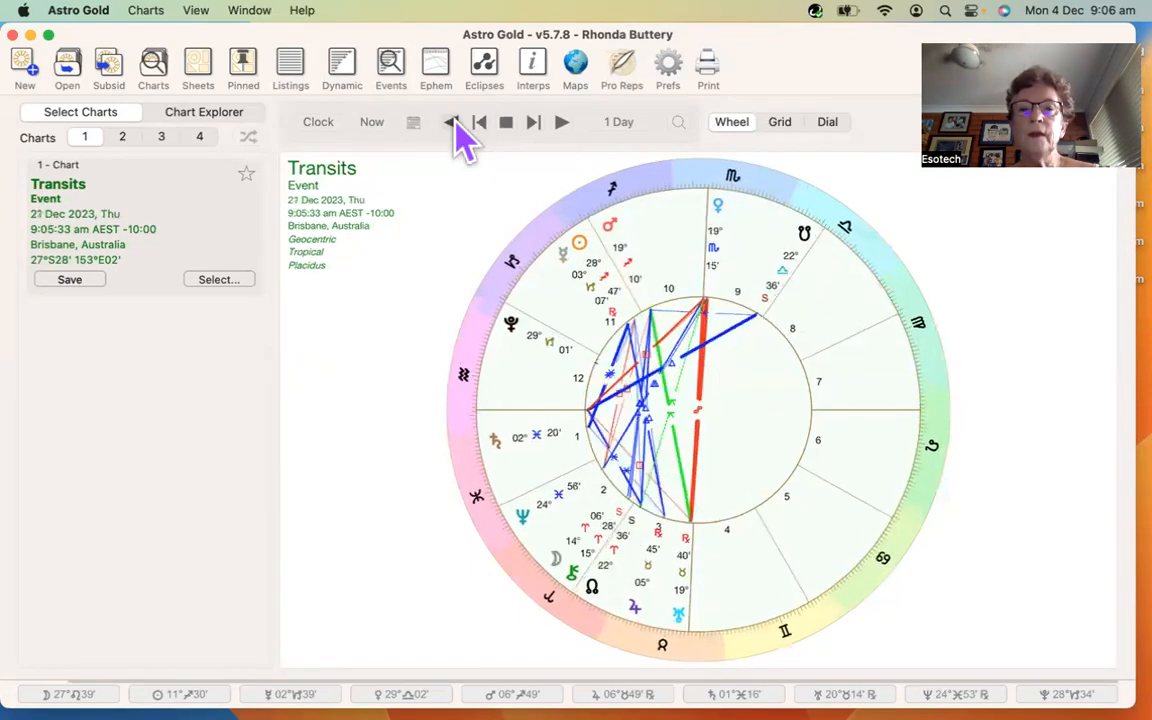
{"action": "left_click", "coordinate": [507, 122]}
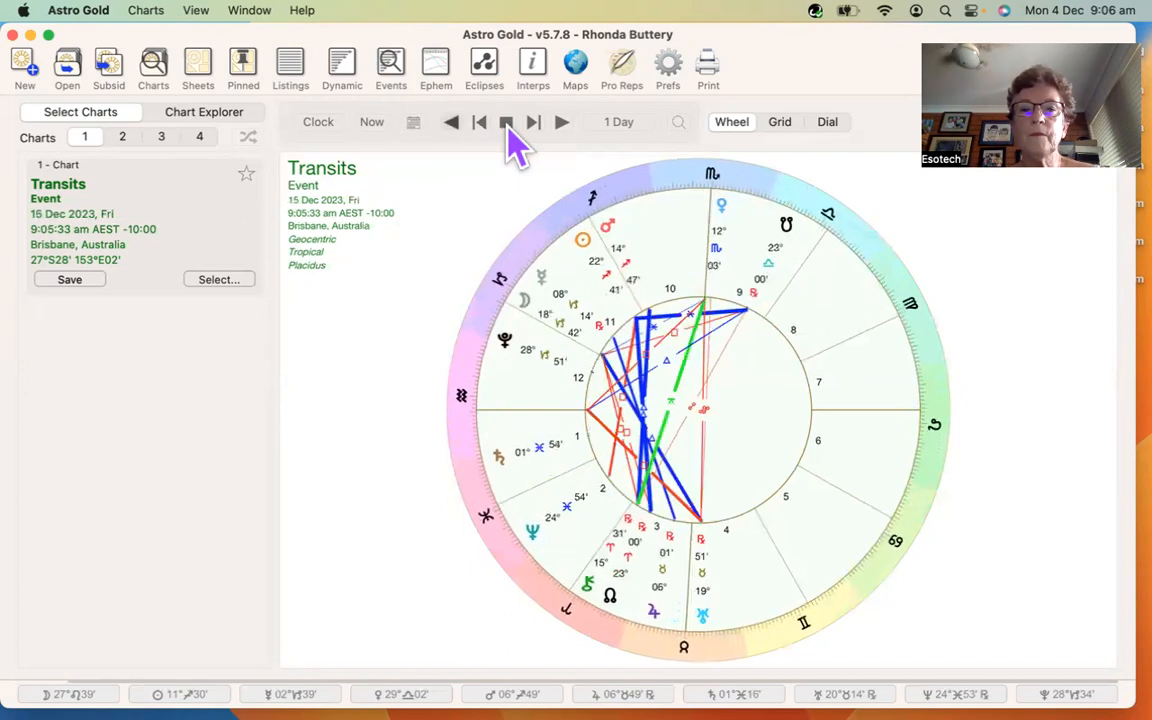
- Examine the event search types for stepping charts, from R/D, Ingress, Position and House to Return and Lunation/Eclipse
{"action": "left_click", "coordinate": [679, 122]}
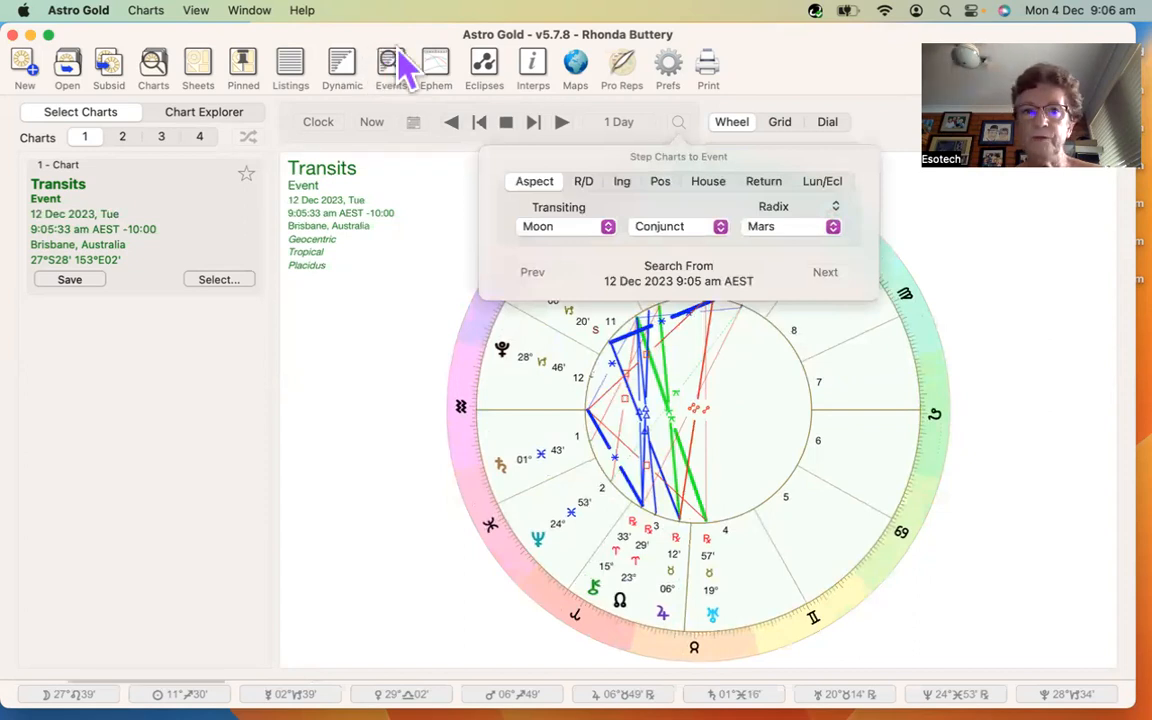
{"action": "left_click", "coordinate": [583, 182]}
{"action": "left_click", "coordinate": [621, 184]}
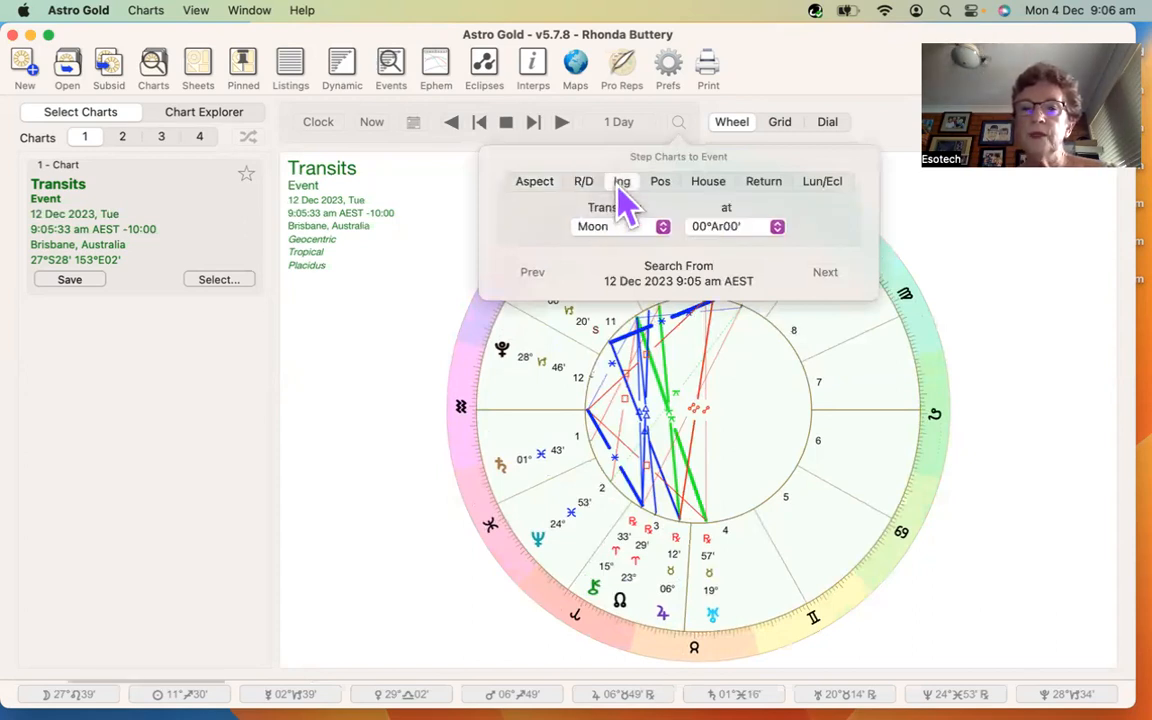
{"action": "left_click", "coordinate": [660, 183]}
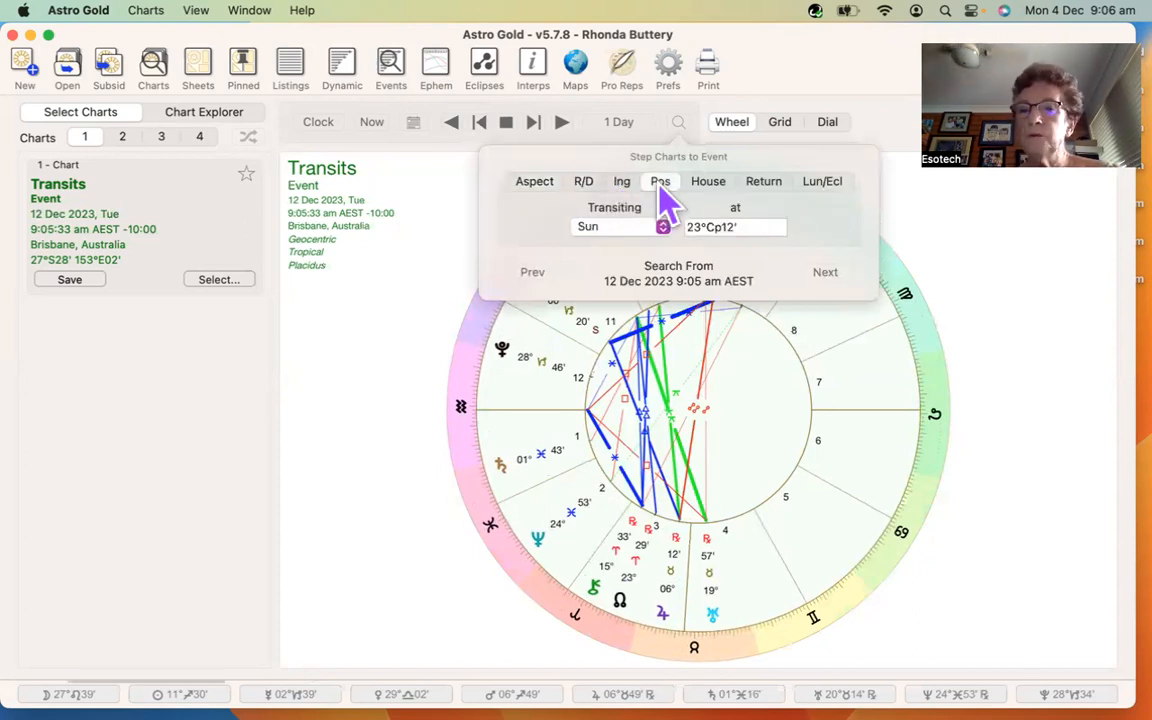
{"action": "left_click", "coordinate": [710, 183]}
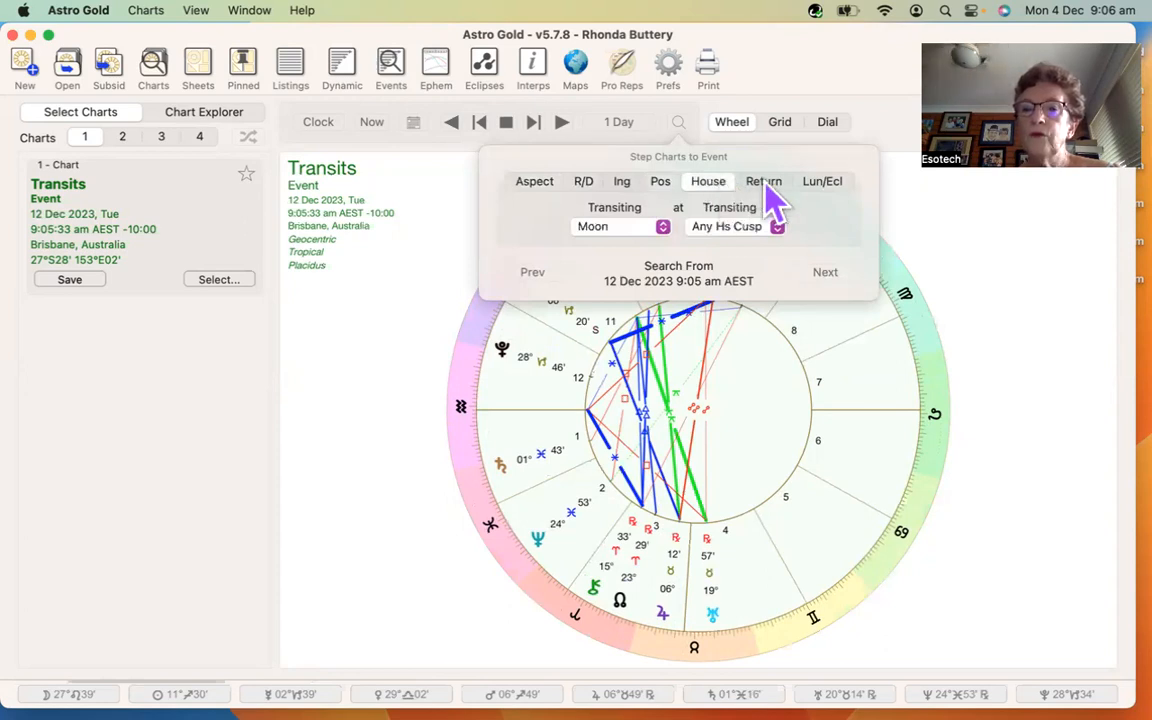
{"action": "left_click", "coordinate": [766, 183]}
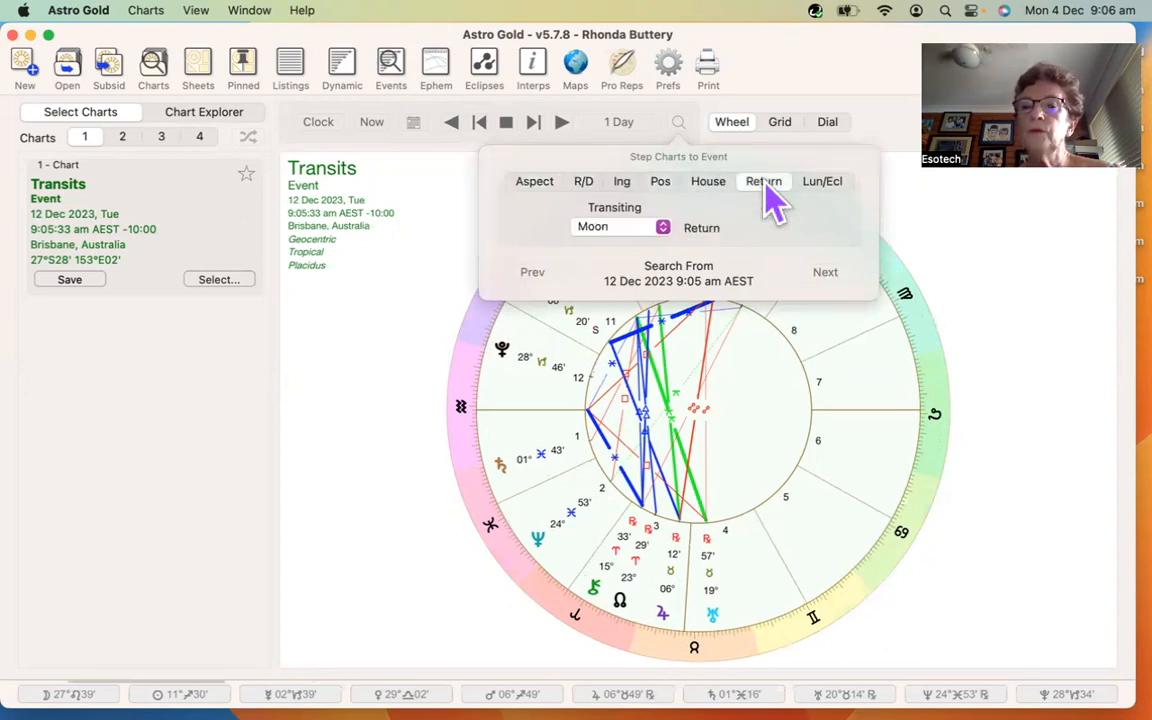
{"action": "left_click", "coordinate": [825, 188]}
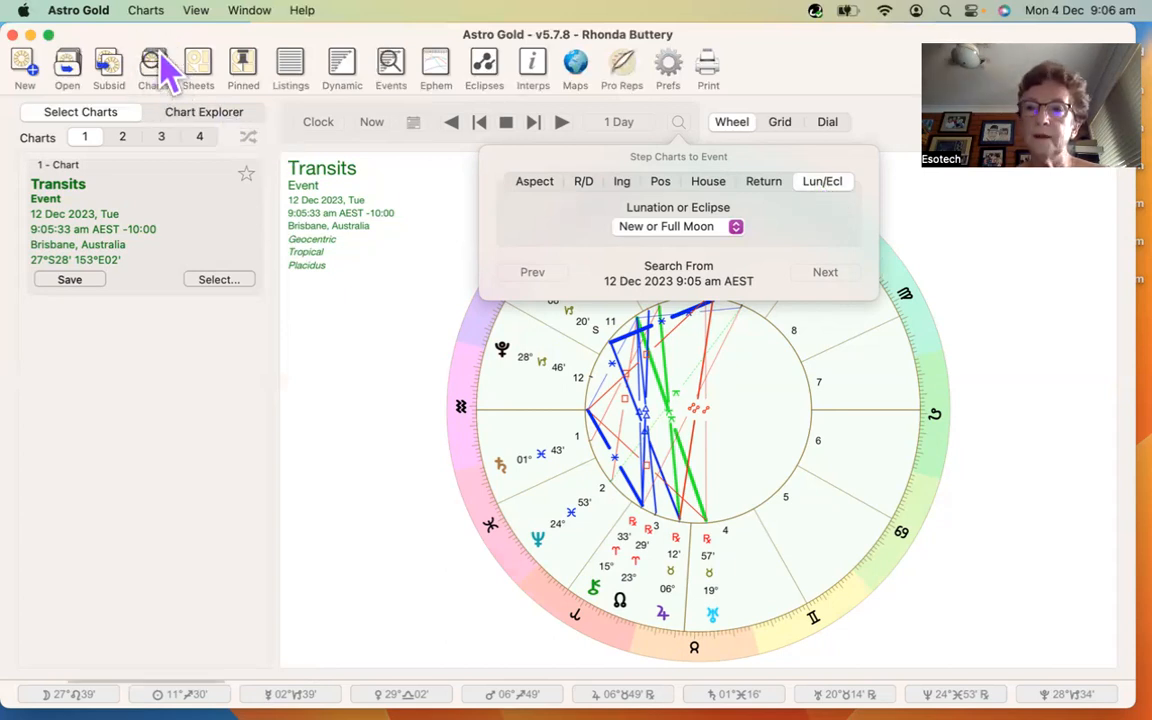
- Set the aspect search to transiting Moon Trine radix Mars and step forward through the matching dates to 23 Feb 2024
{"action": "left_click", "coordinate": [535, 182]}
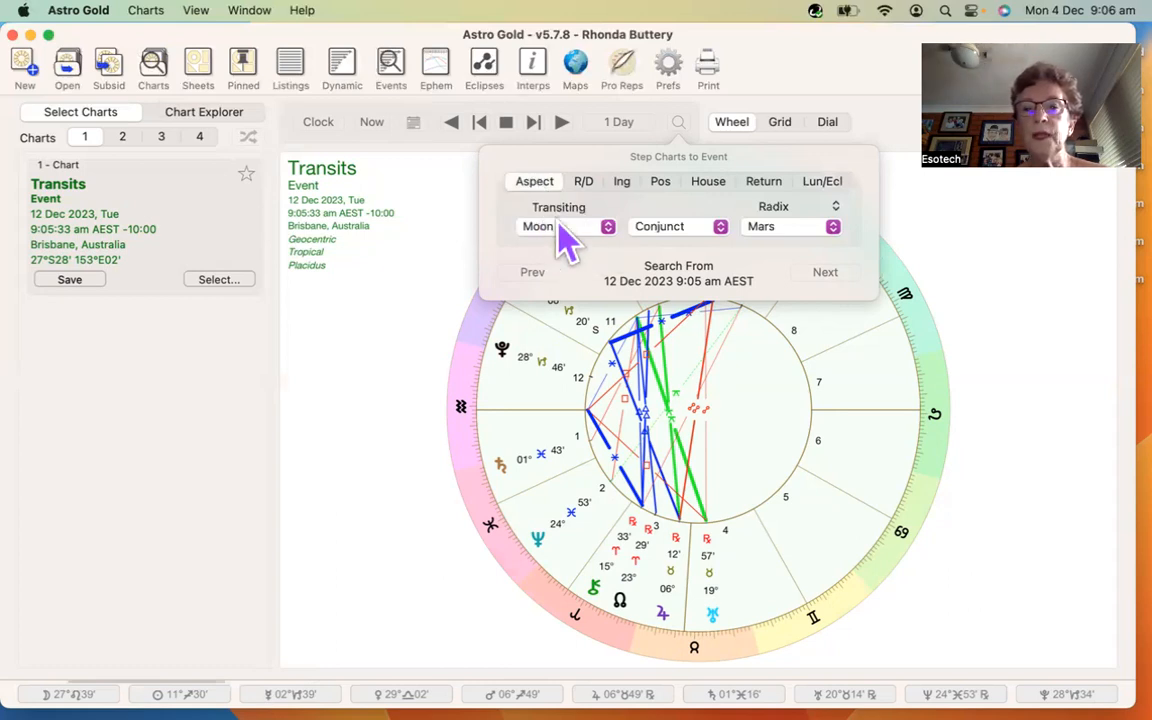
{"action": "left_click", "coordinate": [722, 232]}
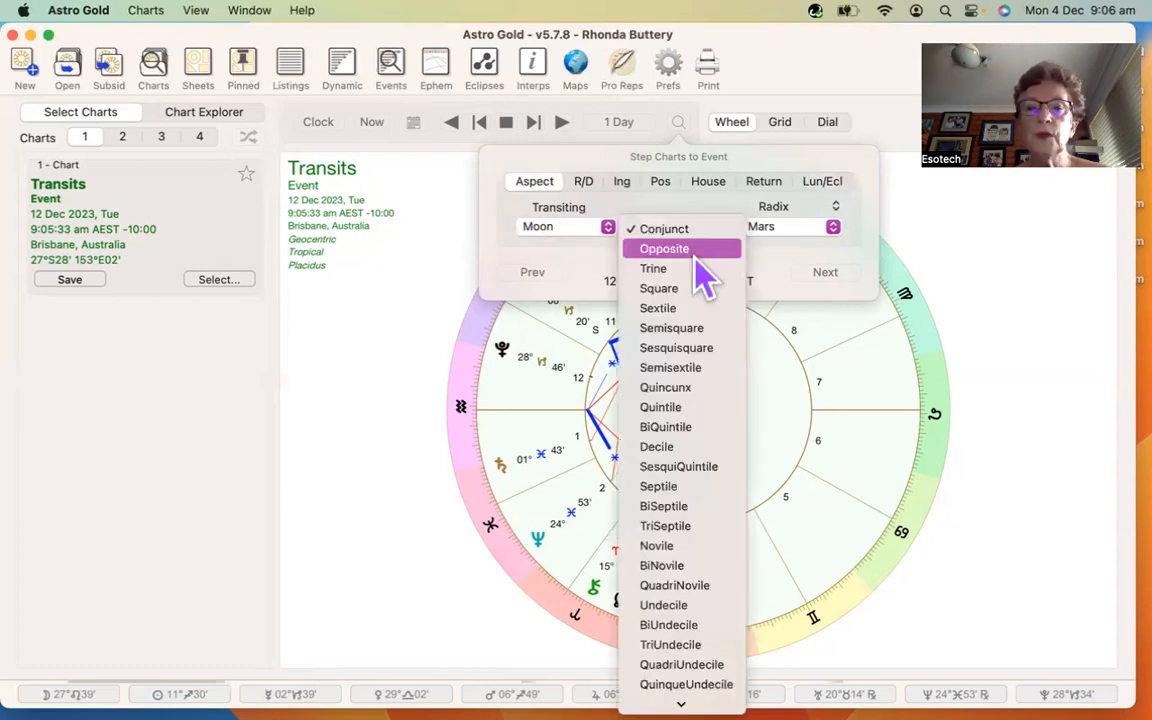
{"action": "left_click", "coordinate": [692, 266]}
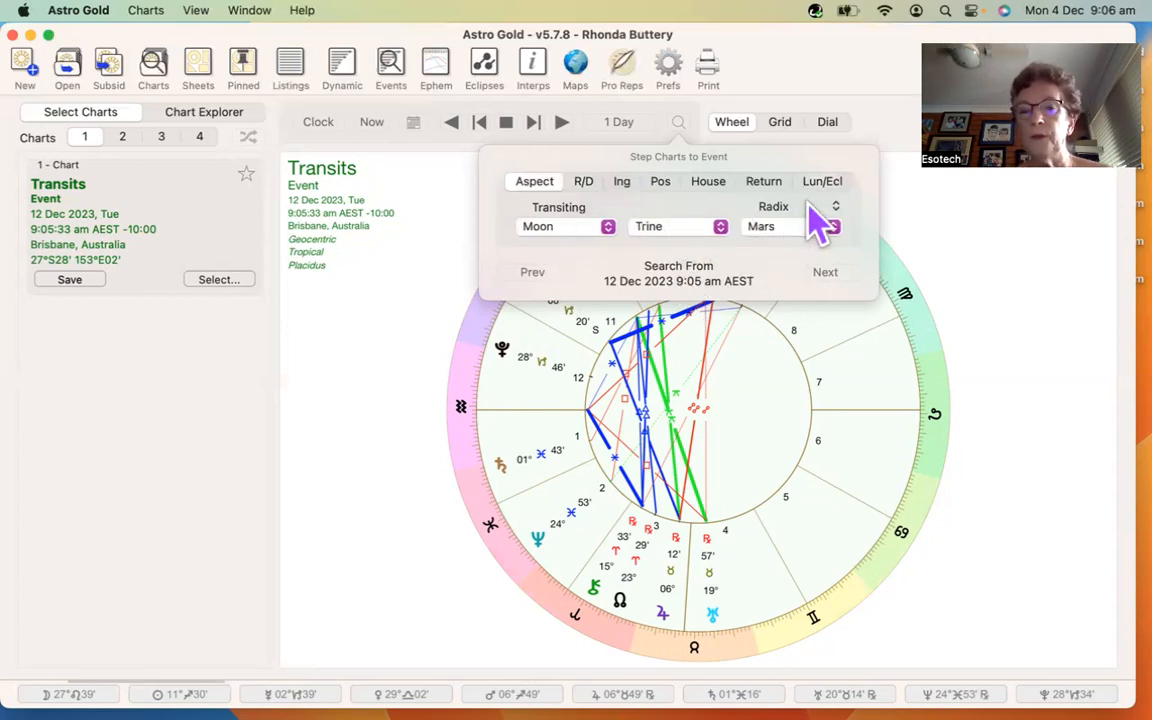
{"action": "left_click", "coordinate": [834, 280]}
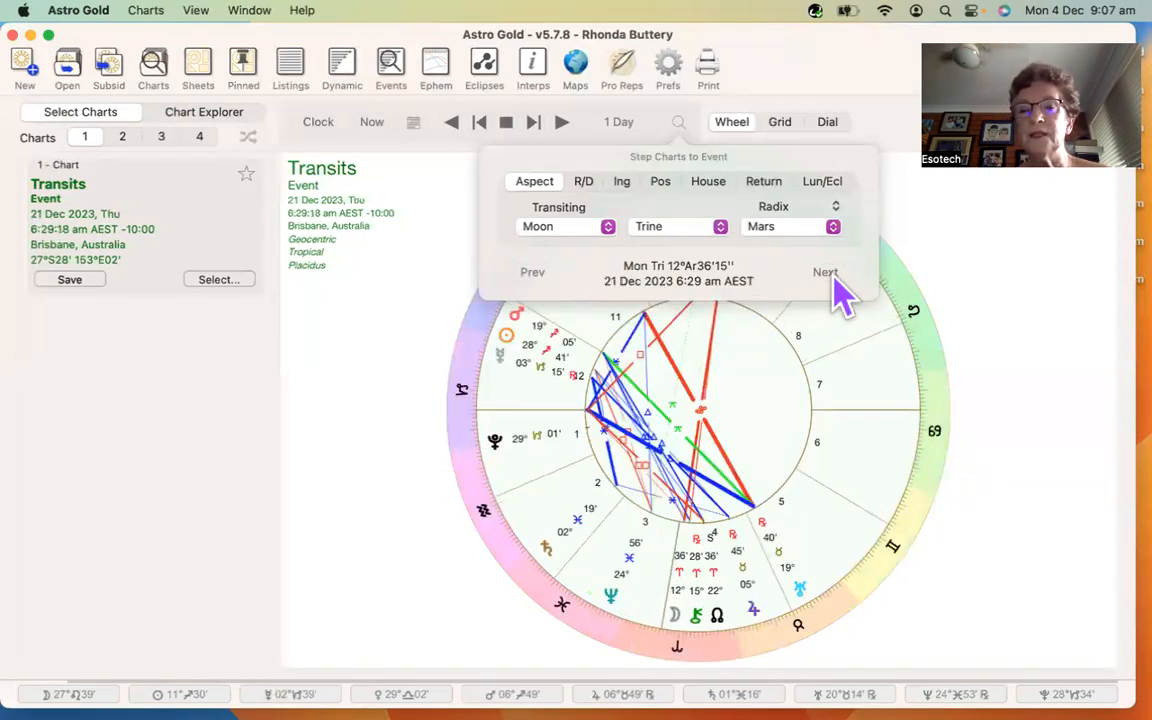
{"action": "left_click", "coordinate": [826, 278]}
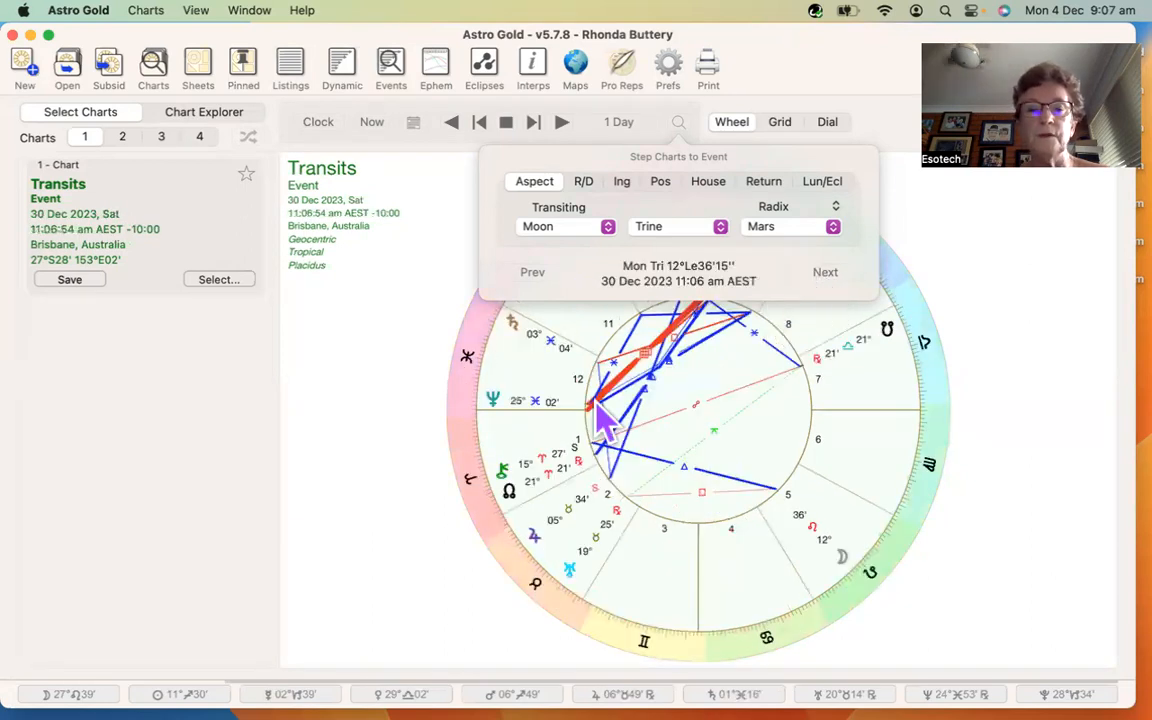
{"action": "left_click", "coordinate": [826, 275]}
{"action": "left_click", "coordinate": [826, 275]}
{"action": "left_click", "coordinate": [830, 278]}
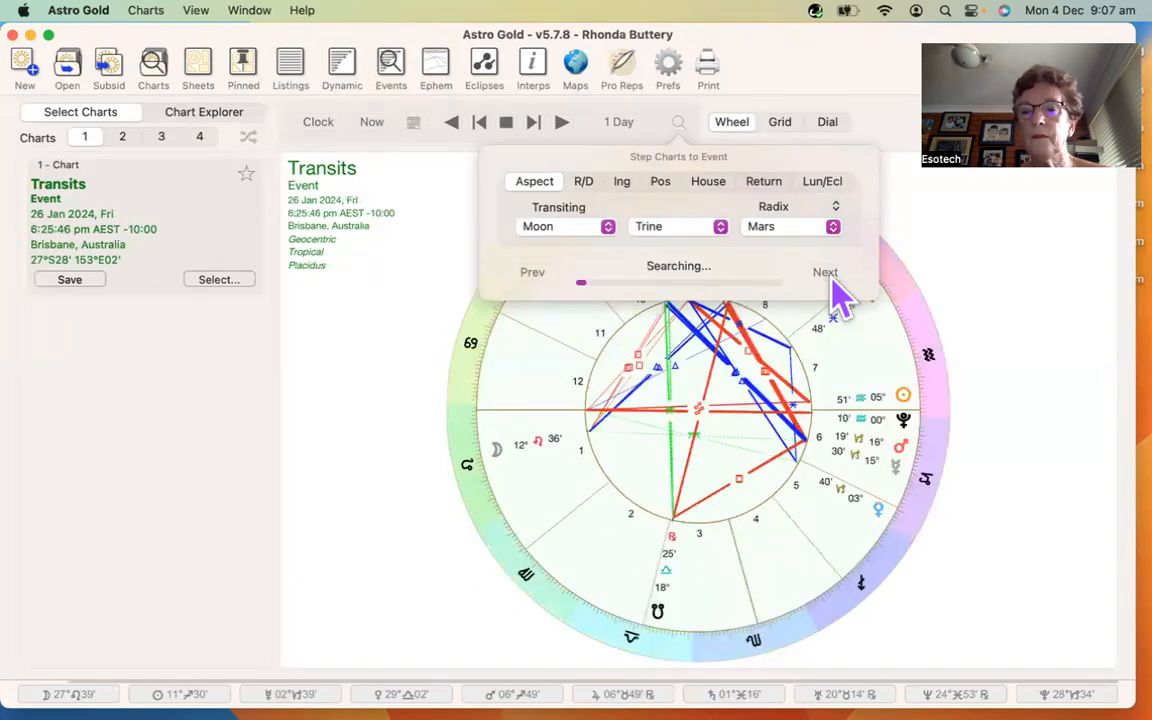
{"action": "left_click", "coordinate": [830, 278]}
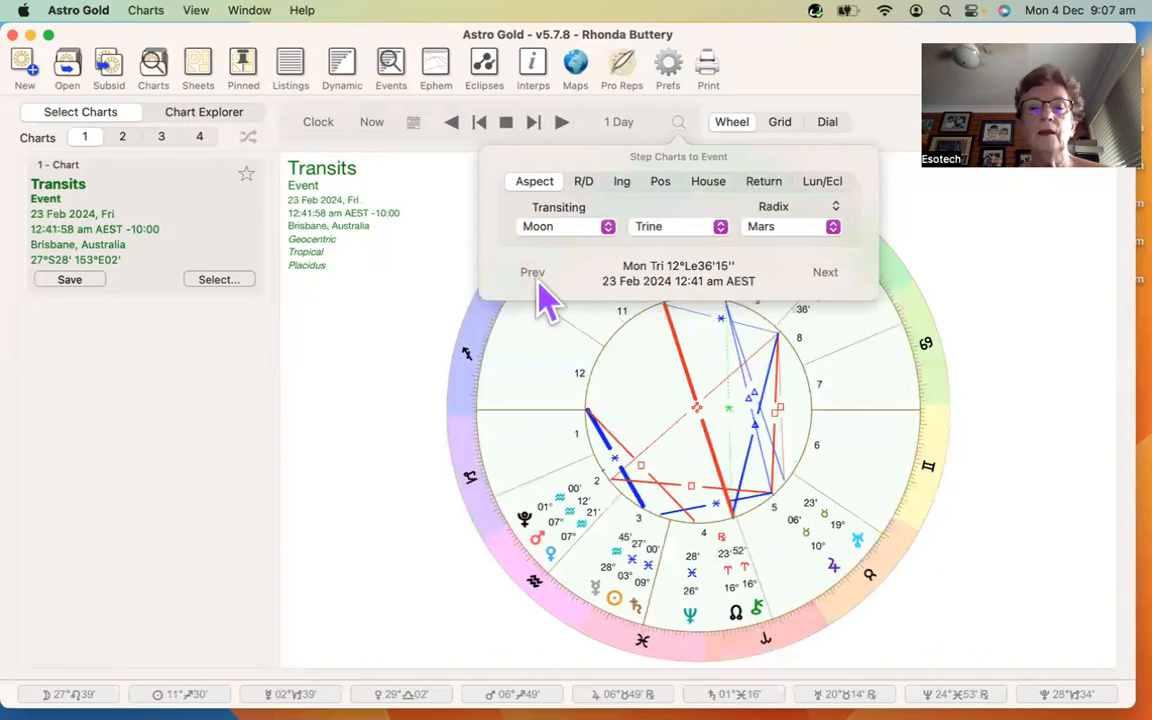
- Step the Moon Trine Mars search back to 17 Jan 2024 and close the event search
{"action": "left_click", "coordinate": [533, 274]}
{"action": "left_click", "coordinate": [534, 276]}
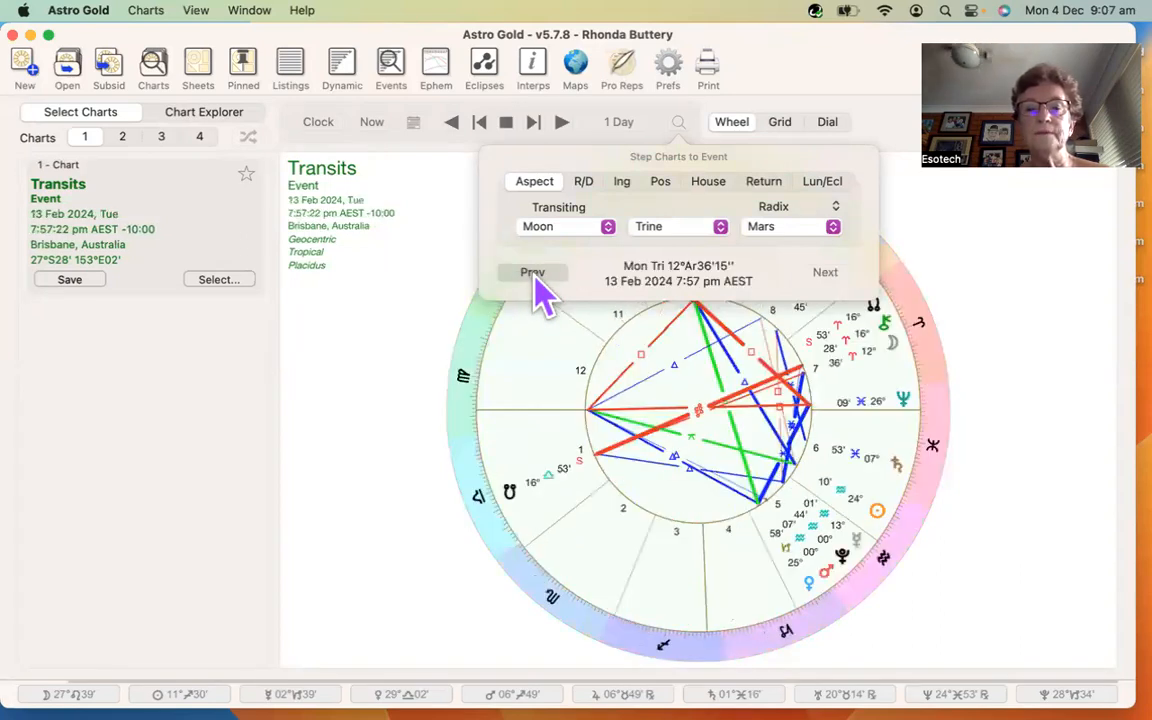
{"action": "left_click", "coordinate": [534, 278]}
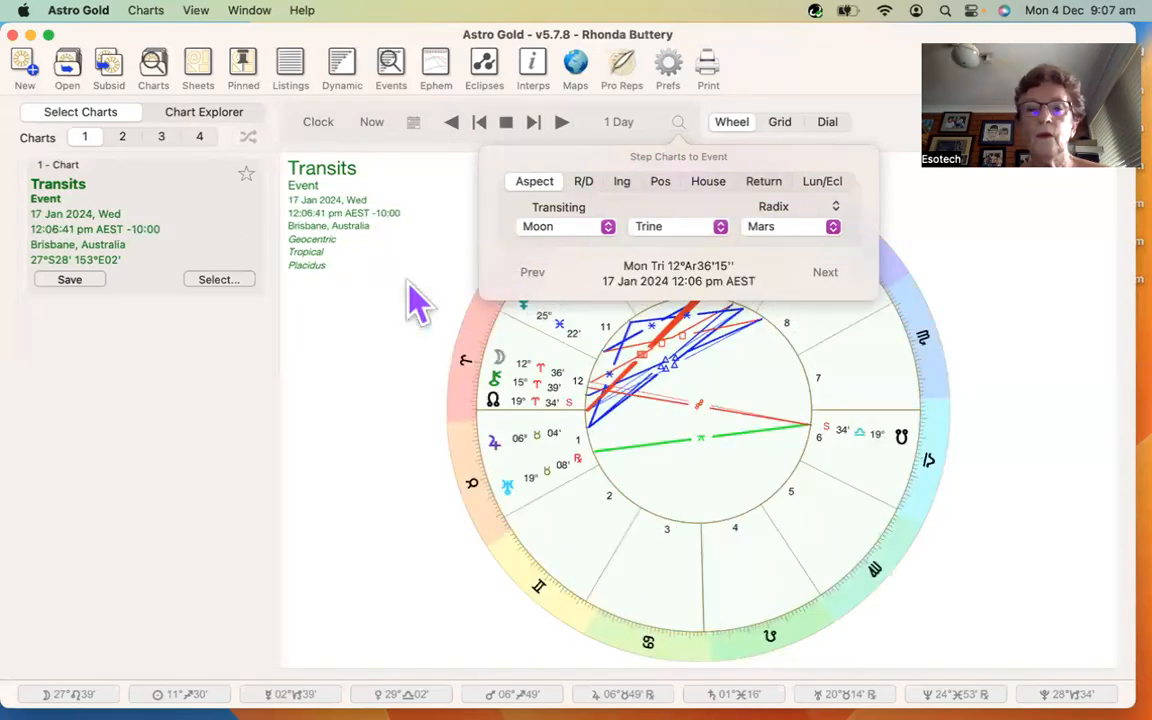
{"action": "left_click", "coordinate": [383, 305]}
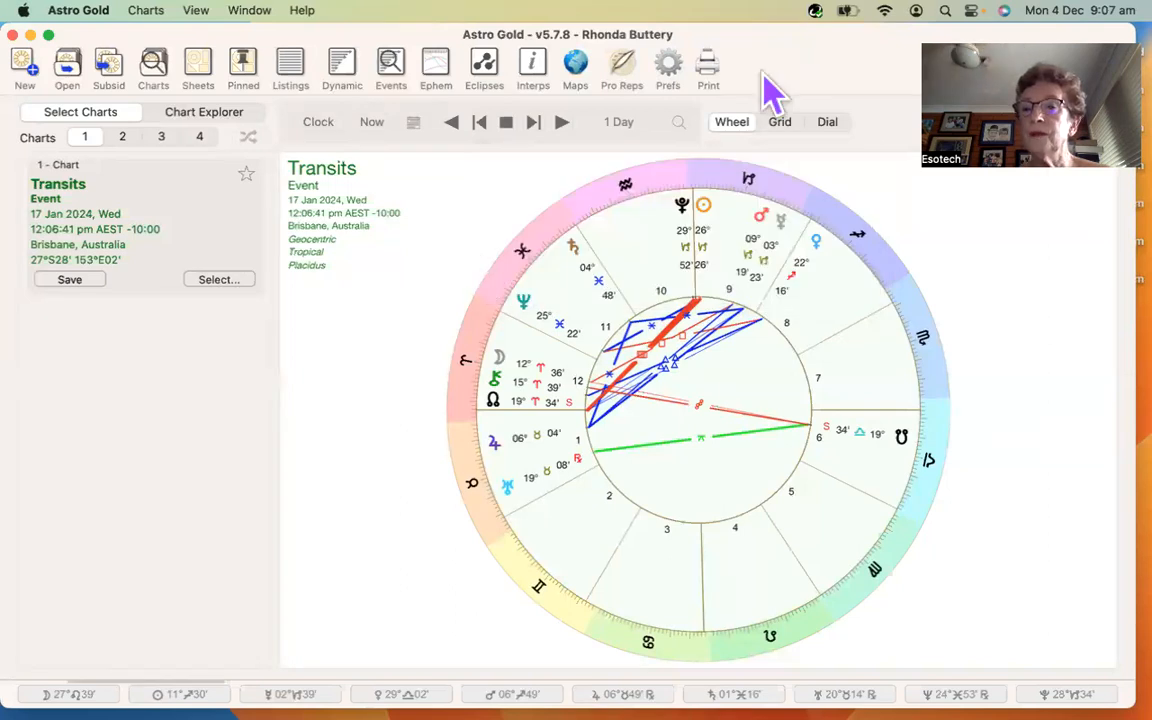
- View the Transits chart as an aspect Grid and as a Dial, aligning the dial pointer with Saturn, Venus and Neptune
{"action": "left_click", "coordinate": [781, 123]}
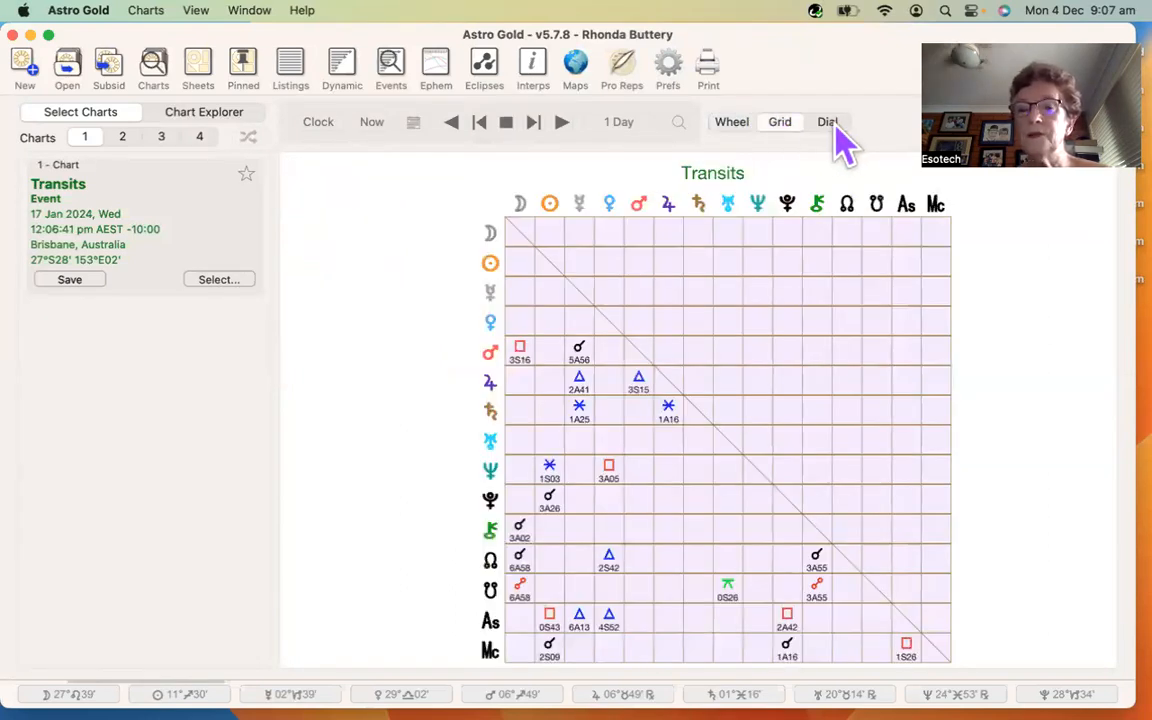
{"action": "left_click", "coordinate": [832, 127]}
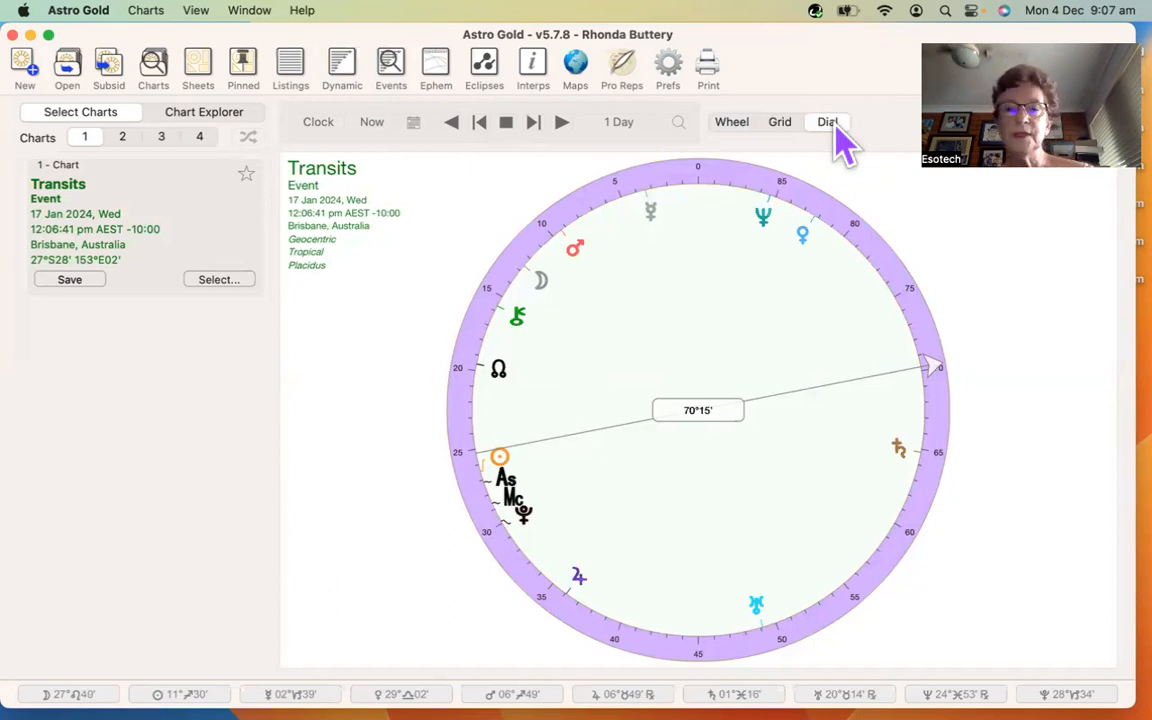
{"action": "left_click", "coordinate": [900, 458]}
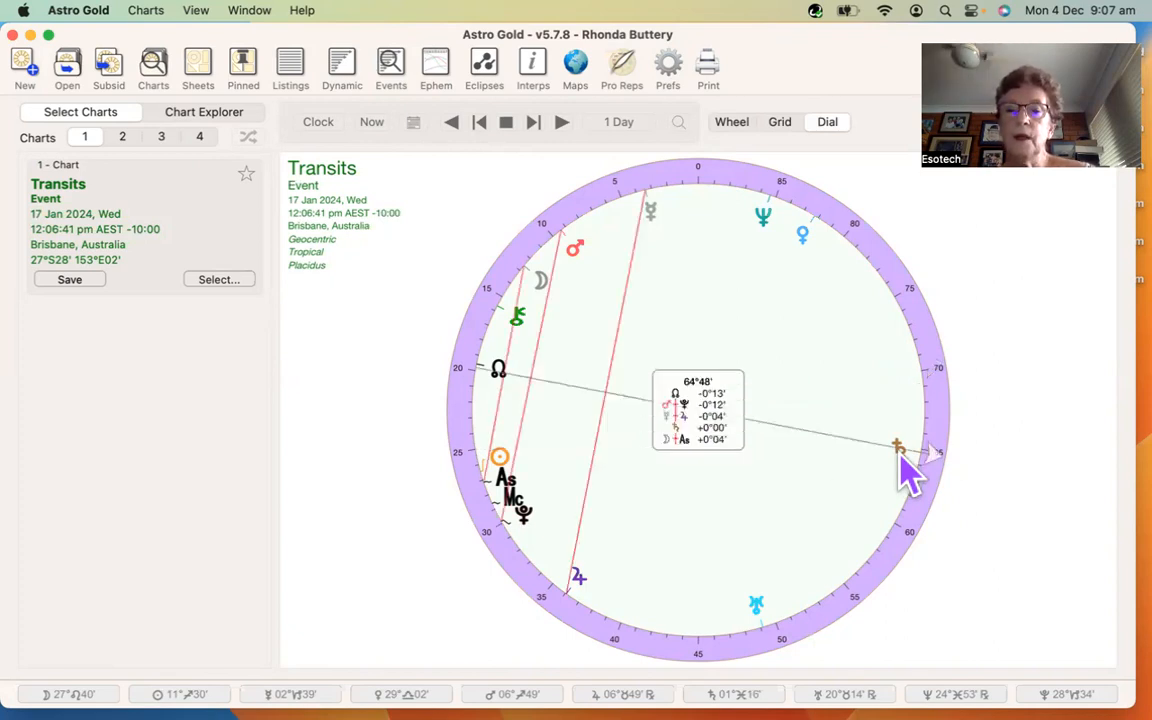
{"action": "left_click", "coordinate": [803, 234]}
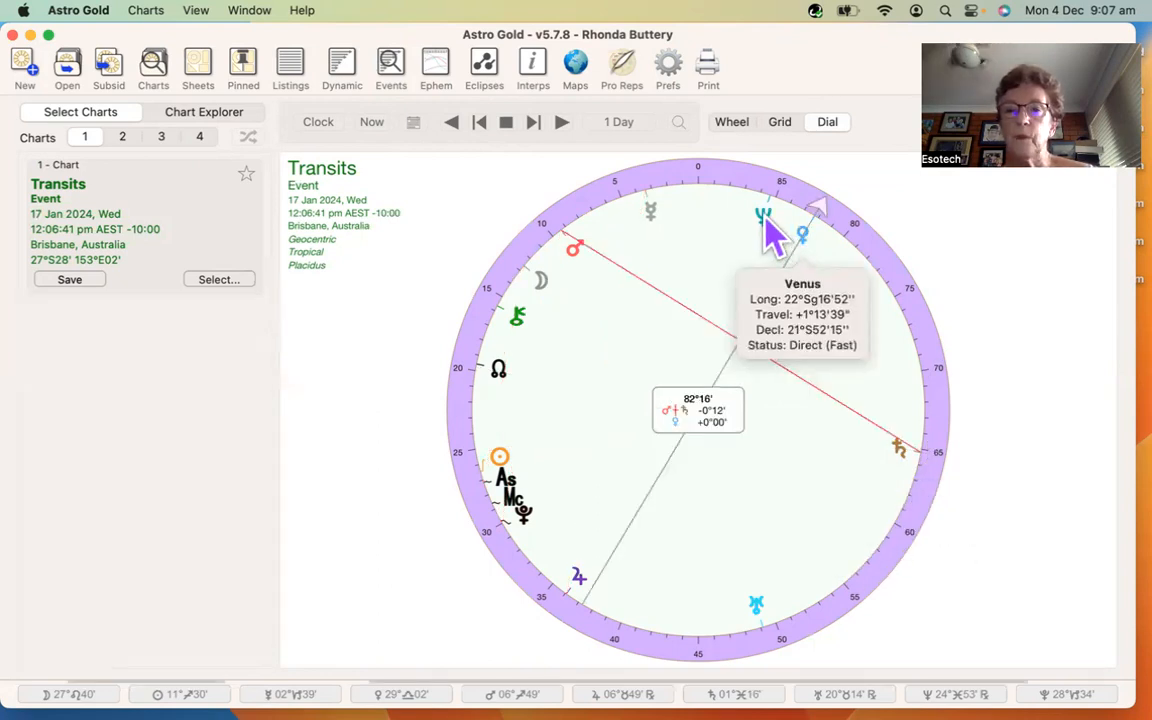
{"action": "left_click", "coordinate": [763, 218]}
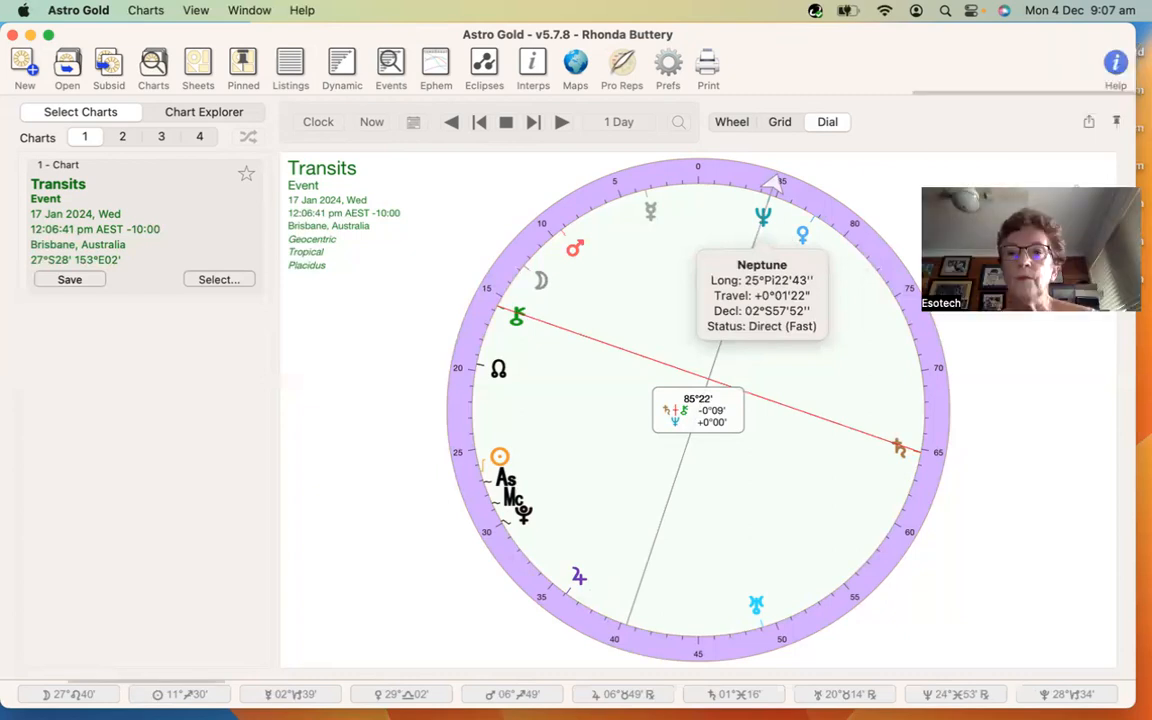
- Check the Dial's sharing options, pin the Dial in its own window, and move that window aside before returning to the main window
{"action": "left_click", "coordinate": [1089, 122]}
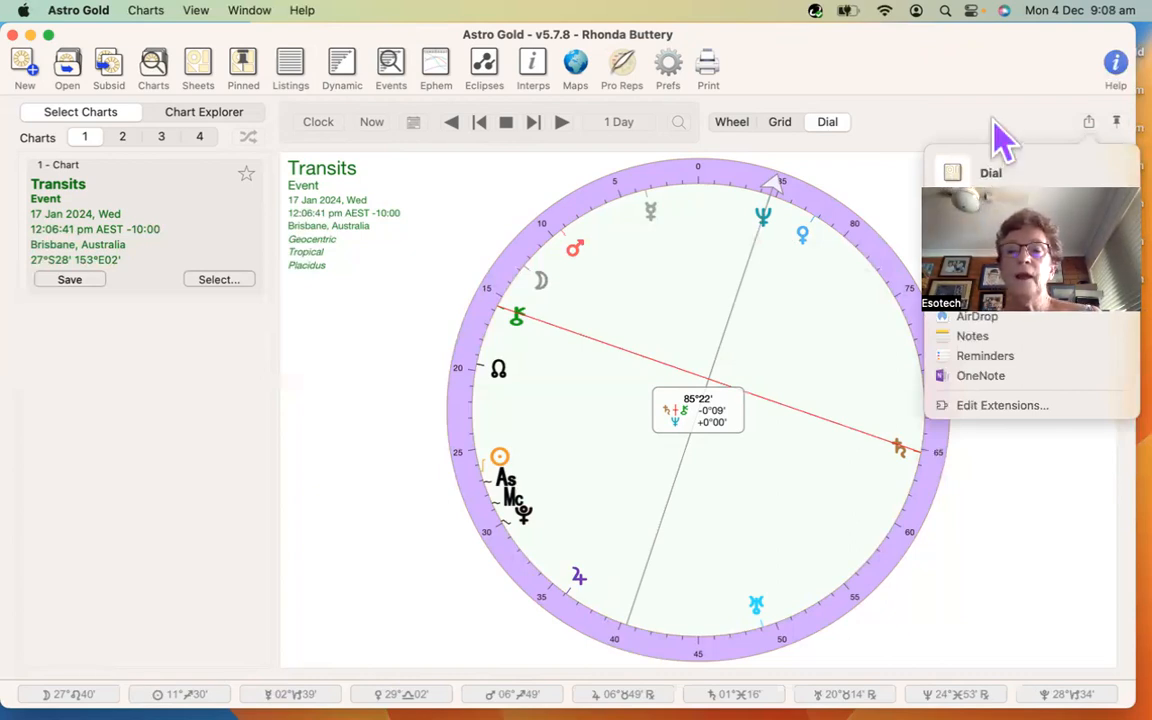
{"action": "left_click", "coordinate": [1113, 128]}
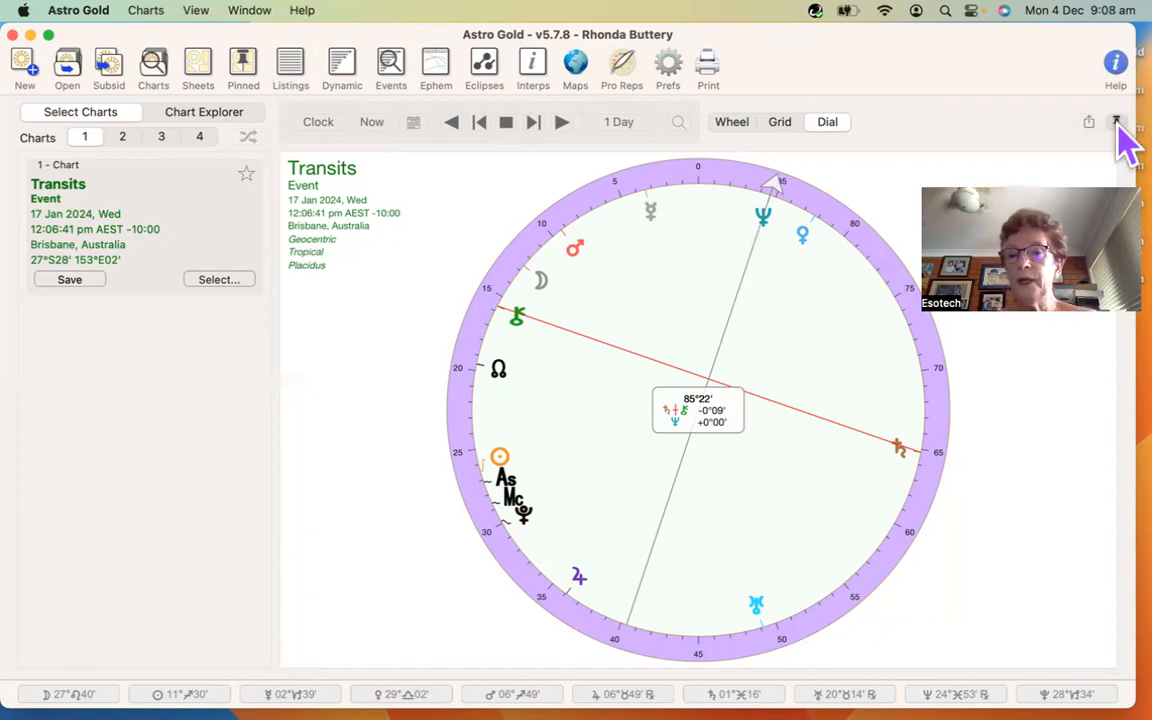
{"action": "left_click", "coordinate": [1117, 124]}
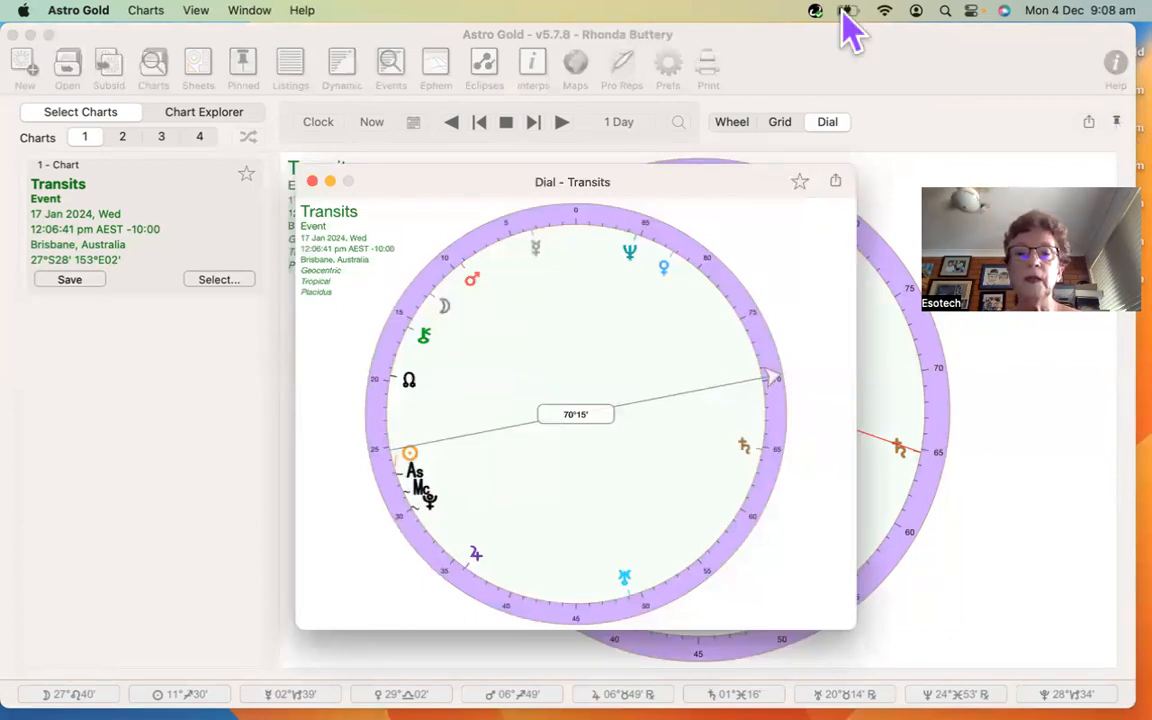
{"action": "left_click_drag", "start_coordinate": [738, 179], "coordinate": [1019, 198]}
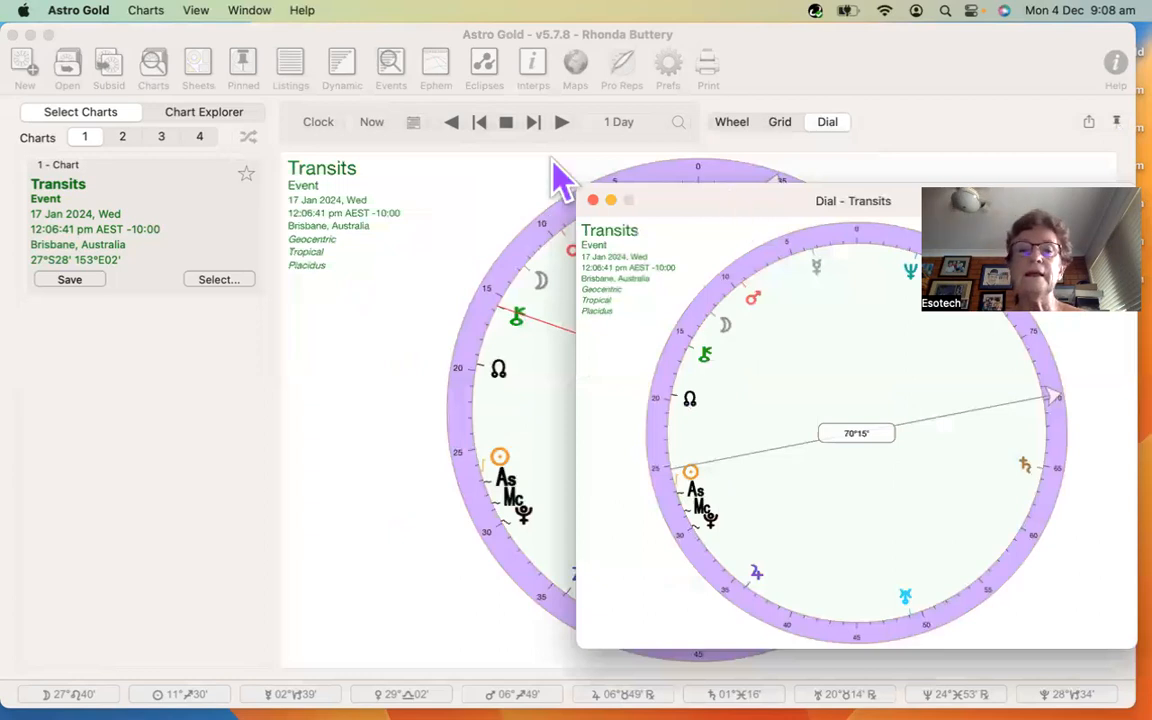
{"action": "left_click", "coordinate": [694, 148]}
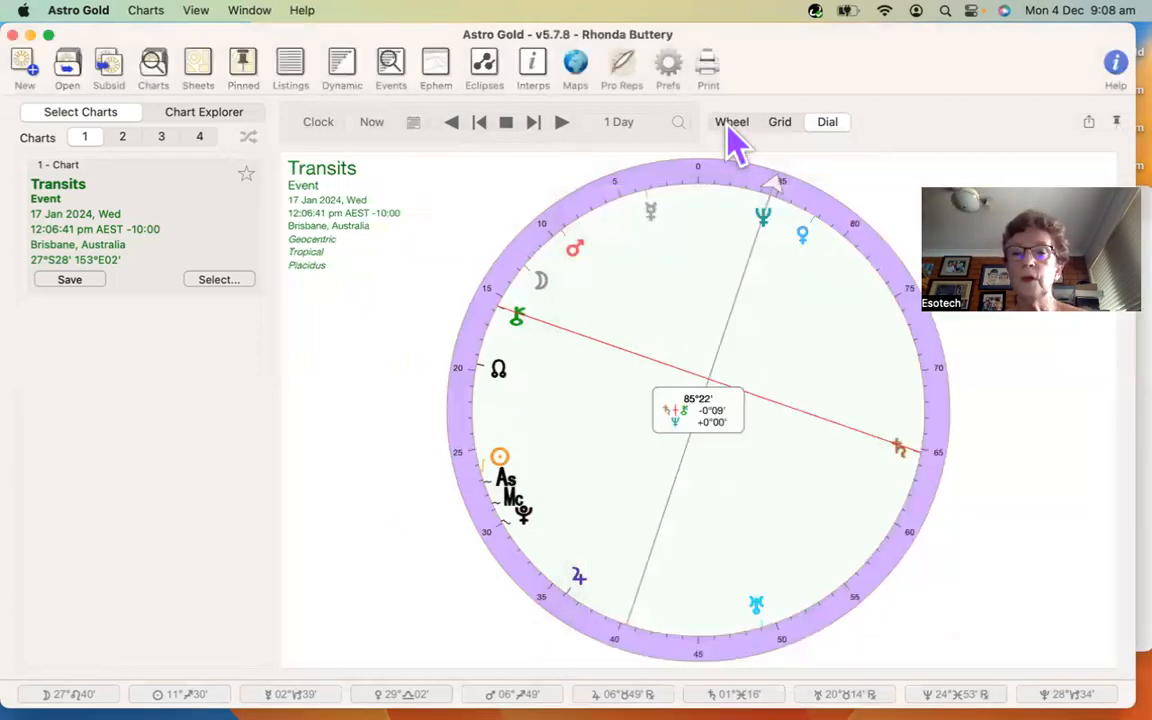
- Switch the Transits chart to the Wheel, pin it in its own window, and move that window aside to return to the main window
{"action": "left_click", "coordinate": [731, 129]}
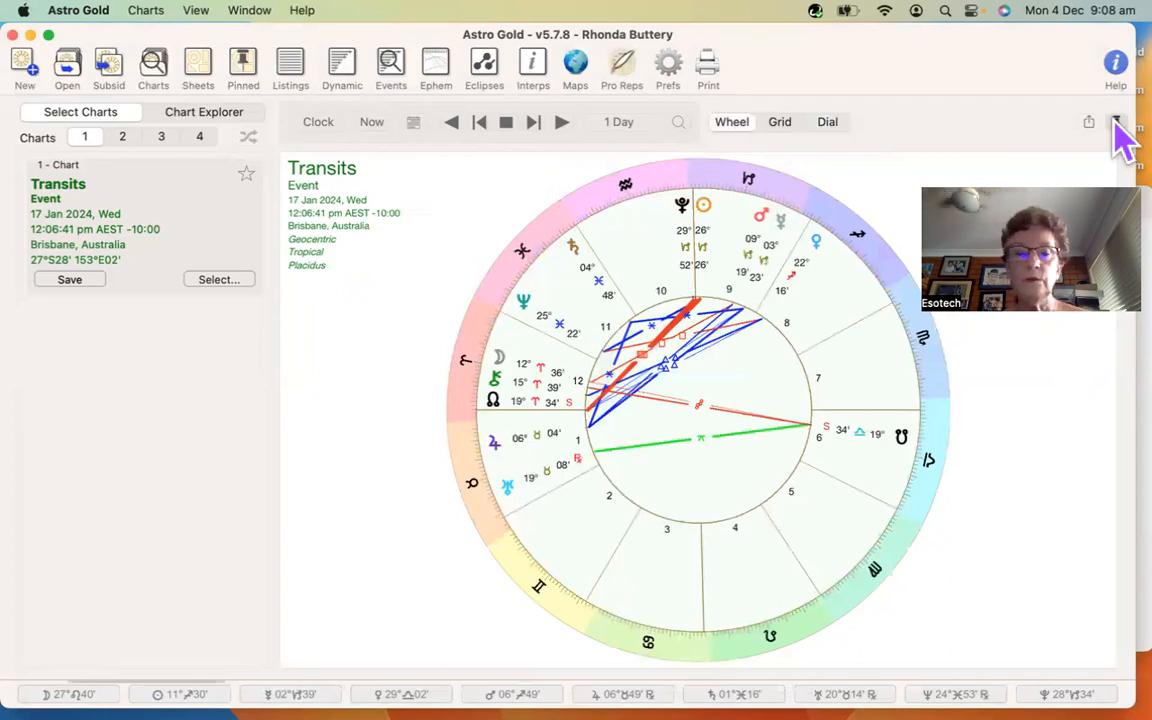
{"action": "left_click", "coordinate": [1117, 123]}
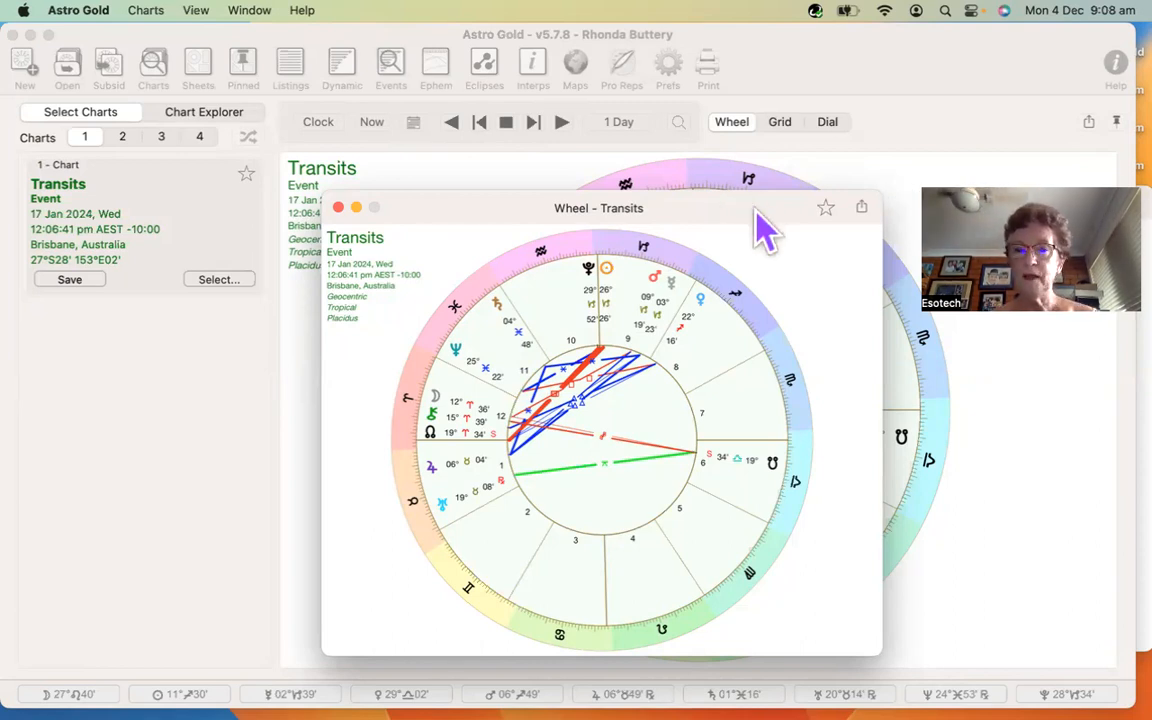
{"action": "left_click_drag", "start_coordinate": [753, 209], "coordinate": [1009, 133]}
{"action": "left_click", "coordinate": [496, 207]}
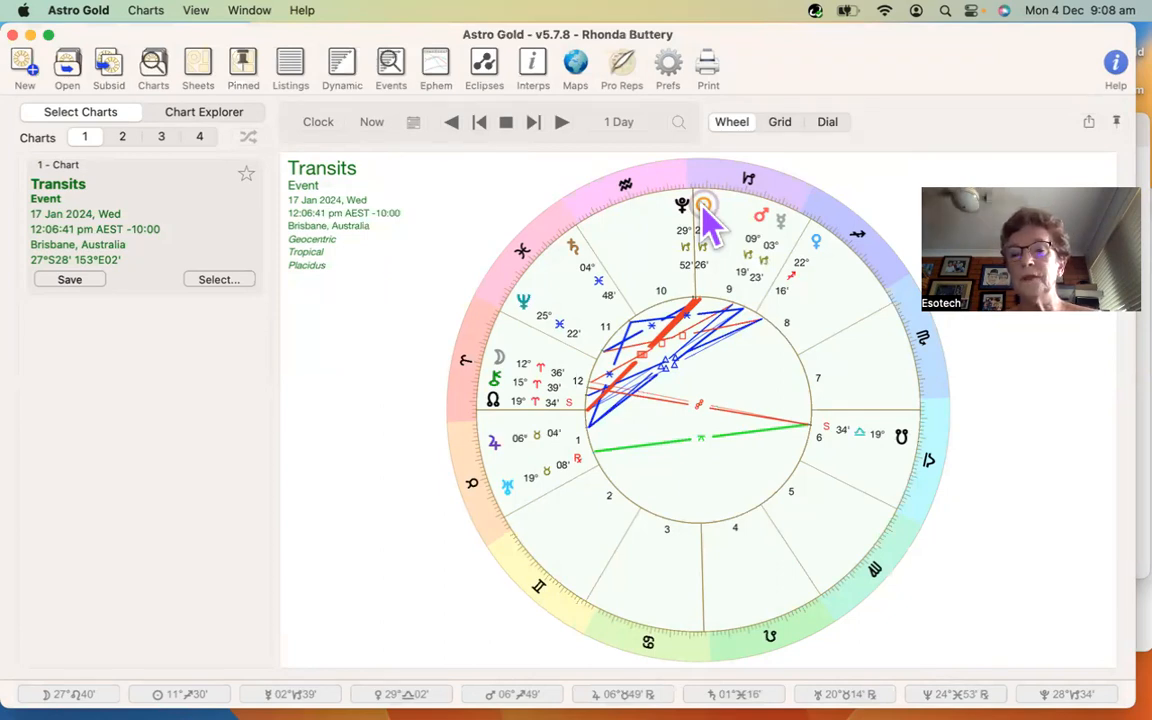
- View Pluto's position details on the Transits wheel and review the wheel's Displayed Points, Wheel Style and Aspect Set options
{"action": "mouse_move", "coordinate": [704, 207]}
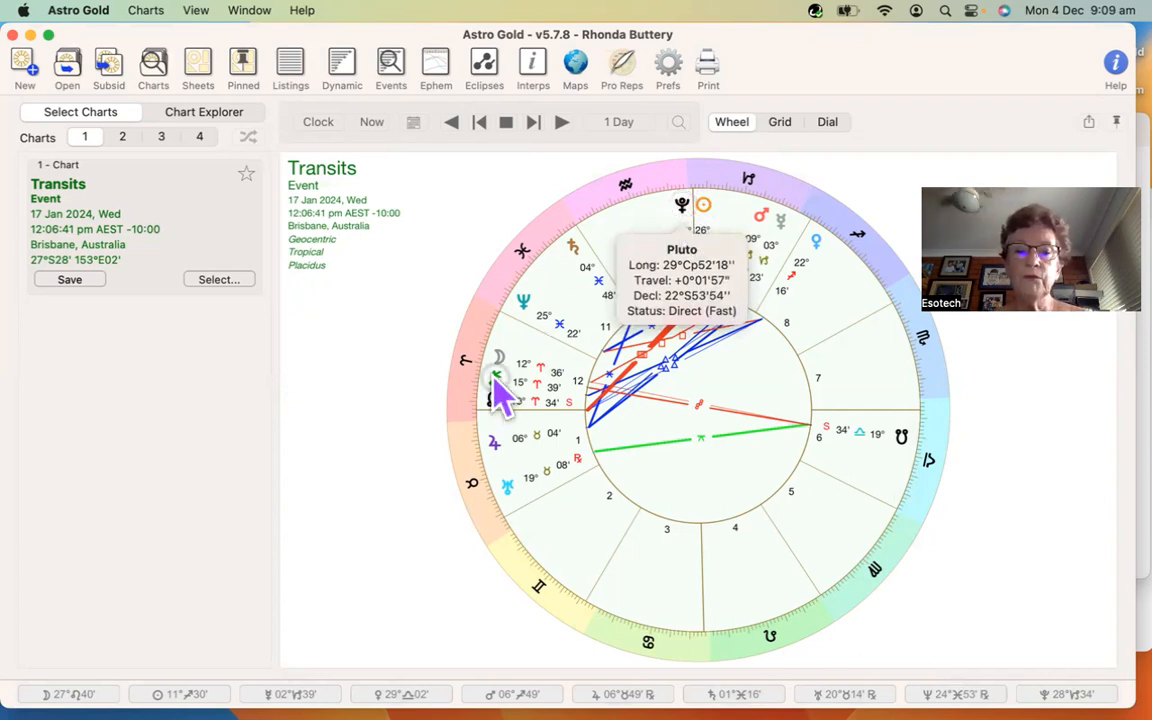
{"action": "mouse_move", "coordinate": [495, 377]}
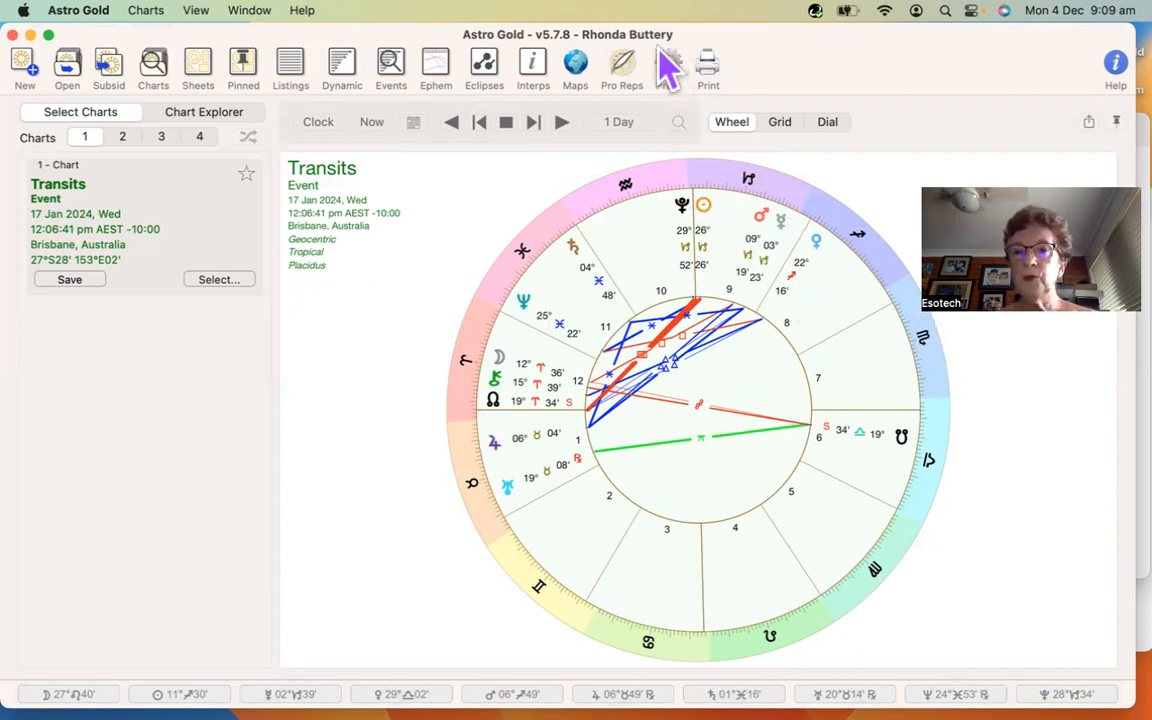
{"action": "right_click", "coordinate": [564, 313]}
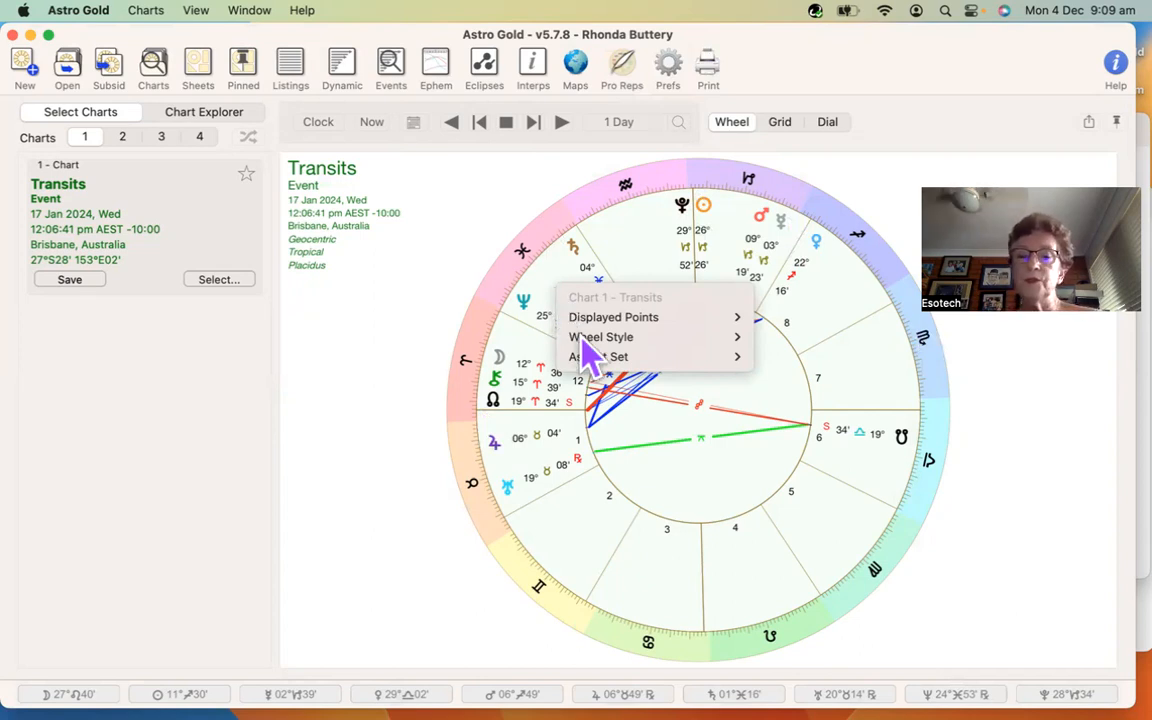
{"action": "mouse_move", "coordinate": [634, 317]}
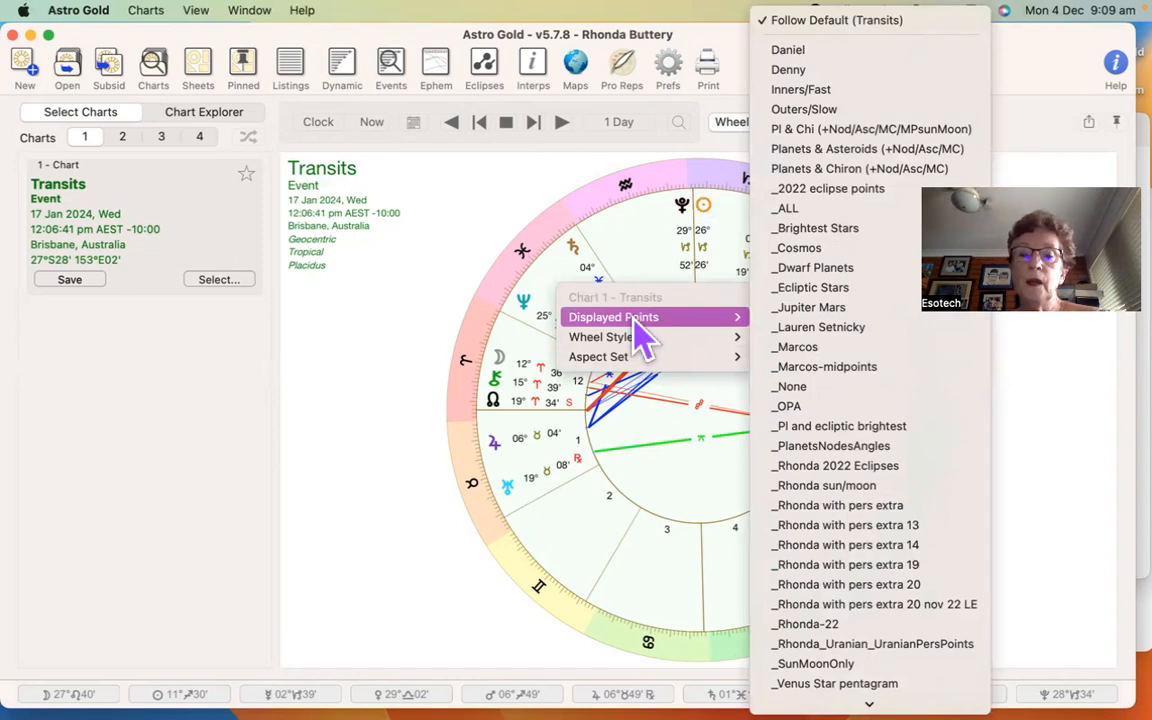
{"action": "mouse_move", "coordinate": [637, 343]}
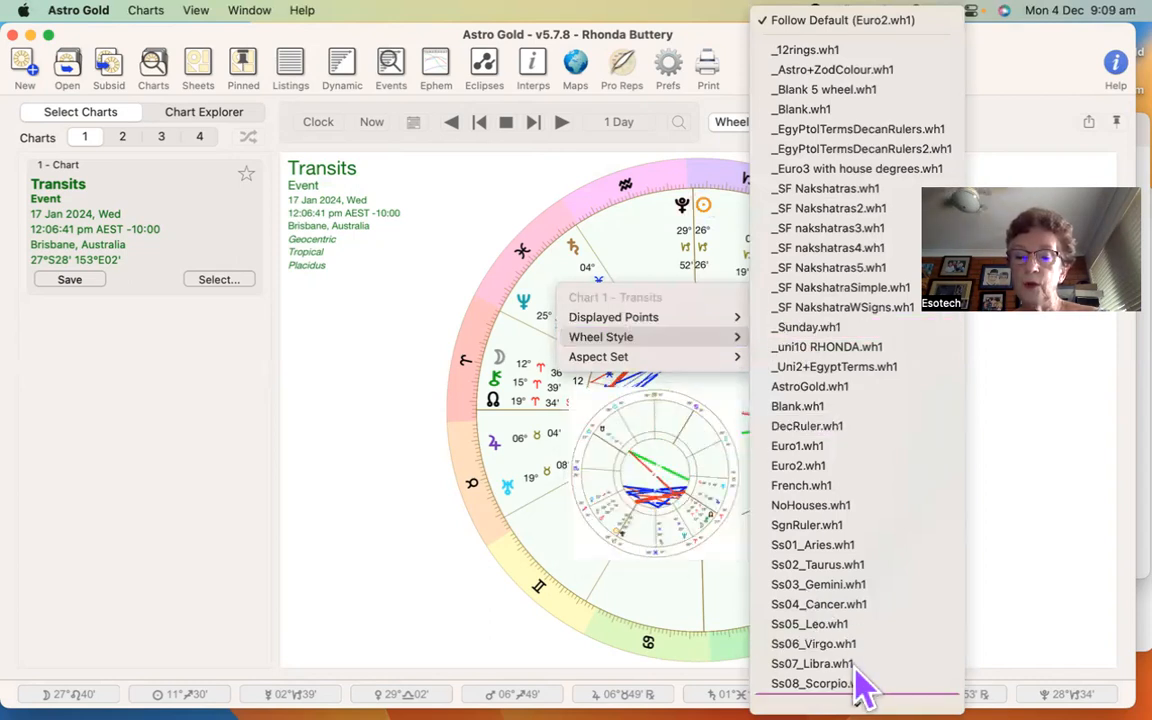
{"action": "scroll", "coordinate": [858, 686], "scroll_direction": "down", "scroll_amount": 6}
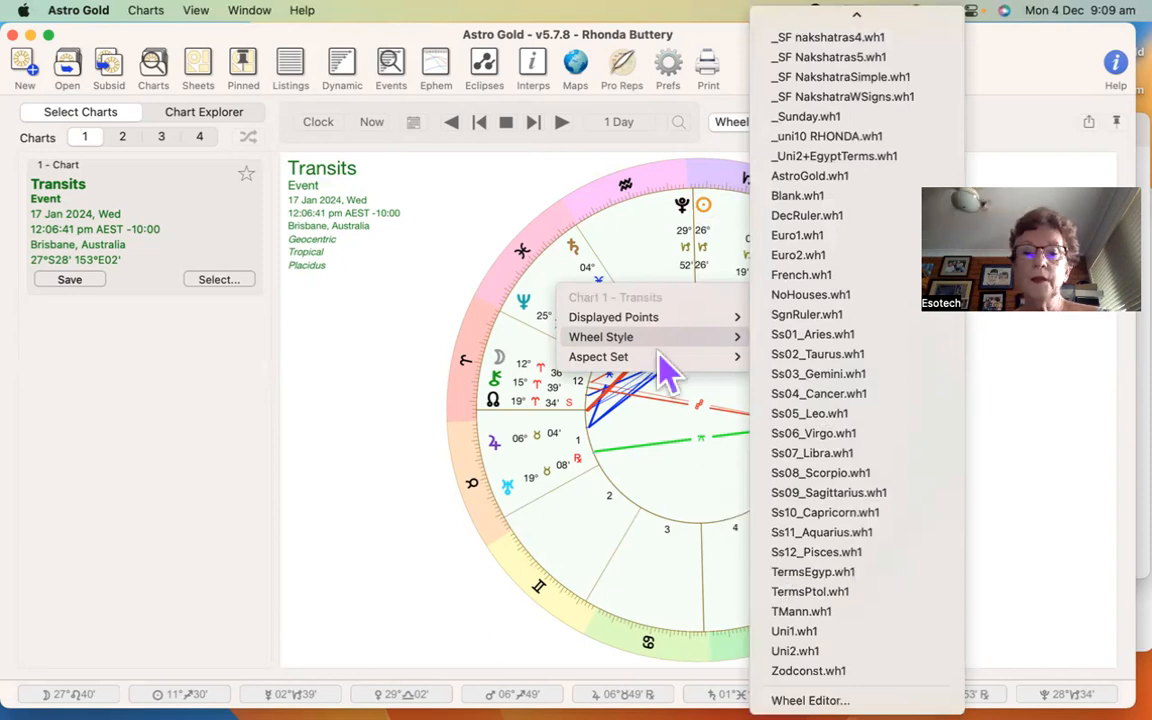
{"action": "key", "text": "Up"}
{"action": "mouse_move", "coordinate": [660, 360]}
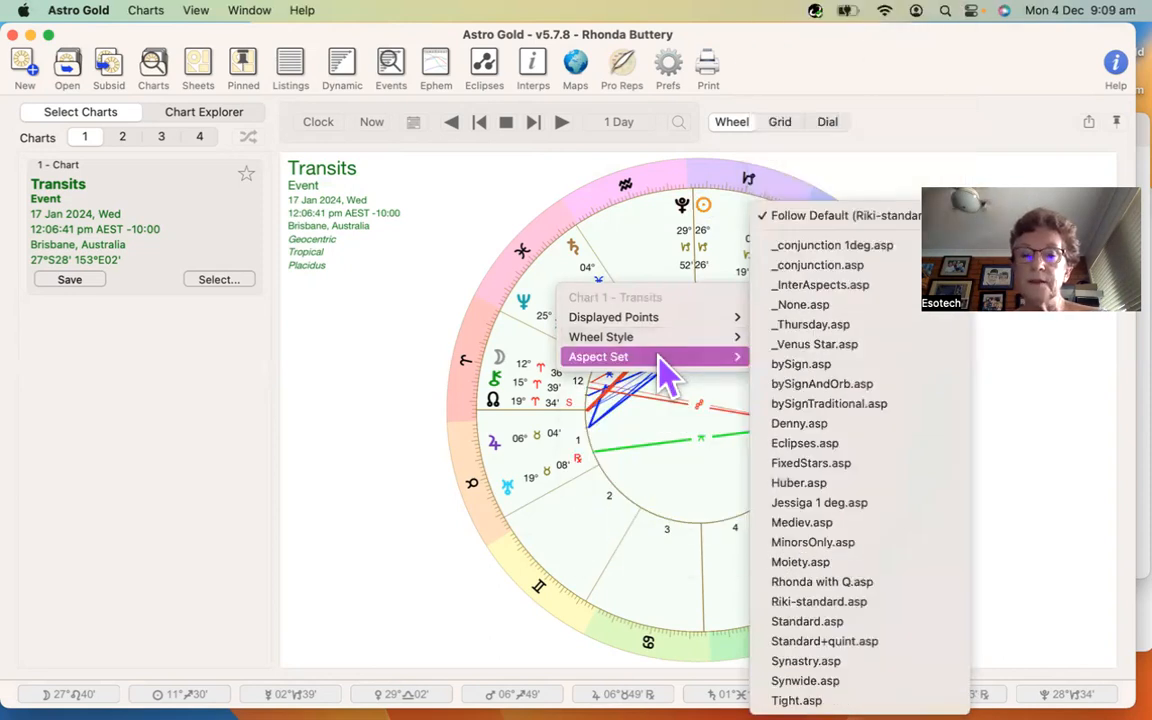
{"action": "mouse_move", "coordinate": [733, 338]}
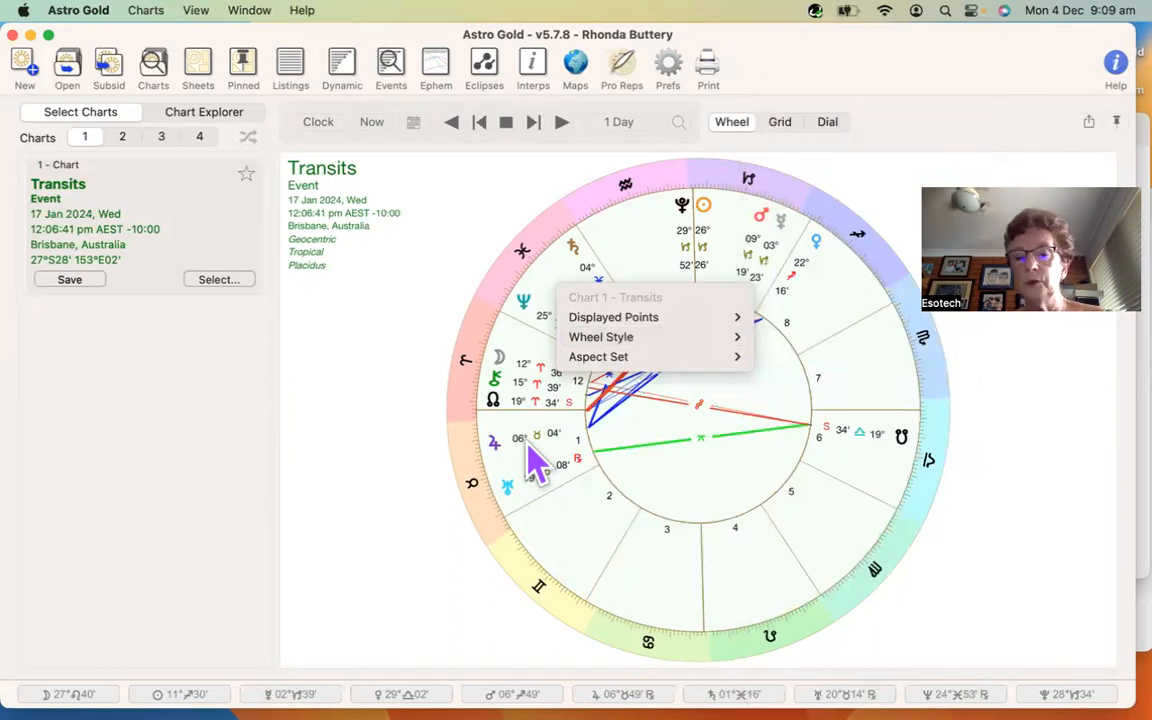
{"action": "right_click", "coordinate": [530, 446]}
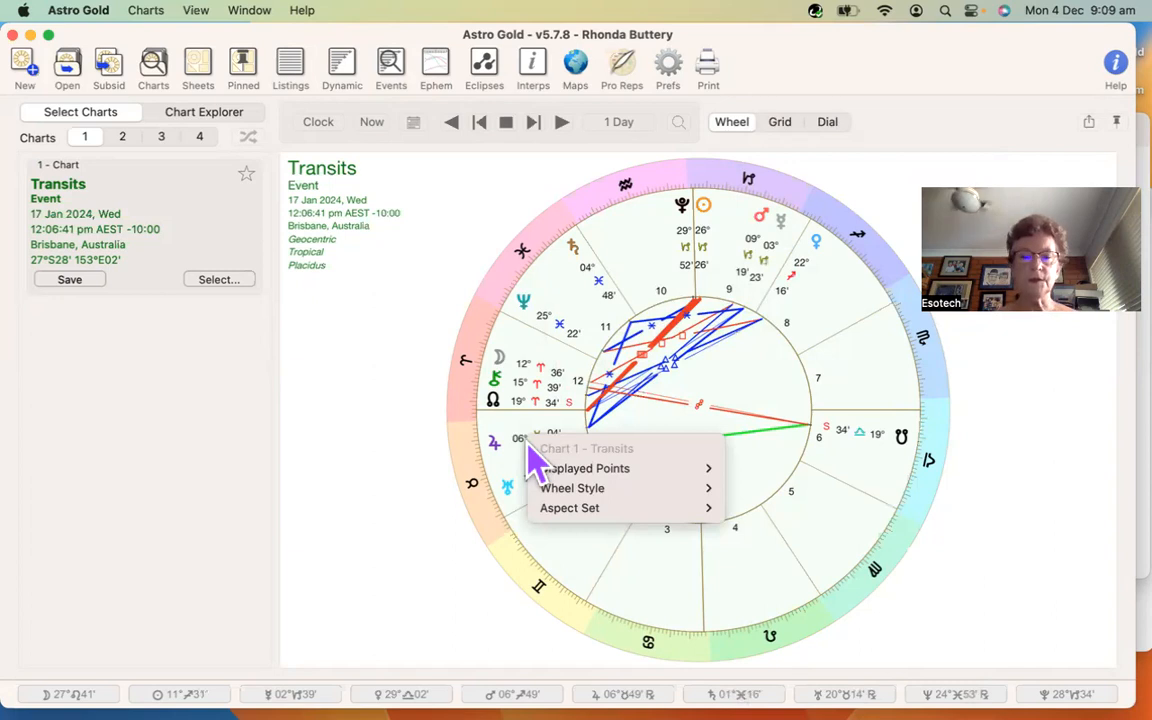
{"action": "left_click", "coordinate": [400, 388]}
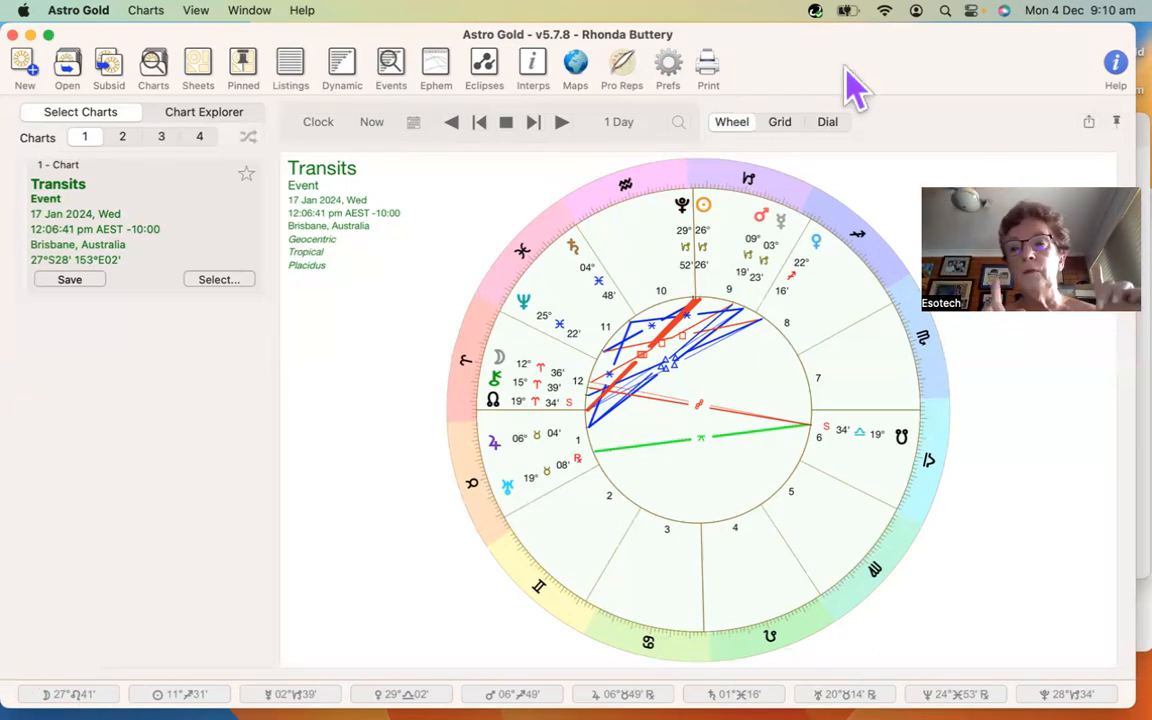
- Open the online Astro Gold MacOS 5 User Guide in the browser and search it for TRANSIT
{"action": "left_click", "coordinate": [1116, 63]}
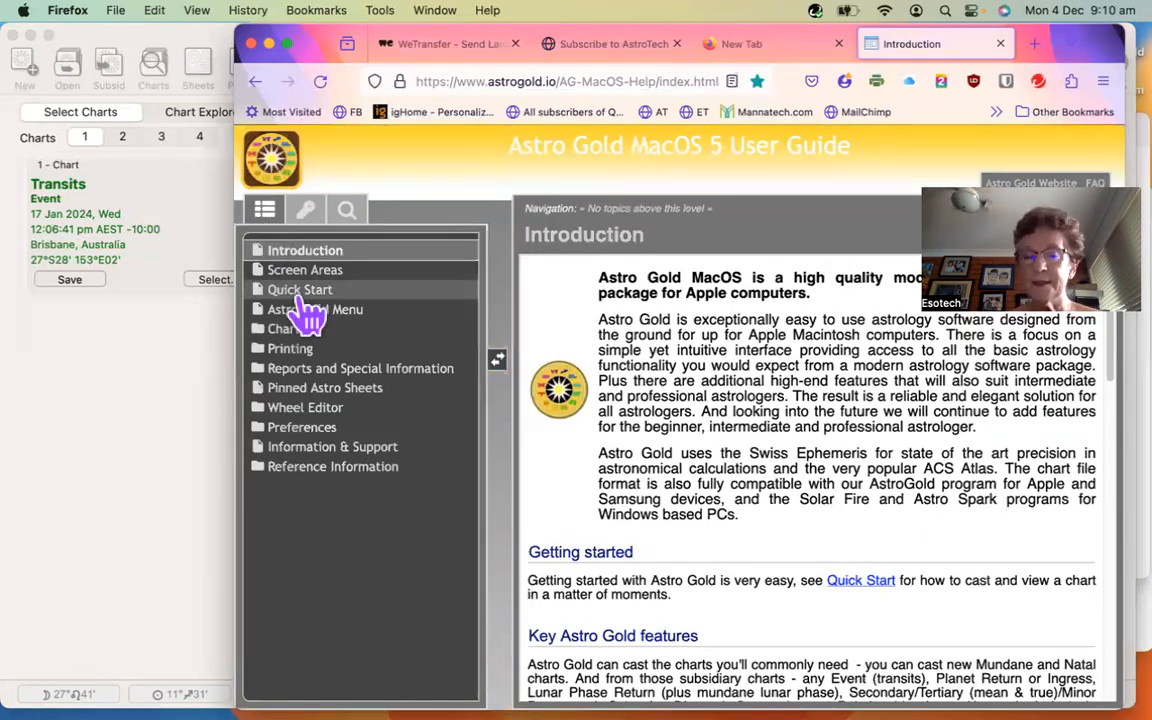
{"action": "left_click", "coordinate": [348, 212]}
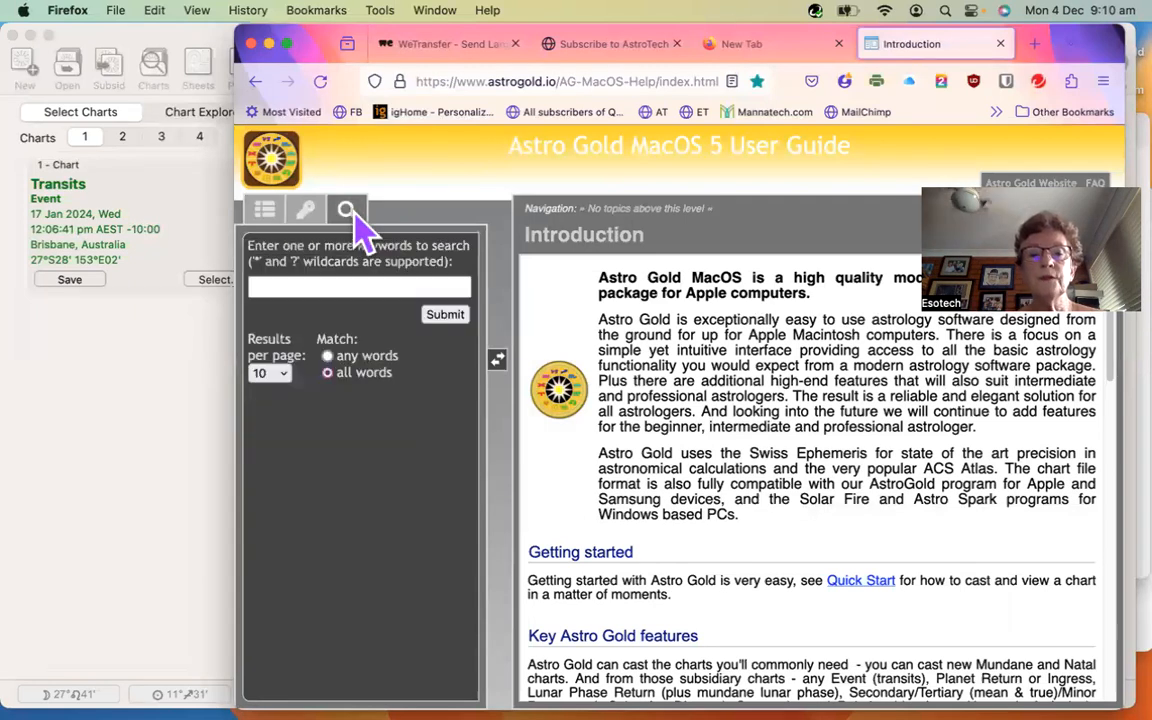
{"action": "left_click", "coordinate": [312, 290]}
{"action": "type", "text": "TRANSI"}
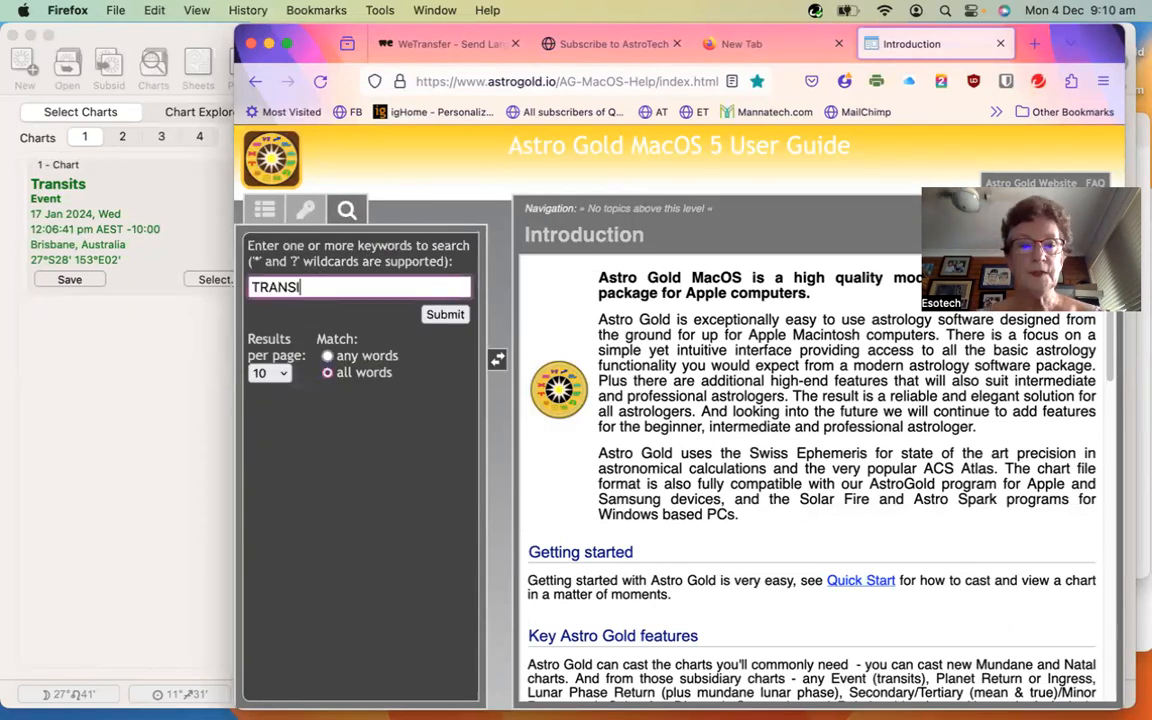
{"action": "type", "text": "T"}
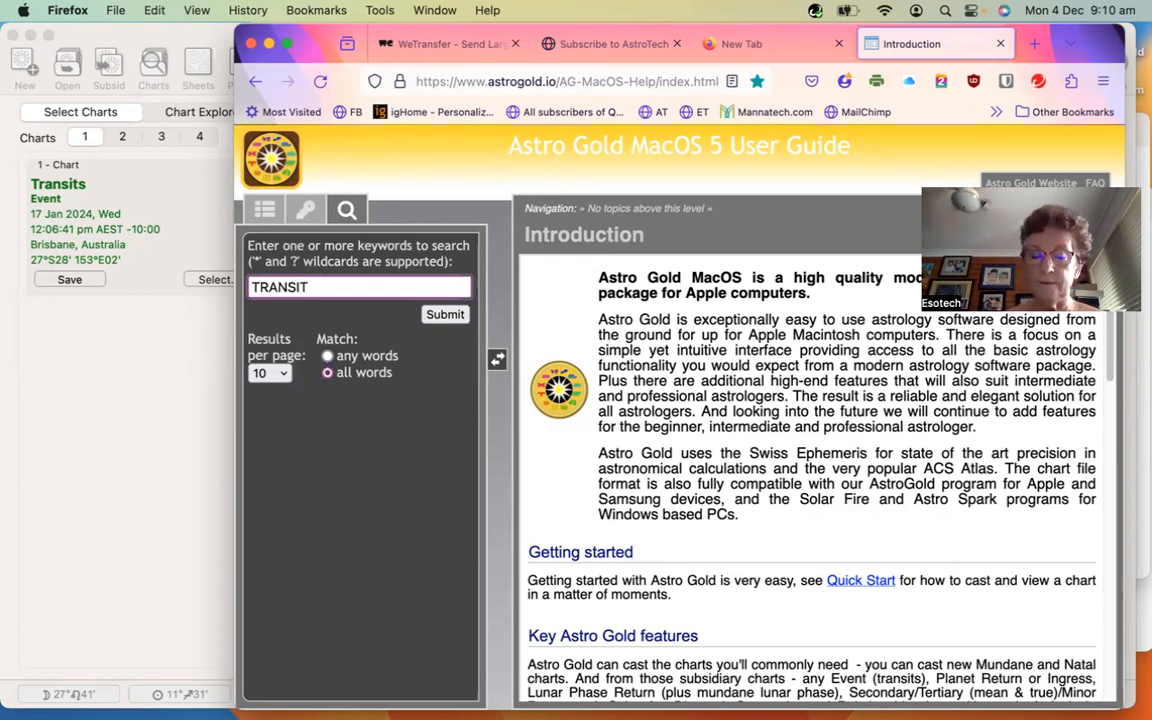
{"action": "key", "text": "Return"}
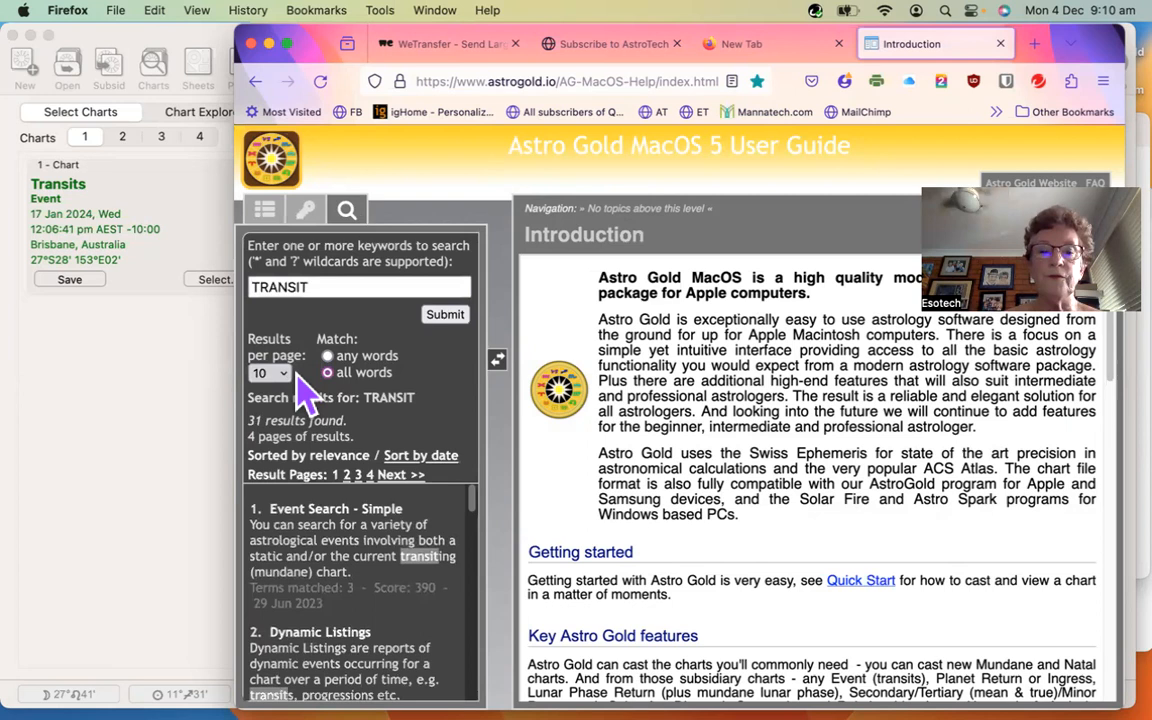
- Look through the guide's search results, minimise the browser window and return to the Astro Gold main window
{"action": "scroll", "coordinate": [345, 668], "scroll_direction": "down", "scroll_amount": 2}
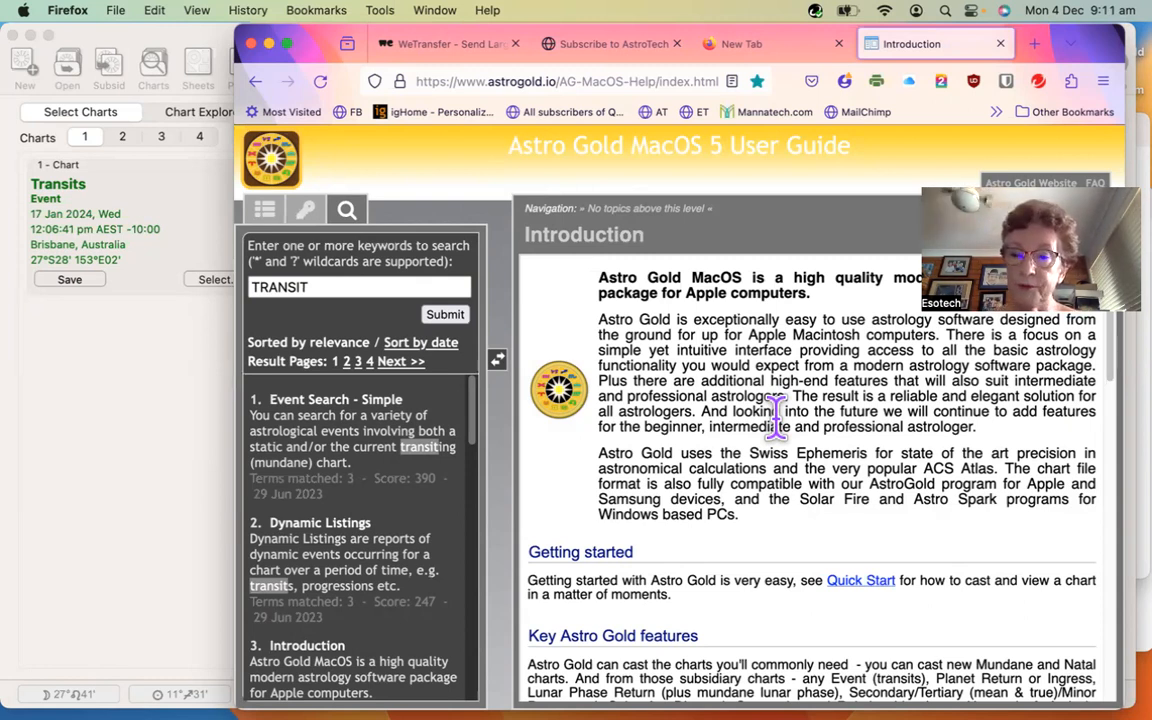
{"action": "left_click", "coordinate": [269, 44]}
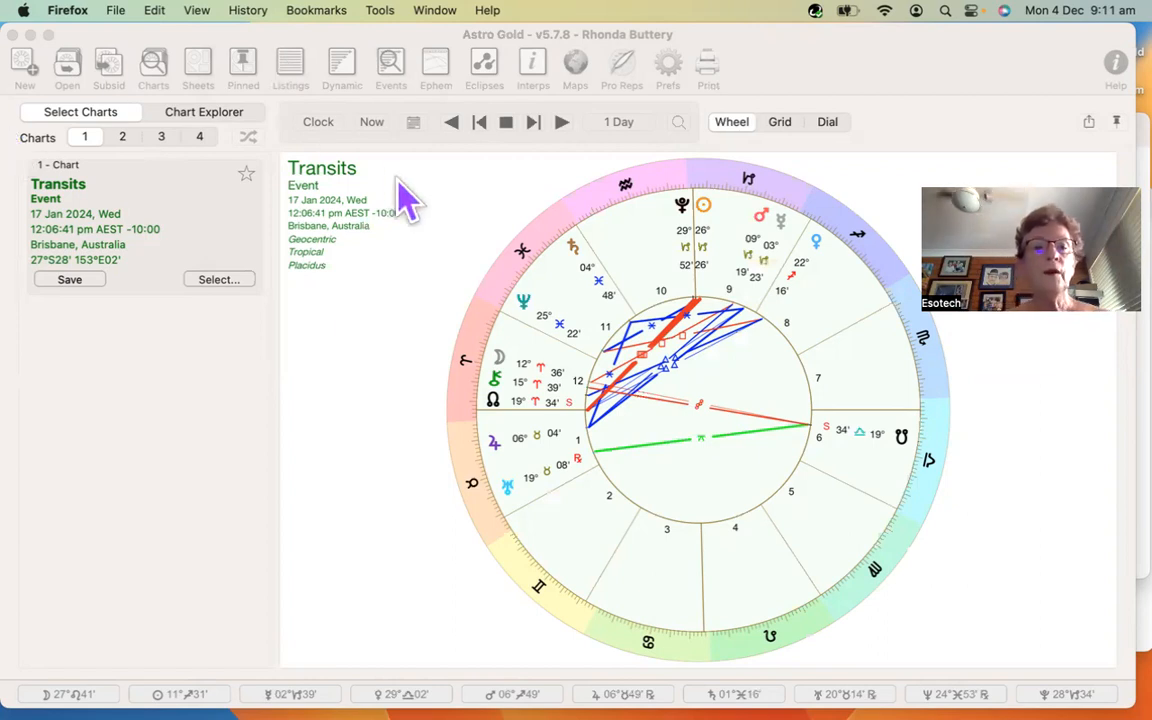
{"action": "left_click", "coordinate": [340, 336]}
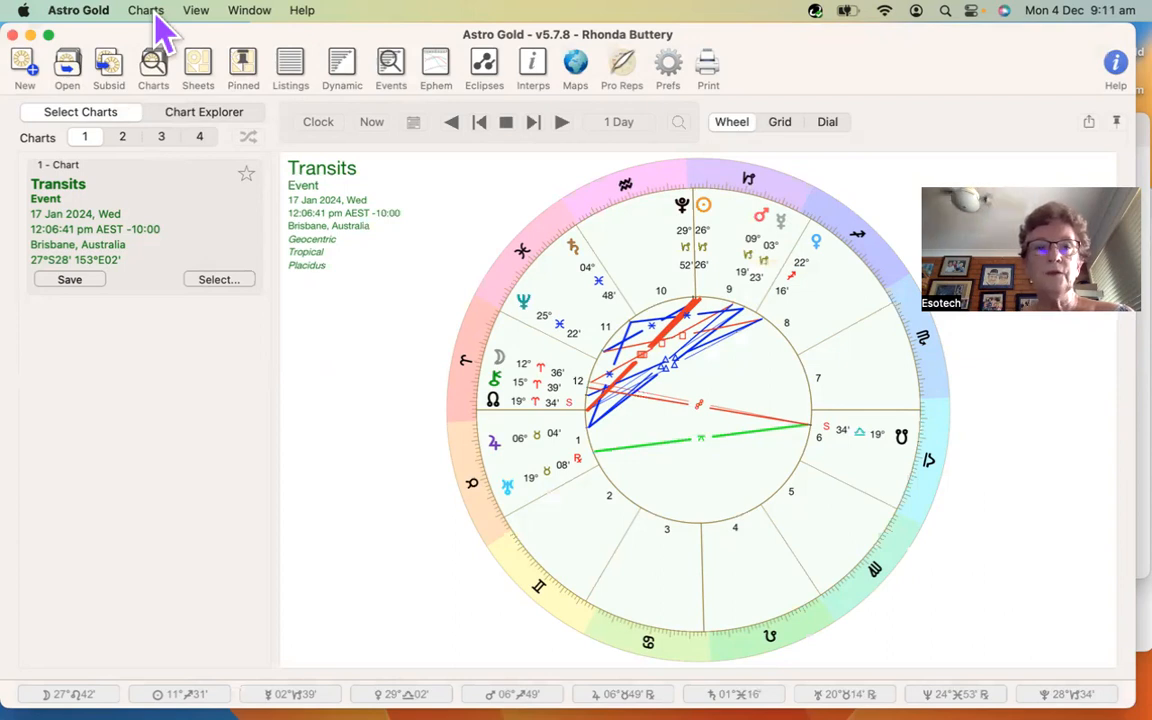
- Start a new natal chart named MONDAY and fill in the current date and time
{"action": "left_click", "coordinate": [28, 70]}
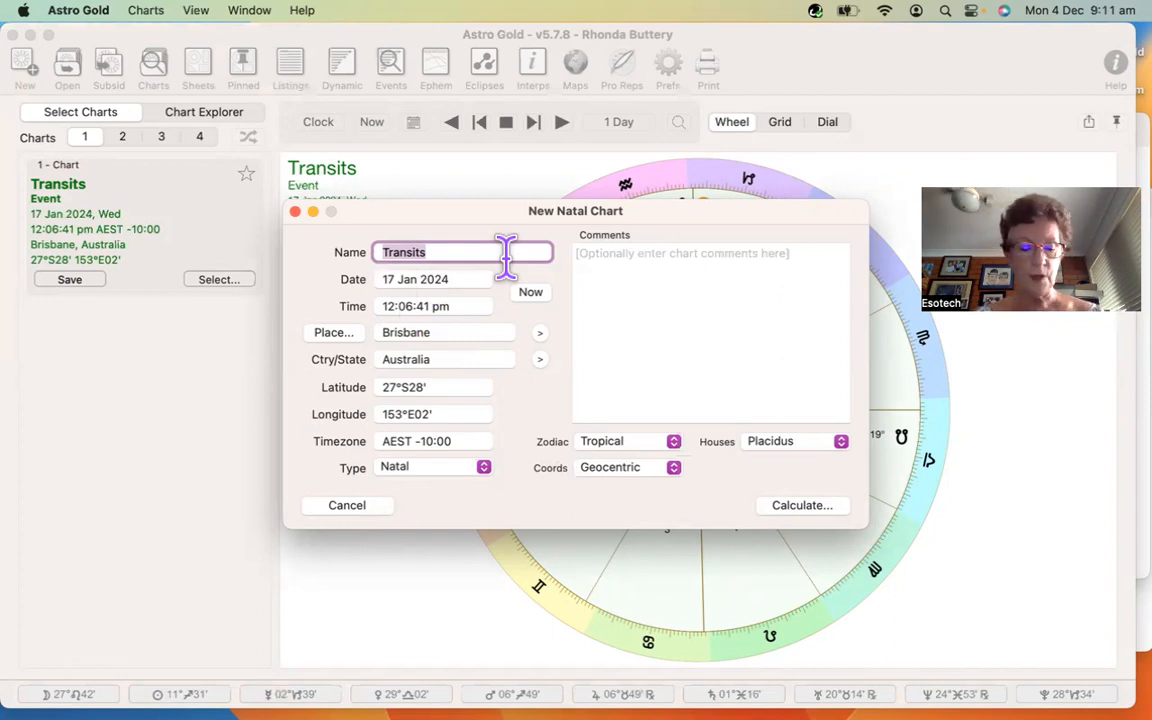
{"action": "type", "text": "MONDAY"}
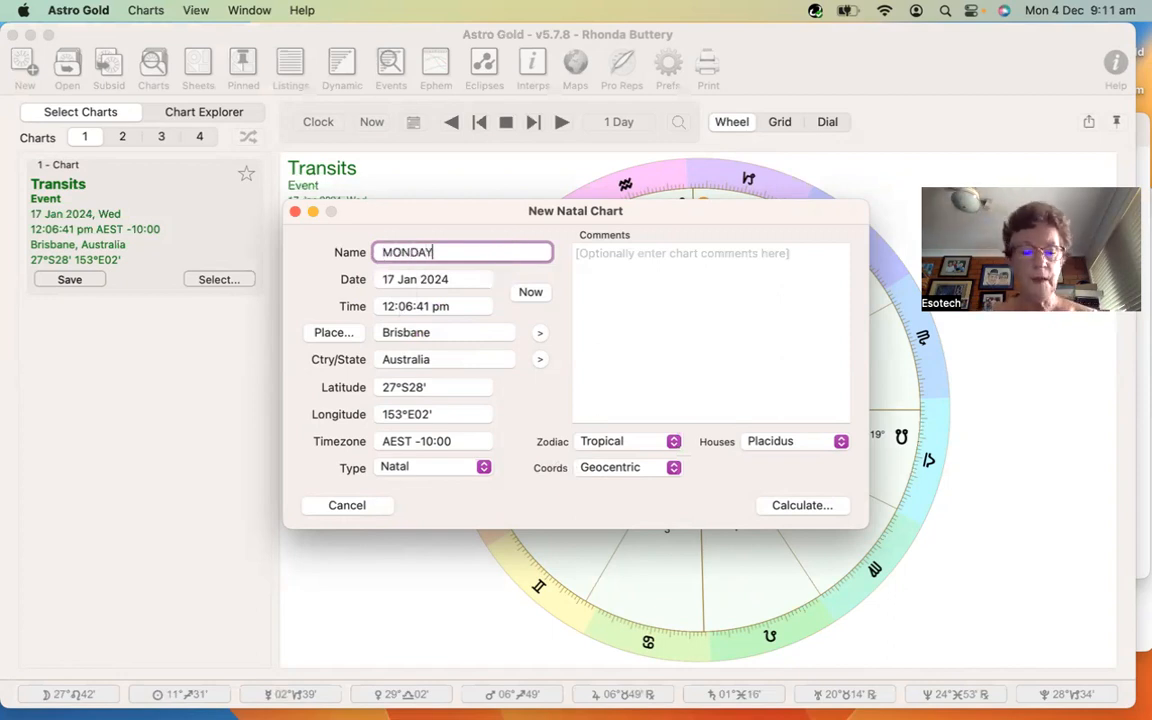
{"action": "key", "text": "Tab"}
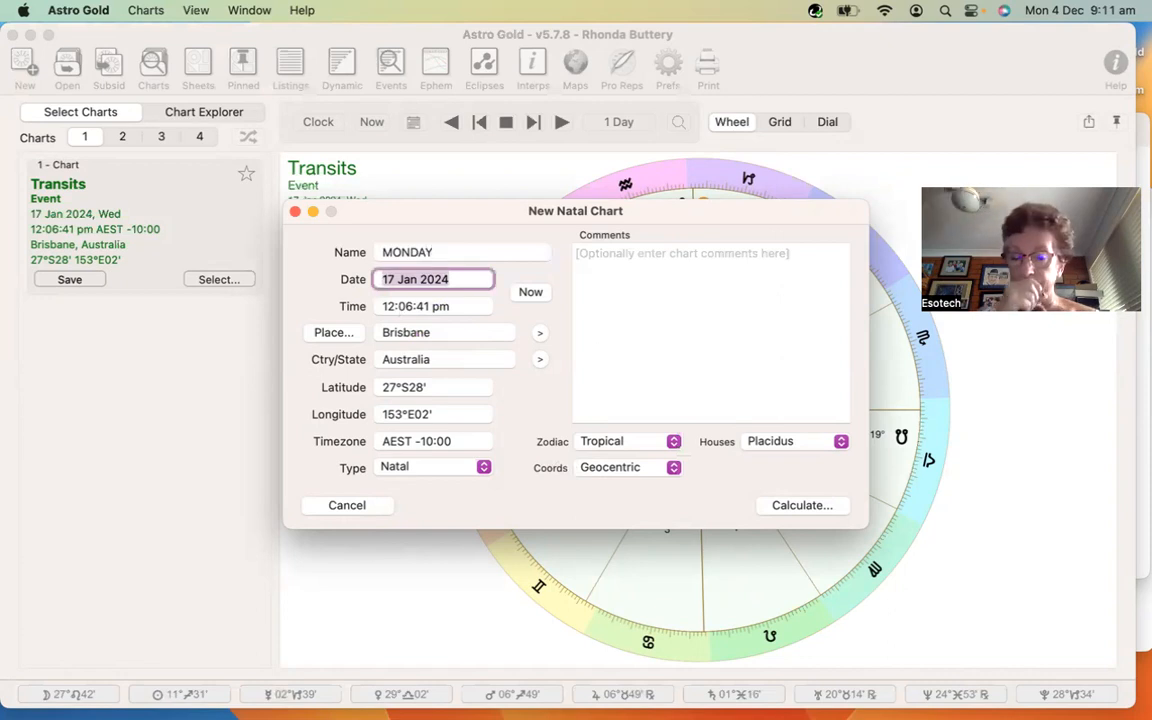
{"action": "left_click", "coordinate": [533, 295]}
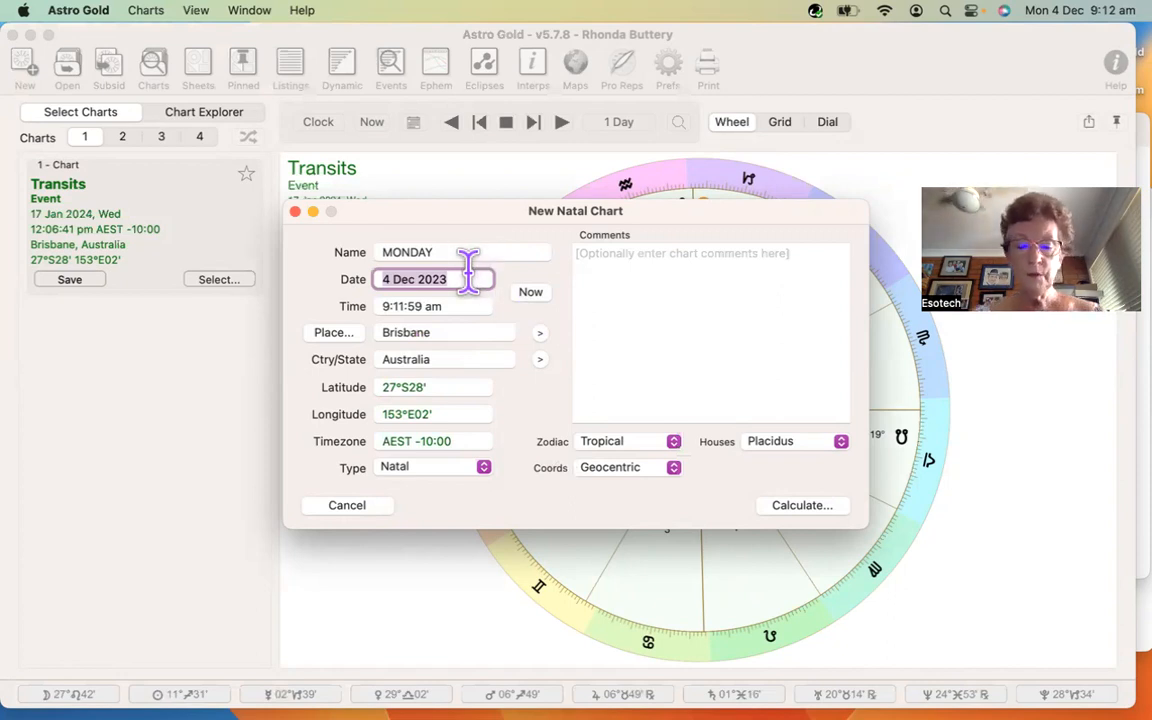
- Enter the birth date for the MONDAY chart and set its time to 6:30 am
{"action": "type", "text": "6 JUNE 200"}
{"action": "key", "text": "Tab"}
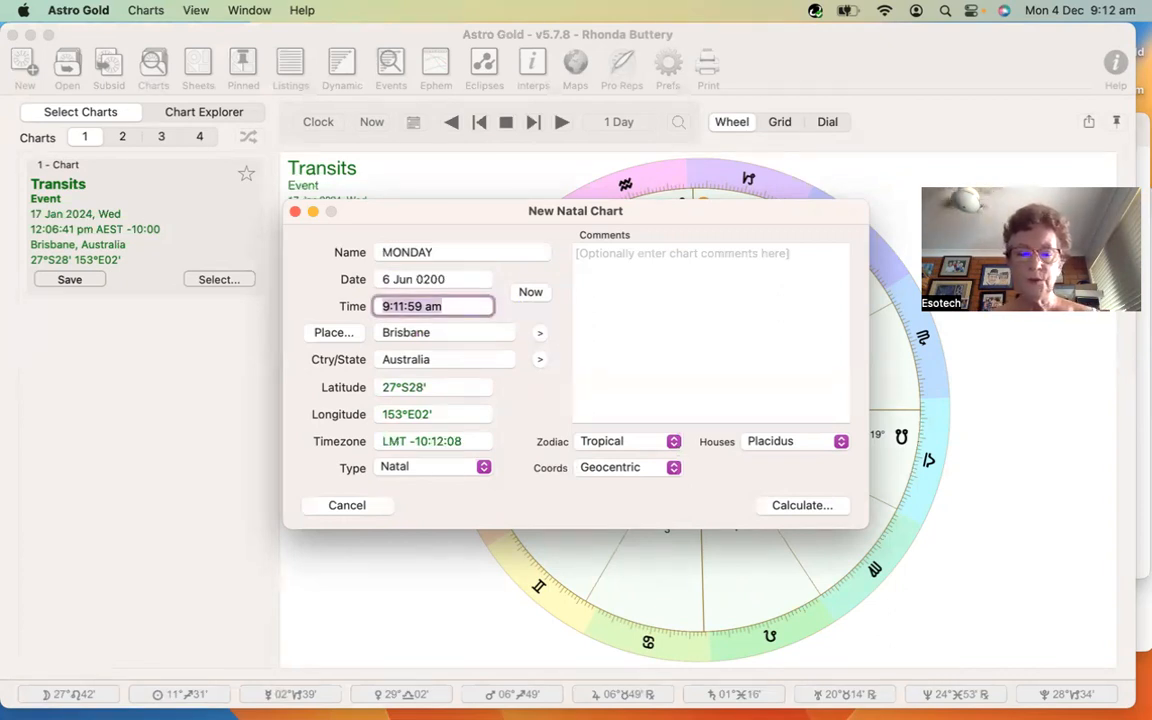
{"action": "type", "text": "6."}
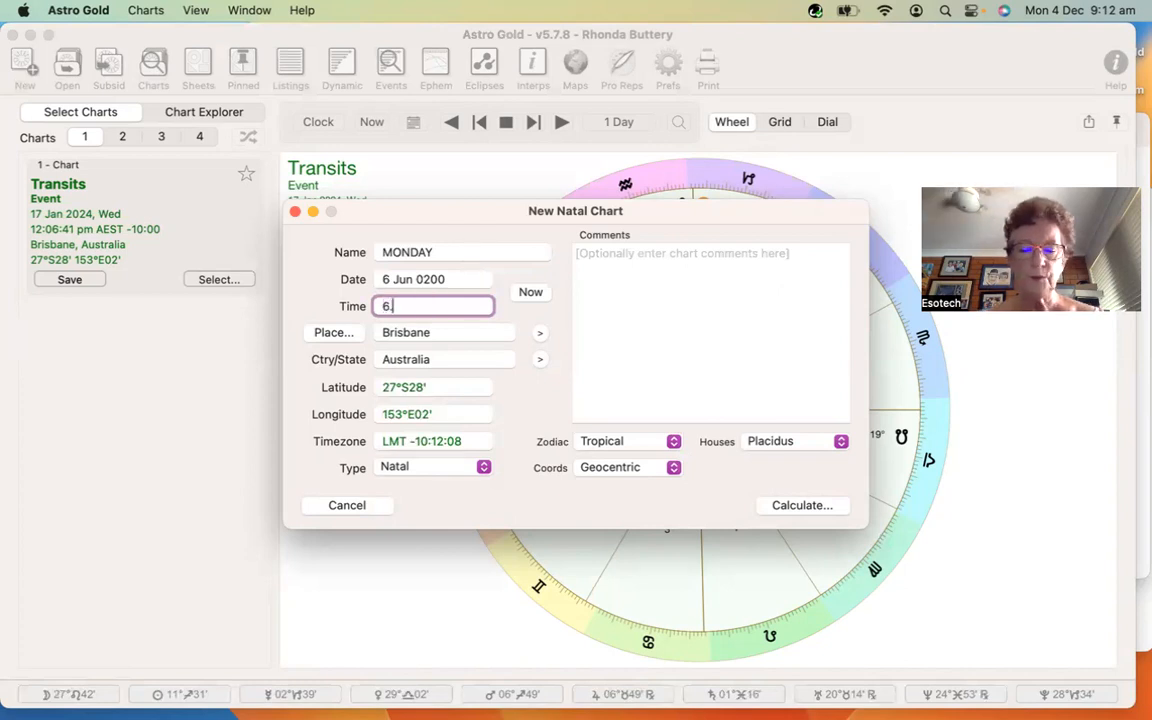
{"action": "type", "text": "30 am"}
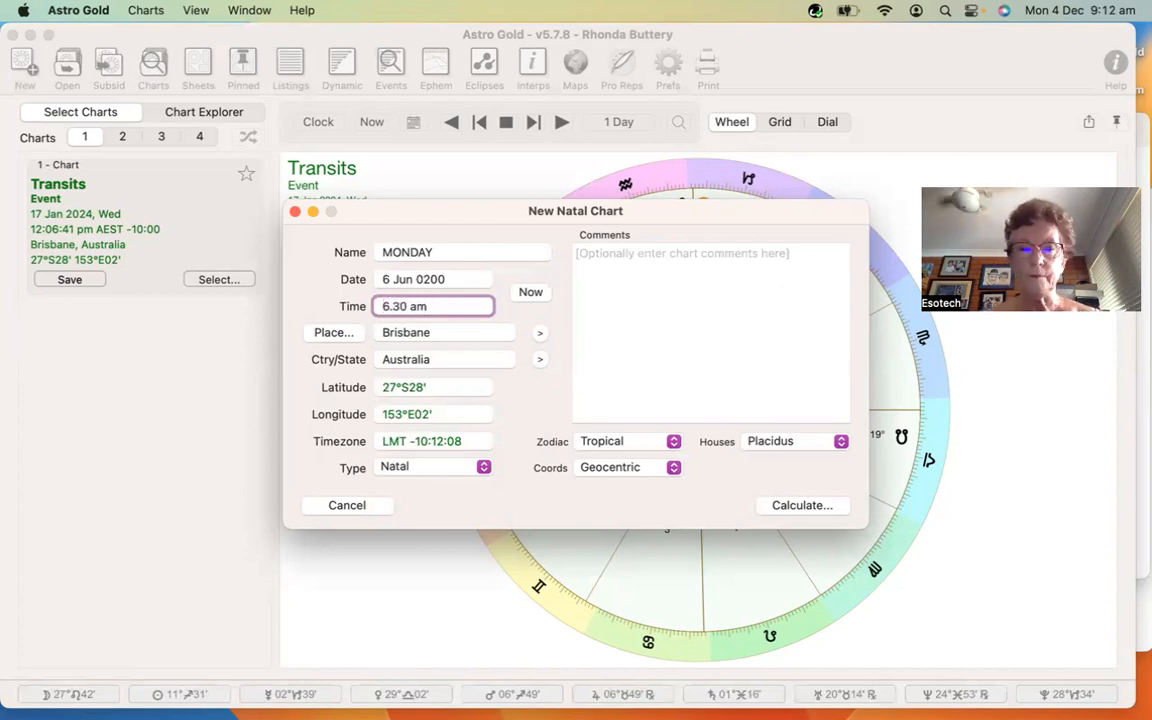
{"action": "key", "text": "Tab"}
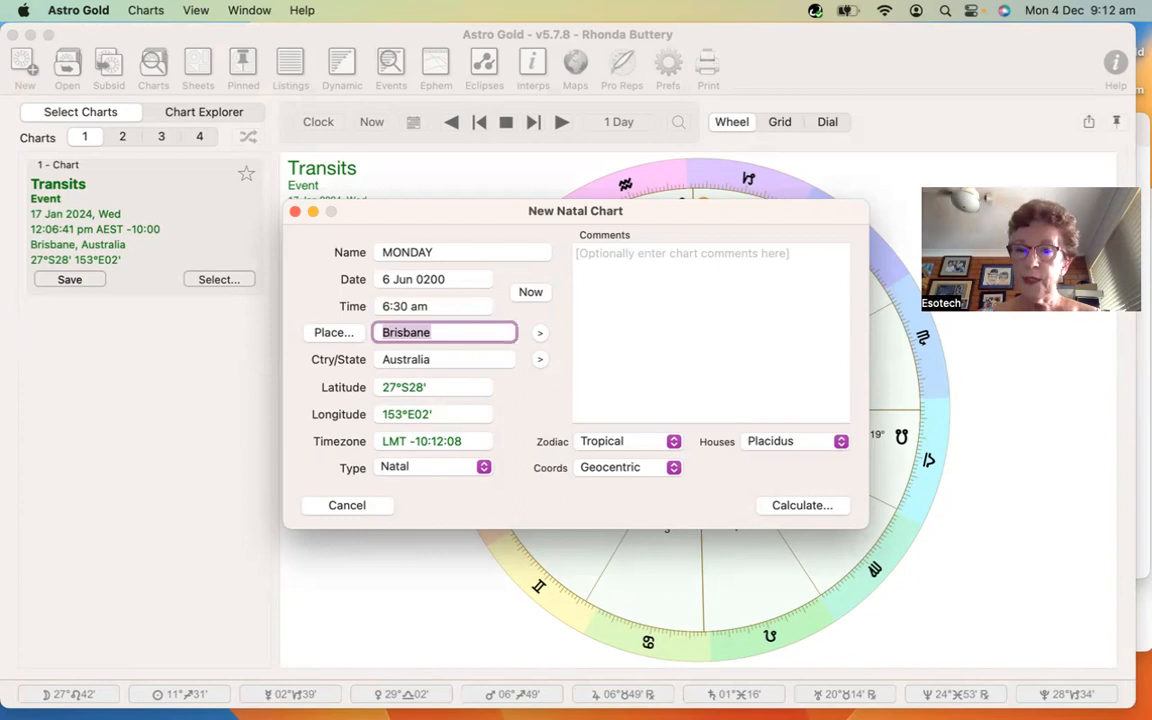
- Set the new chart's place to New York and its state to NY, looking up the matching coordinates and timezone
{"action": "type", "text": "New York"}
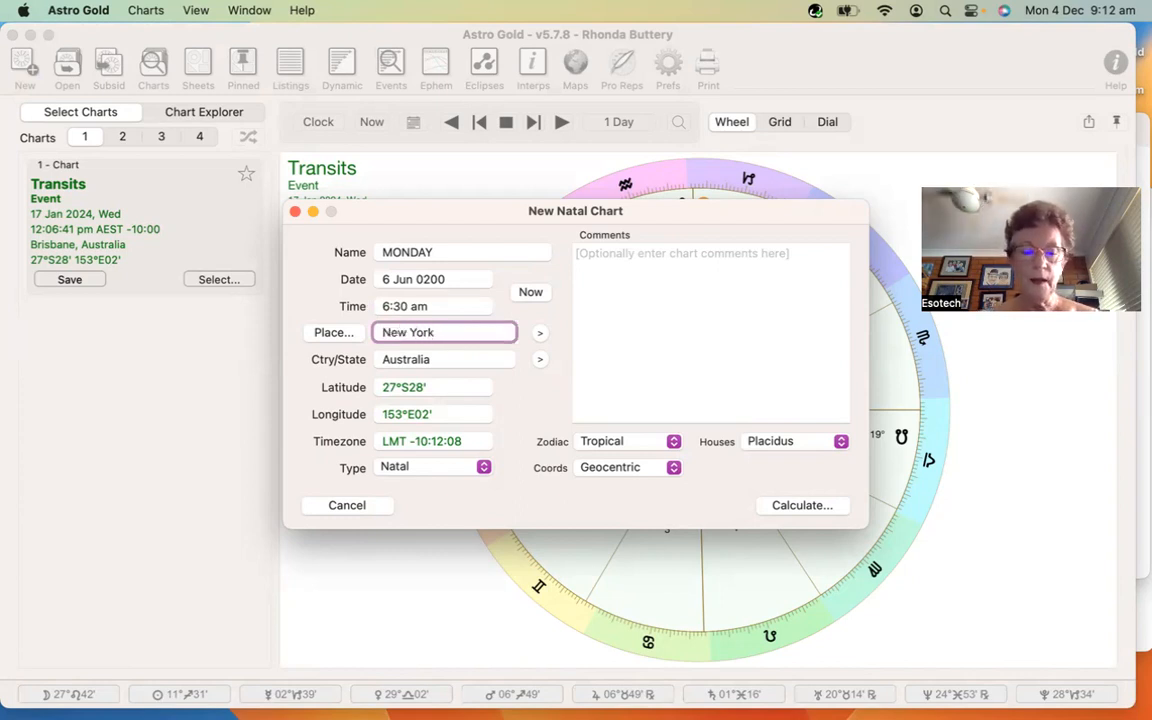
{"action": "key", "text": "Tab"}
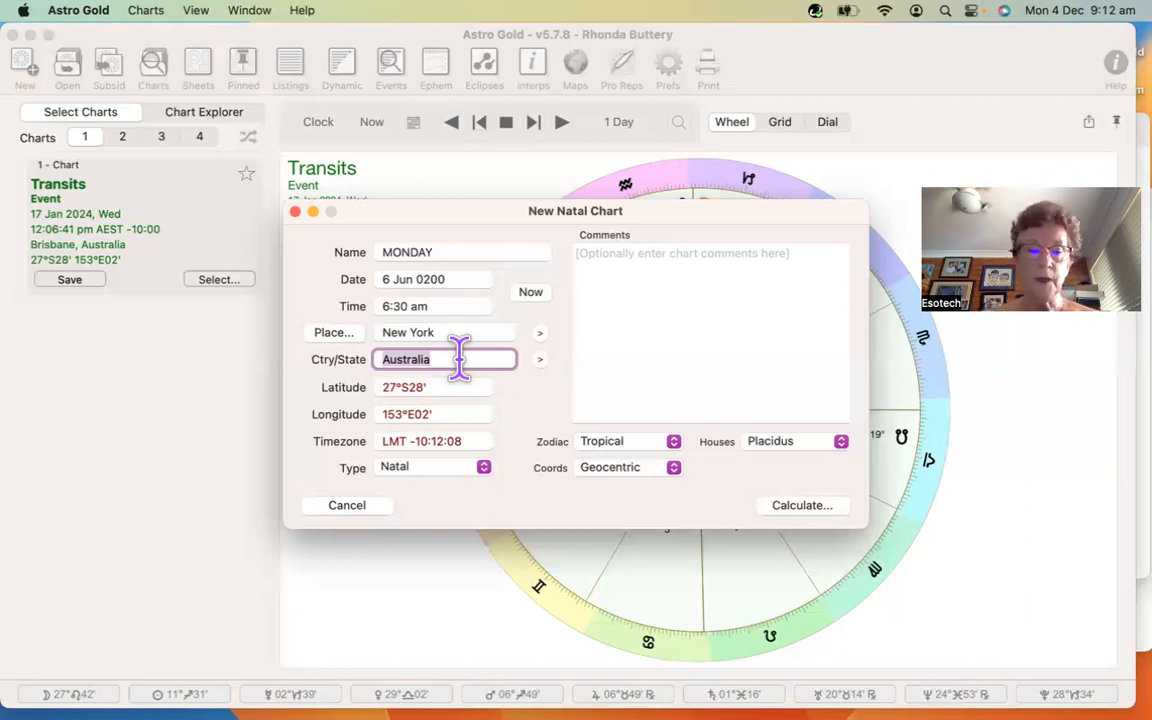
{"action": "type", "text": "NY"}
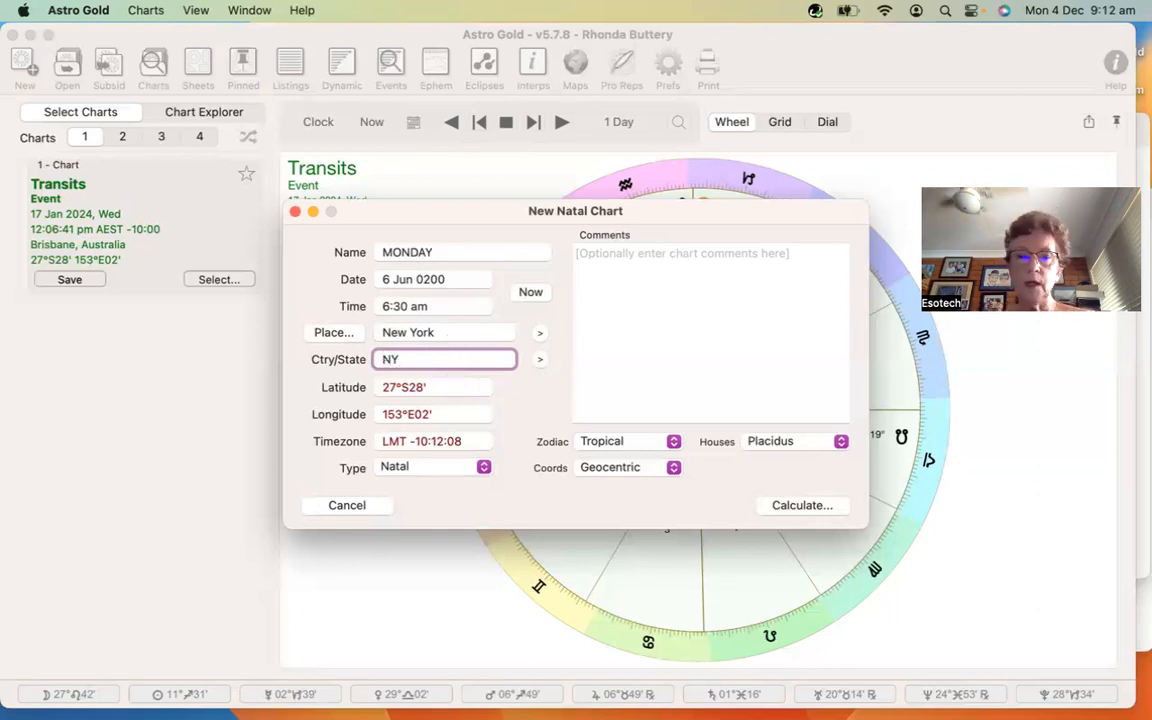
{"action": "key", "text": "Tab"}
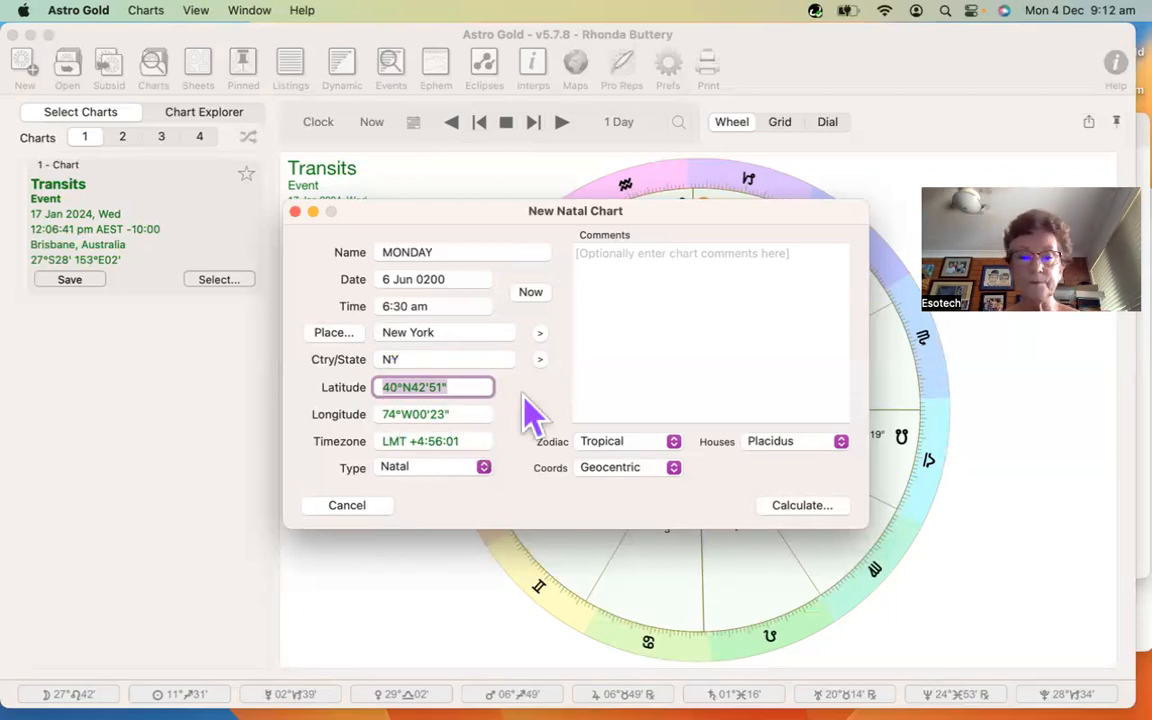
- Try the Male and Female chart types for the new chart and return the type to Natal
{"action": "left_click", "coordinate": [484, 468]}
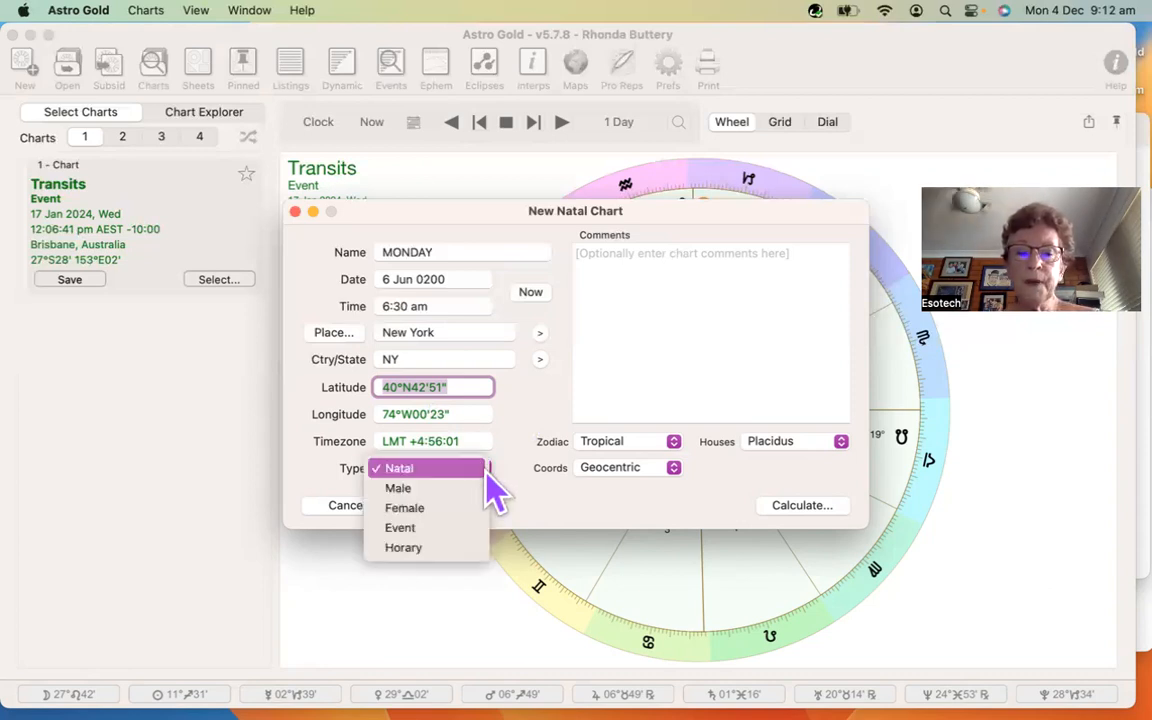
{"action": "left_click", "coordinate": [427, 492]}
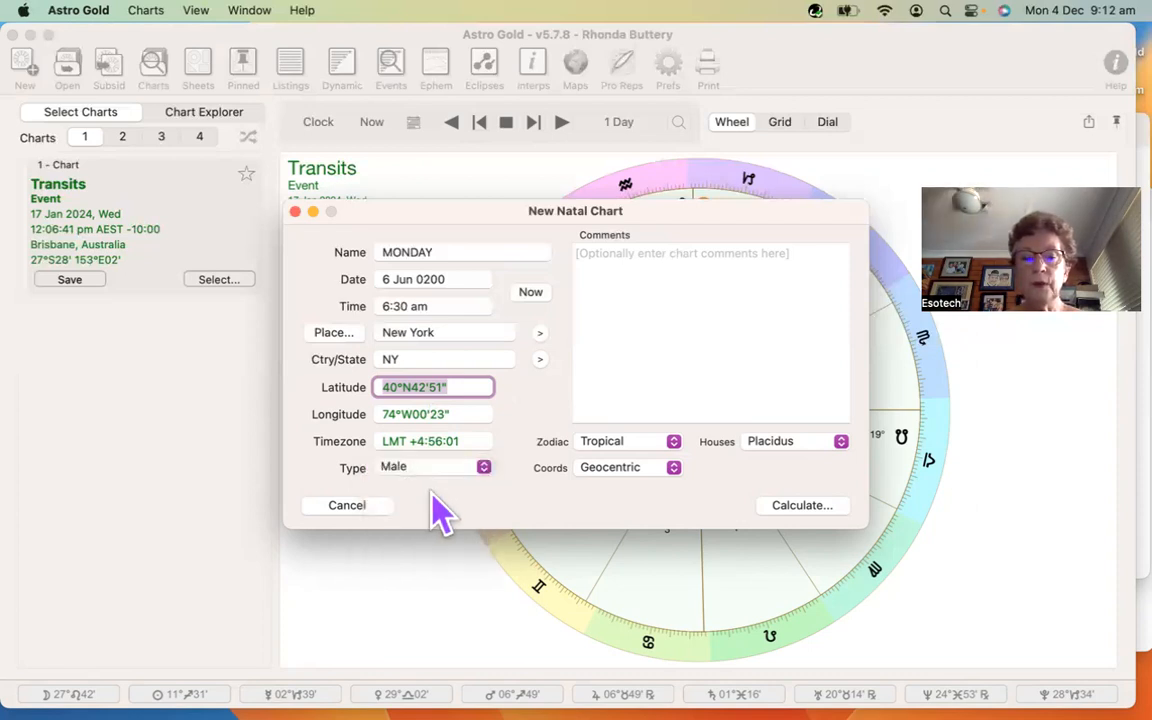
{"action": "left_click", "coordinate": [486, 474]}
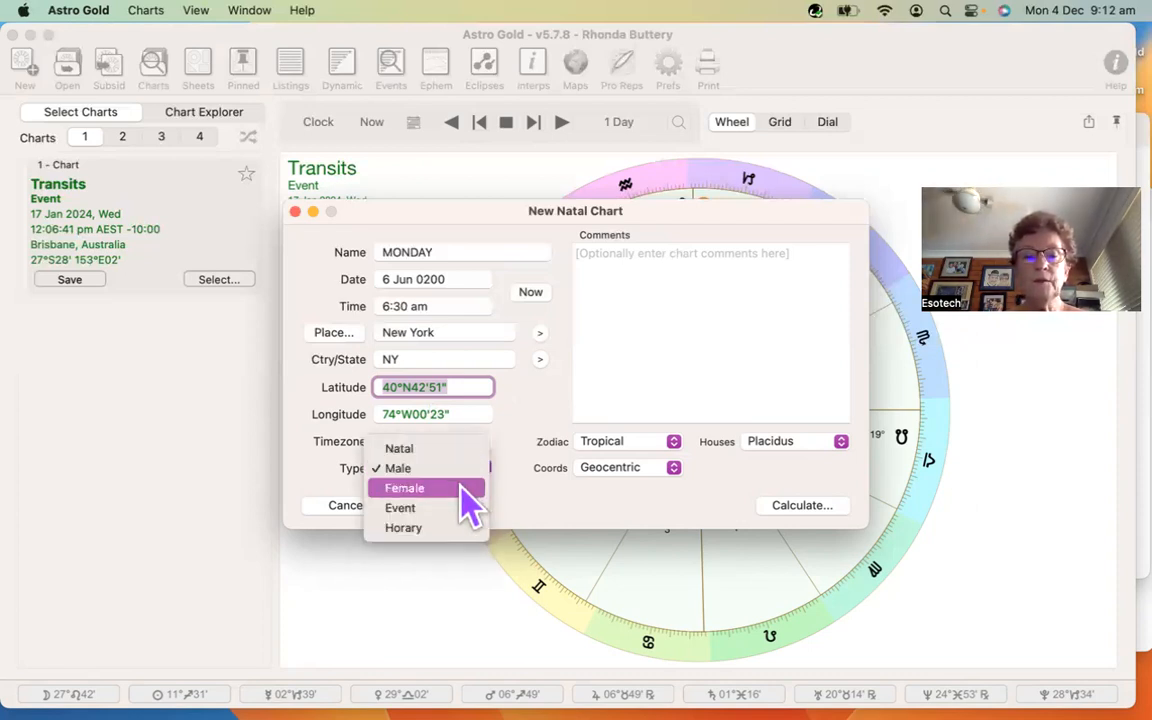
{"action": "left_click", "coordinate": [463, 482]}
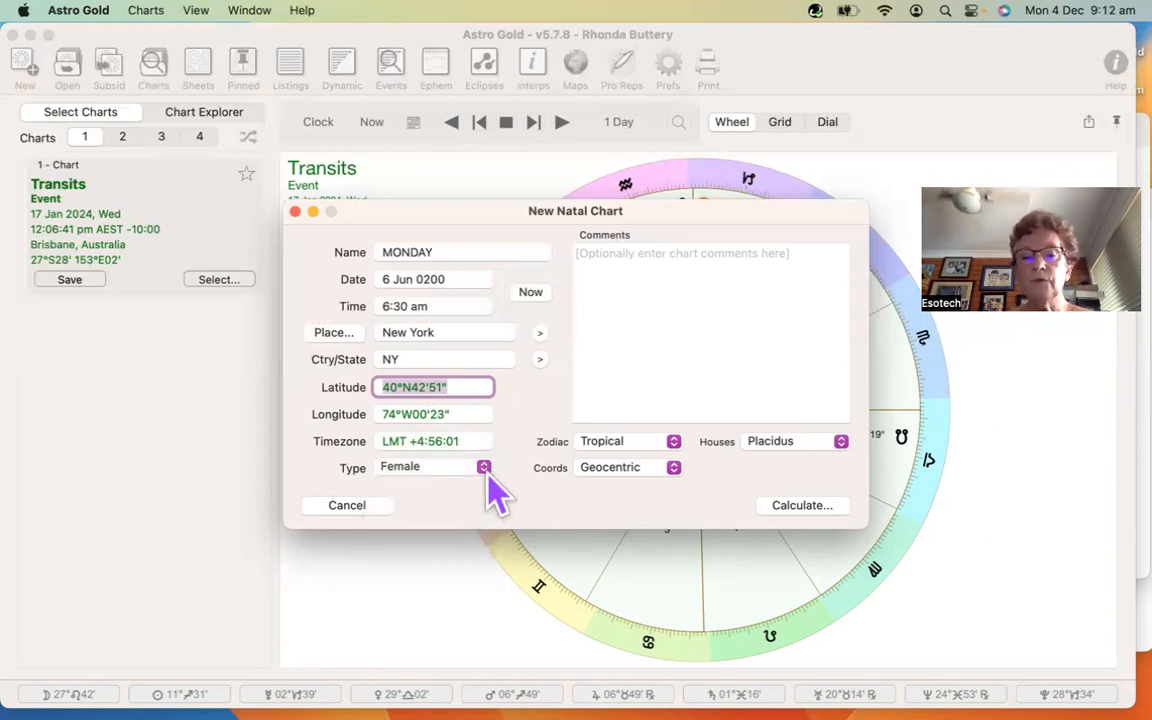
{"action": "left_click", "coordinate": [488, 474]}
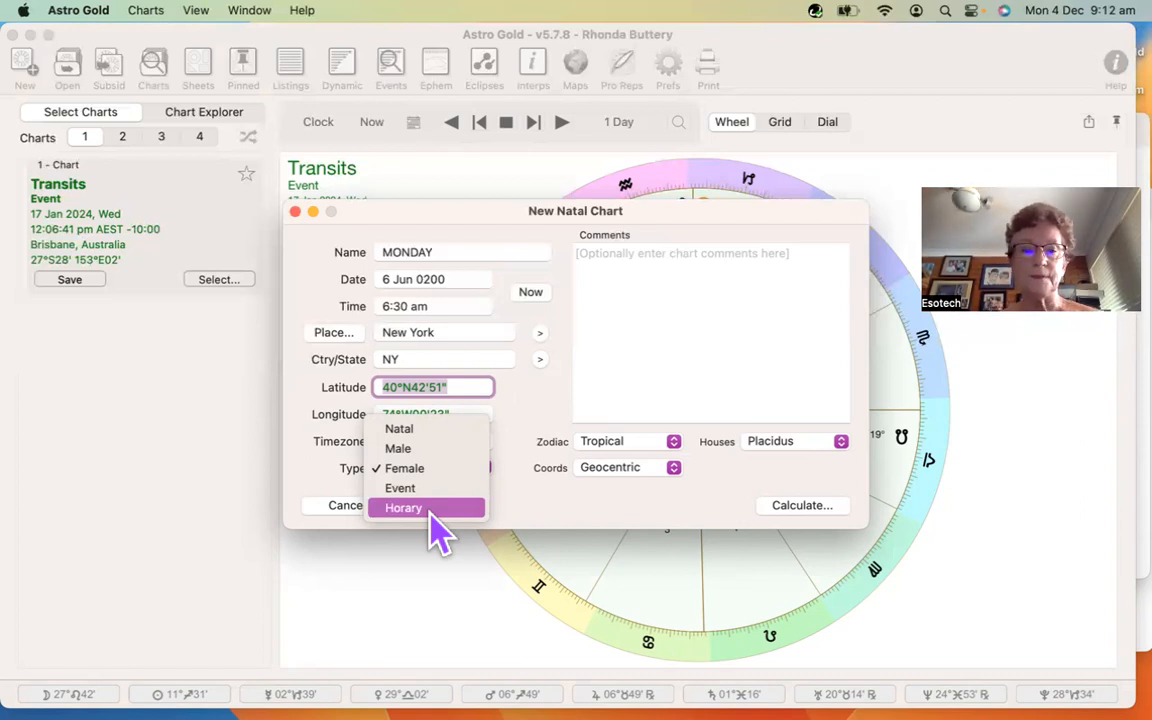
{"action": "left_click", "coordinate": [410, 432]}
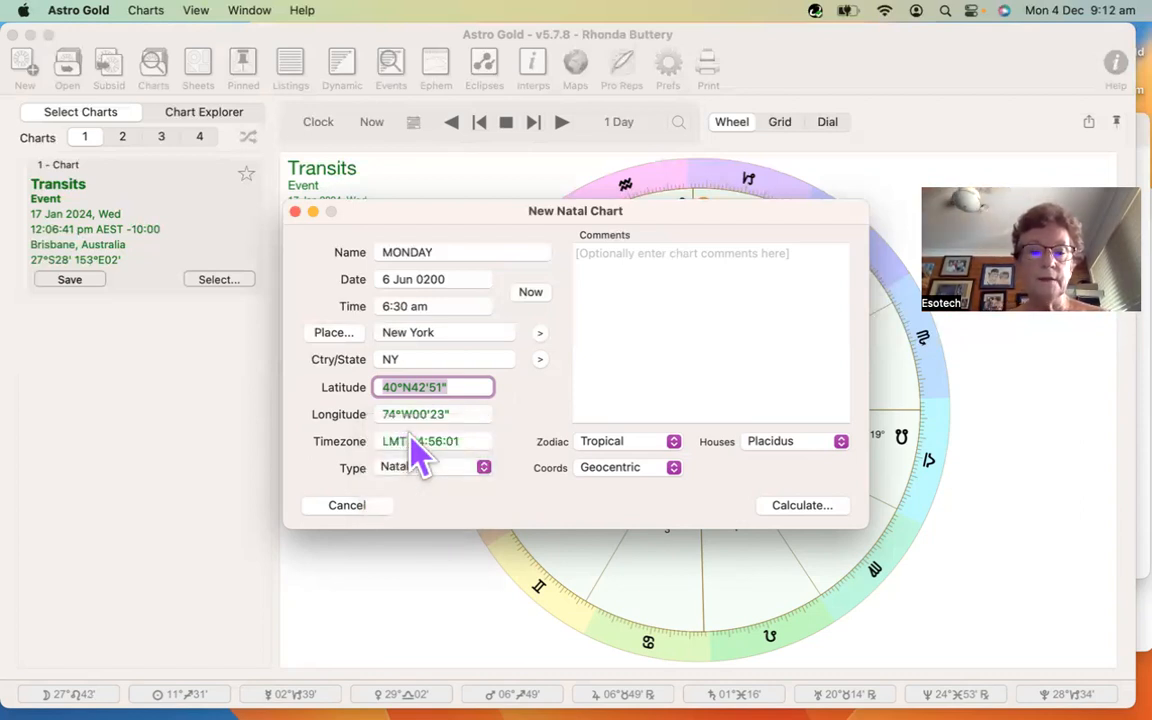
- Add the comment "comments about this chart" to the new natal chart
{"action": "left_click", "coordinate": [613, 265]}
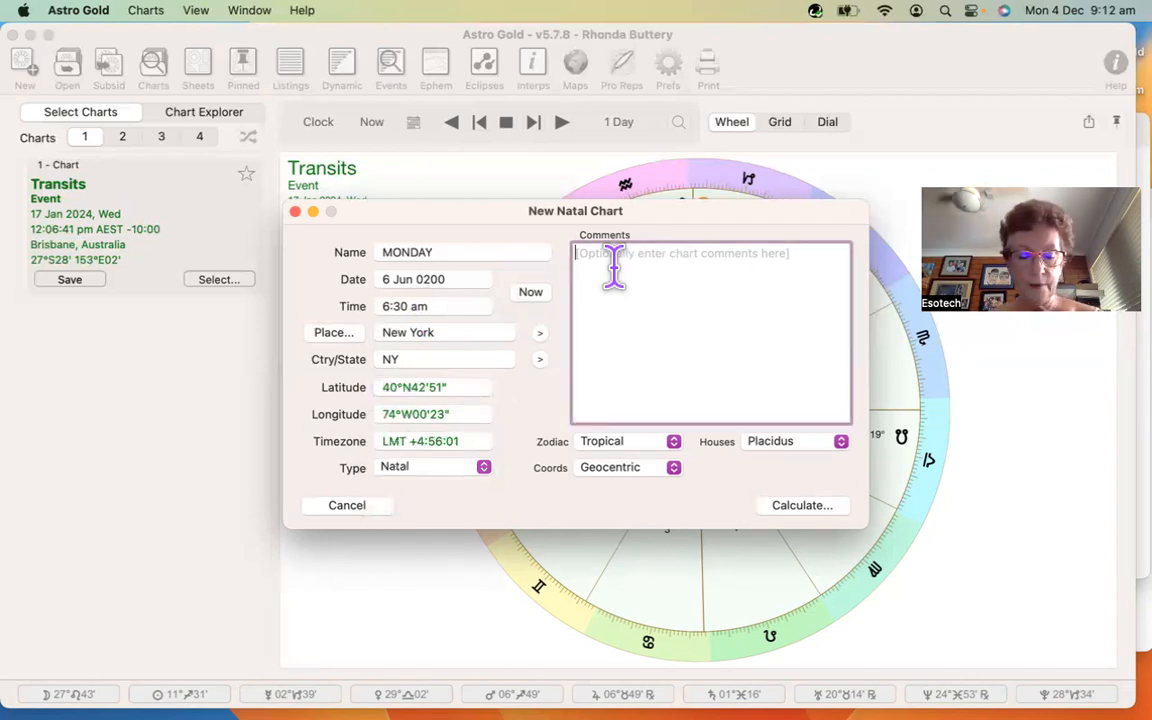
{"action": "type", "text": "comments about this chr"}
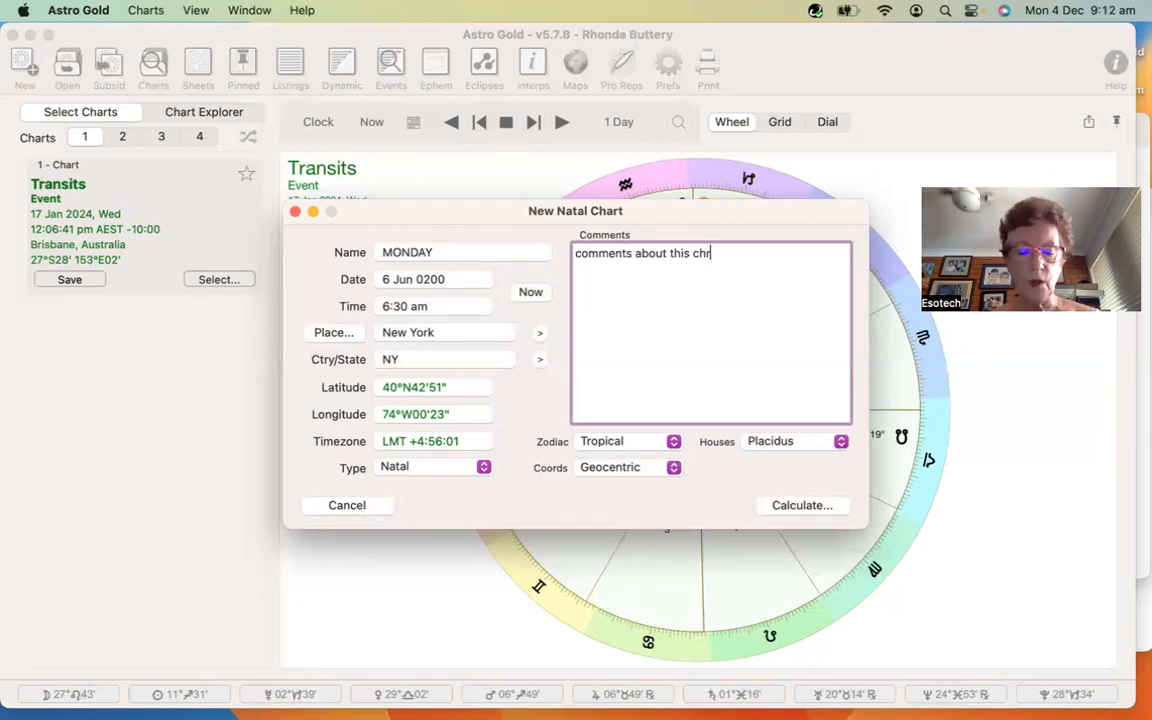
{"action": "key", "text": "BackSpace"}
{"action": "type", "text": "art"}
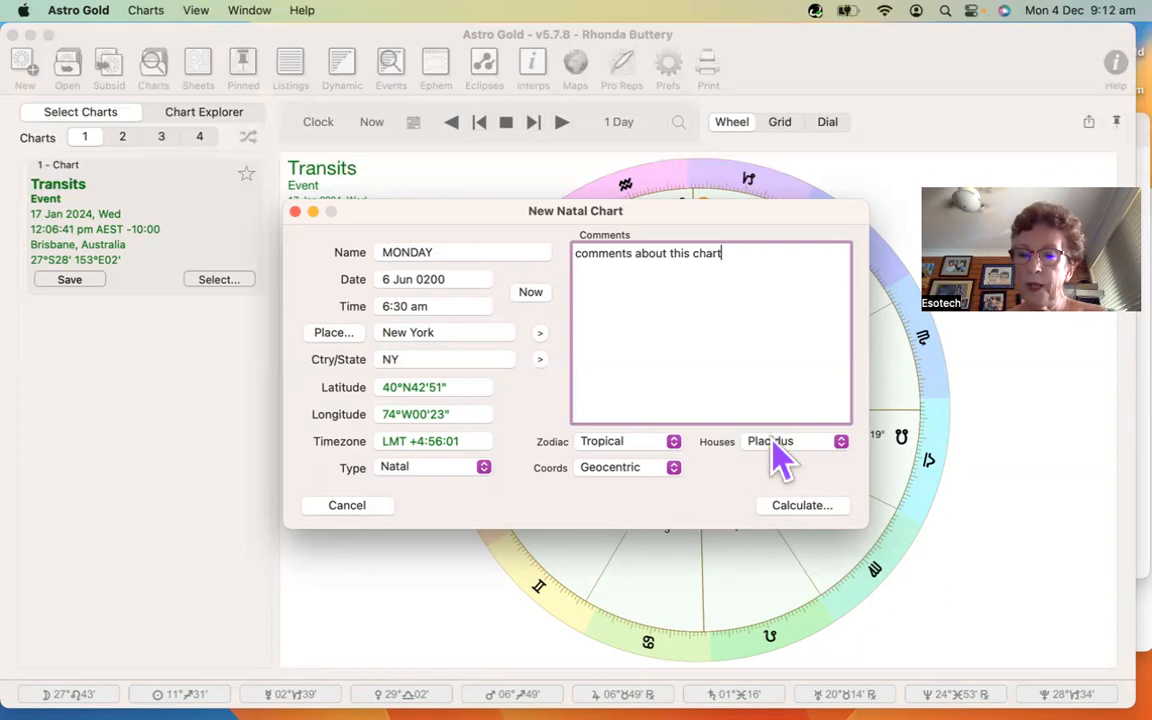
- Look through the available zodiacs, house systems and coordinate options for the new chart without changing any of them
{"action": "left_click", "coordinate": [675, 446]}
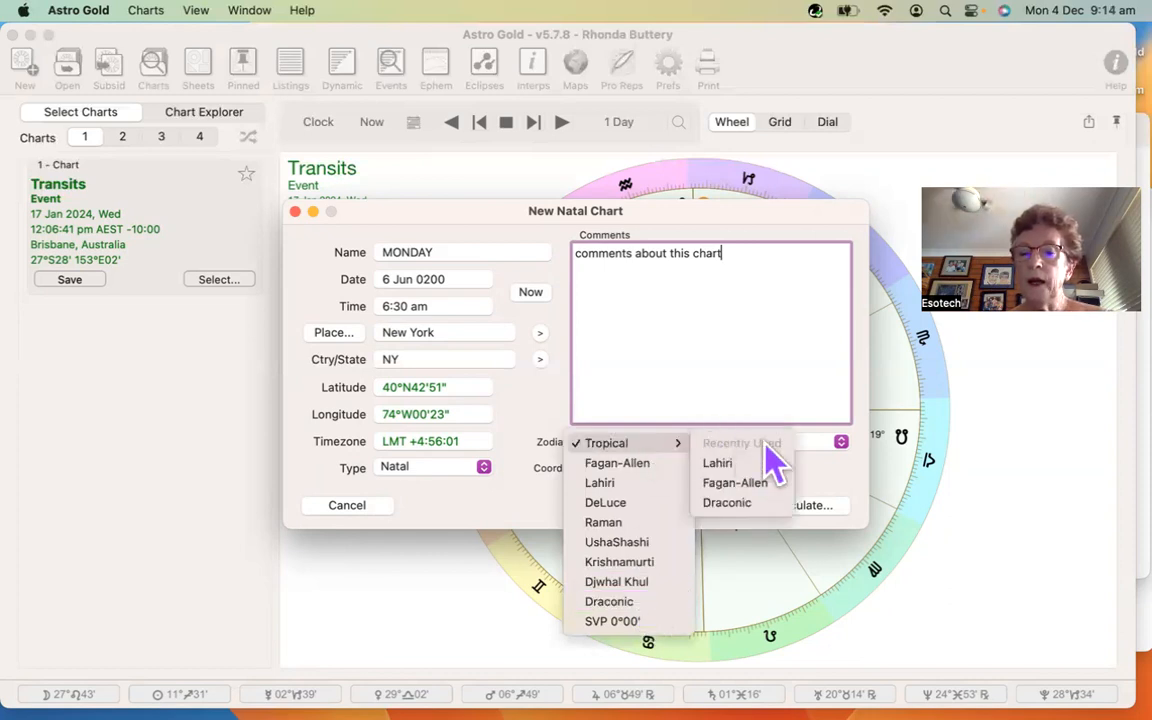
{"action": "left_click", "coordinate": [845, 462]}
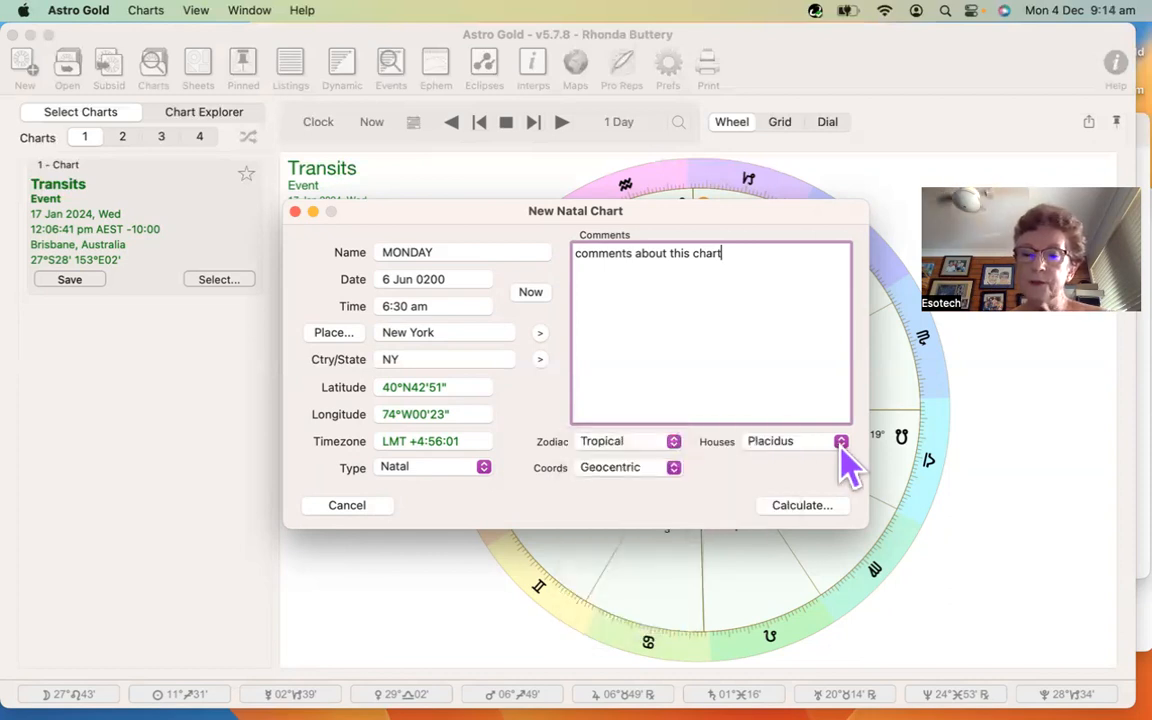
{"action": "left_click", "coordinate": [842, 448]}
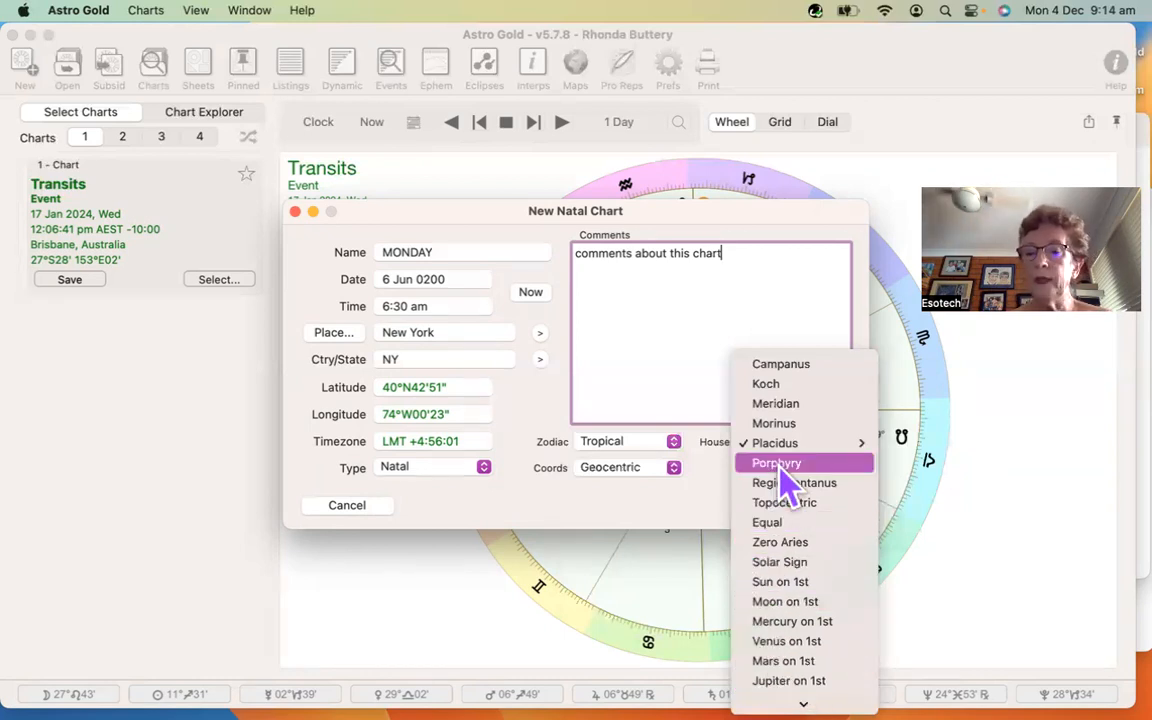
{"action": "mouse_move", "coordinate": [792, 452]}
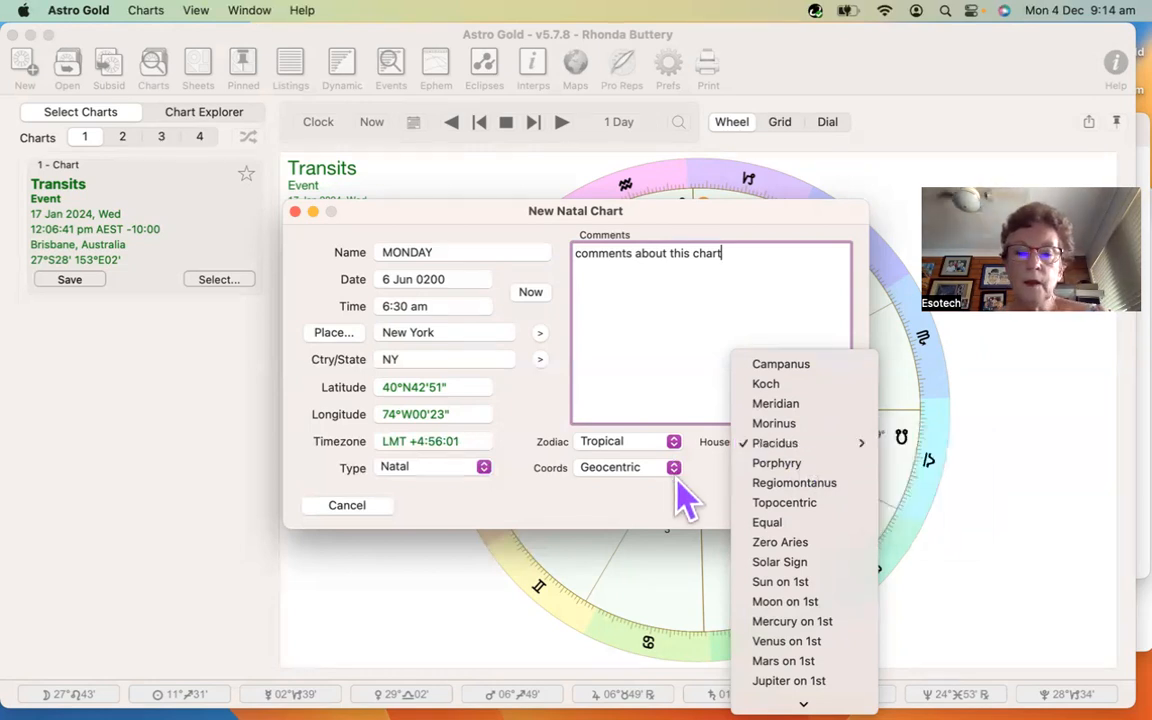
{"action": "left_click", "coordinate": [705, 495]}
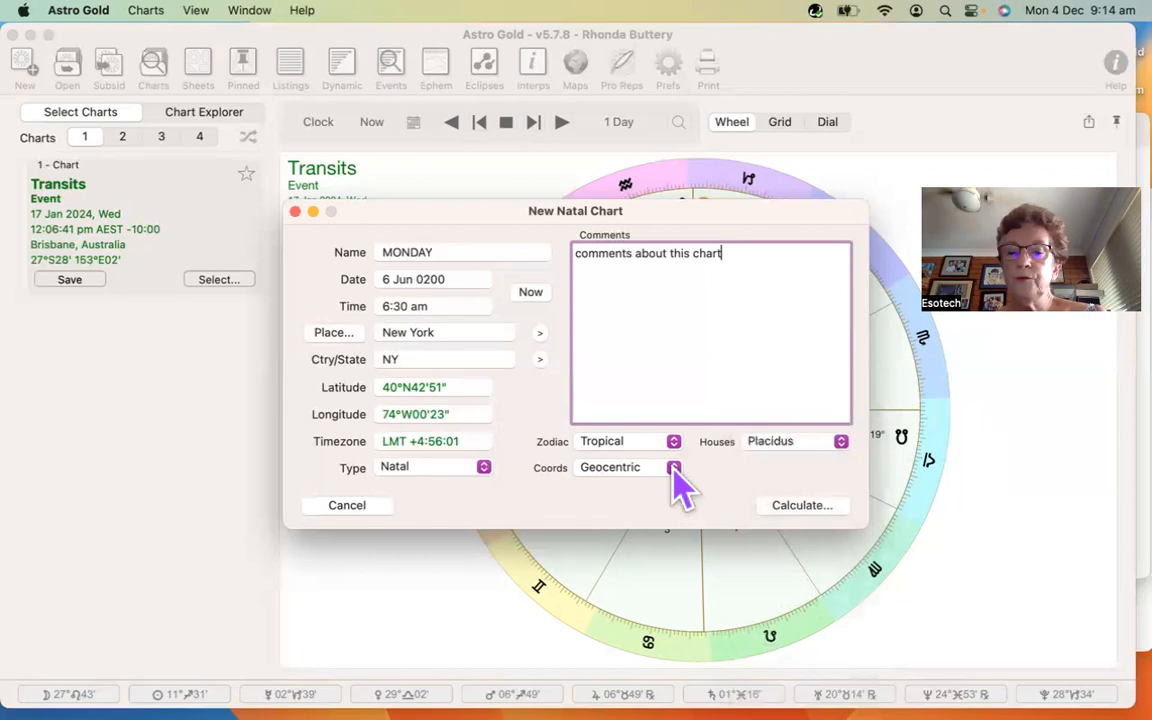
{"action": "left_click", "coordinate": [673, 470]}
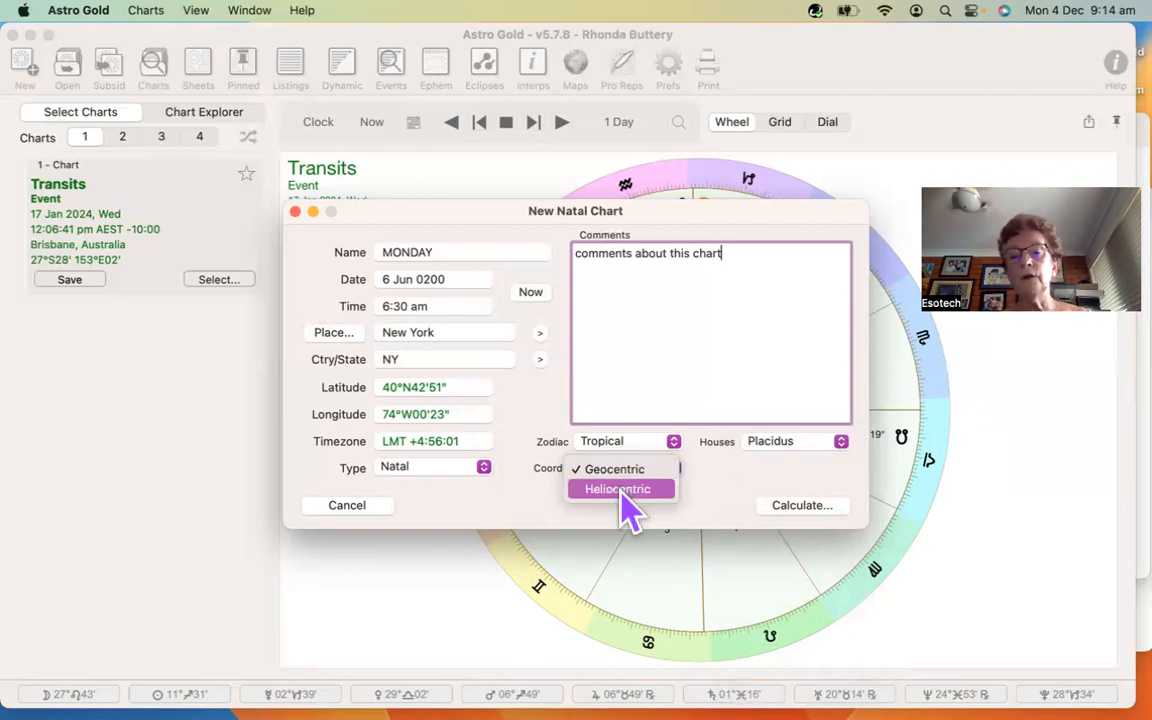
{"action": "left_click", "coordinate": [705, 474]}
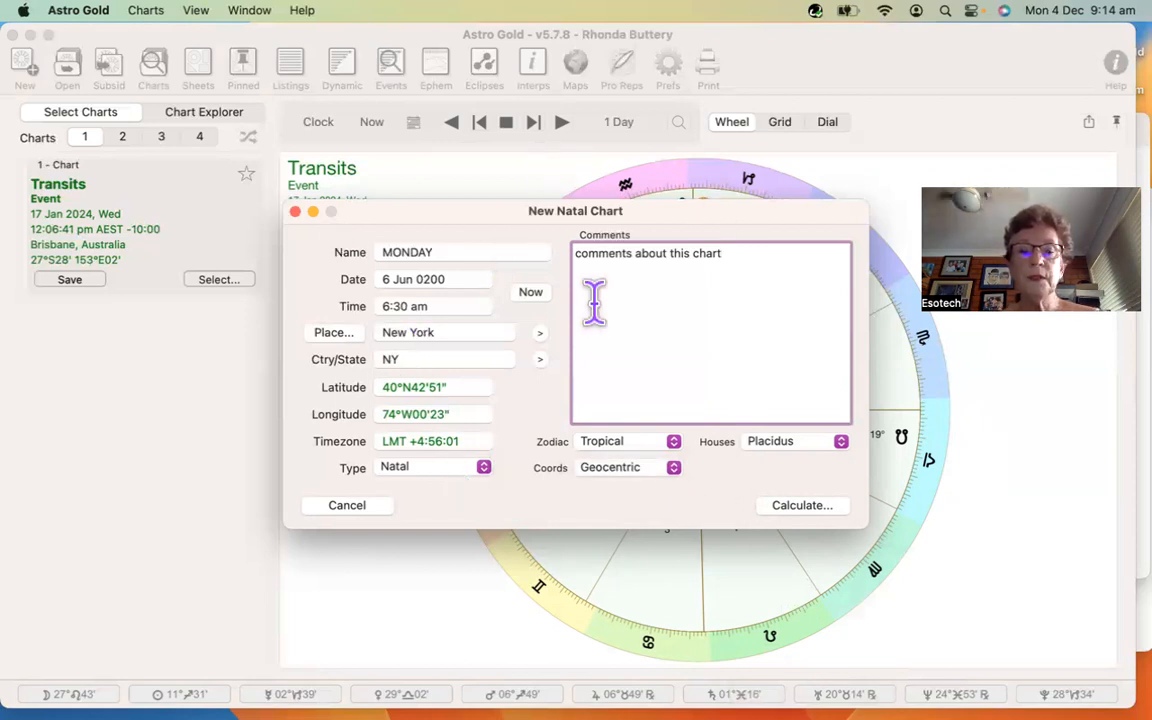
- Calculate the MONDAY chart as Chart 2 and swap it with Transits so that MONDAY forms the inner ring
{"action": "left_click", "coordinate": [802, 506]}
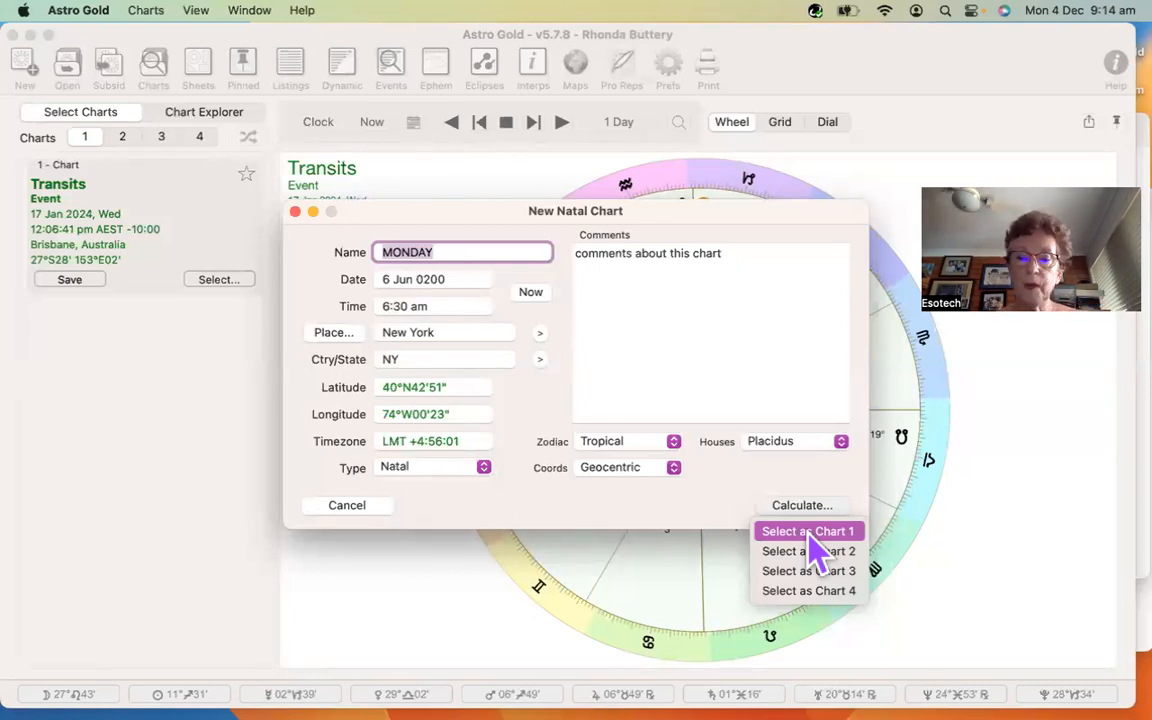
{"action": "left_click", "coordinate": [813, 552]}
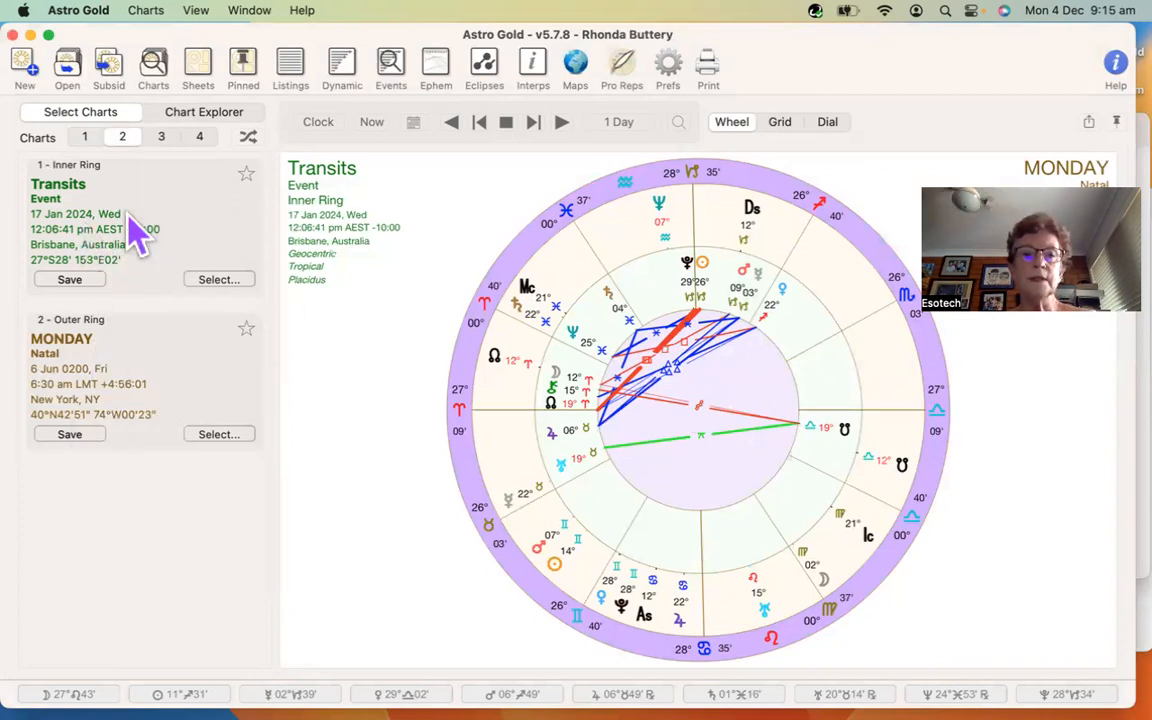
{"action": "left_click", "coordinate": [248, 138]}
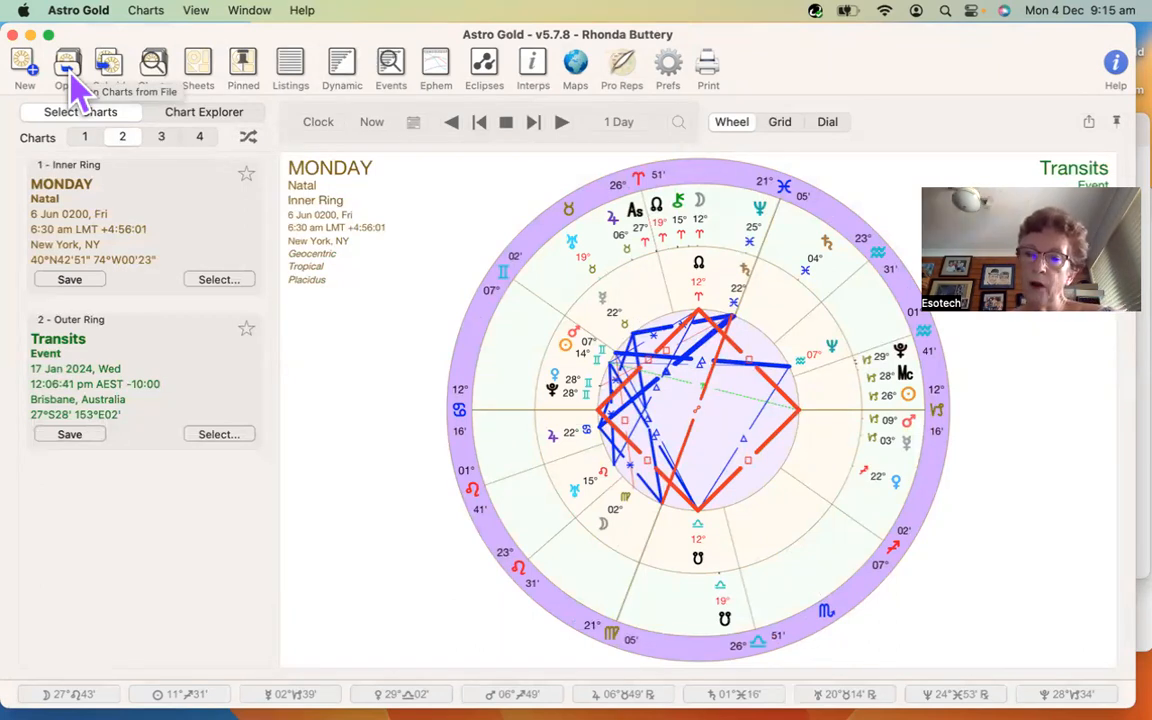
{"action": "left_click", "coordinate": [76, 14]}
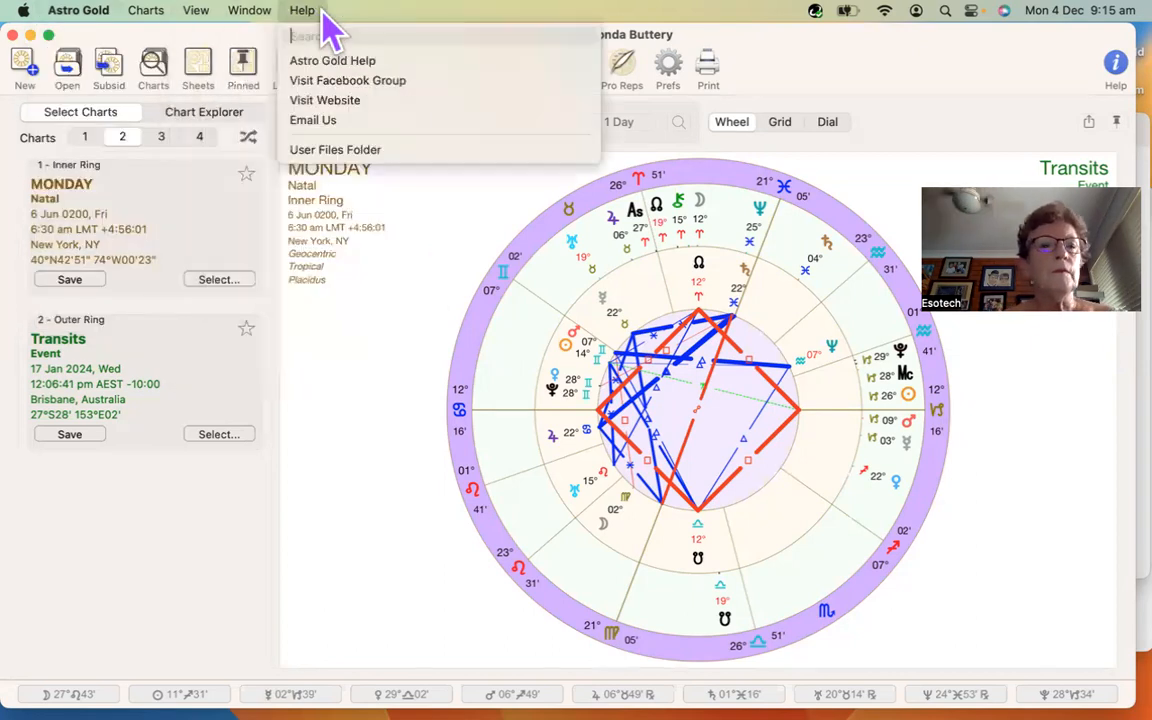
{"action": "left_click", "coordinate": [71, 76]}
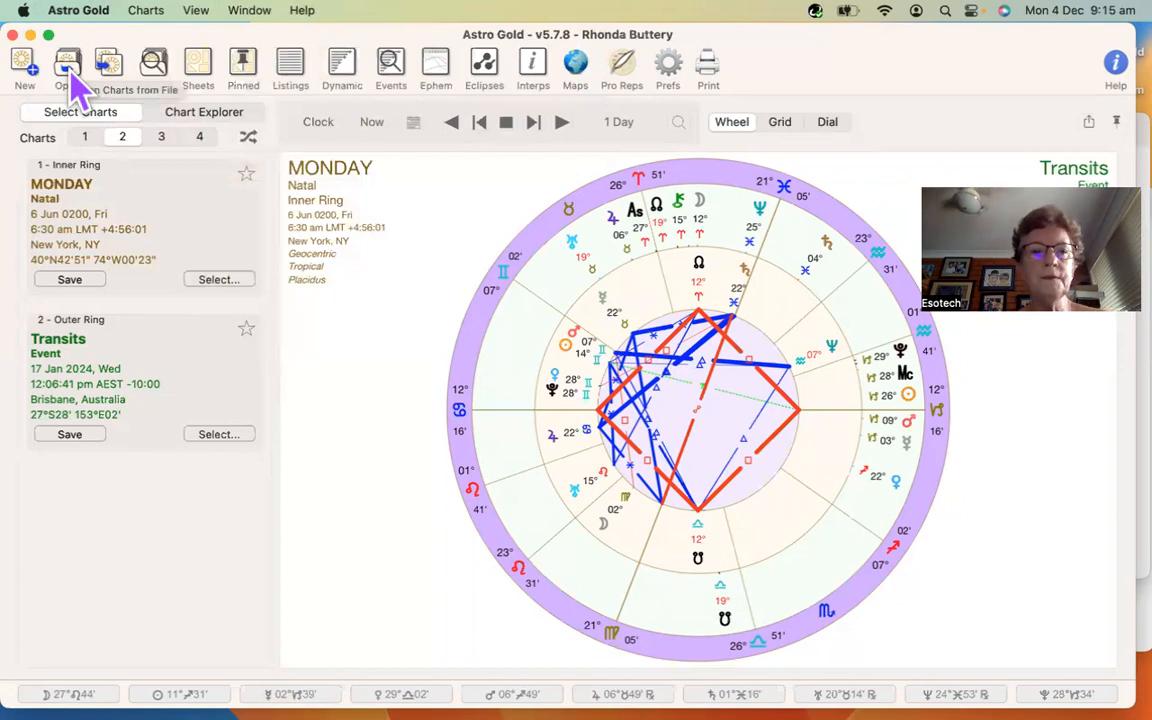
- Open the saved charts and browse for chart files in the Astro Gold folder within Documents
{"action": "left_click", "coordinate": [69, 72]}
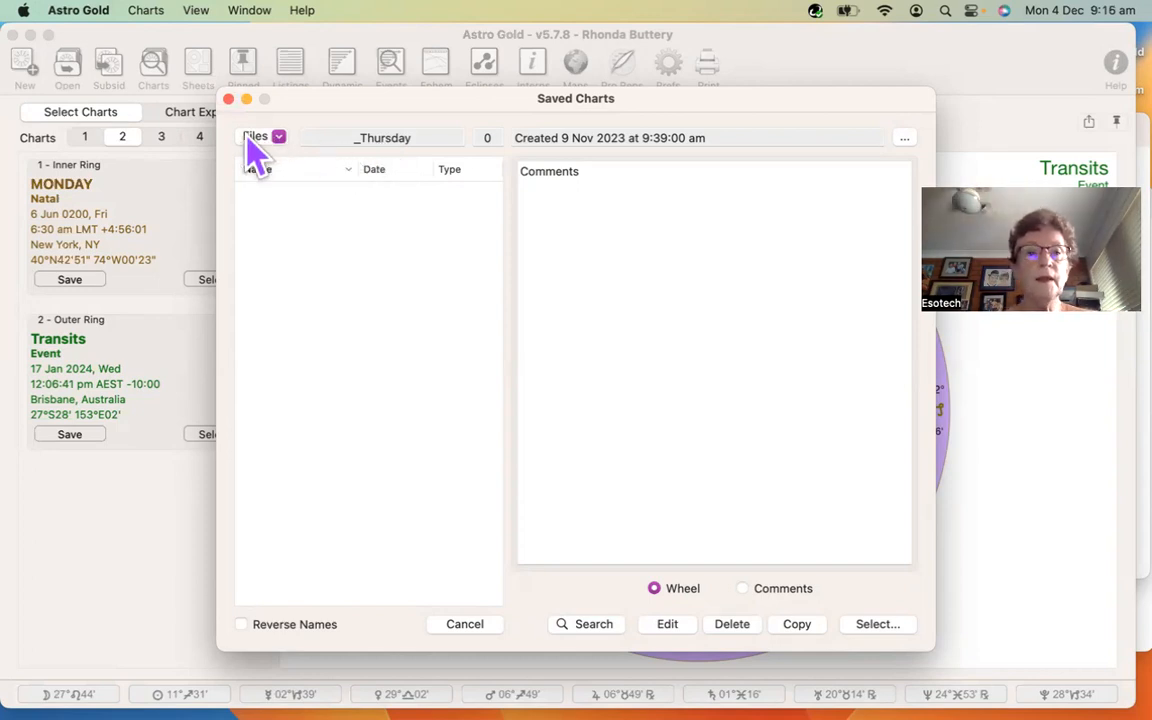
{"action": "left_click", "coordinate": [279, 137]}
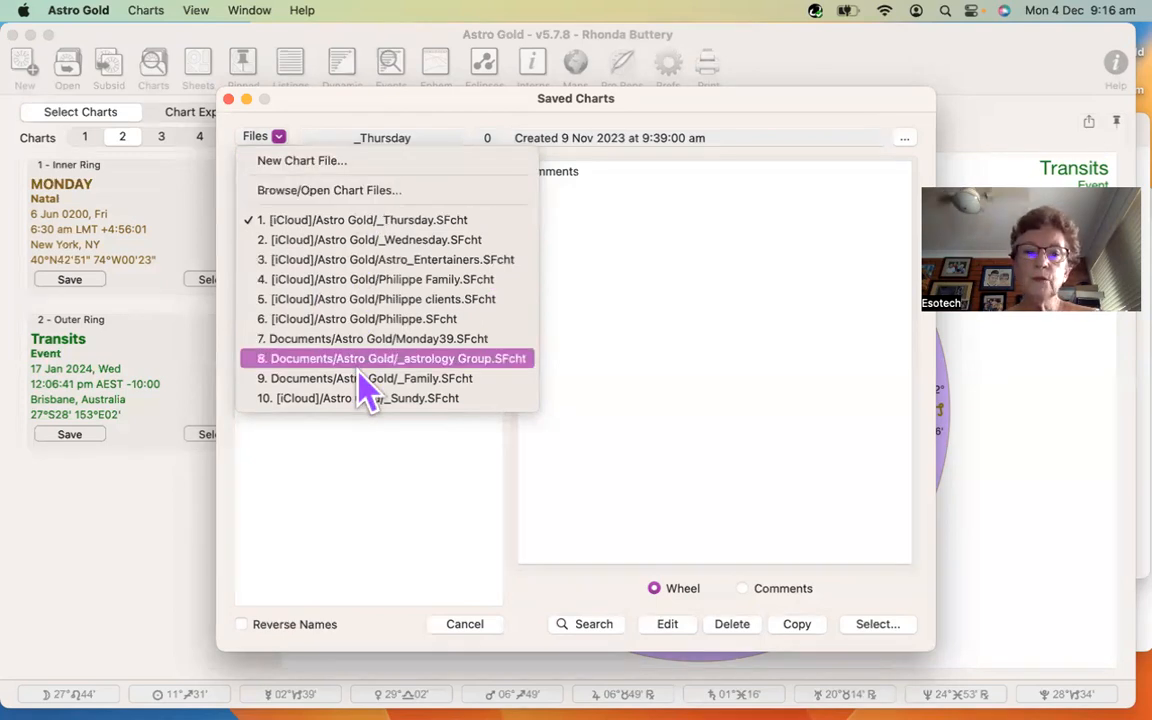
{"action": "left_click", "coordinate": [352, 192]}
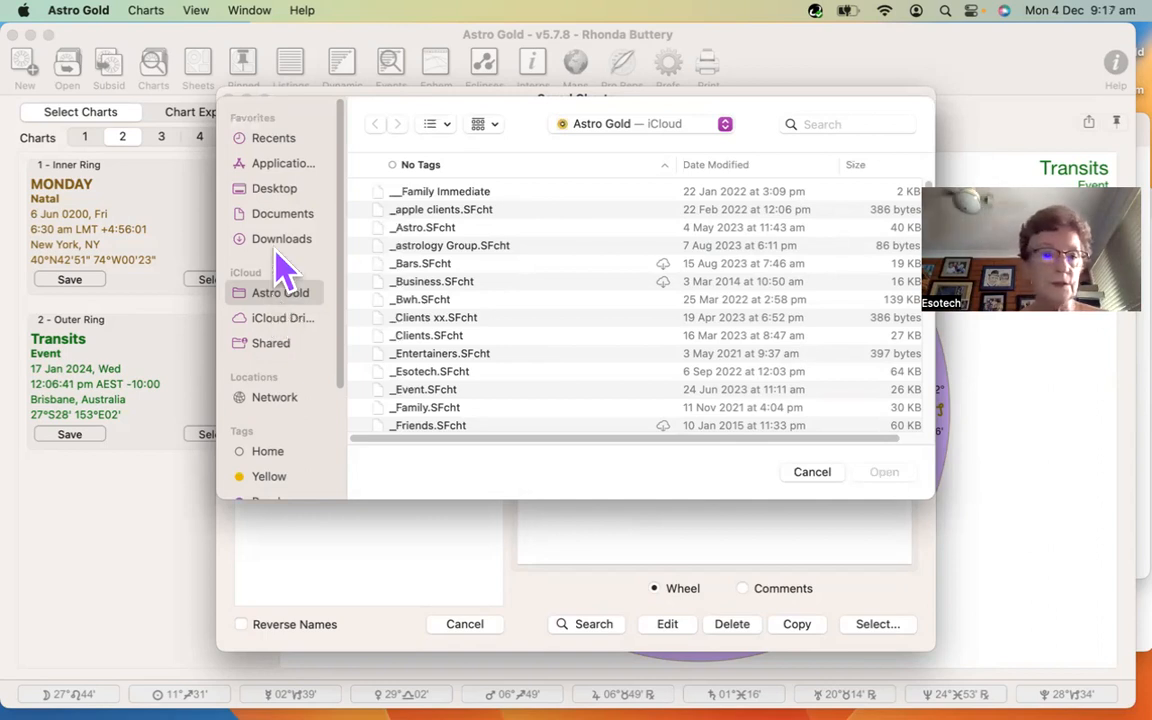
{"action": "left_click", "coordinate": [270, 216]}
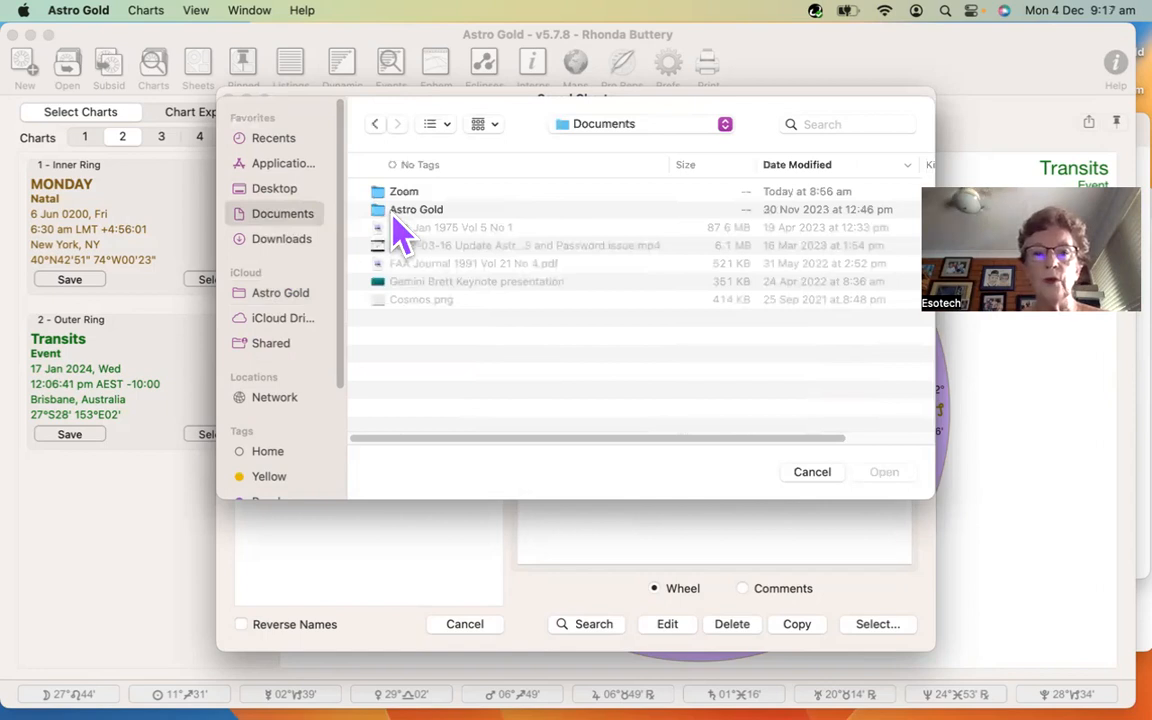
{"action": "left_click", "coordinate": [400, 212]}
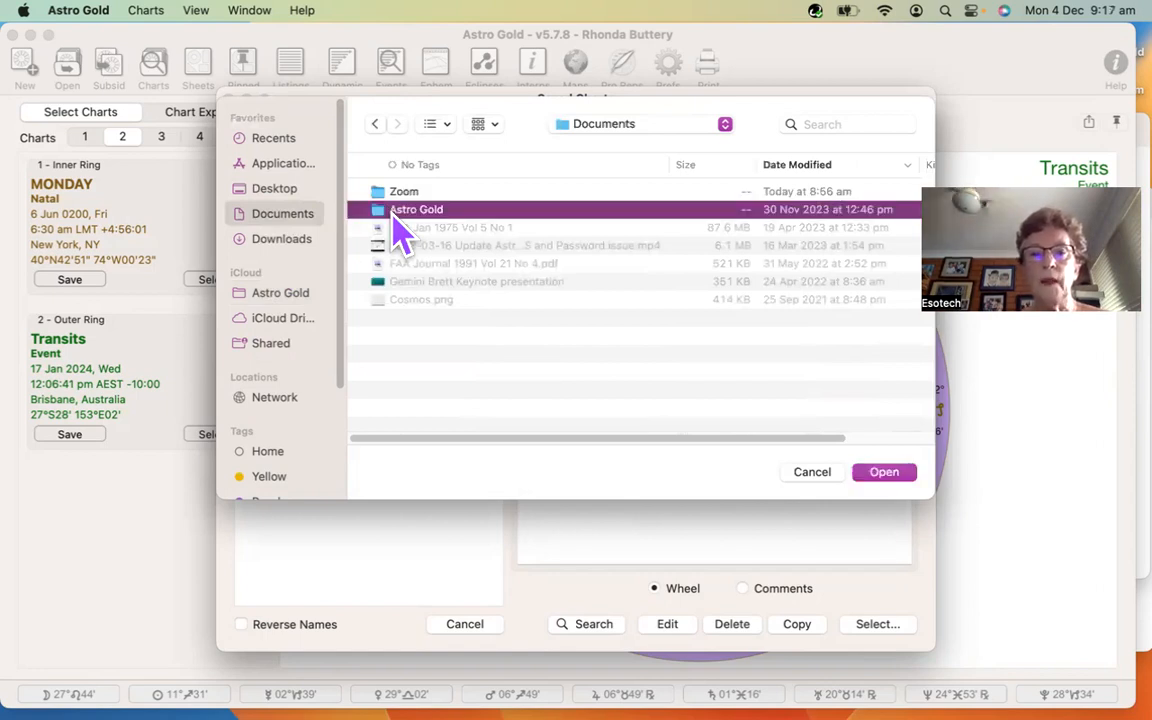
{"action": "double_click", "coordinate": [397, 214]}
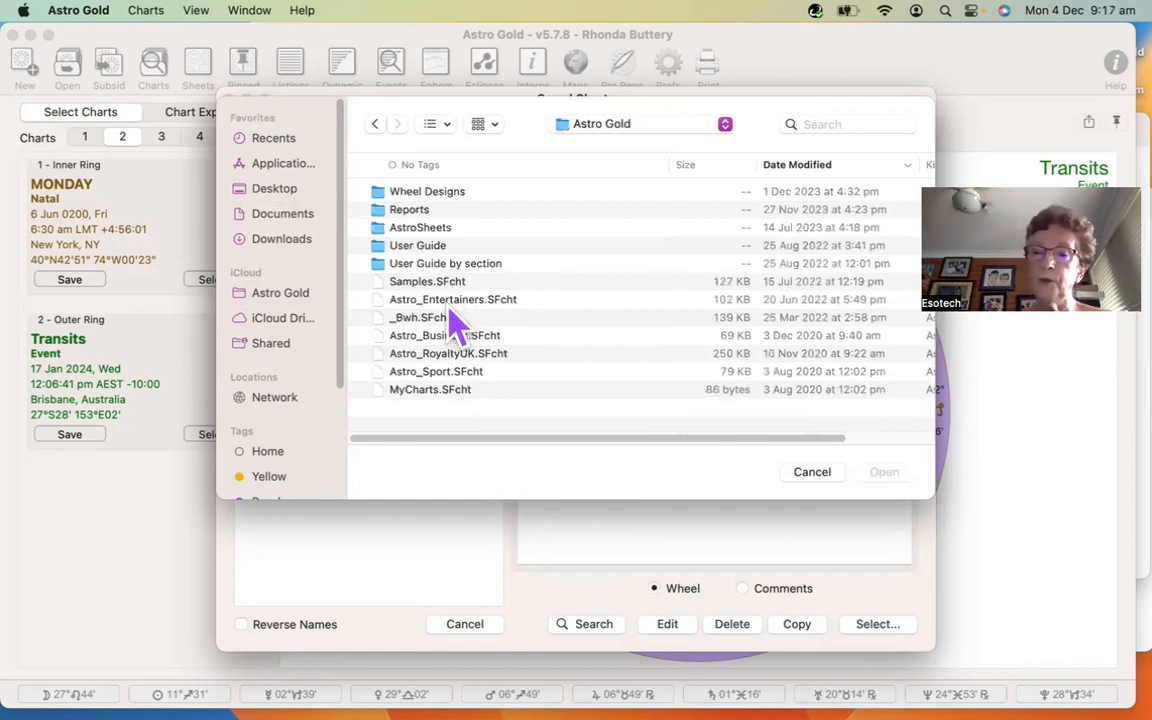
- Open the chart file Astro_Entertainers.SFcht from the Astro Gold folder in iCloud
{"action": "left_click", "coordinate": [276, 297]}
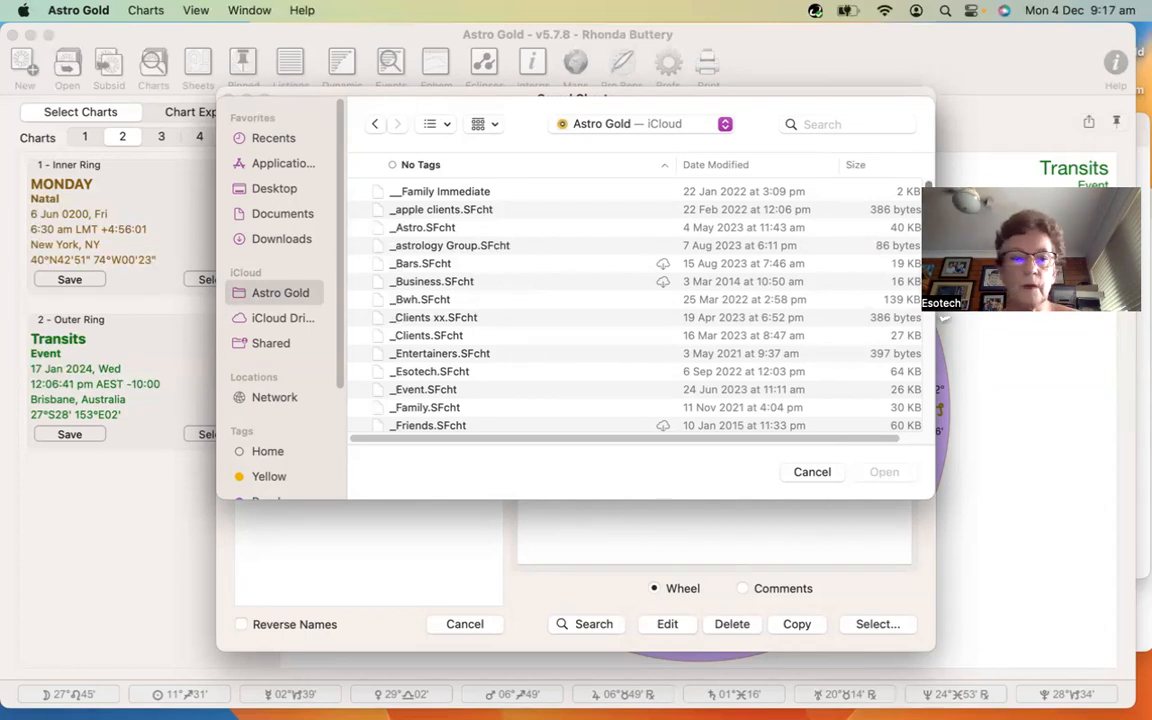
{"action": "scroll", "coordinate": [935, 329], "scroll_direction": "down", "scroll_amount": 2}
{"action": "scroll", "coordinate": [931, 376], "scroll_direction": "down", "scroll_amount": 5}
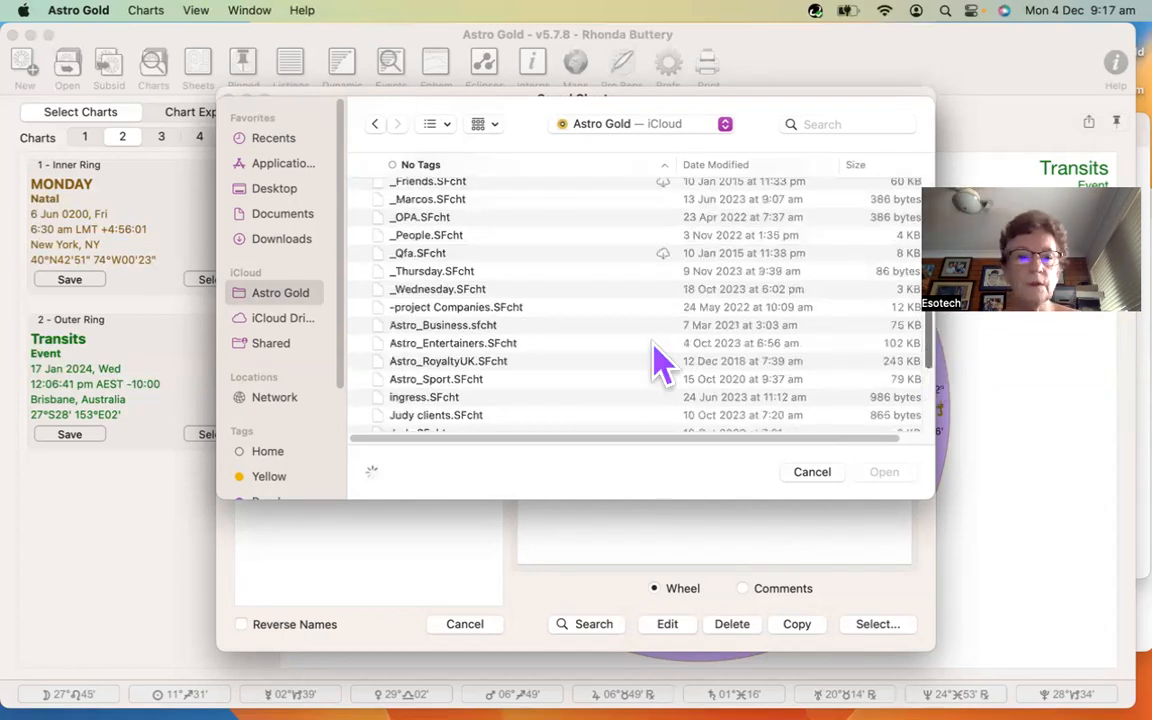
{"action": "scroll", "coordinate": [620, 345], "scroll_direction": "down", "scroll_amount": 1}
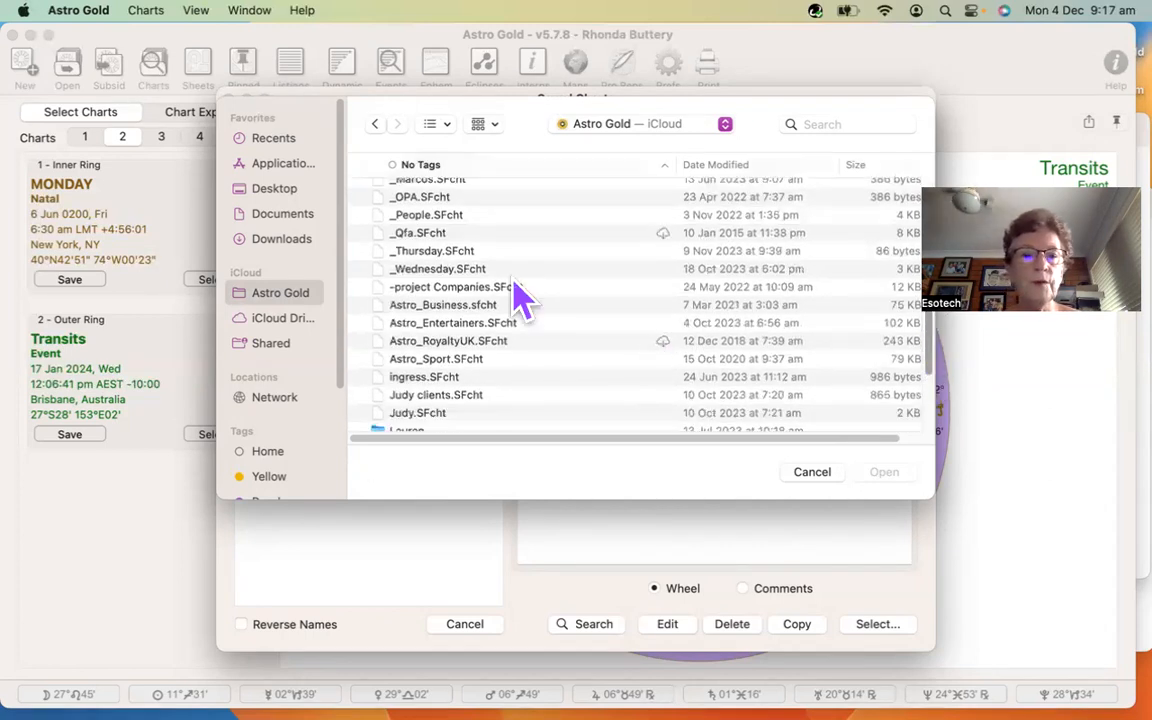
{"action": "left_click", "coordinate": [451, 324]}
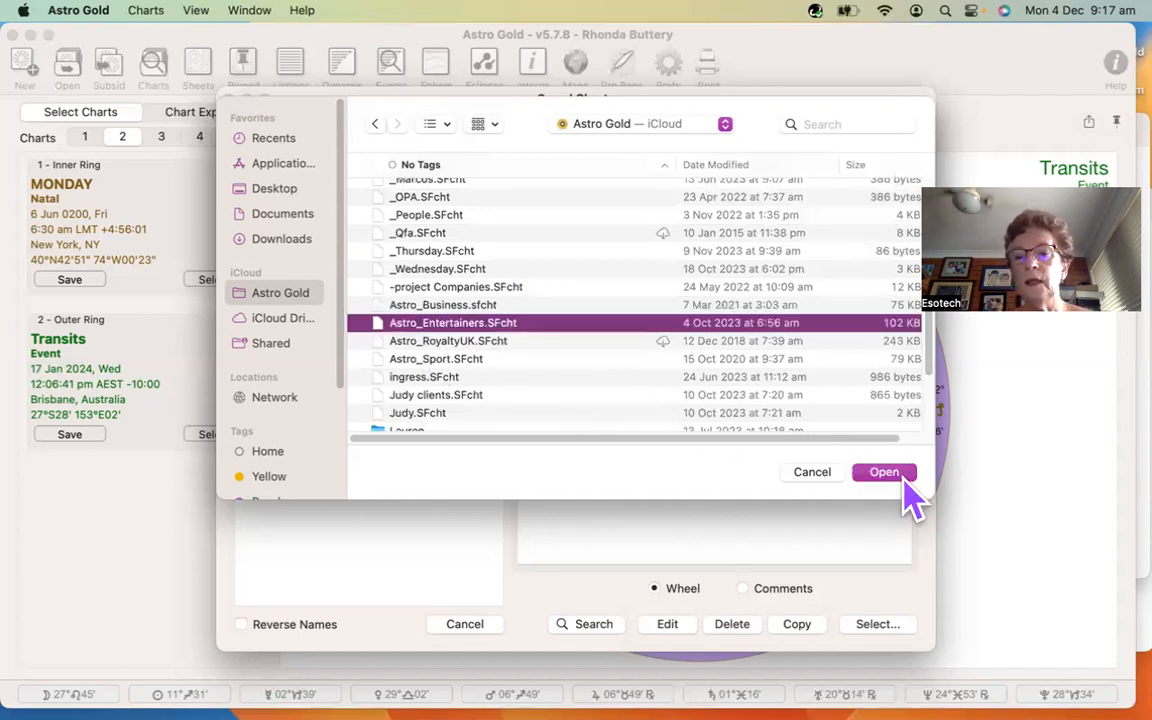
{"action": "left_click", "coordinate": [901, 475]}
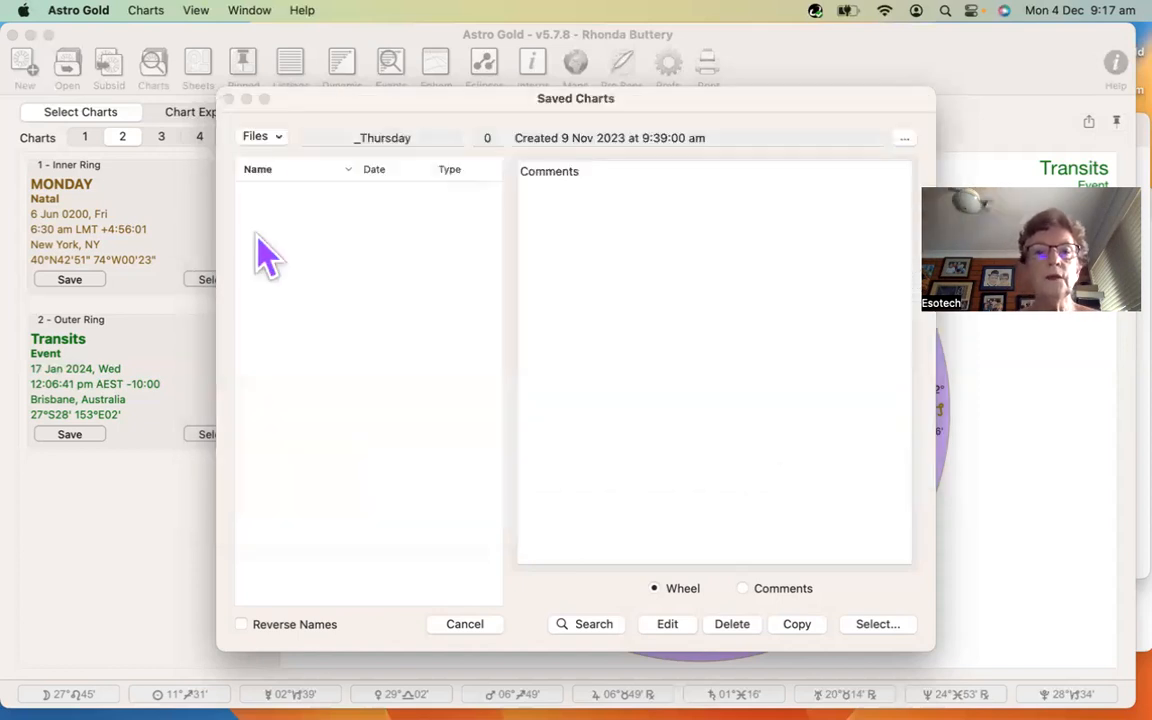
- Review the recently used chart files and return from the saved charts to the main wheel without selecting a chart
{"action": "left_click", "coordinate": [280, 141]}
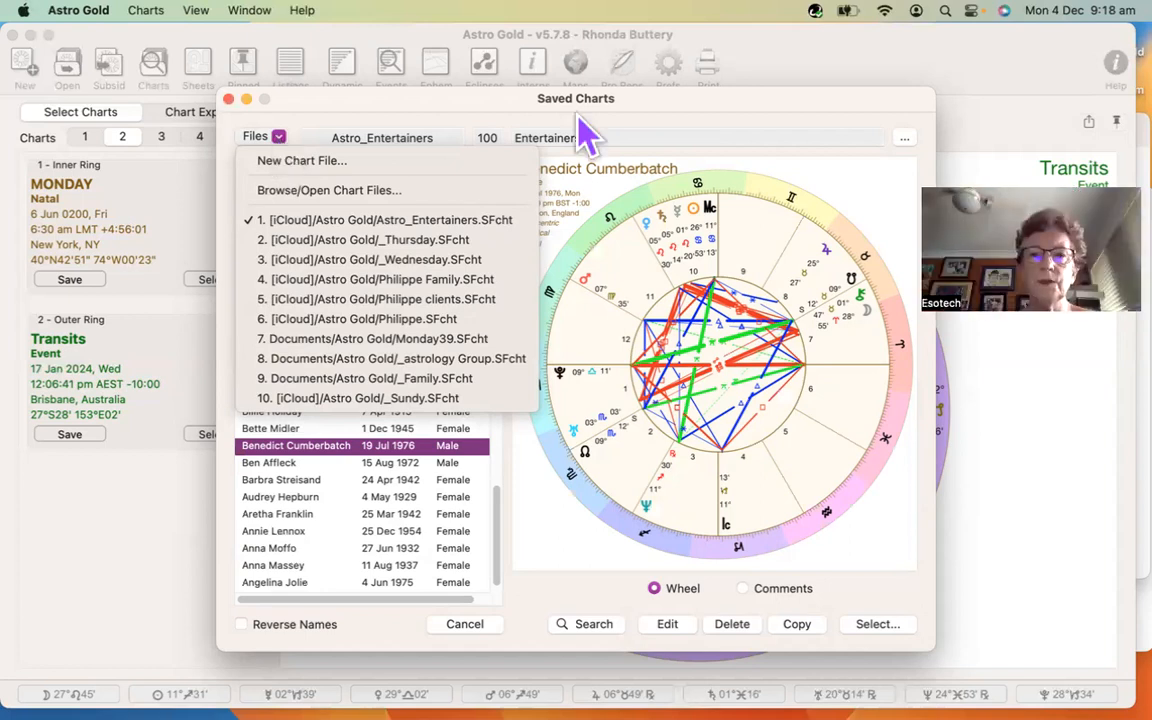
{"action": "left_click", "coordinate": [810, 48]}
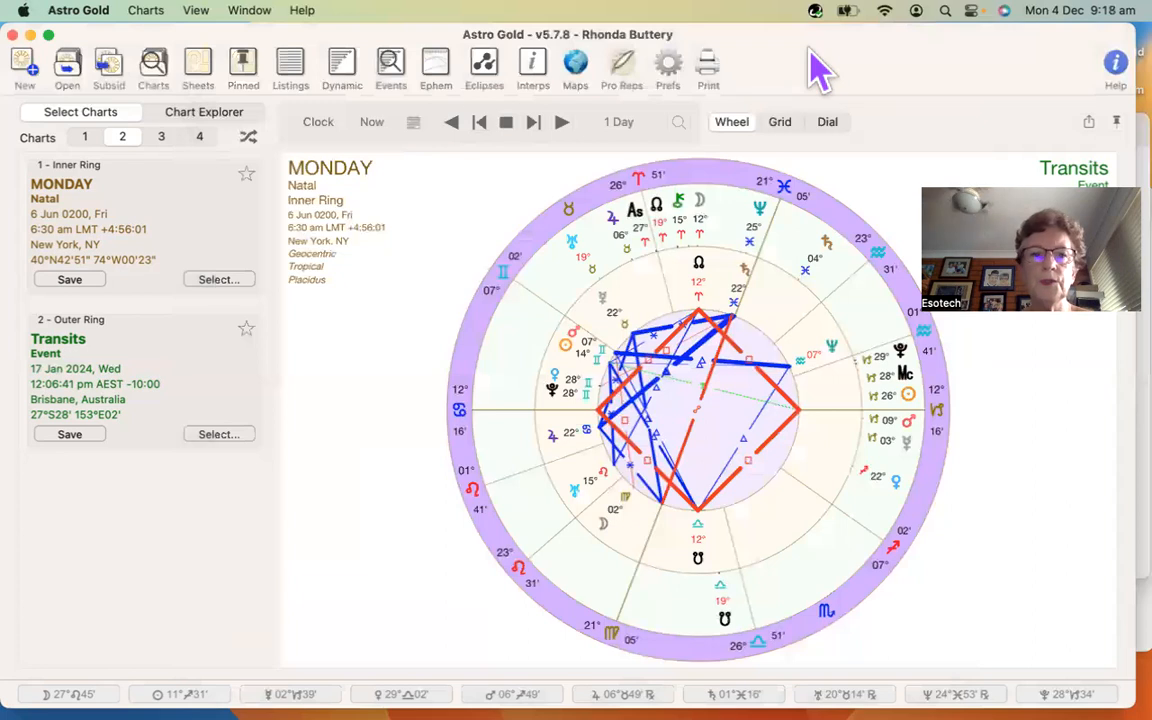
{"action": "left_click", "coordinate": [78, 11]}
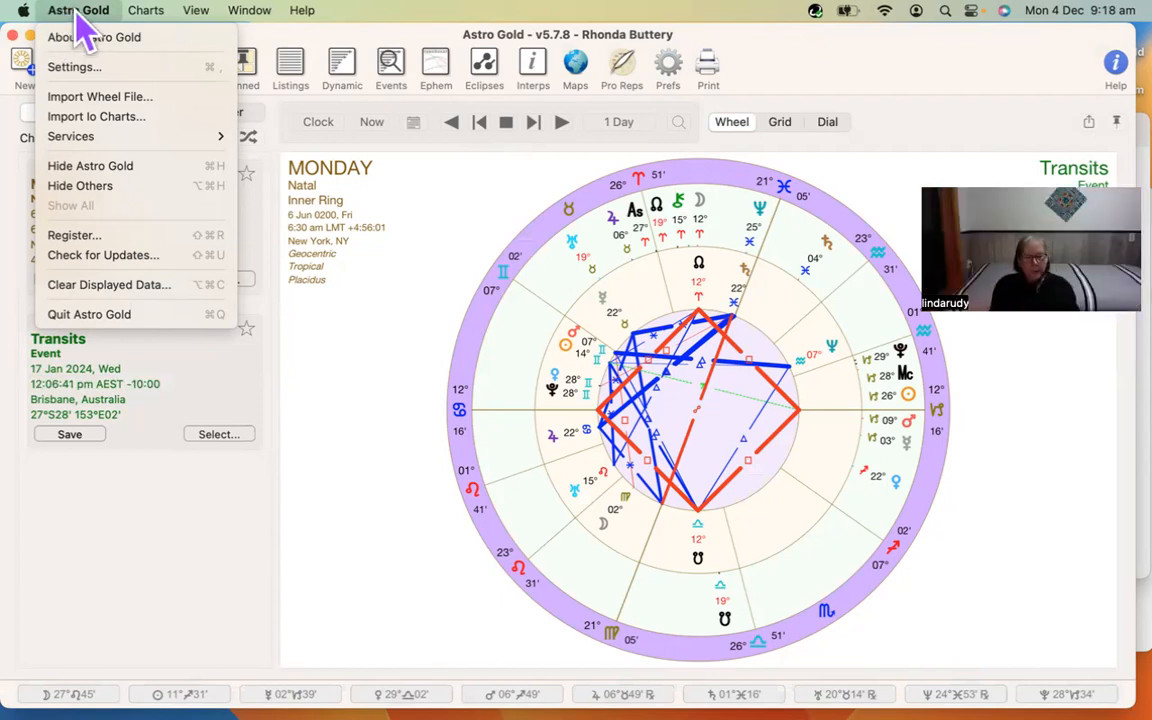
{"action": "left_click", "coordinate": [80, 12]}
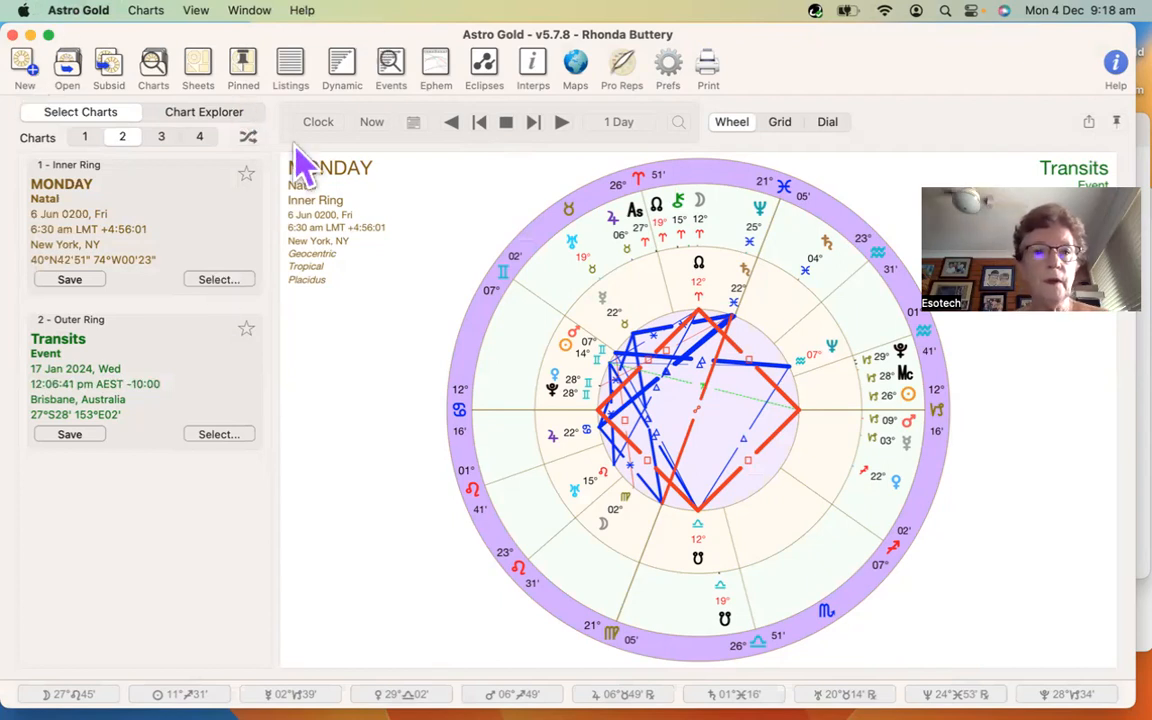
- Try to create a new chart file named _Clients in the iCloud Astro Gold folder, replacing the existing file
{"action": "left_click", "coordinate": [66, 72]}
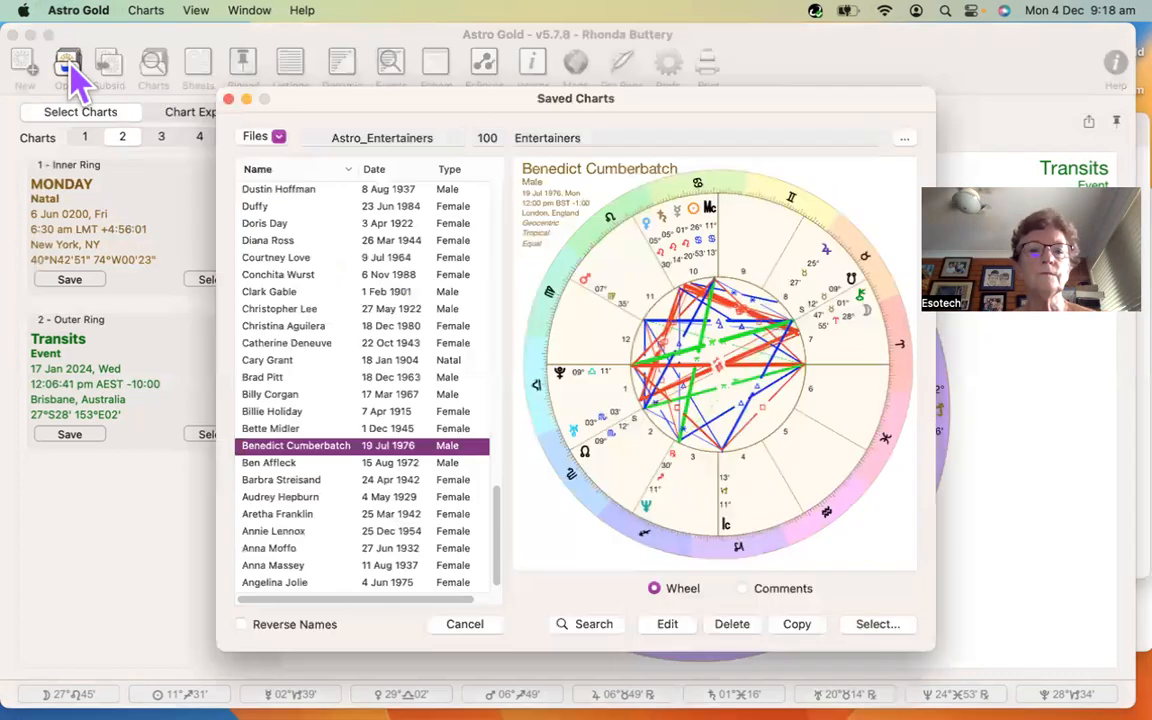
{"action": "left_click", "coordinate": [279, 138]}
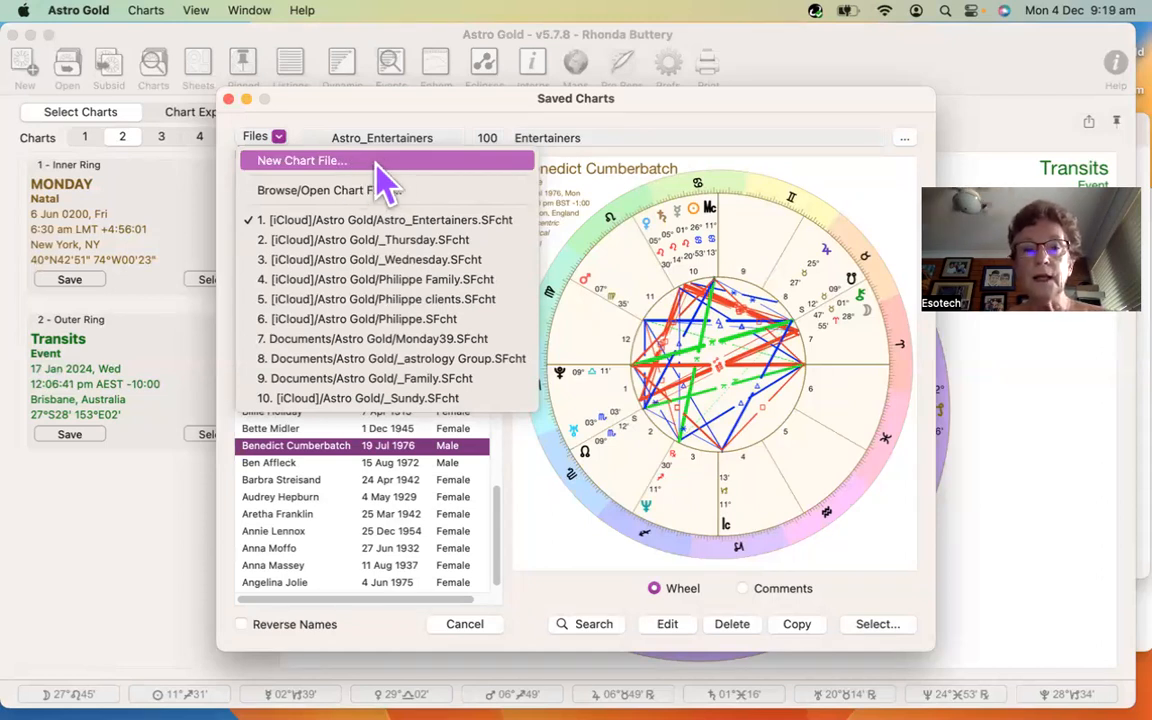
{"action": "key", "text": "Escape"}
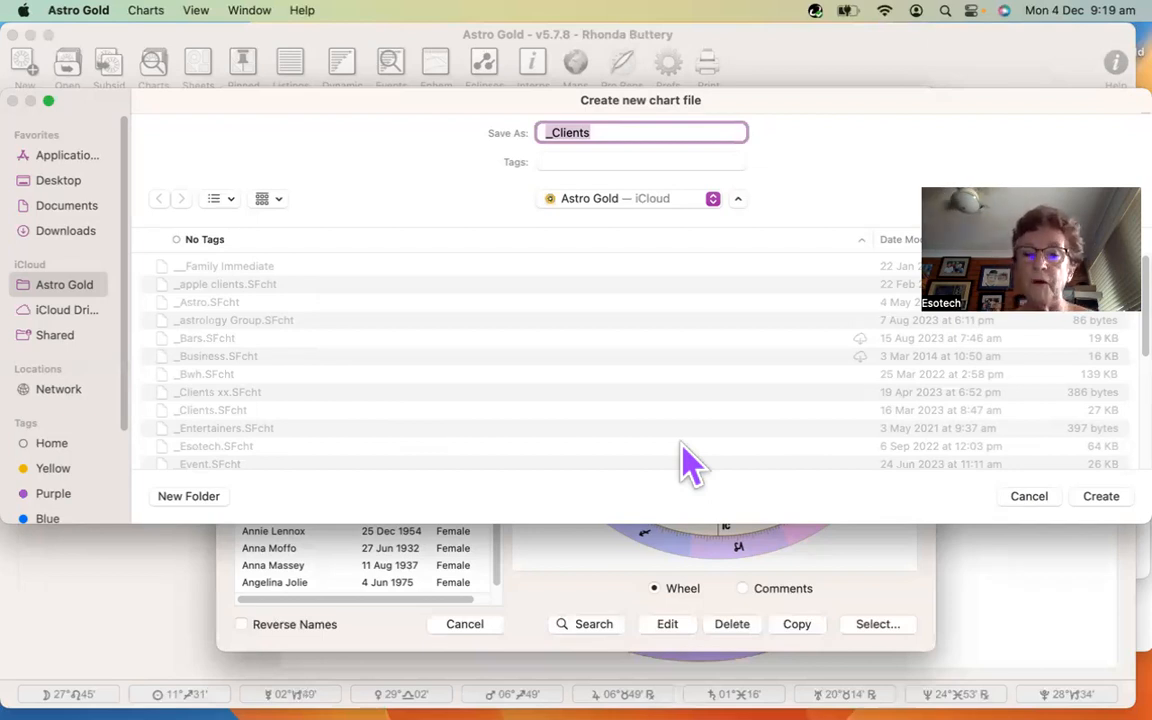
{"action": "left_click", "coordinate": [1104, 505]}
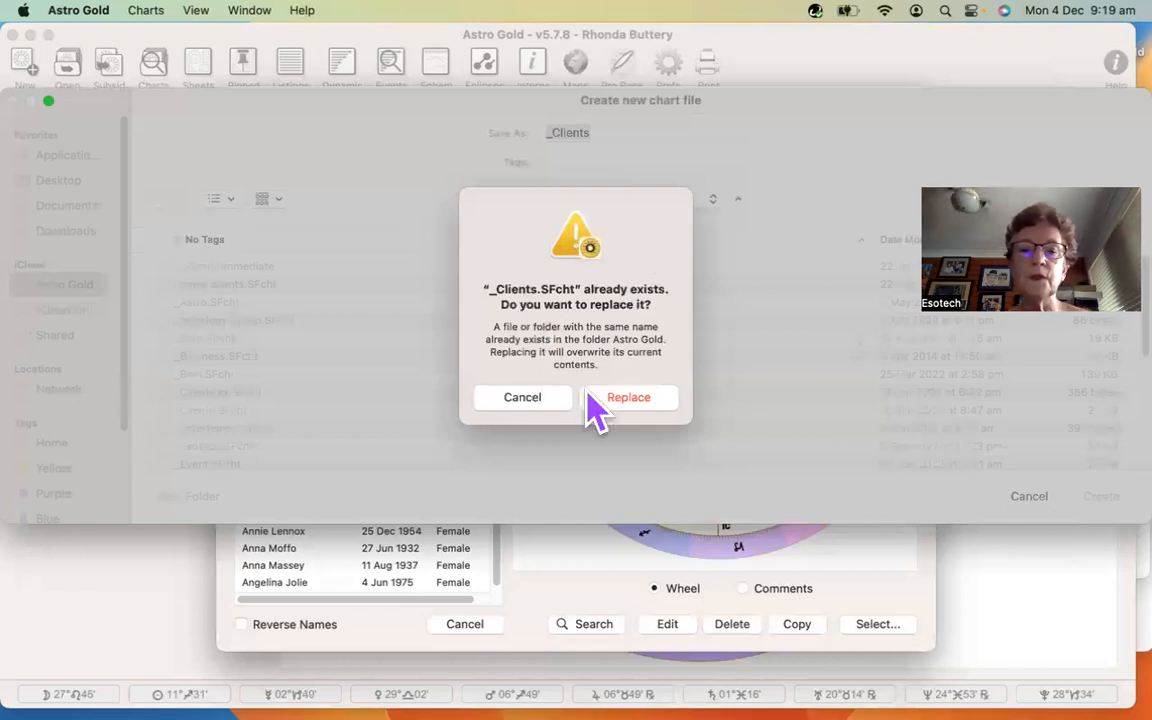
{"action": "left_click", "coordinate": [628, 402]}
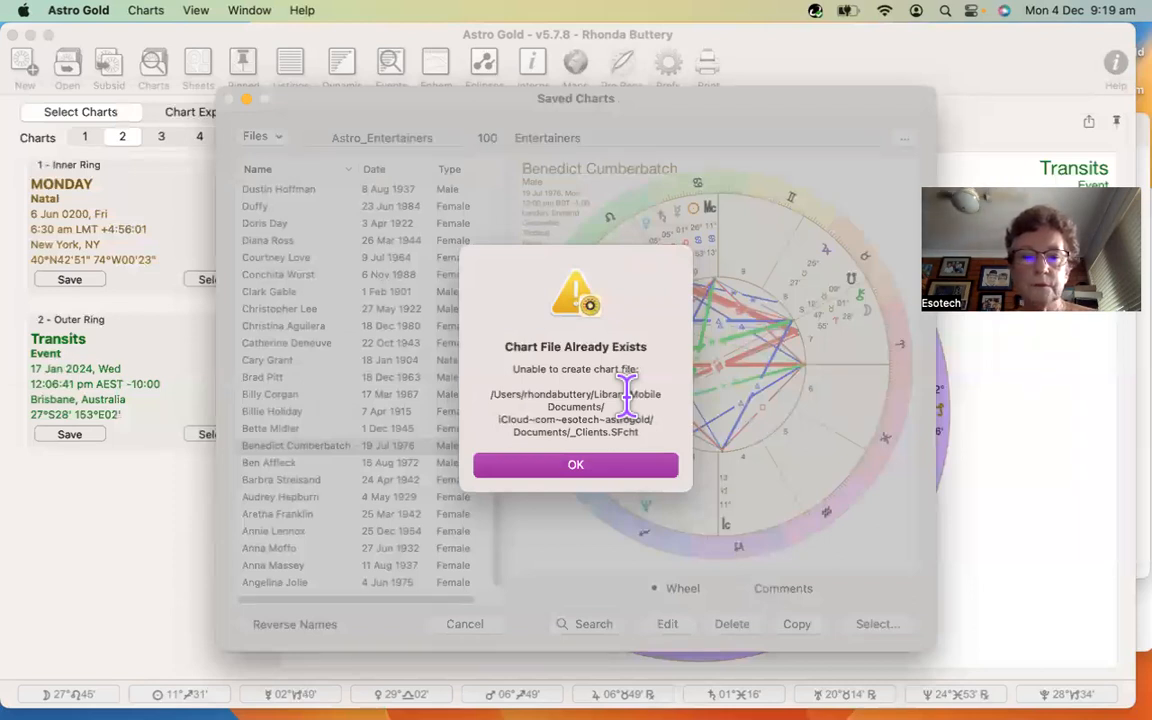
{"action": "left_click", "coordinate": [613, 465]}
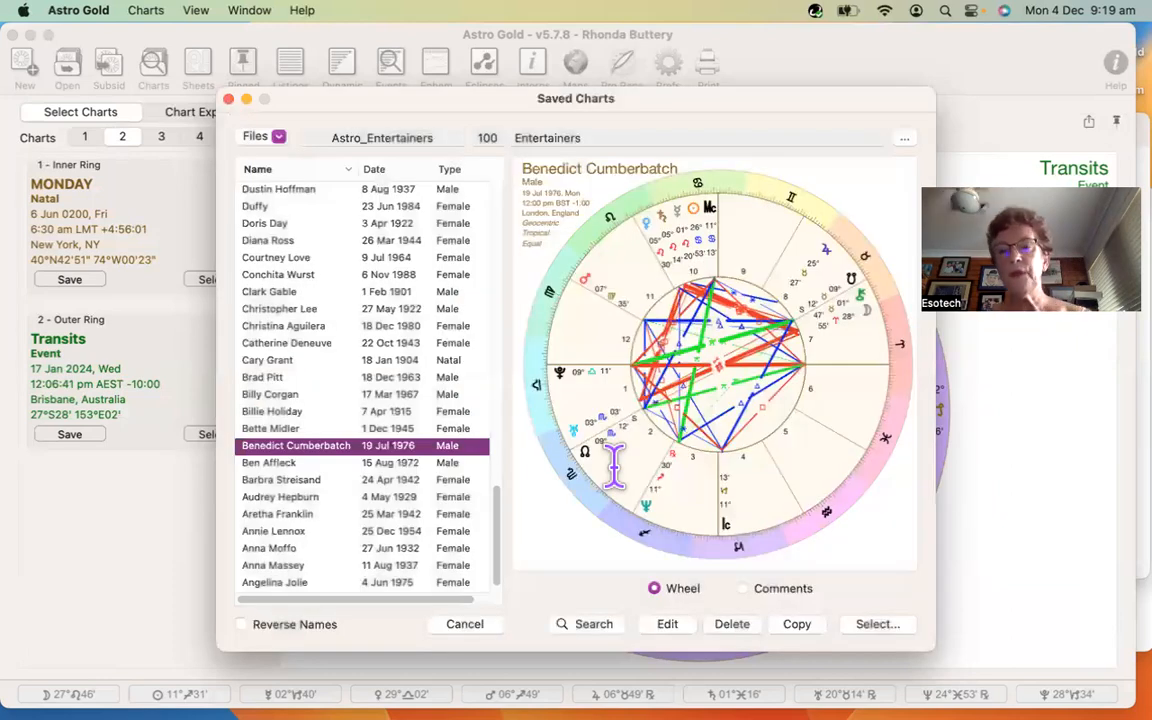
- Create a new chart file named _Monday in the iCloud Astro Gold folder and close the saved charts
{"action": "left_click", "coordinate": [280, 138]}
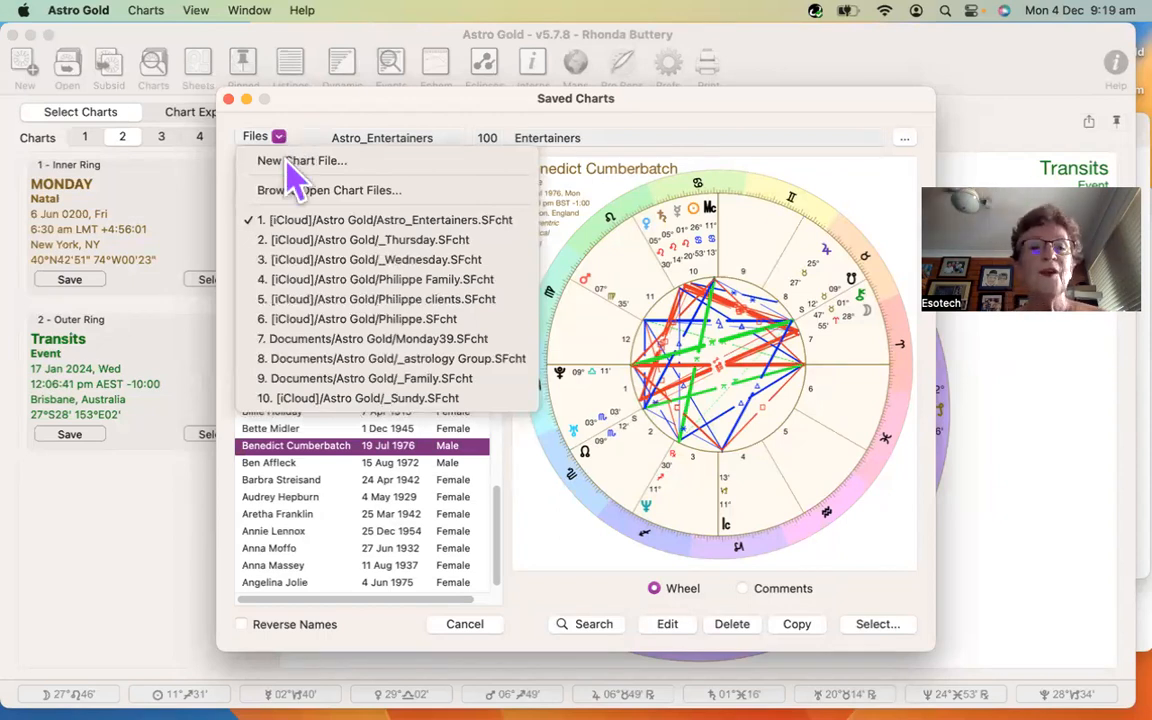
{"action": "left_click", "coordinate": [288, 161]}
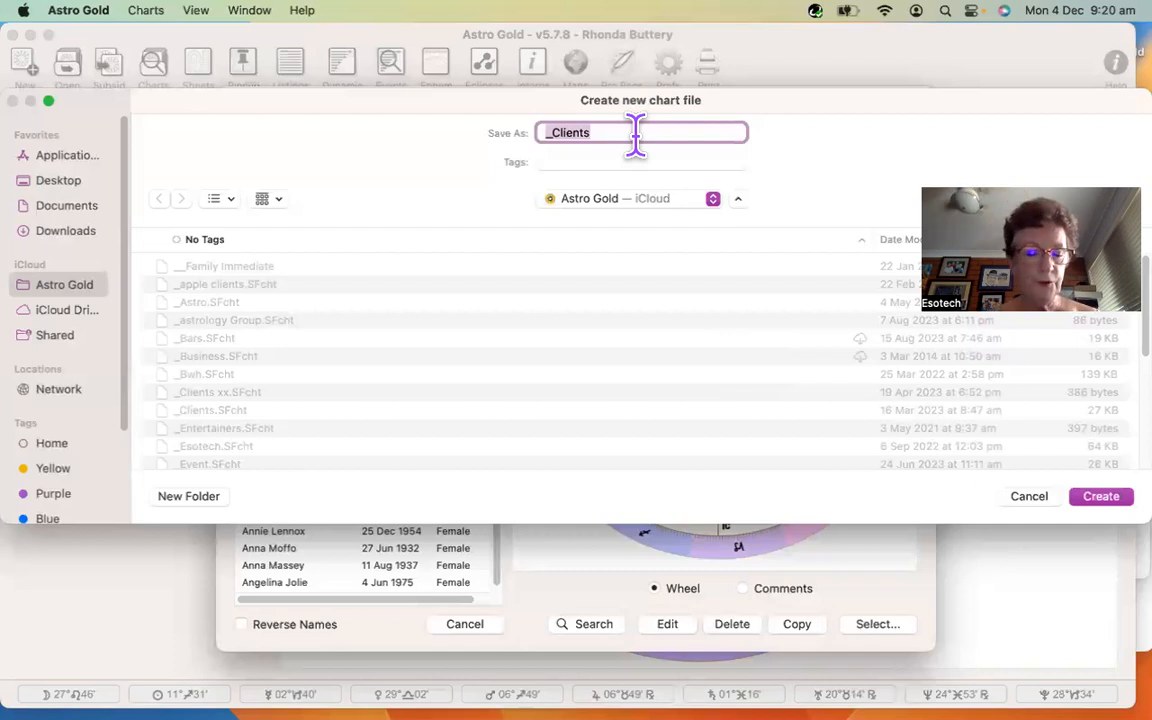
{"action": "type", "text": "_Monday"}
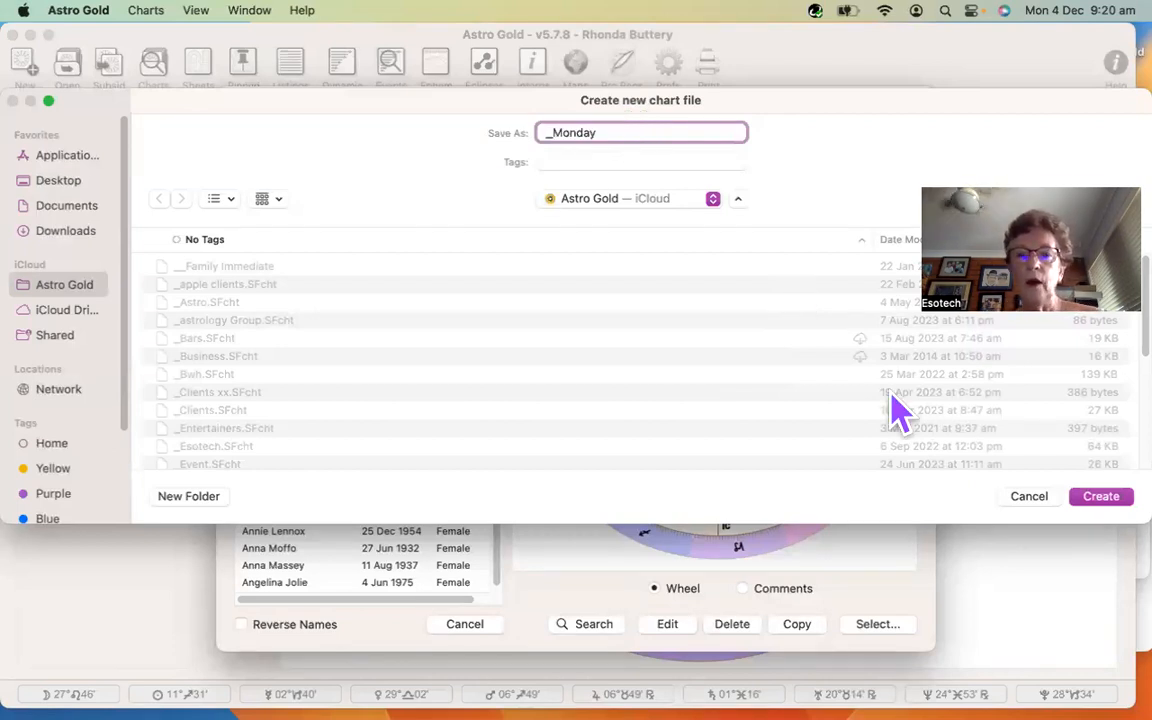
{"action": "left_click", "coordinate": [1106, 500]}
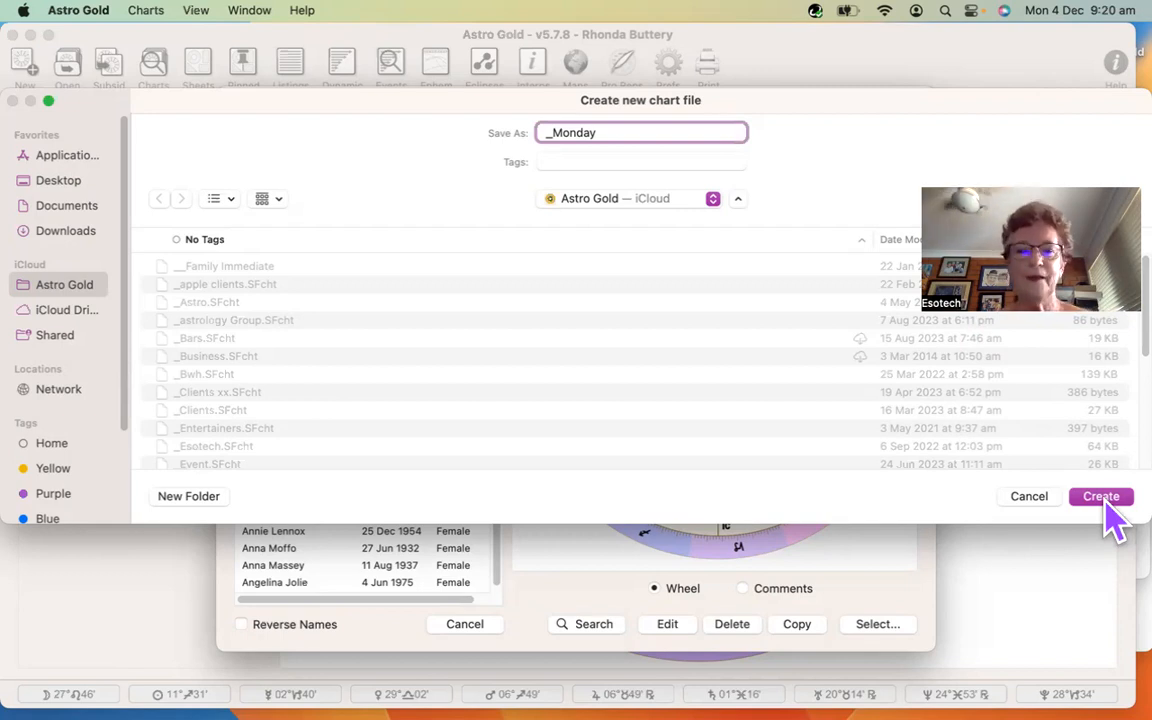
{"action": "left_click", "coordinate": [1102, 497]}
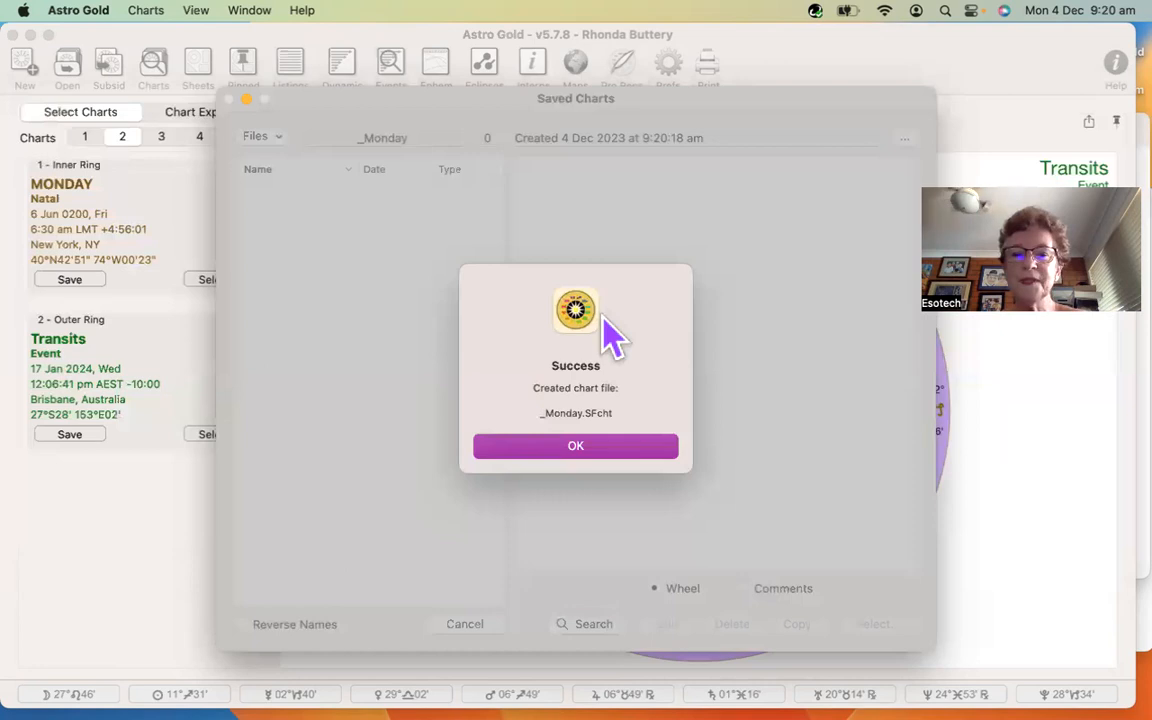
{"action": "left_click", "coordinate": [576, 447]}
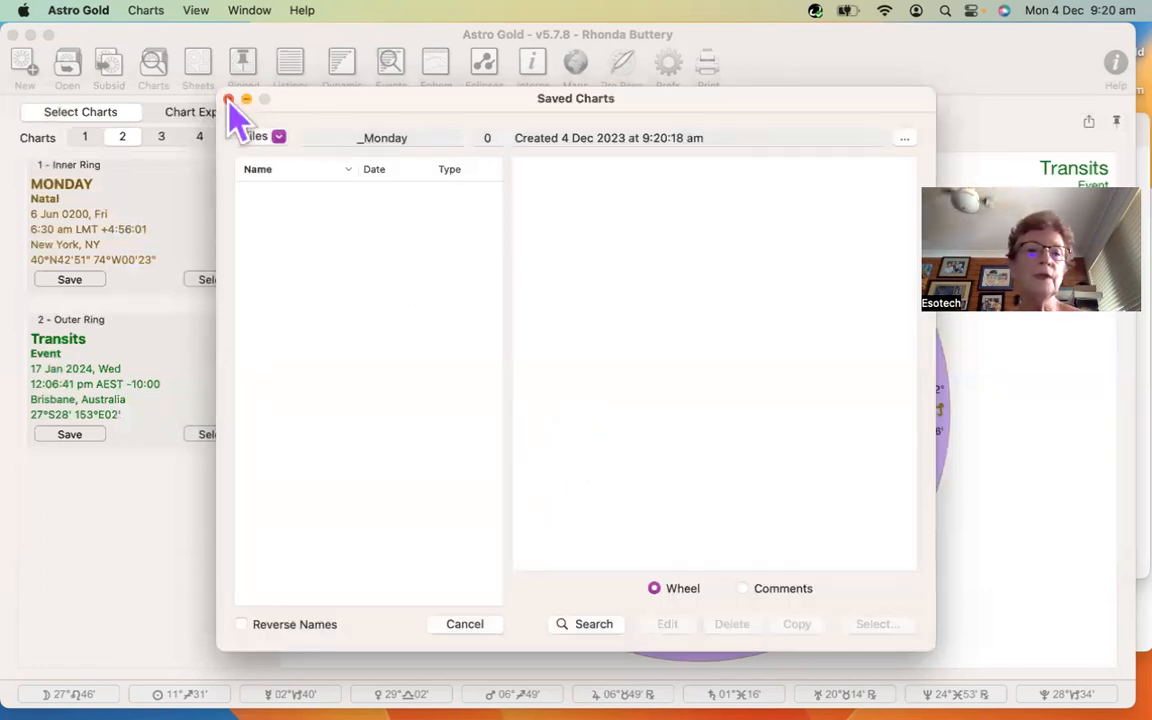
{"action": "left_click", "coordinate": [229, 99]}
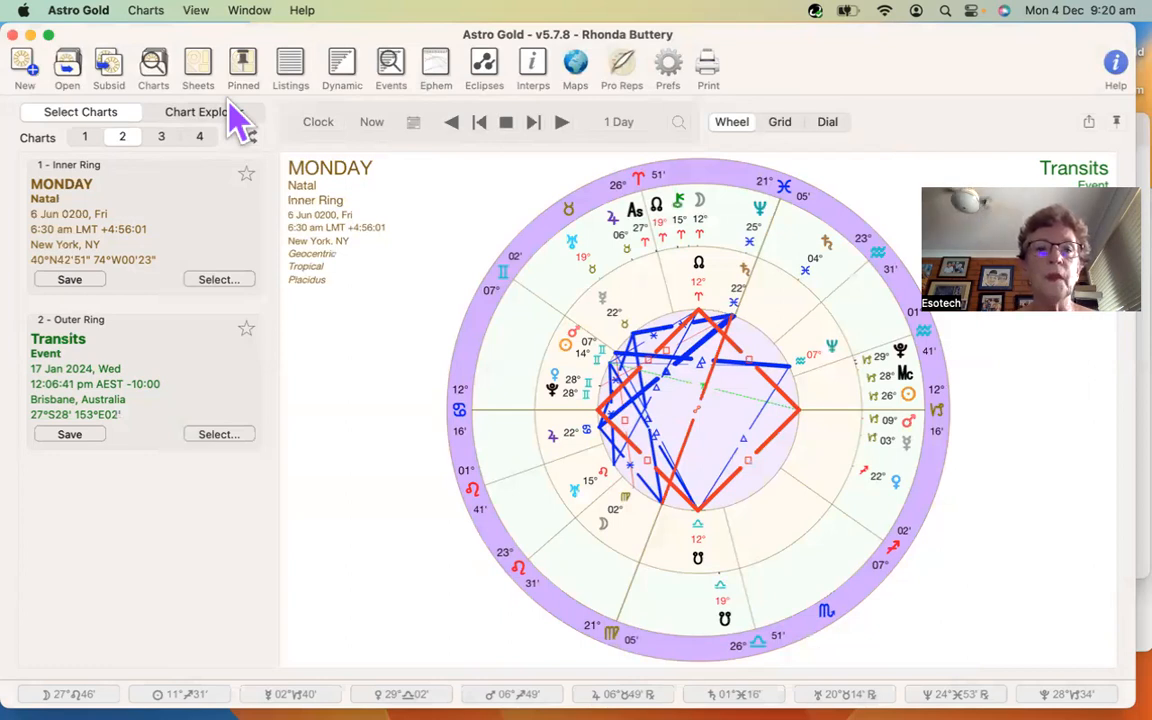
- Create another new chart file called "name" from the saved charts, keeping the iCloud Astro Gold folder as its location
{"action": "left_click", "coordinate": [69, 62]}
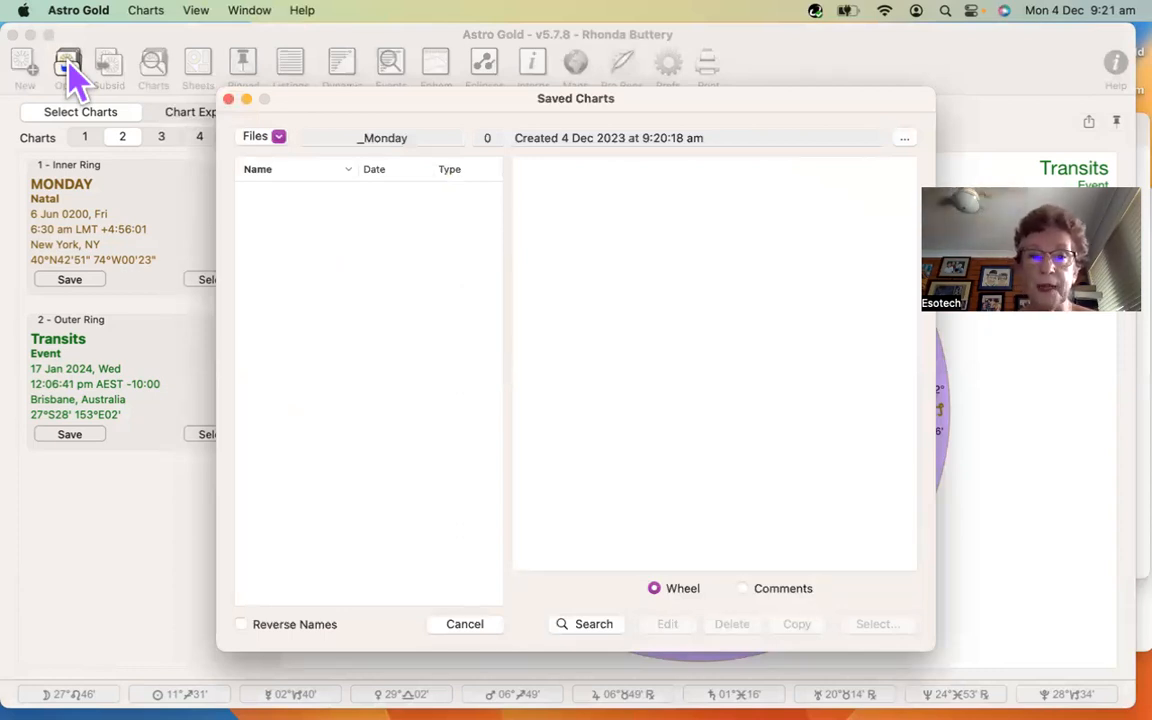
{"action": "left_click", "coordinate": [279, 137]}
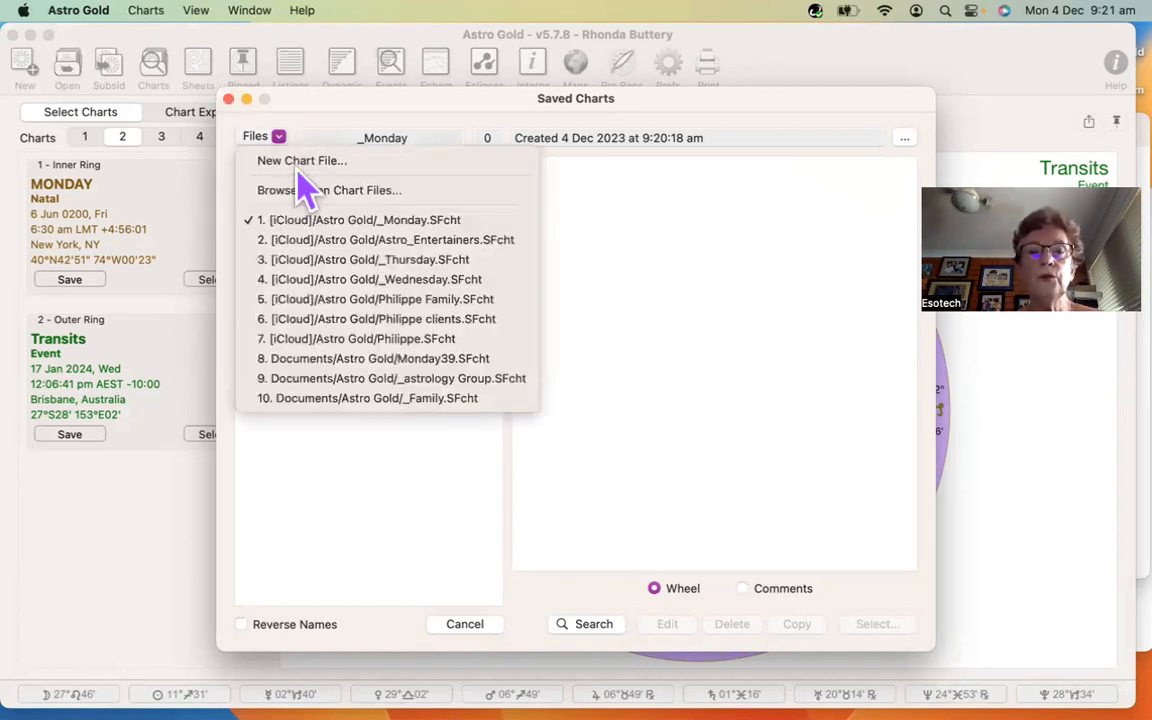
{"action": "left_click", "coordinate": [297, 166]}
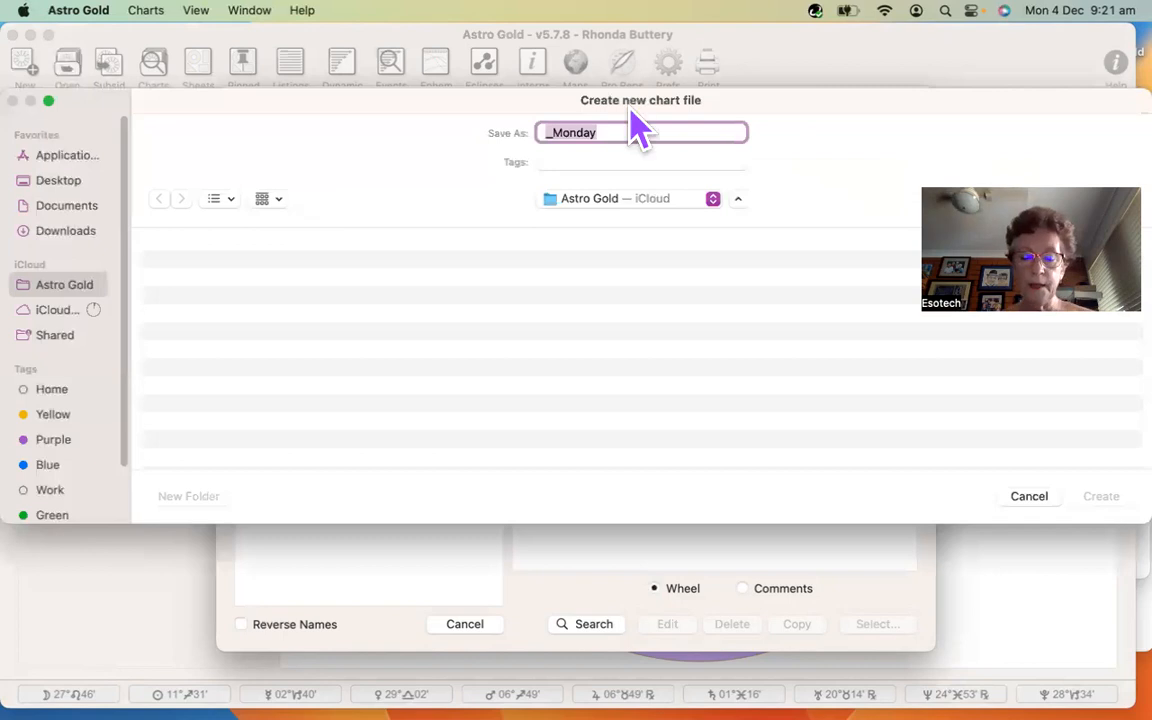
{"action": "type", "text": "name"}
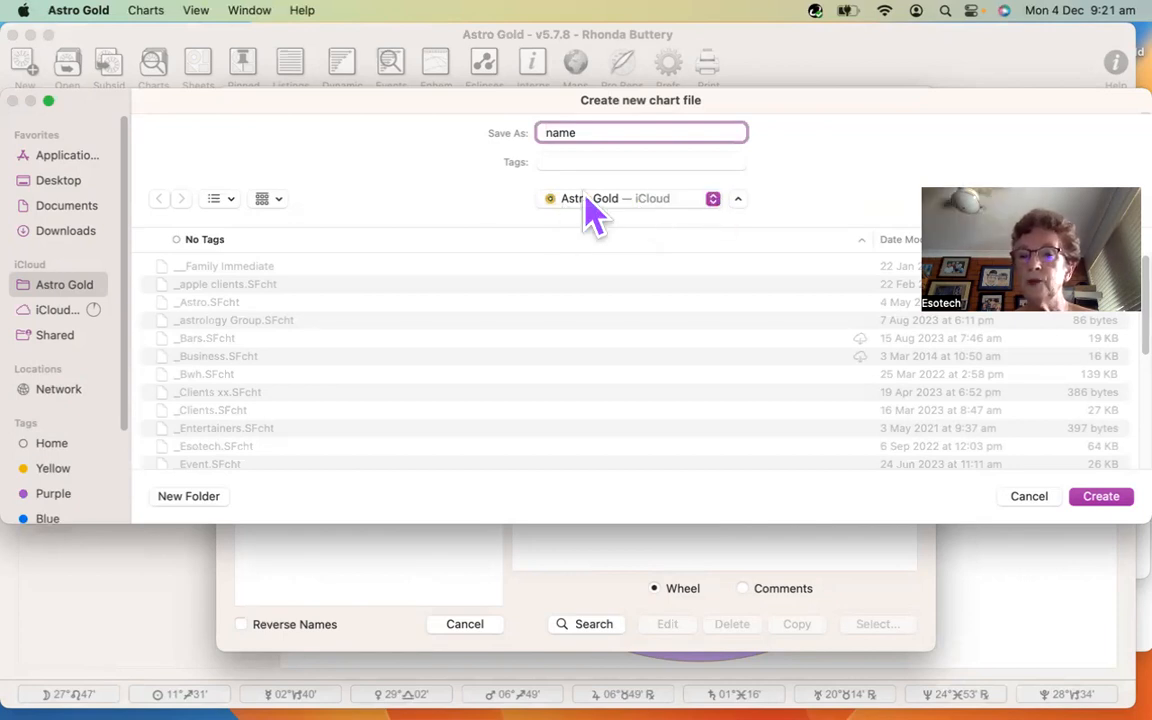
{"action": "left_click", "coordinate": [713, 199]}
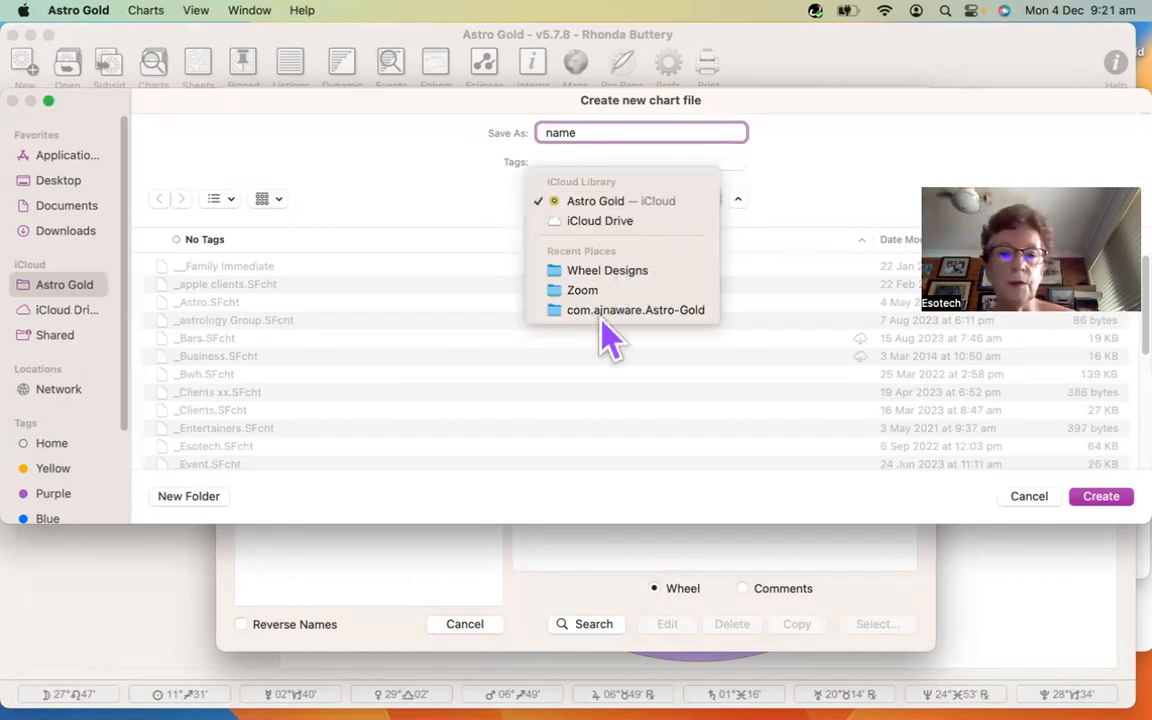
{"action": "left_click", "coordinate": [802, 185]}
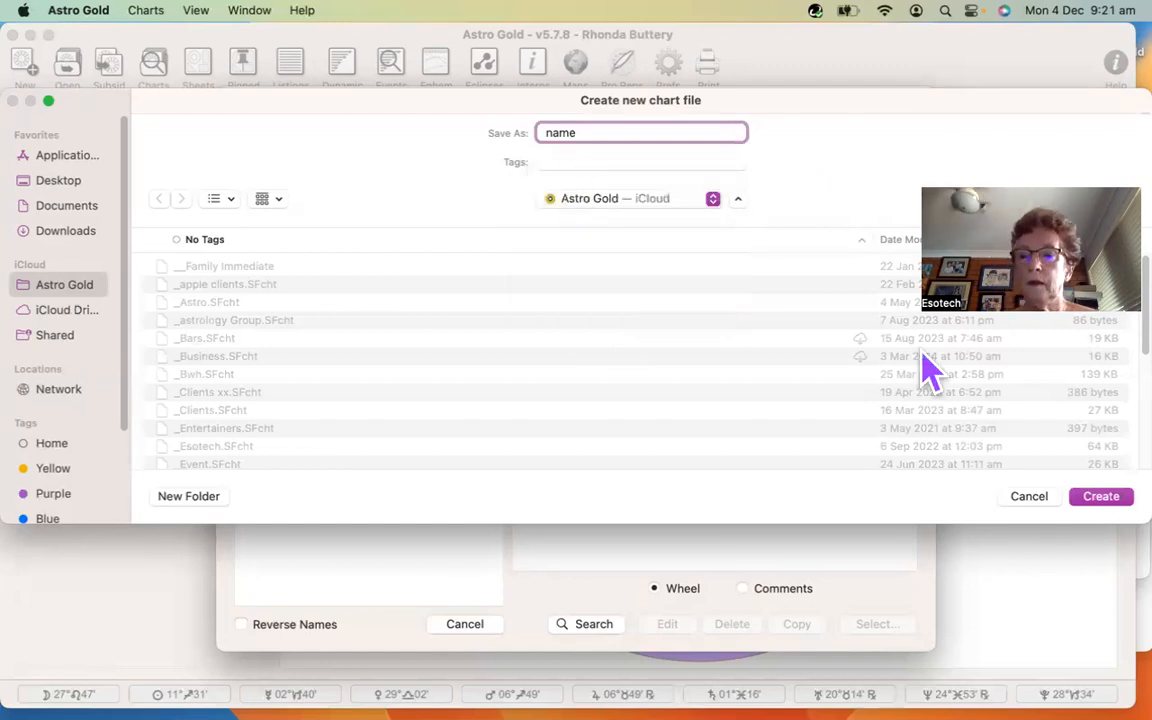
{"action": "left_click", "coordinate": [1097, 500]}
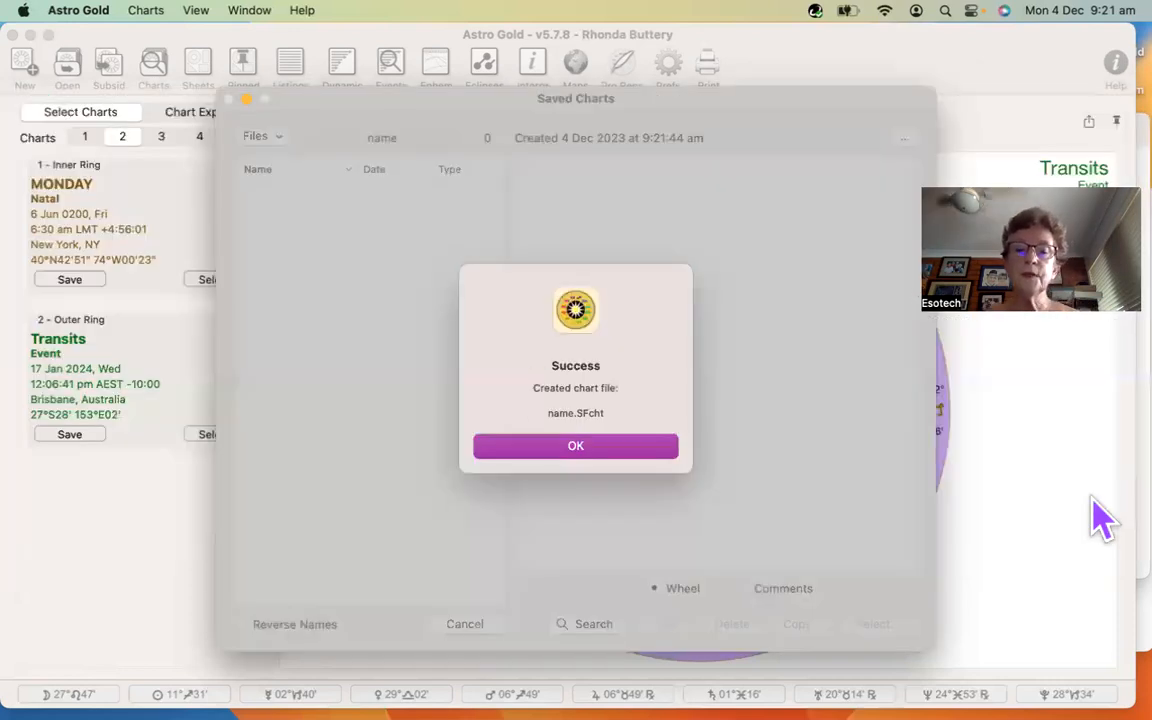
{"action": "left_click", "coordinate": [588, 448]}
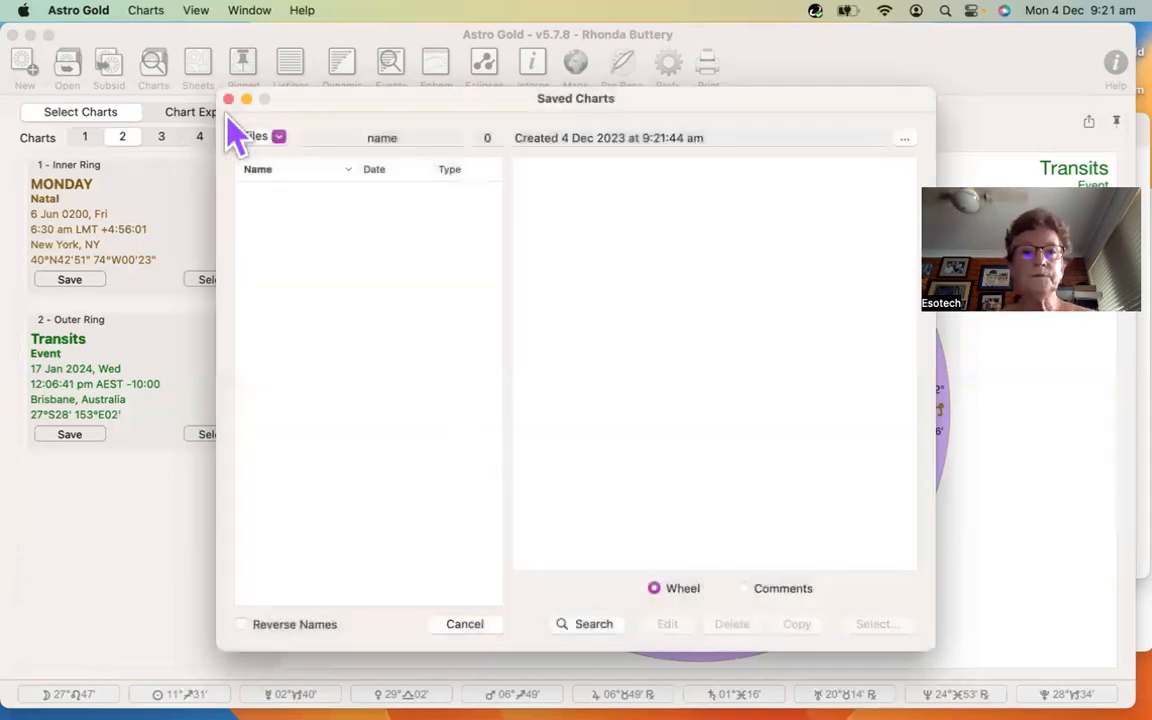
- Open the recent file Astro_Entertainers.SFcht and preview Doris Day's comments and chart wheel
{"action": "left_click", "coordinate": [279, 138]}
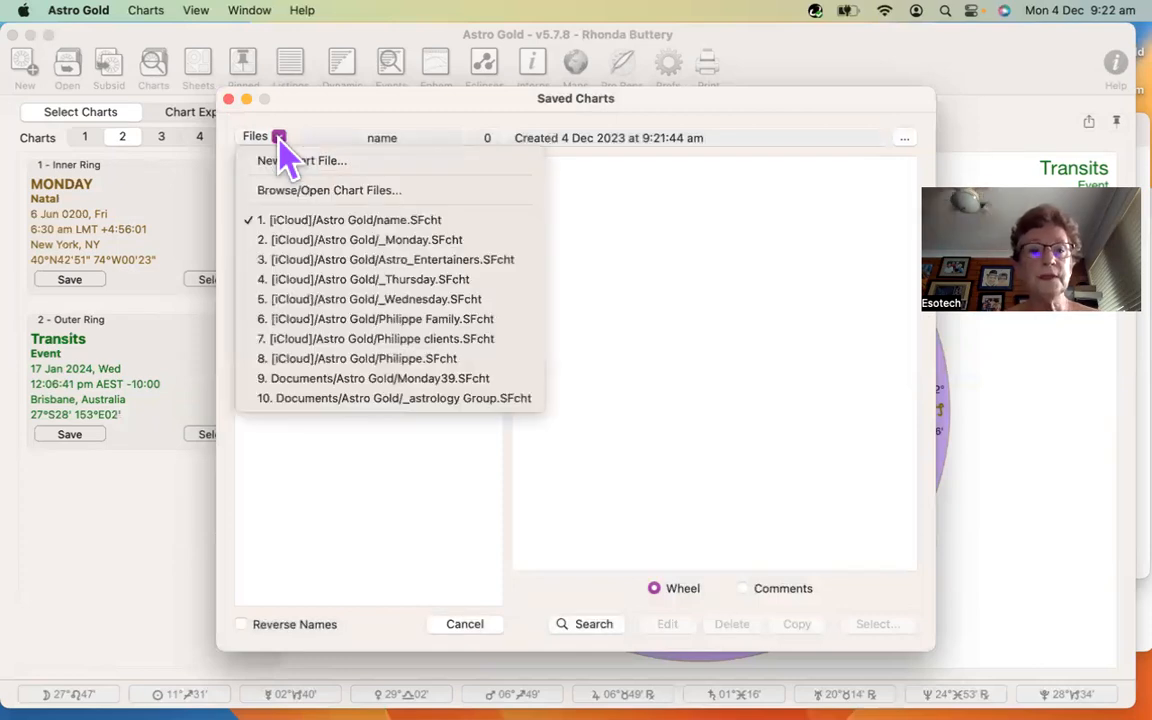
{"action": "left_click", "coordinate": [316, 260]}
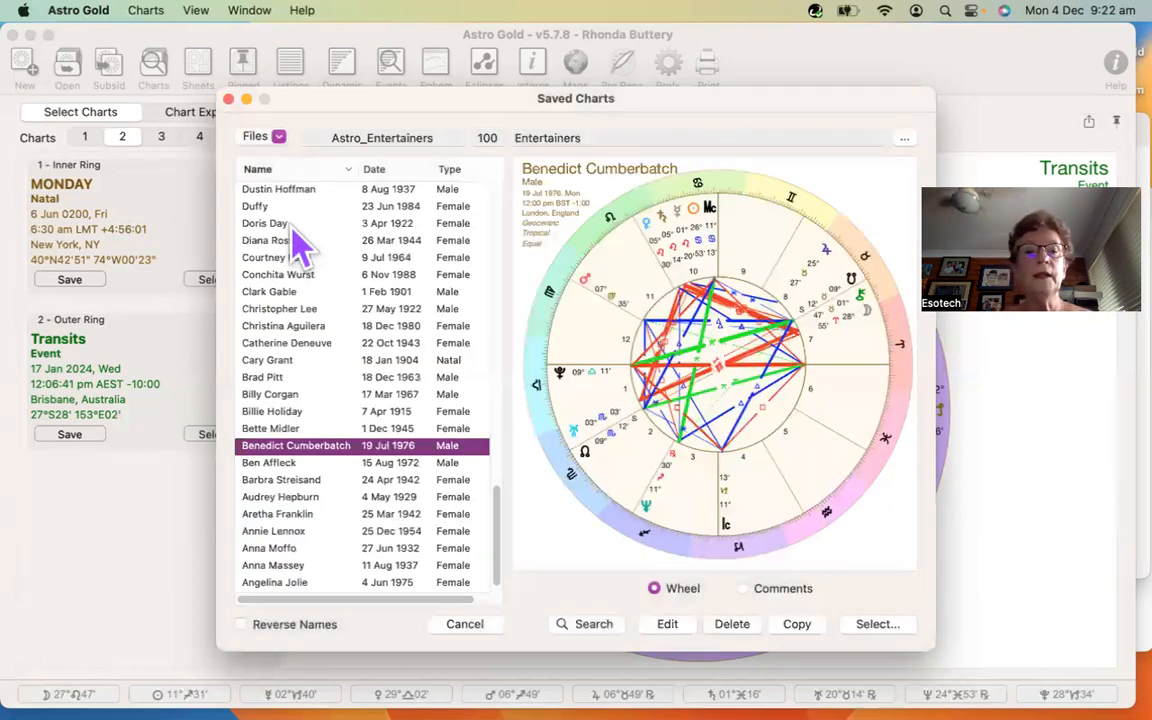
{"action": "left_click", "coordinate": [292, 228]}
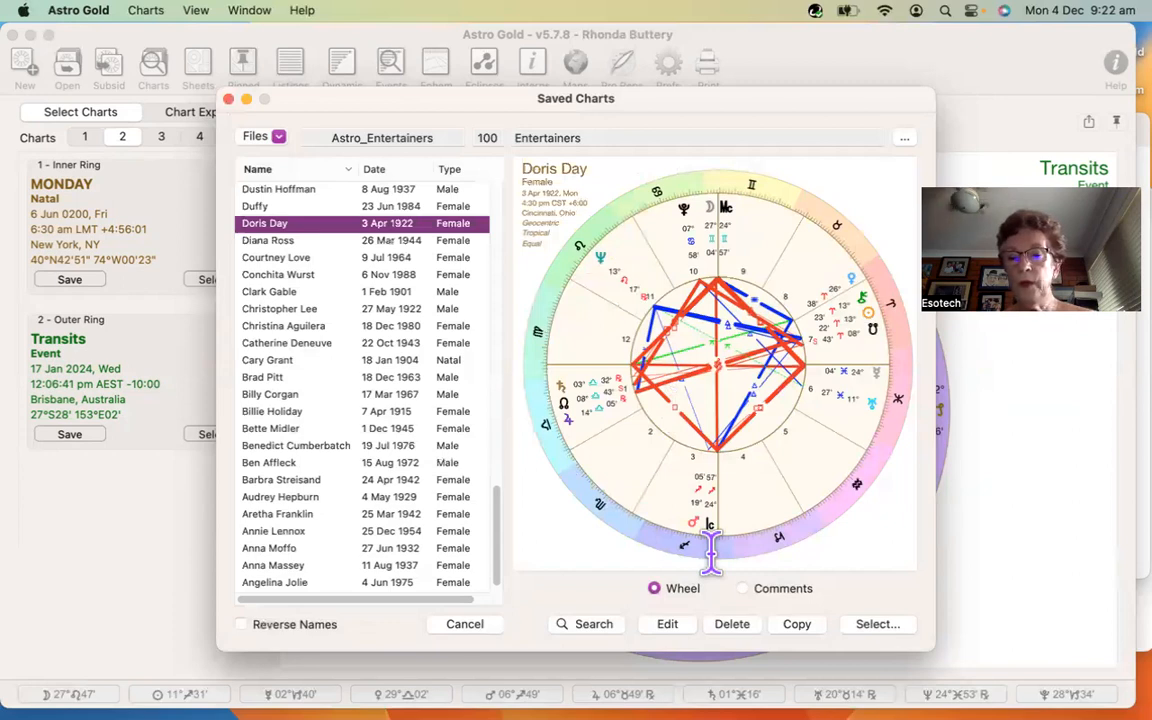
{"action": "left_click", "coordinate": [743, 589]}
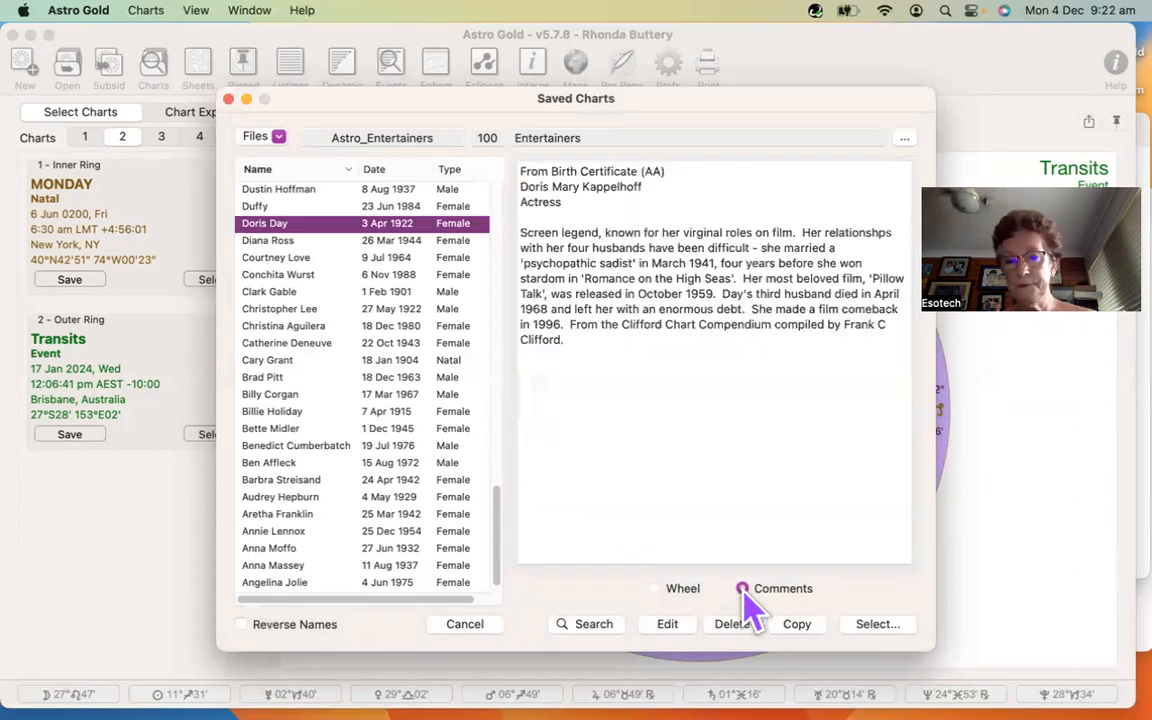
{"action": "left_click", "coordinate": [655, 589]}
{"action": "left_click_drag", "start_coordinate": [734, 93], "coordinate": [737, 48]}
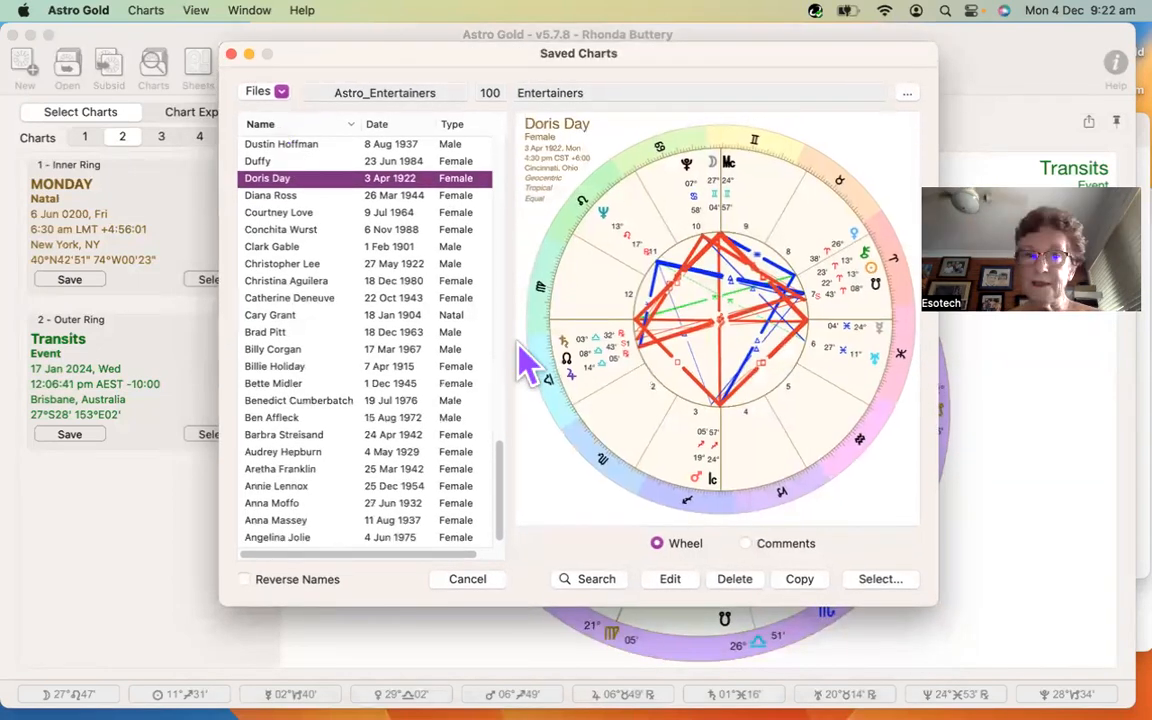
- Reverse the names in the Astro_Entertainers chart list to surname first and restore the original name order
{"action": "left_click", "coordinate": [283, 93]}
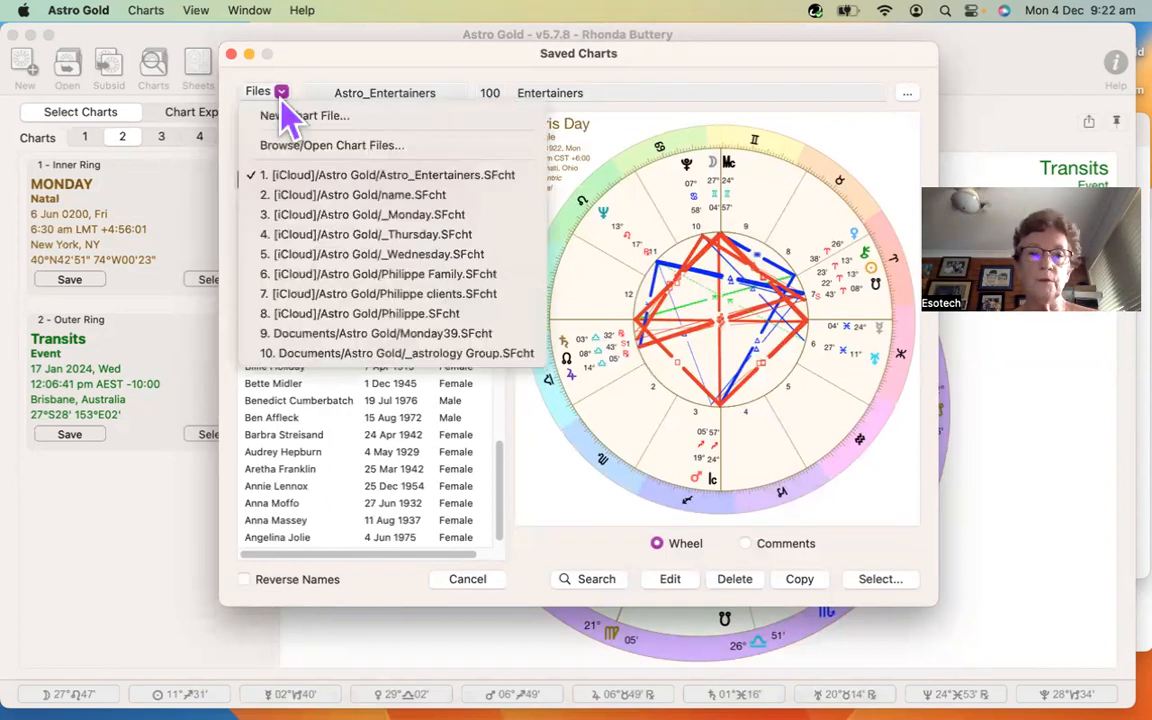
{"action": "left_click", "coordinate": [328, 97]}
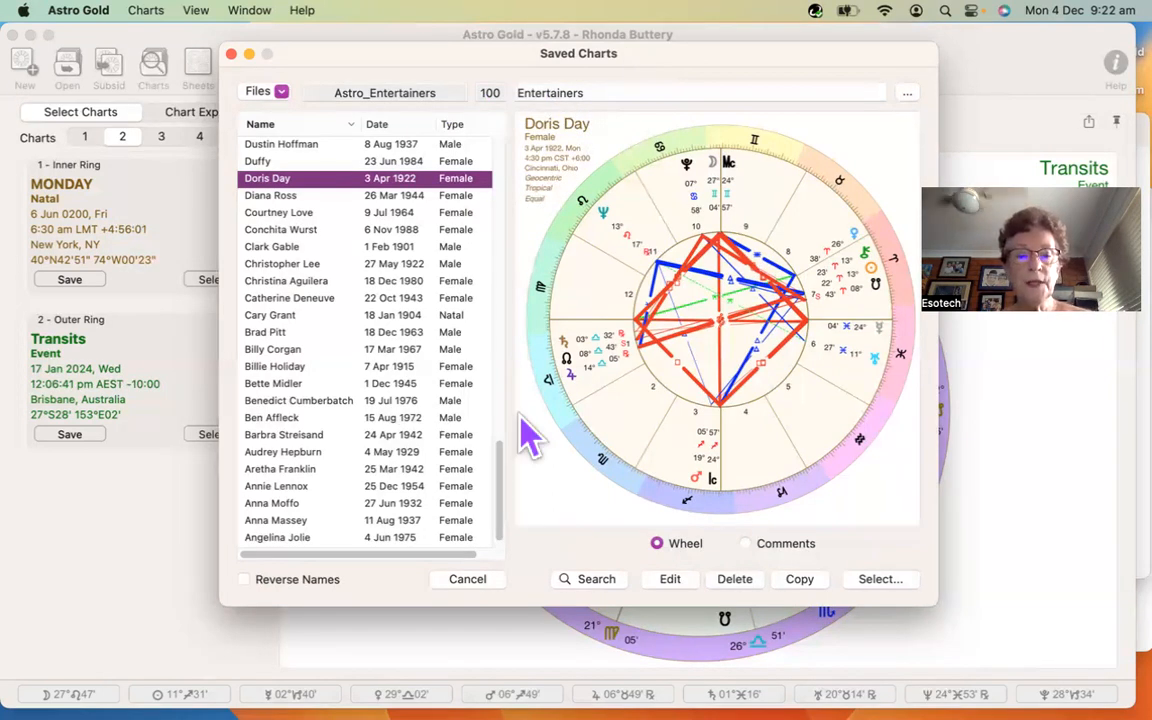
{"action": "left_click", "coordinate": [244, 580]}
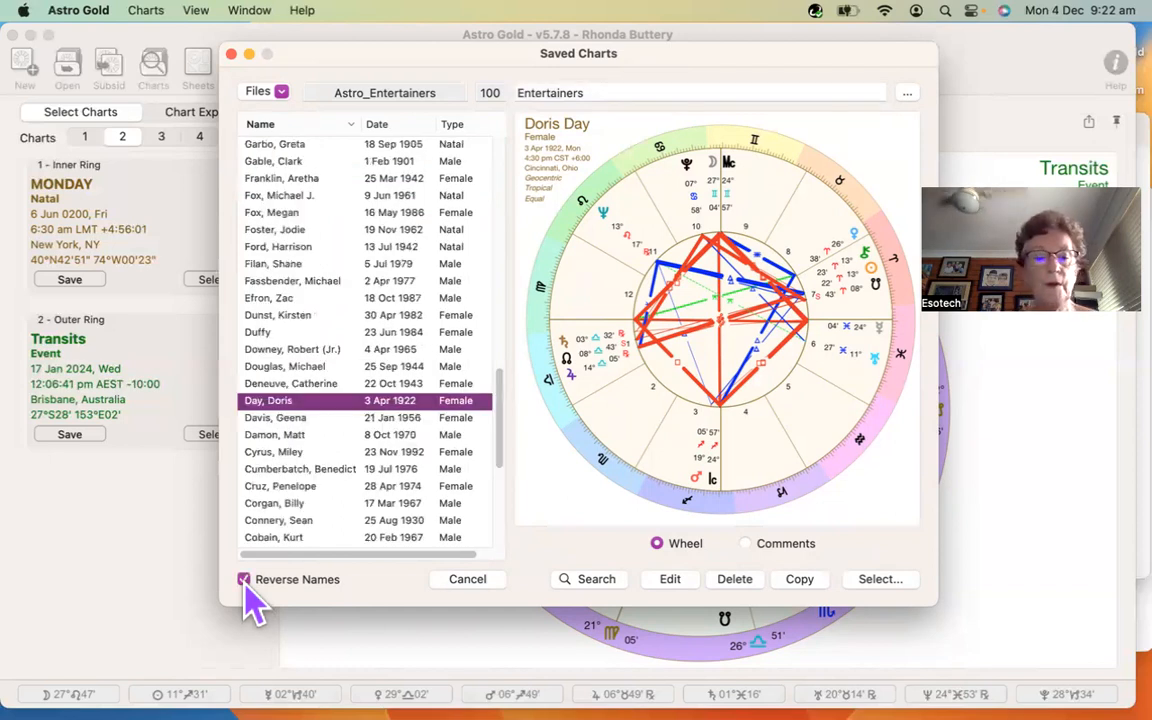
{"action": "left_click", "coordinate": [244, 580]}
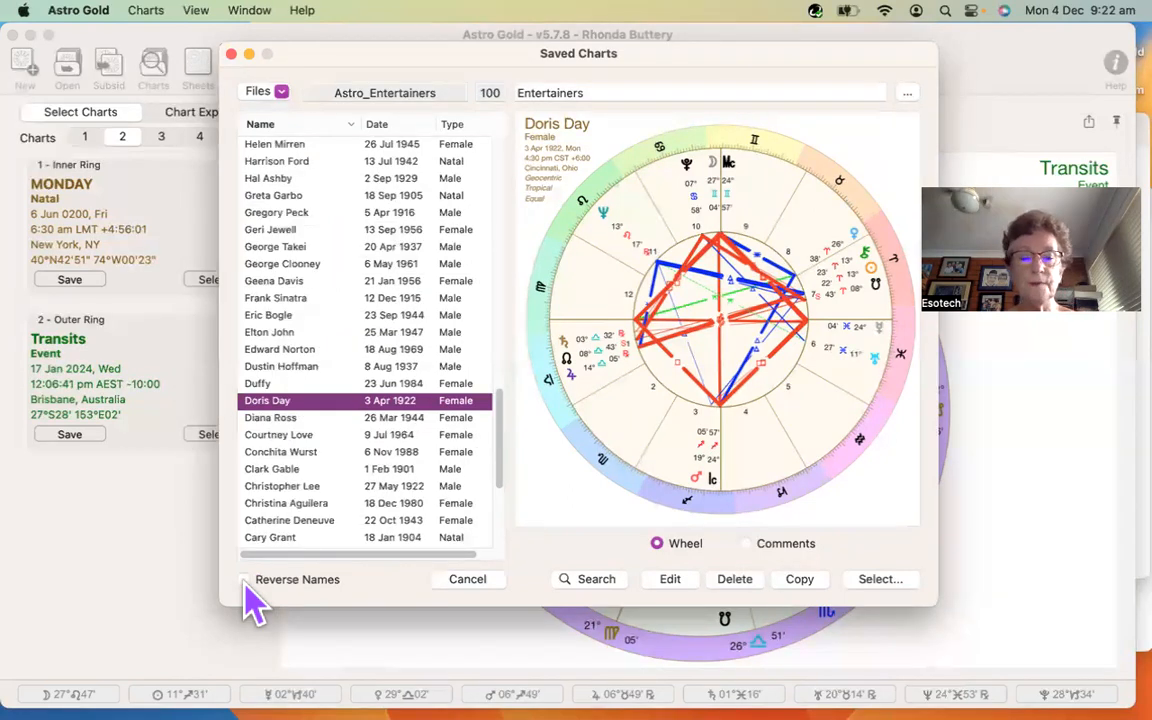
- Open the chart search, look over the chart details criteria, and set the first condition to Venus is Stationary
{"action": "left_click", "coordinate": [596, 580]}
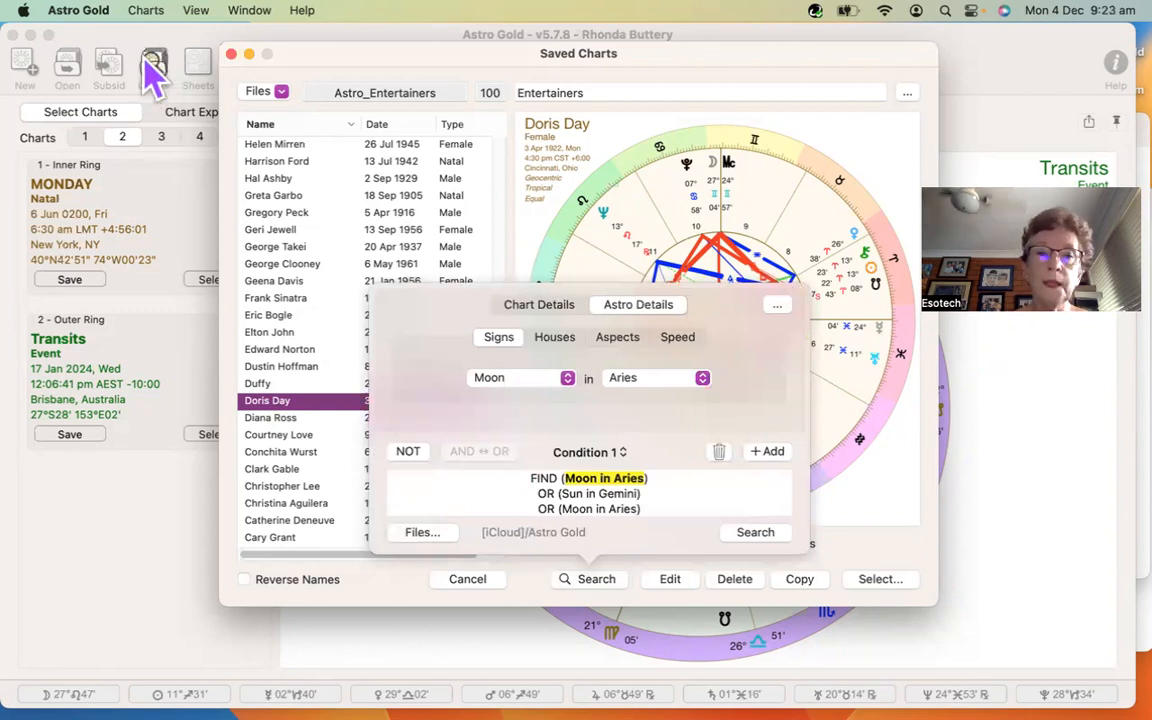
{"action": "left_click", "coordinate": [544, 310]}
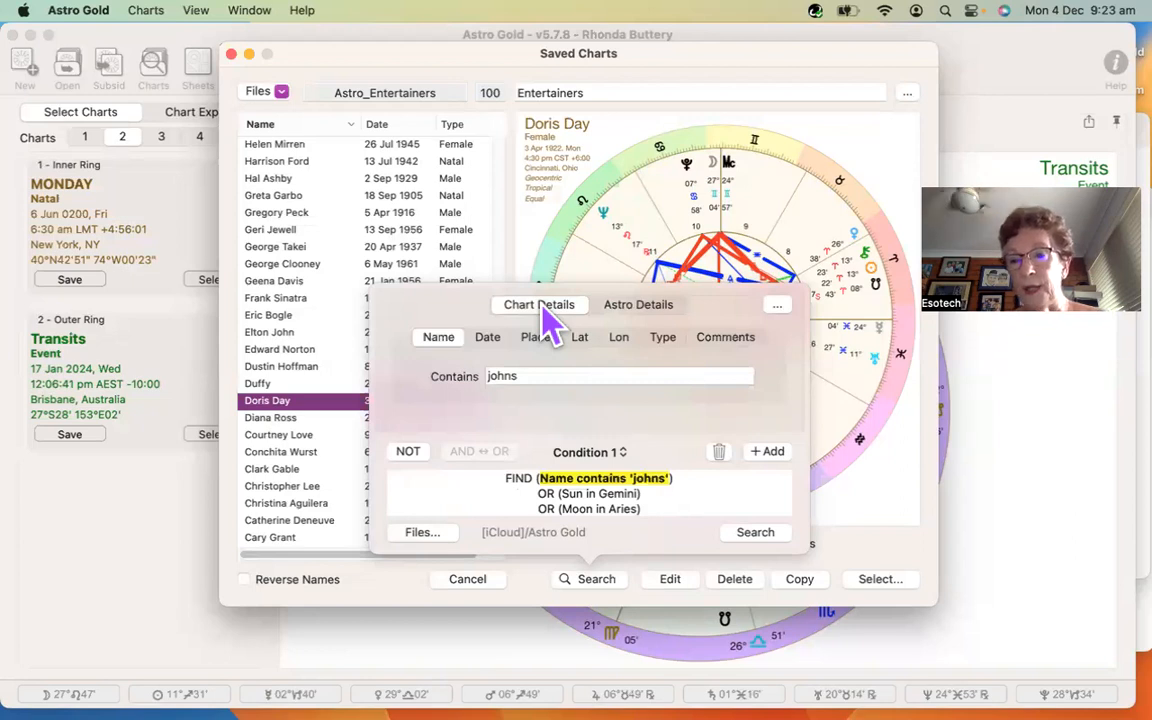
{"action": "left_click", "coordinate": [640, 306]}
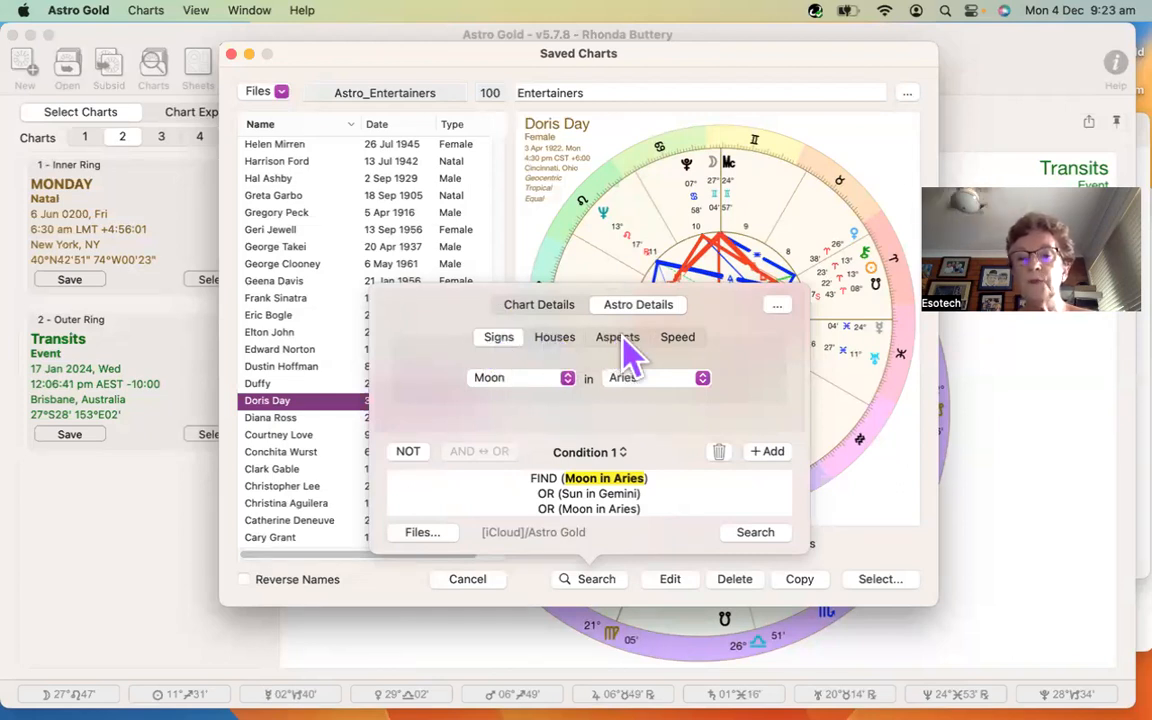
{"action": "left_click", "coordinate": [680, 340]}
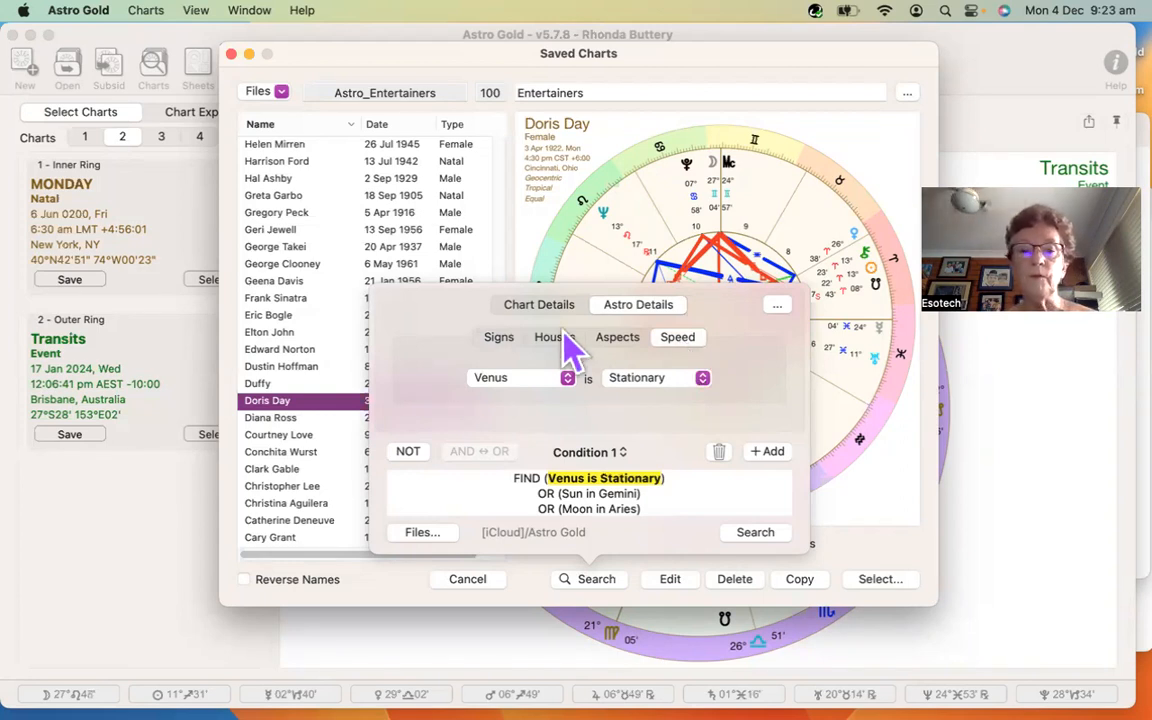
- Add two search conditions, set the last one to Mercury in Pisces, and delete the fourth condition, the duplicate Moon in Aries
{"action": "left_click", "coordinate": [768, 452]}
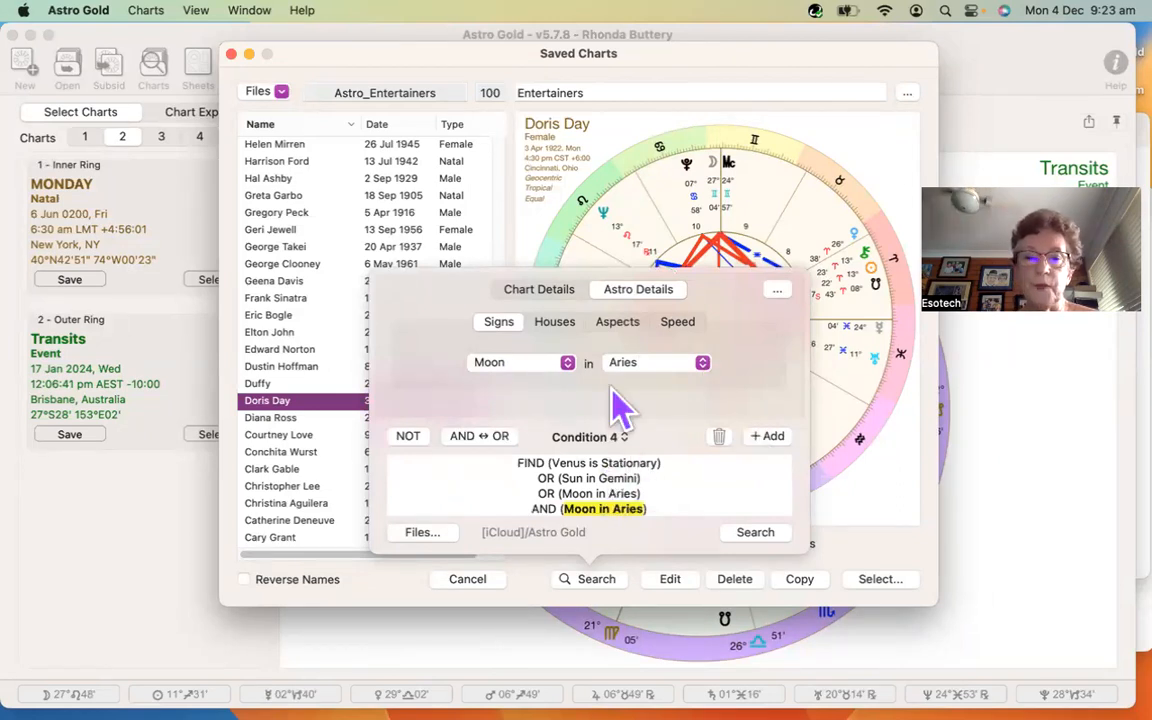
{"action": "left_click", "coordinate": [770, 440]}
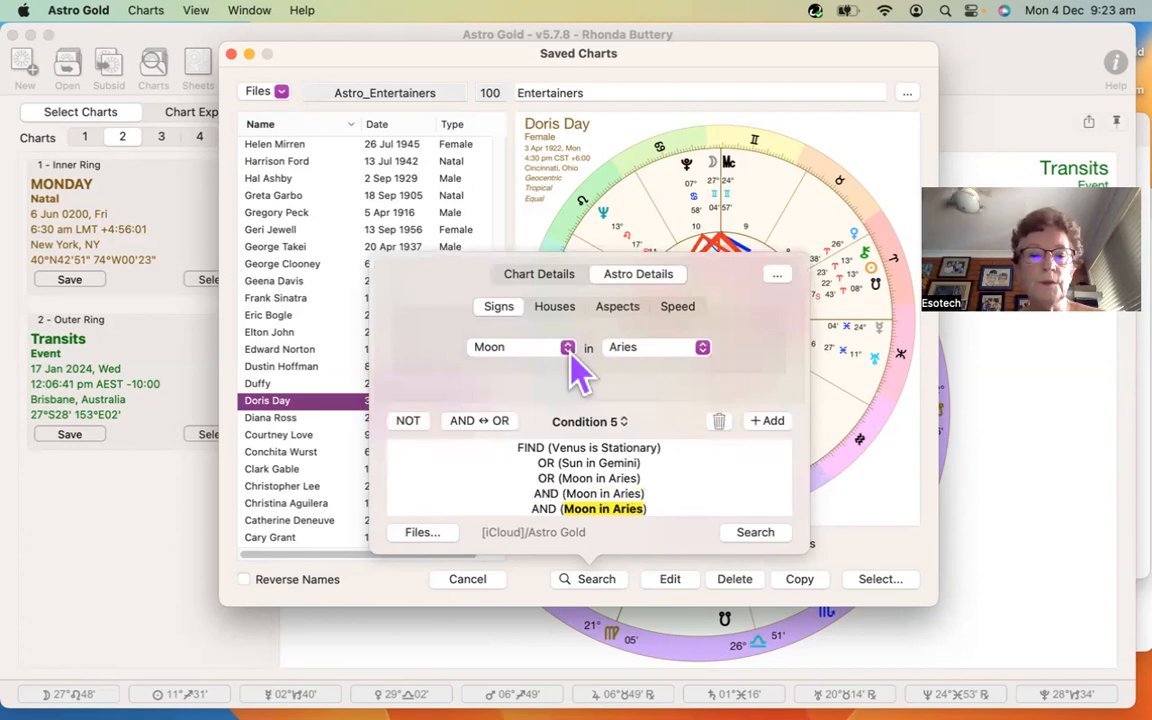
{"action": "left_click", "coordinate": [567, 349]}
{"action": "left_click", "coordinate": [510, 392]}
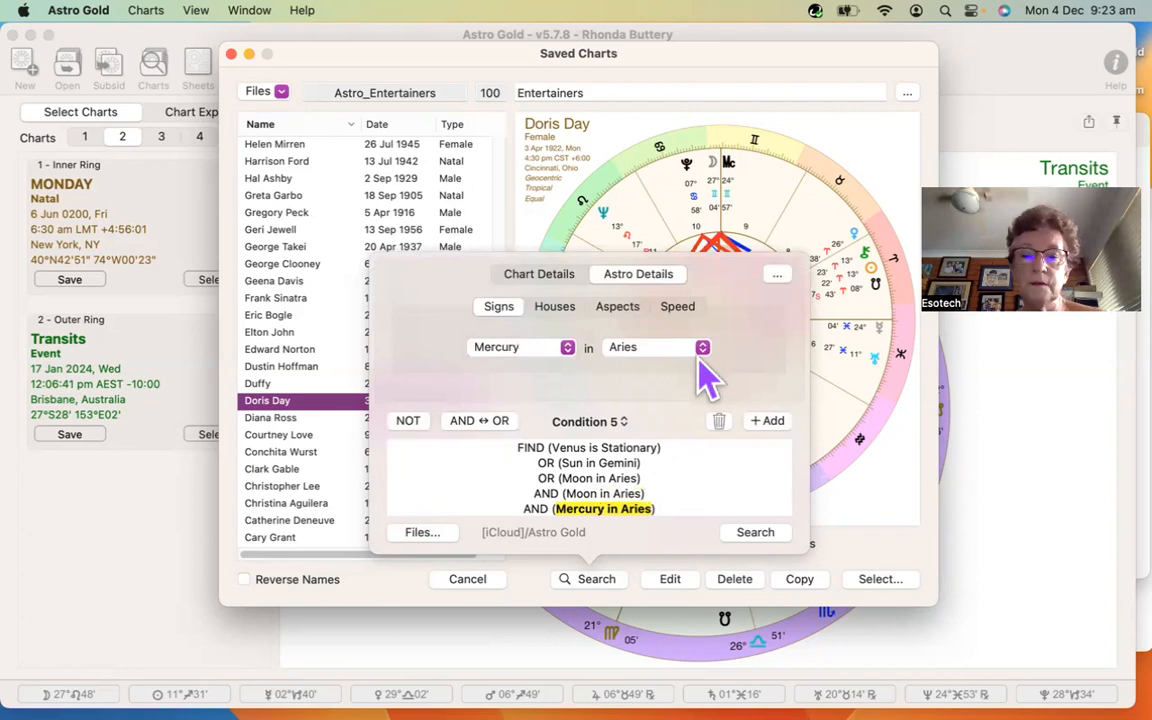
{"action": "left_click", "coordinate": [702, 352]}
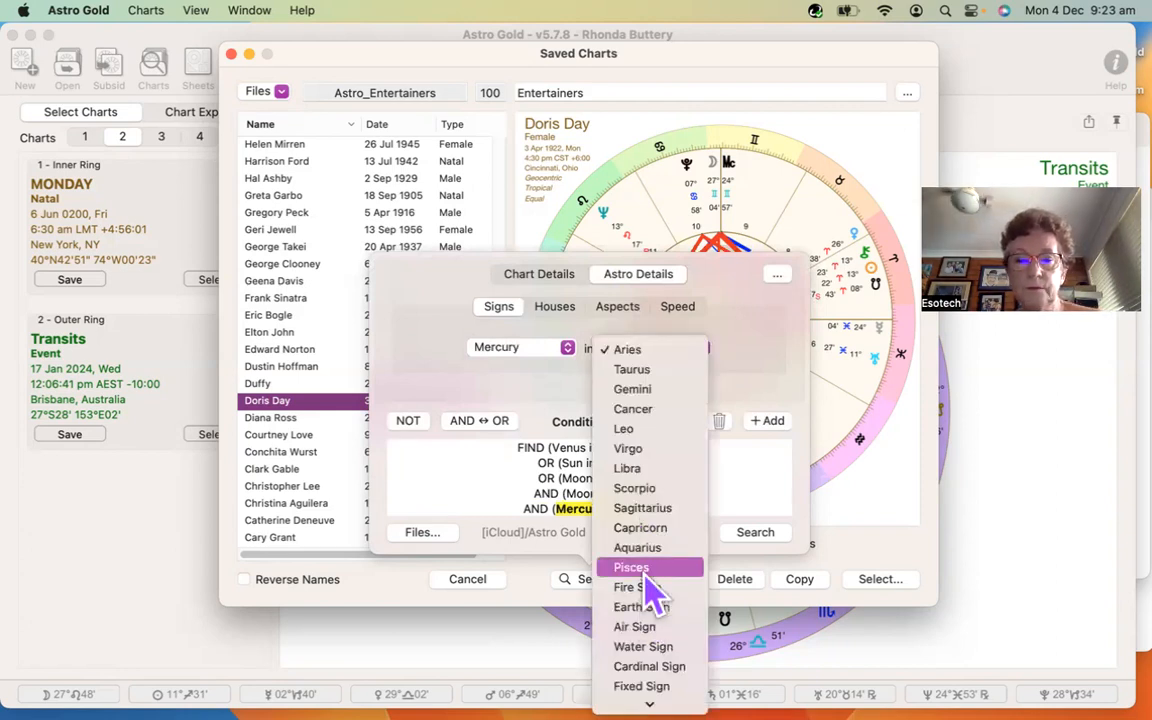
{"action": "left_click", "coordinate": [640, 570]}
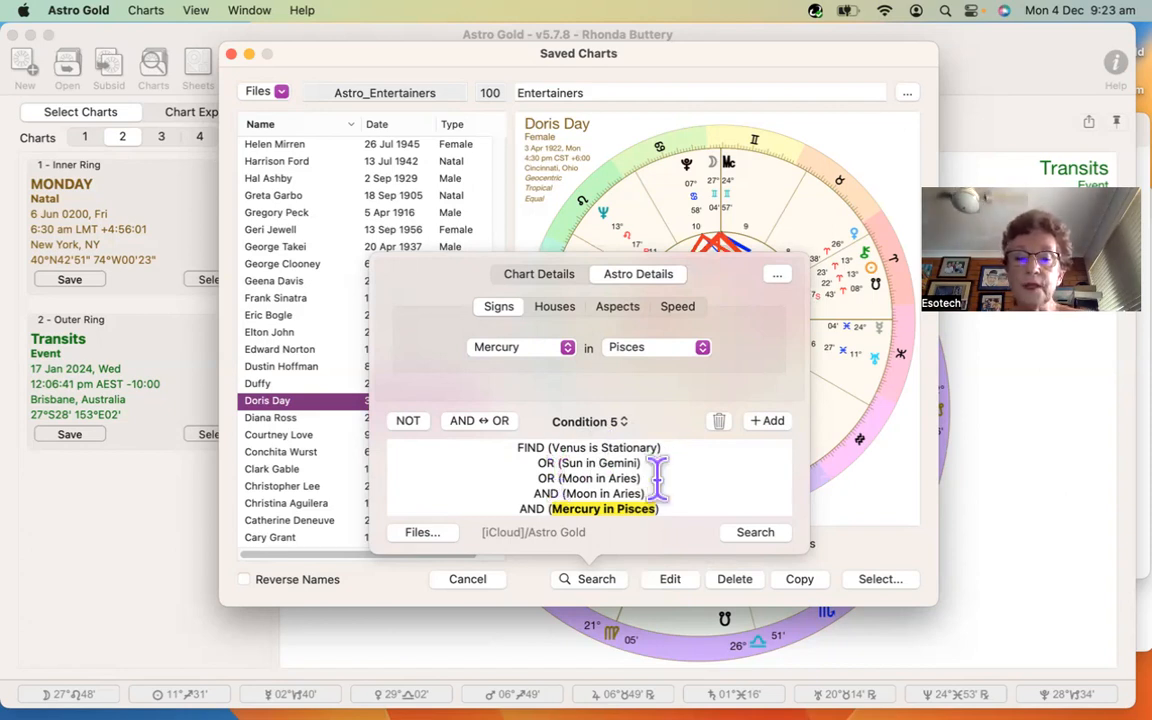
{"action": "left_click", "coordinate": [562, 493]}
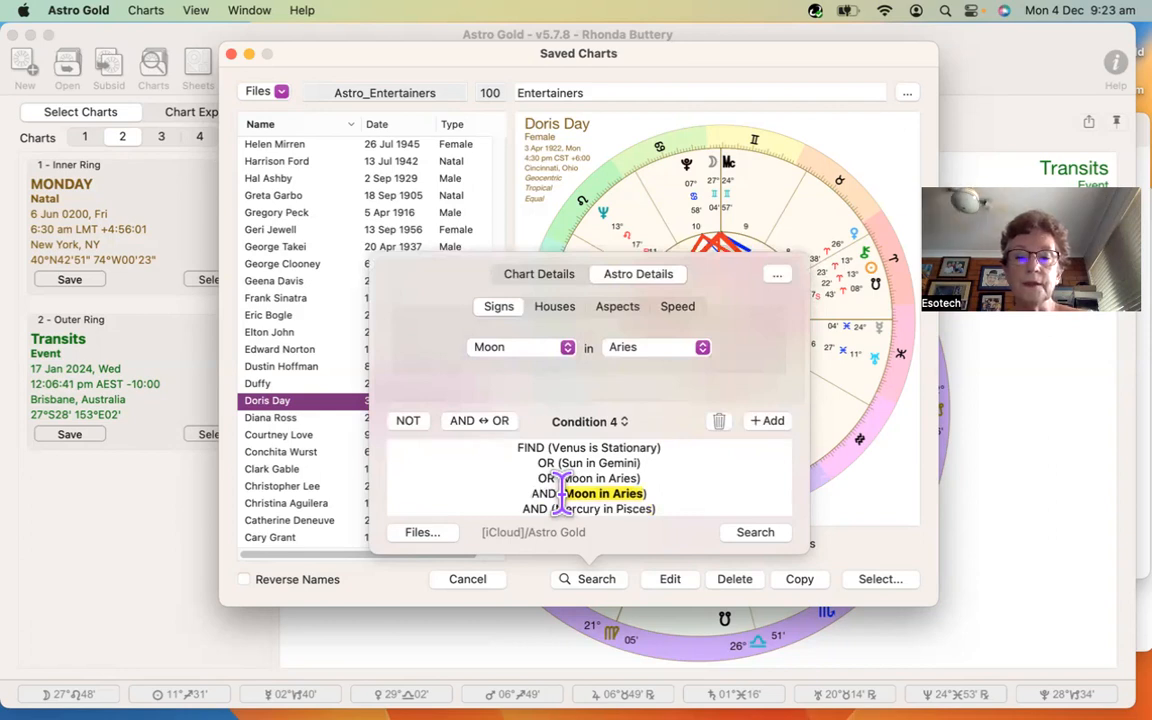
{"action": "left_click", "coordinate": [719, 421]}
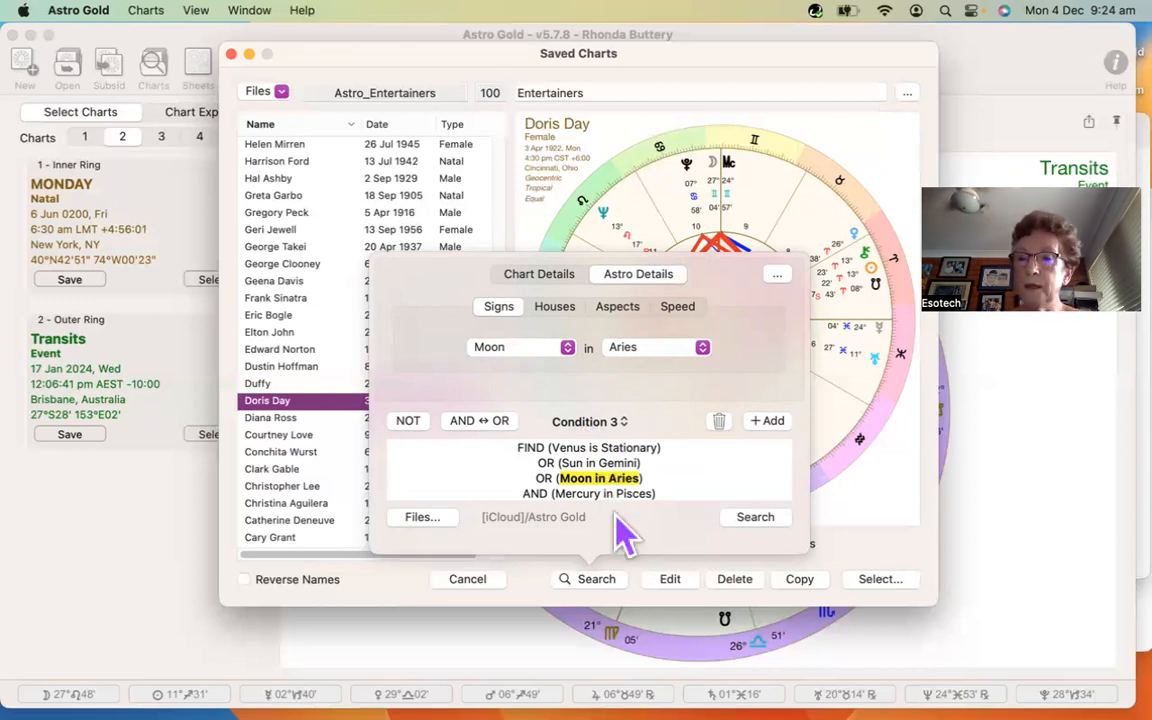
- Join the Mercury in Pisces condition with OR and choose the [iCloud]/Astro Gold folder as the search location
{"action": "left_click", "coordinate": [537, 492]}
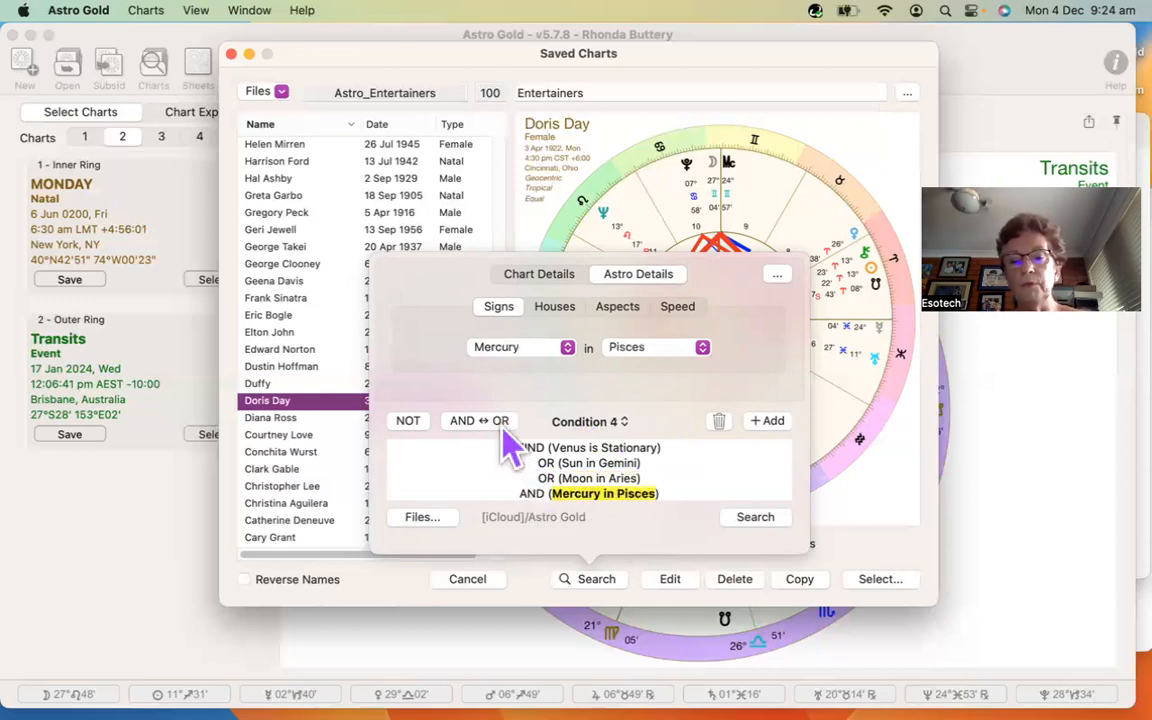
{"action": "left_click", "coordinate": [503, 428]}
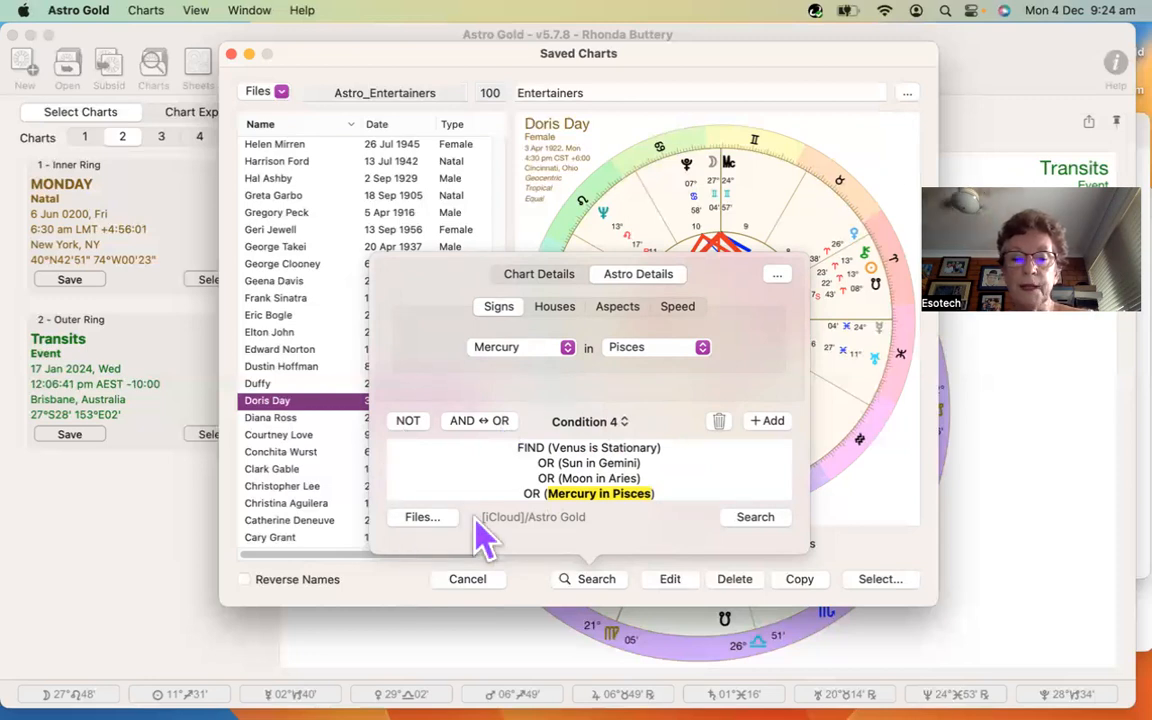
{"action": "left_click", "coordinate": [424, 517]}
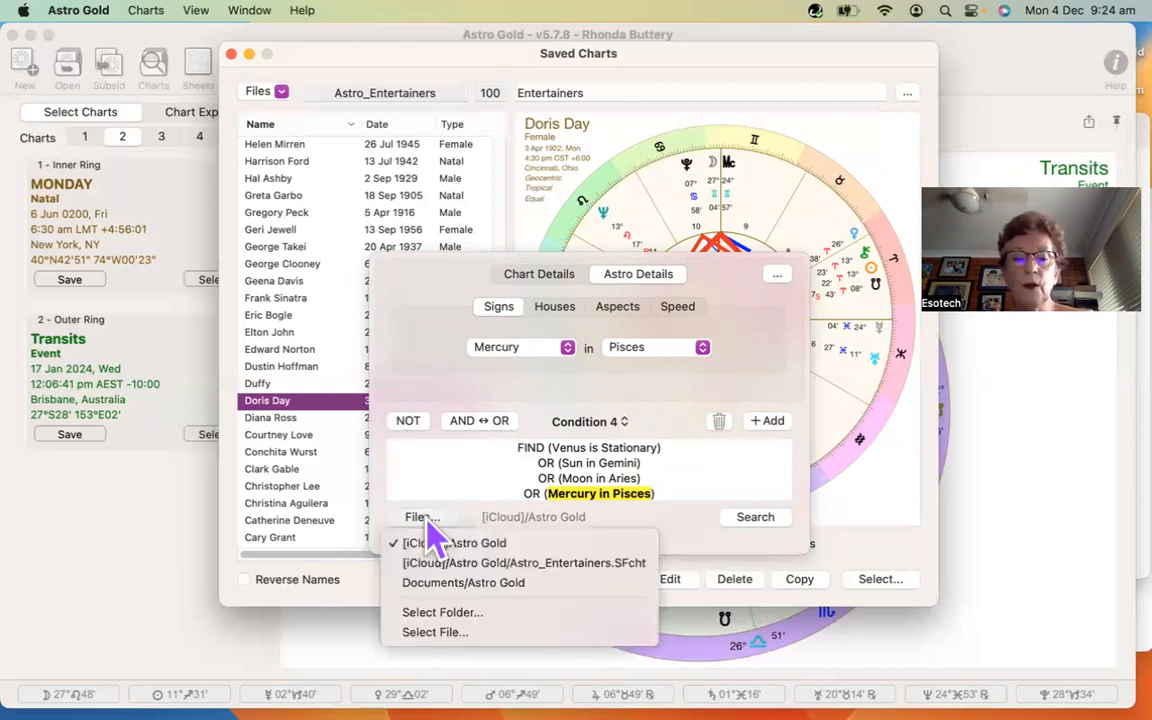
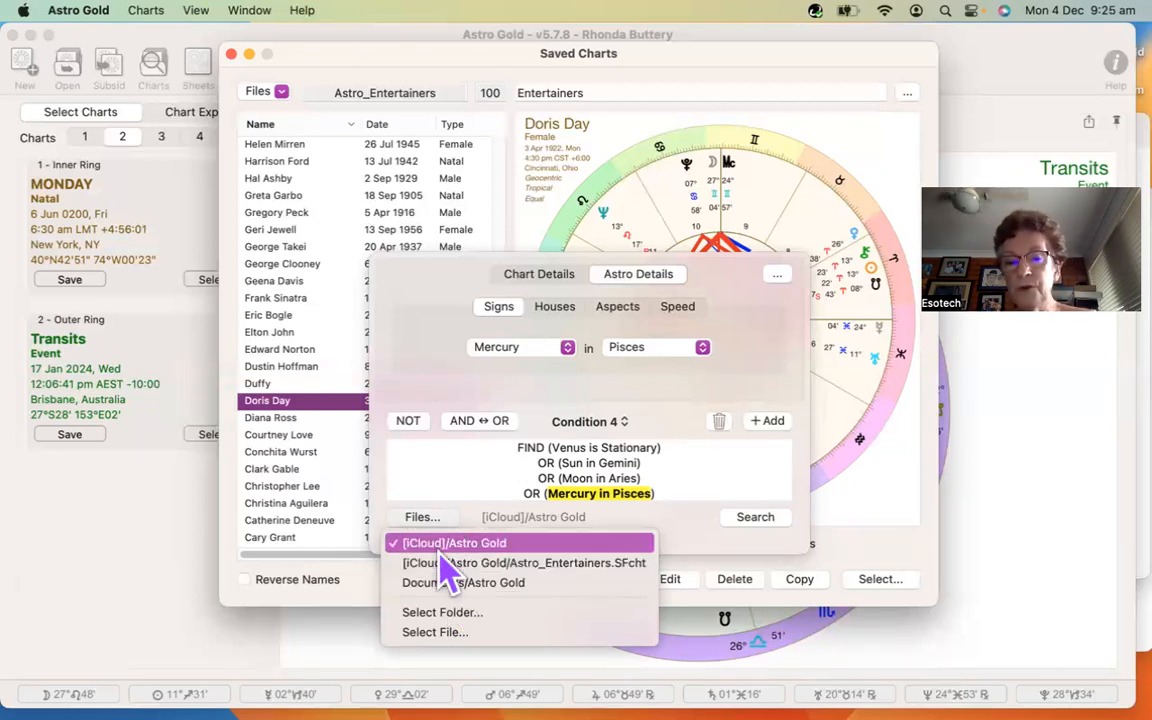
{"action": "left_click", "coordinate": [441, 548]}
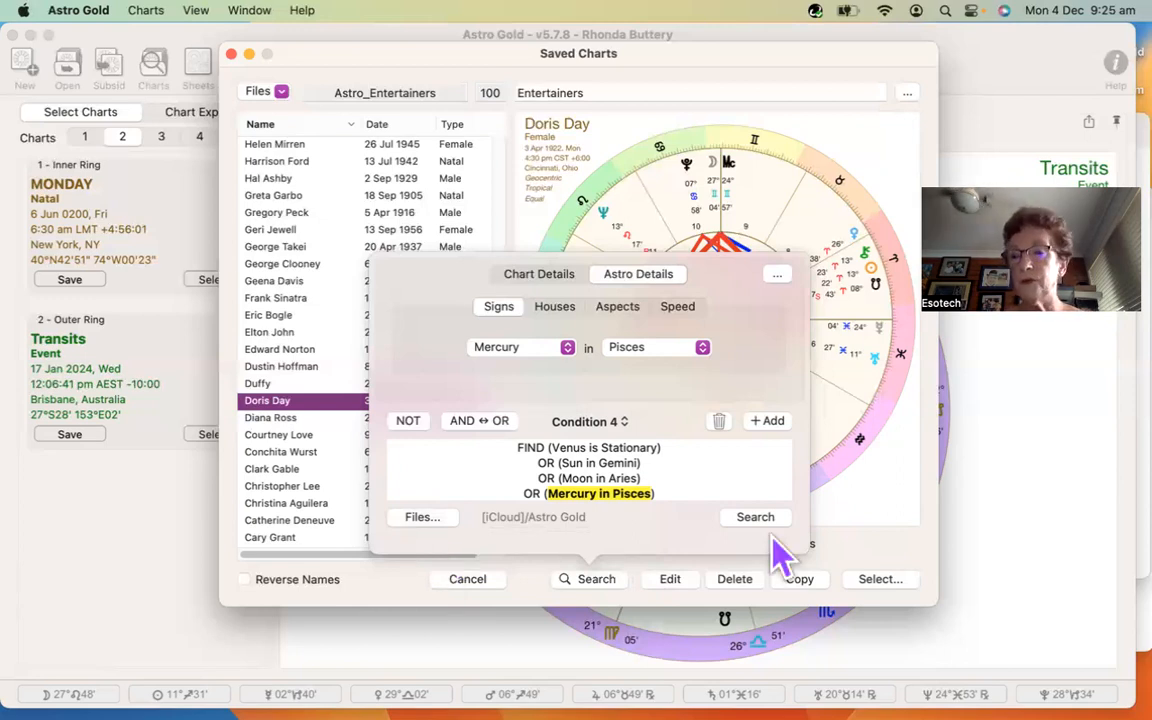
- Switch the Sun in Gemini and Moon in Aries conditions from OR to AND
{"action": "left_click", "coordinate": [609, 462]}
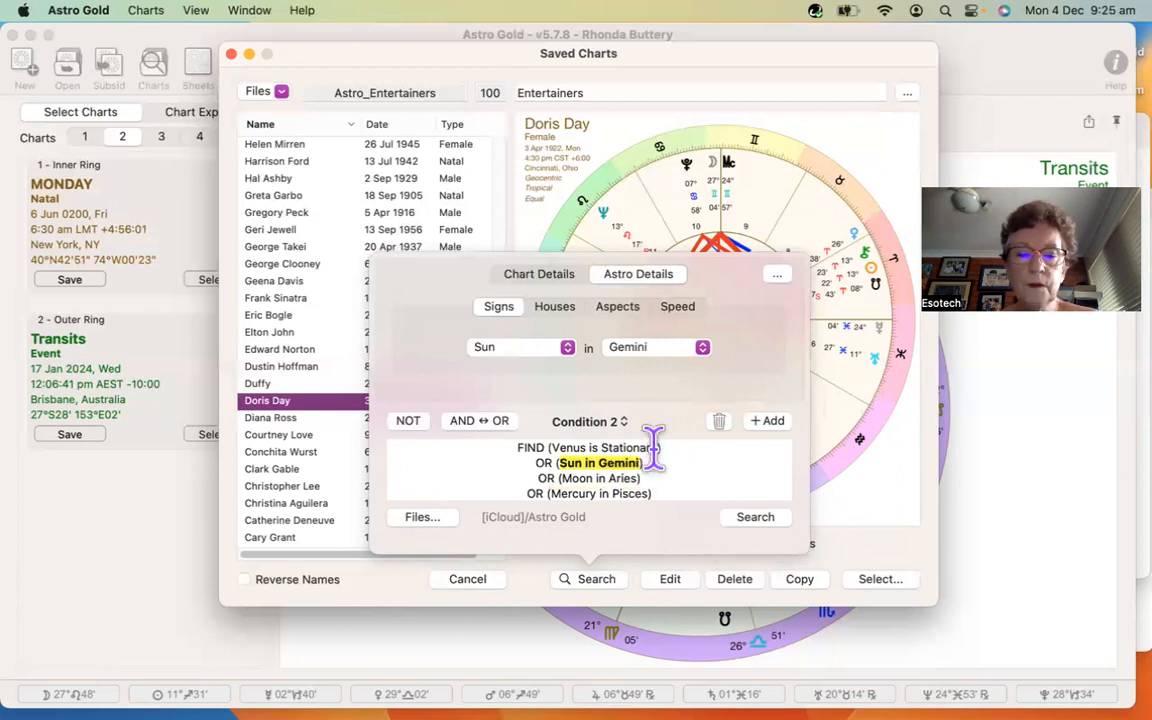
{"action": "left_click", "coordinate": [474, 421]}
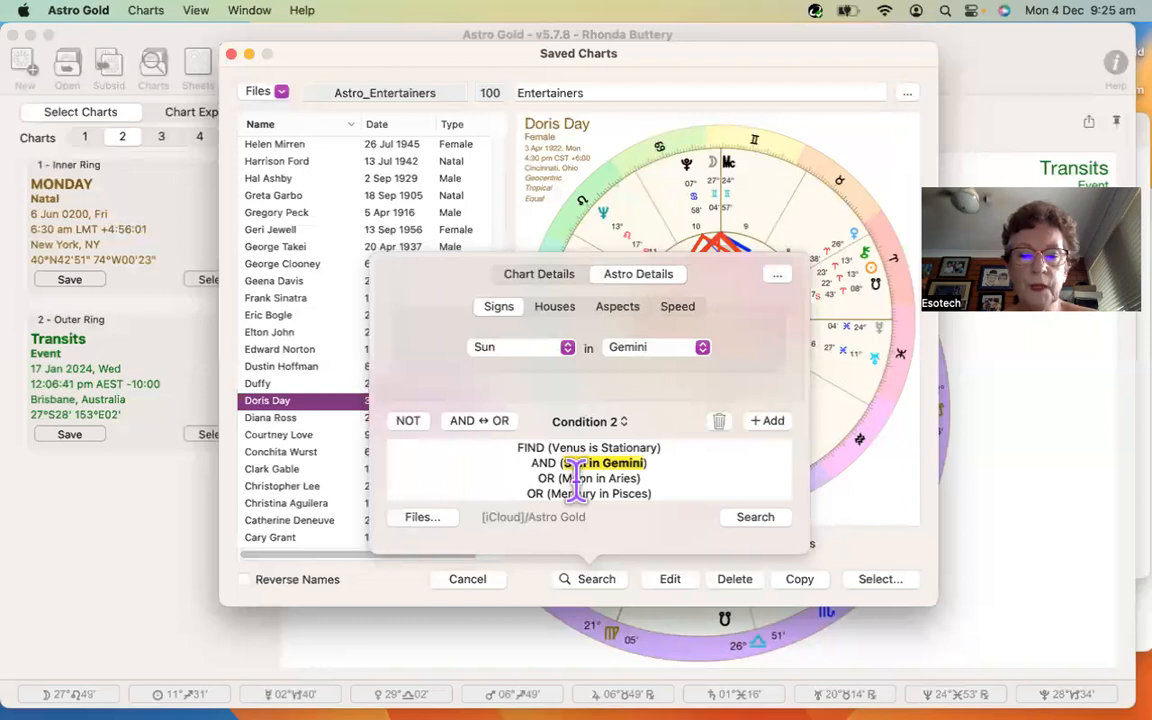
{"action": "left_click", "coordinate": [577, 478]}
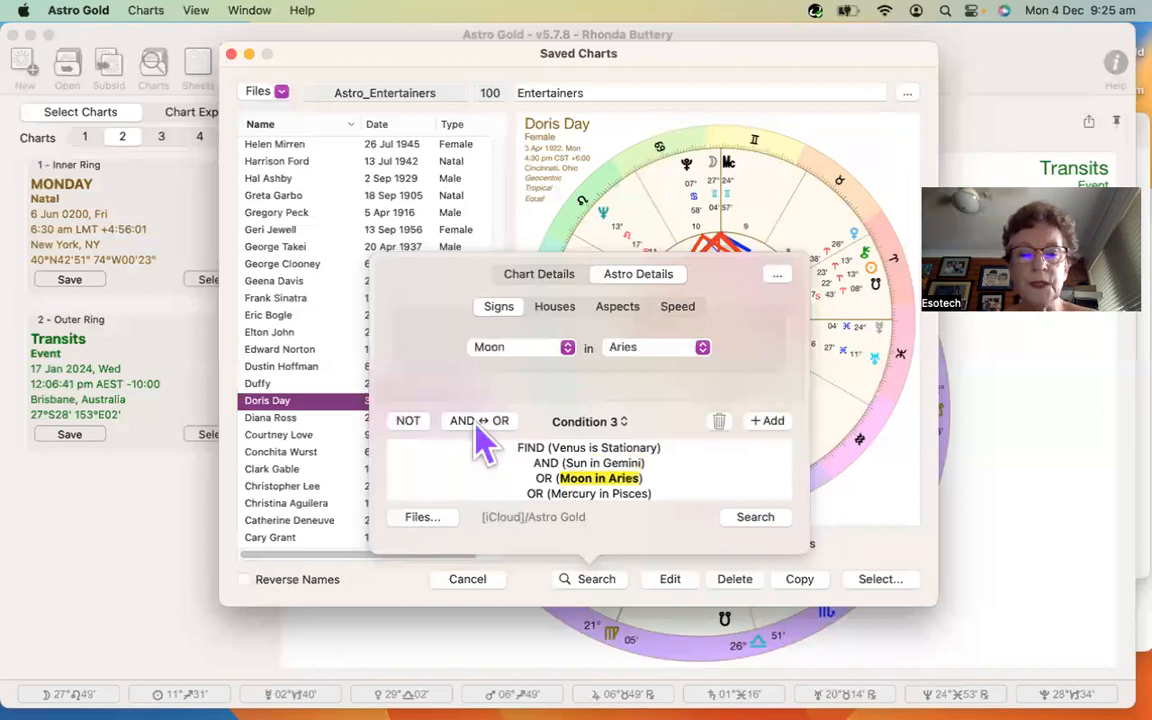
{"action": "left_click", "coordinate": [477, 424]}
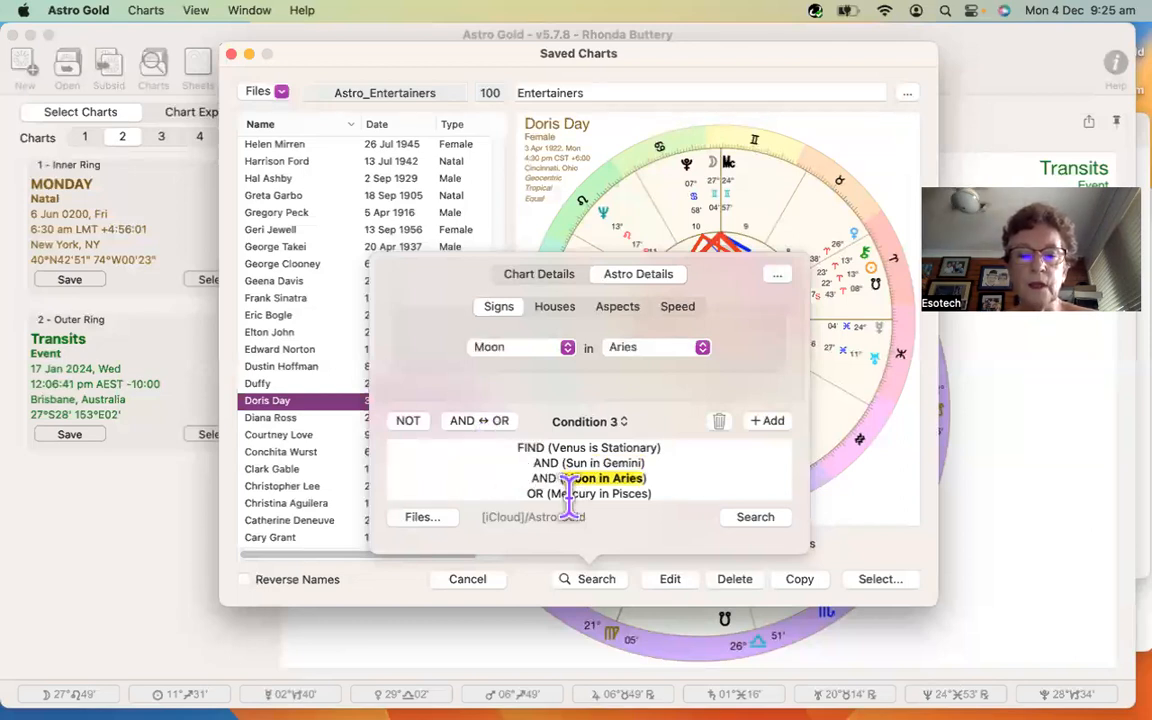
{"action": "left_click", "coordinate": [569, 494]}
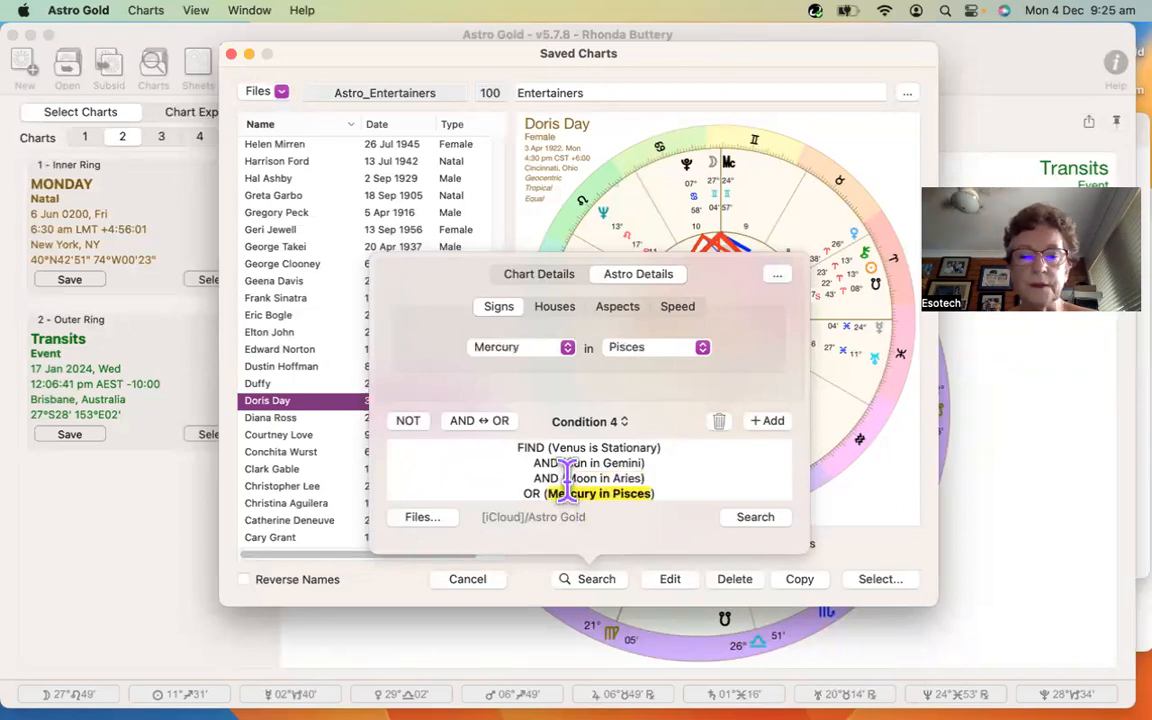
- Delete the Moon in Aries and Sun in Gemini conditions from the search
{"action": "left_click", "coordinate": [567, 478]}
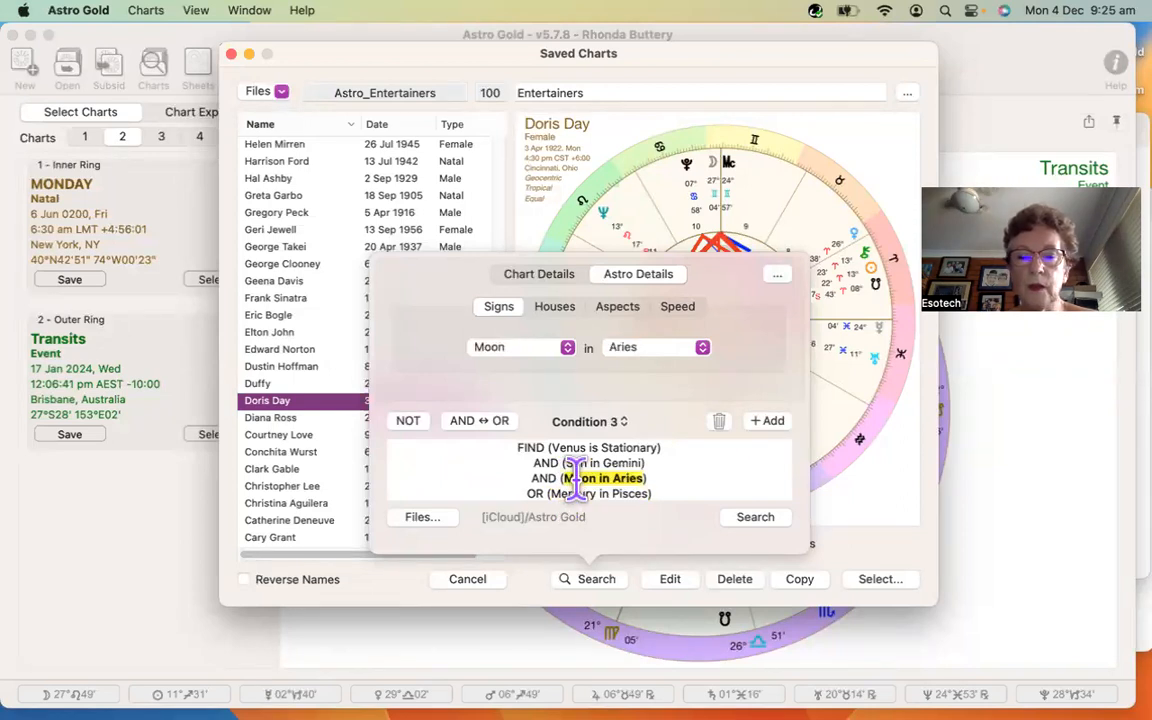
{"action": "left_click", "coordinate": [718, 422]}
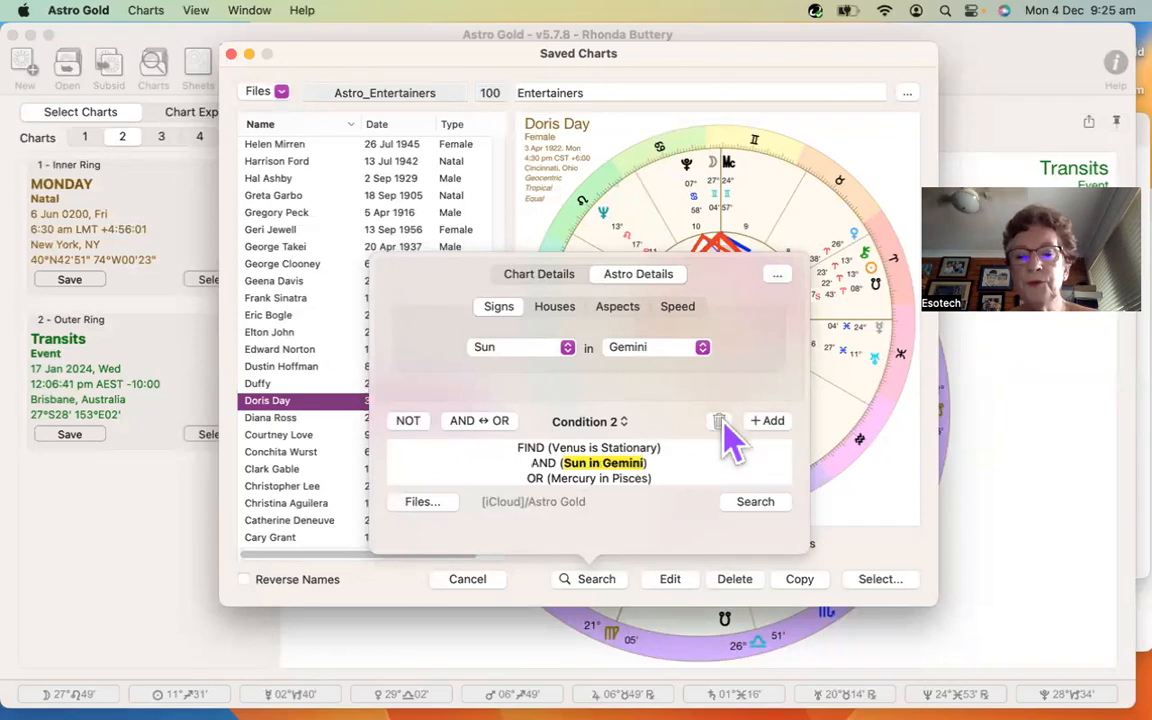
{"action": "left_click", "coordinate": [718, 422]}
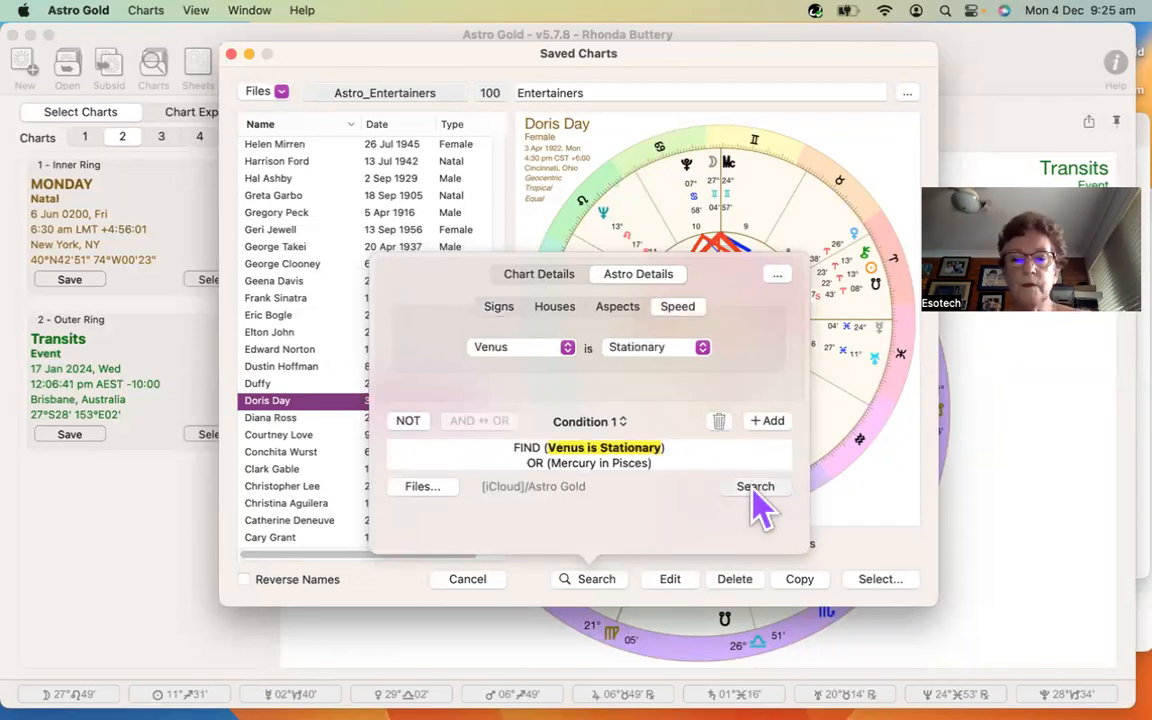
- Search the charts for Venus is Stationary AND Mercury in Pisces, stop the search early, and select Rue McClanahan's chart
{"action": "left_click", "coordinate": [755, 487]}
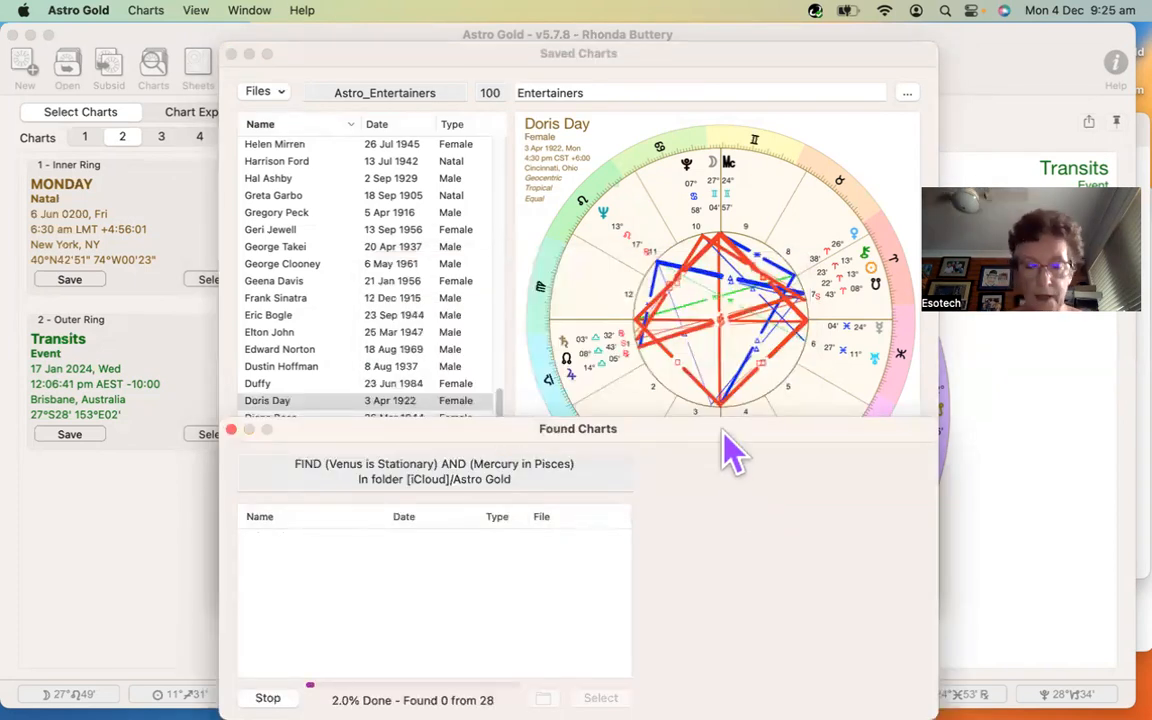
{"action": "left_click_drag", "start_coordinate": [725, 430], "coordinate": [711, 217]}
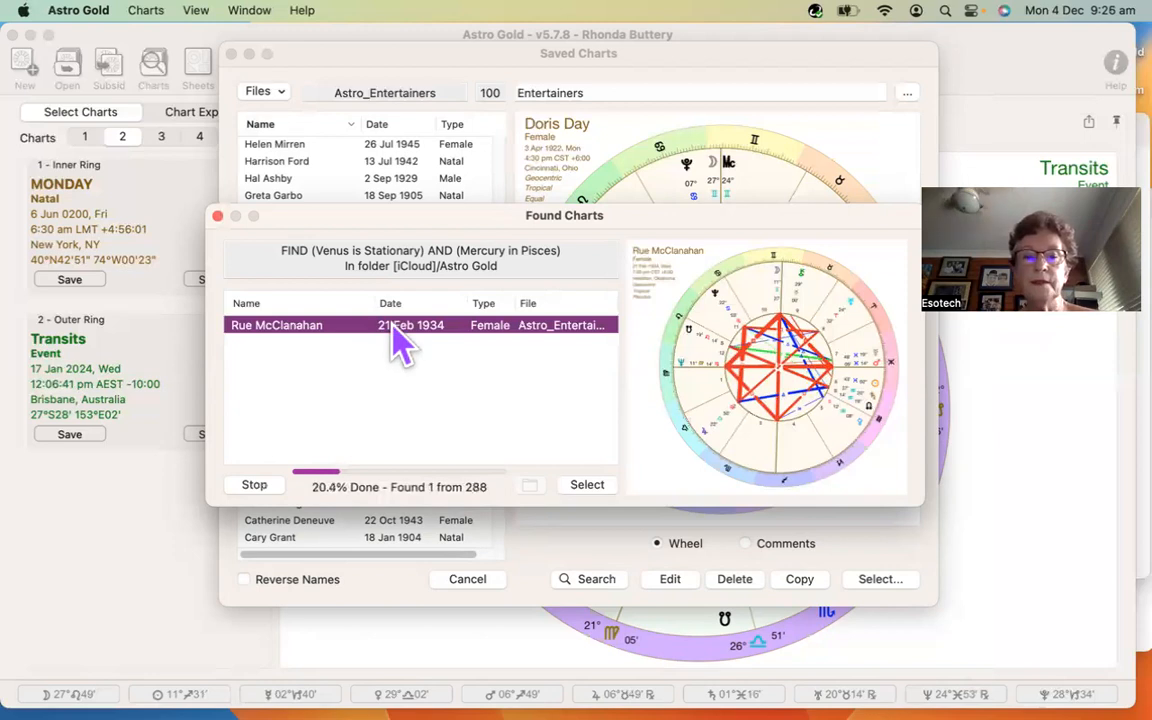
{"action": "left_click", "coordinate": [260, 488]}
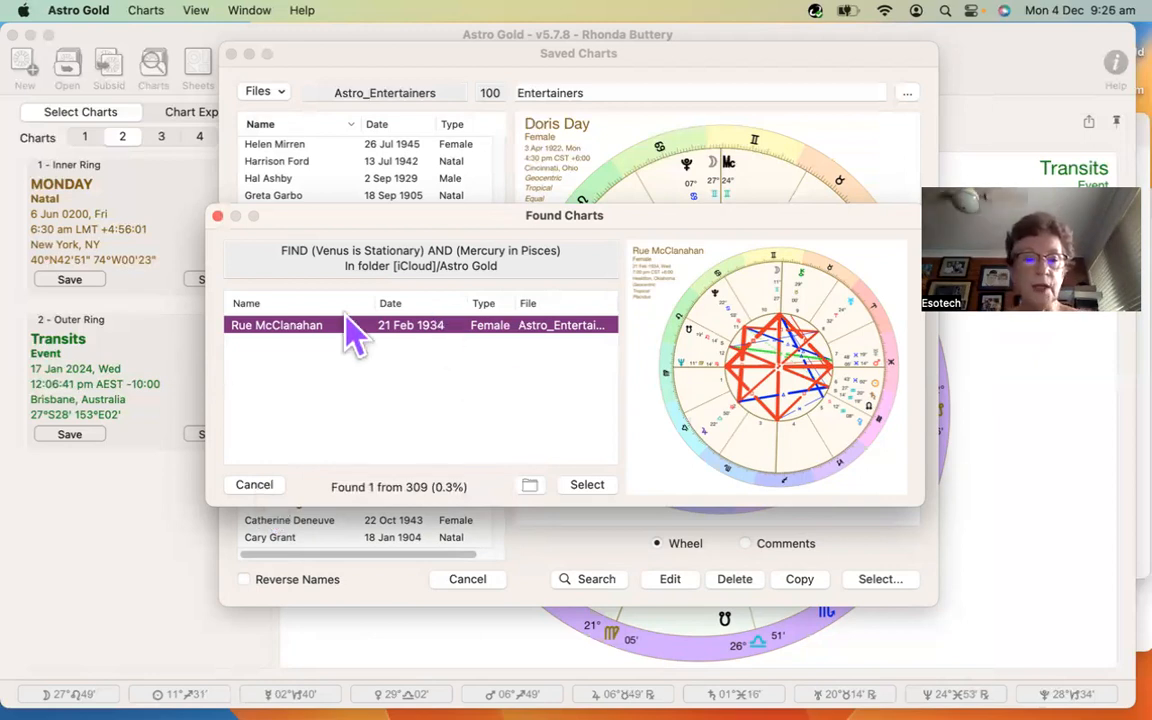
{"action": "left_click", "coordinate": [590, 487]}
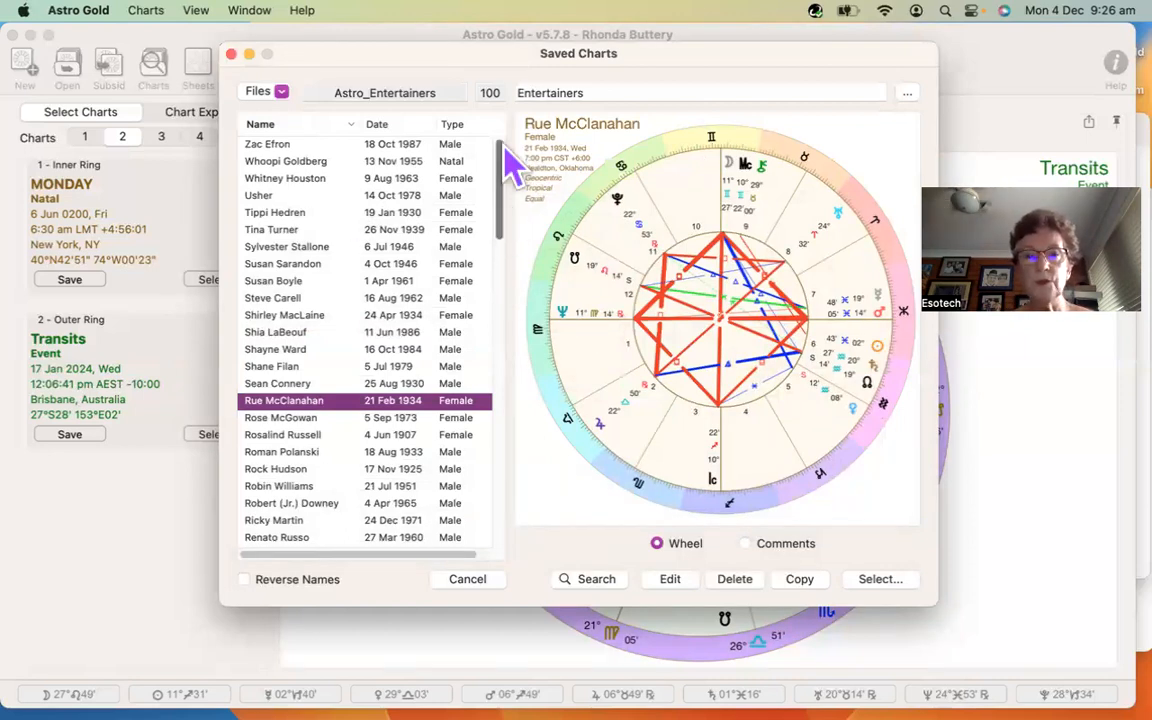
- Open Rue McClanahan's chart for editing to review its birth data and comments, and cancel without changing anything
{"action": "left_click", "coordinate": [672, 581]}
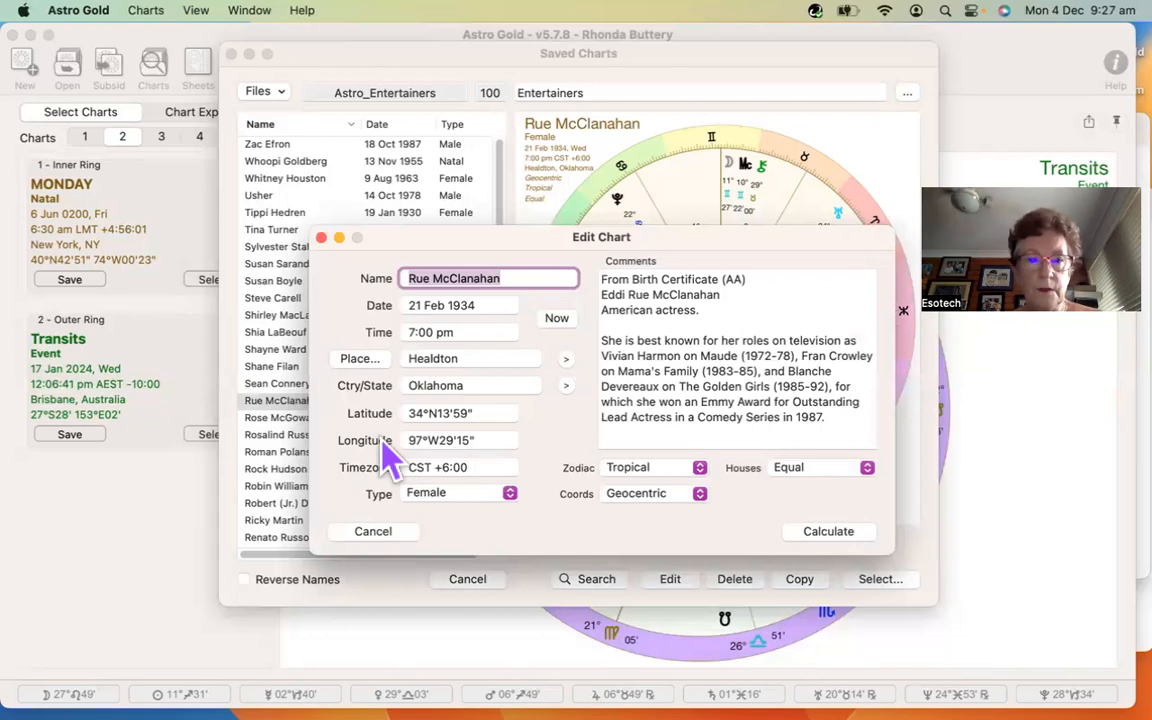
{"action": "left_click", "coordinate": [376, 532]}
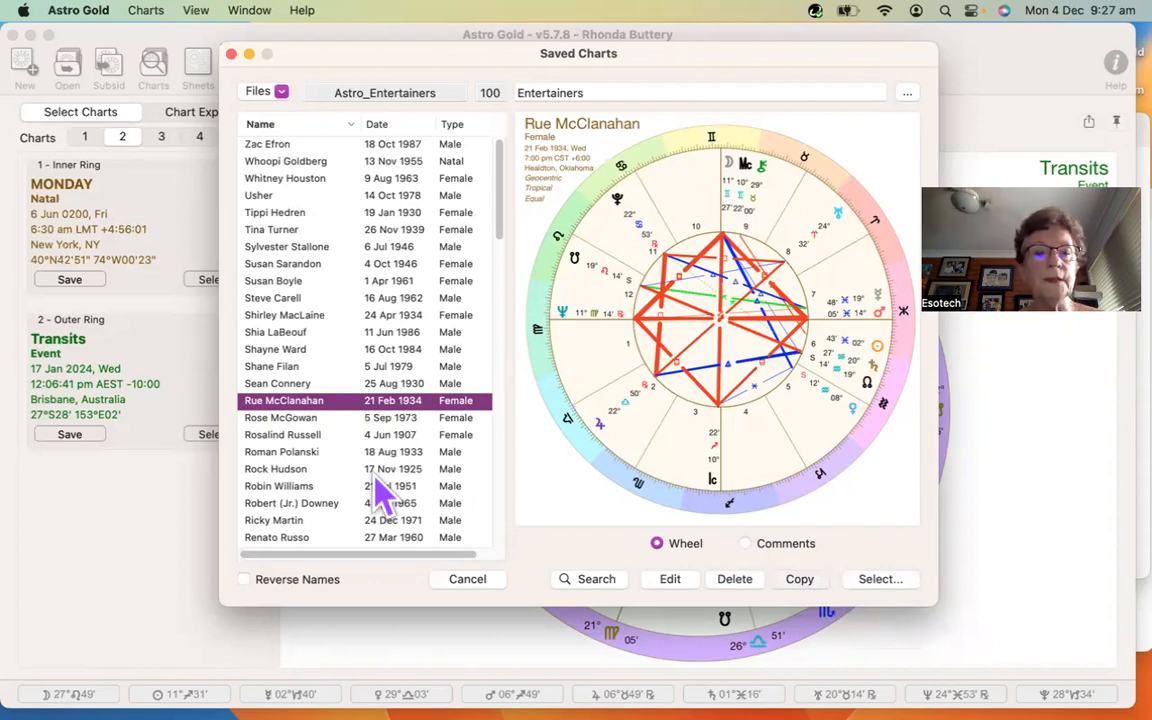
- Select the non-adjacent charts of Zac Efron, Tippi Hedren, Steve Carell and Rose McGowan together
{"action": "left_click", "coordinate": [268, 152]}
{"action": "left_click", "coordinate": [268, 145]}
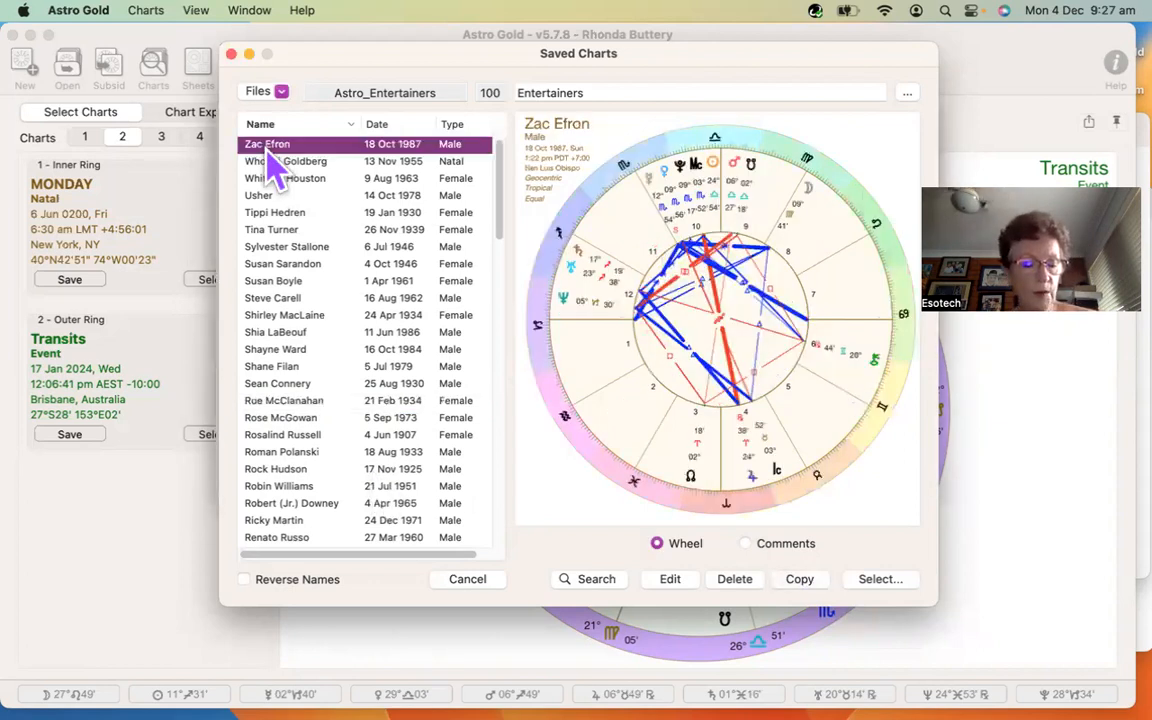
{"action": "left_click", "coordinate": [270, 213], "text": "super"}
{"action": "left_click", "coordinate": [274, 299], "text": "super"}
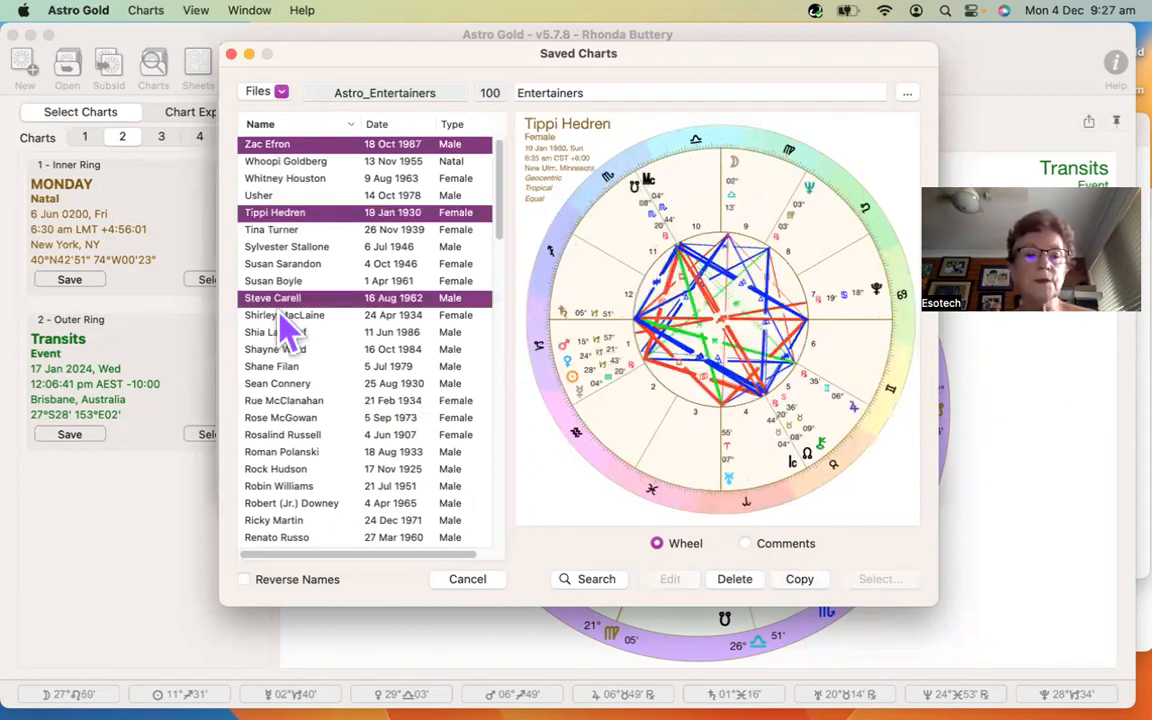
{"action": "left_click", "coordinate": [275, 418], "text": "super"}
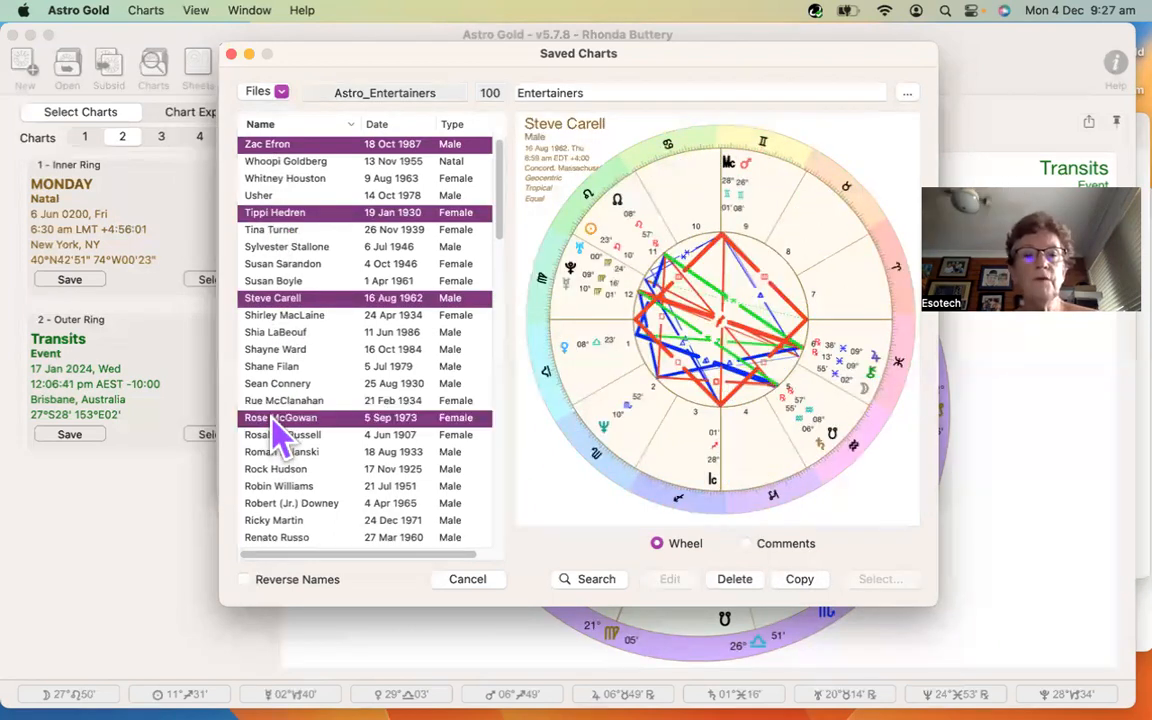
- Select the continuous range of charts from Zac Efron to Shirley MacLaine
{"action": "left_click", "coordinate": [270, 145]}
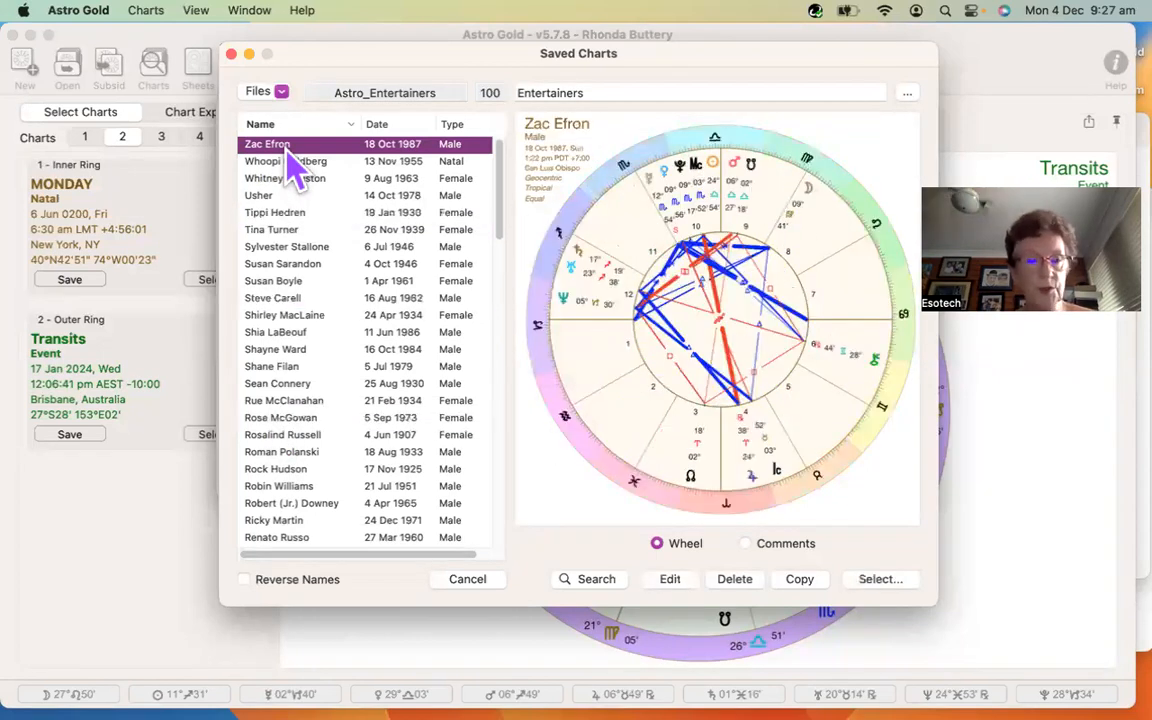
{"action": "left_click", "coordinate": [294, 316], "text": "shift"}
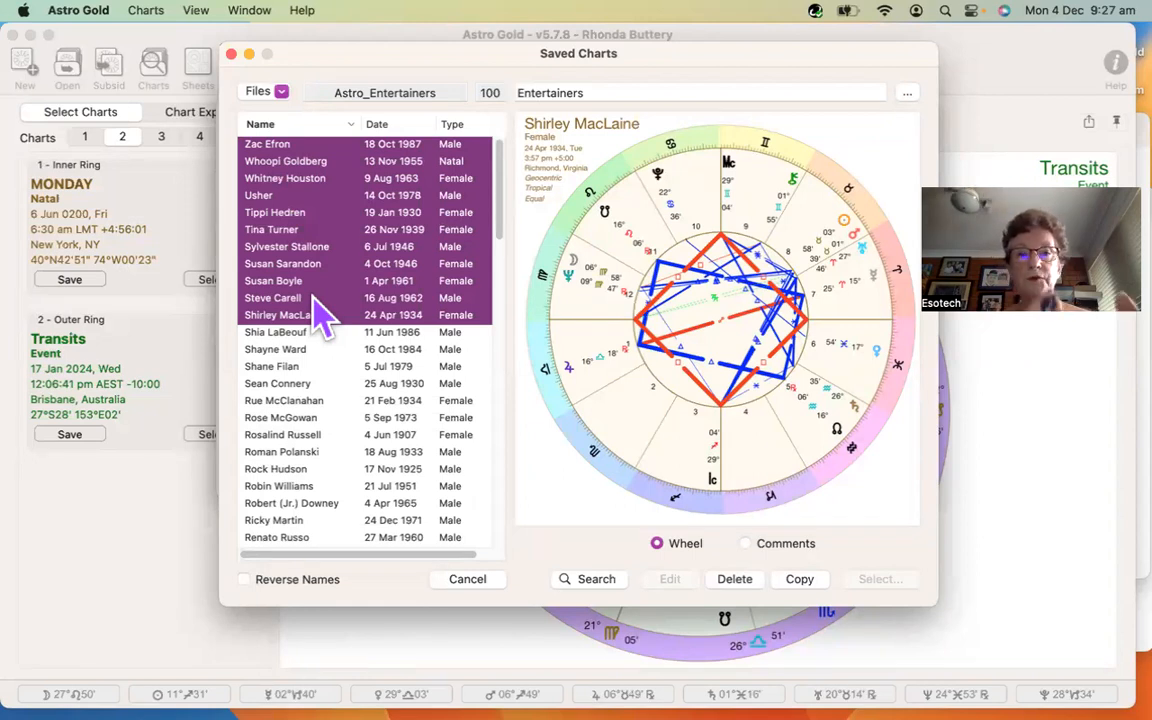
- Copy the selected range of charts from Zac Efron to Shirley MacLaine into the _Thursday.SFcht chart file
{"action": "left_click", "coordinate": [799, 580]}
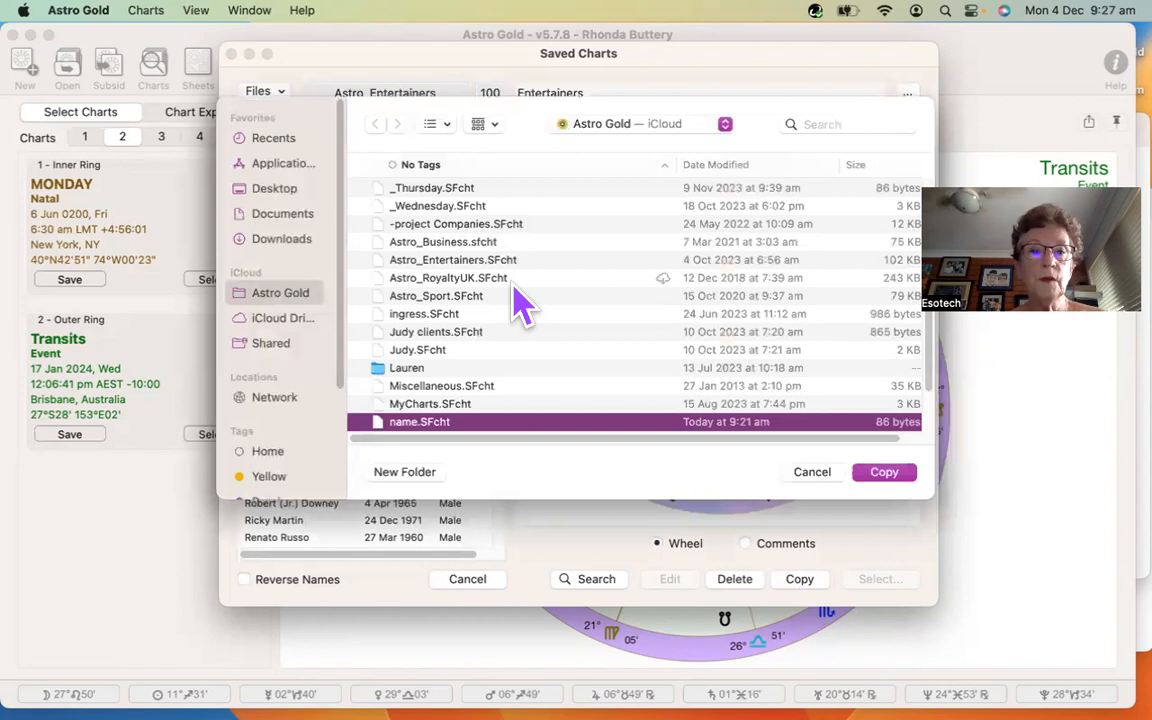
{"action": "left_click", "coordinate": [426, 190]}
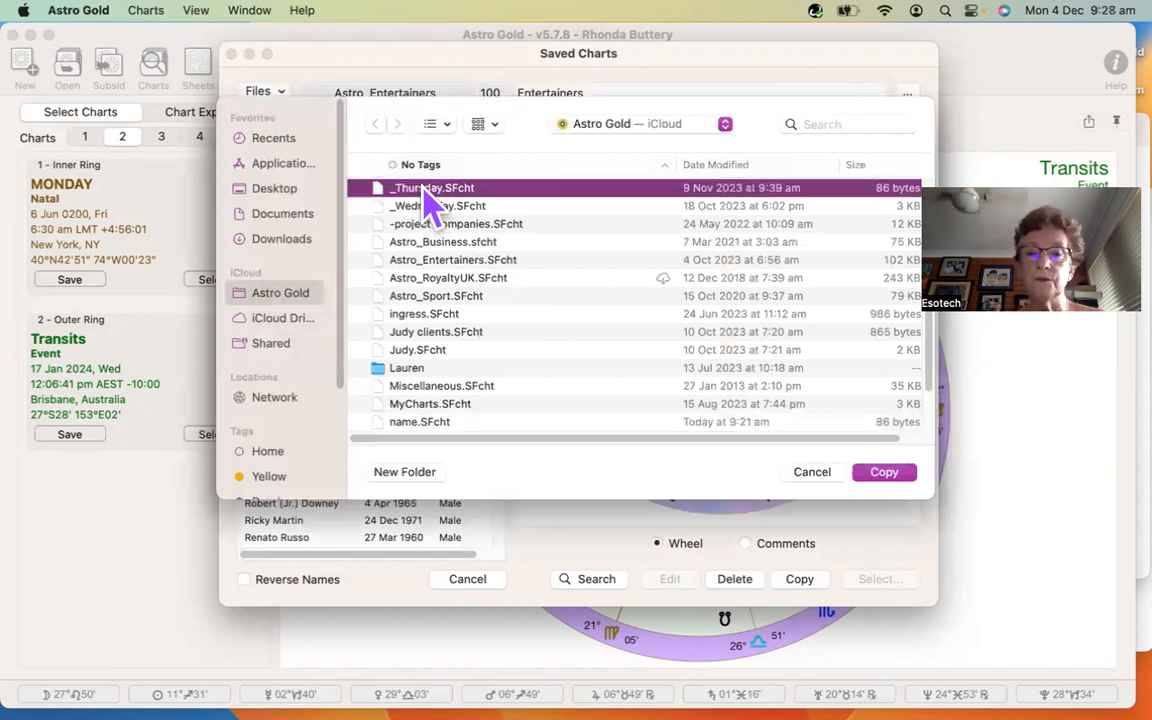
{"action": "left_click", "coordinate": [884, 472]}
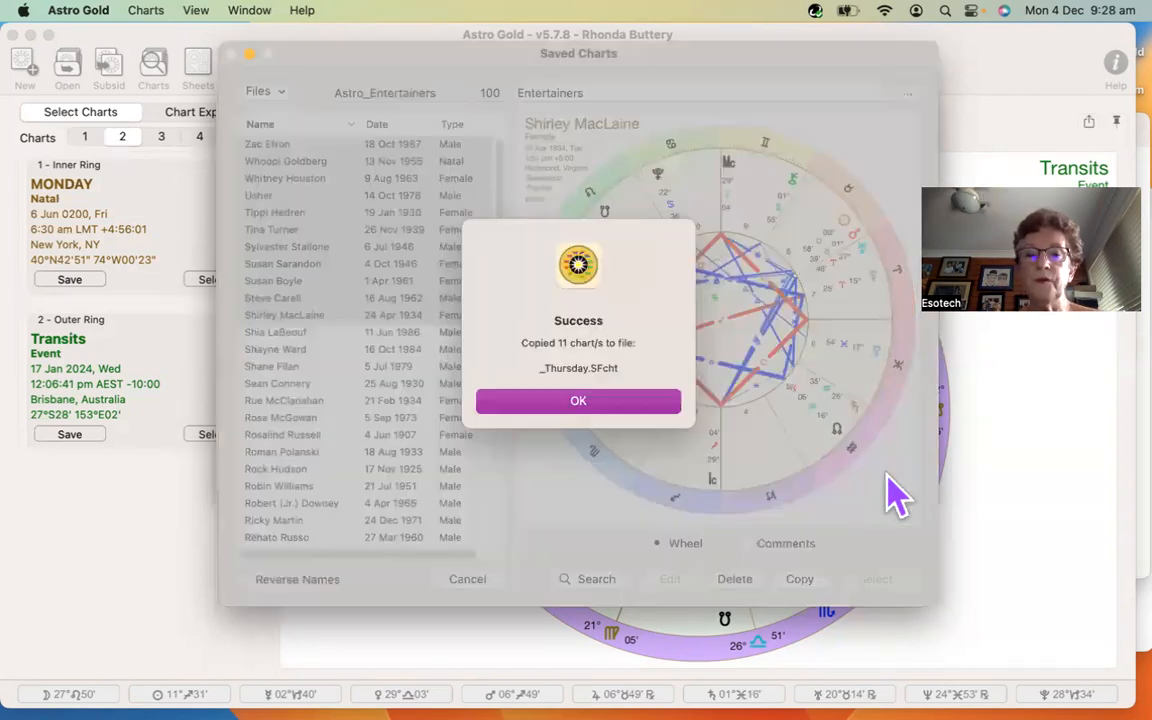
{"action": "left_click", "coordinate": [585, 402]}
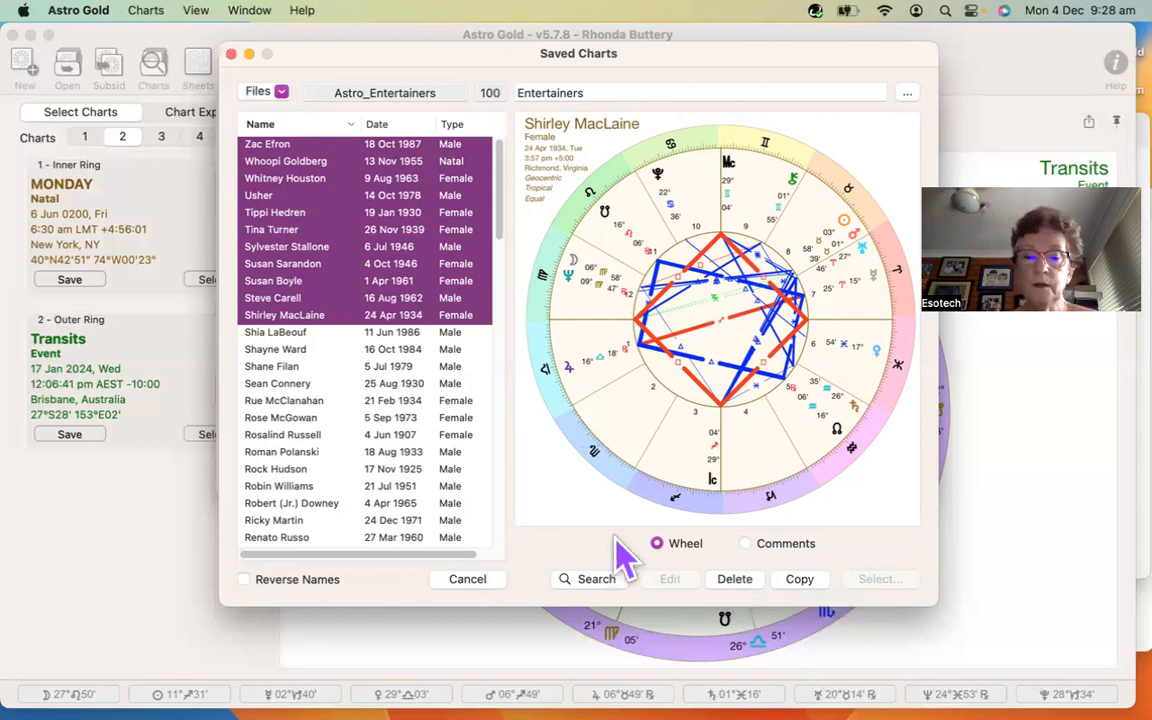
- Select Shayne Ward's chart and sort the saved charts by name in both directions, finishing with the earliest date first
{"action": "left_click", "coordinate": [277, 355]}
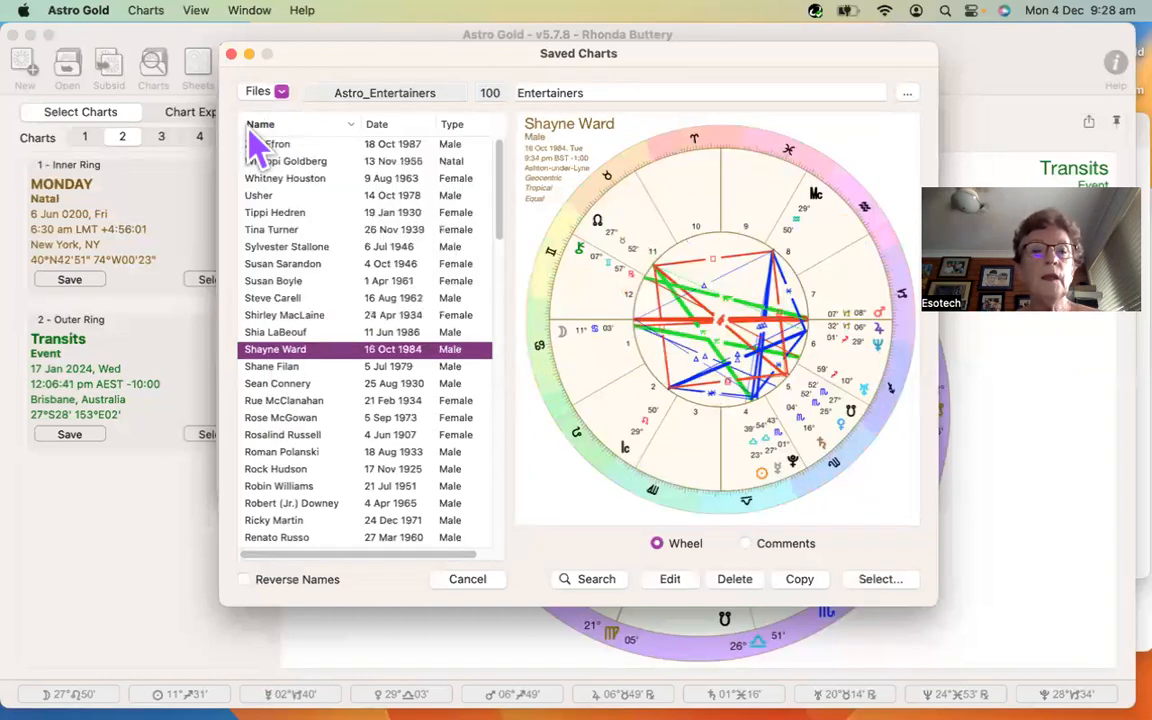
{"action": "left_click", "coordinate": [350, 127]}
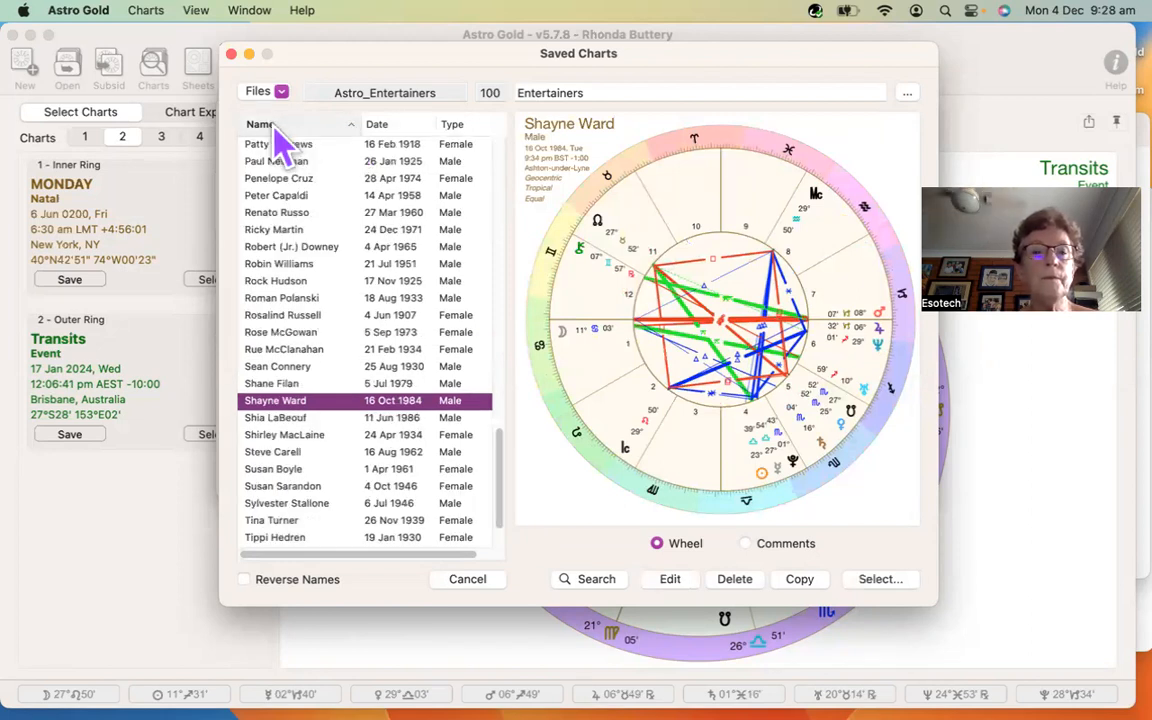
{"action": "left_click", "coordinate": [300, 124]}
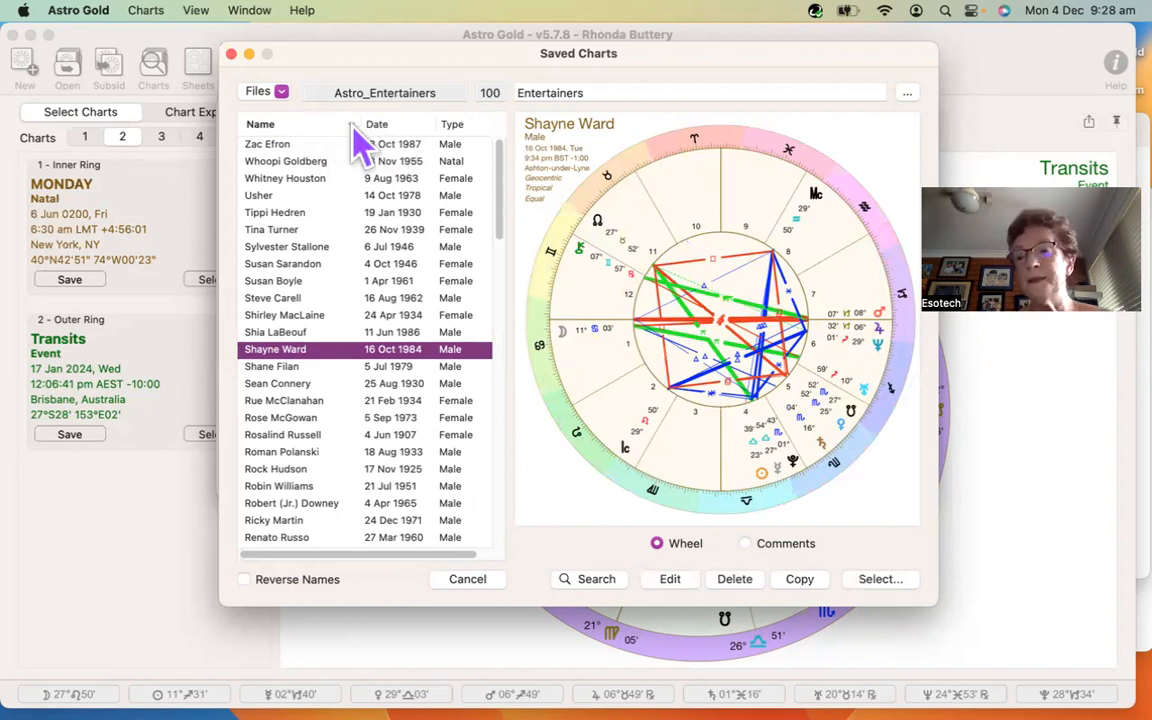
{"action": "left_click", "coordinate": [354, 124]}
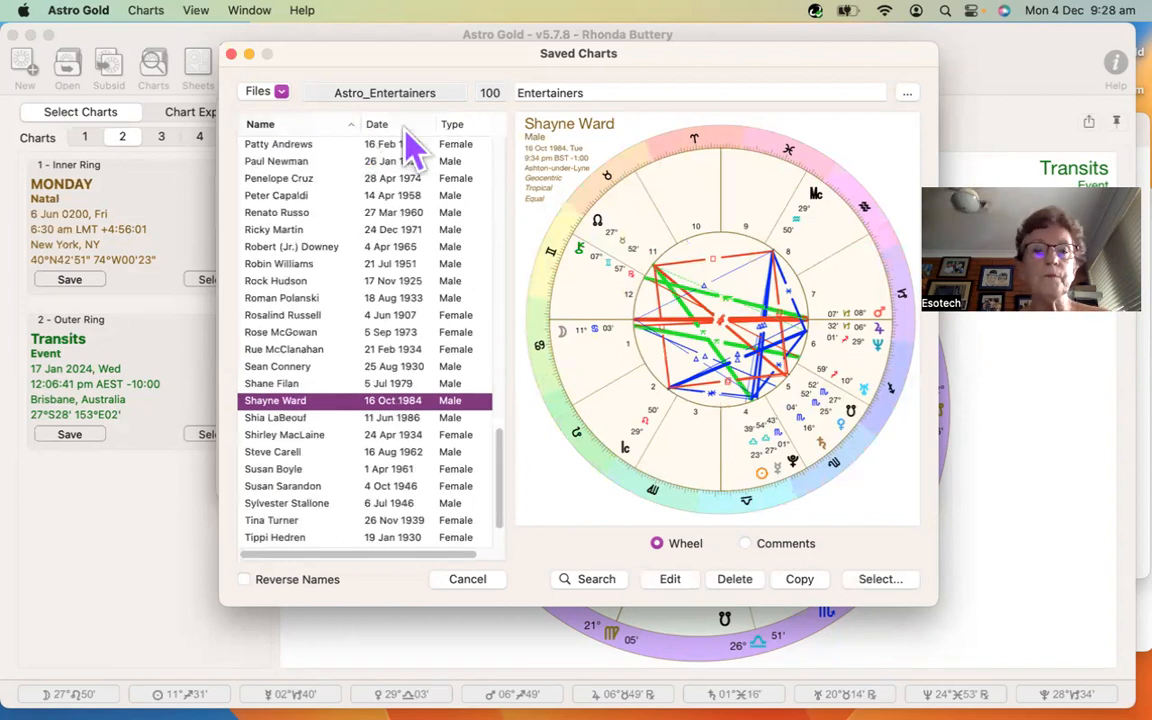
{"action": "left_click", "coordinate": [396, 125]}
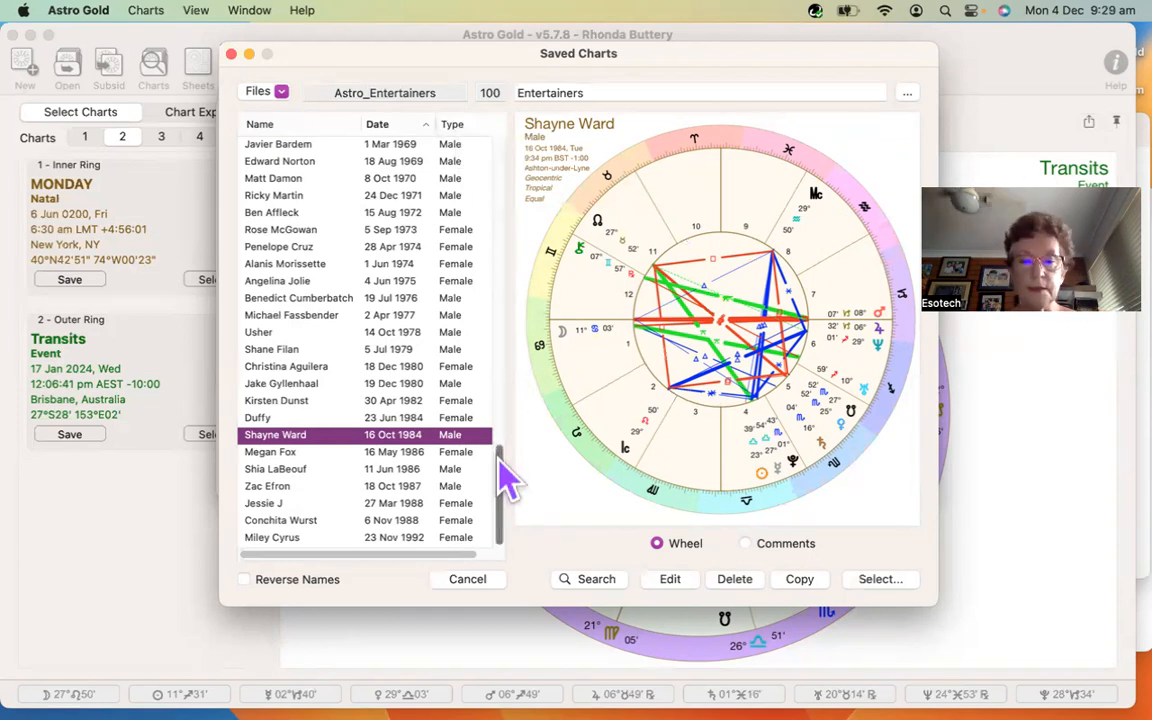
{"action": "left_click", "coordinate": [268, 124]}
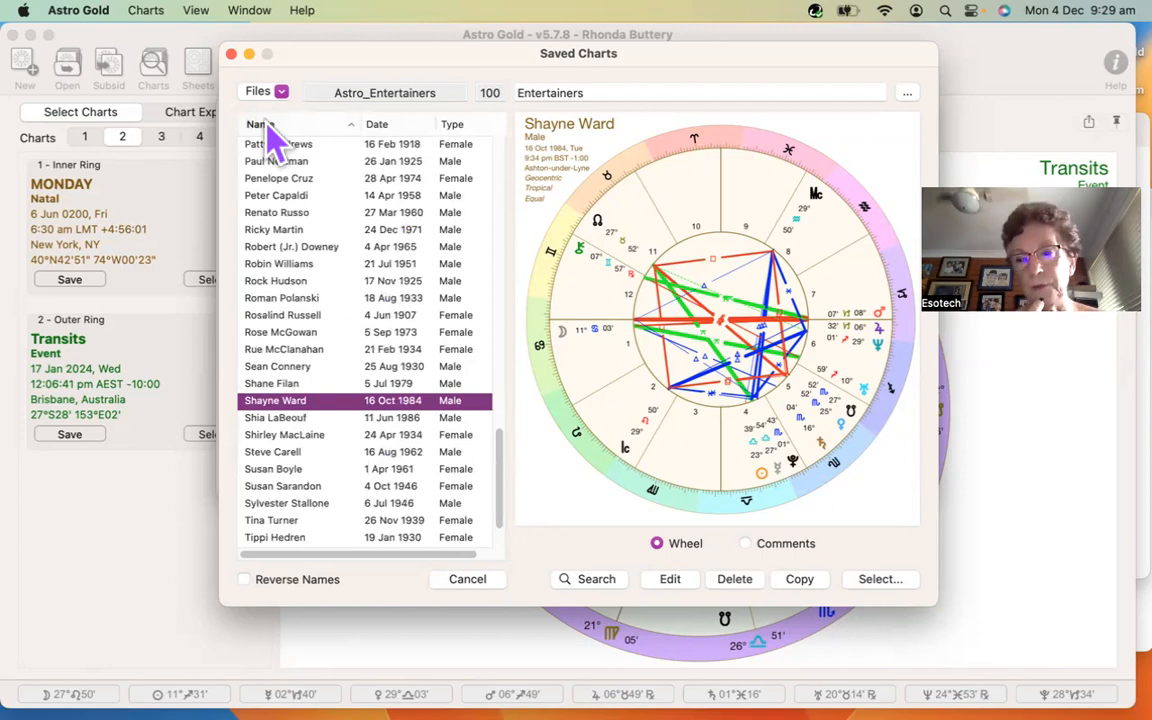
{"action": "left_click", "coordinate": [395, 147]}
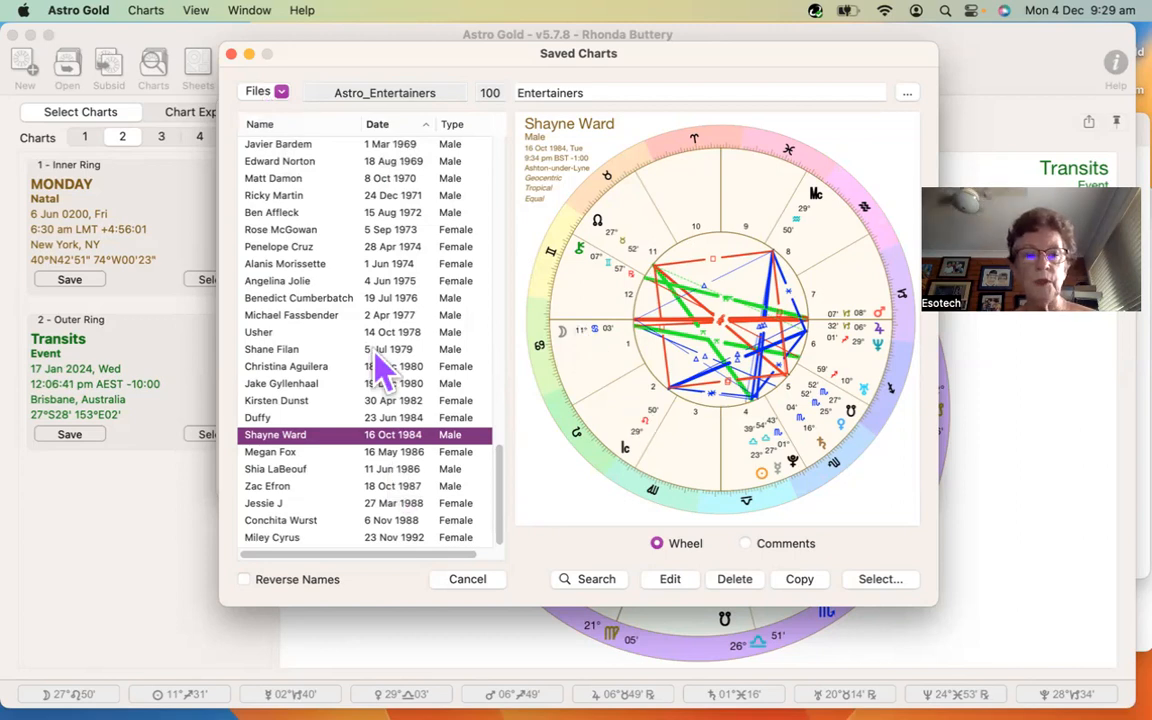
- Load Shayne Ward's chart as Chart 3
{"action": "left_click", "coordinate": [880, 580]}
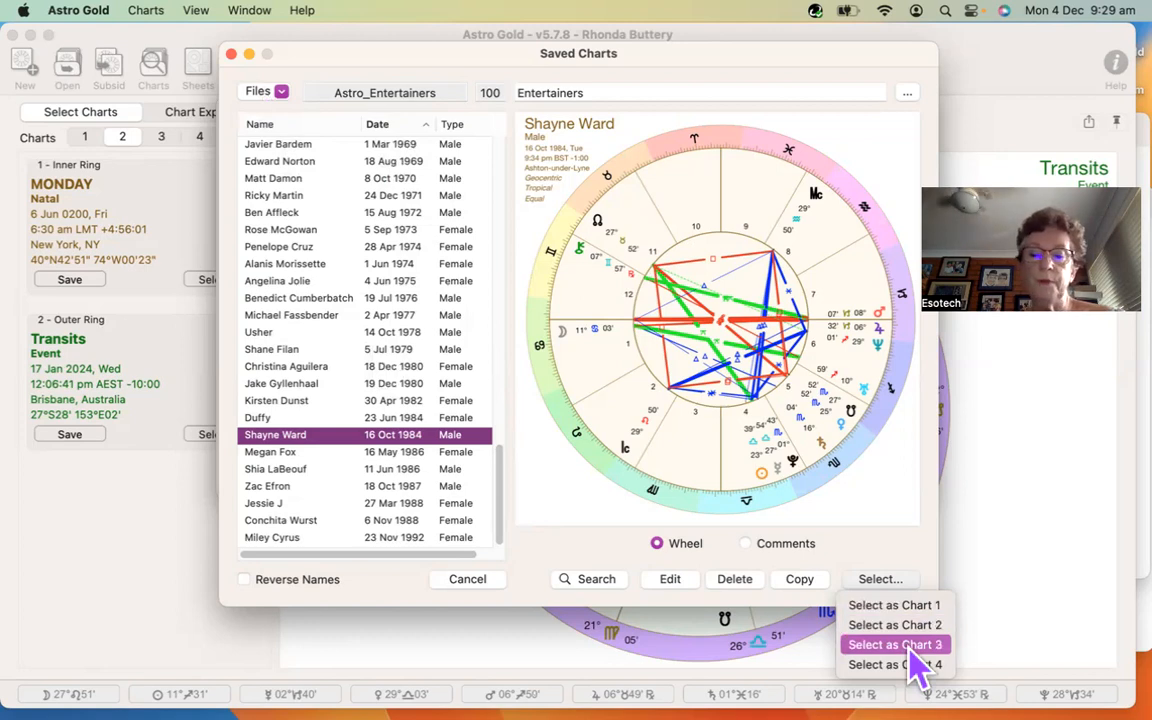
{"action": "left_click", "coordinate": [908, 646]}
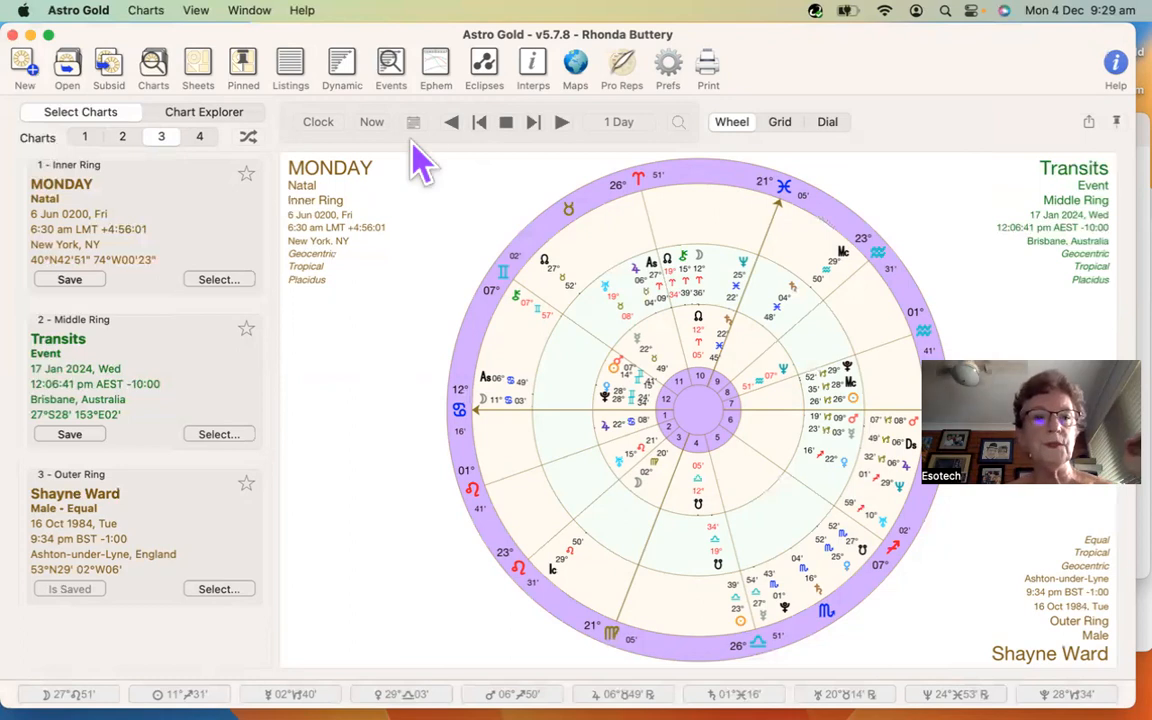
- Start a subsidiary chart for the inner ring's MONDAY slot with the Transits / Progs / Dirns method and review the available dynamic methods
{"action": "left_click", "coordinate": [108, 68]}
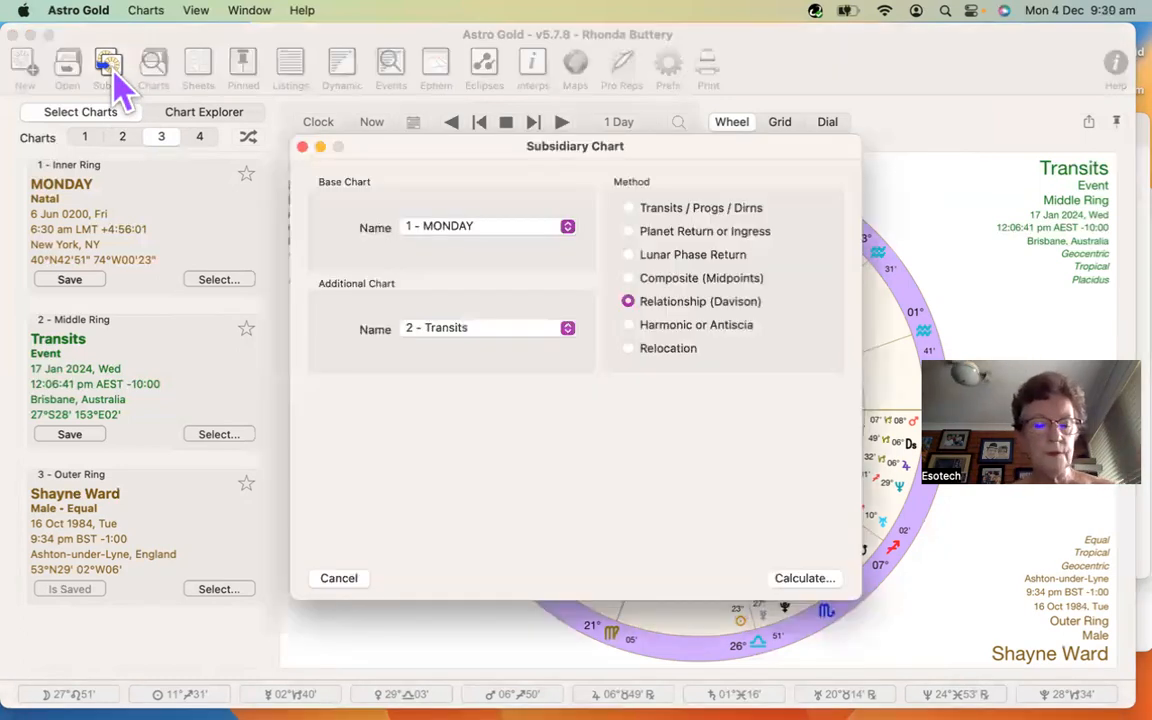
{"action": "key", "text": "Escape"}
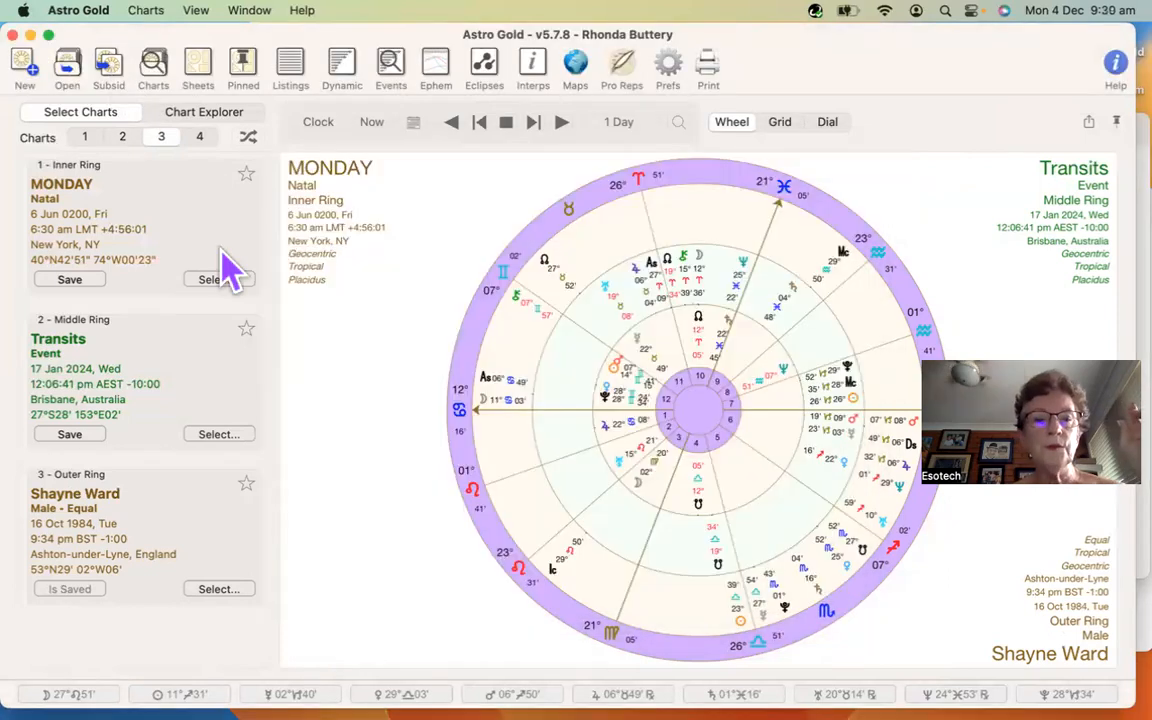
{"action": "left_click", "coordinate": [220, 281]}
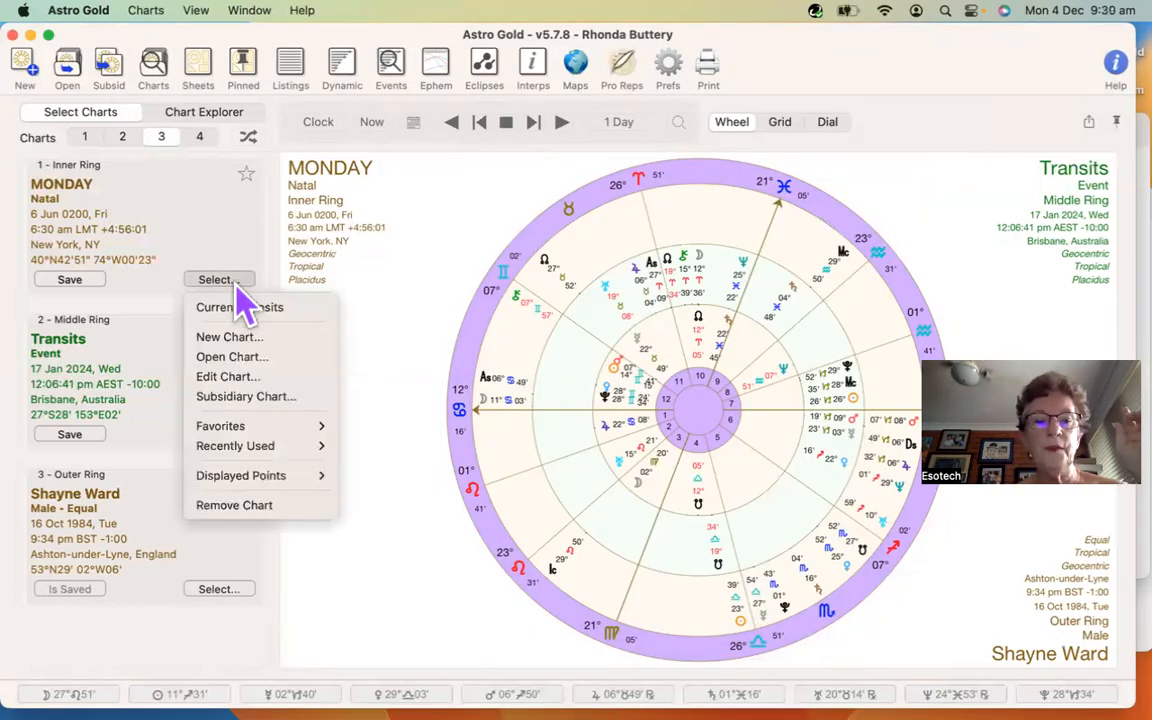
{"action": "left_click", "coordinate": [276, 398]}
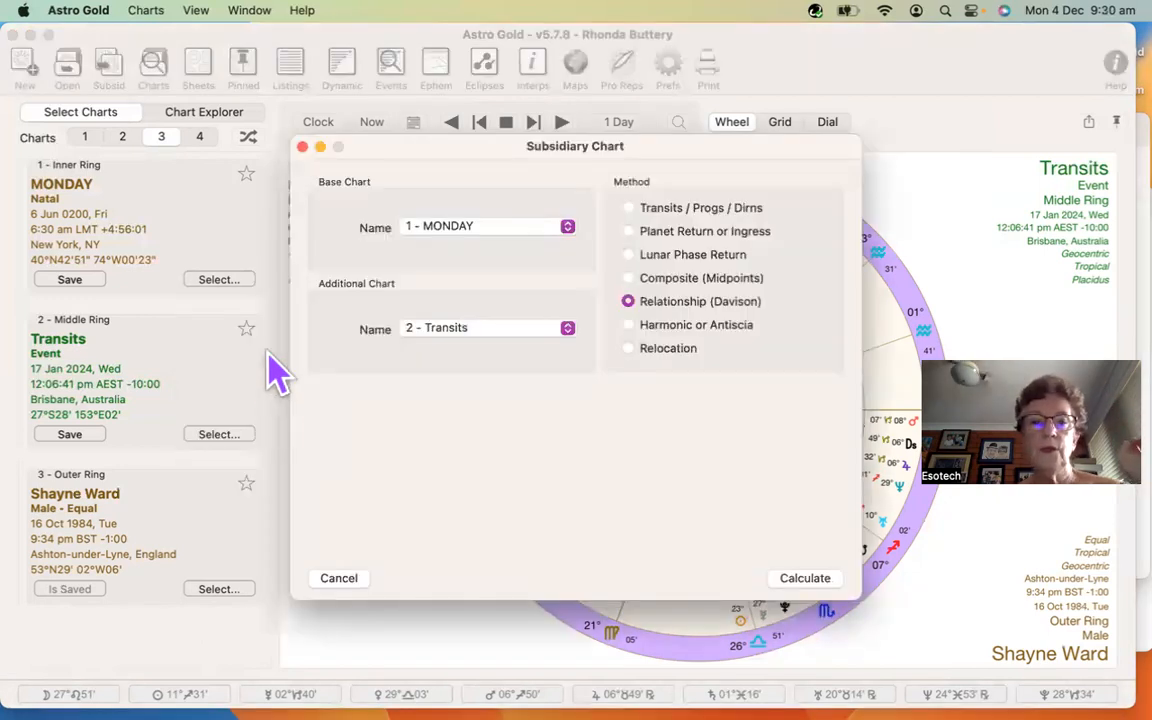
{"action": "left_click", "coordinate": [628, 208]}
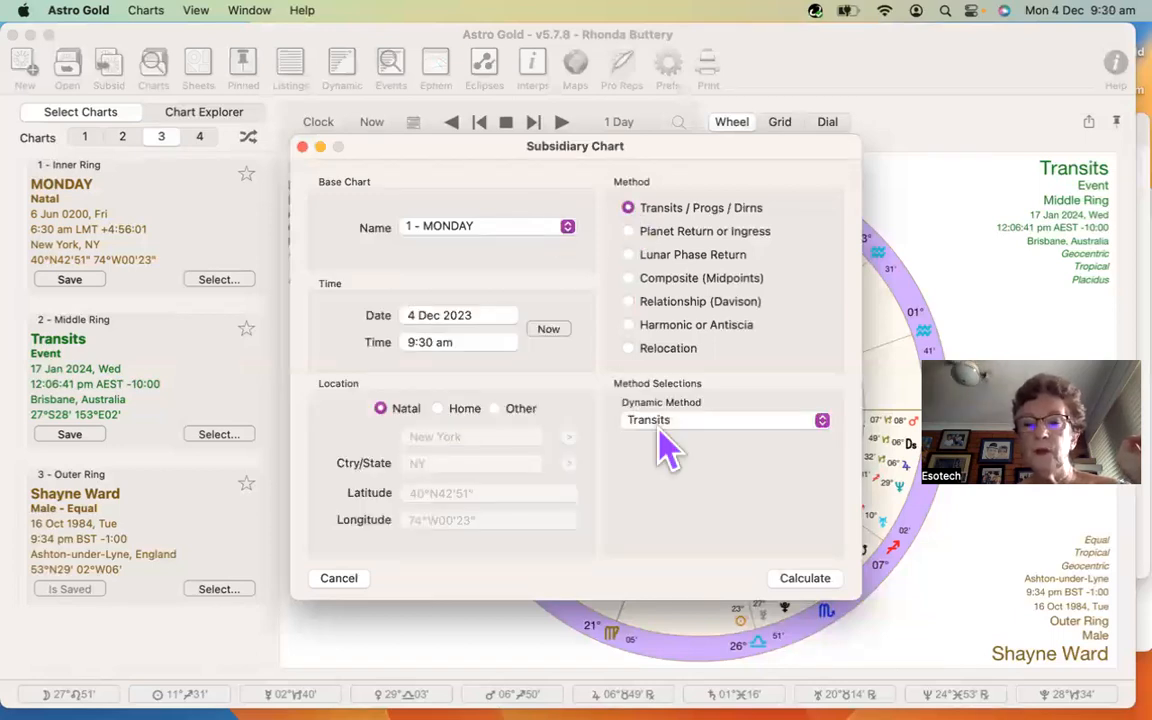
{"action": "left_click", "coordinate": [822, 421]}
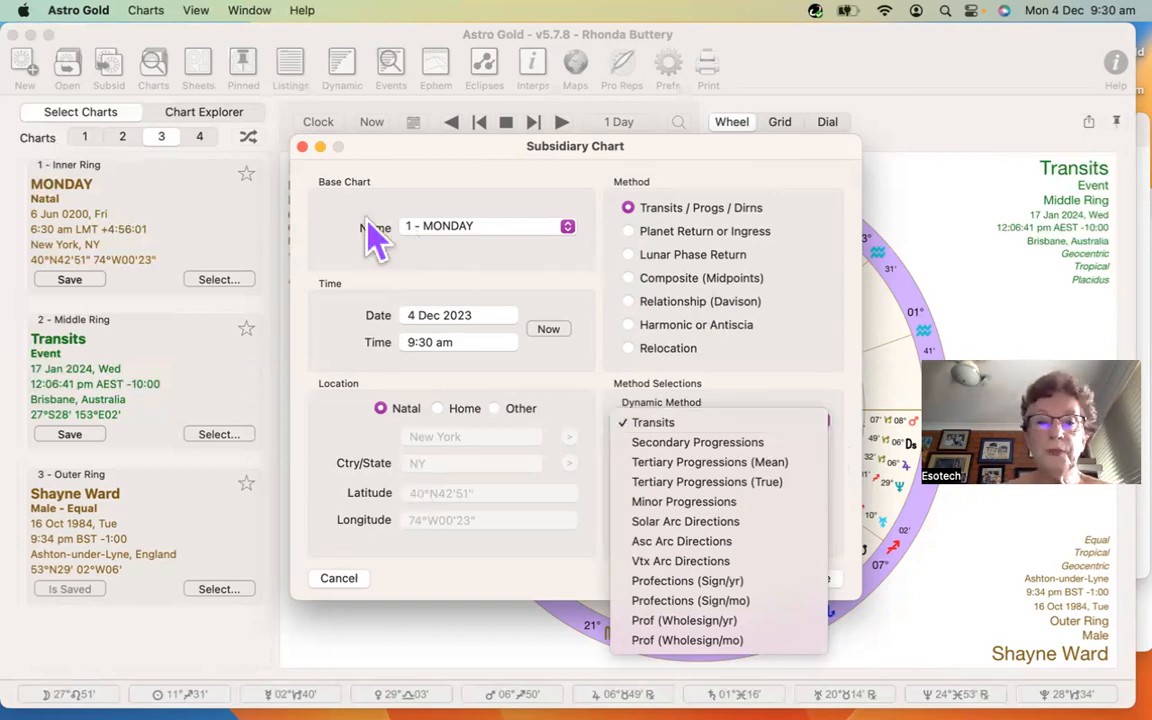
{"action": "left_click", "coordinate": [567, 228]}
- Use Shayne Ward as the base chart with the current date and time, and set the location to Other with New York, NY
{"action": "left_click", "coordinate": [505, 228]}
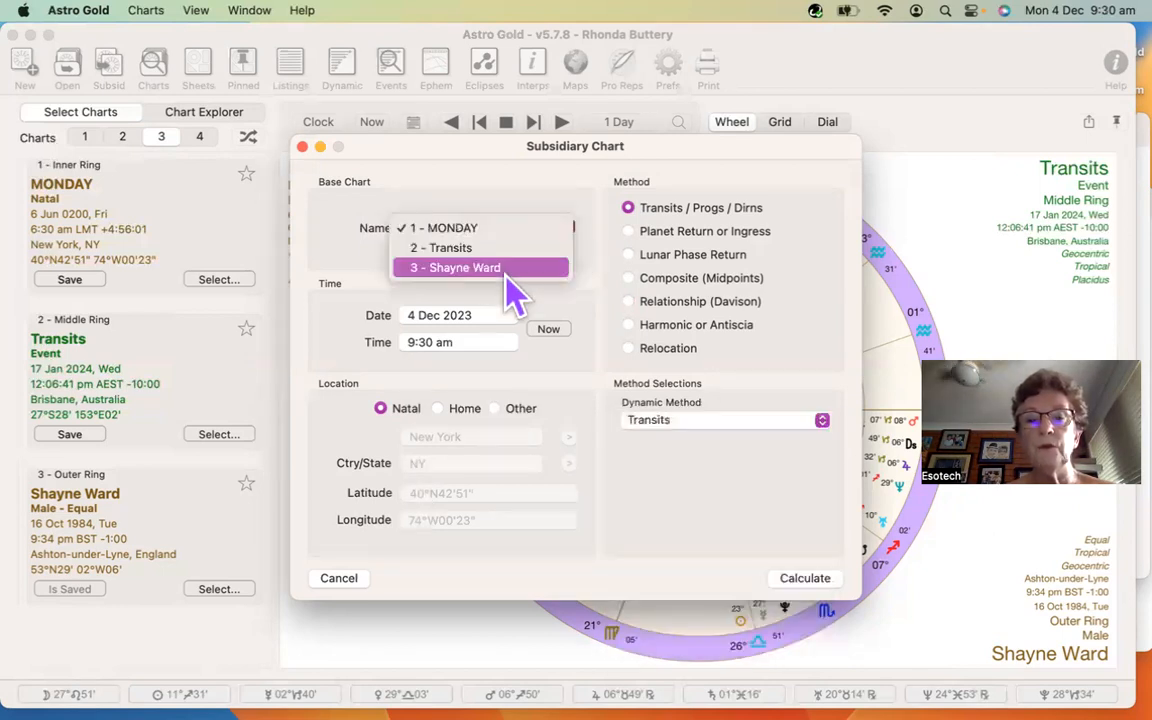
{"action": "left_click", "coordinate": [505, 272]}
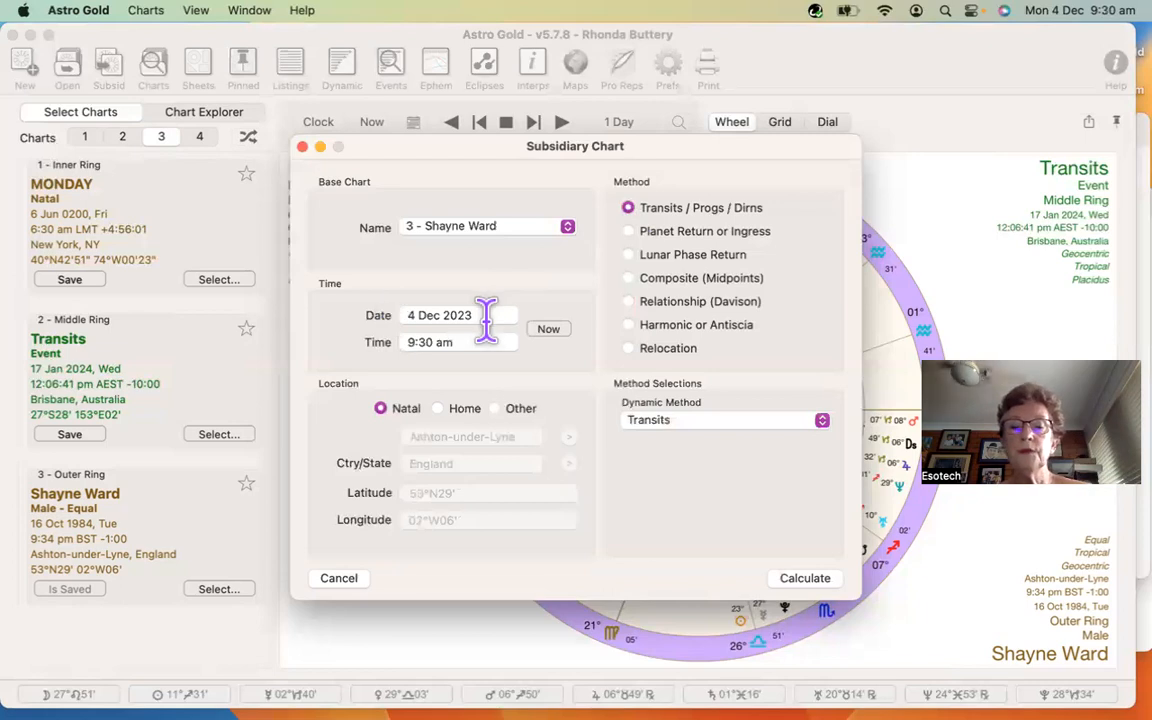
{"action": "left_click", "coordinate": [547, 329]}
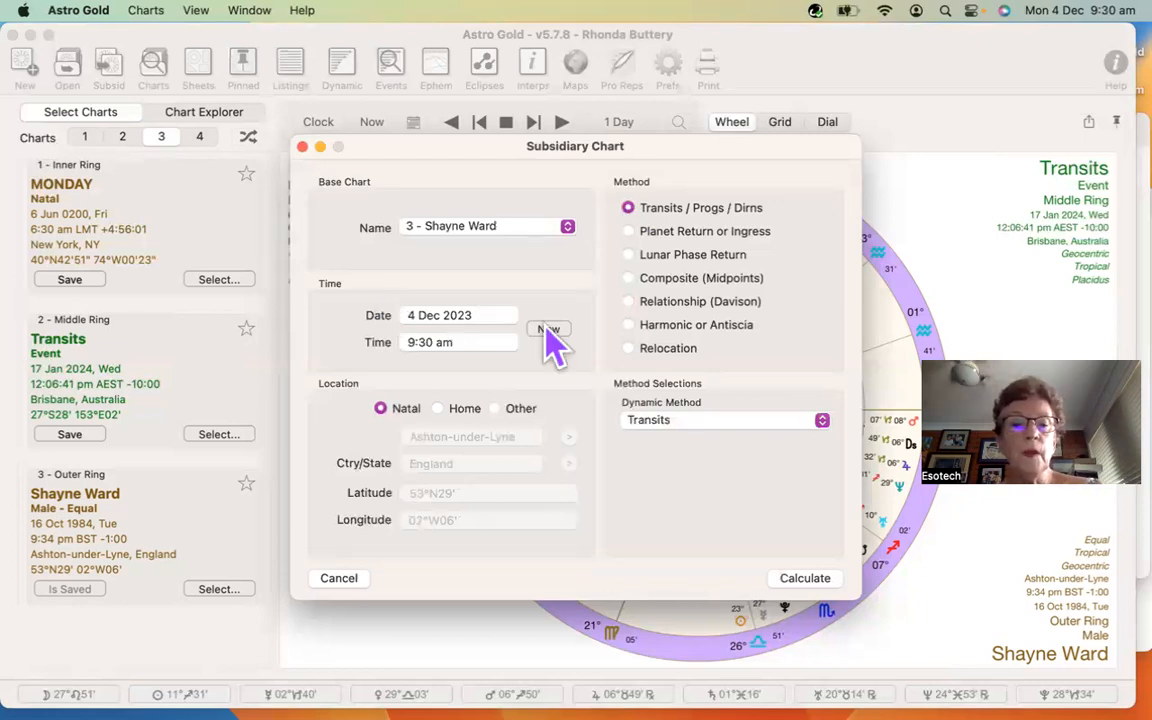
{"action": "left_click", "coordinate": [438, 409]}
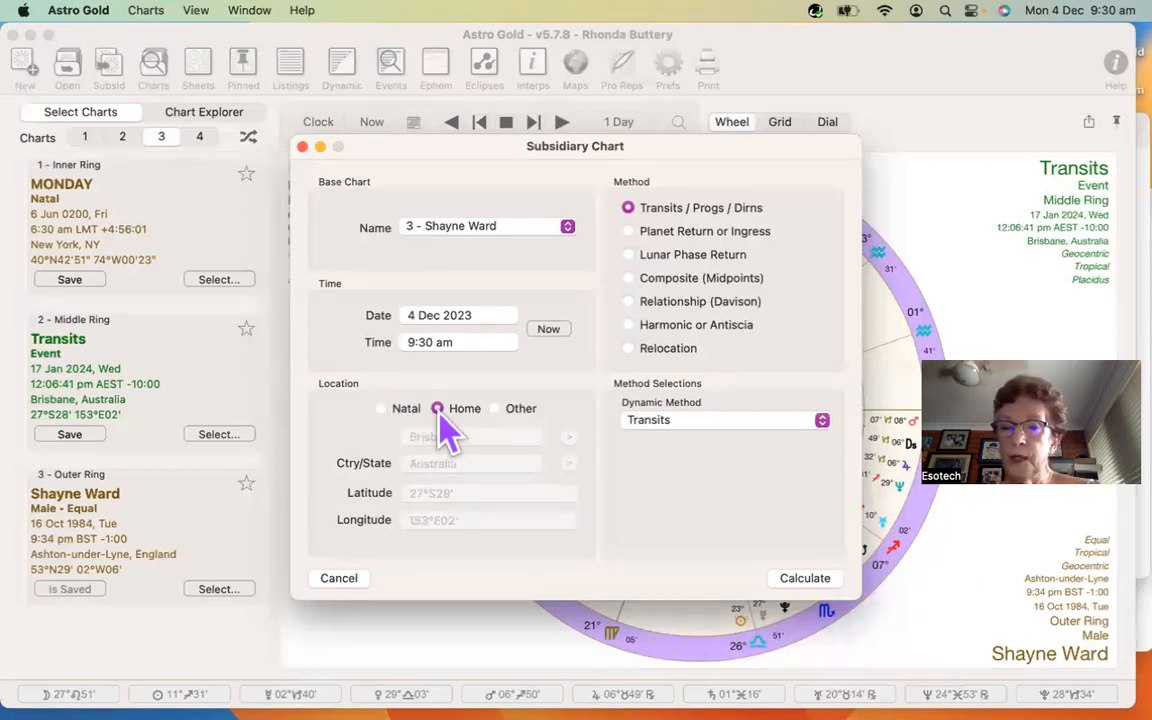
{"action": "left_click", "coordinate": [495, 409]}
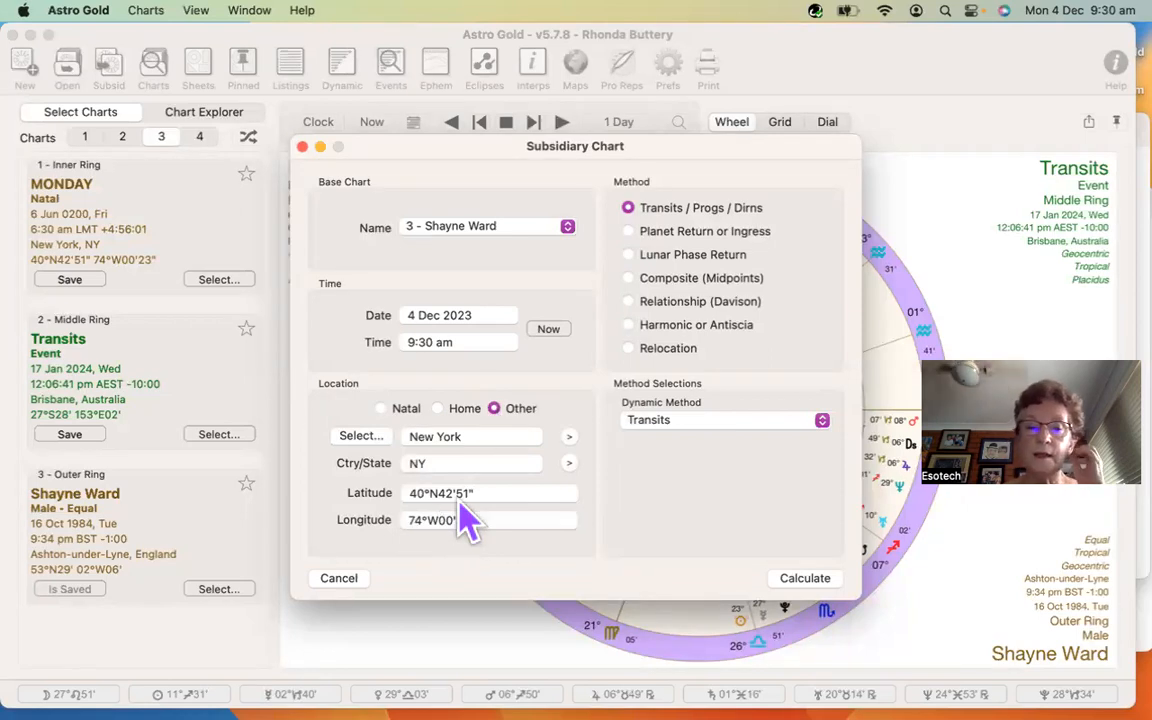
{"action": "left_click", "coordinate": [474, 437]}
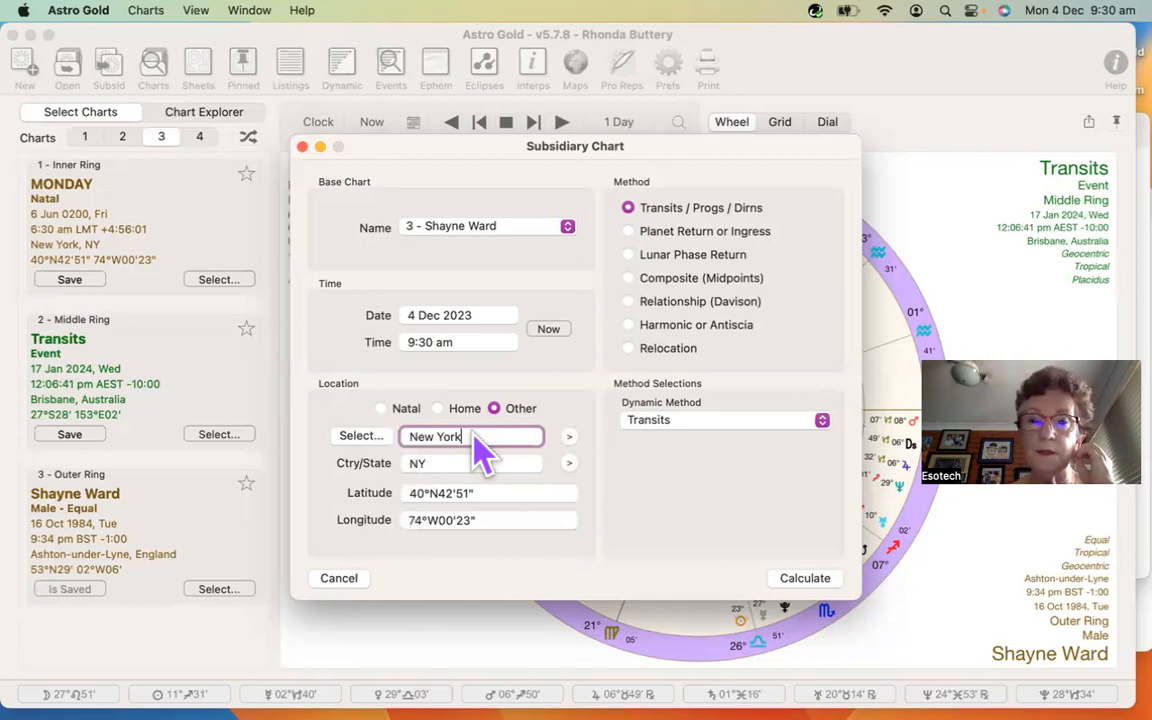
- Change the subsidiary method to Planet Return or Ingress and choose Solar as the return point
{"action": "left_click", "coordinate": [630, 234]}
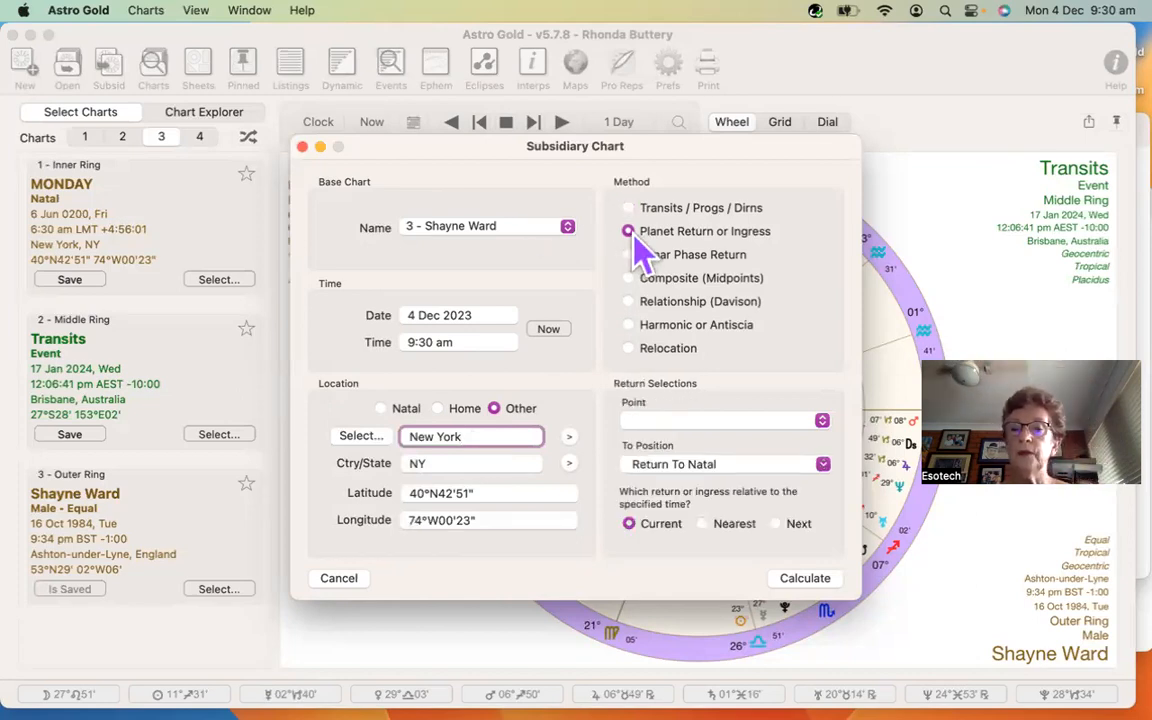
{"action": "left_click", "coordinate": [823, 423]}
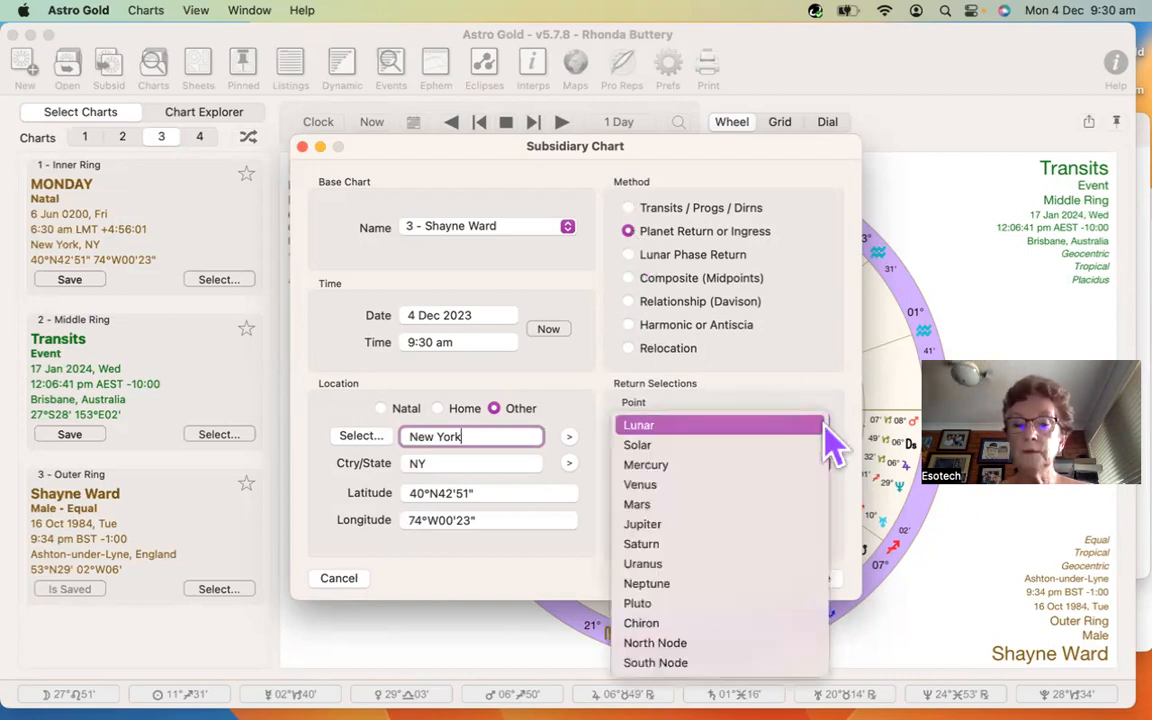
{"action": "left_click", "coordinate": [708, 449]}
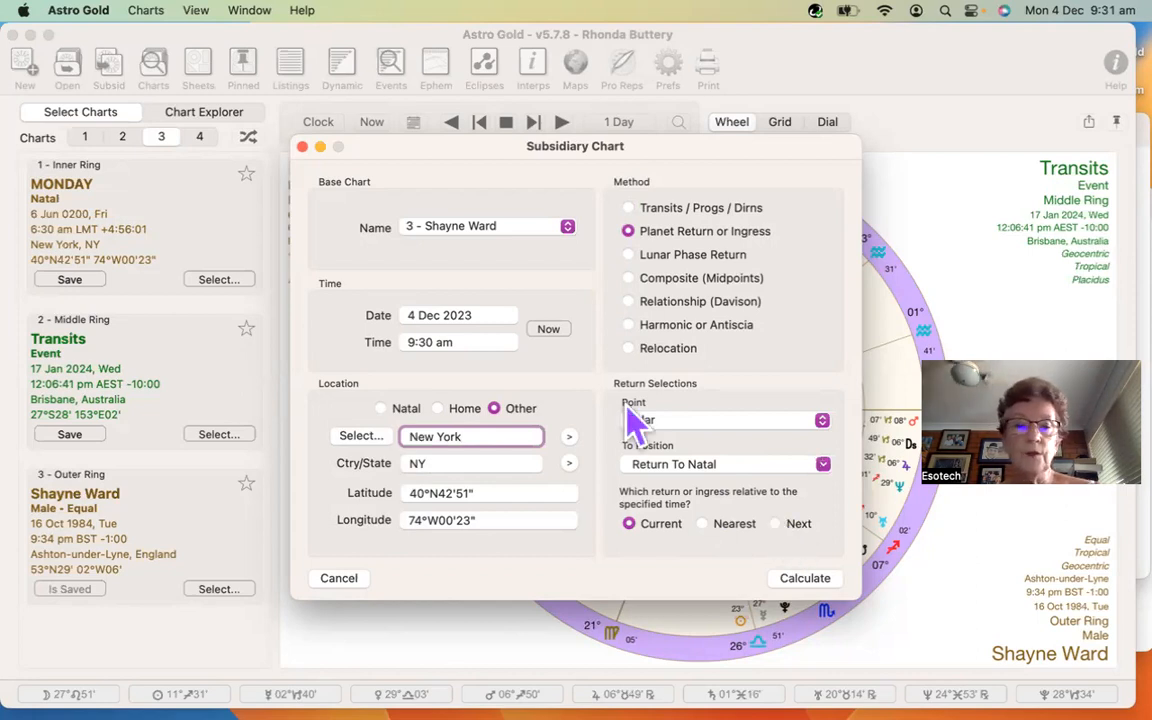
- Set the return date to 5 jan 1990 and choose the Nearest return relative to that date
{"action": "left_click", "coordinate": [479, 315]}
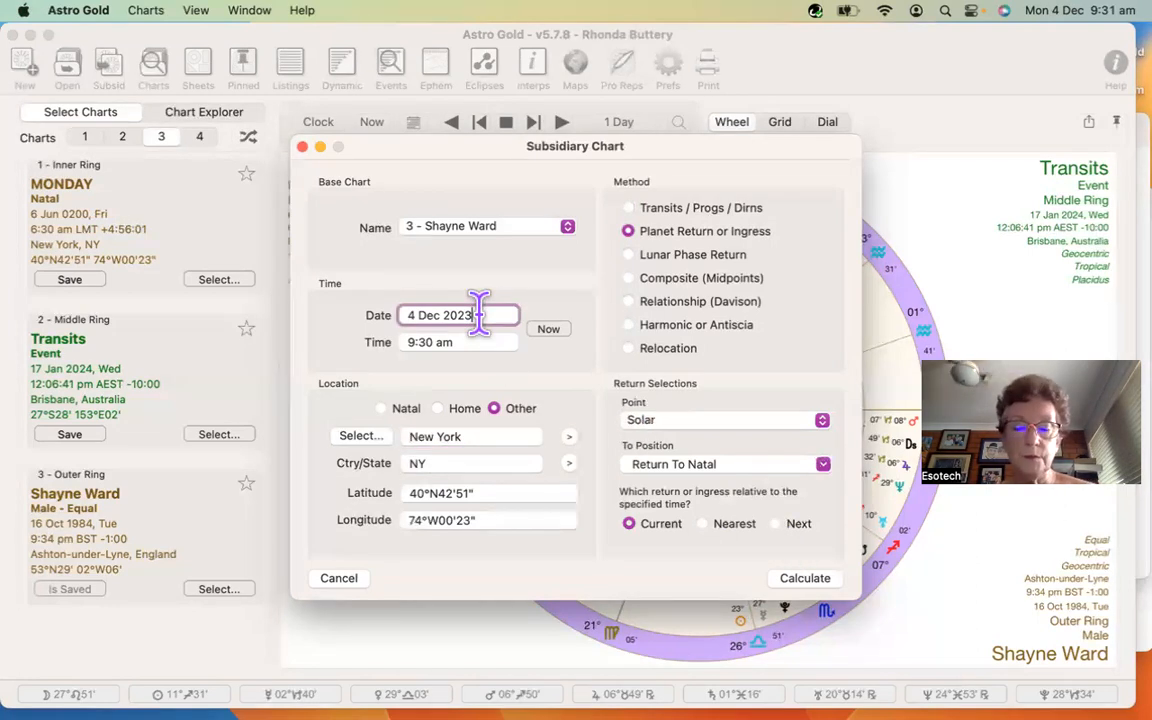
{"action": "key", "text": "BackSpace"}
{"action": "key", "text": "BackSpace"}
{"action": "key", "text": "BackSpace"}
{"action": "key", "text": "BackSpace"}
{"action": "key", "text": "BackSpace"}
{"action": "key", "text": "BackSpace"}
{"action": "key", "text": "BackSpace"}
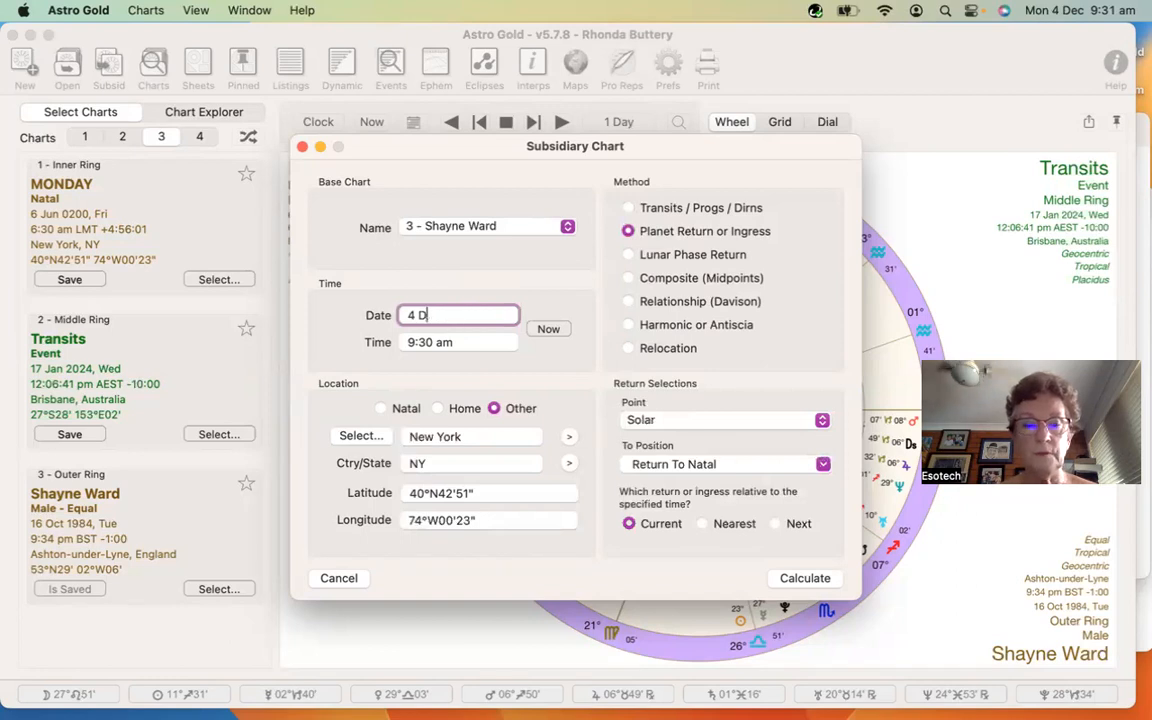
{"action": "key", "text": "BackSpace"}
{"action": "key", "text": "BackSpace"}
{"action": "key", "text": "BackSpace"}
{"action": "type", "text": "1990"}
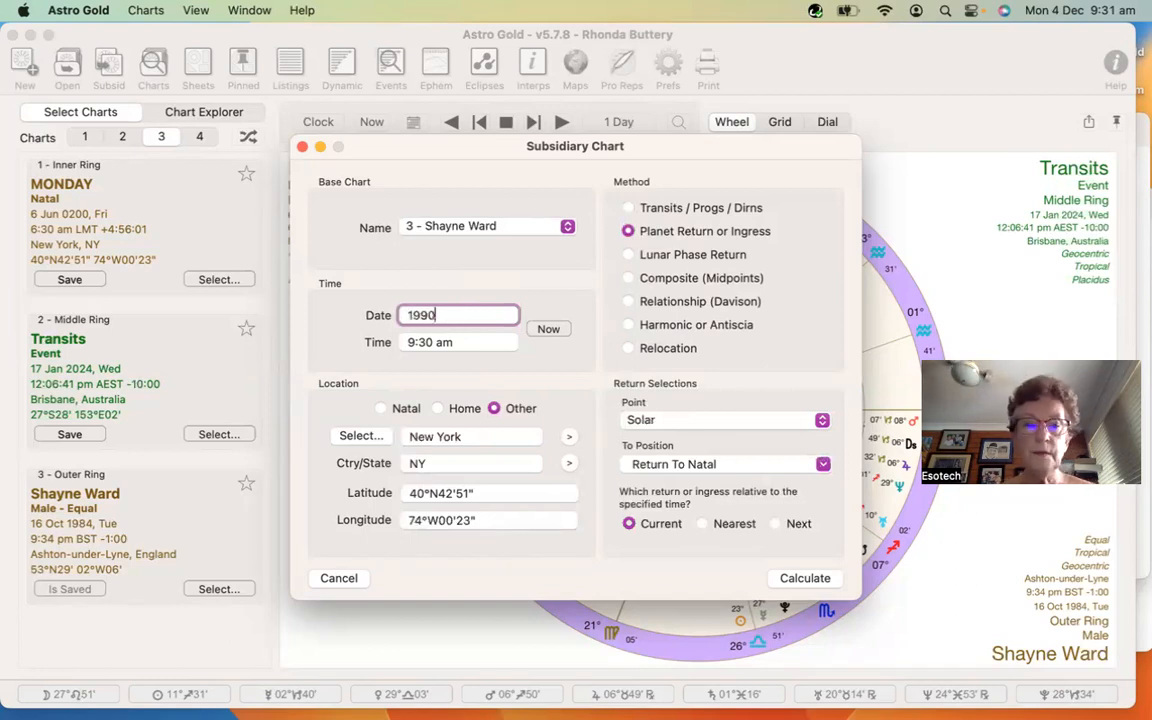
{"action": "left_click", "coordinate": [776, 524]}
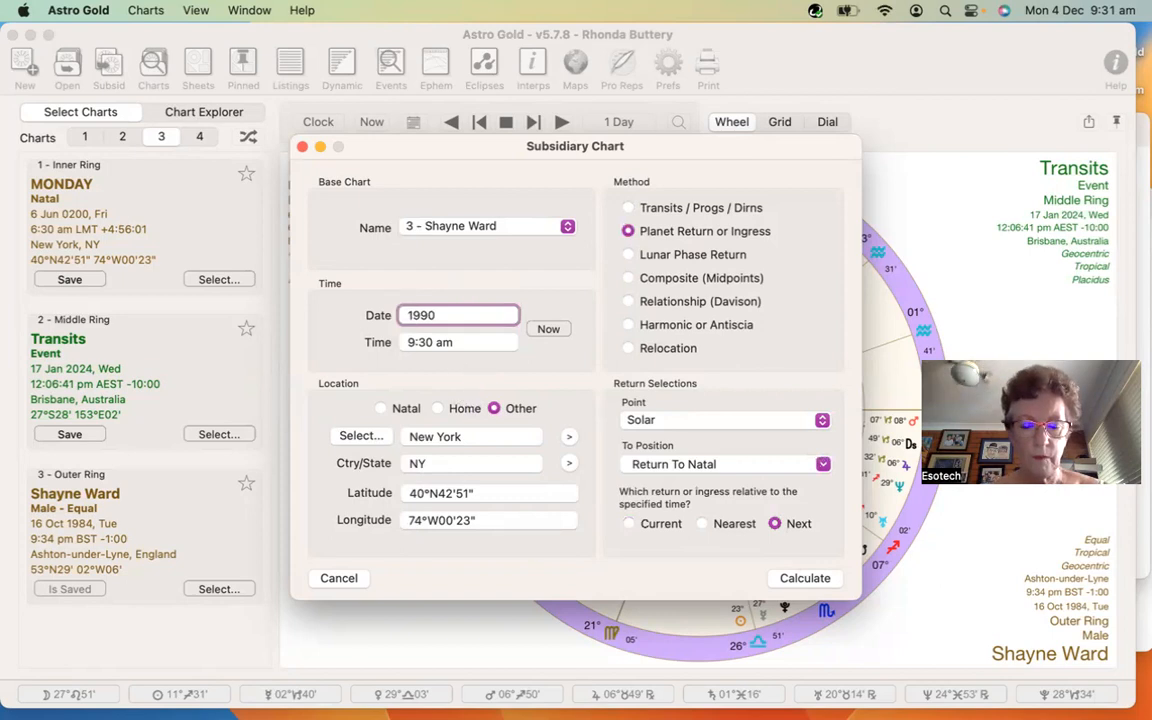
{"action": "type", "text": "5 jan"}
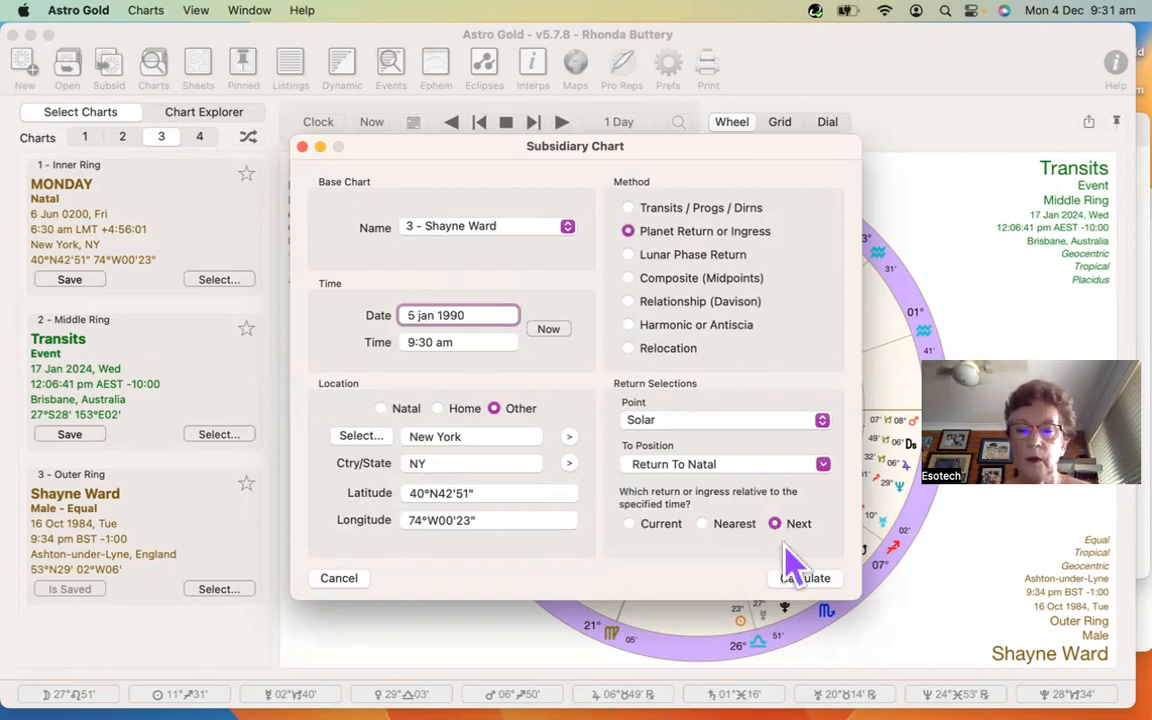
{"action": "left_click", "coordinate": [776, 523]}
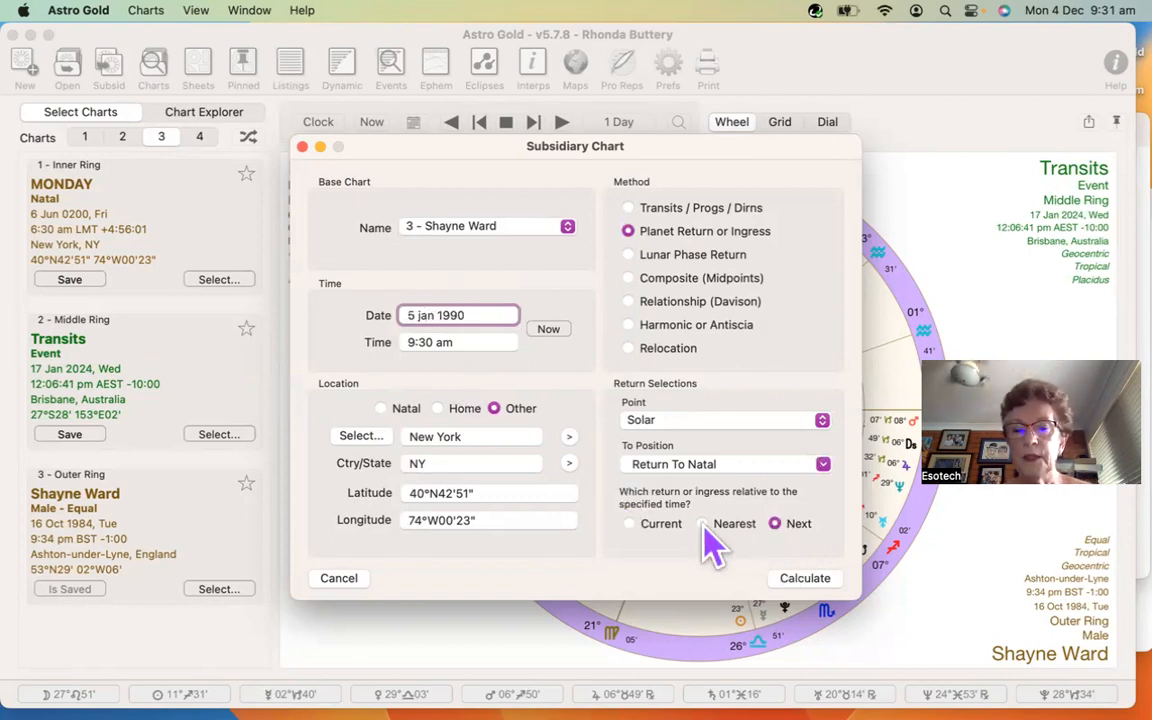
{"action": "left_click", "coordinate": [703, 525]}
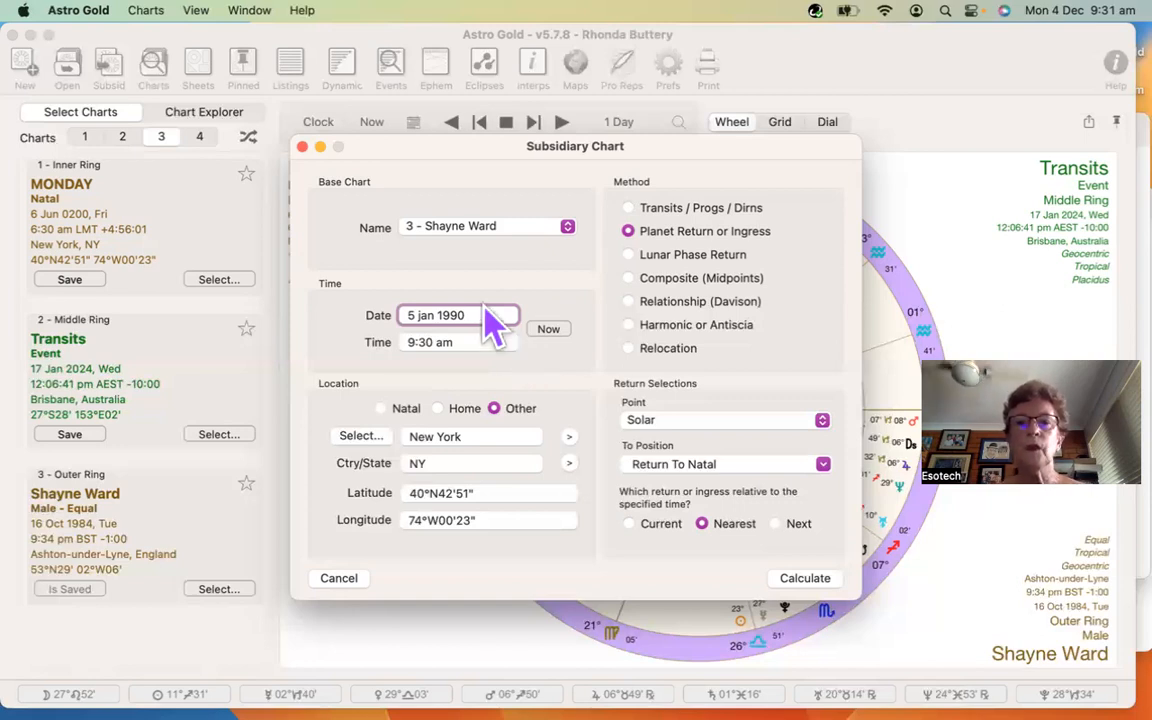
- Review the Lunar Phase Return, Composite, Relationship (Davison) and Harmonic or Antiscia methods, including the harmonic transform types
{"action": "left_click", "coordinate": [628, 257]}
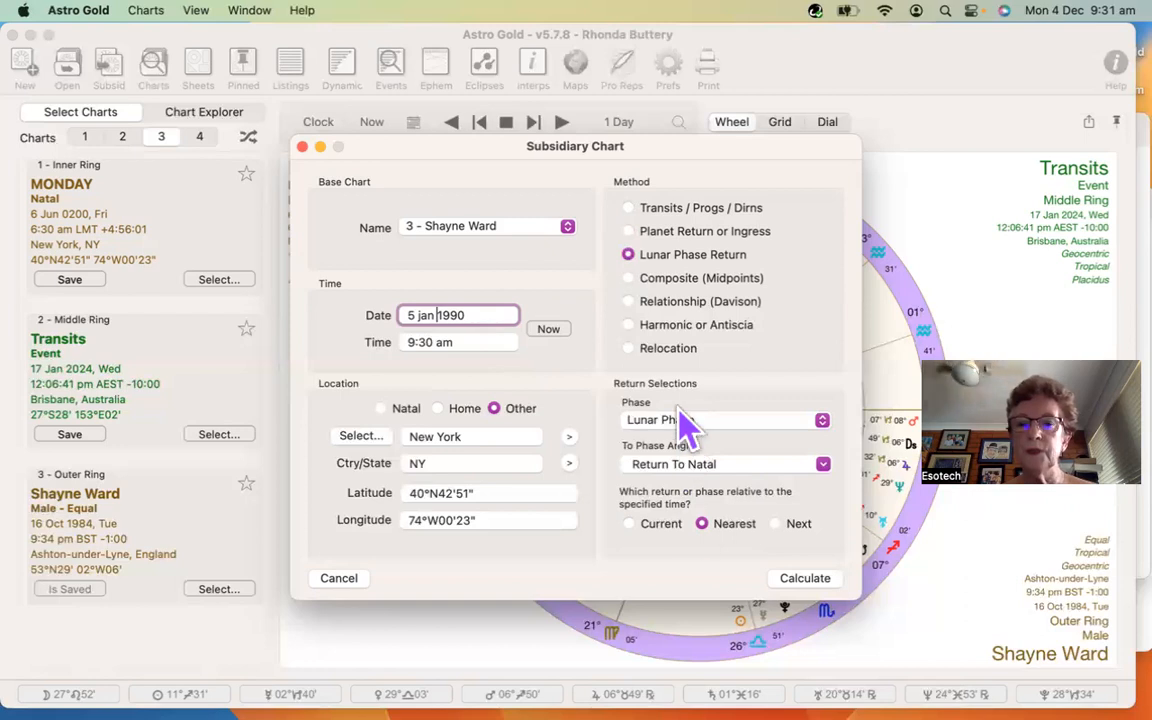
{"action": "left_click", "coordinate": [628, 277]}
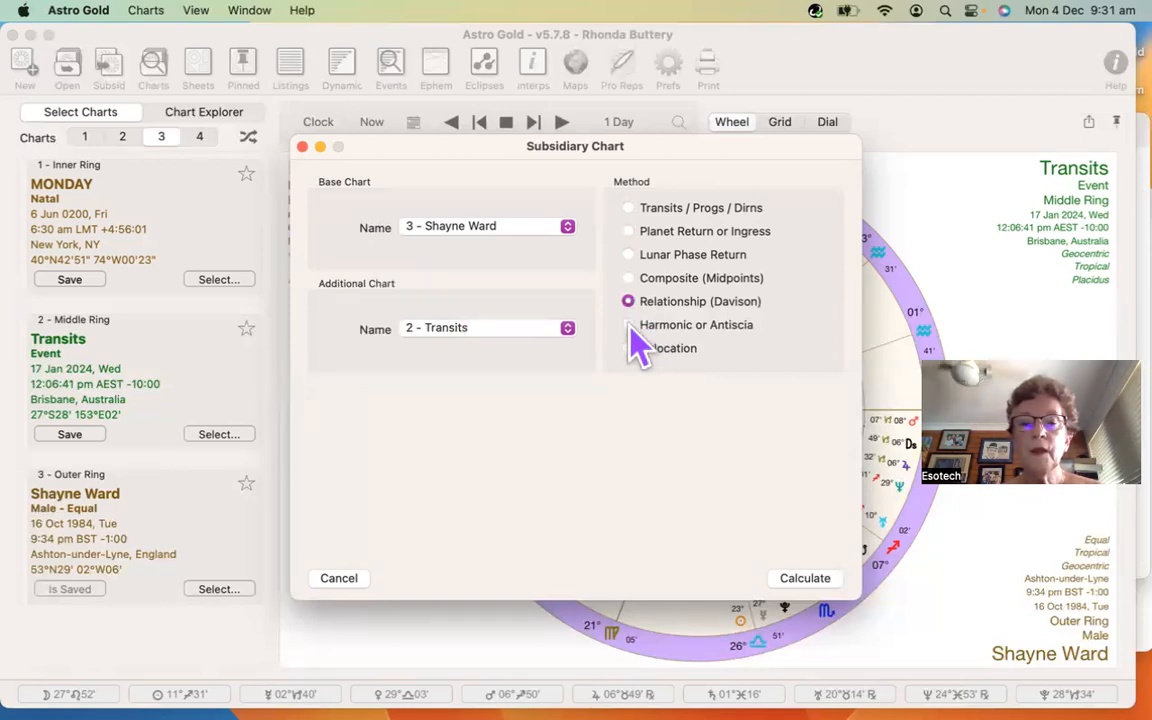
{"action": "left_click", "coordinate": [628, 325]}
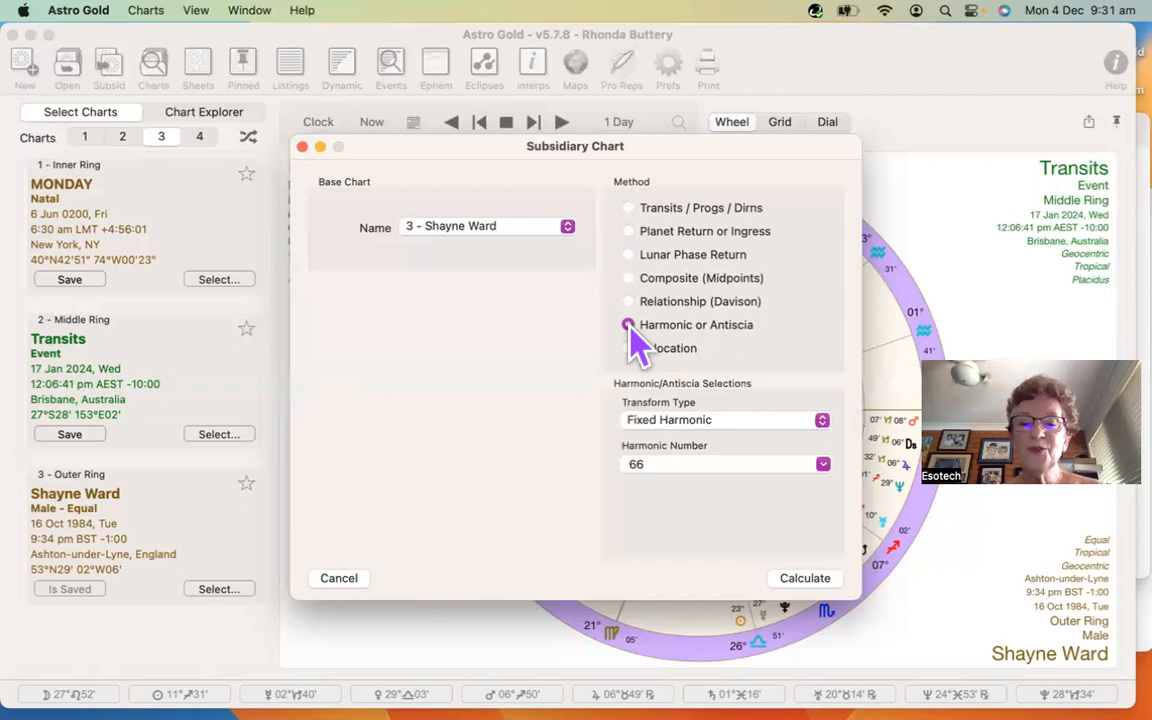
{"action": "left_click", "coordinate": [822, 420]}
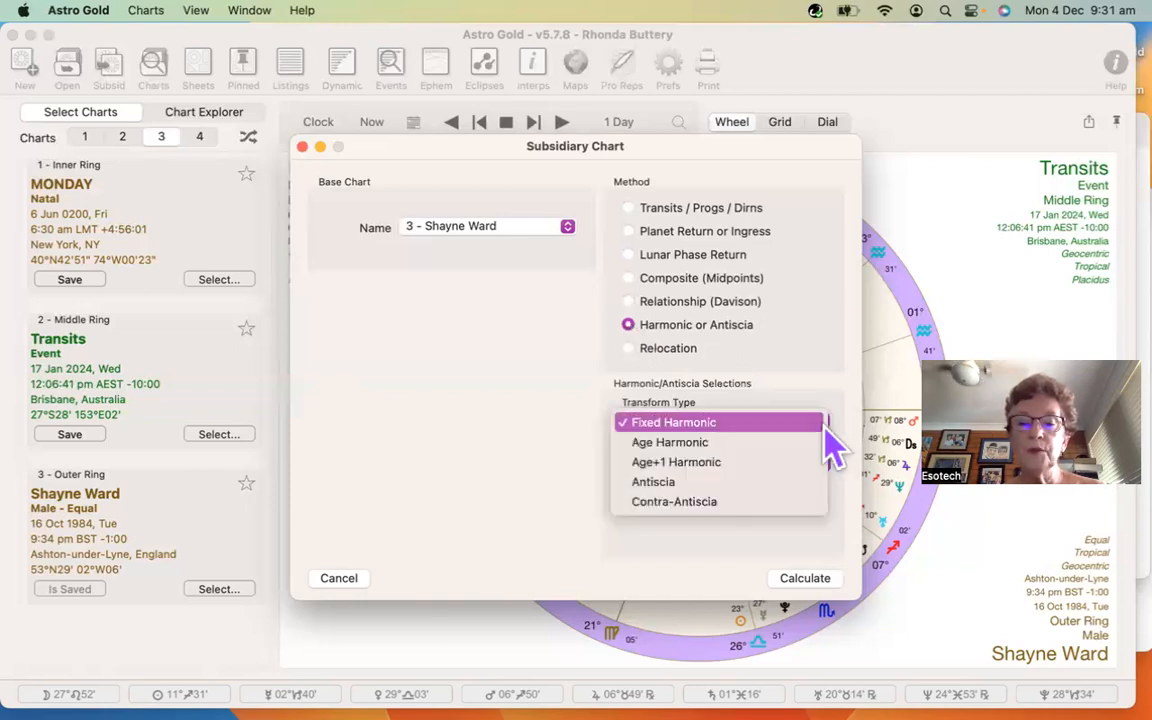
{"action": "left_click", "coordinate": [790, 421]}
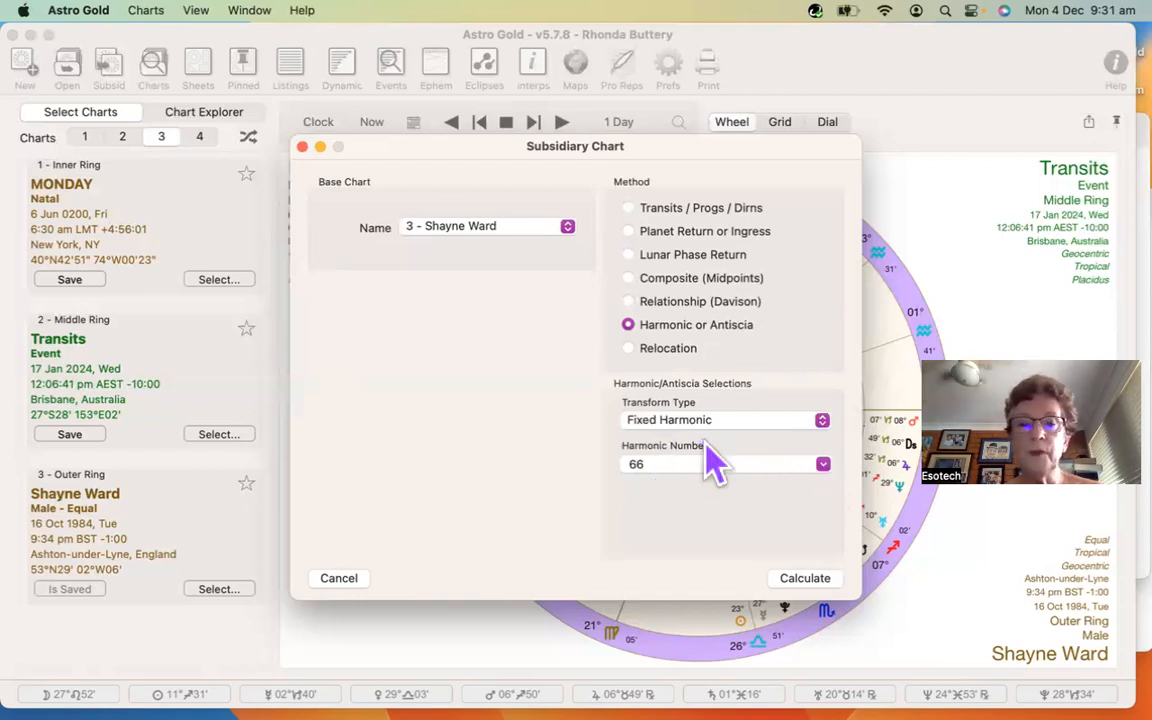
- Change the subsidiary method to Relocation and replace the location's city with London
{"action": "left_click", "coordinate": [628, 349]}
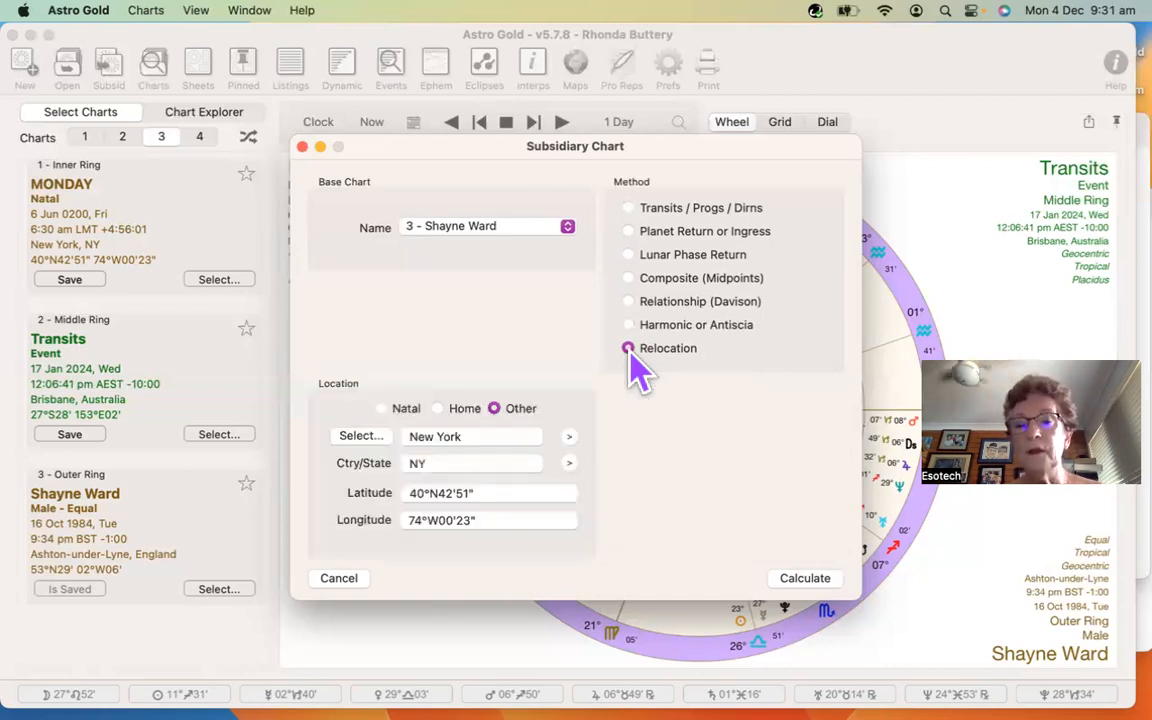
{"action": "left_click", "coordinate": [498, 432]}
{"action": "key", "text": "BackSpace"}
{"action": "key", "text": "BackSpace"}
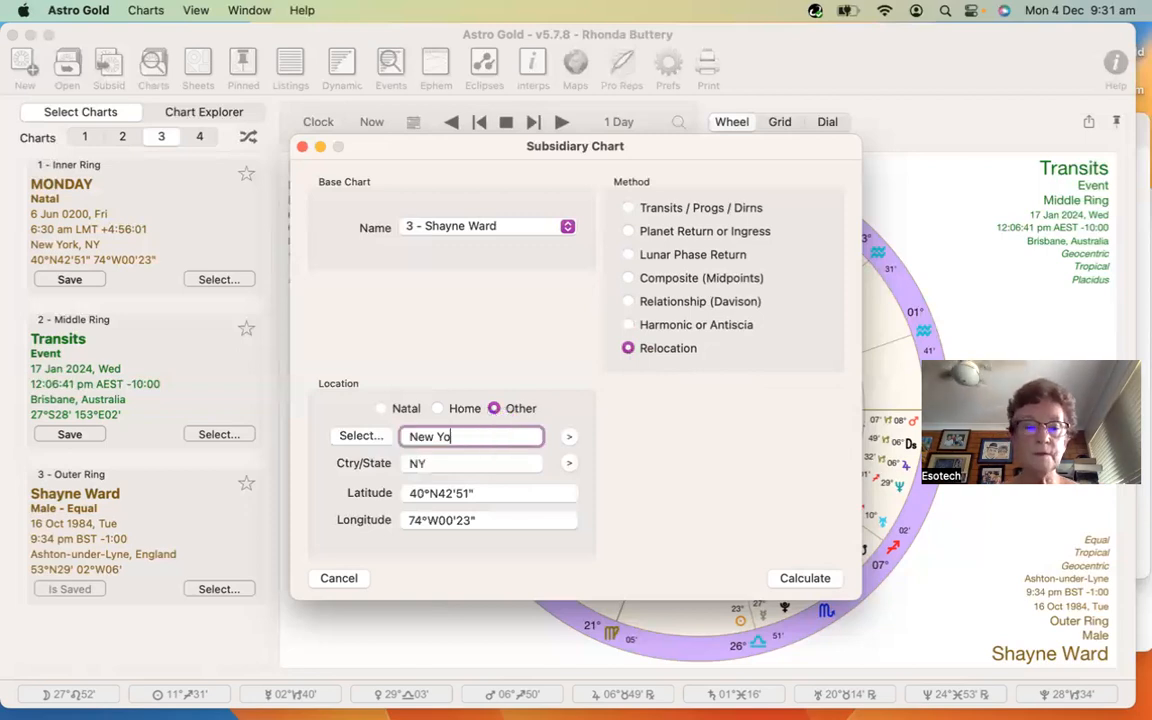
{"action": "key", "text": "BackSpace"}
{"action": "key", "text": "BackSpace"}
{"action": "key", "text": "BackSpace"}
{"action": "key", "text": "BackSpace"}
{"action": "key", "text": "BackSpace"}
{"action": "key", "text": "BackSpace"}
{"action": "type", "text": "Lon"}
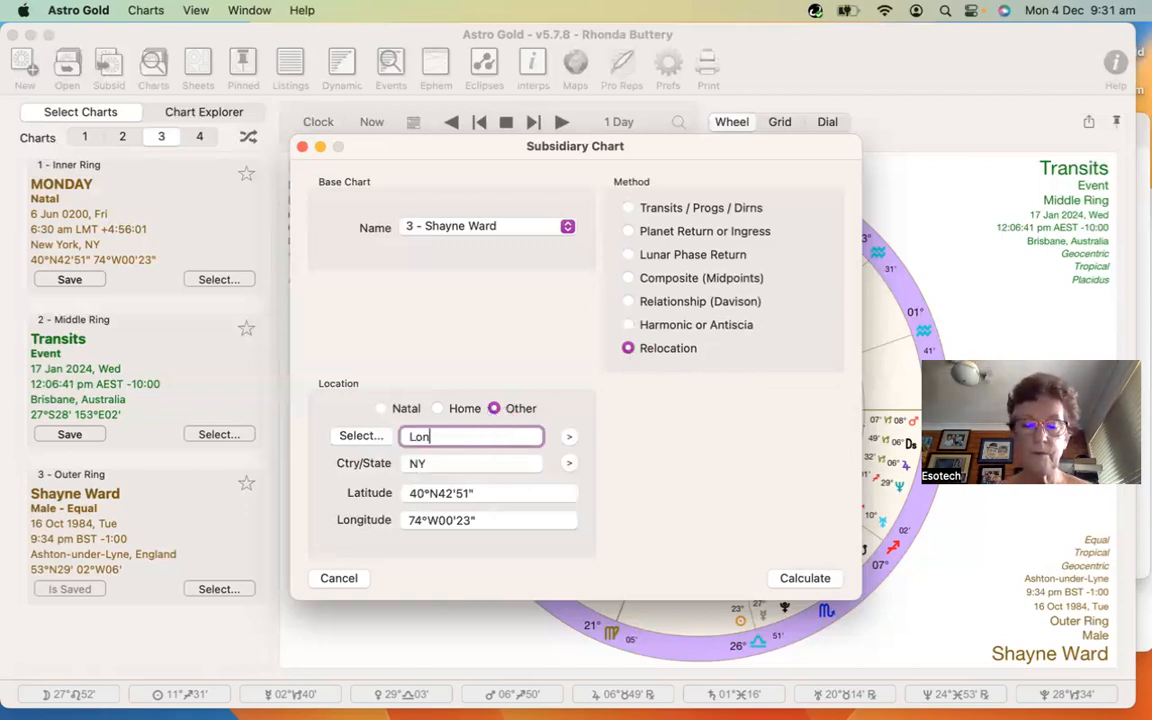
{"action": "type", "text": "don"}
{"action": "key", "text": "Tab"}
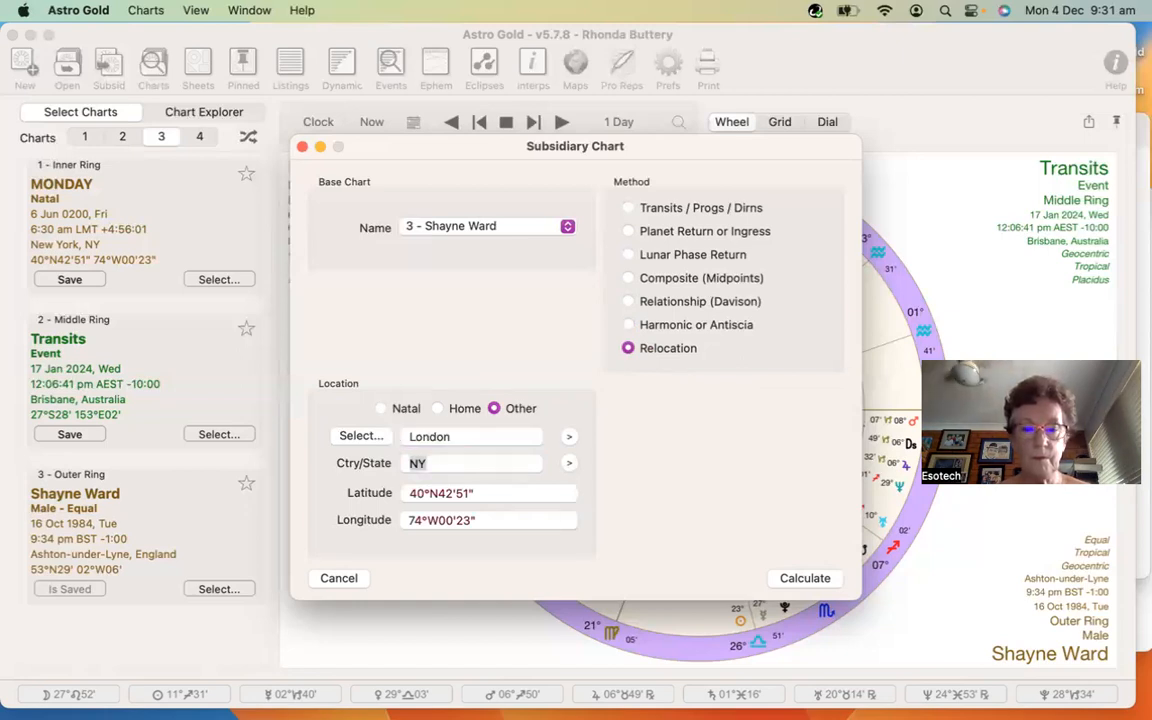
- Set the relocation country to UK and calculate the relocated Shayne Ward chart
{"action": "type", "text": "UK"}
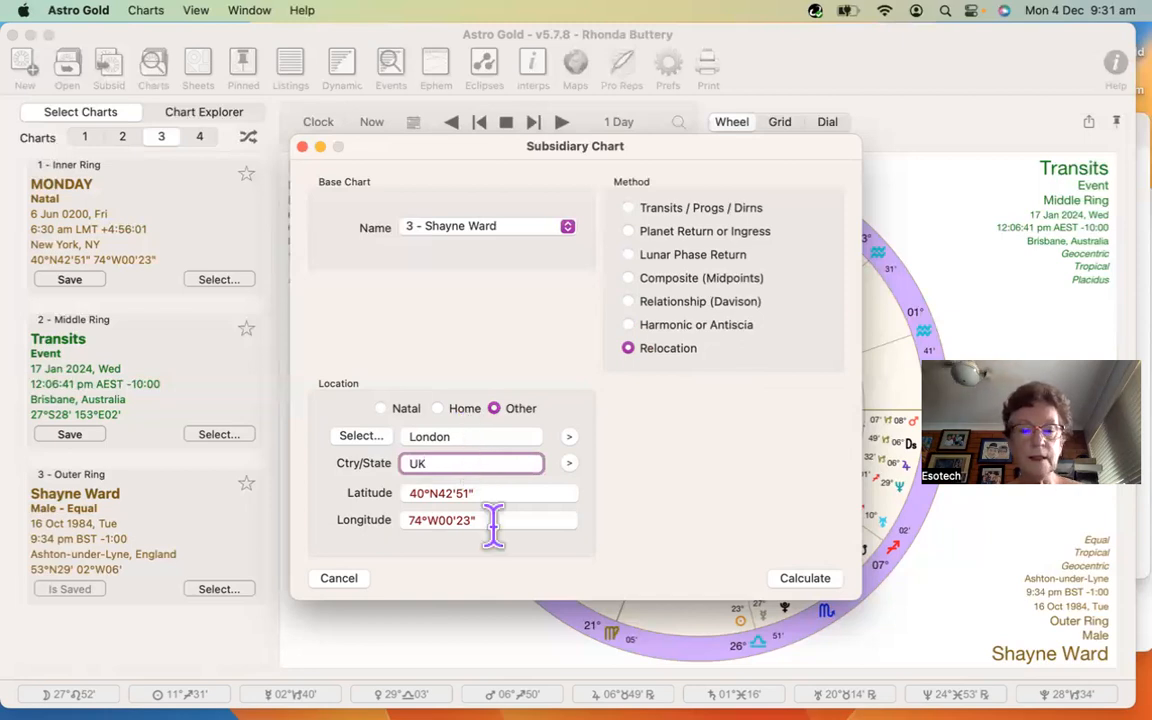
{"action": "key", "text": "Tab"}
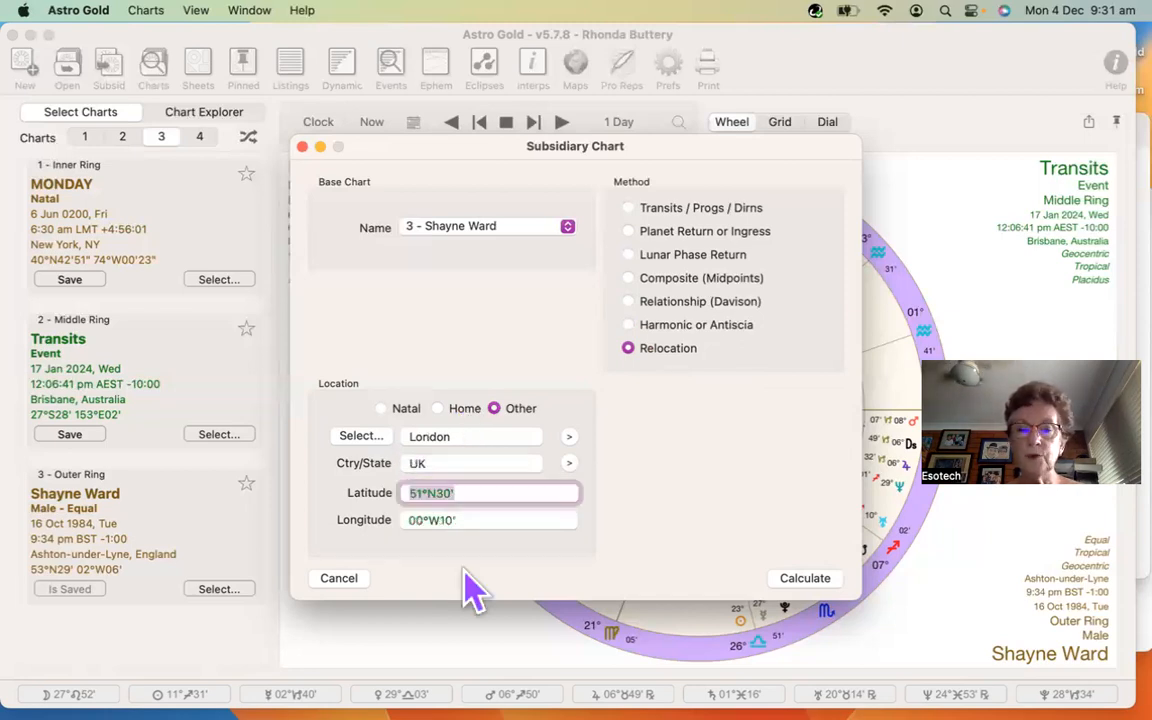
{"action": "left_click", "coordinate": [803, 580]}
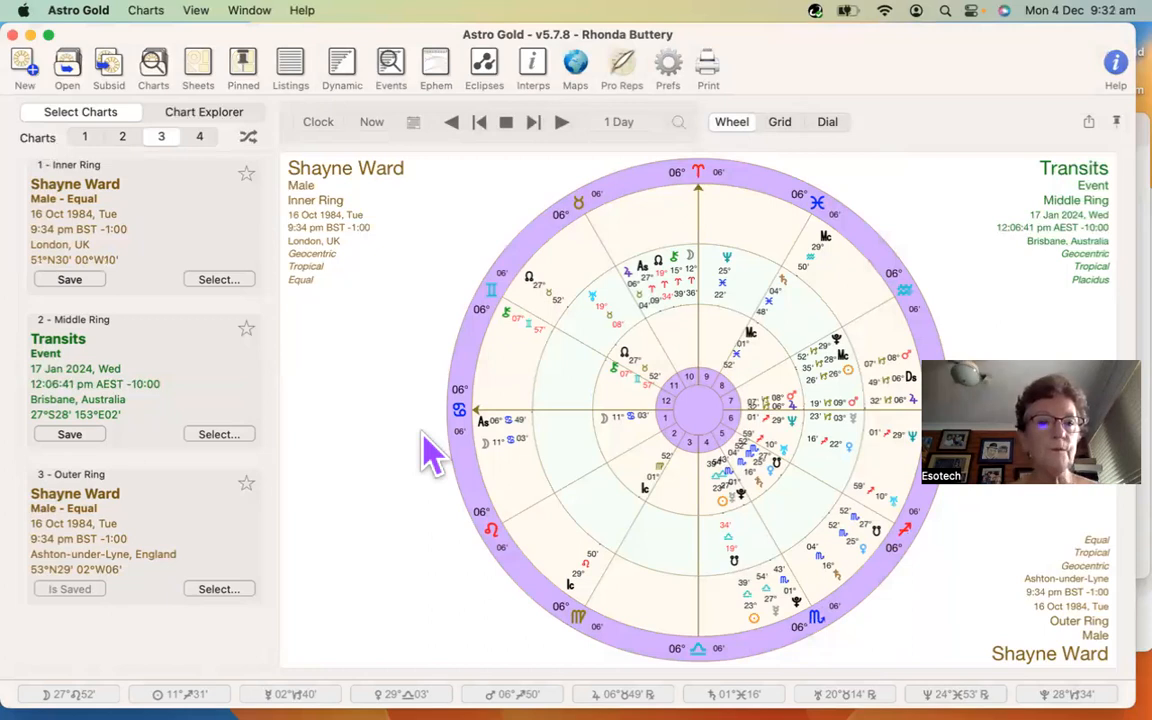
- Update the middle ring's Transits chart to the Current Transits
{"action": "left_click", "coordinate": [220, 281]}
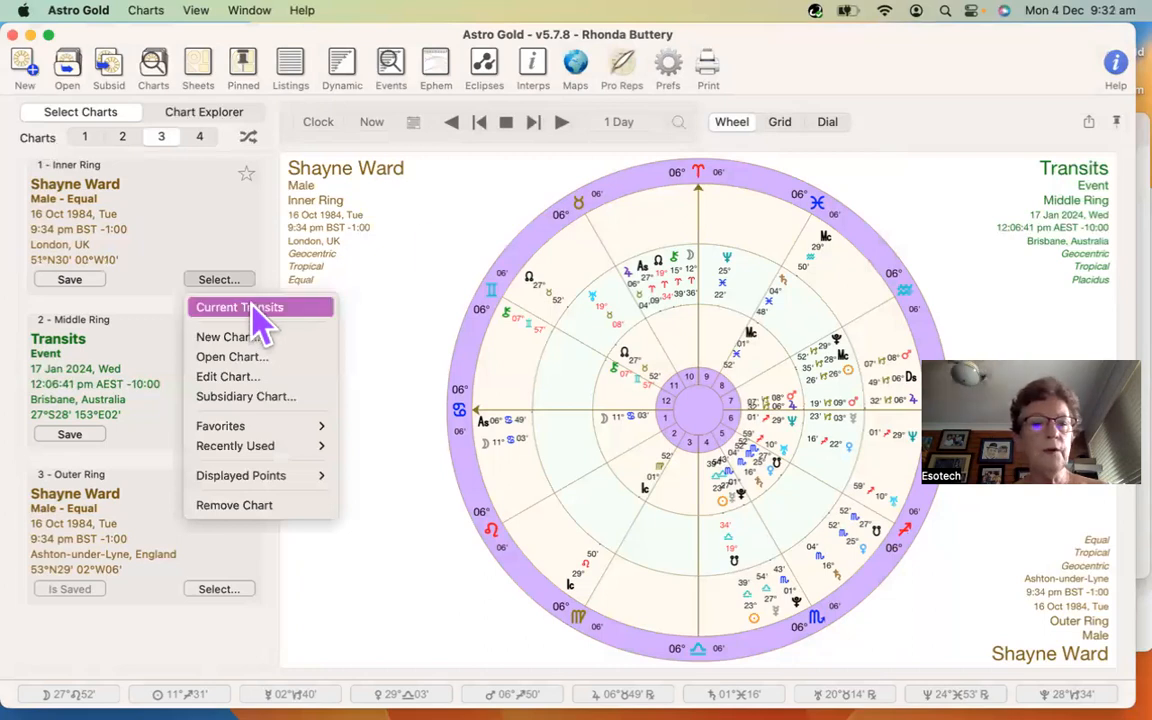
{"action": "left_click", "coordinate": [421, 230]}
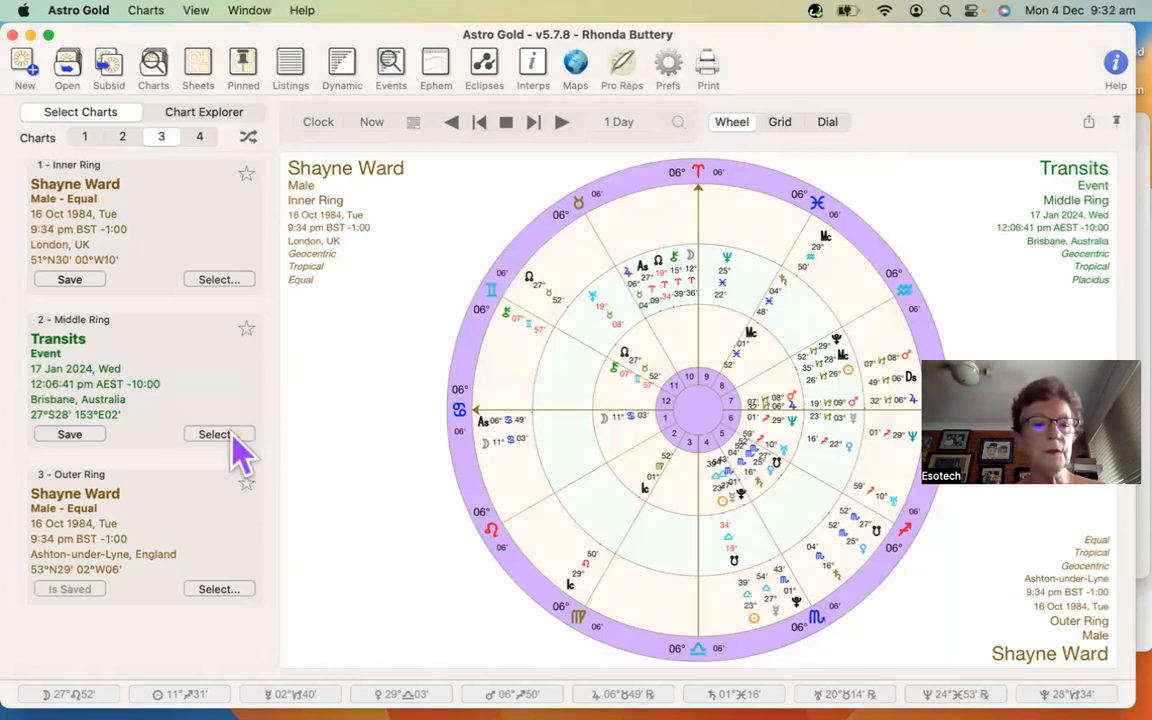
{"action": "left_click", "coordinate": [220, 435]}
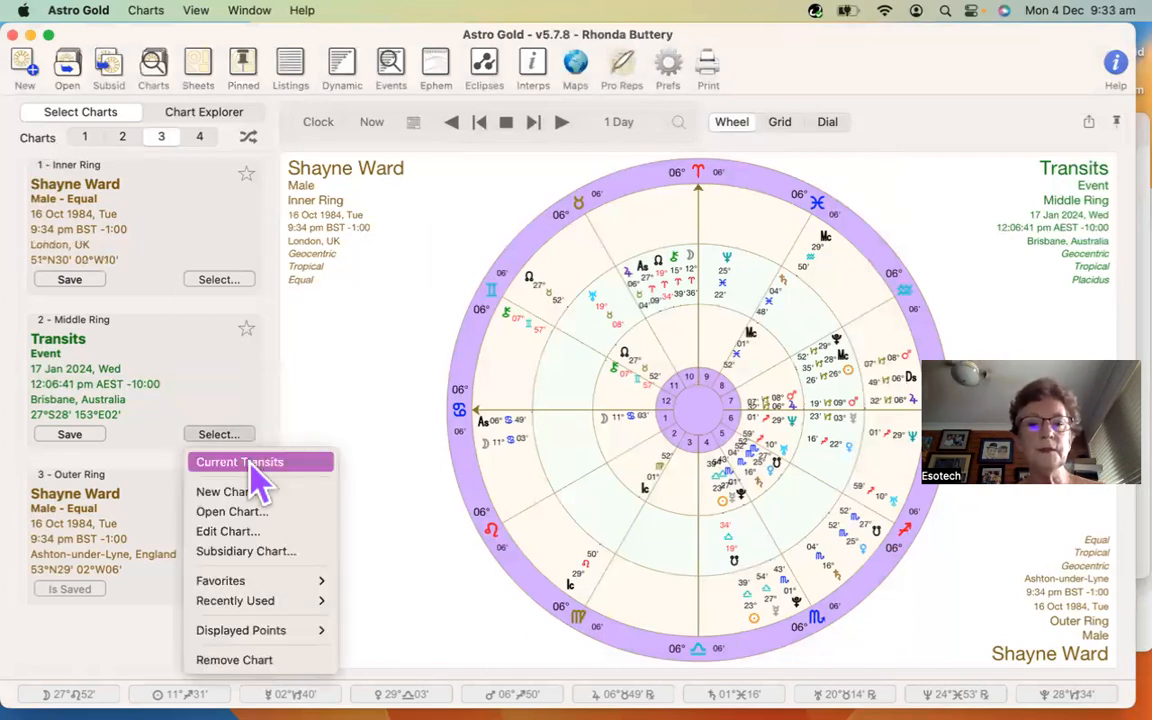
{"action": "left_click", "coordinate": [251, 464]}
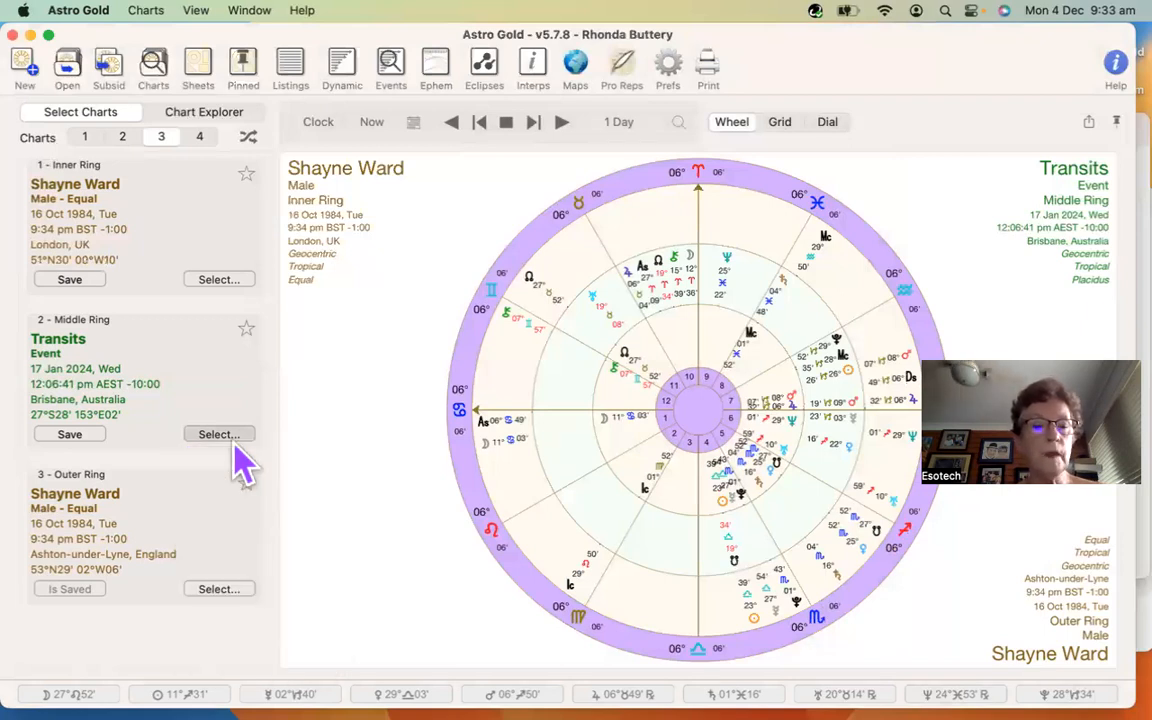
- Check the middle ring's chart options and mark the inner ring's Shayne Ward chart as a favorite
{"action": "left_click", "coordinate": [228, 438]}
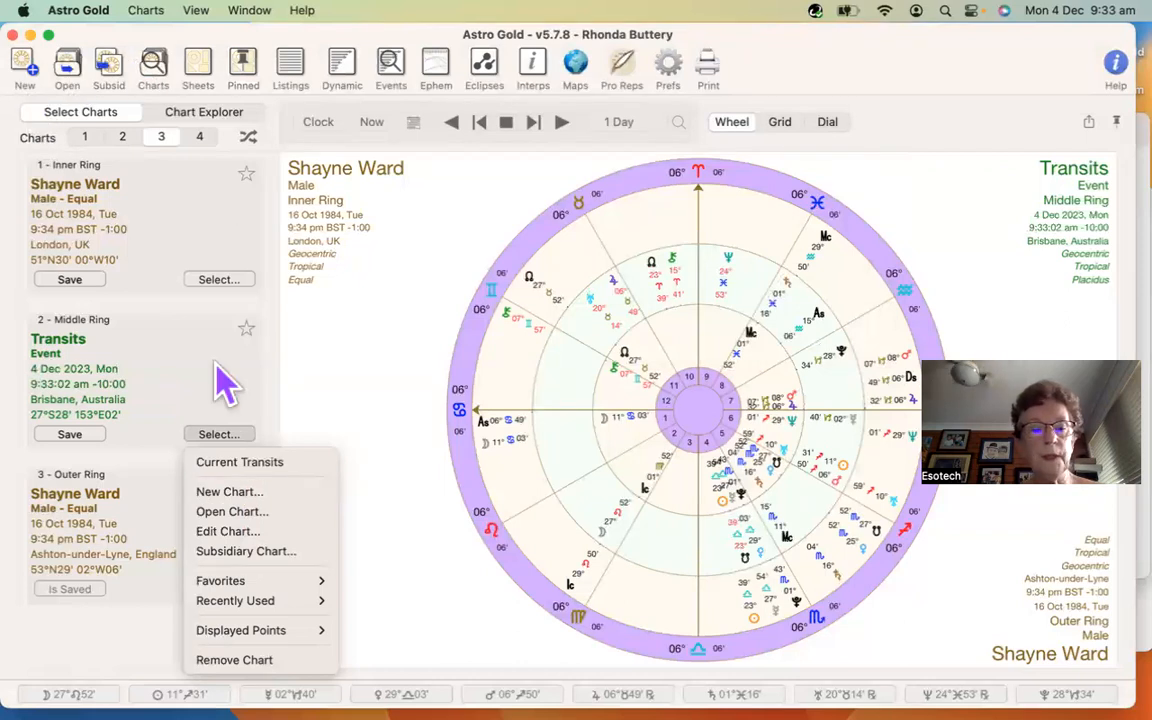
{"action": "mouse_move", "coordinate": [318, 581]}
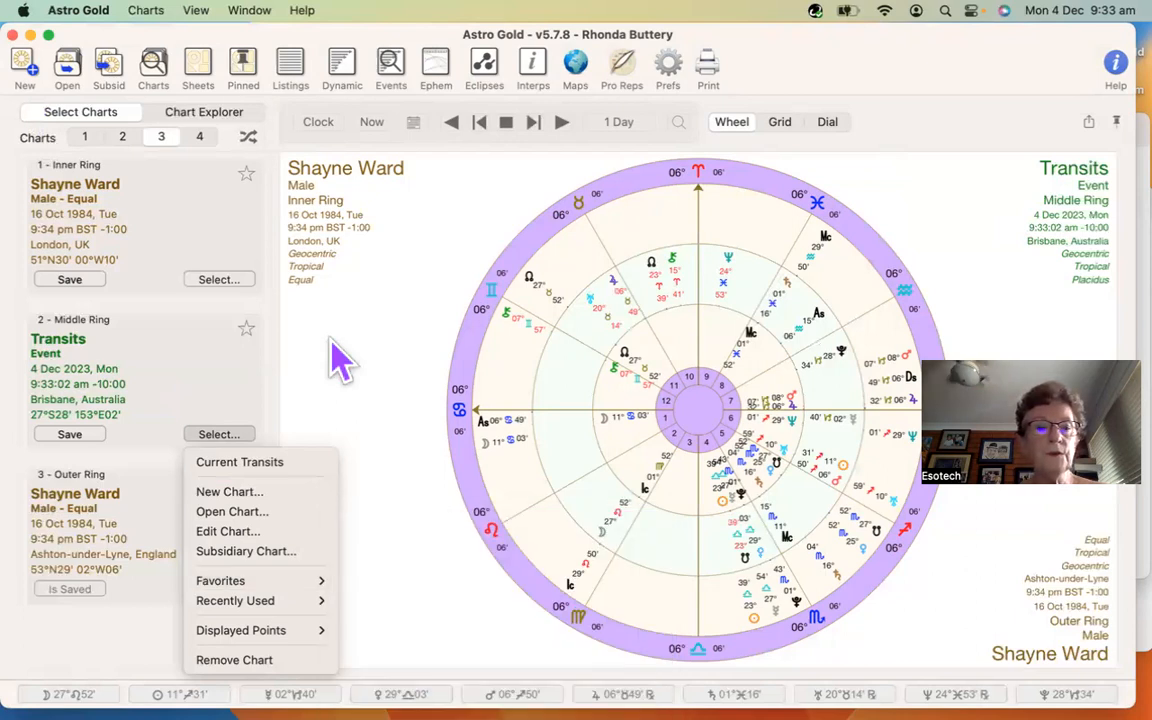
{"action": "left_click", "coordinate": [266, 152]}
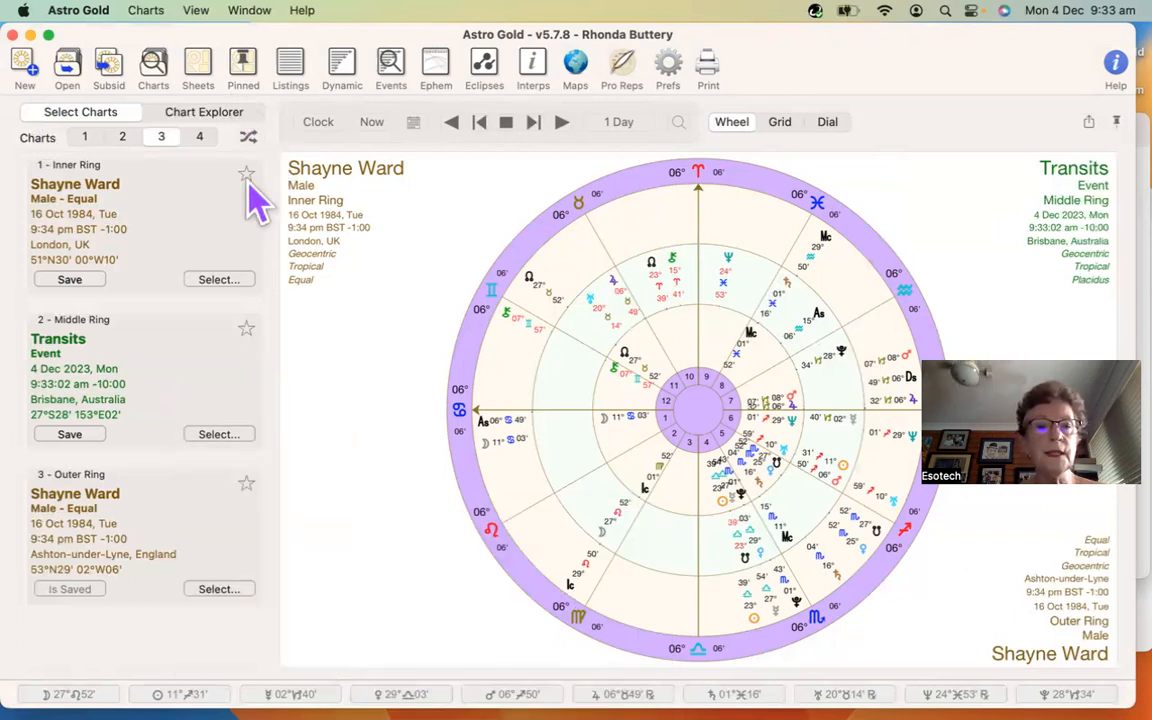
- Review the favorite and recently used charts offered for the middle ring
{"action": "left_click", "coordinate": [238, 440]}
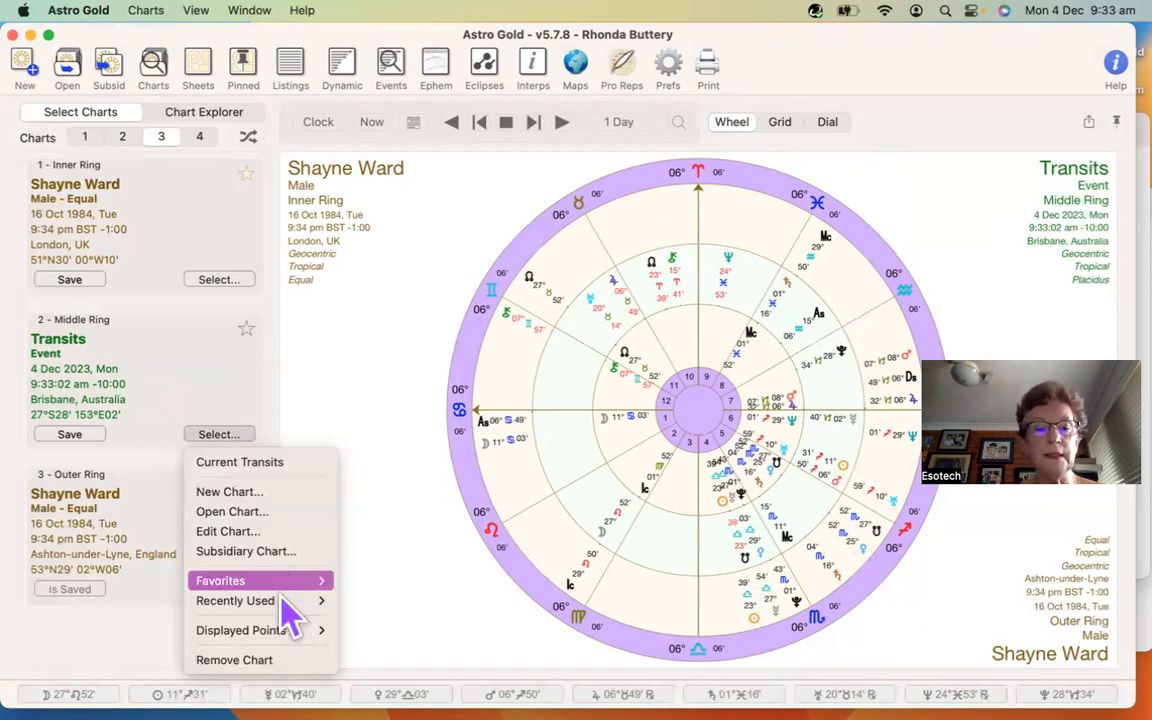
{"action": "mouse_move", "coordinate": [283, 604]}
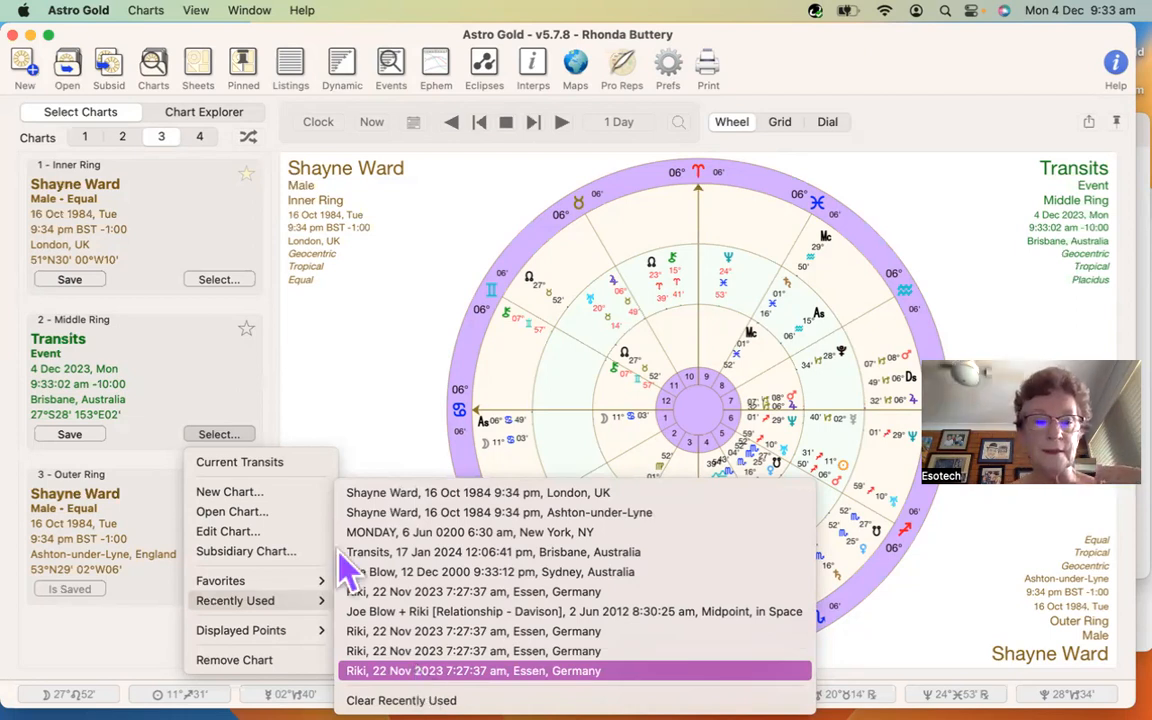
{"action": "left_click", "coordinate": [370, 378]}
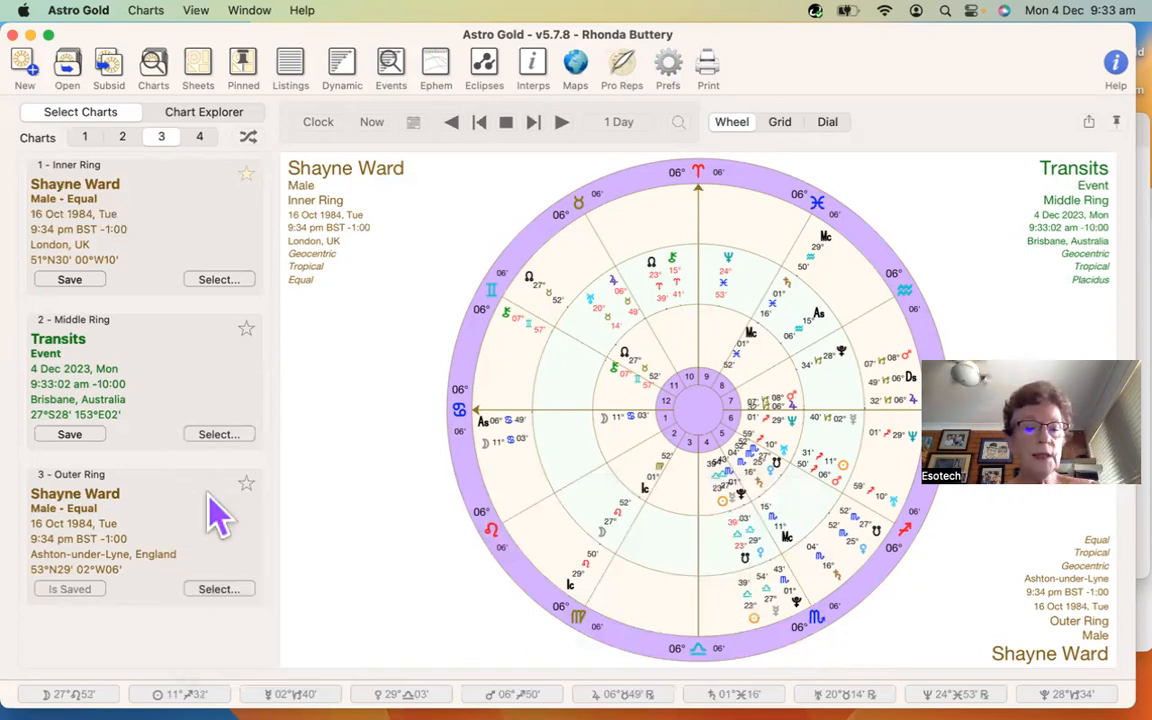
- Remove the outer ring's Shayne Ward chart and switch the number of displayed charts to one and then four
{"action": "left_click", "coordinate": [218, 592]}
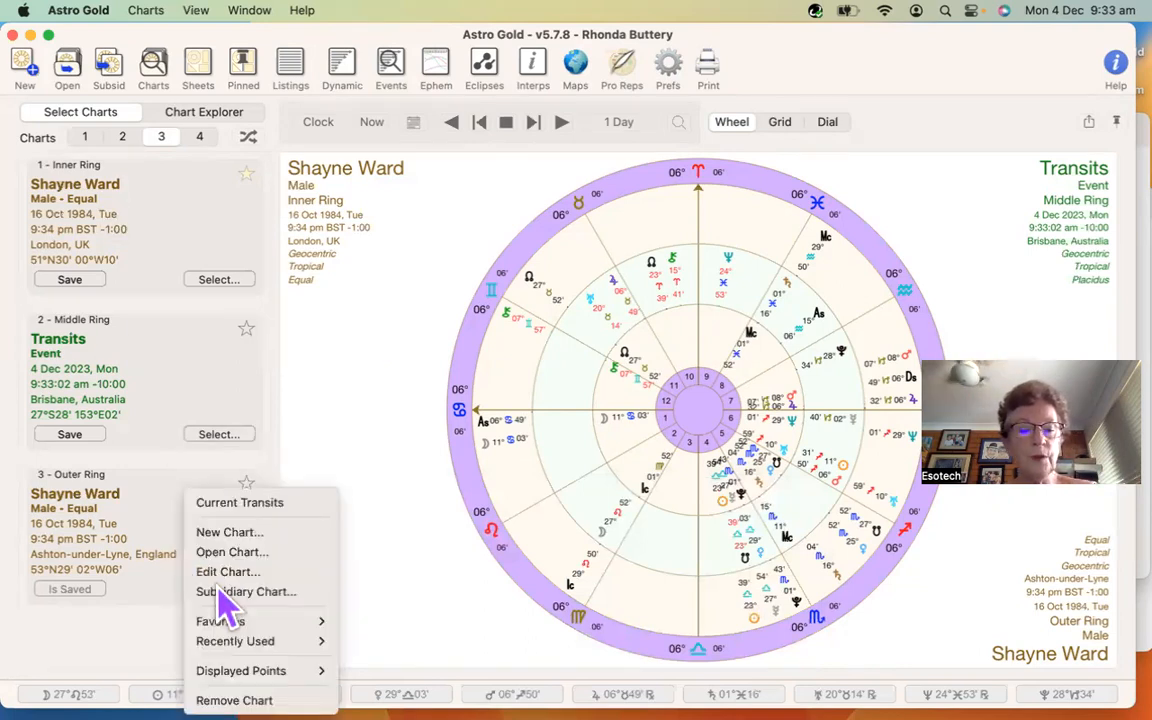
{"action": "left_click", "coordinate": [250, 688]}
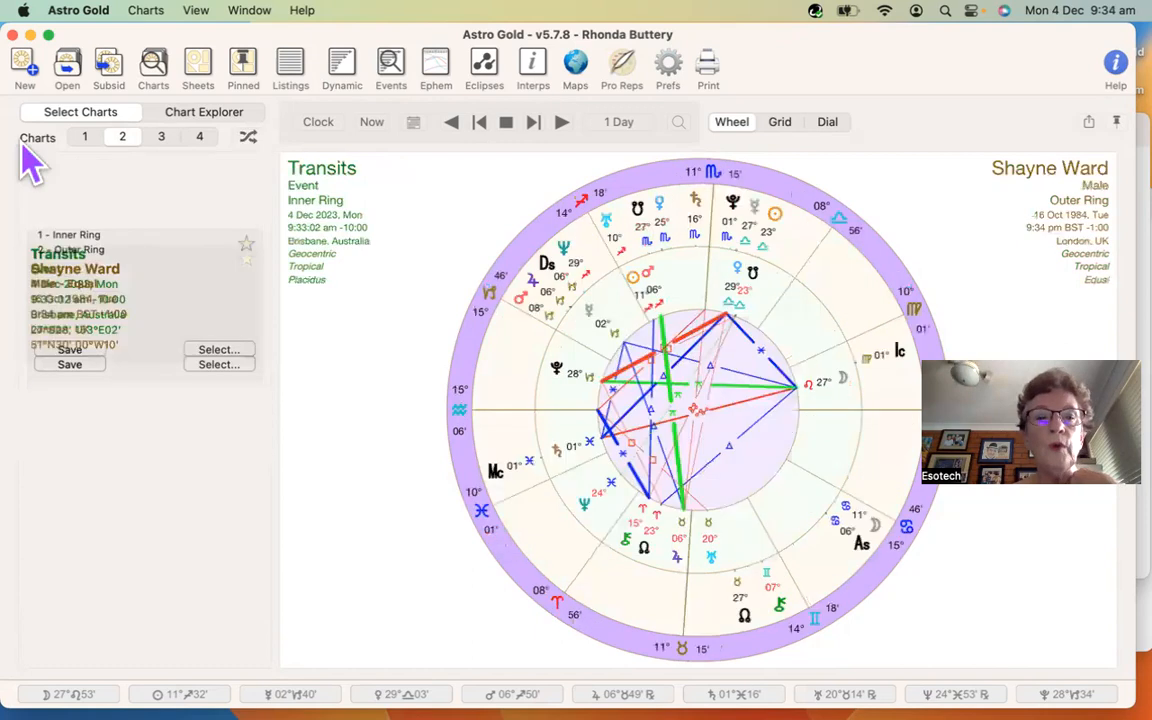
{"action": "left_click", "coordinate": [85, 138]}
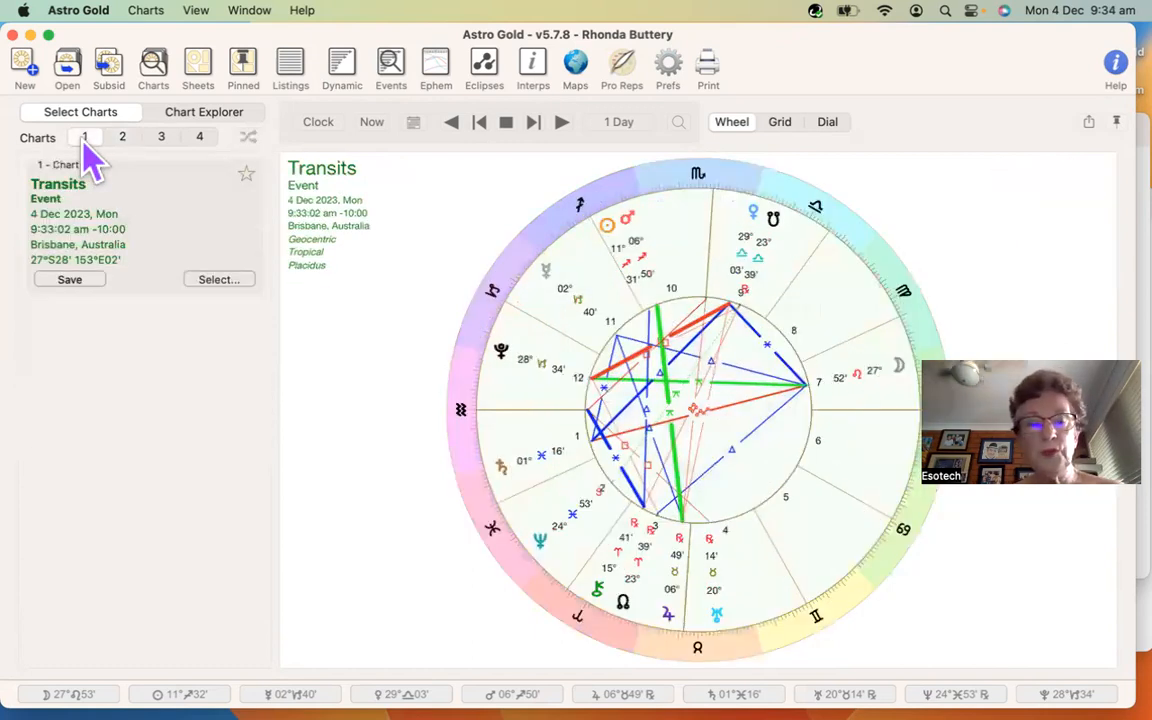
{"action": "left_click", "coordinate": [199, 138]}
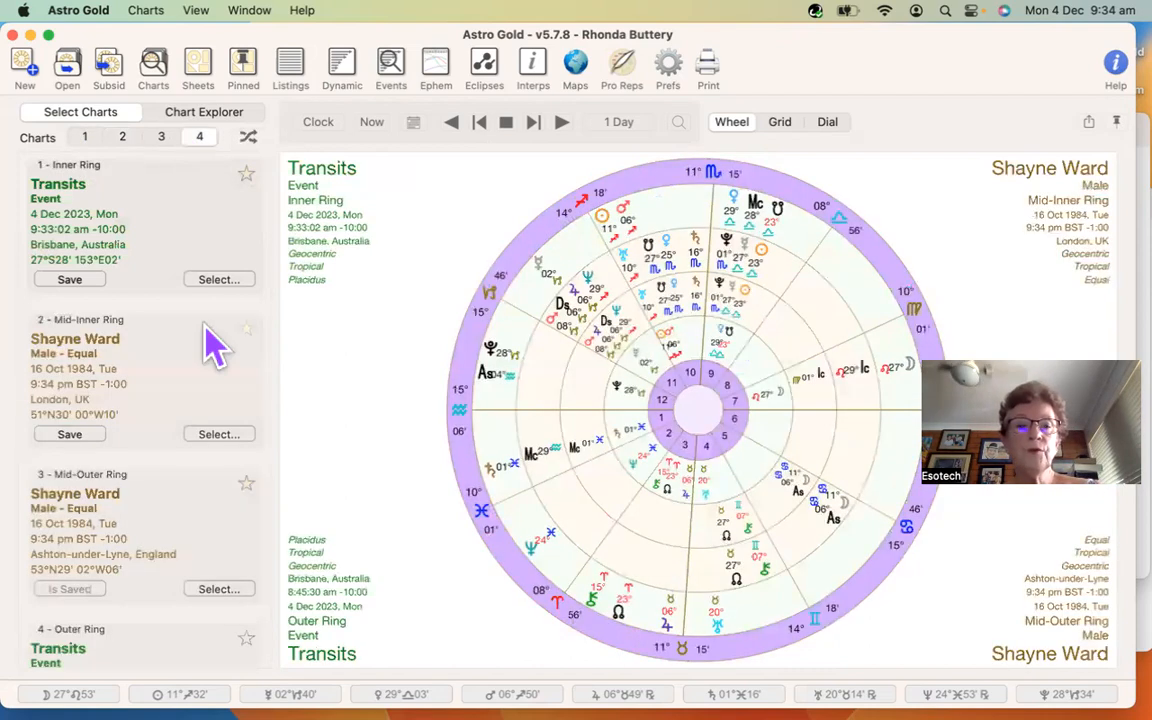
- Replace the mid-inner and mid-outer ring charts with current transits
{"action": "left_click", "coordinate": [220, 436]}
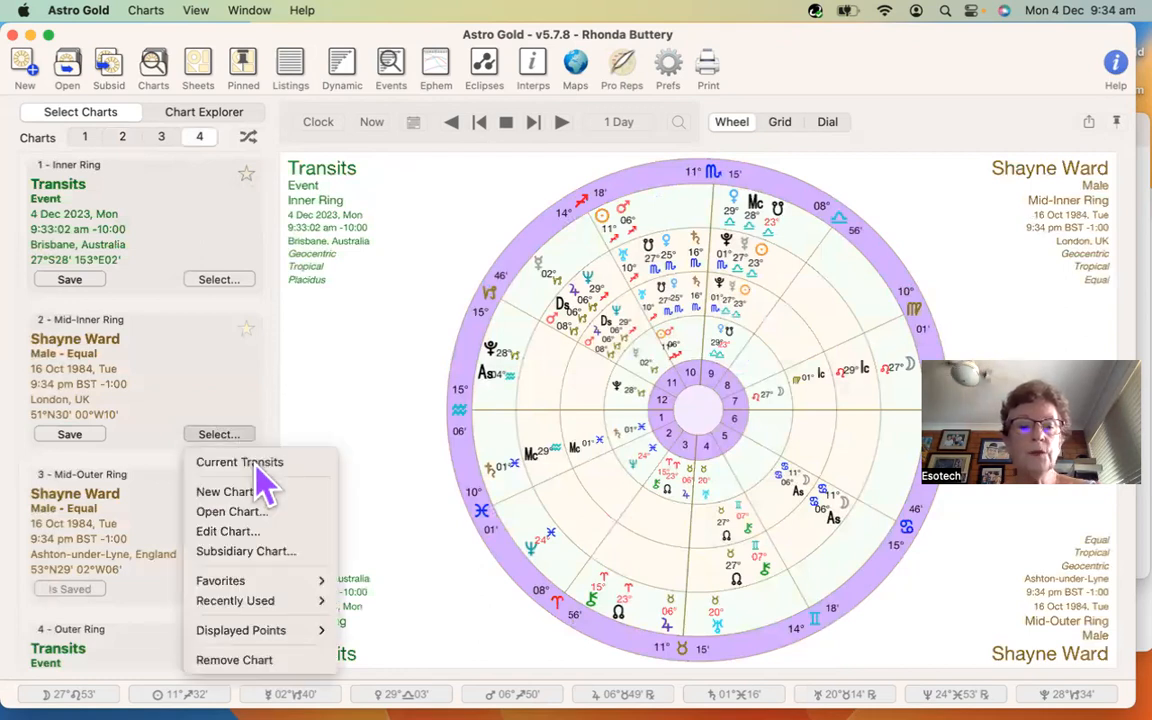
{"action": "left_click", "coordinate": [264, 468]}
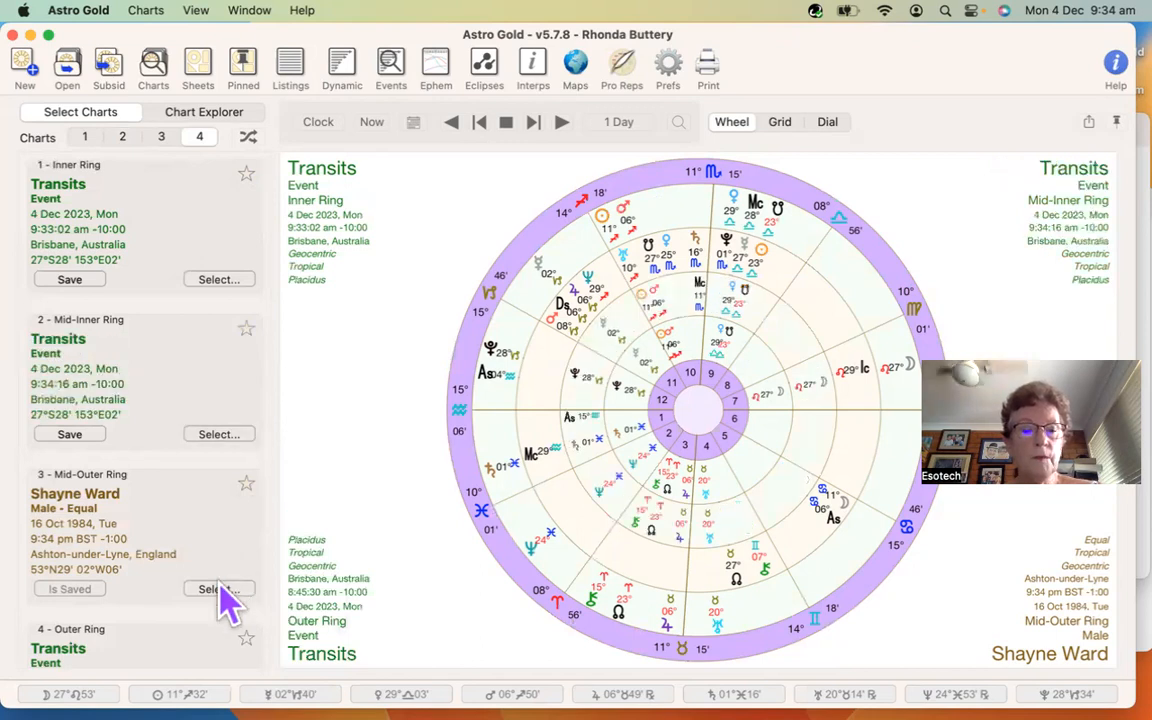
{"action": "left_click", "coordinate": [220, 589]}
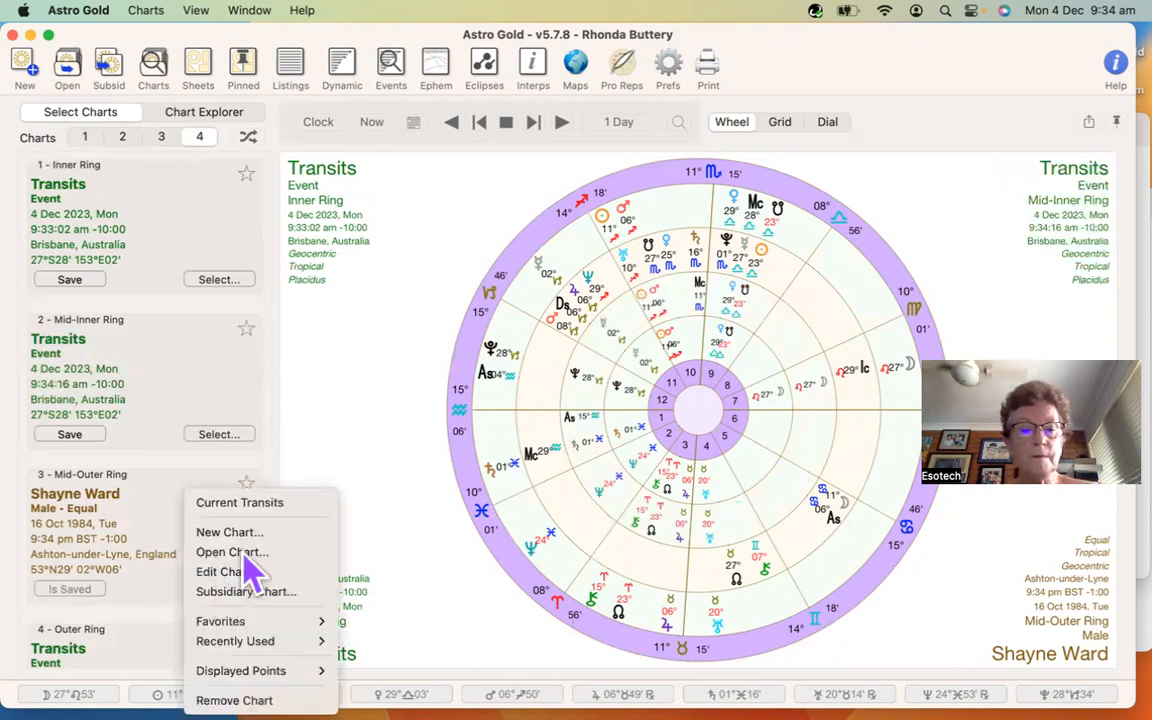
{"action": "left_click", "coordinate": [291, 503]}
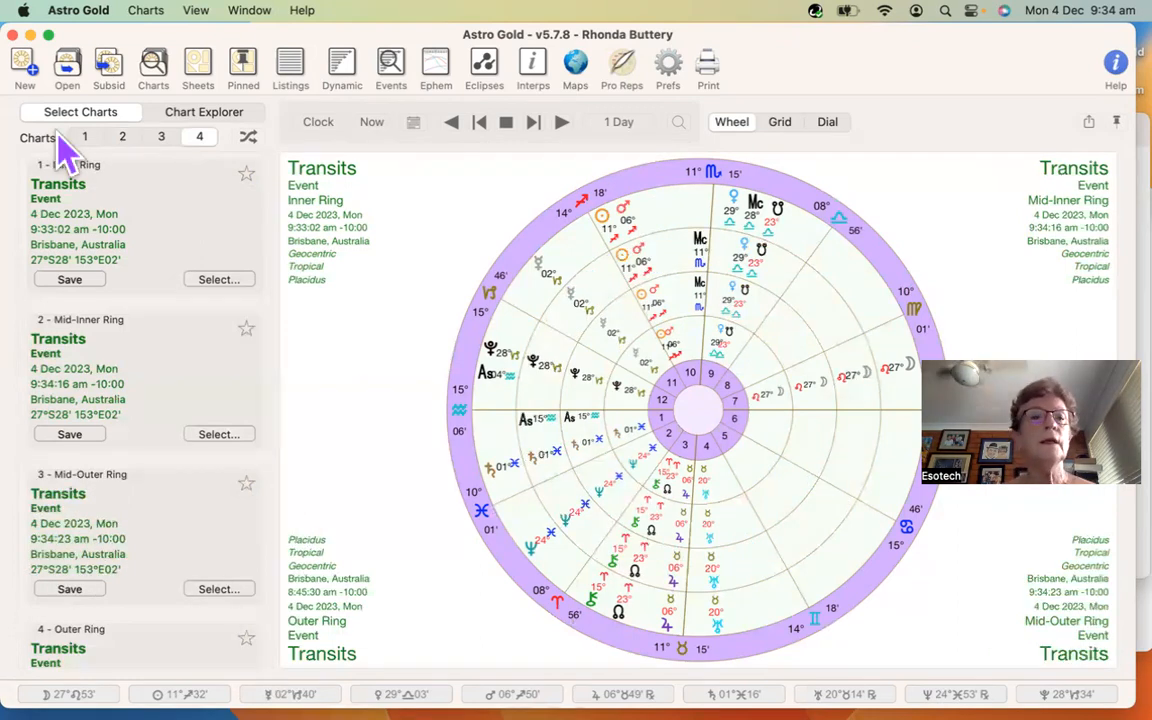
- Read what the Clear Displayed Data option would reset, and cancel without clearing
{"action": "left_click", "coordinate": [80, 11]}
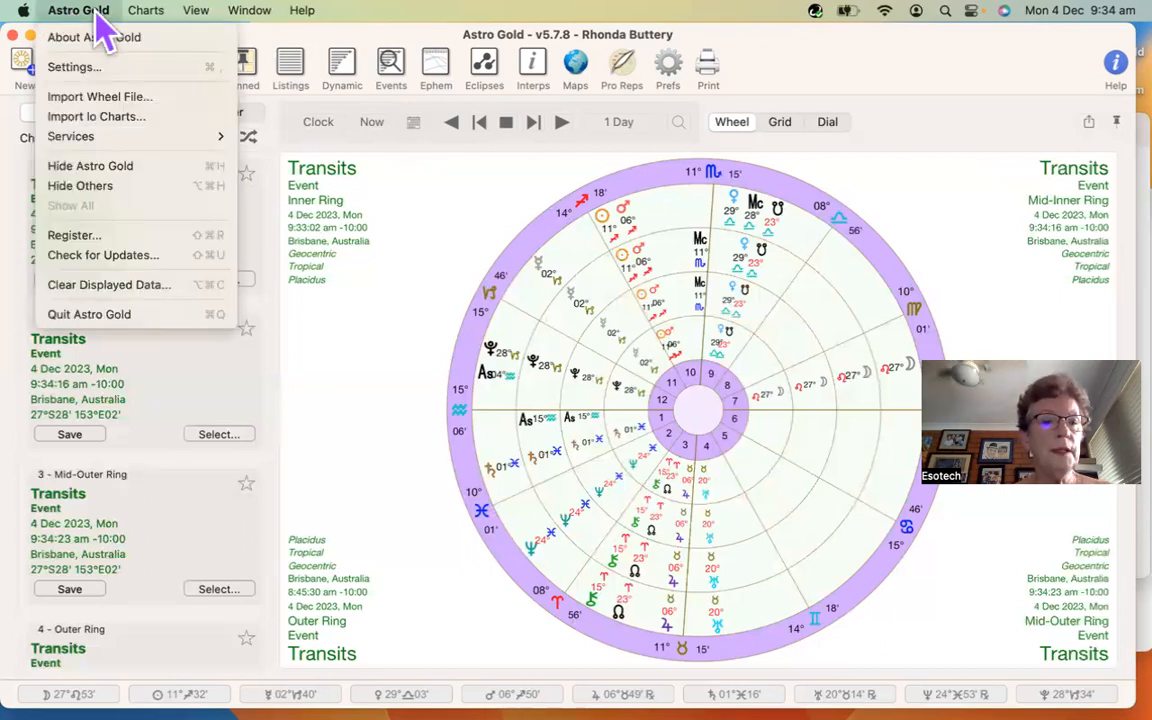
{"action": "mouse_move", "coordinate": [196, 25]}
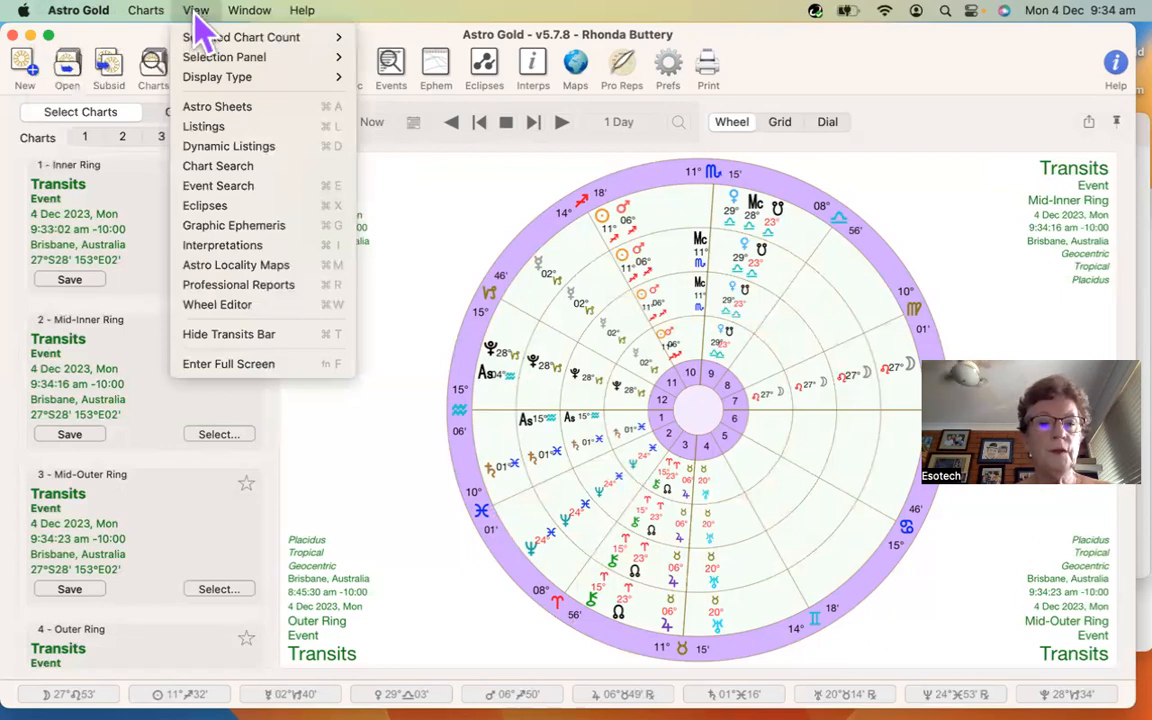
{"action": "mouse_move", "coordinate": [95, 26]}
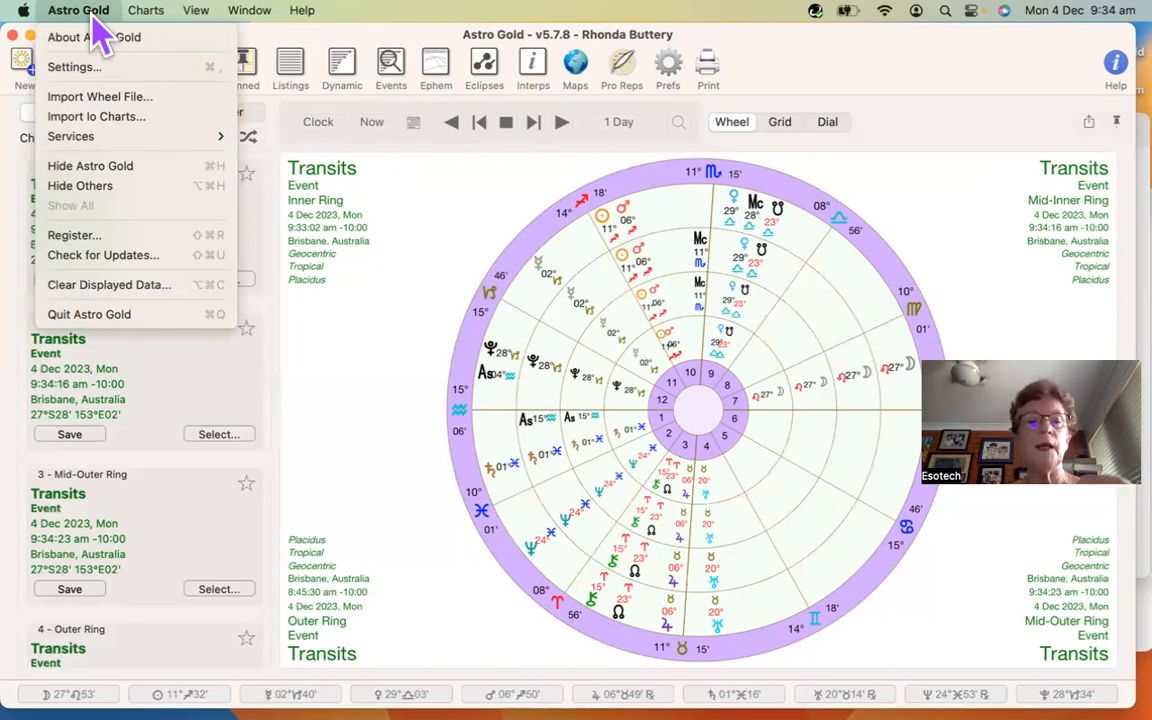
{"action": "left_click", "coordinate": [105, 288]}
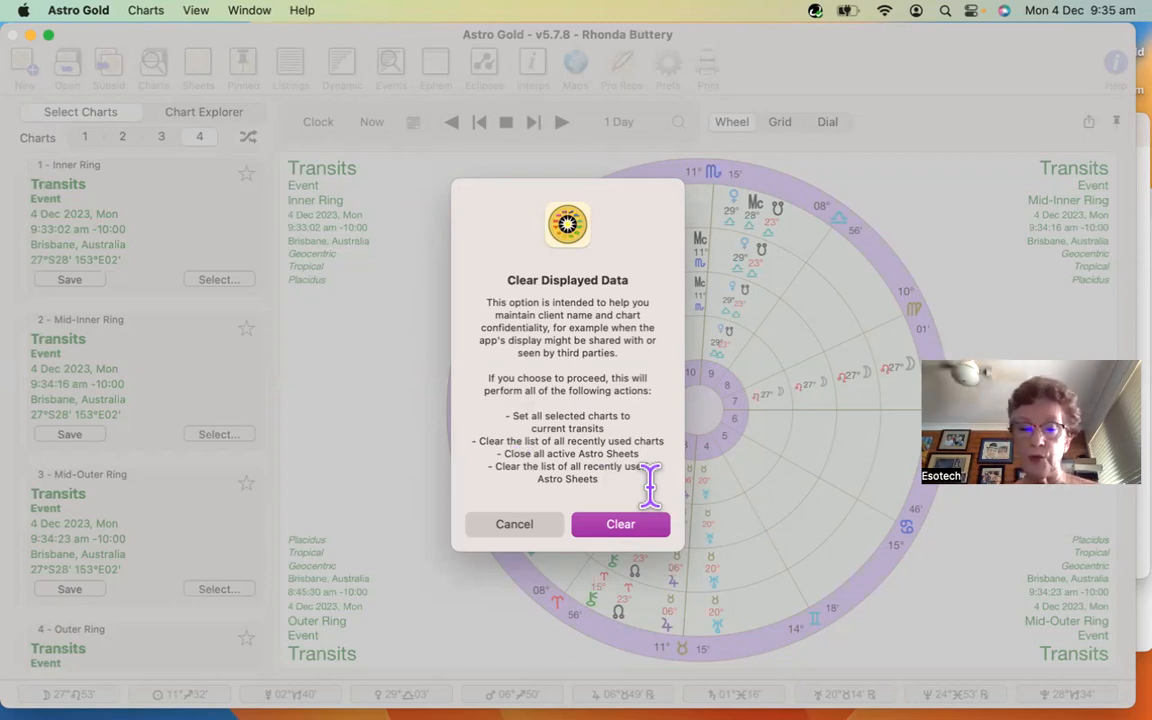
{"action": "left_click", "coordinate": [516, 526]}
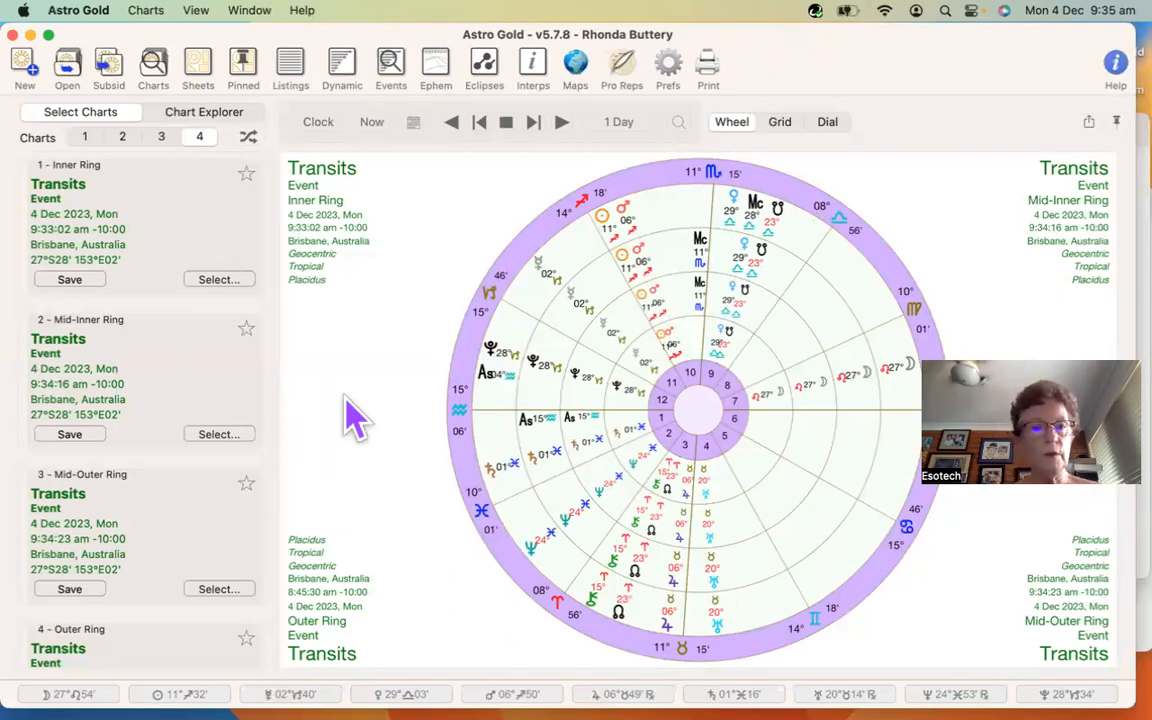
- Look over the inner ring chart's options, including its Displayed Points sets, and the outer ring's own options on the wheel
{"action": "left_click", "coordinate": [220, 282]}
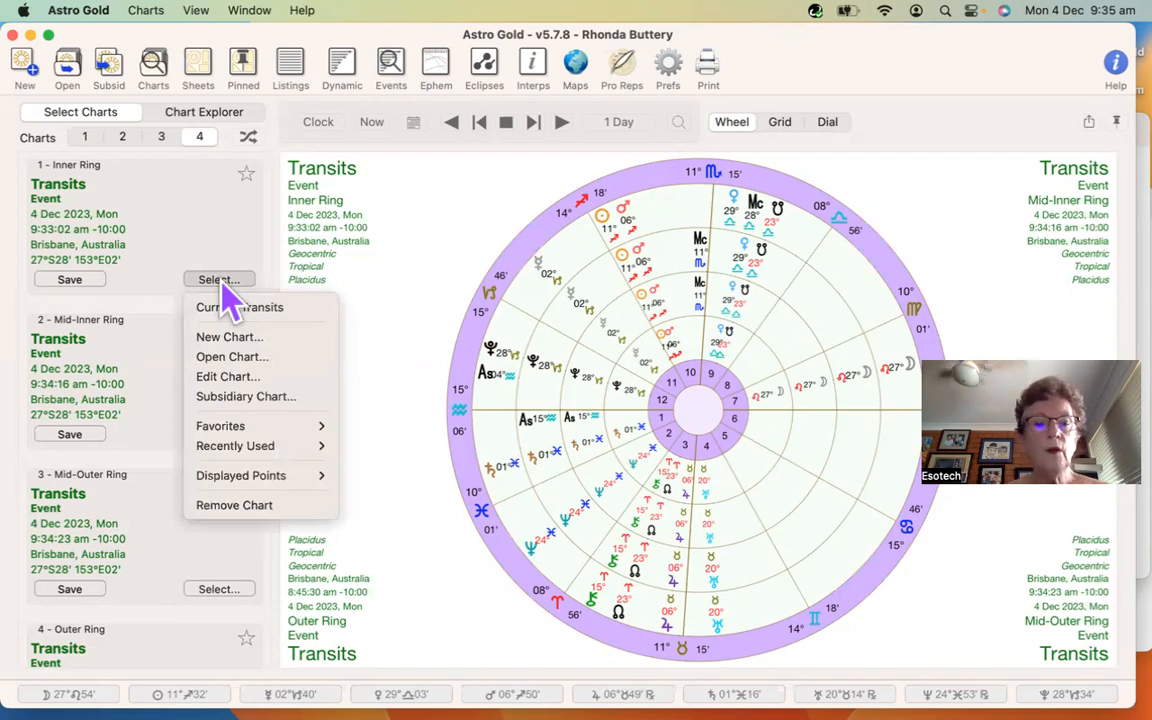
{"action": "mouse_move", "coordinate": [255, 476]}
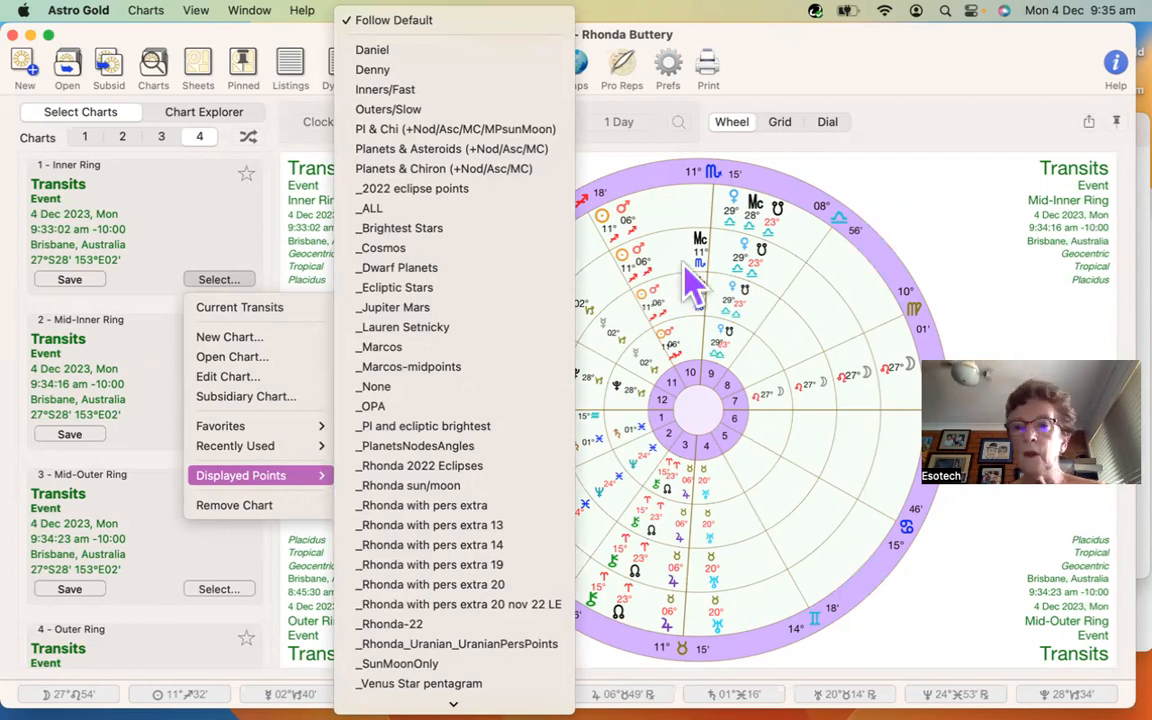
{"action": "left_click", "coordinate": [668, 400]}
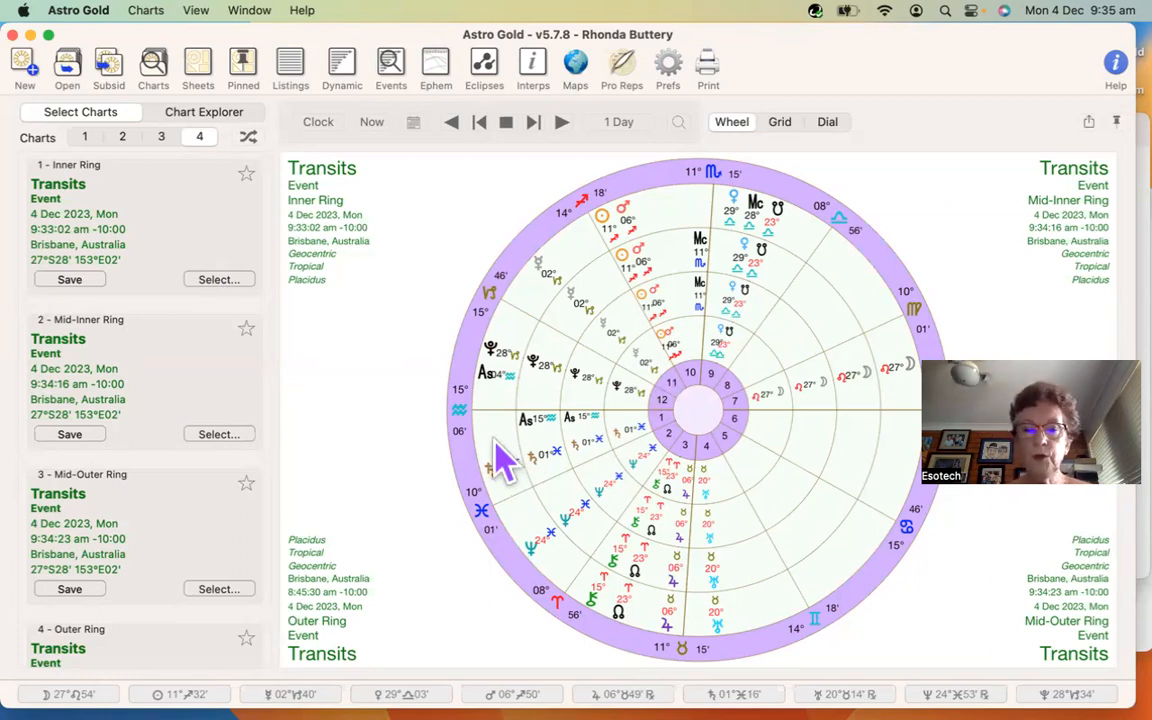
{"action": "right_click", "coordinate": [508, 468]}
{"action": "mouse_move", "coordinate": [513, 470]}
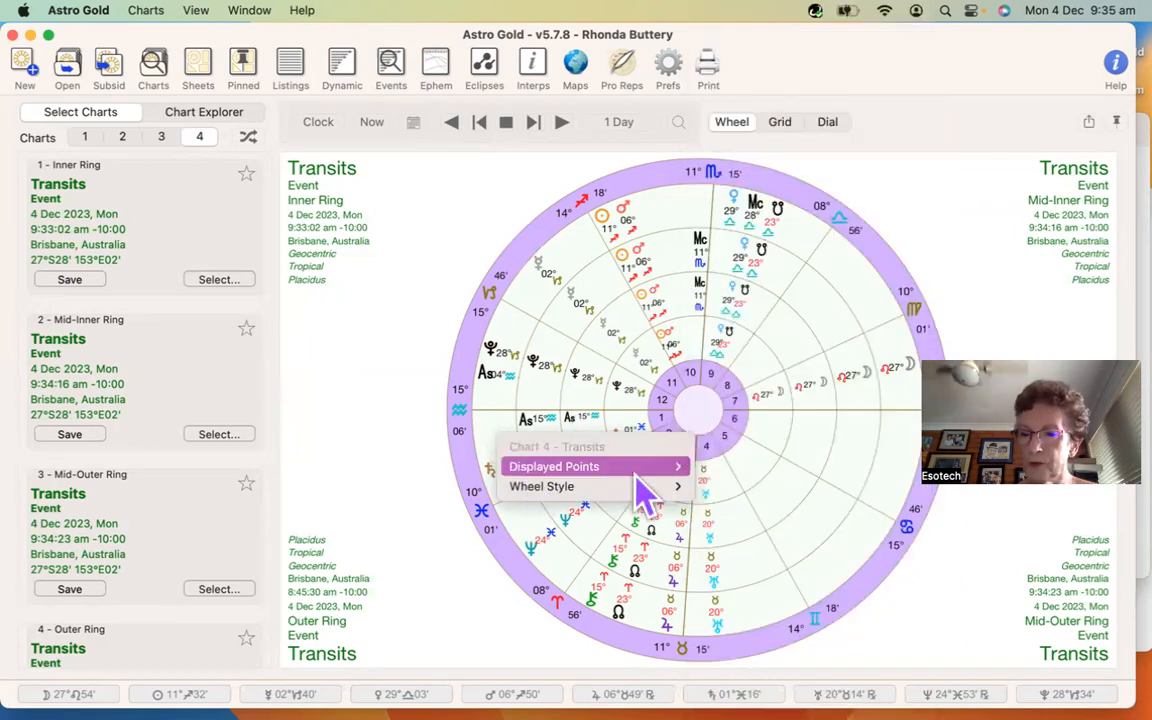
{"action": "left_click", "coordinate": [415, 295]}
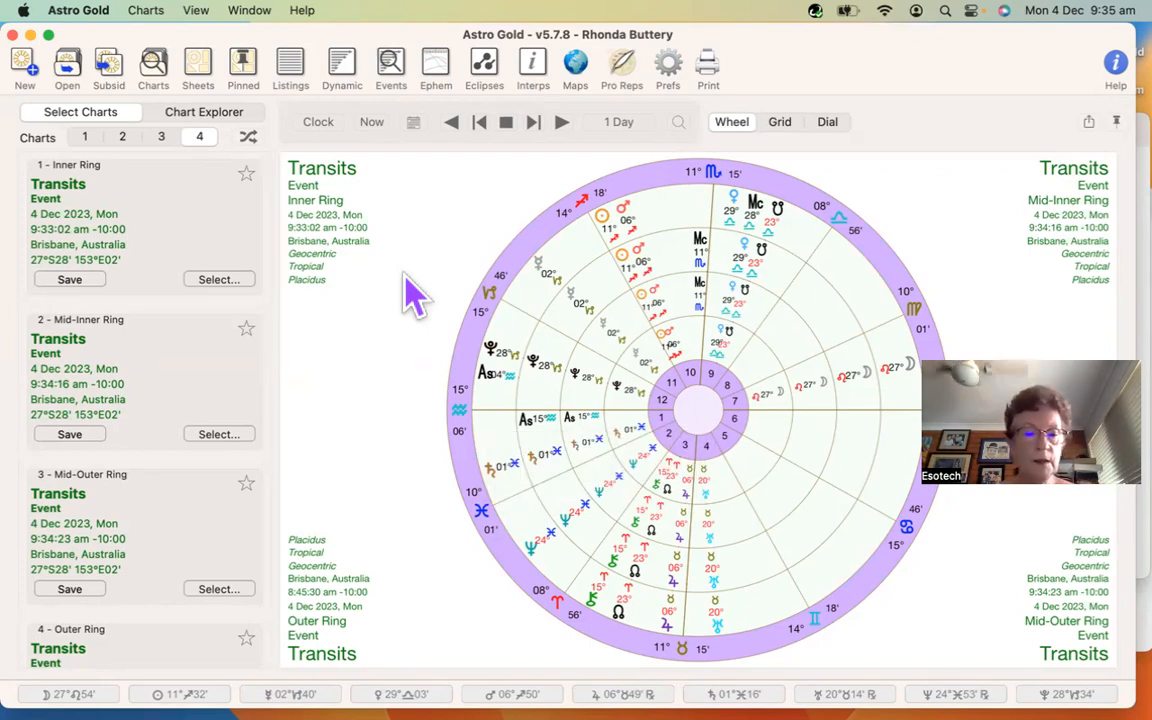
{"action": "left_click", "coordinate": [212, 279]}
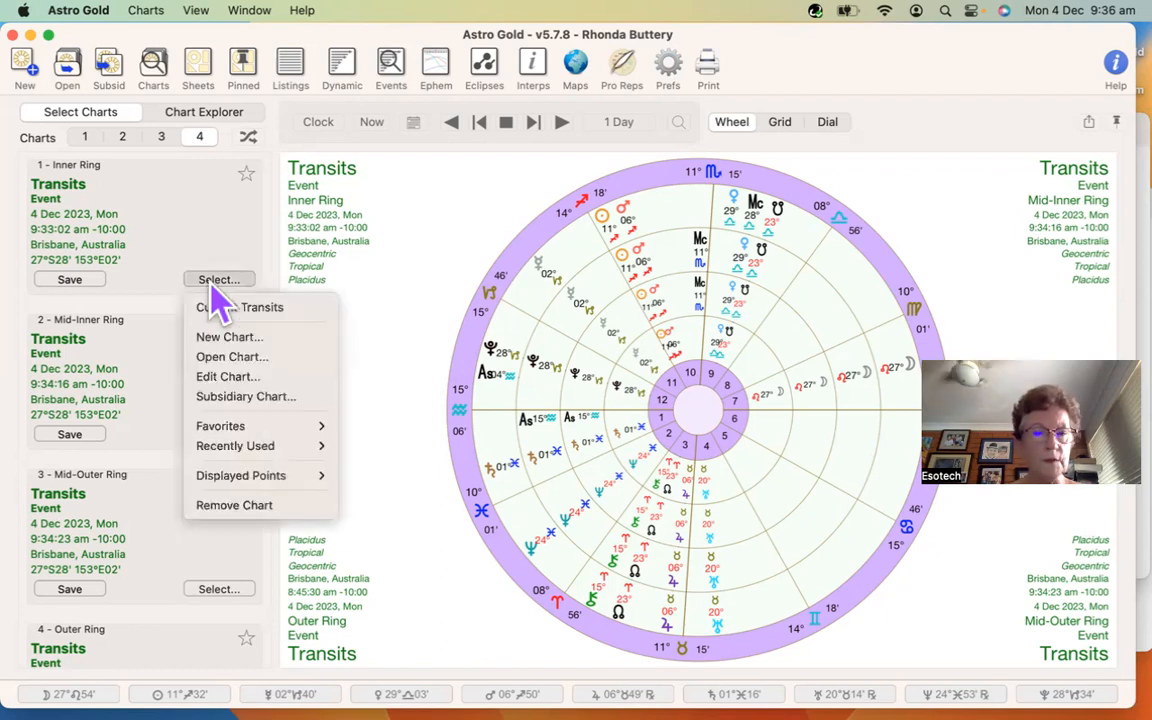
{"action": "left_click", "coordinate": [356, 170]}
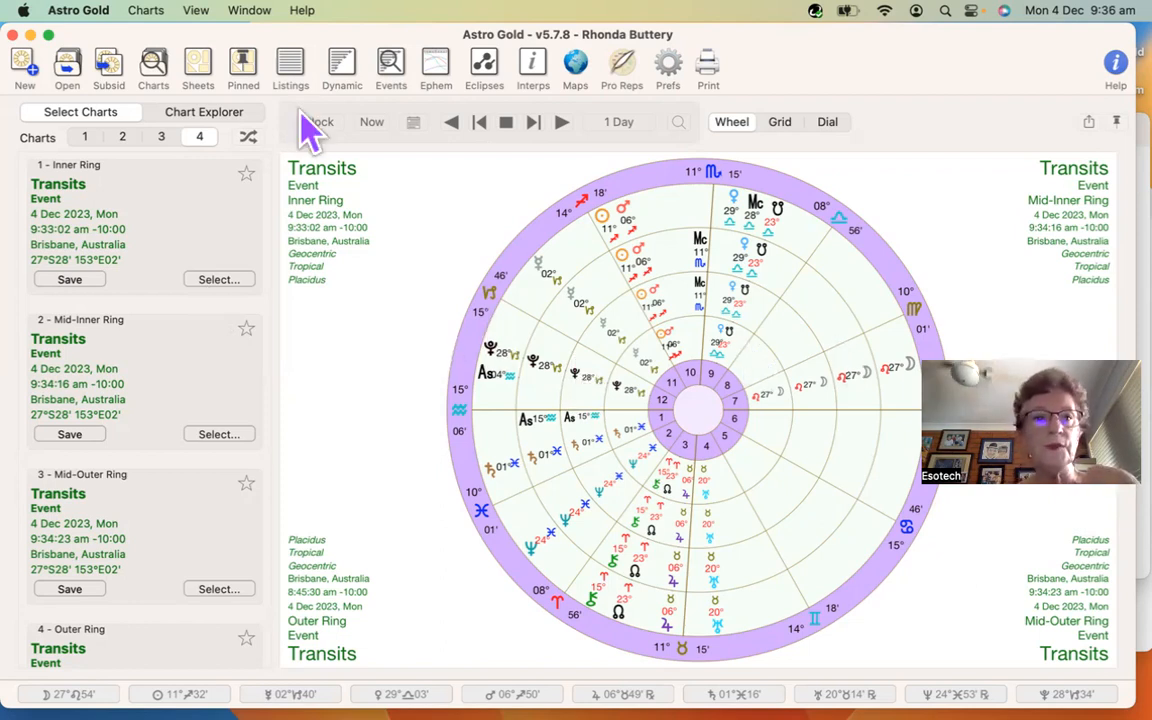
- Open Astro Sheets, collapse the 1 Chart category, and return to the main chart window
{"action": "left_click", "coordinate": [199, 78]}
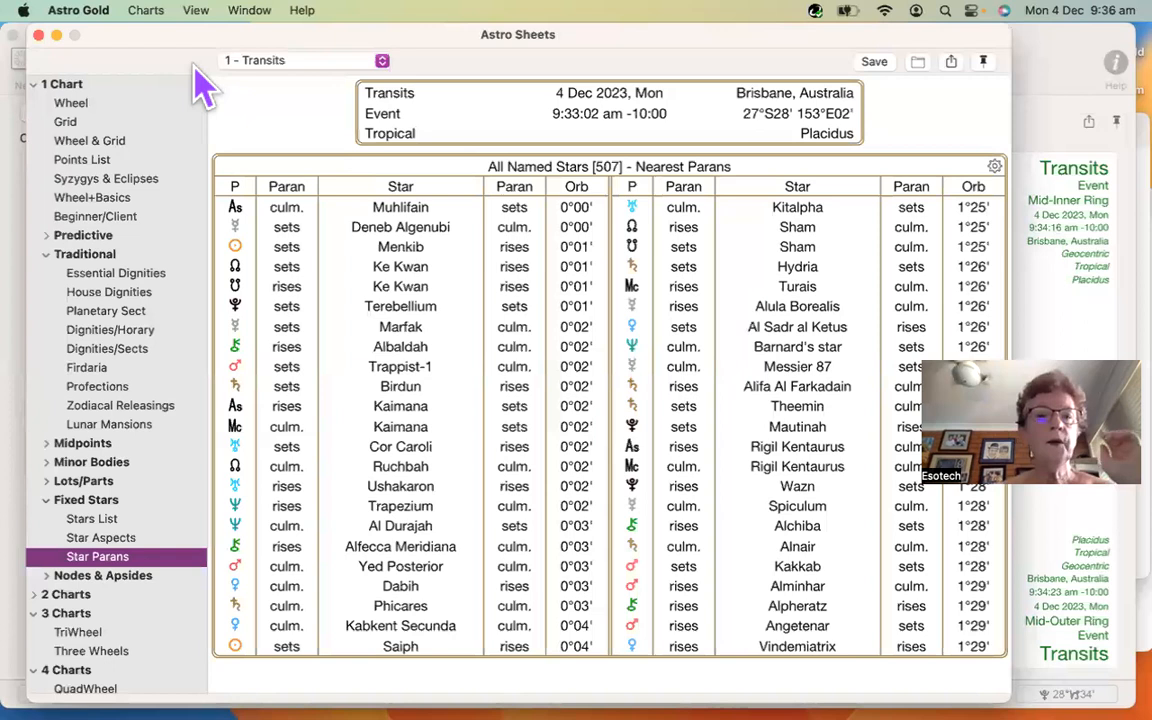
{"action": "left_click", "coordinate": [36, 87]}
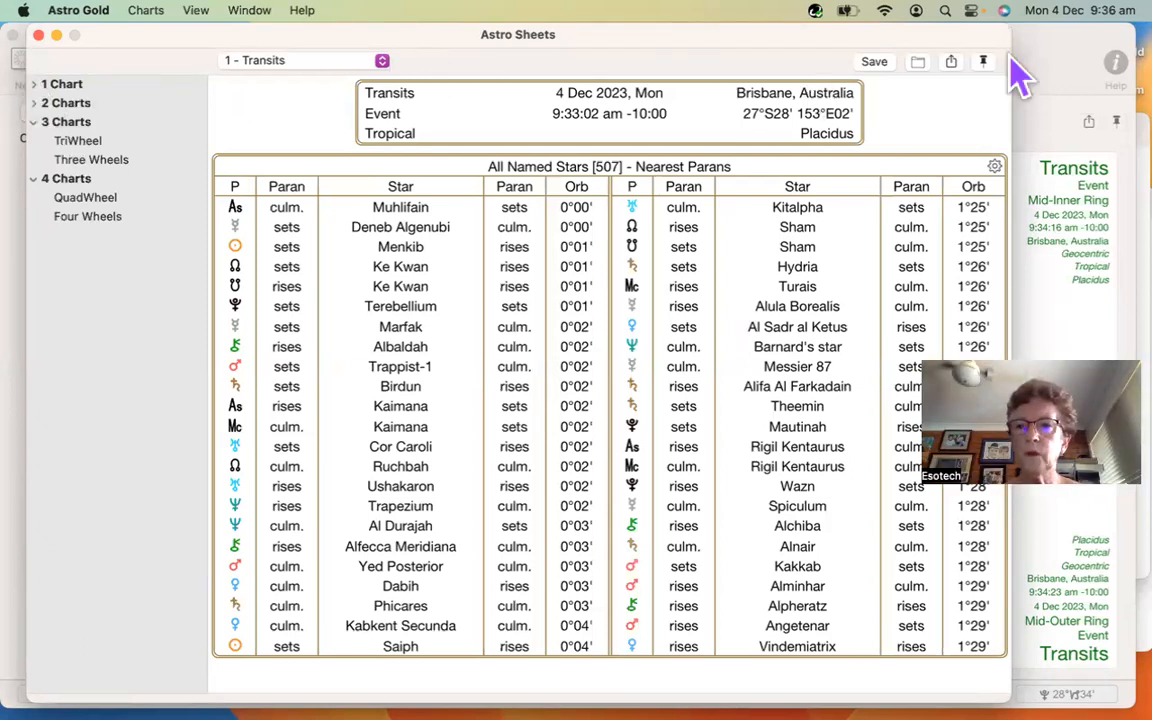
{"action": "left_click", "coordinate": [1051, 62]}
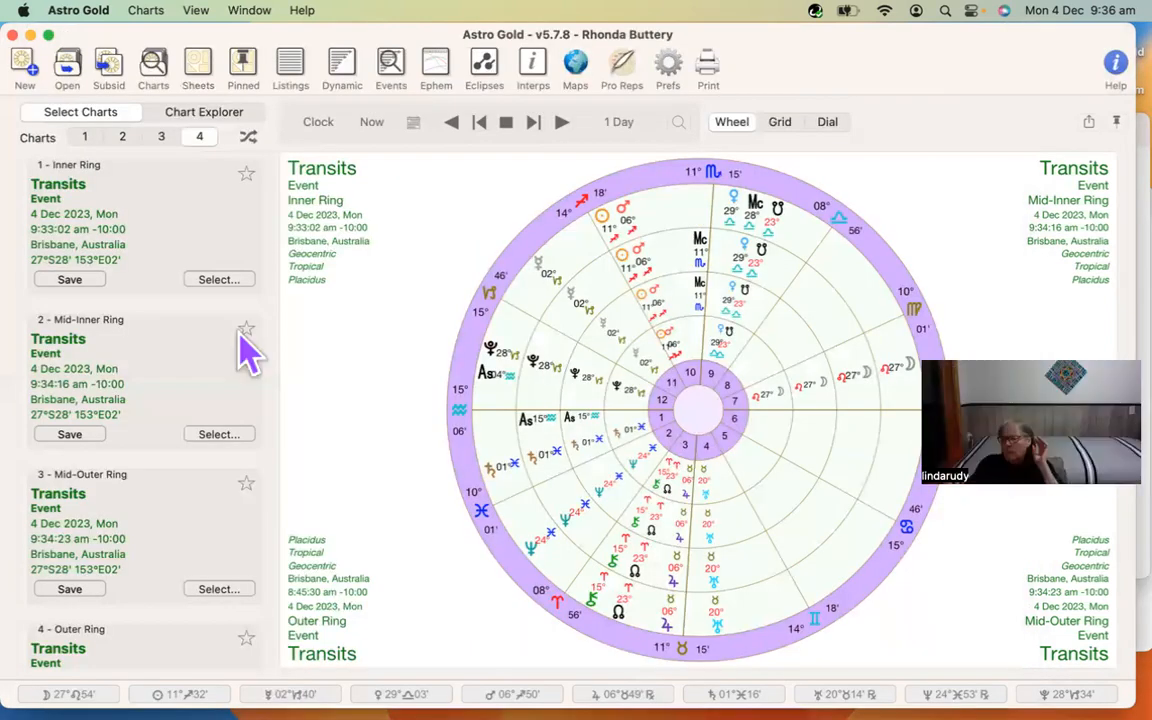
- Remove the inner ring chart from the four-chart wheel
{"action": "left_click", "coordinate": [222, 280]}
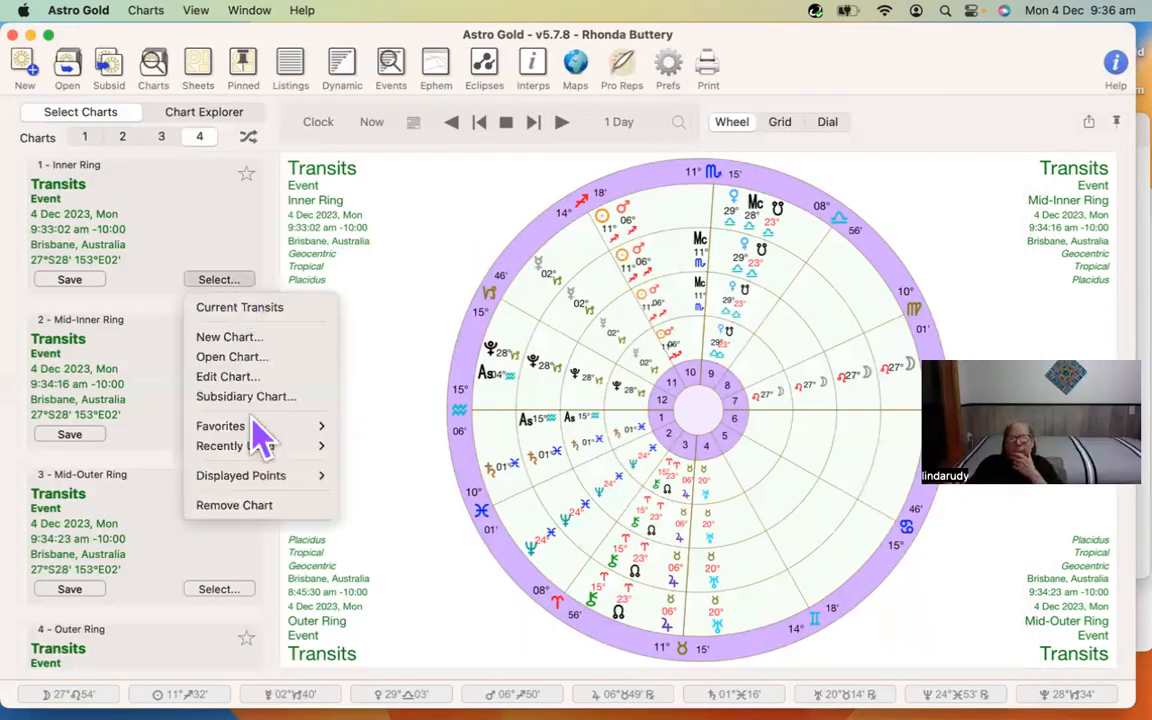
{"action": "left_click", "coordinate": [273, 514]}
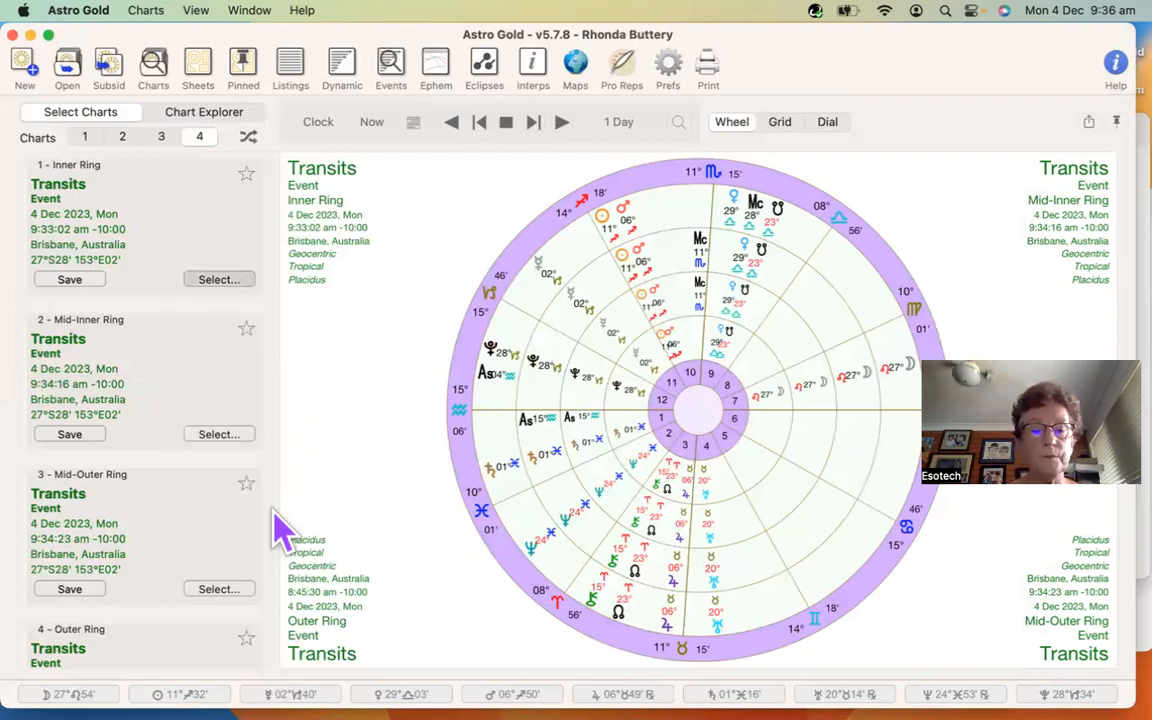
{"action": "left_click", "coordinate": [219, 282]}
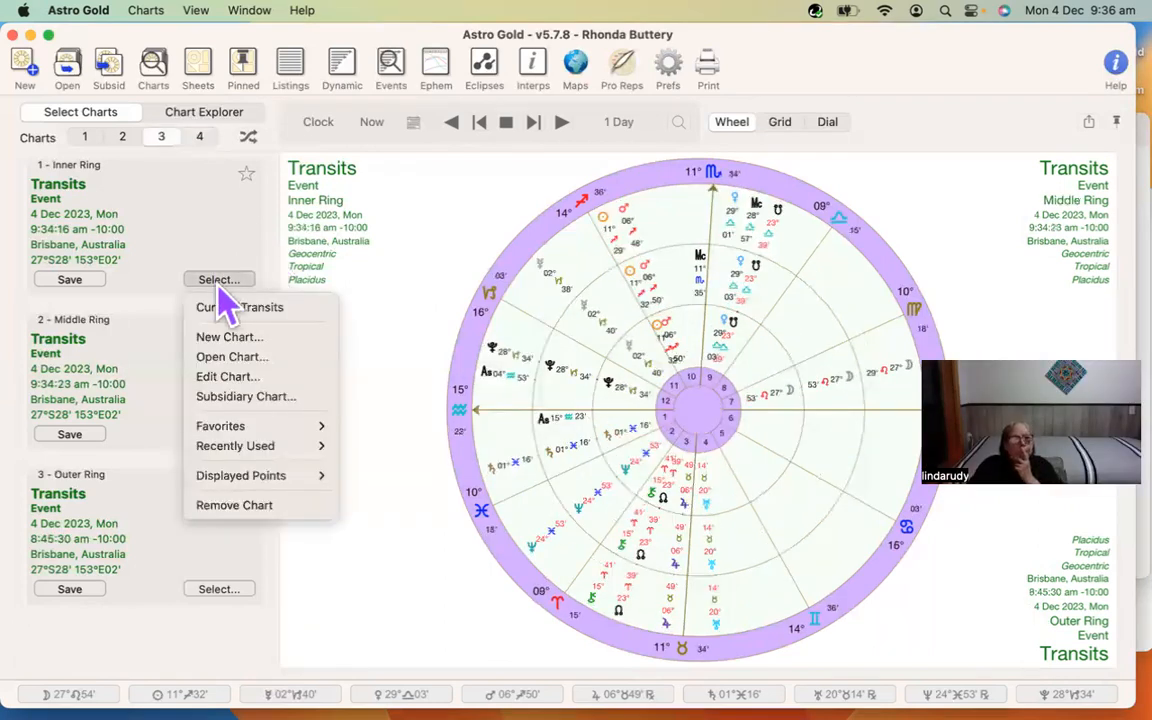
{"action": "left_click", "coordinate": [216, 592]}
{"action": "left_click", "coordinate": [217, 592]}
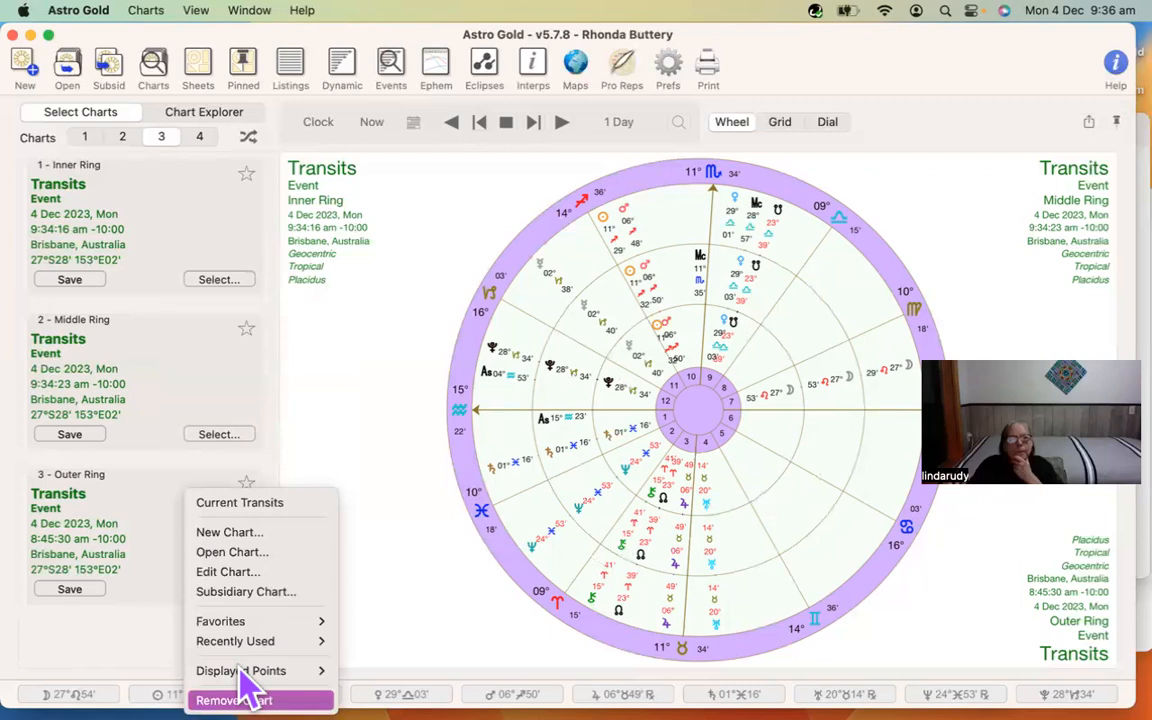
{"action": "left_click", "coordinate": [214, 508]}
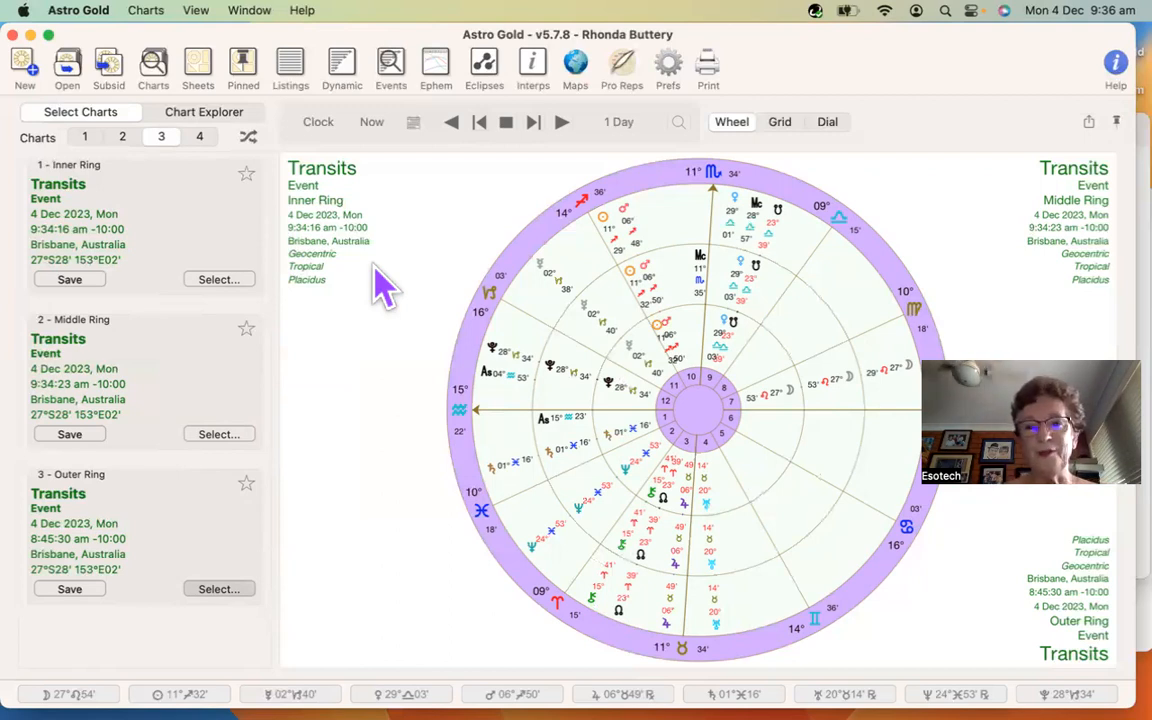
- Reopen Astro Sheets and collapse the 4 Charts and 3 Charts categories
{"action": "key", "text": "super+2"}
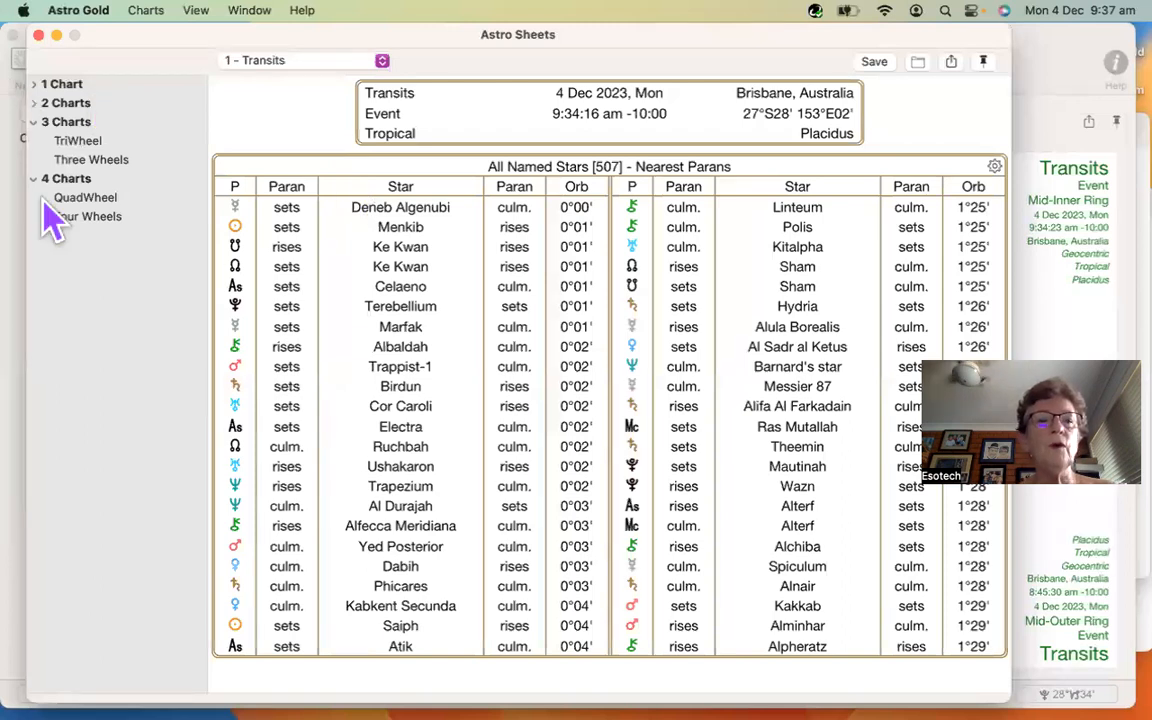
{"action": "left_click", "coordinate": [34, 180]}
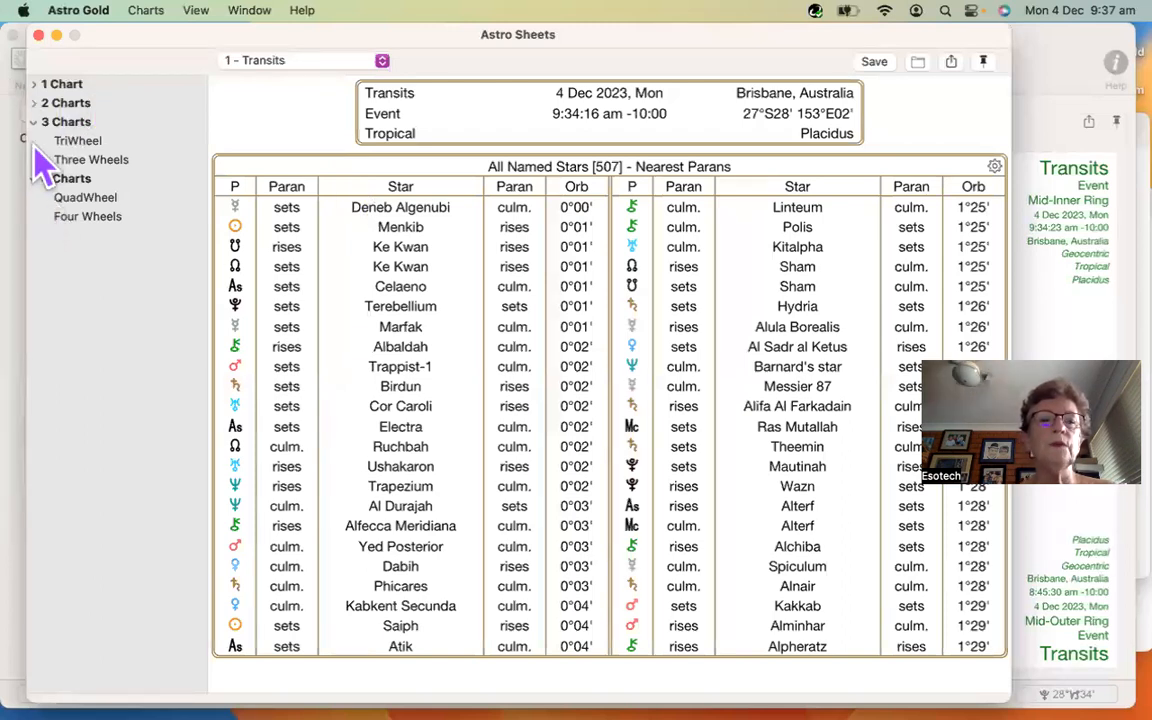
{"action": "left_click", "coordinate": [34, 122]}
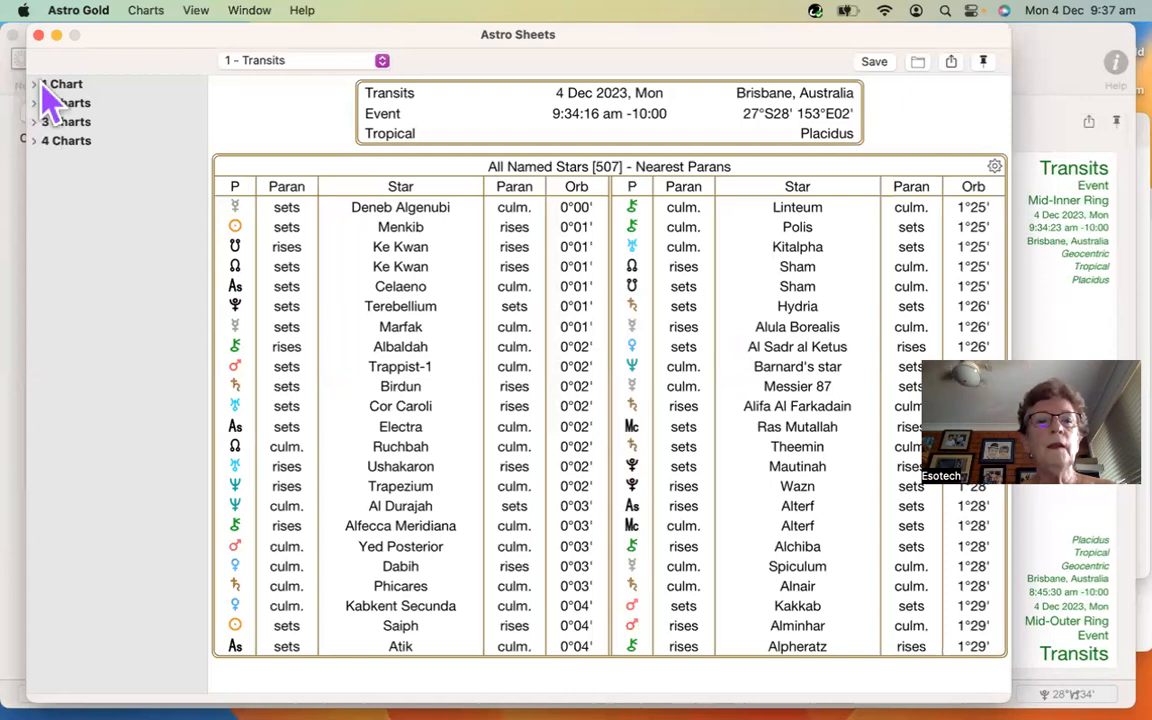
- Expand the 1 Chart category and view its Wheel, Grid, and Wheel & Grid sheets for the first transits chart
{"action": "left_click", "coordinate": [34, 85]}
{"action": "left_click", "coordinate": [78, 103]}
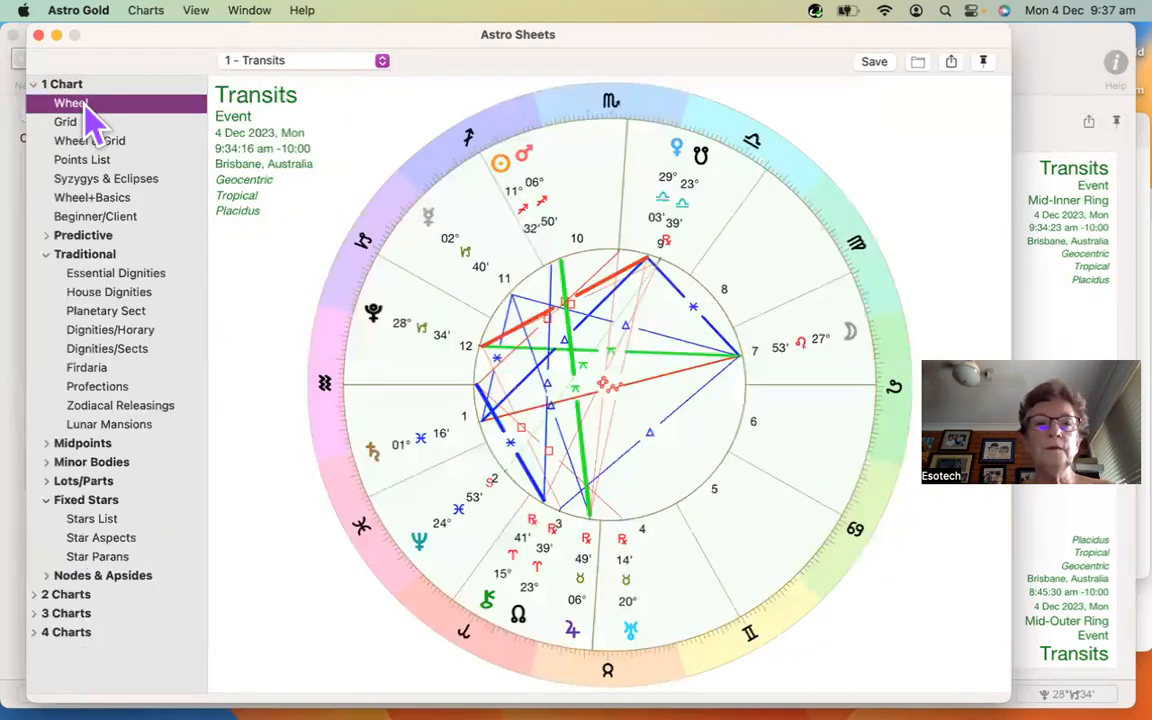
{"action": "left_click", "coordinate": [66, 122]}
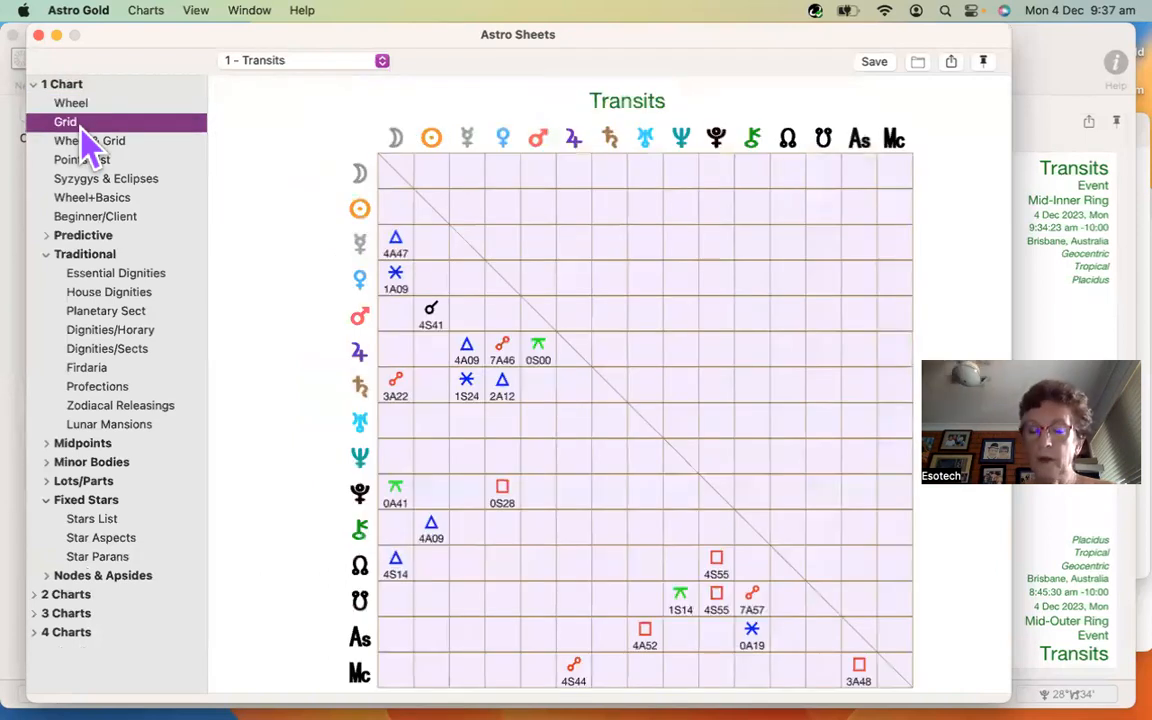
{"action": "left_click", "coordinate": [89, 143]}
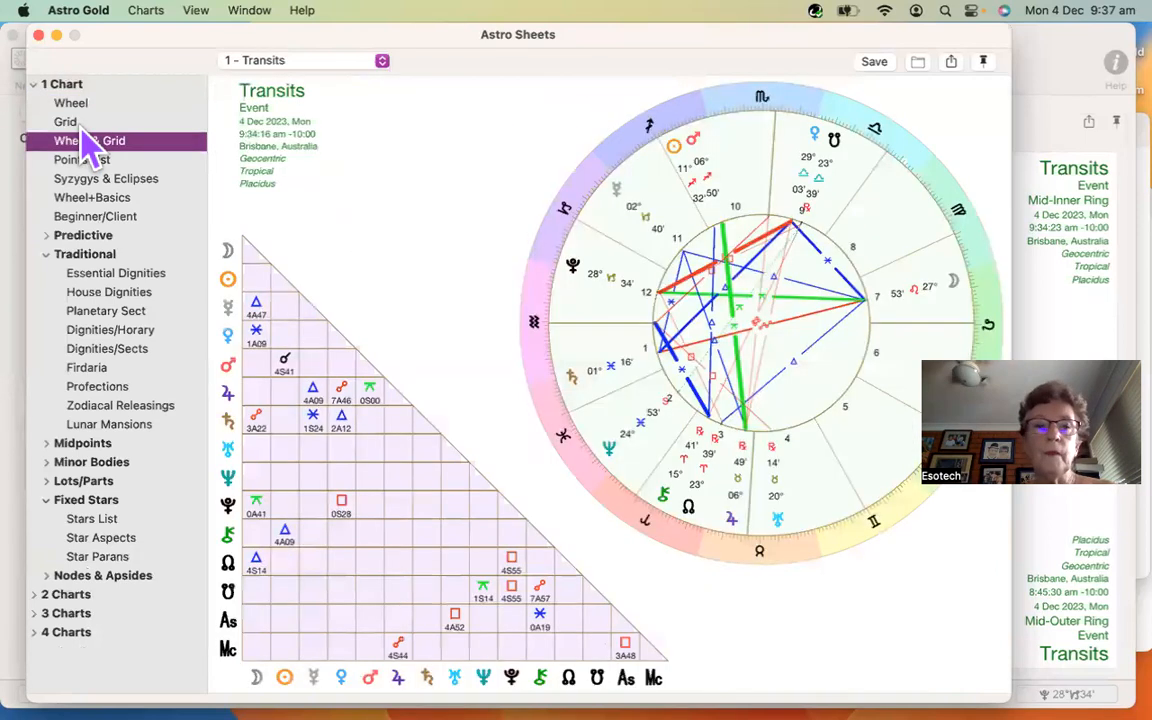
- View the Points List, Syzygys & Eclipses, Wheel+Basics and Beginner/Client sheets
{"action": "key", "text": "Down"}
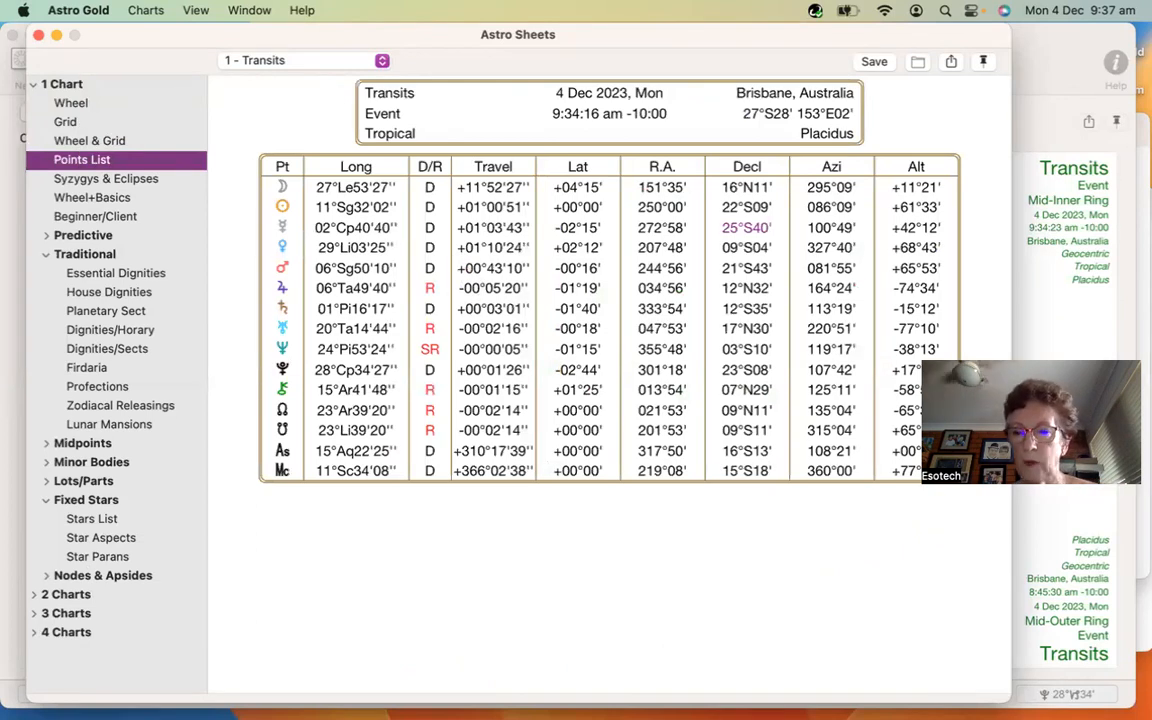
{"action": "key", "text": "Down"}
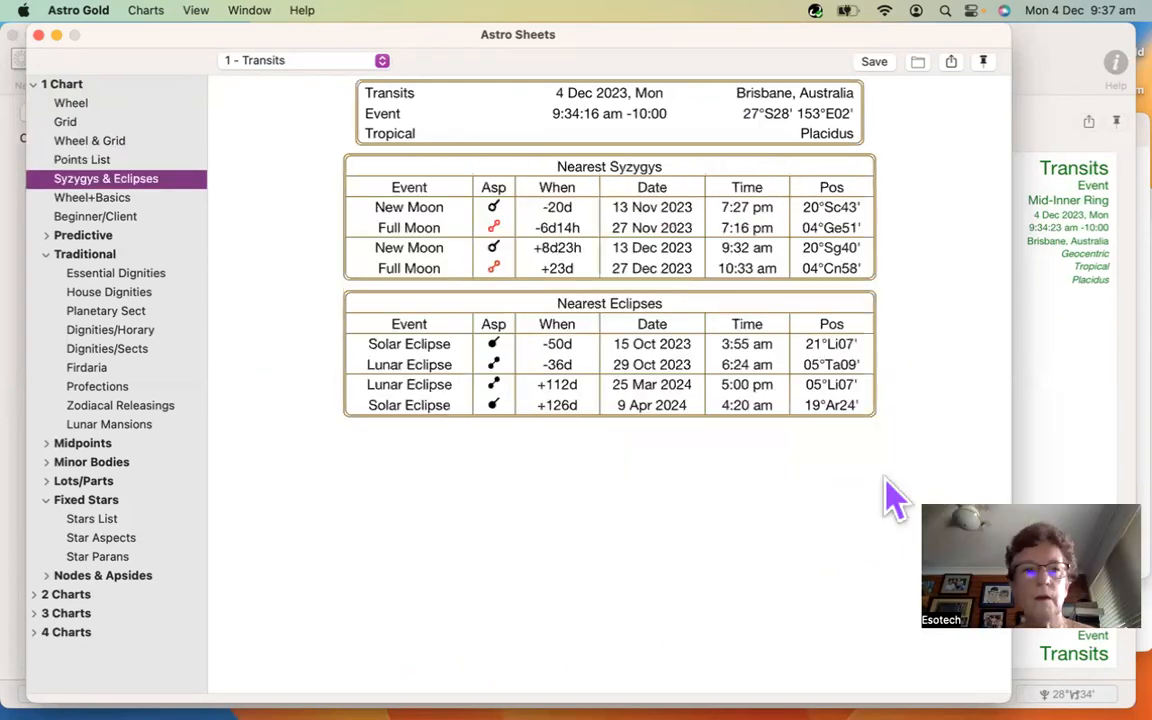
{"action": "left_click", "coordinate": [113, 201]}
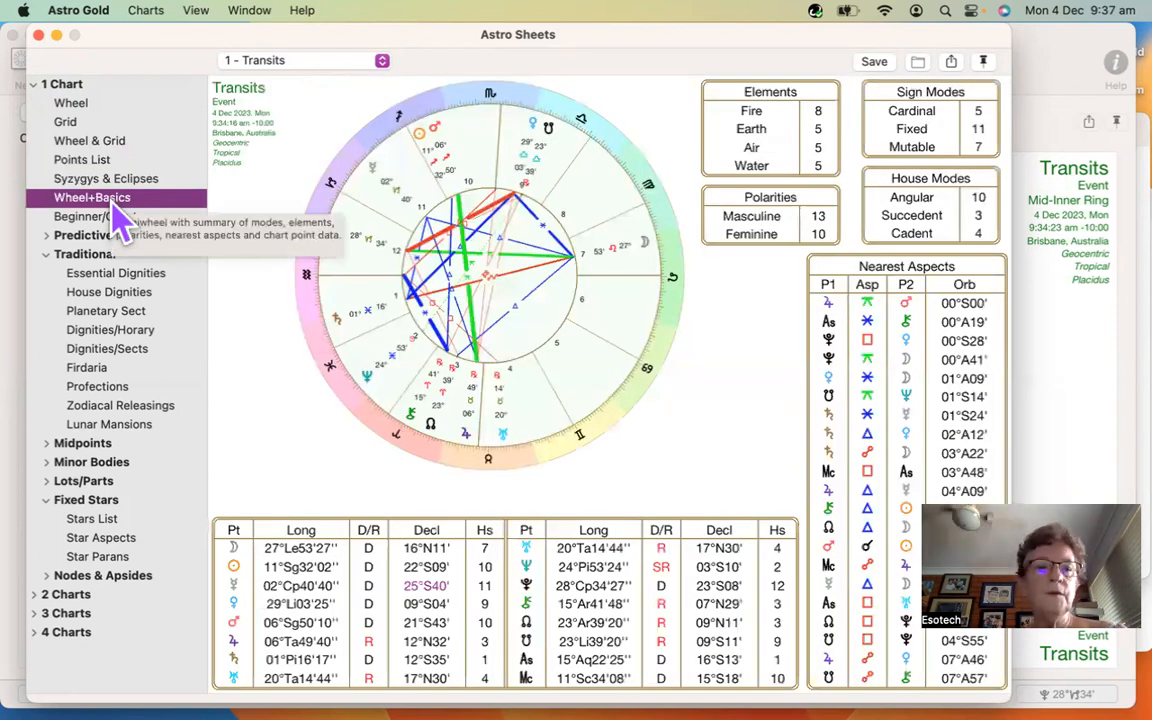
{"action": "left_click", "coordinate": [116, 214]}
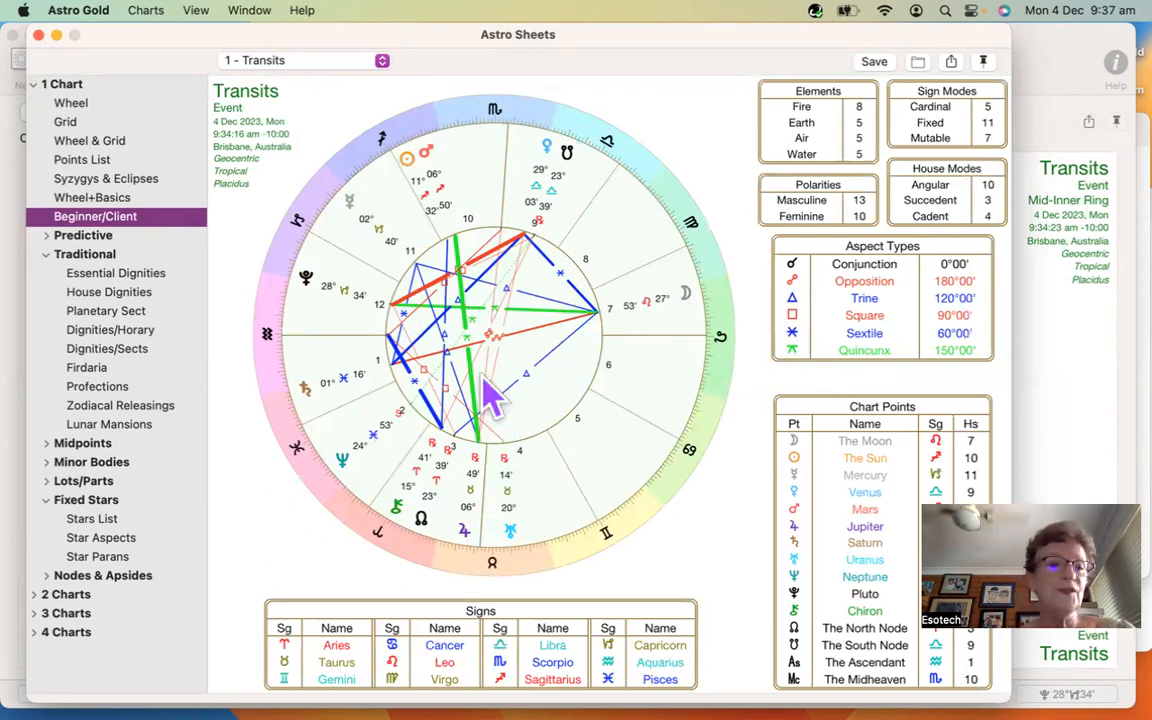
- Expand the Predictive category, view the Prog Lunar Phases, Life Time Arcs and Sun Sign Wheels sheets, and collapse the category
{"action": "left_click", "coordinate": [45, 236]}
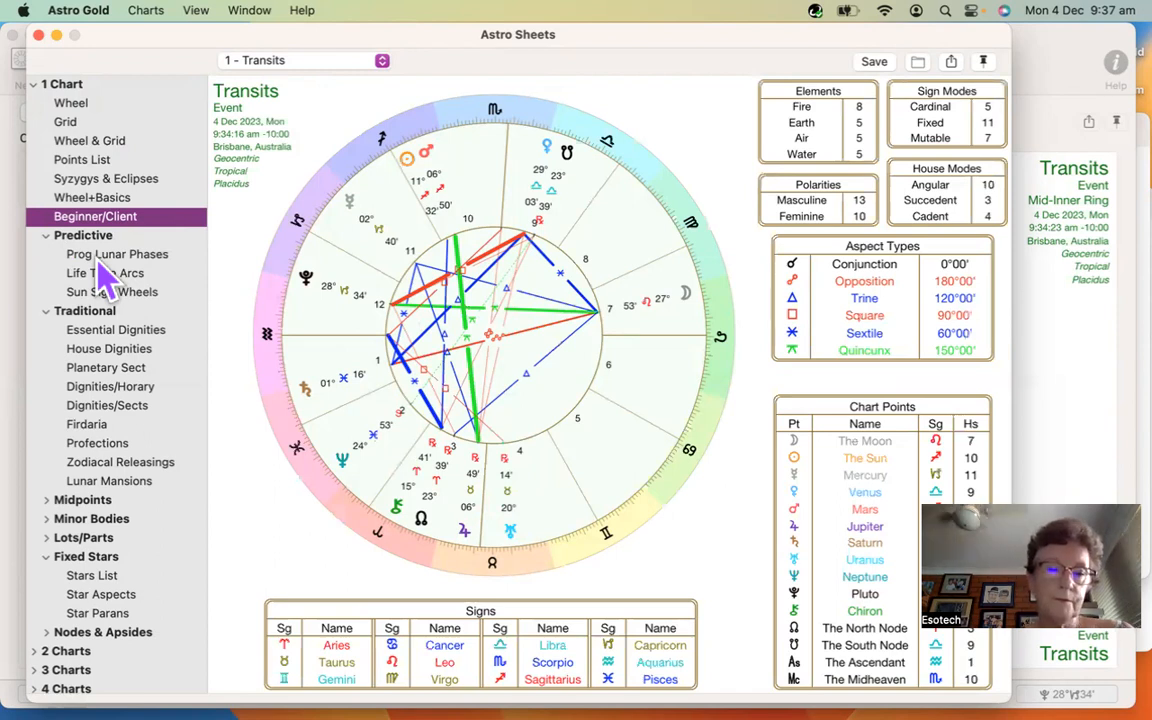
{"action": "left_click", "coordinate": [104, 260]}
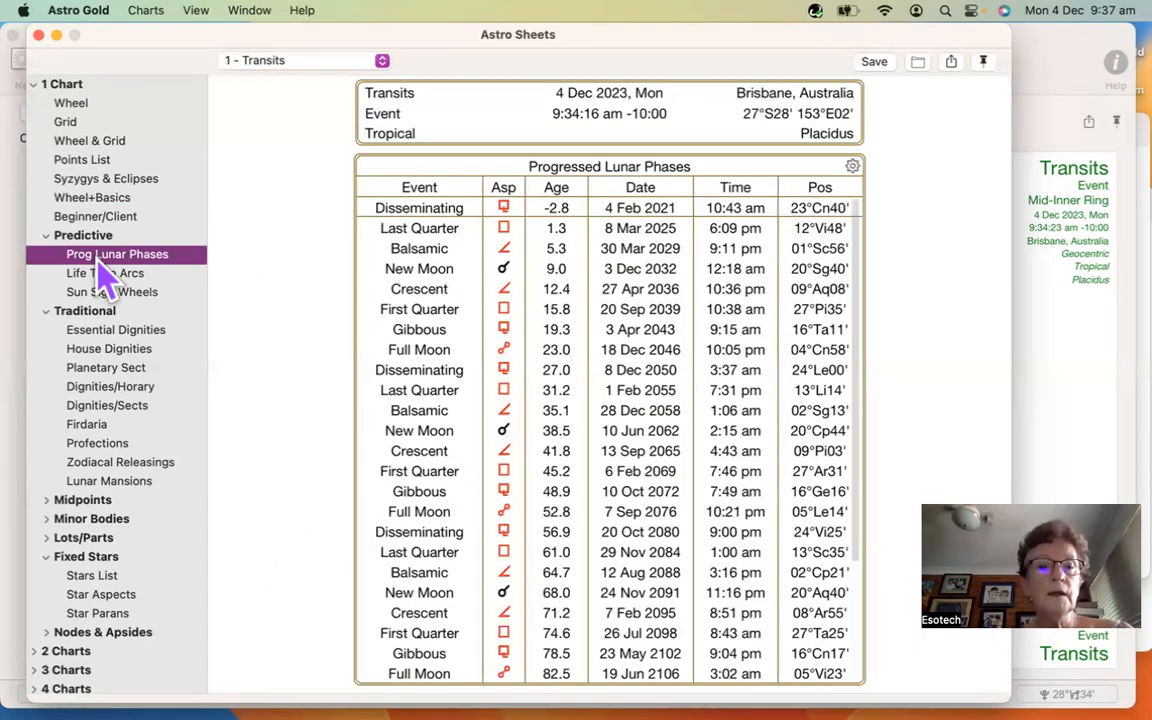
{"action": "left_click", "coordinate": [104, 274]}
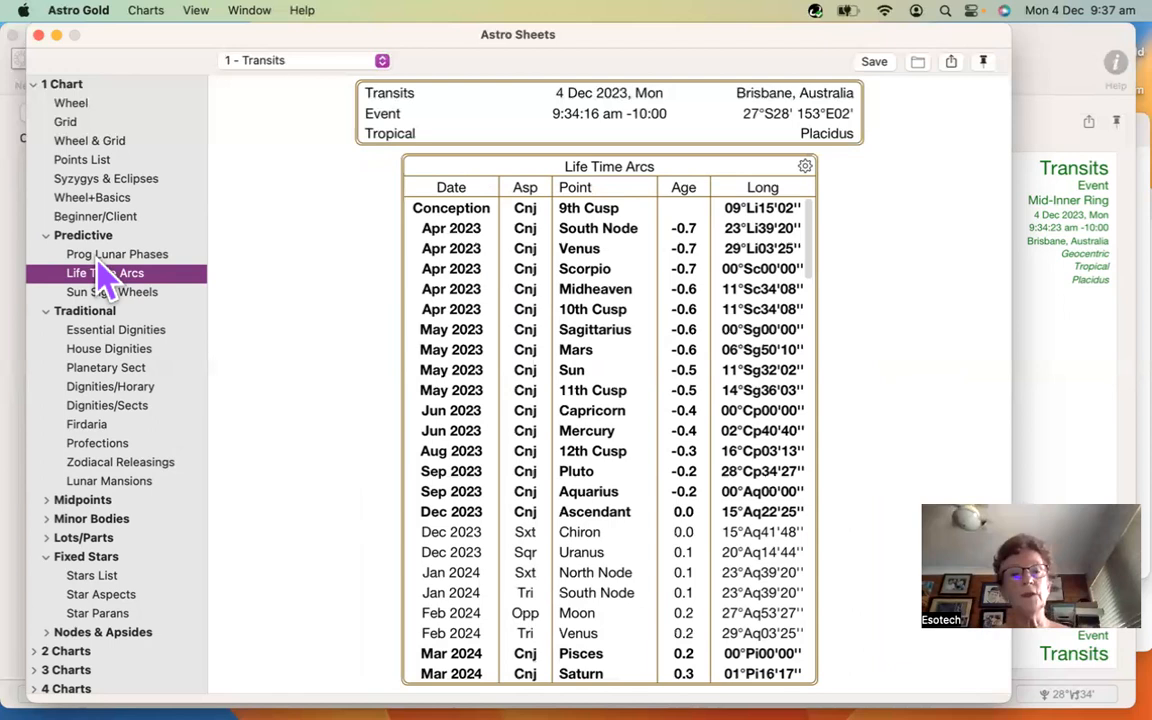
{"action": "key", "text": "Down"}
{"action": "key", "text": "Down"}
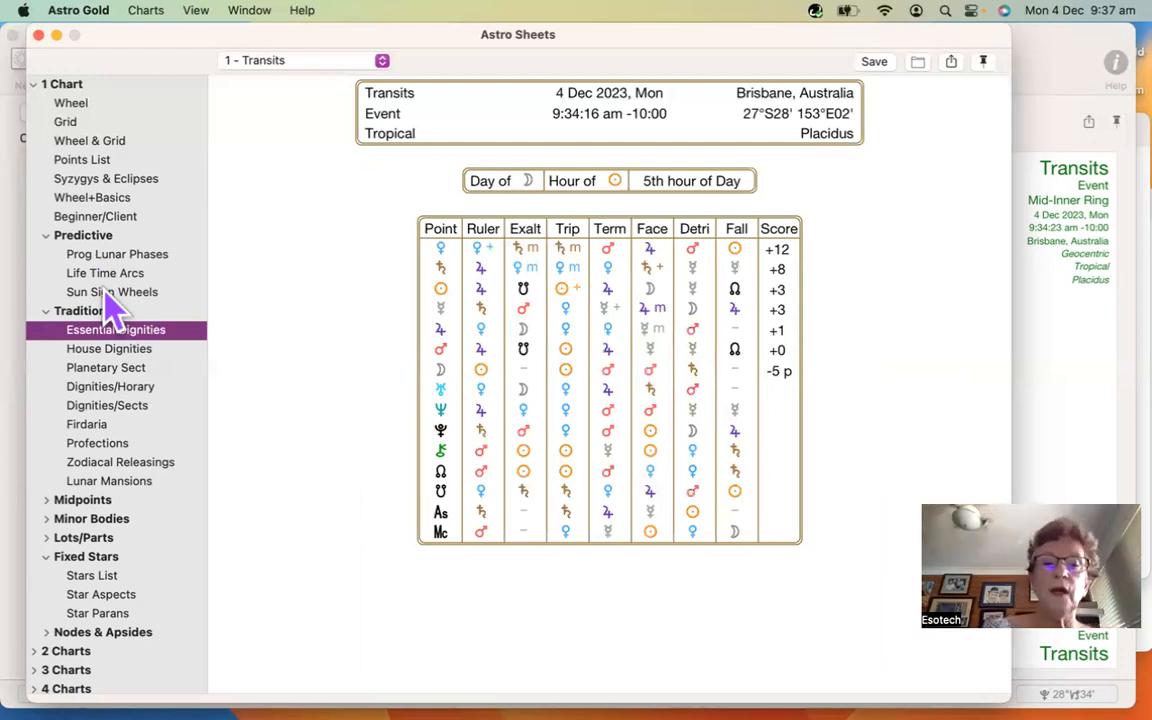
{"action": "left_click", "coordinate": [103, 292]}
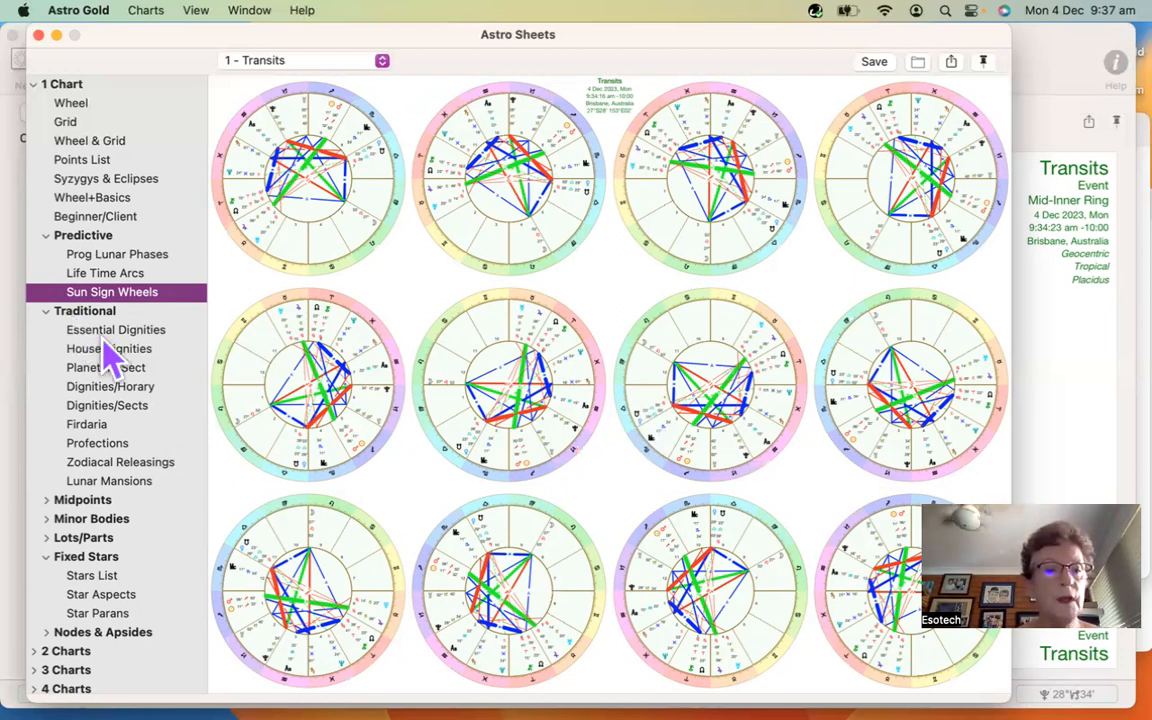
{"action": "left_click", "coordinate": [45, 236]}
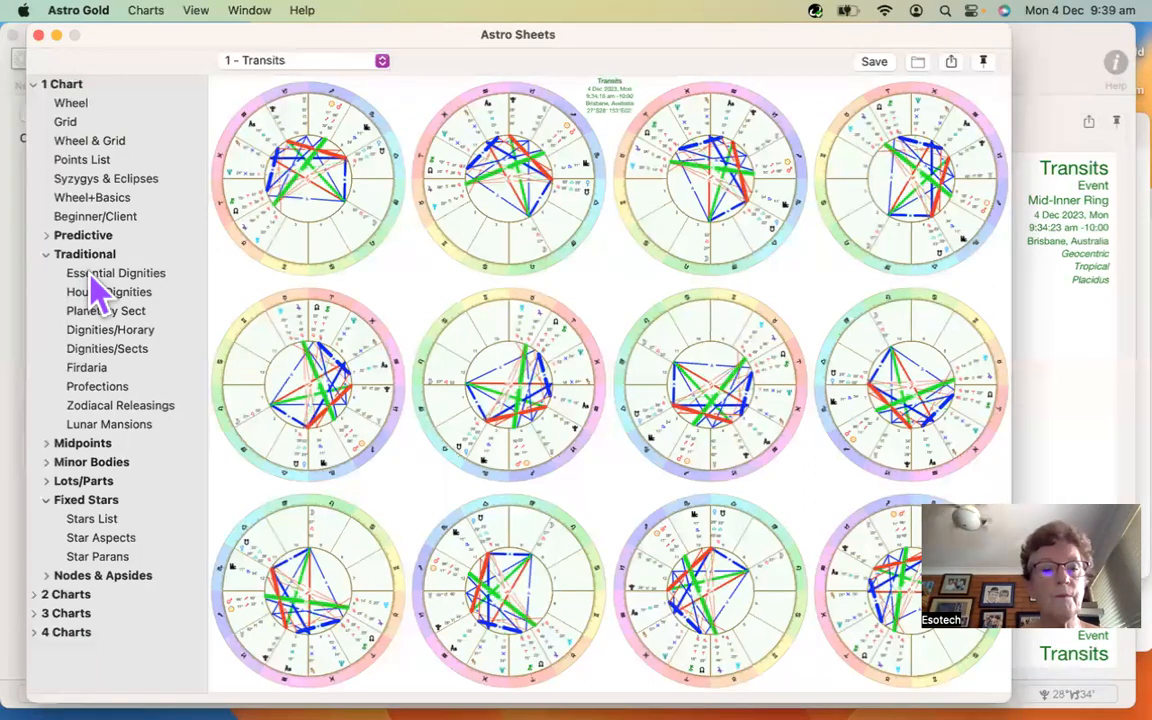
- View the Traditional sheets in order from Essential Dignities, House Dignities and Planetary Sect through Dignities/Horary, Dignities/Sects, Firdaria and Profections
{"action": "left_click", "coordinate": [89, 271]}
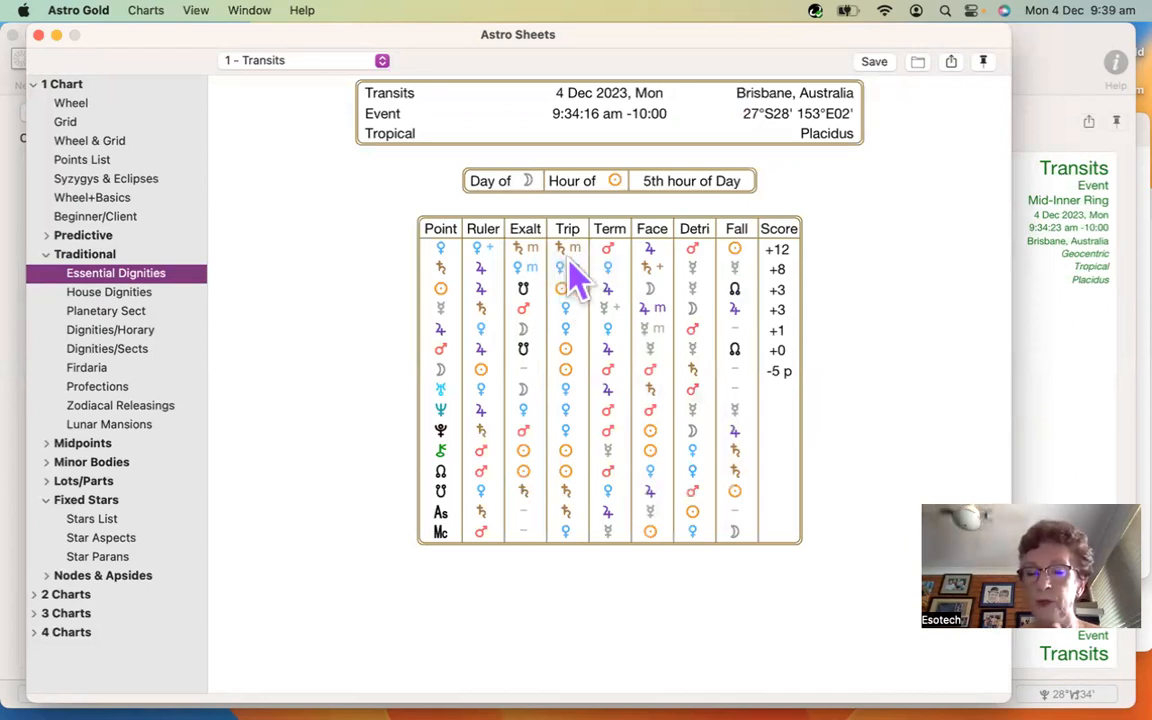
{"action": "left_click", "coordinate": [120, 292]}
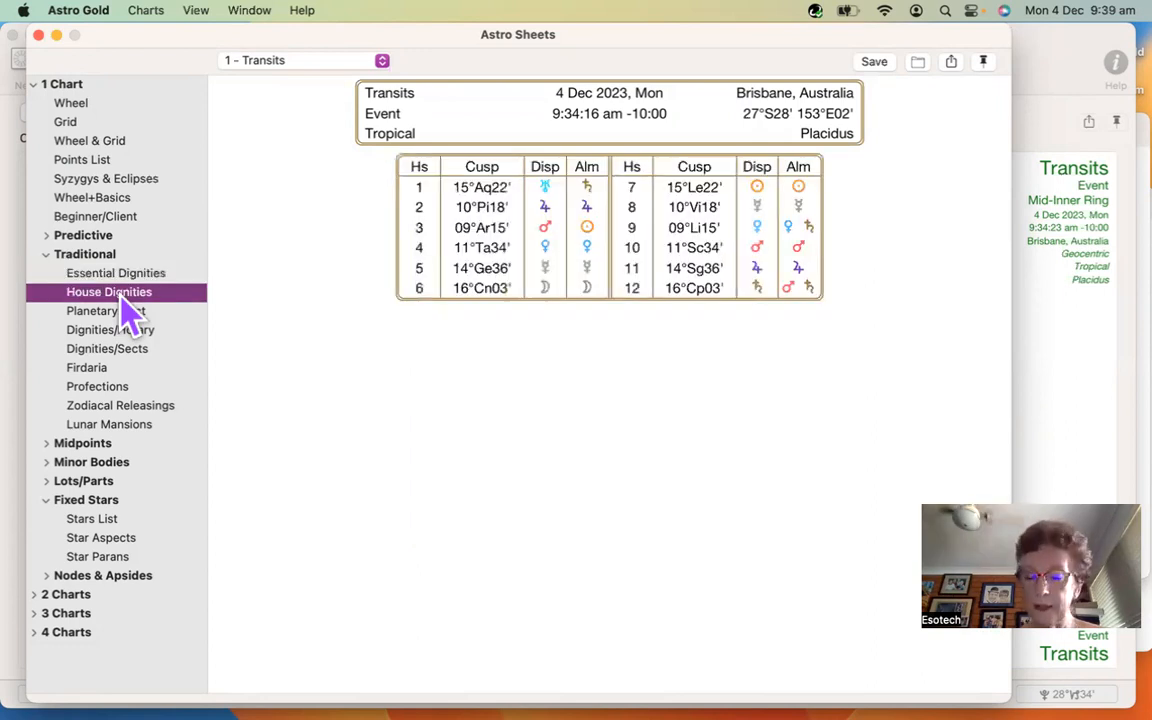
{"action": "left_click", "coordinate": [126, 312]}
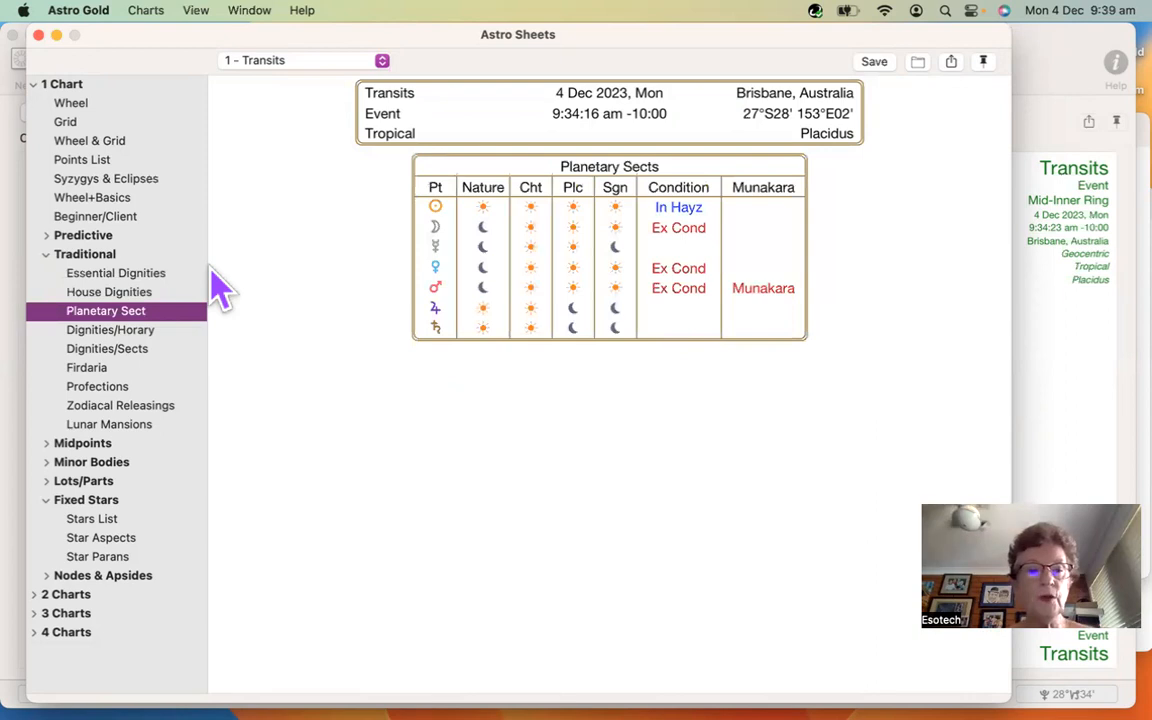
{"action": "key", "text": "Down"}
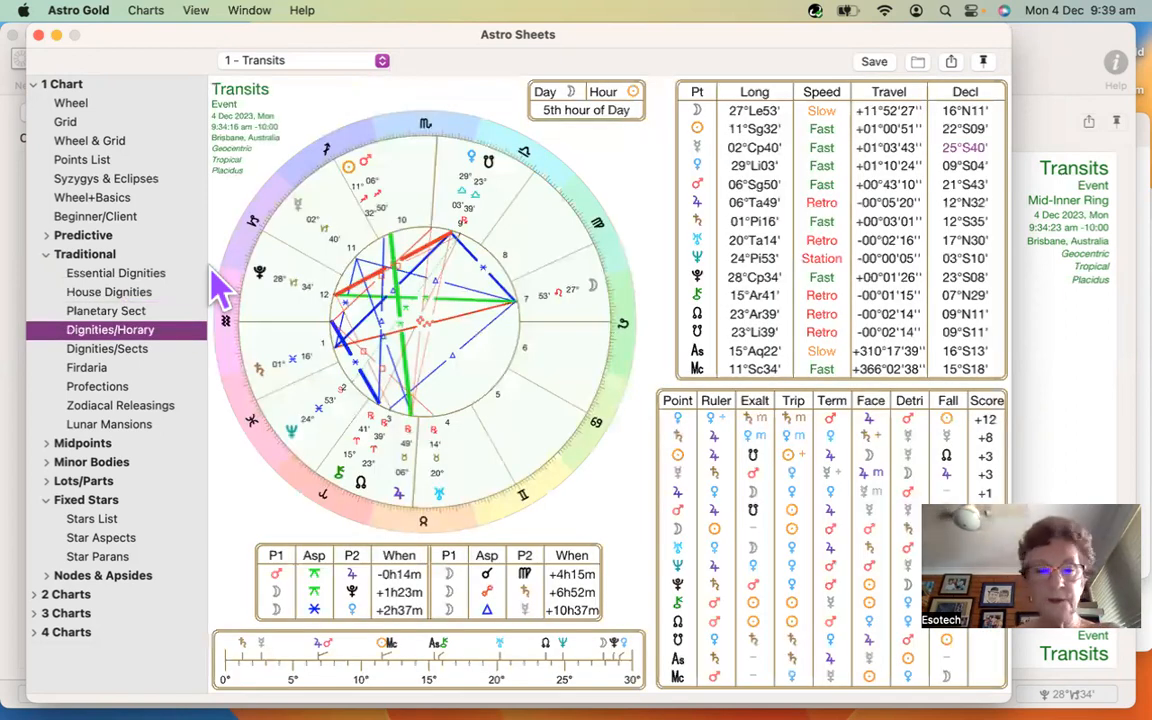
{"action": "key", "text": "Down"}
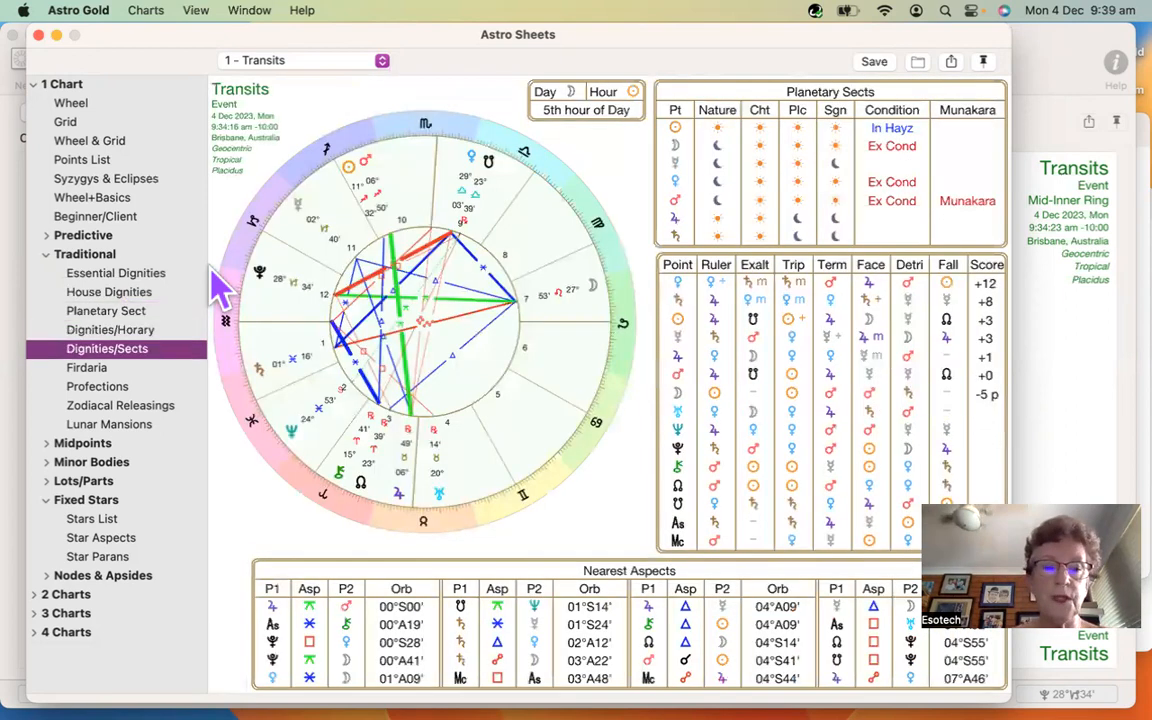
{"action": "key", "text": "Down"}
{"action": "key", "text": "Down"}
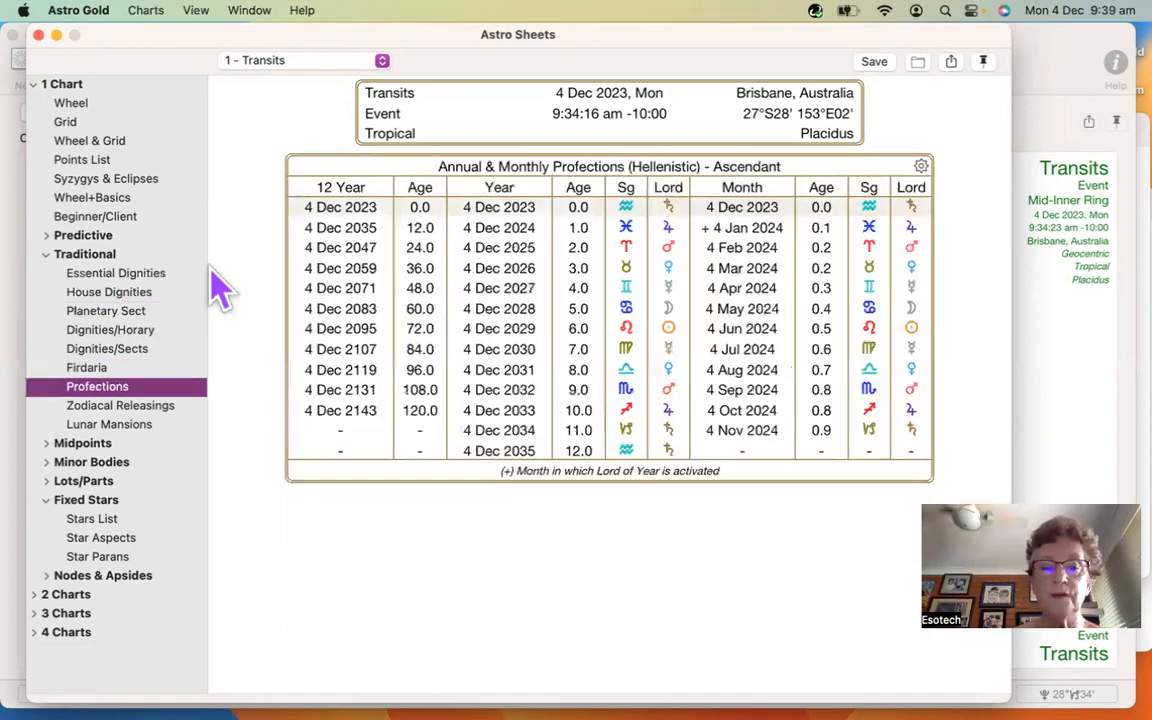
- View the Zodiacal Releasings sheet and look through its lot and sign options, keeping the current choice
{"action": "key", "text": "Down"}
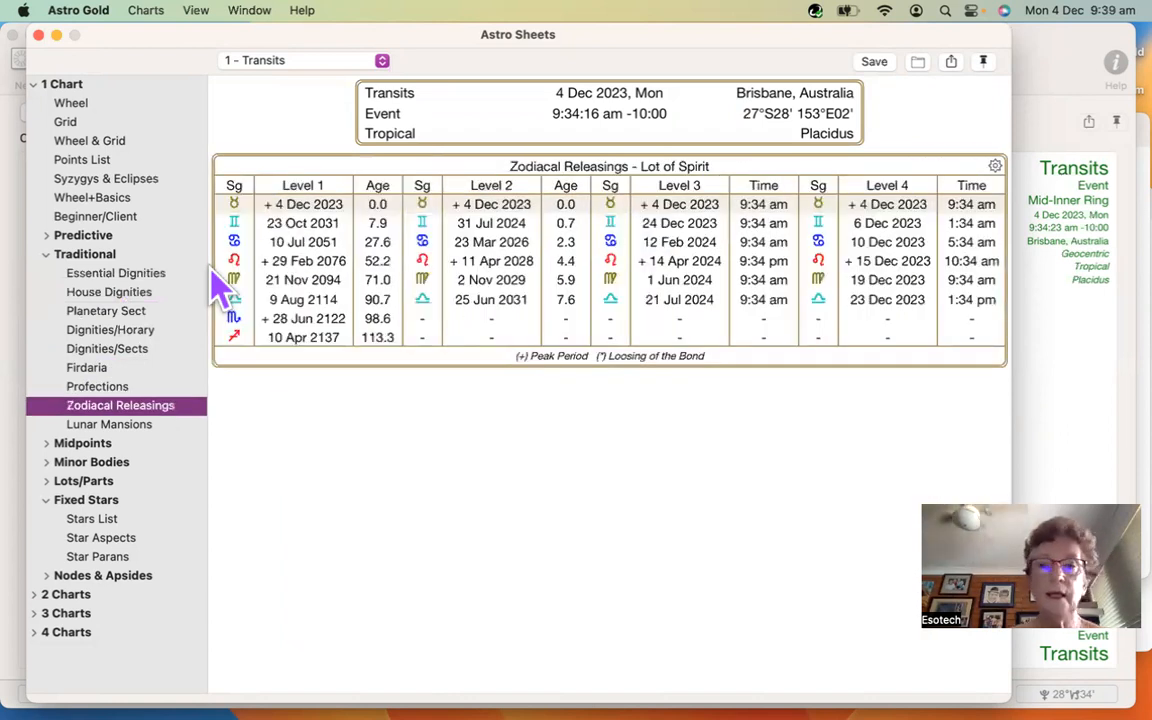
{"action": "left_click", "coordinate": [996, 166]}
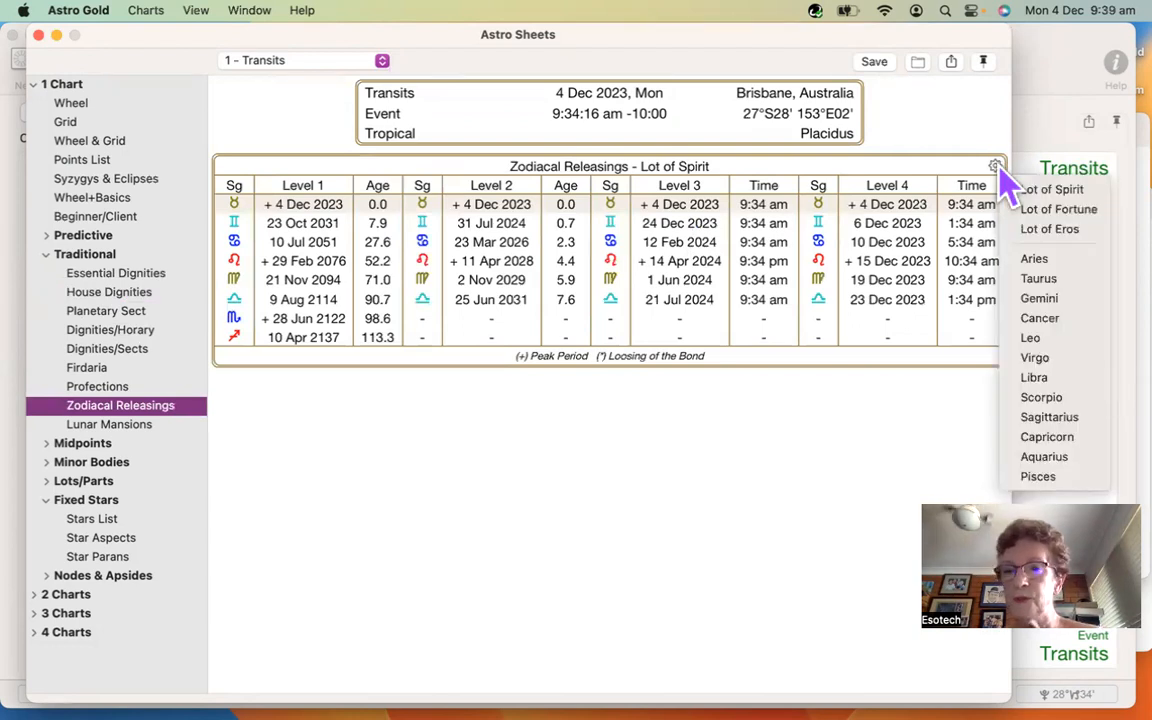
{"action": "left_click", "coordinate": [965, 121]}
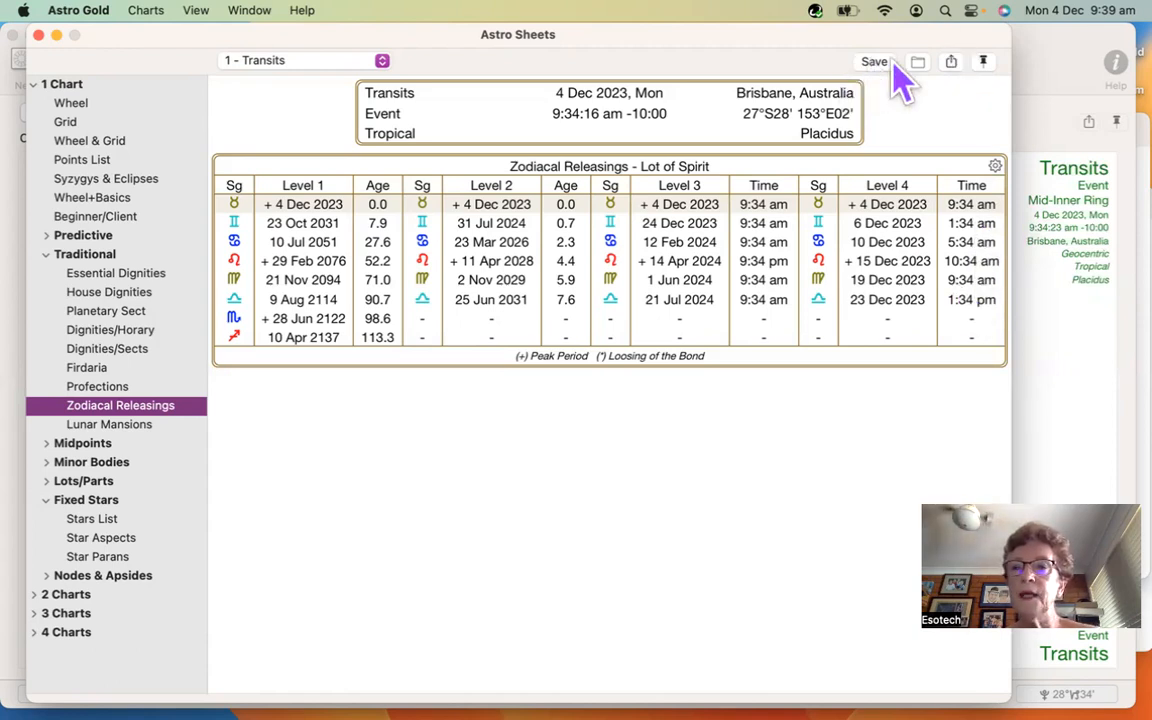
- Pin the Zodiacal Releasings sheet as a separate window and move that window off to the side
{"action": "left_click", "coordinate": [984, 62]}
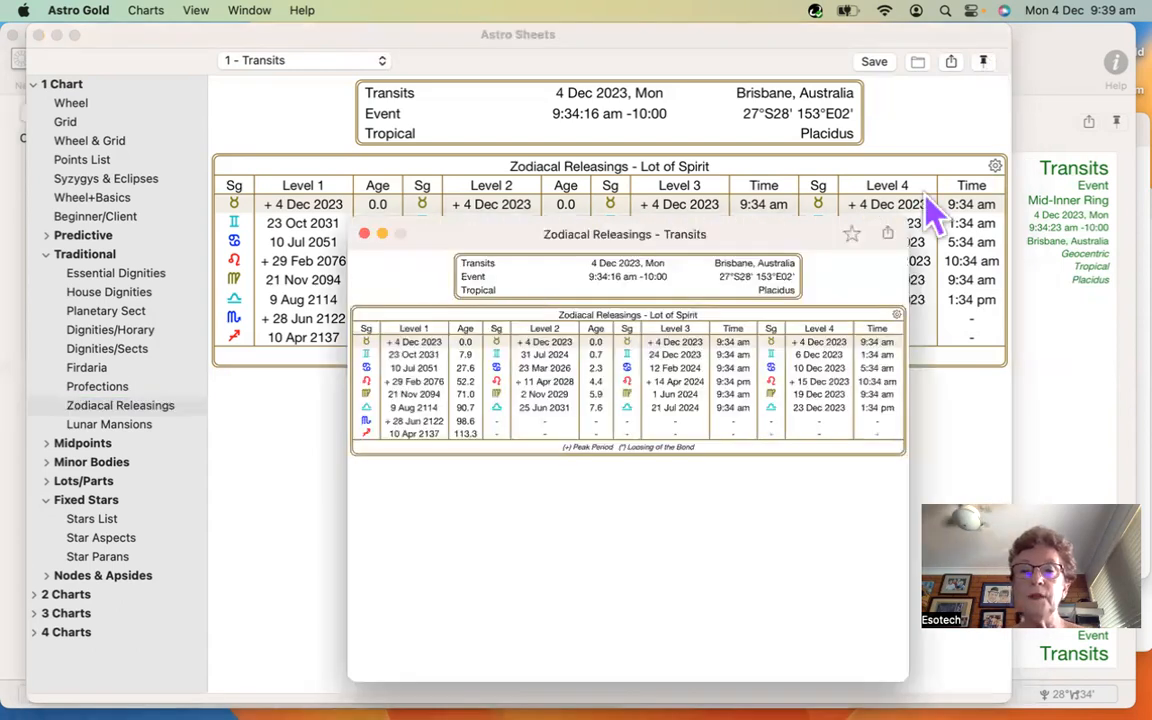
{"action": "left_click_drag", "start_coordinate": [812, 229], "coordinate": [1067, 97]}
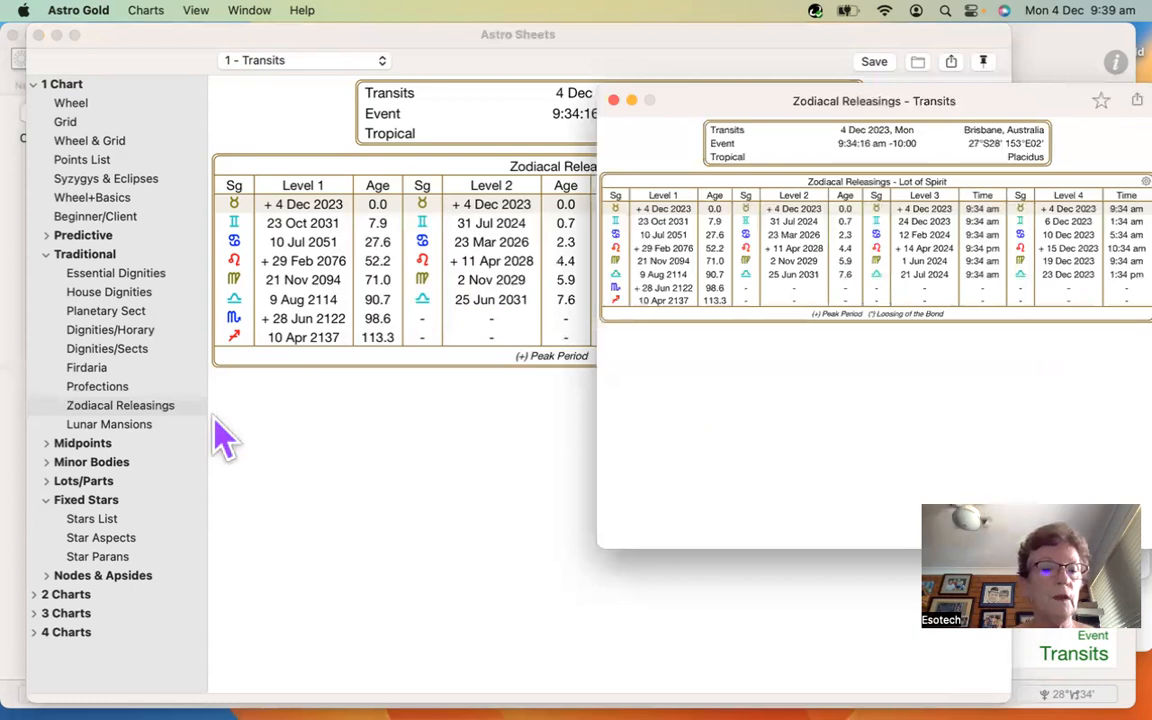
- Return to Astro Sheets, view the Lunar Mansions sheet, and collapse the Traditional category
{"action": "left_click", "coordinate": [137, 435]}
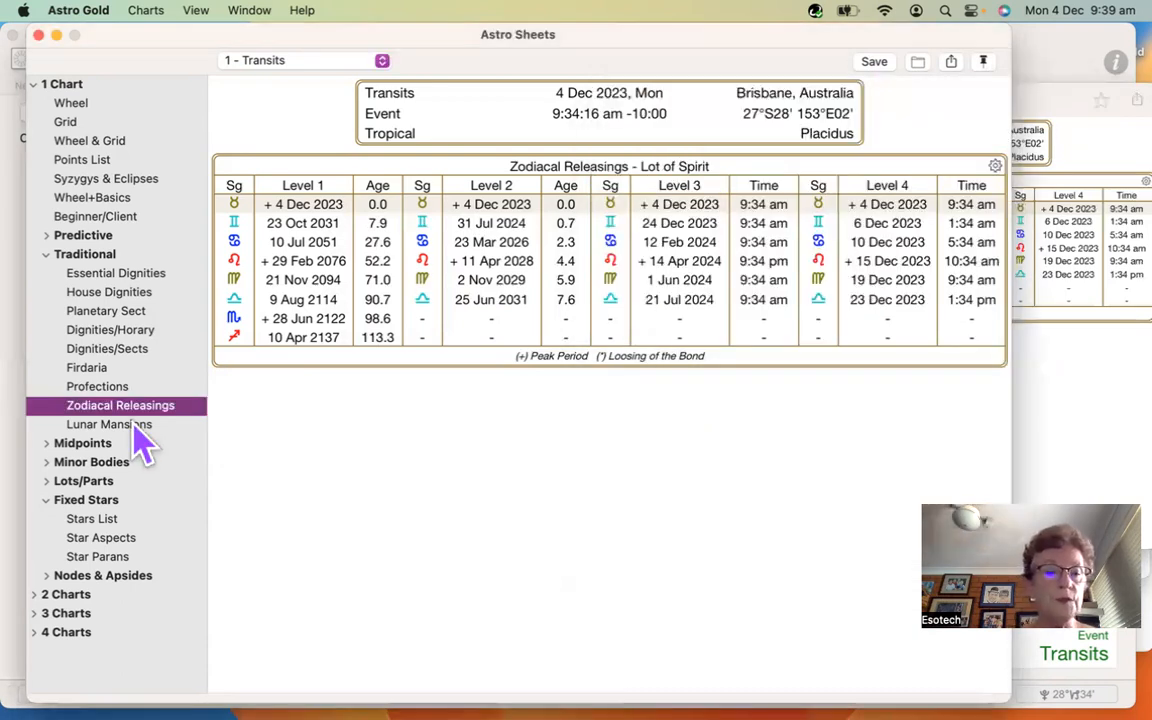
{"action": "left_click", "coordinate": [134, 426]}
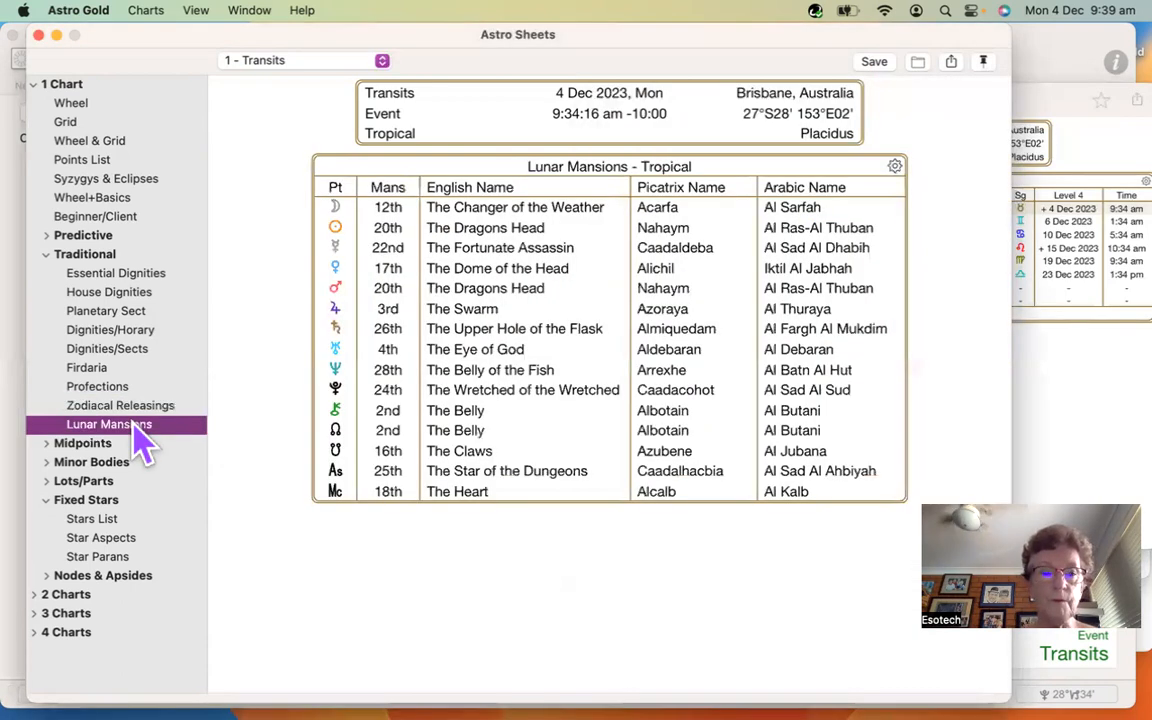
{"action": "left_click", "coordinate": [46, 254]}
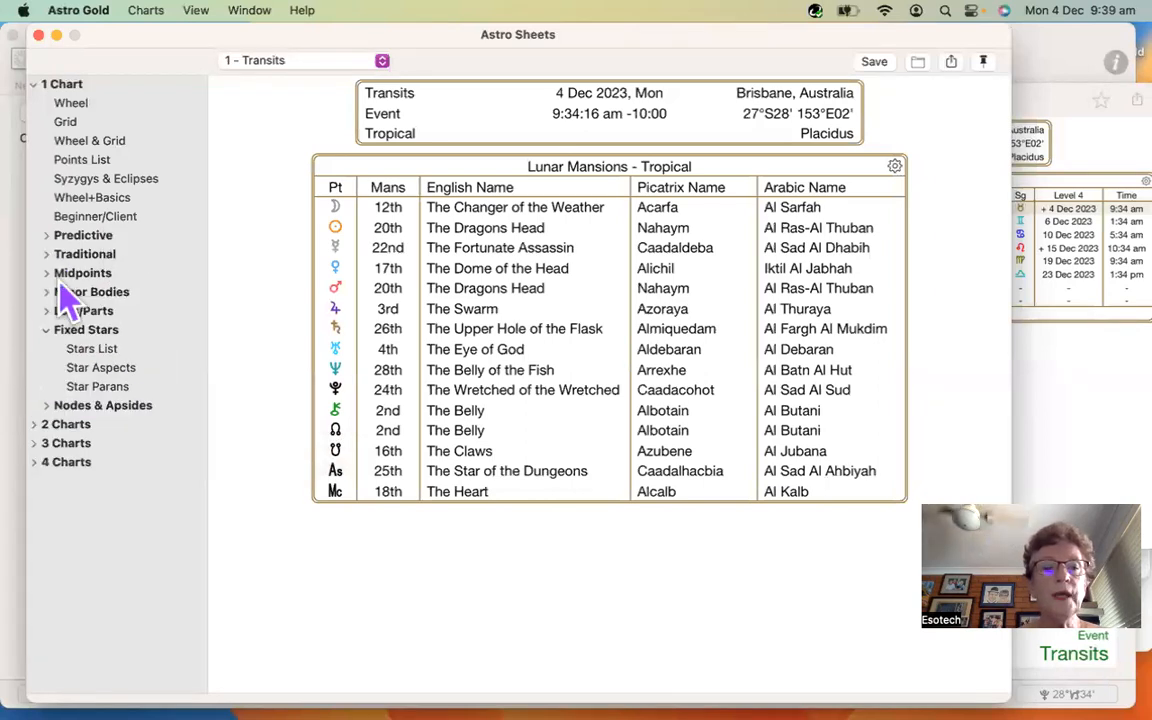
- Expand the Midpoints, Minor Bodies, Lots/Parts and Nodes & Apsides categories, and view the Star Parans sheet
{"action": "left_click", "coordinate": [45, 274]}
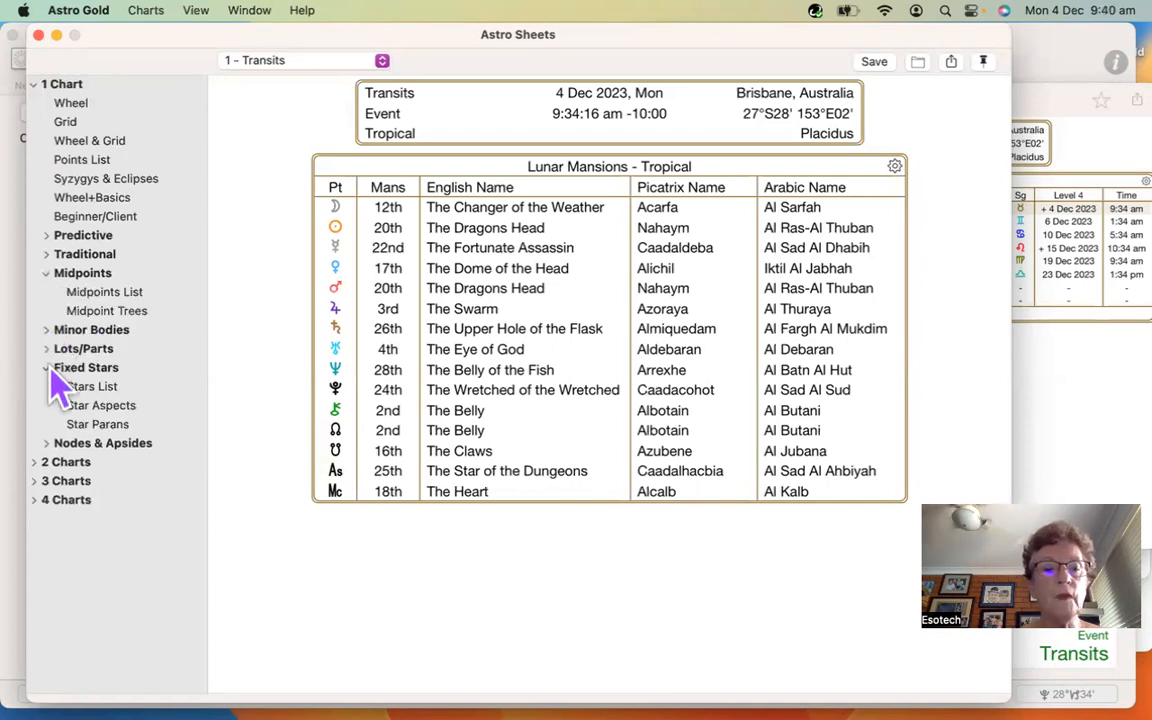
{"action": "left_click", "coordinate": [46, 330]}
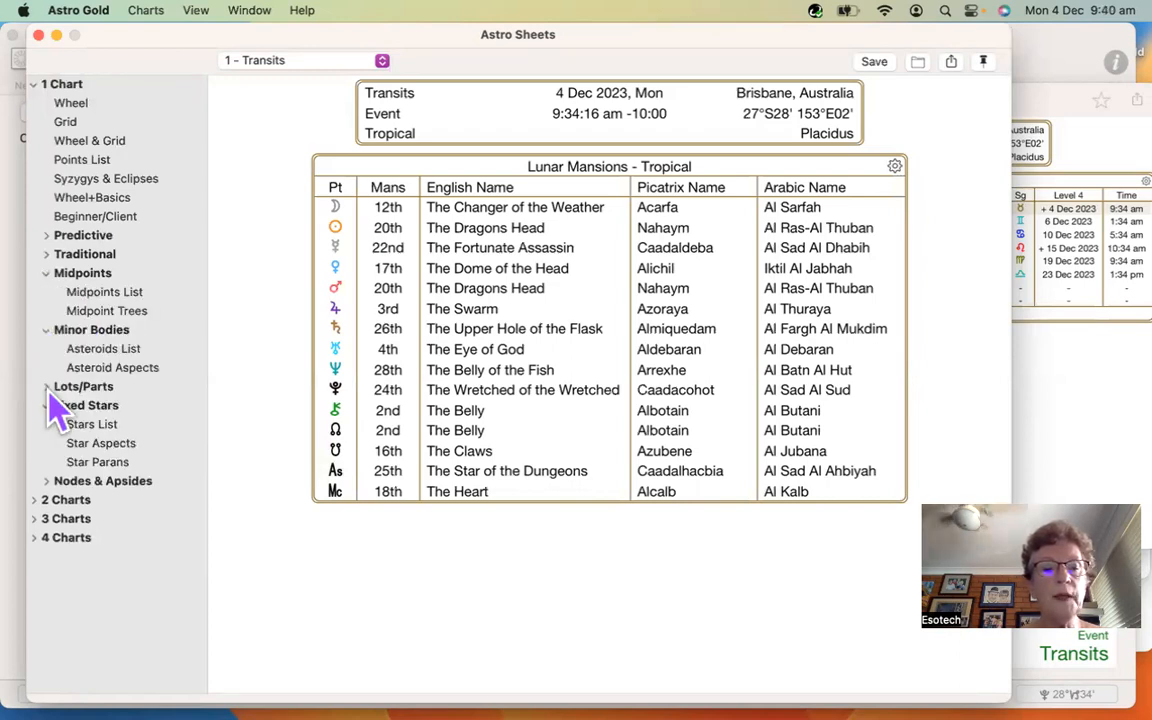
{"action": "left_click", "coordinate": [46, 387]}
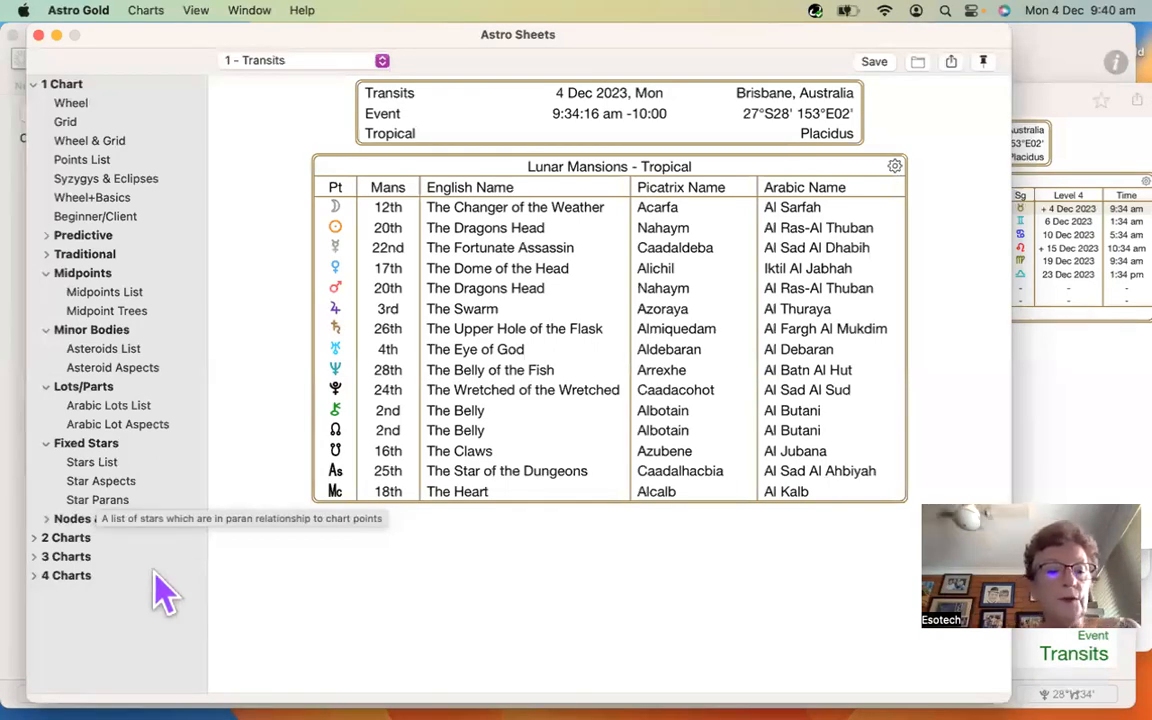
{"action": "left_click", "coordinate": [45, 519]}
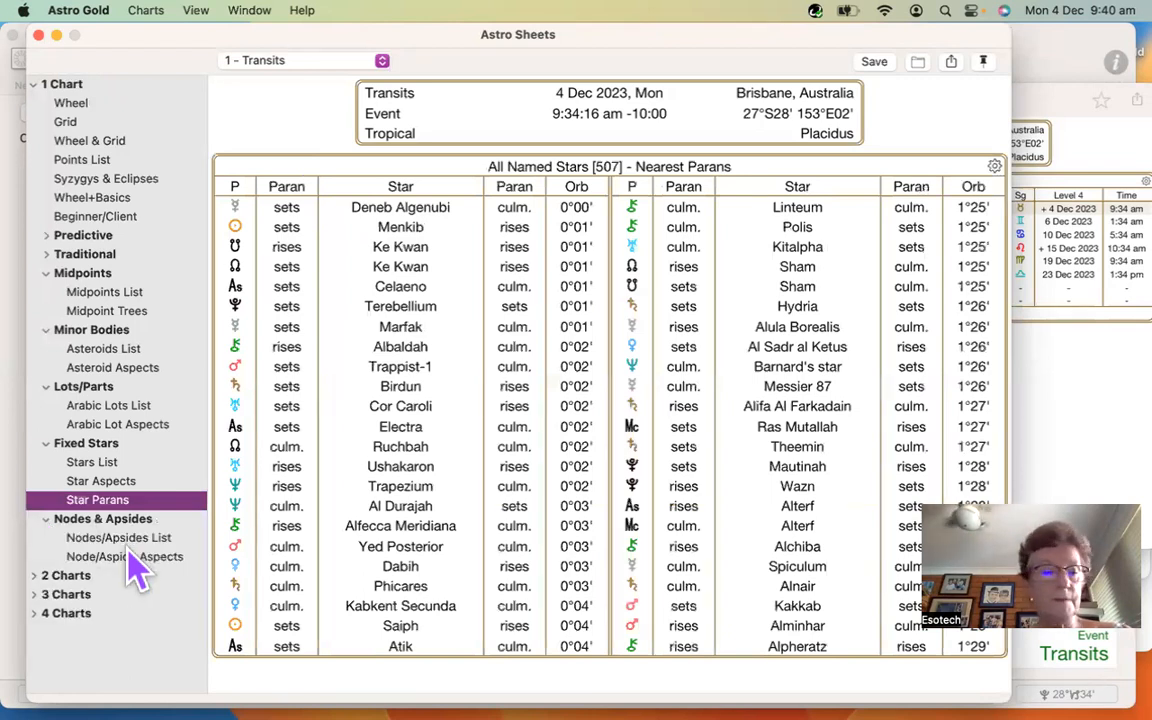
- Switch from the 1 Chart category to 2 Charts and view its BiWheel, BiGrid, Synastry and Dual Wheels sheets
{"action": "left_click", "coordinate": [33, 85]}
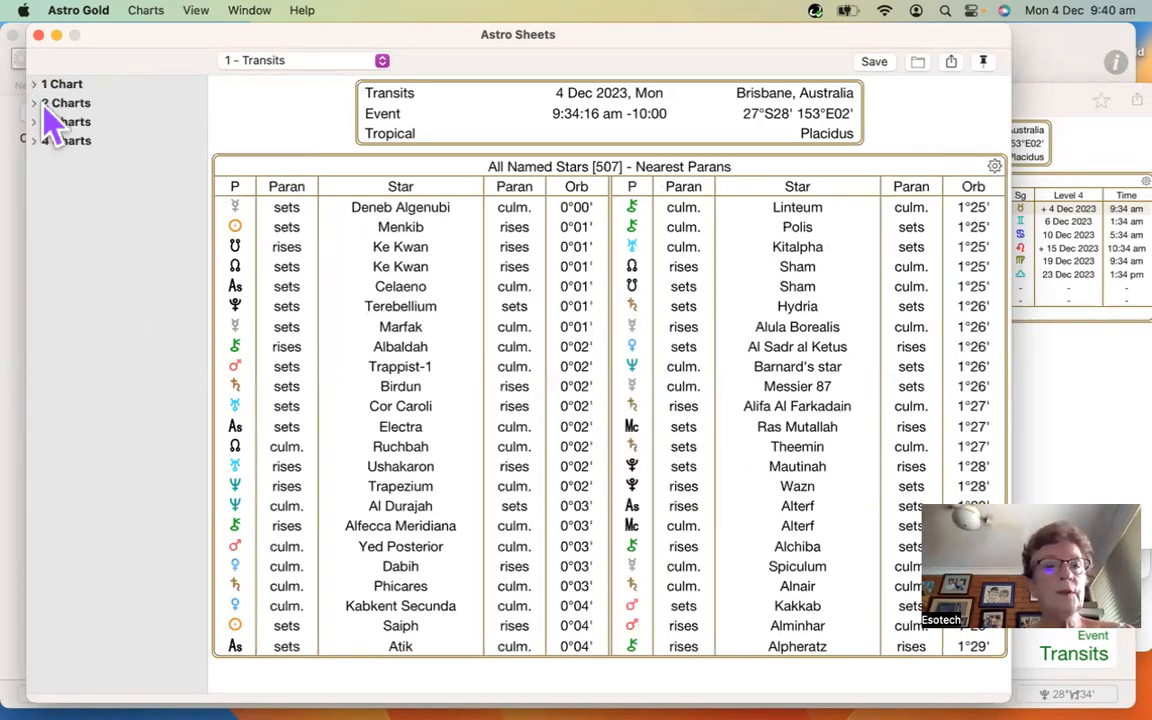
{"action": "left_click", "coordinate": [34, 104]}
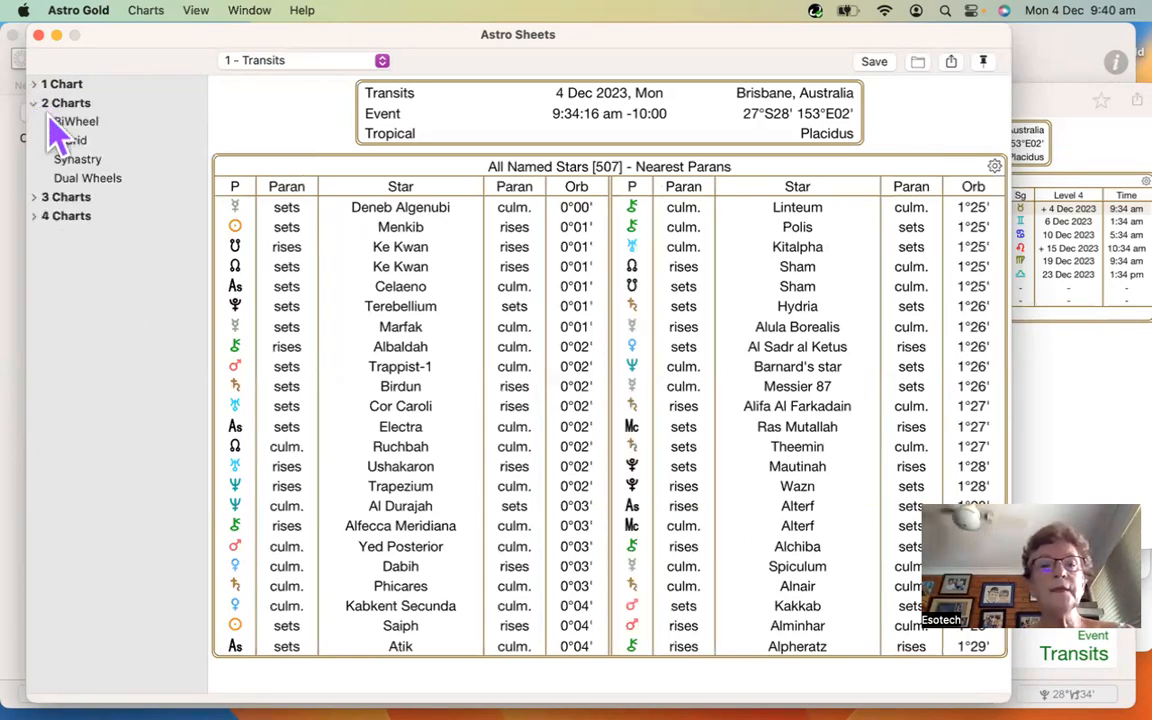
{"action": "left_click", "coordinate": [68, 125]}
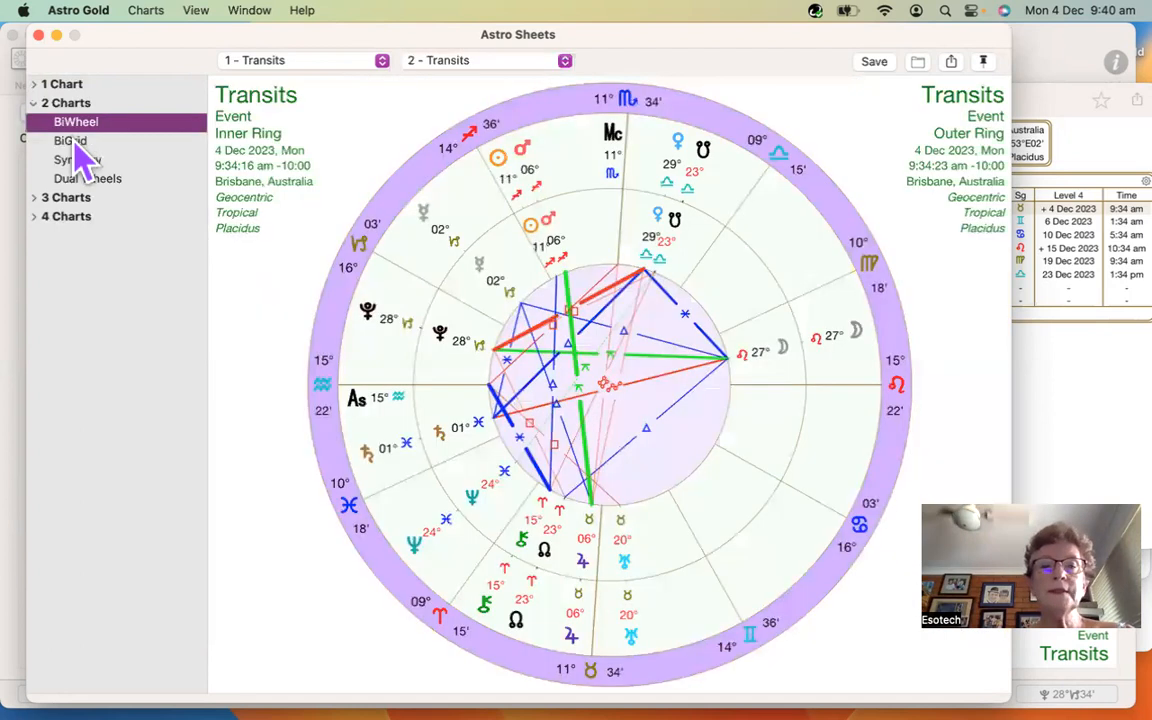
{"action": "left_click", "coordinate": [72, 142]}
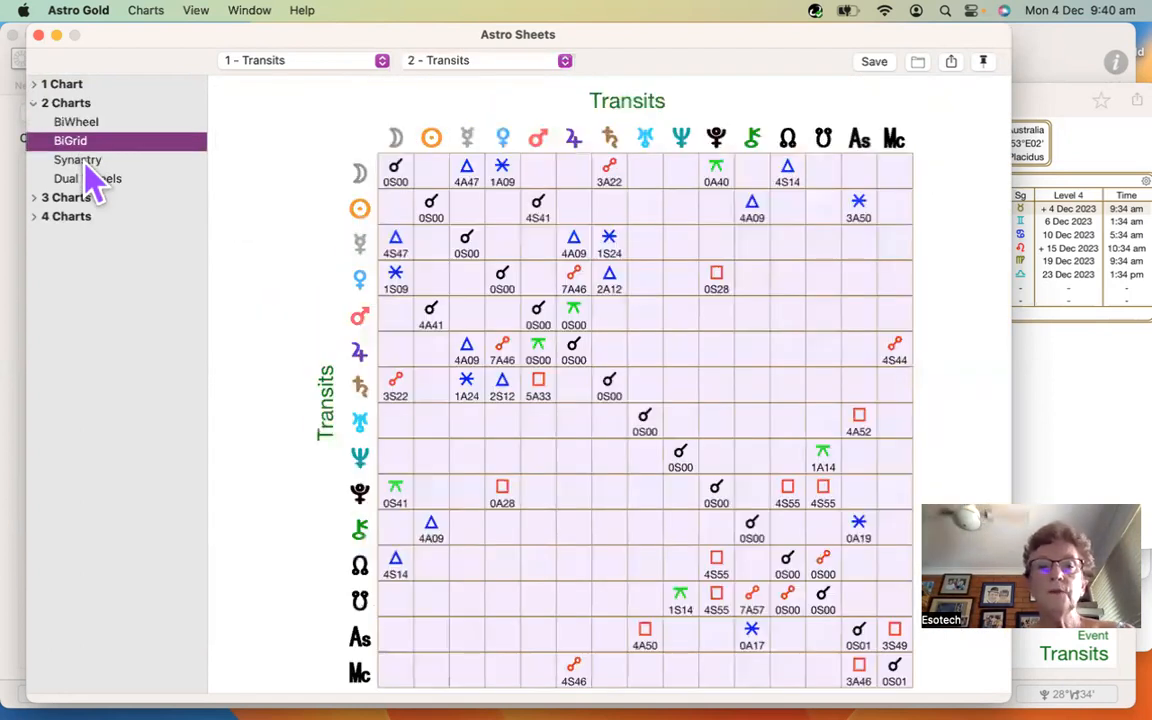
{"action": "left_click", "coordinate": [80, 161]}
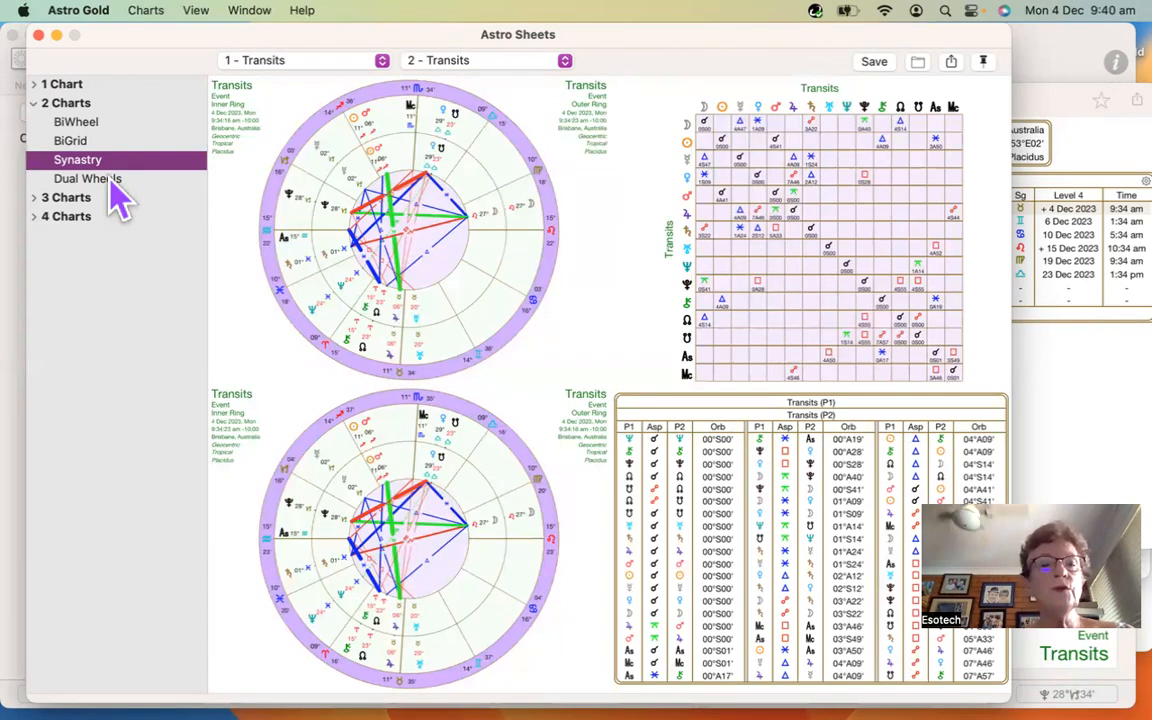
{"action": "left_click", "coordinate": [95, 179]}
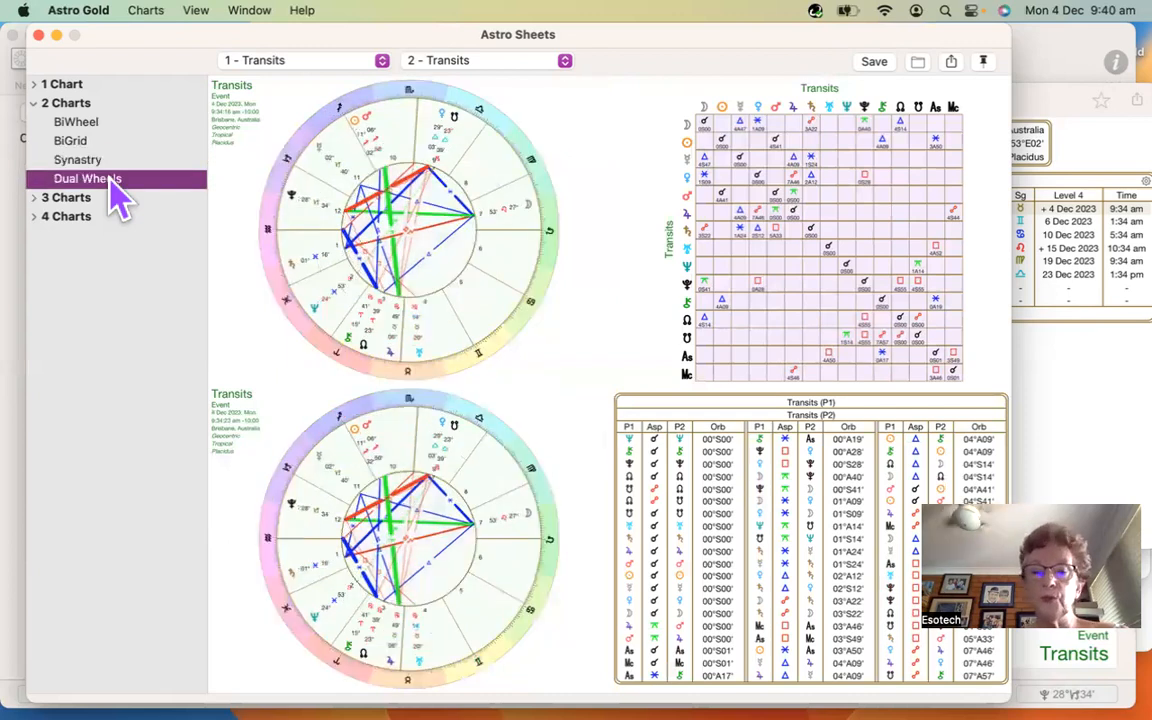
- Check which sheets the 3 Charts and 4 Charts categories offer, and collapse all the chart categories
{"action": "left_click", "coordinate": [35, 198]}
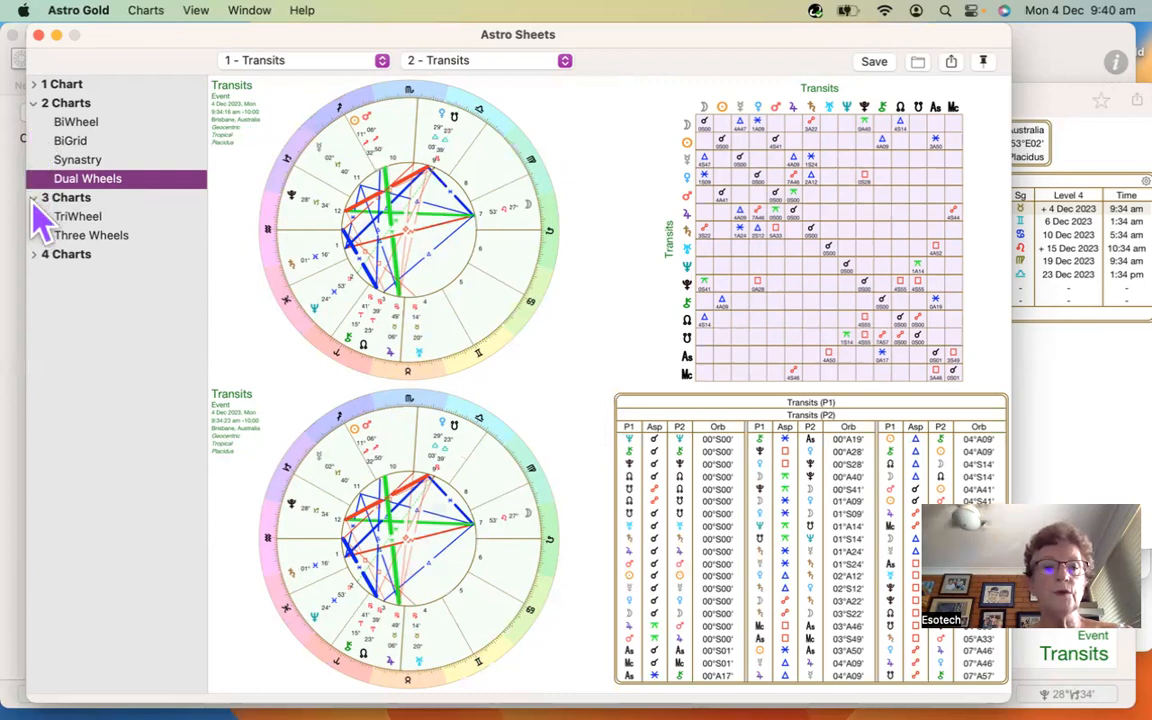
{"action": "left_click", "coordinate": [33, 197]}
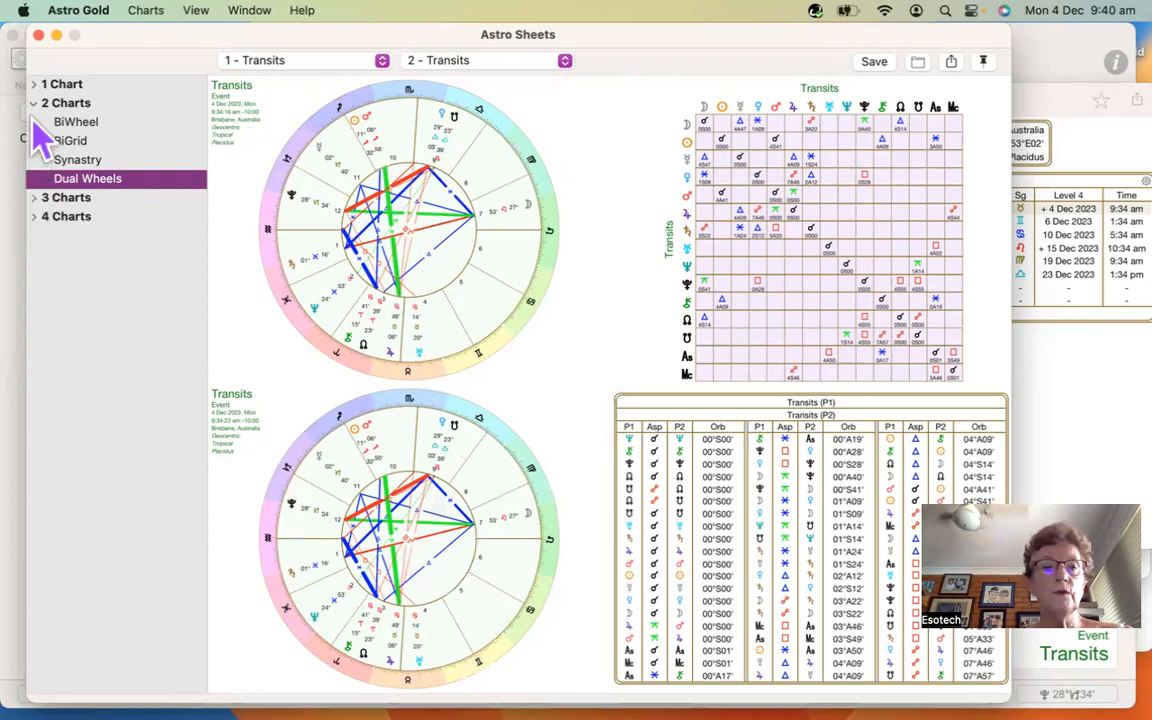
{"action": "left_click", "coordinate": [34, 220]}
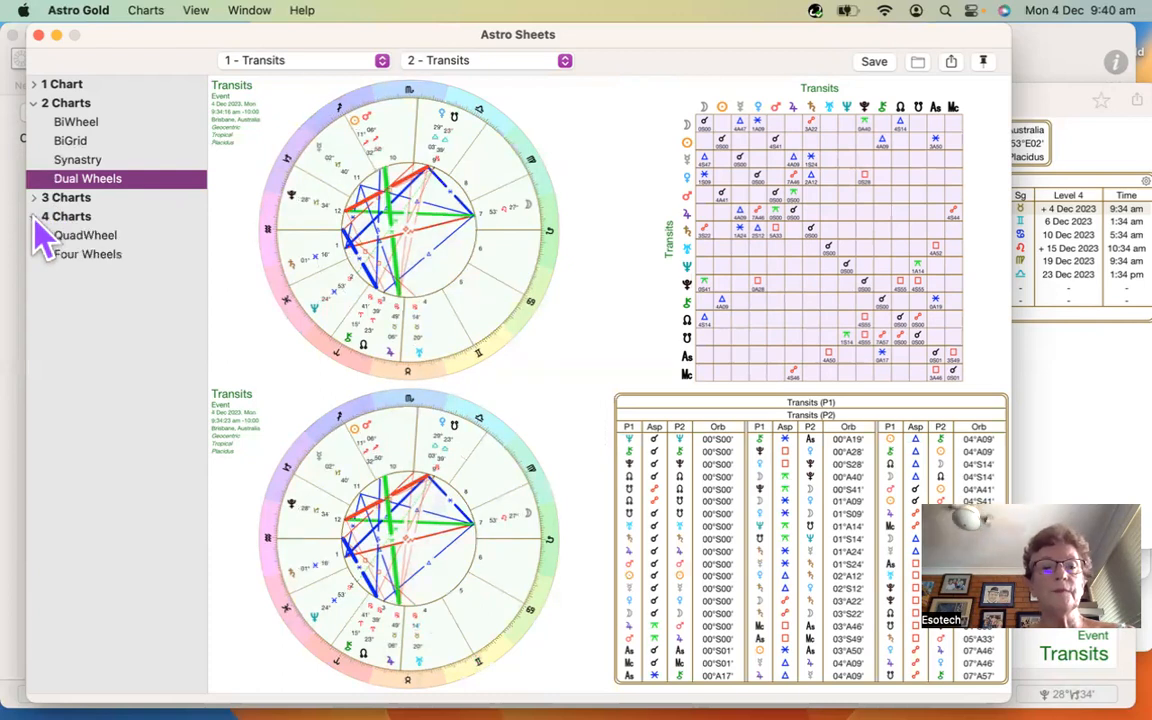
{"action": "left_click", "coordinate": [34, 217]}
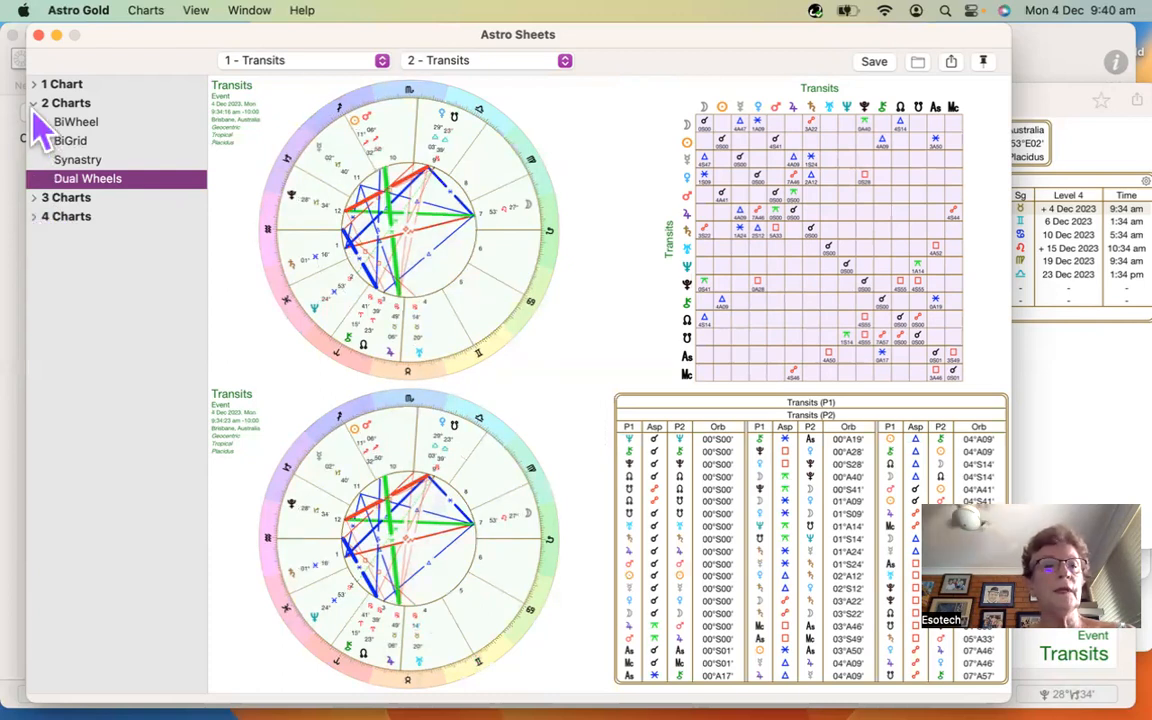
{"action": "left_click", "coordinate": [34, 104]}
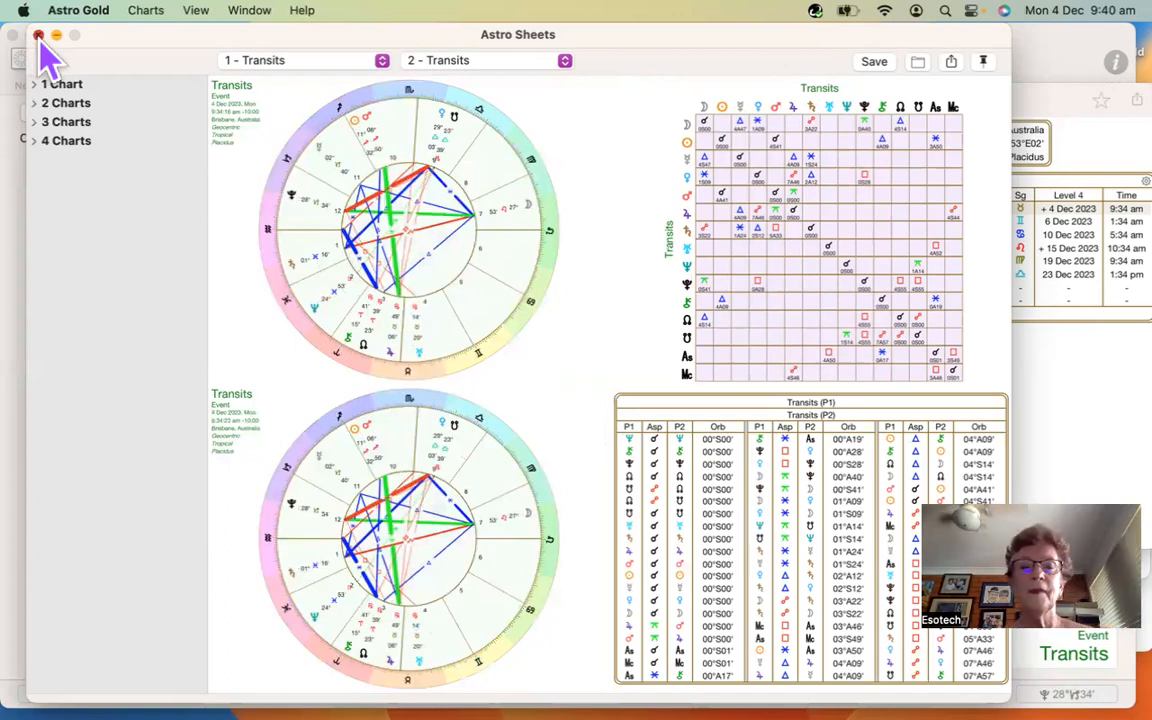
- Leave Astro Sheets, view the Point listing with Basic Details, check its detail options, and close Listings
{"action": "left_click", "coordinate": [38, 36]}
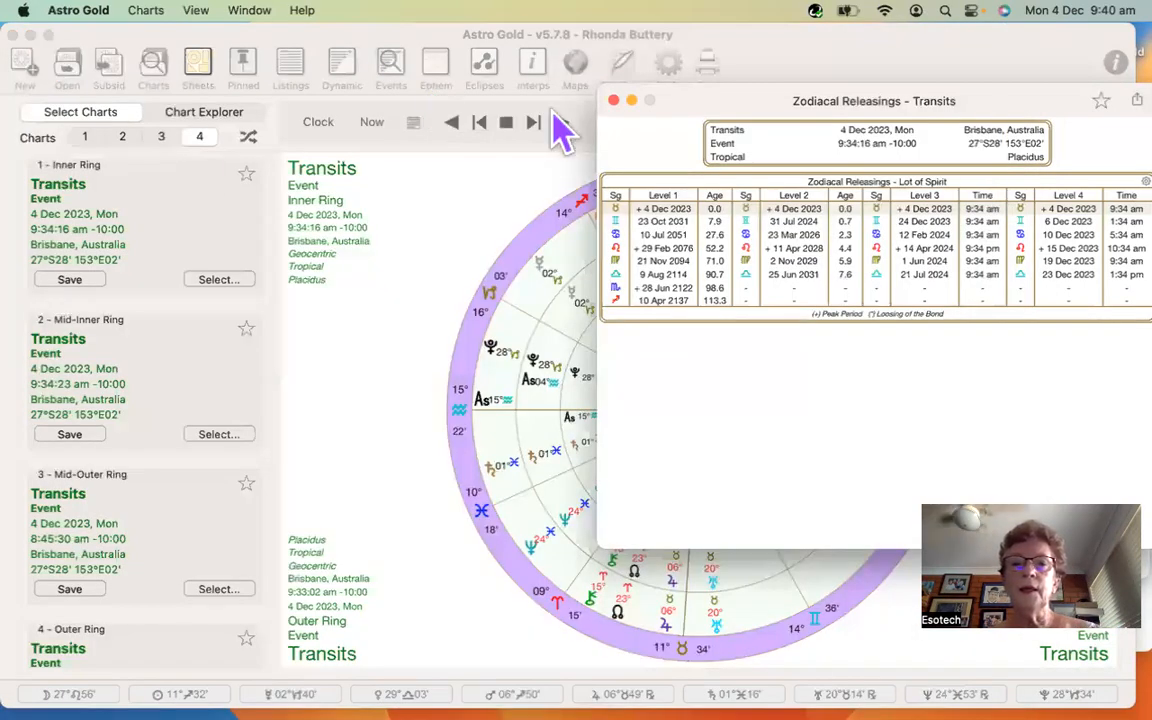
{"action": "left_click", "coordinate": [450, 210]}
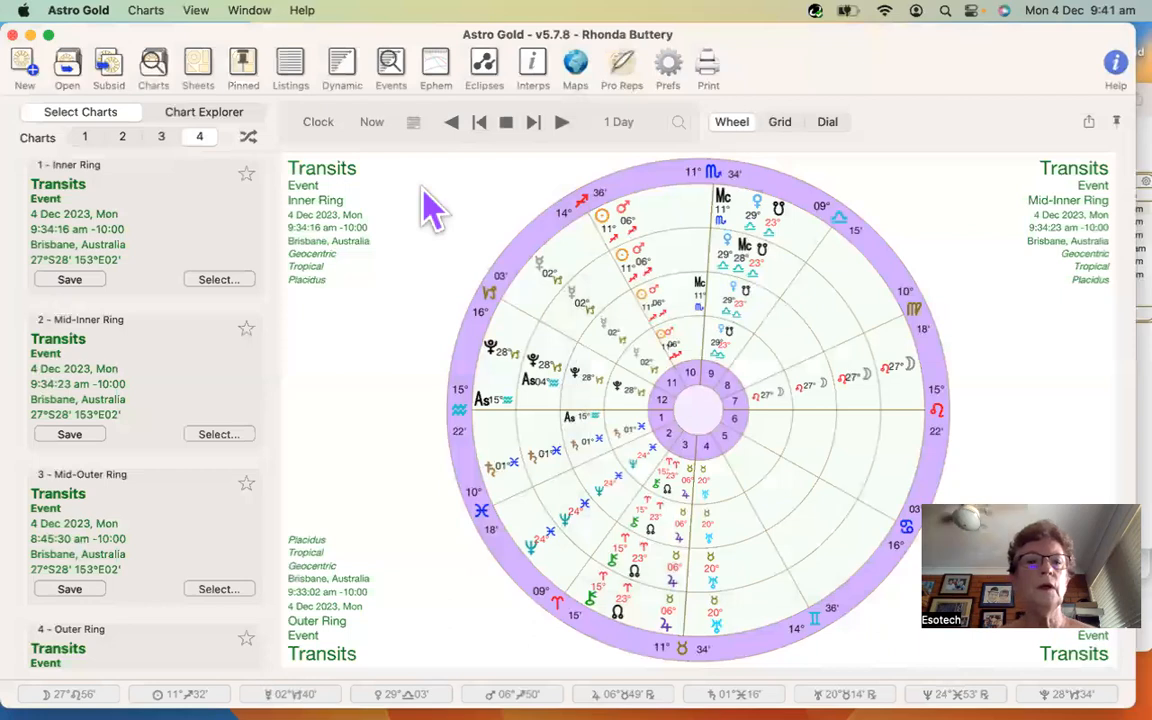
{"action": "left_click", "coordinate": [291, 66]}
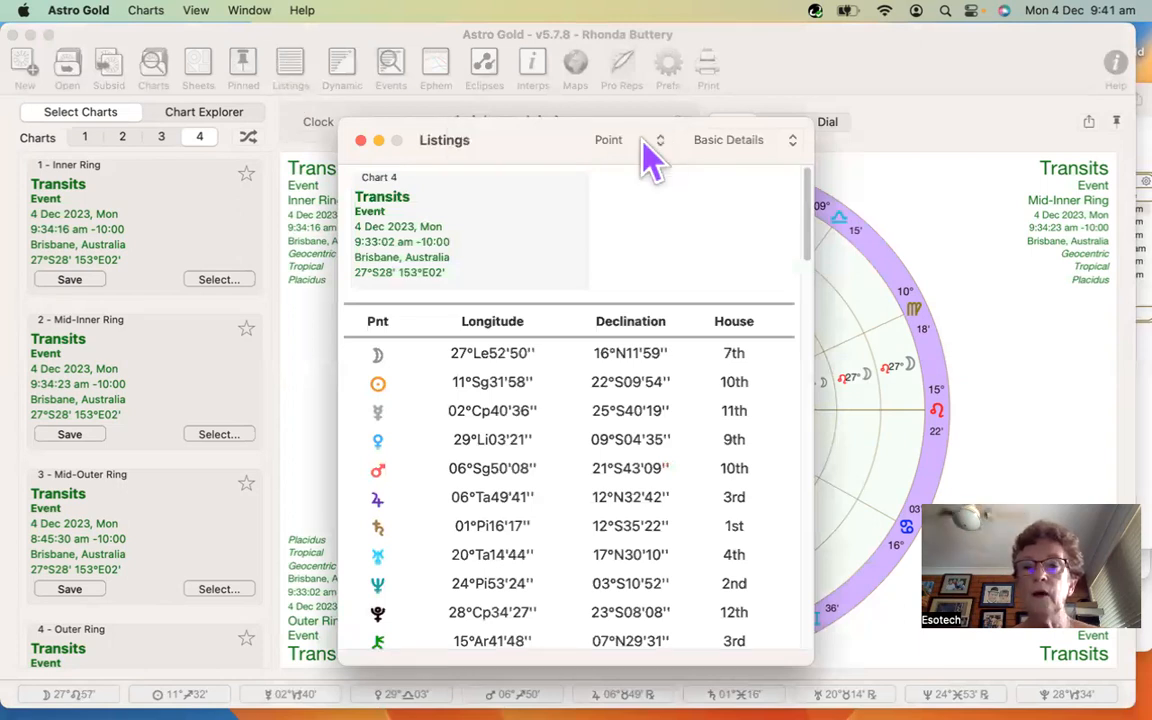
{"action": "left_click", "coordinate": [790, 145]}
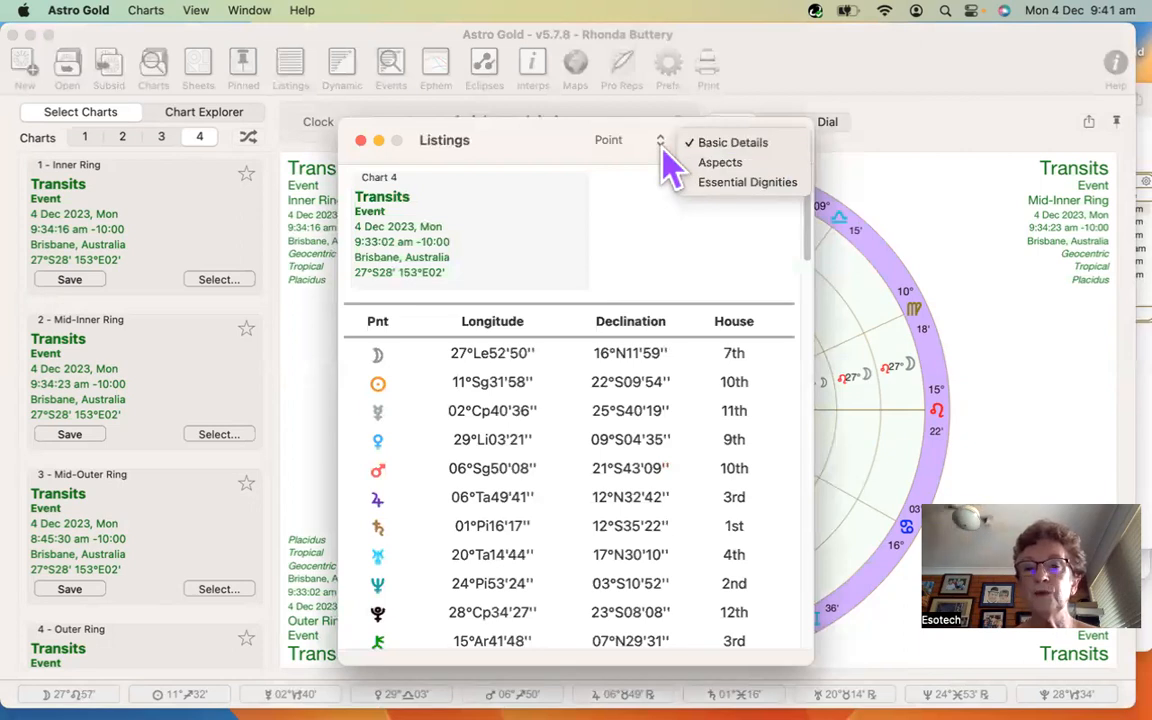
{"action": "left_click", "coordinate": [661, 150]}
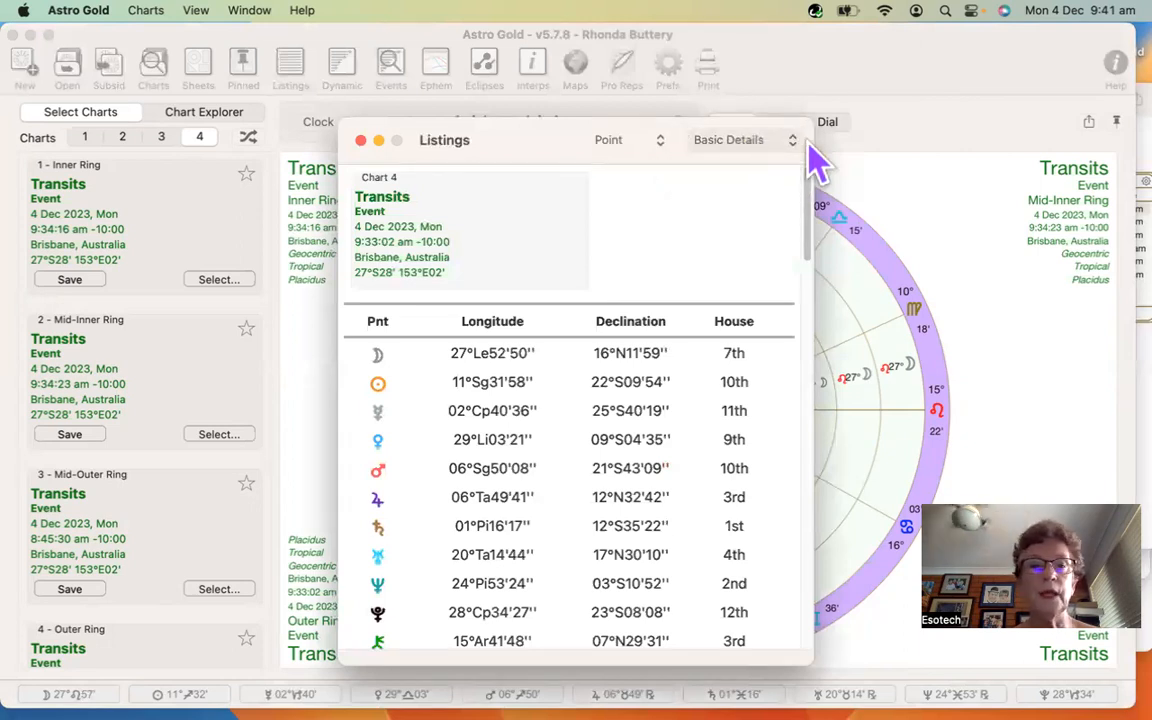
{"action": "left_click", "coordinate": [360, 141]}
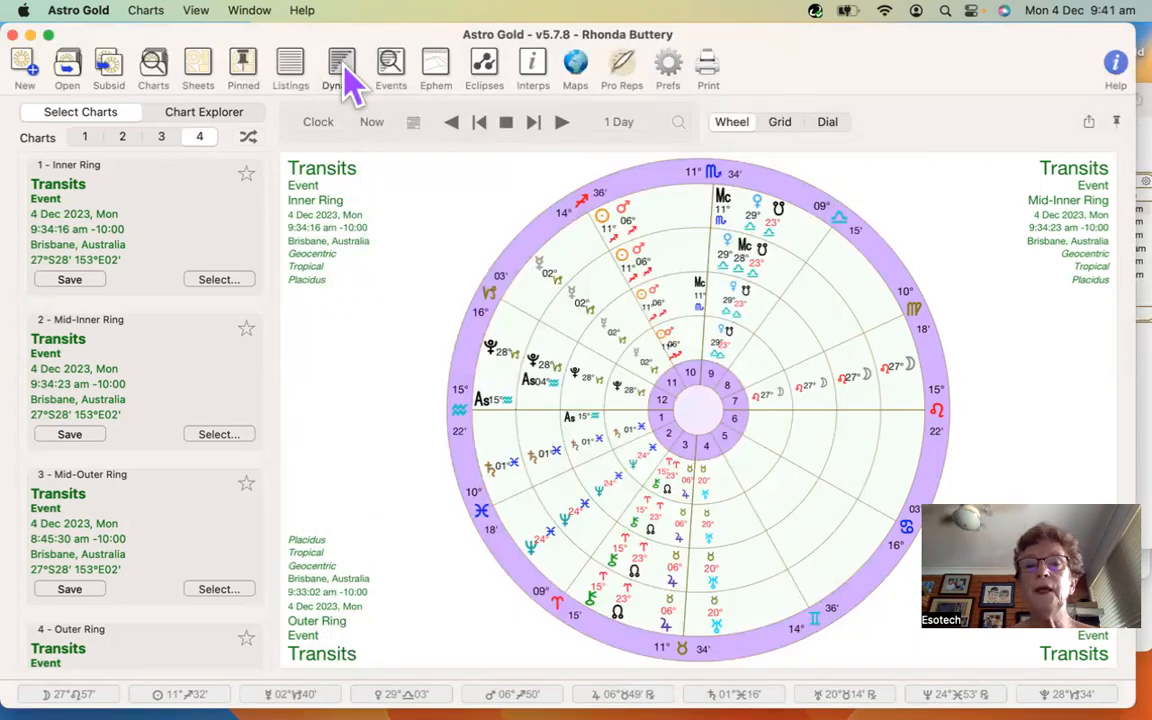
- Run the Major Lifetime Transits dynamic listing for the Transits chart, starting 1 Jan 2023 for 101 years
{"action": "left_click", "coordinate": [342, 68]}
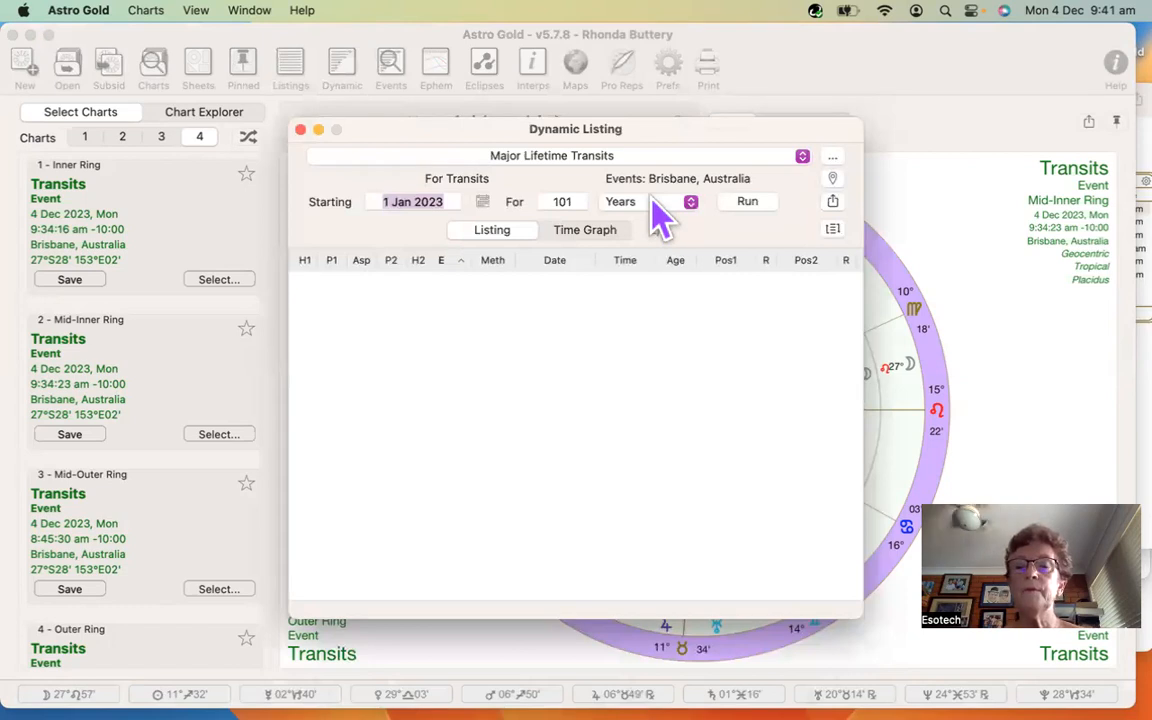
{"action": "left_click", "coordinate": [804, 165]}
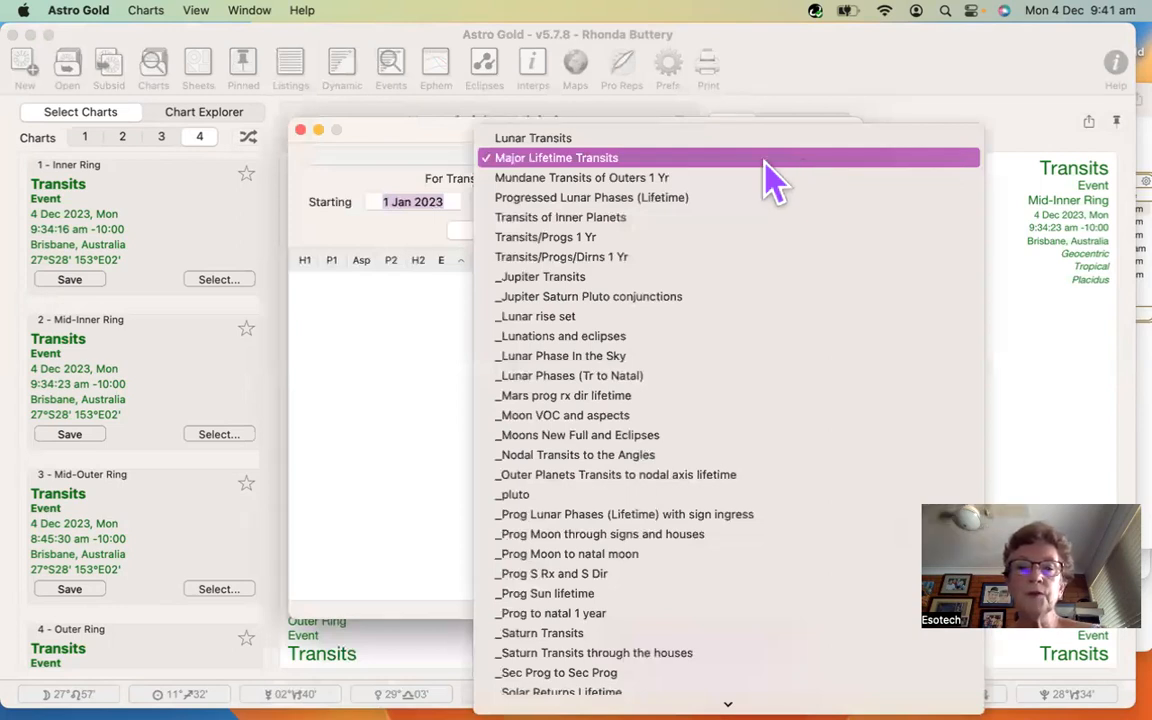
{"action": "left_click", "coordinate": [766, 165]}
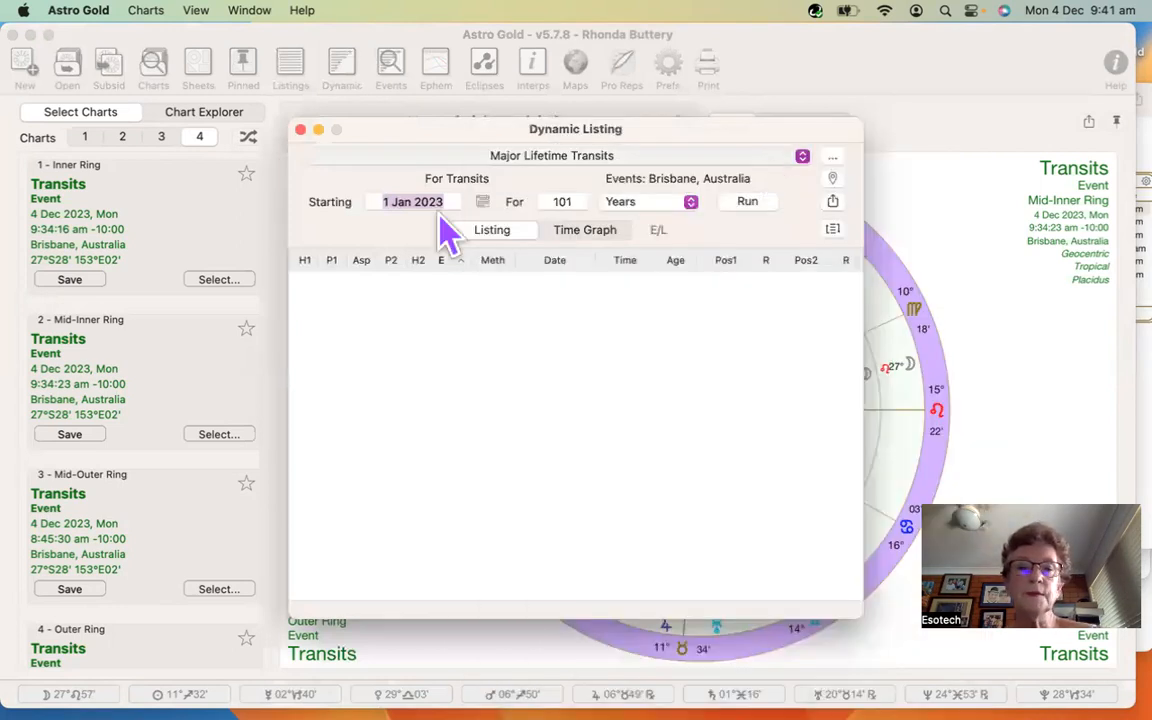
{"action": "left_click", "coordinate": [748, 202]}
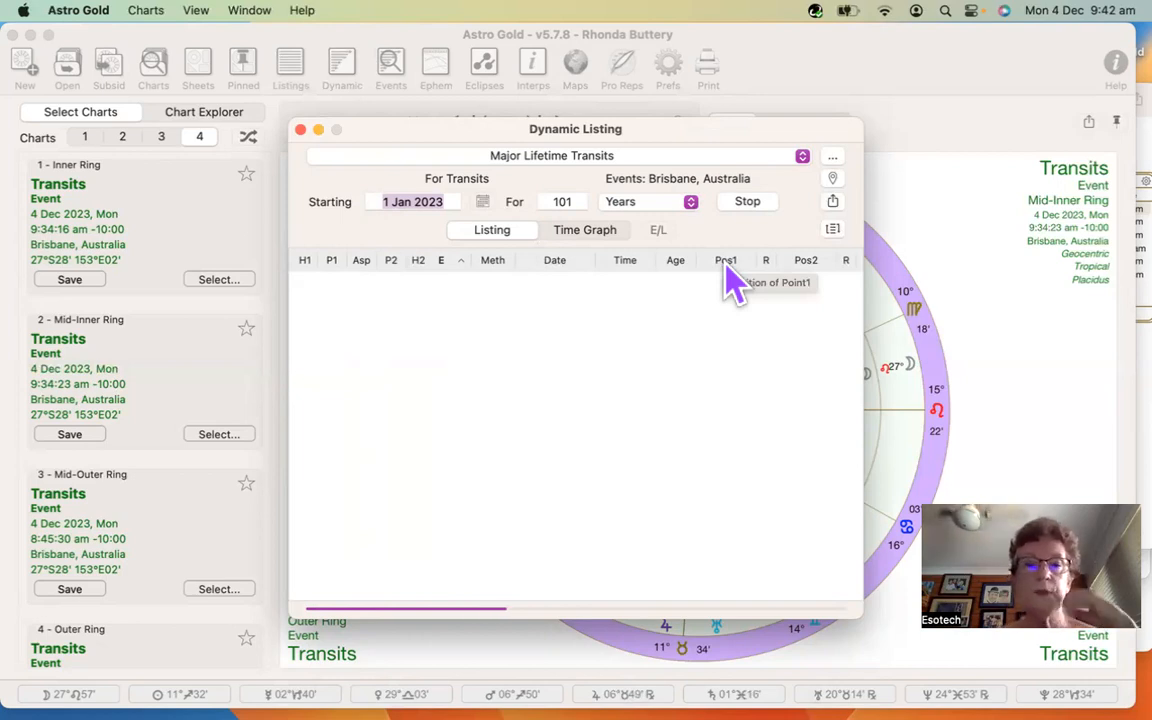
{"action": "left_click", "coordinate": [744, 201]}
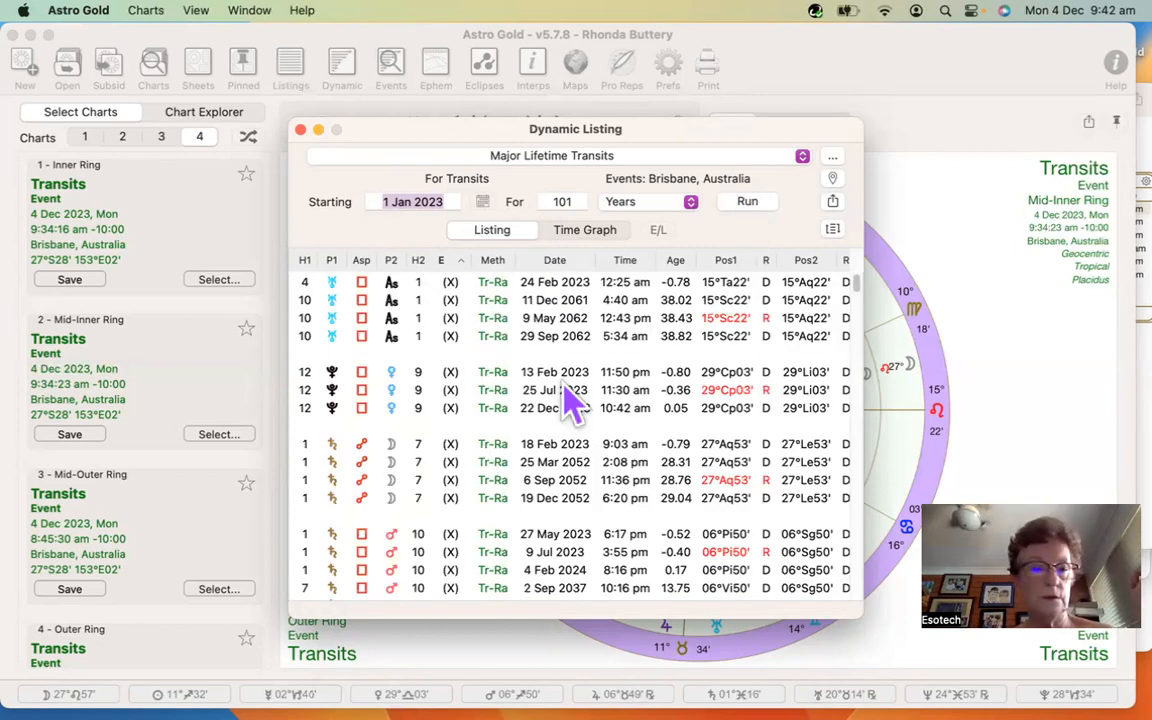
- Sort the dynamic listing results by date, by first point (P1), and by second point (P2)
{"action": "left_click", "coordinate": [555, 262]}
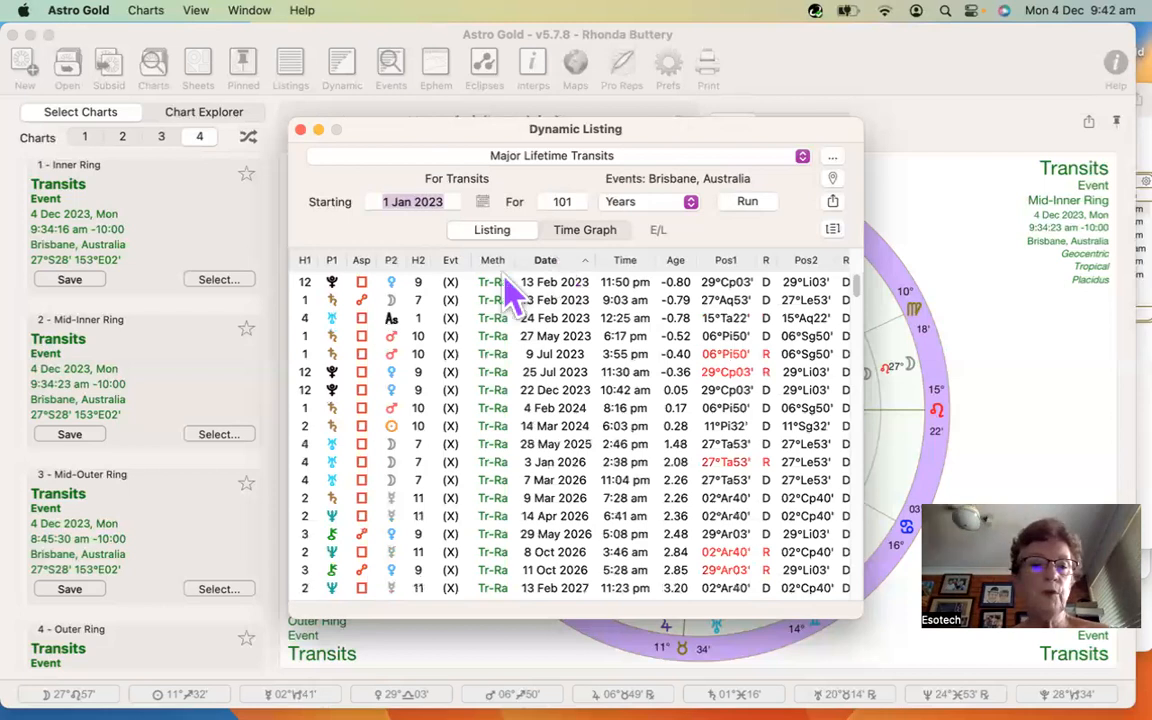
{"action": "left_click", "coordinate": [331, 265]}
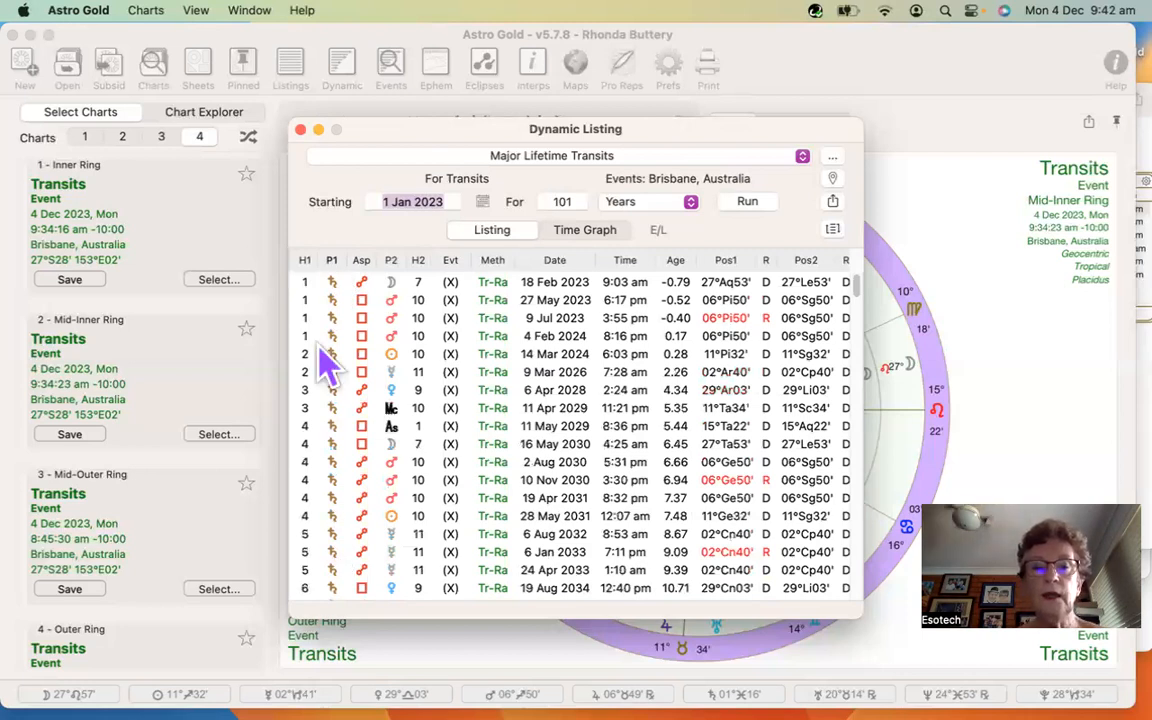
{"action": "left_click", "coordinate": [391, 262]}
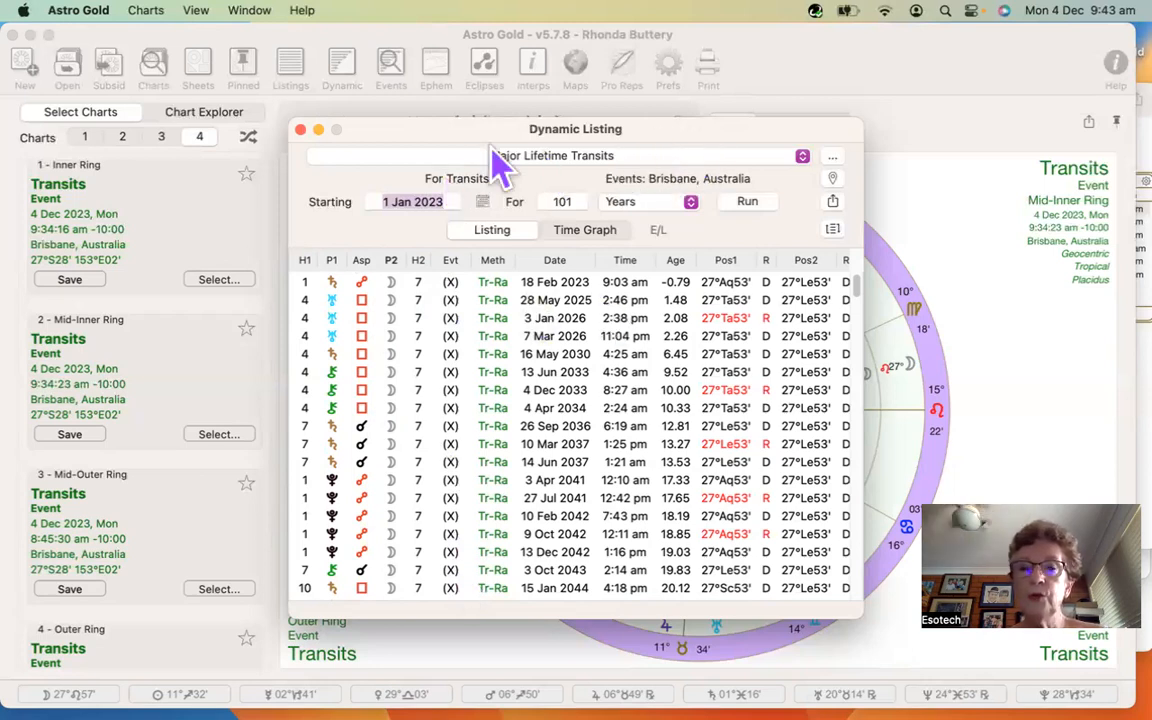
- Clone the Major Lifetime Transits dynamic job and name the copy "another name"
{"action": "left_click", "coordinate": [833, 161]}
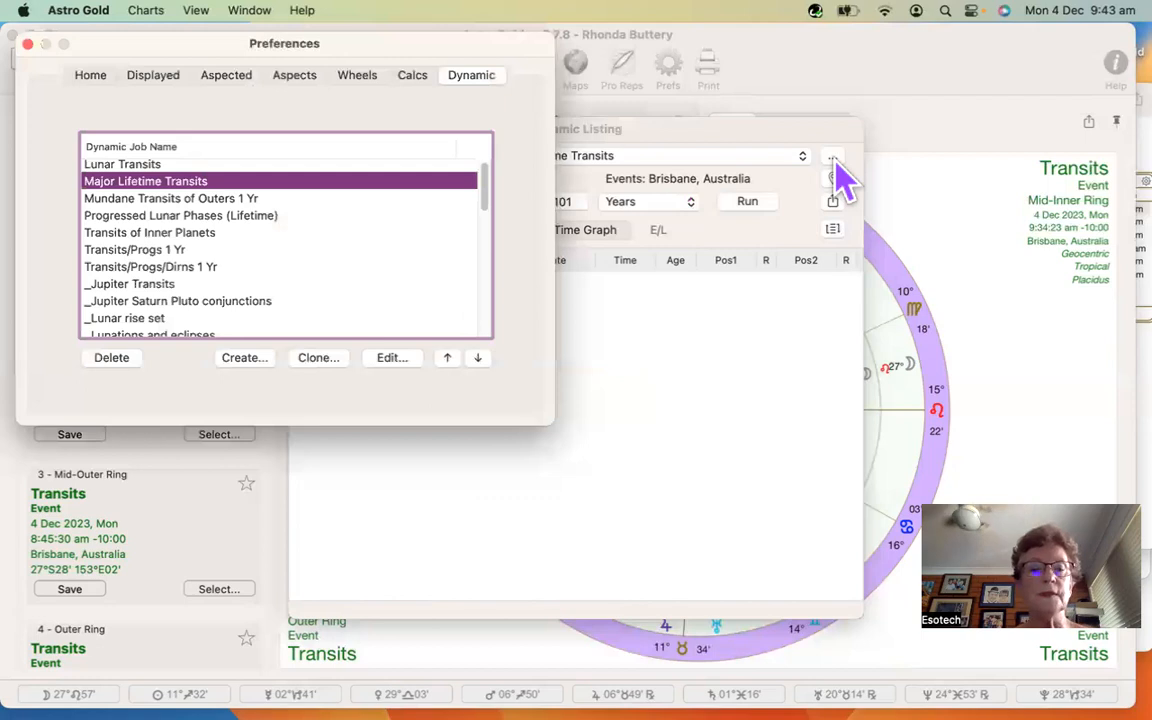
{"action": "left_click", "coordinate": [318, 358]}
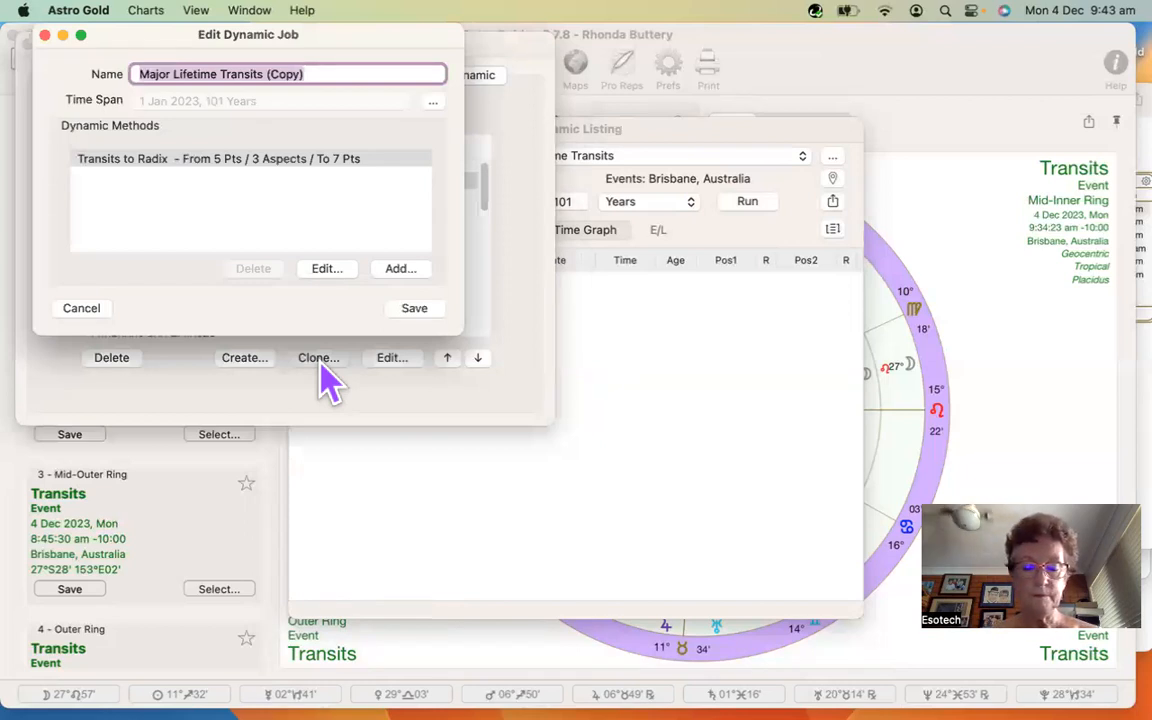
{"action": "type", "text": "another name"}
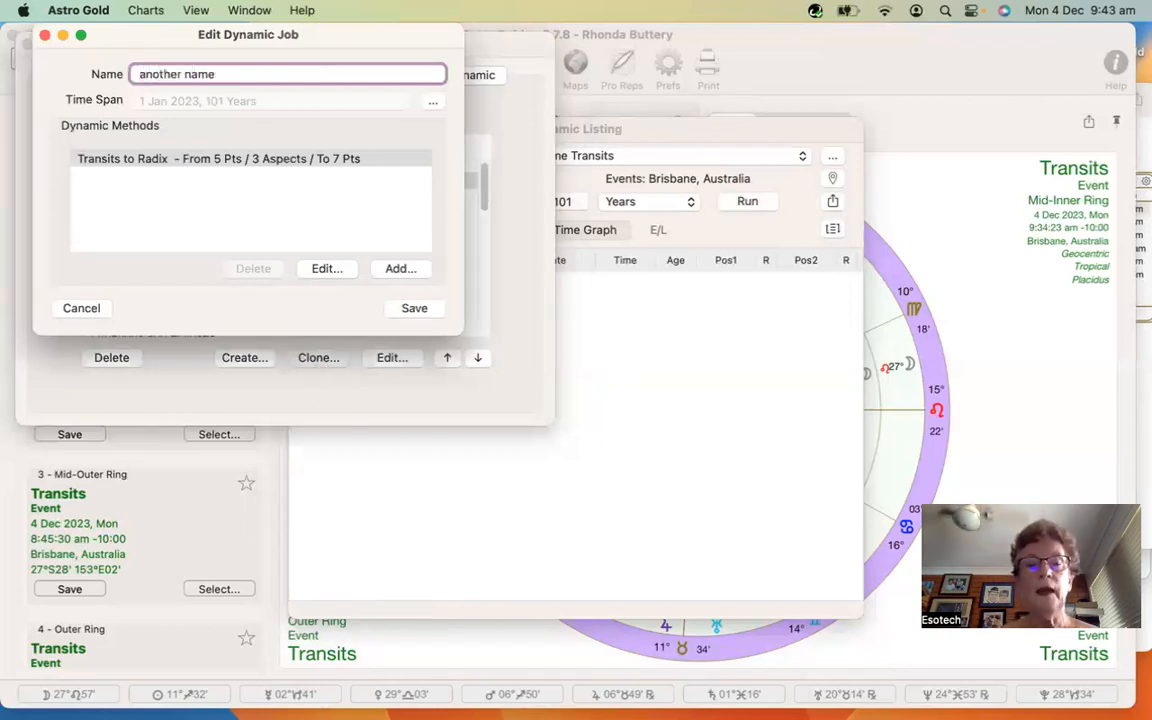
- Review the points, aspects and event options of the cloned job's Transits to Radix method
{"action": "left_click", "coordinate": [240, 165]}
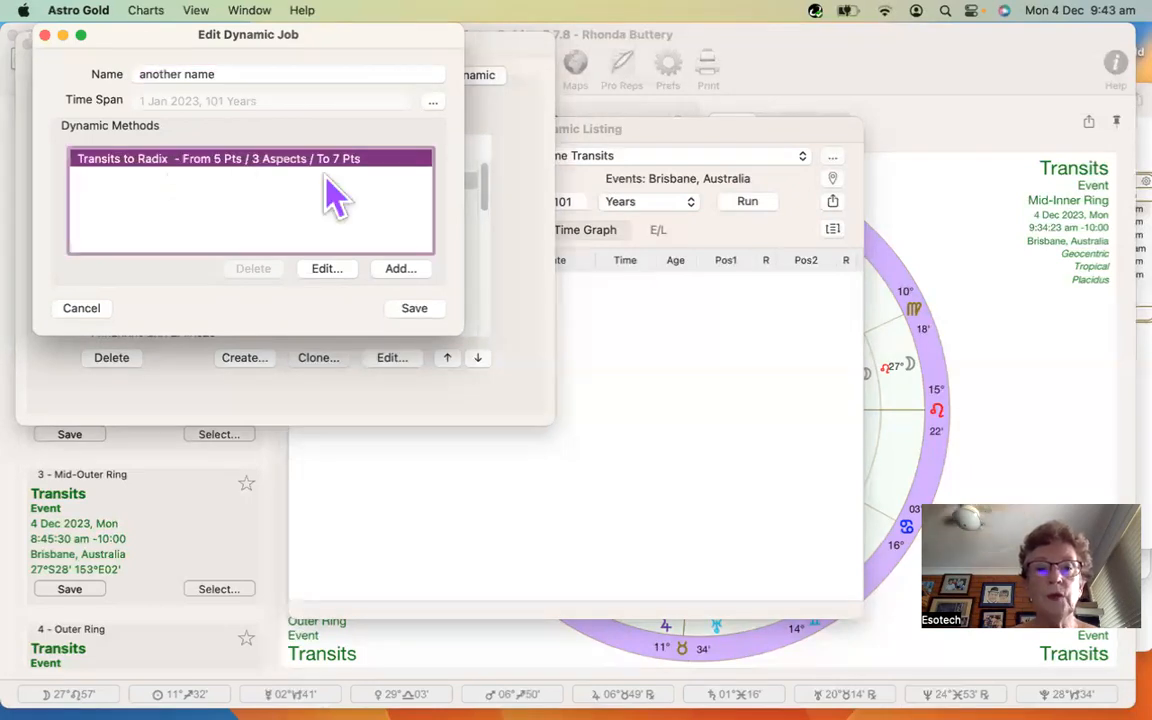
{"action": "left_click", "coordinate": [327, 270]}
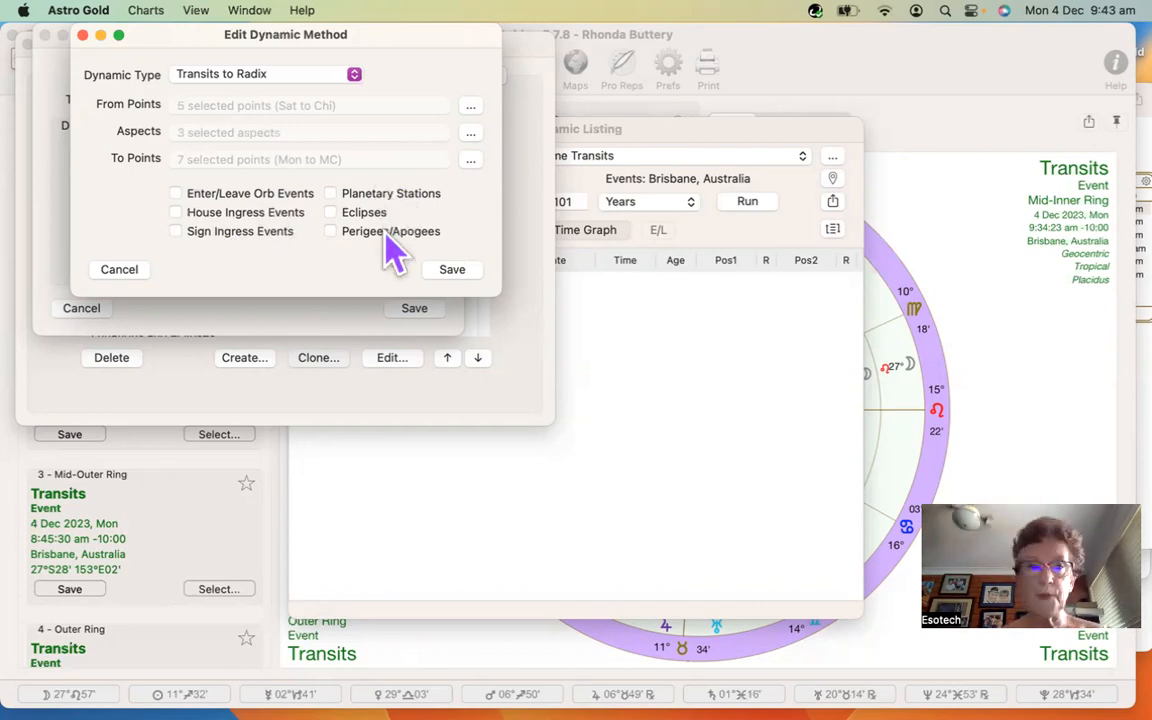
{"action": "left_click", "coordinate": [452, 270]}
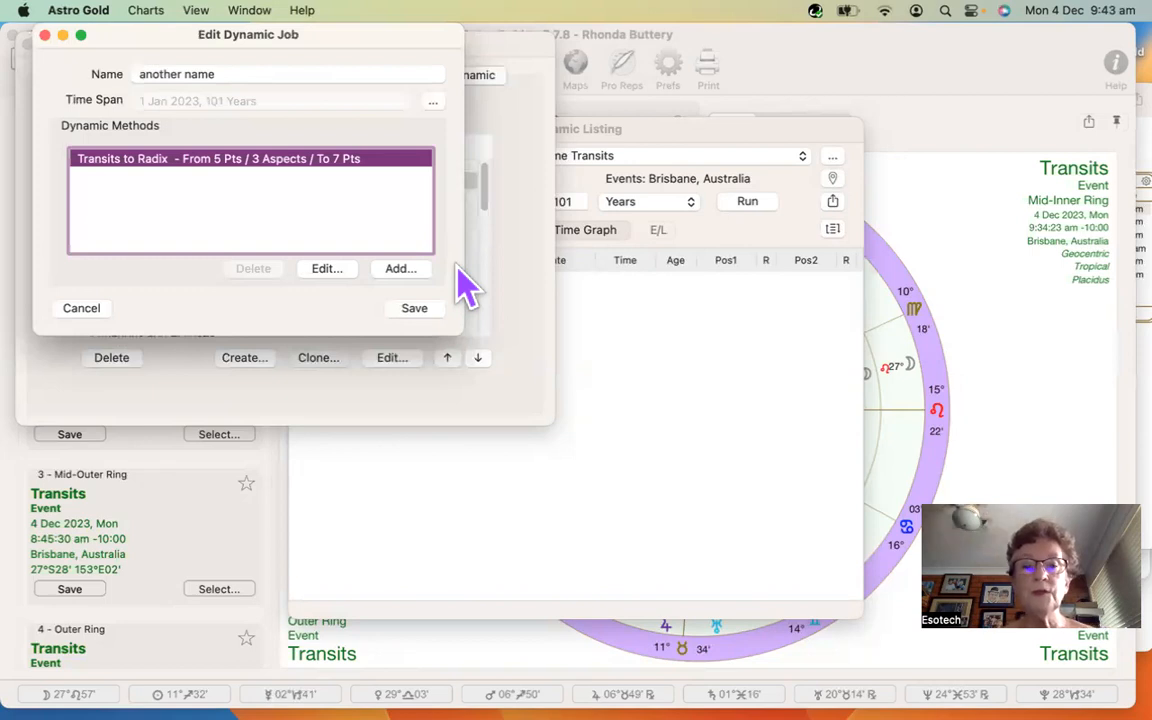
- Add a Progressions to Radix method with Secondary progressions to the "another name" job
{"action": "left_click", "coordinate": [400, 270]}
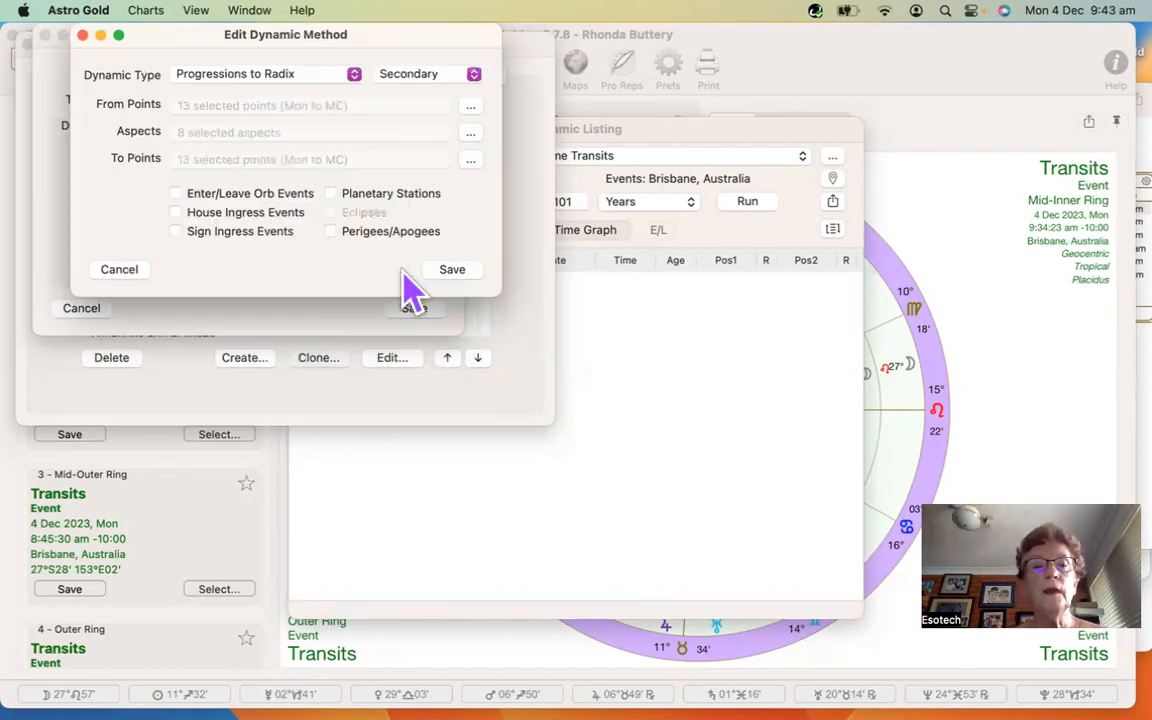
{"action": "left_click", "coordinate": [355, 77]}
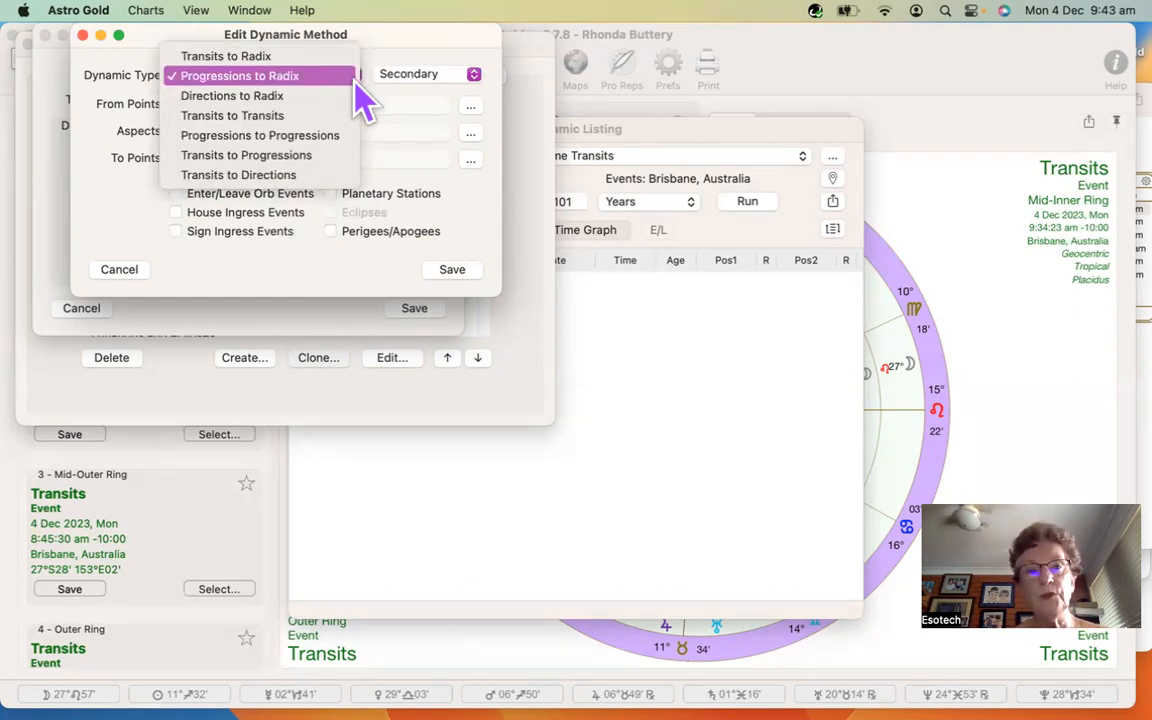
{"action": "left_click", "coordinate": [300, 80]}
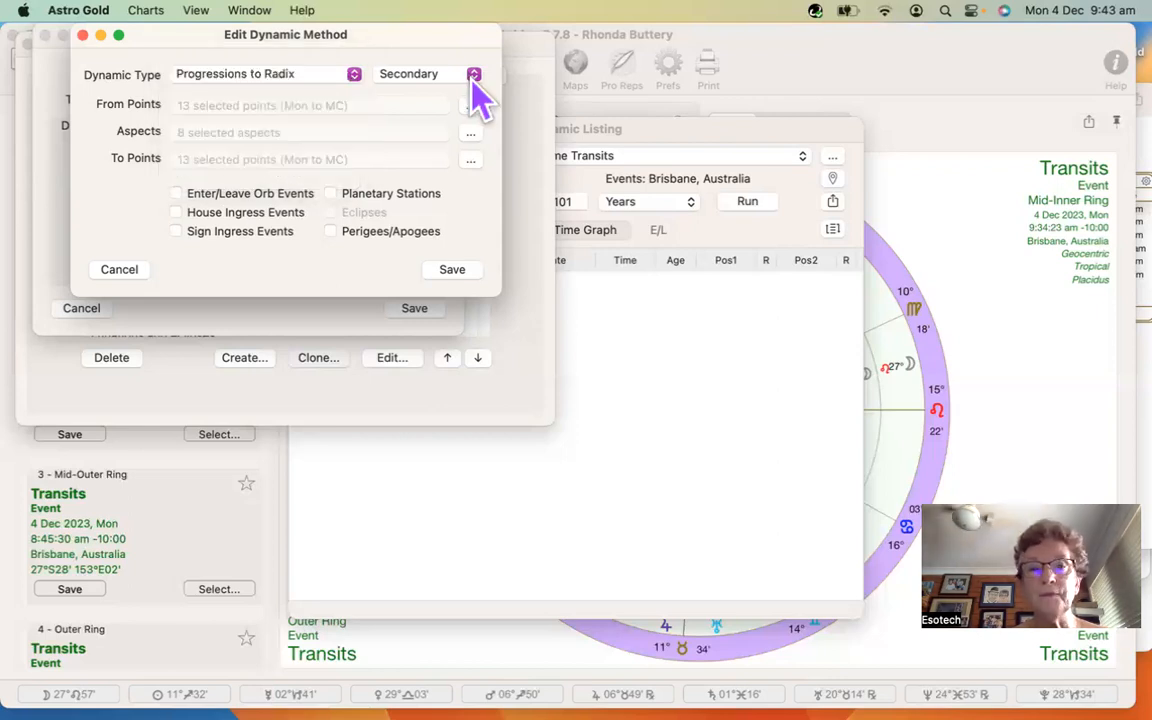
{"action": "left_click", "coordinate": [474, 76]}
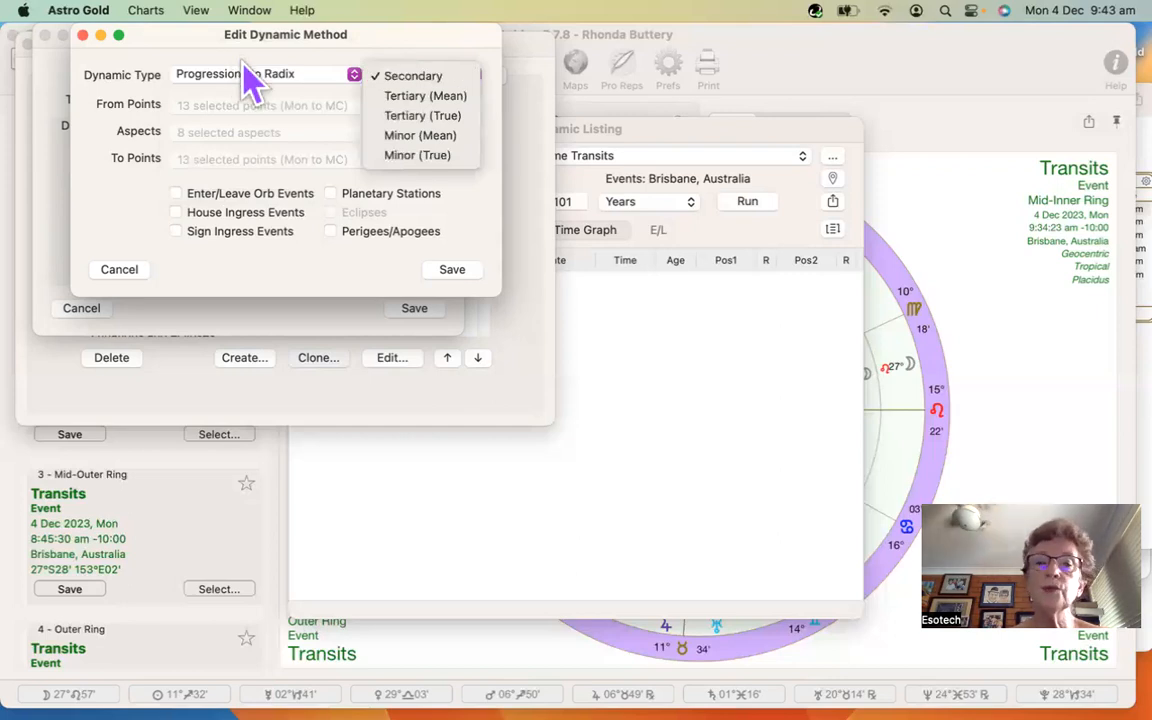
{"action": "left_click", "coordinate": [462, 46]}
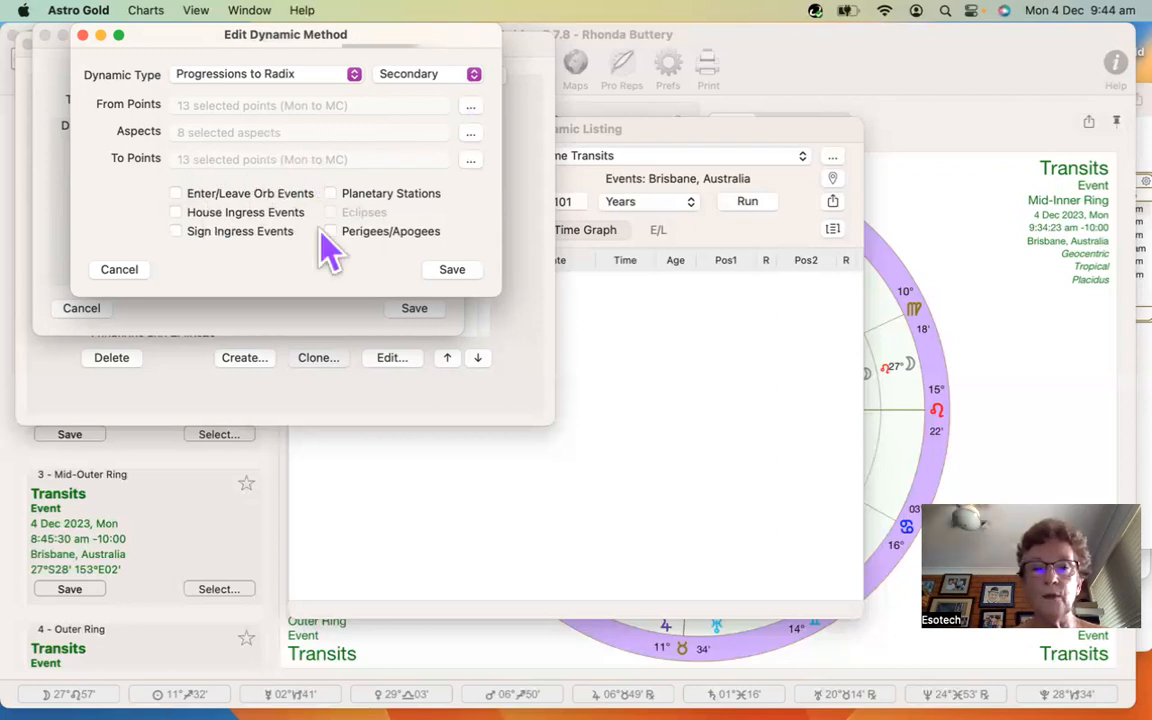
{"action": "left_click", "coordinate": [453, 270]}
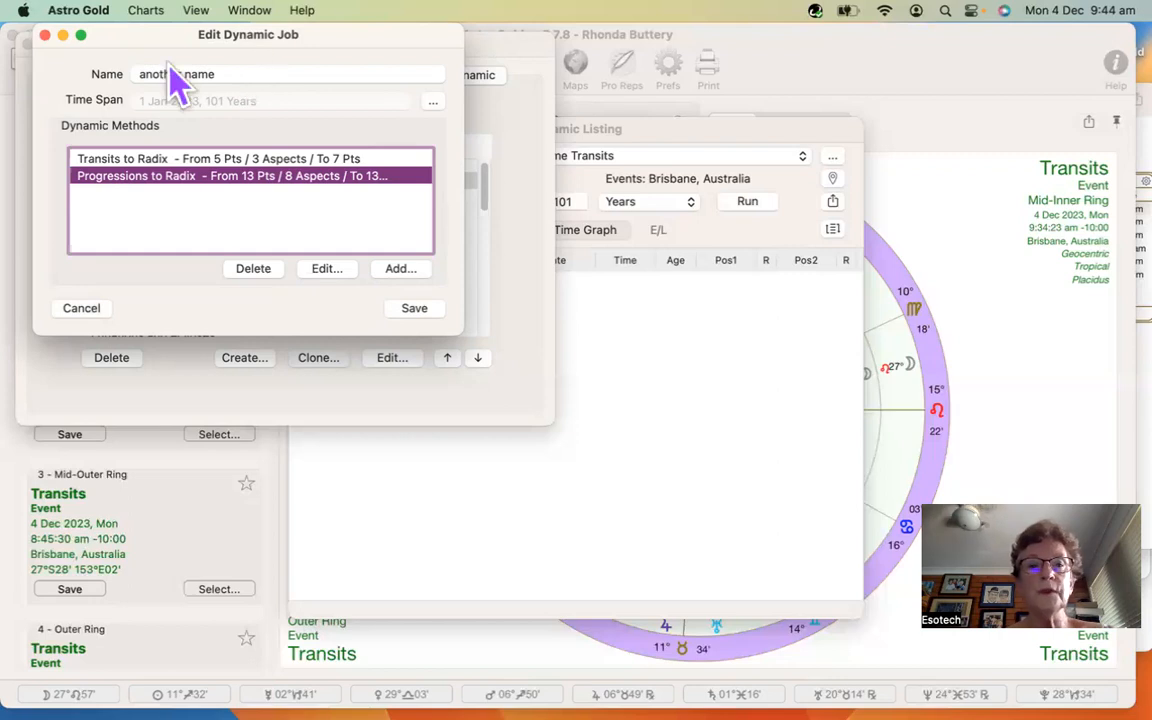
- Save the "another name" dynamic job, and close the preferences and the Dynamic Listing
{"action": "left_click", "coordinate": [414, 309]}
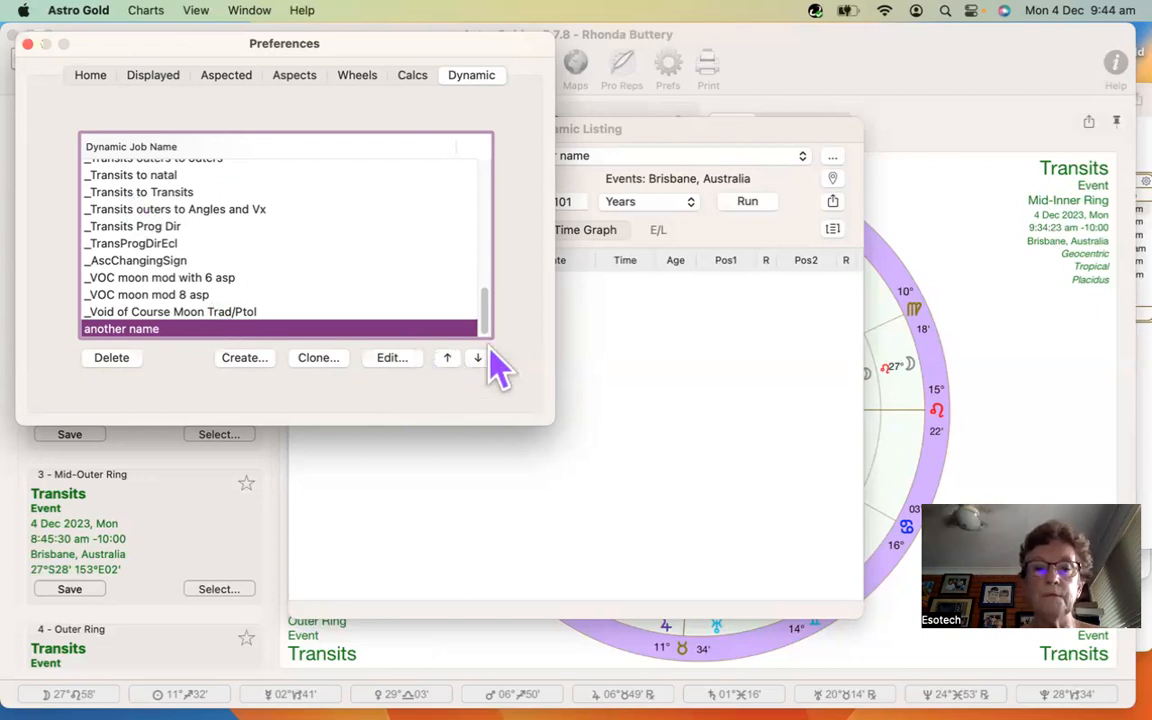
{"action": "left_click", "coordinate": [27, 44]}
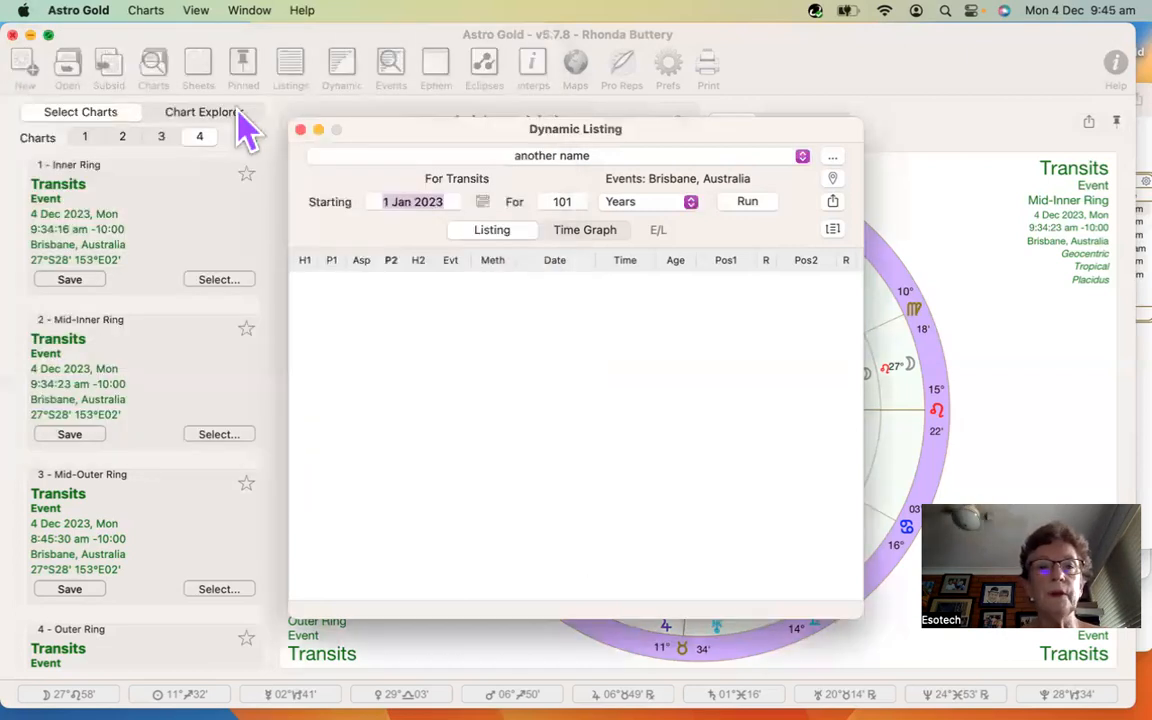
{"action": "left_click", "coordinate": [301, 130]}
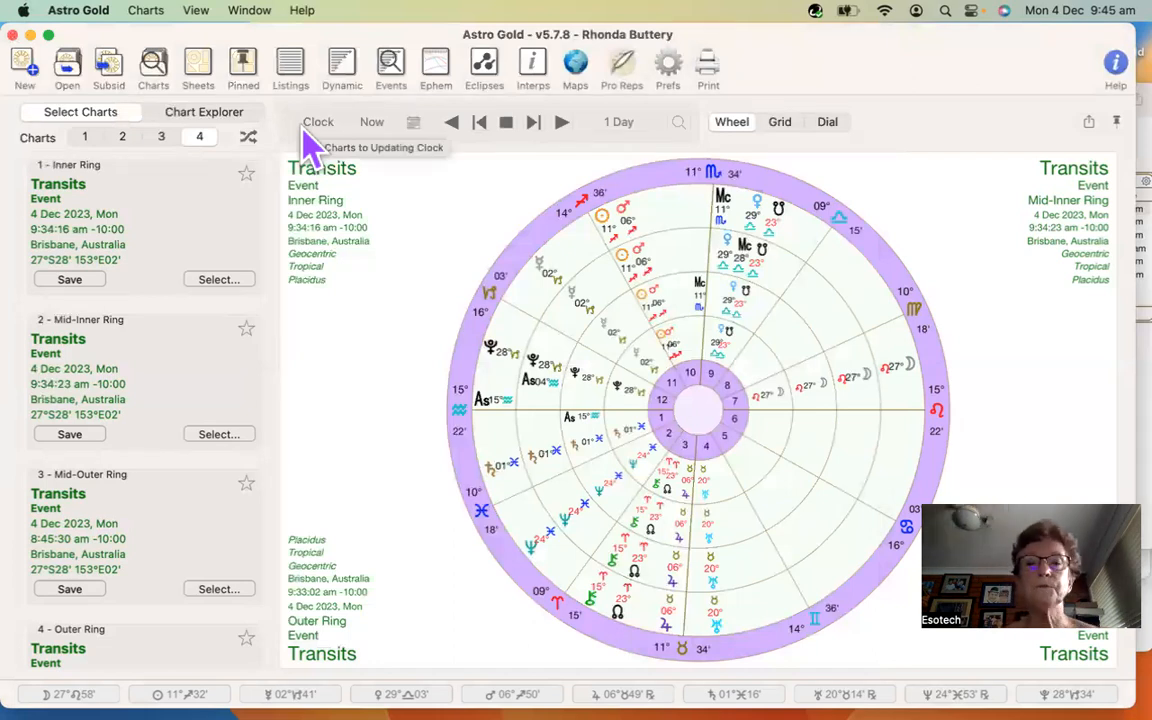
- View the Home preferences and go through the city, country and latitude fields of the home location
{"action": "left_click", "coordinate": [668, 68]}
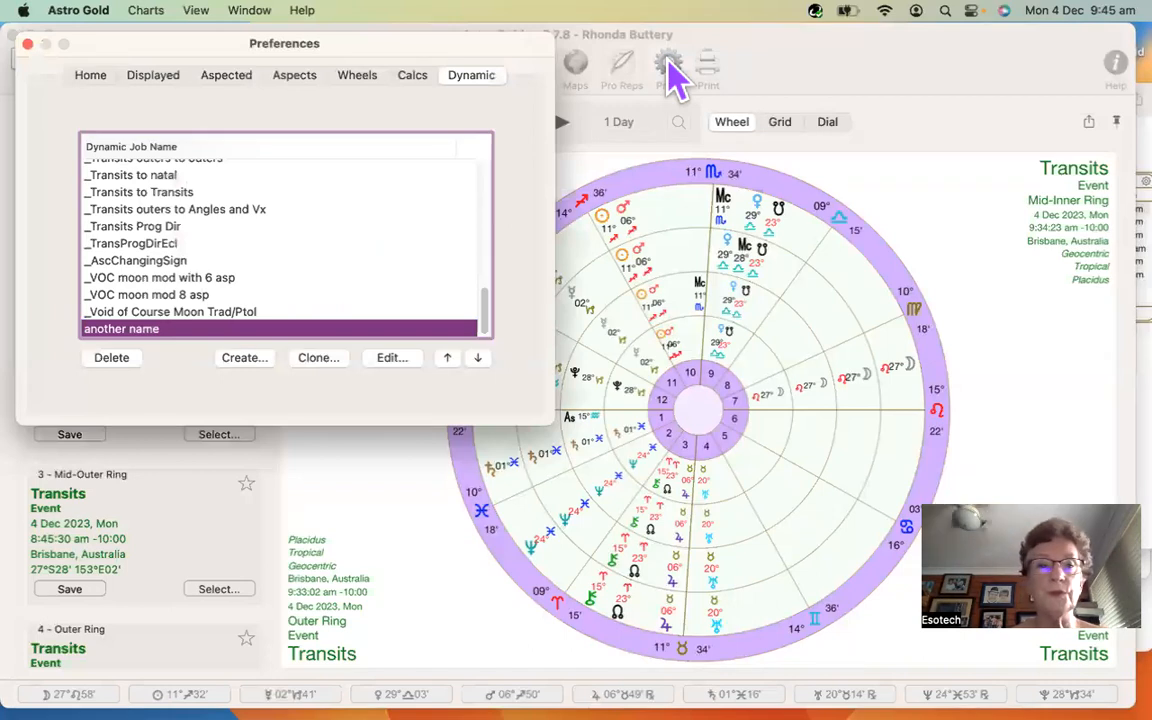
{"action": "left_click", "coordinate": [95, 84]}
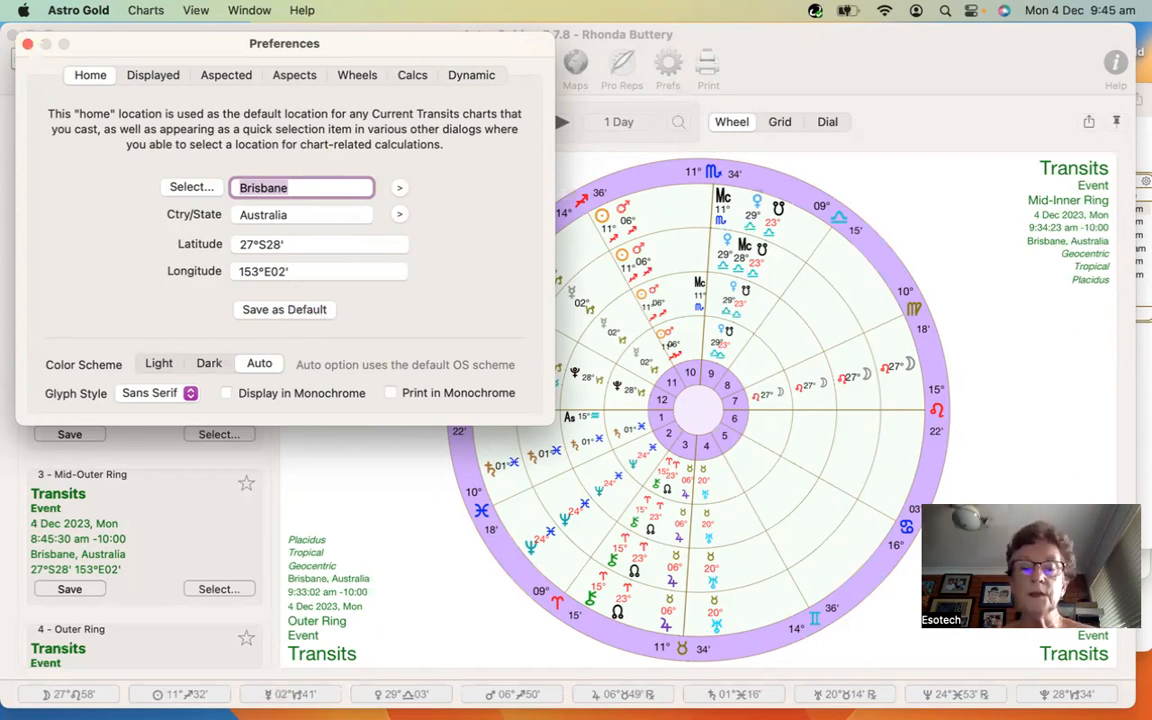
{"action": "key", "text": "Tab"}
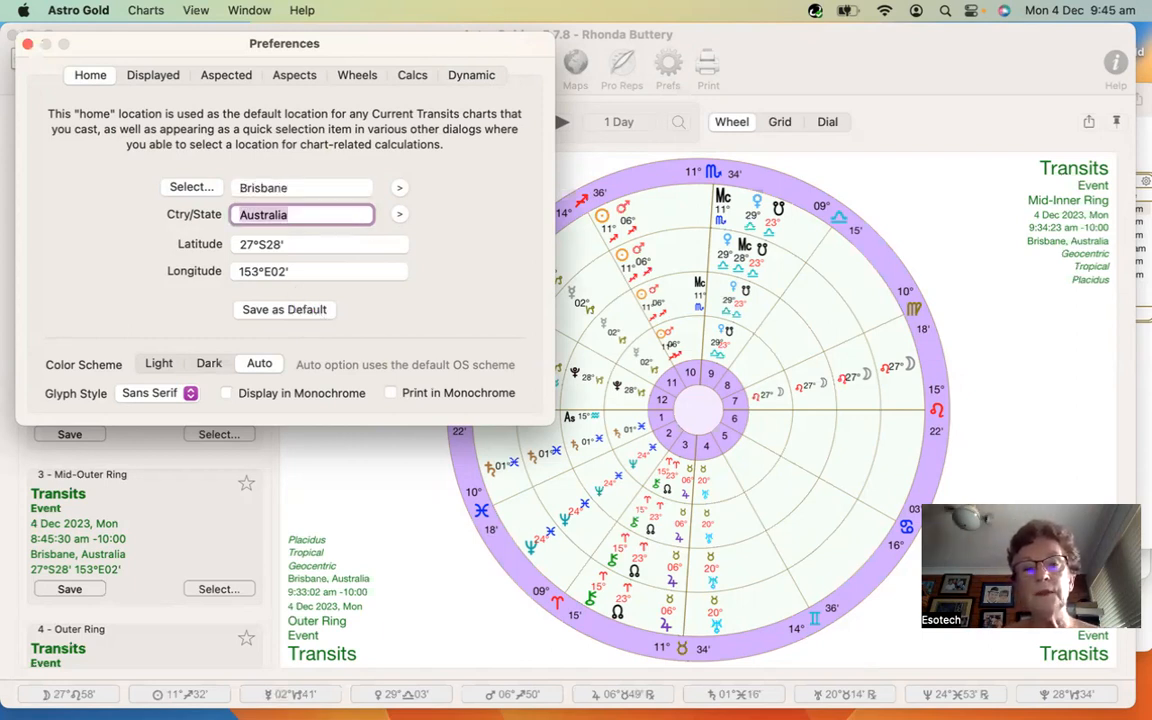
{"action": "key", "text": "Tab"}
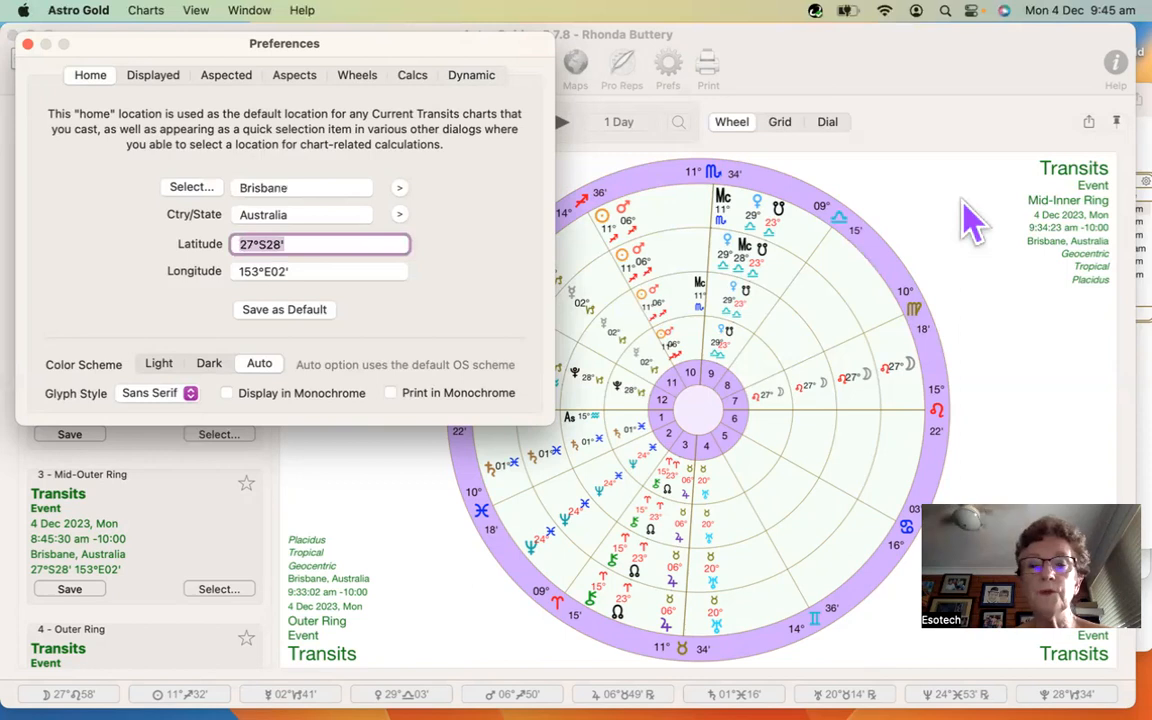
- Reopen the preferences over the single-wheel chart and set the glyph style to Styled
{"action": "key", "text": "super+w"}
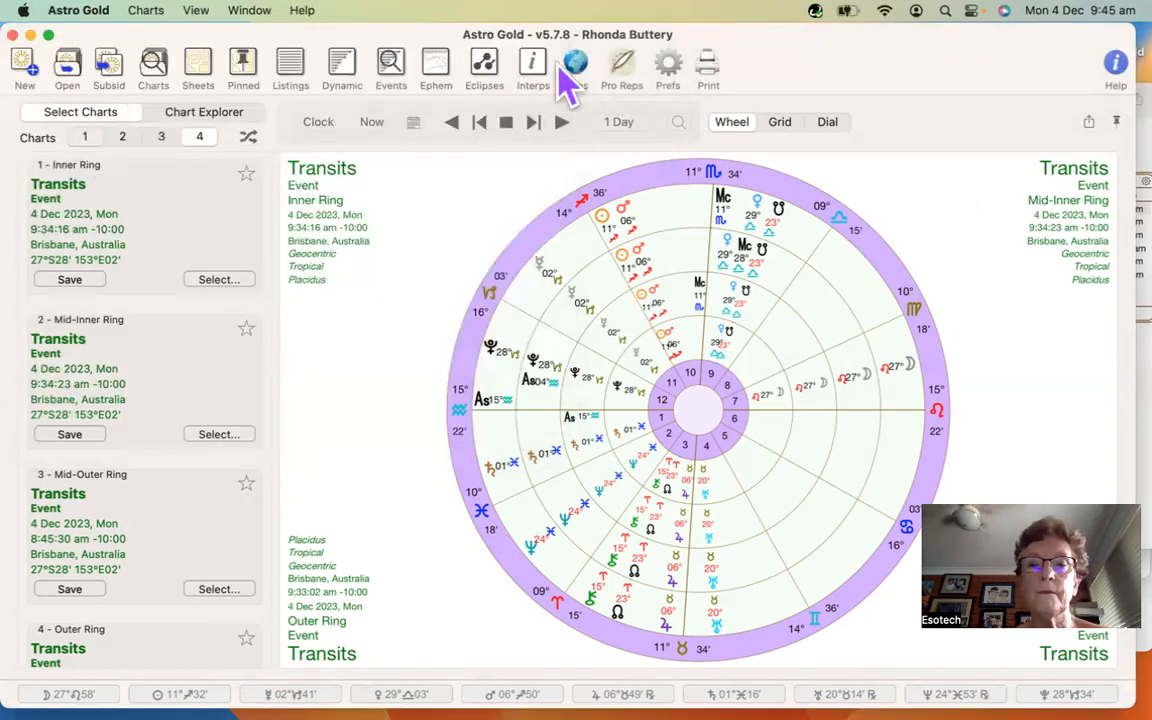
{"action": "left_click", "coordinate": [666, 72]}
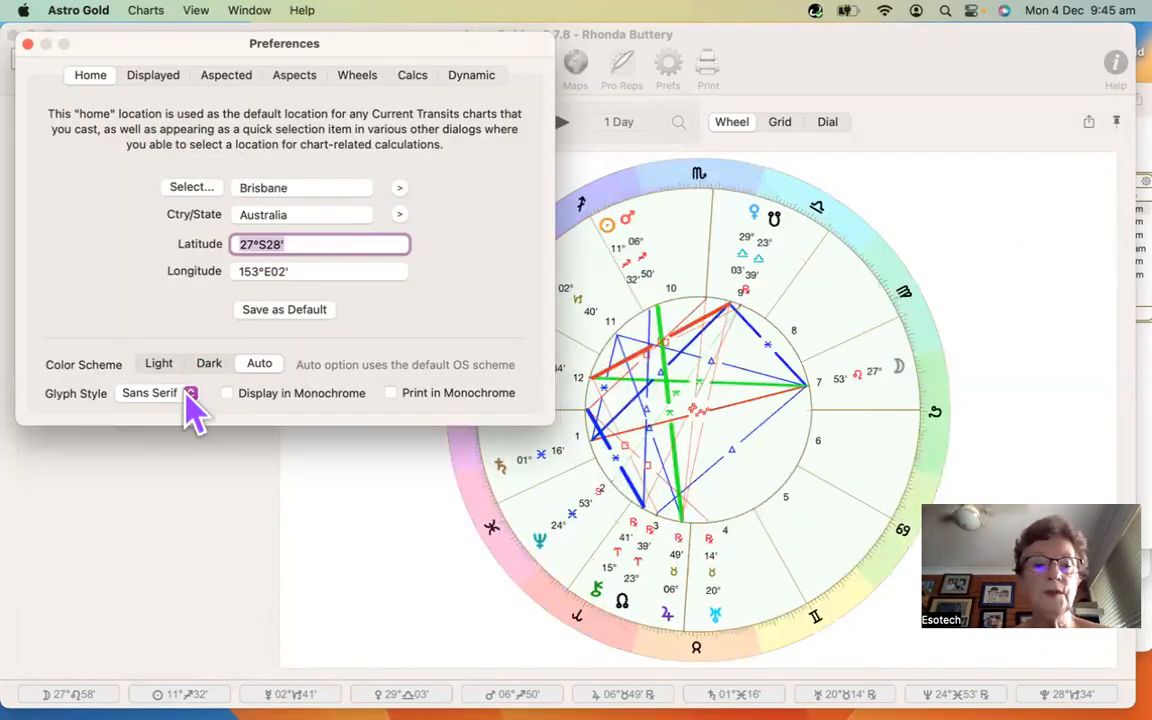
{"action": "left_click", "coordinate": [190, 396]}
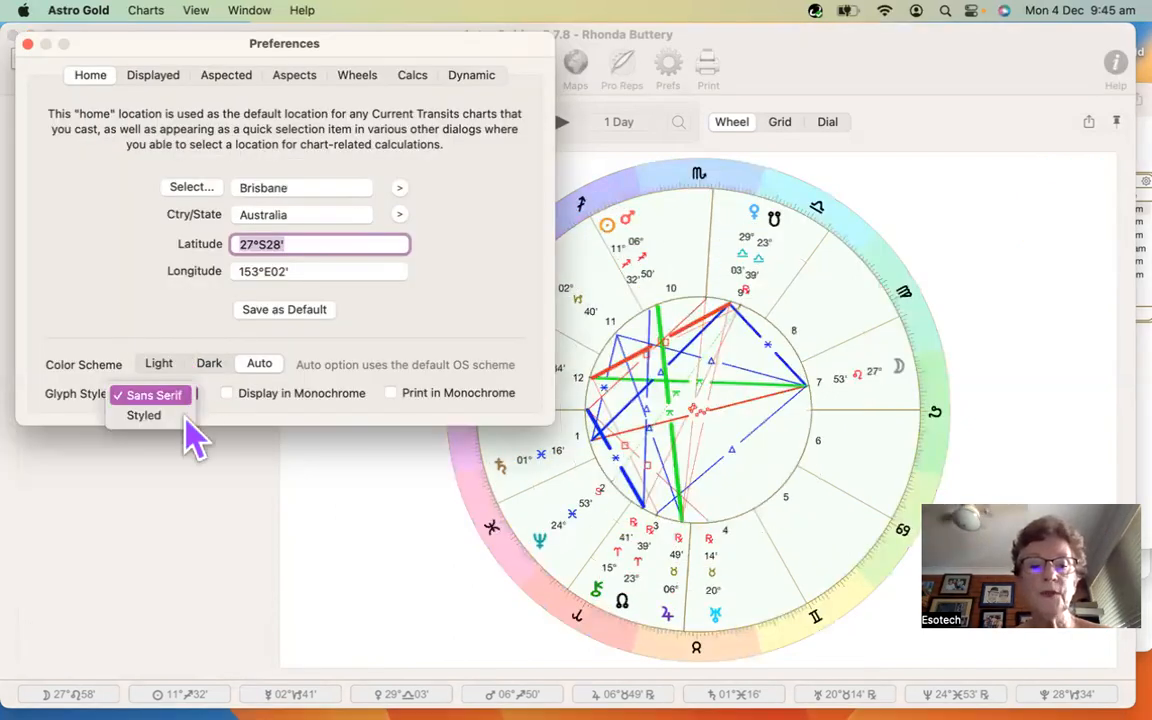
{"action": "left_click", "coordinate": [184, 418]}
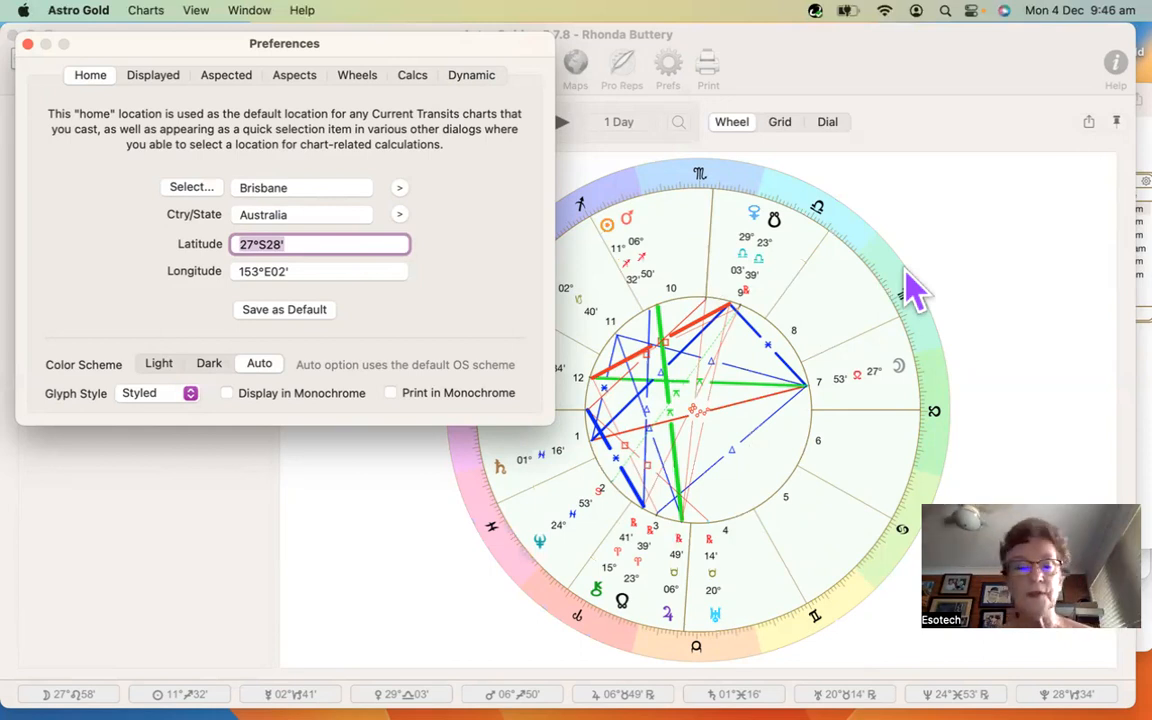
- Try the Display in Monochrome option on the chart wheel, and turn it off again
{"action": "left_click", "coordinate": [227, 393]}
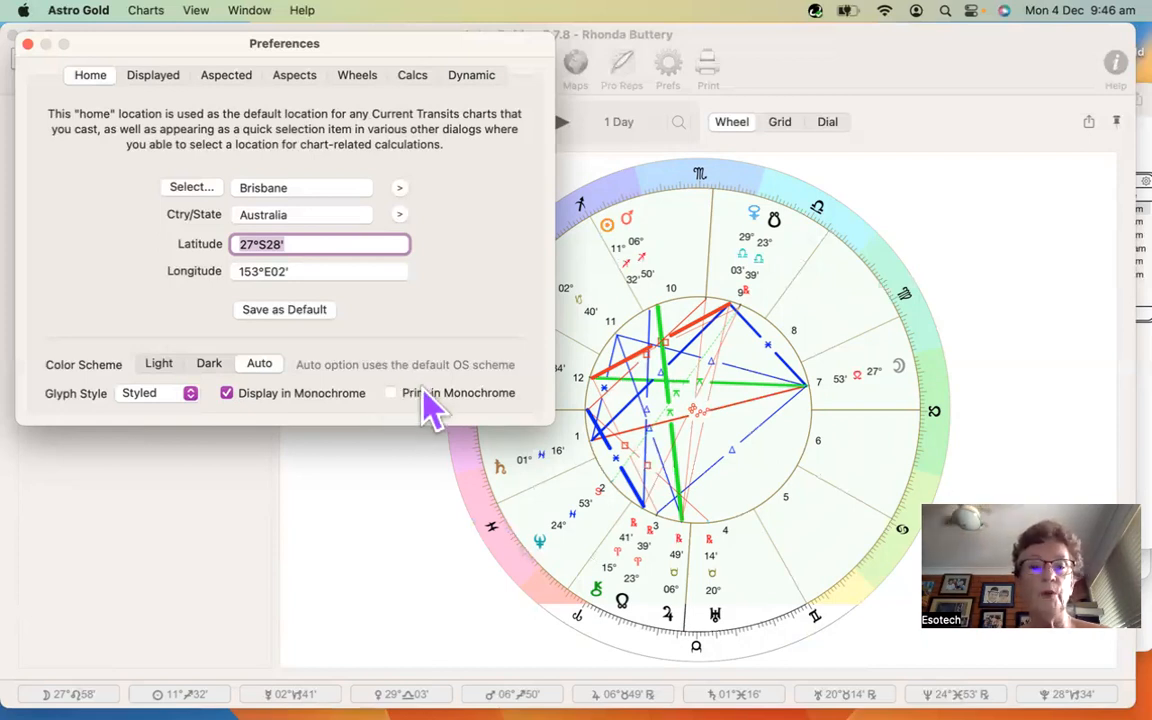
{"action": "left_click", "coordinate": [227, 393]}
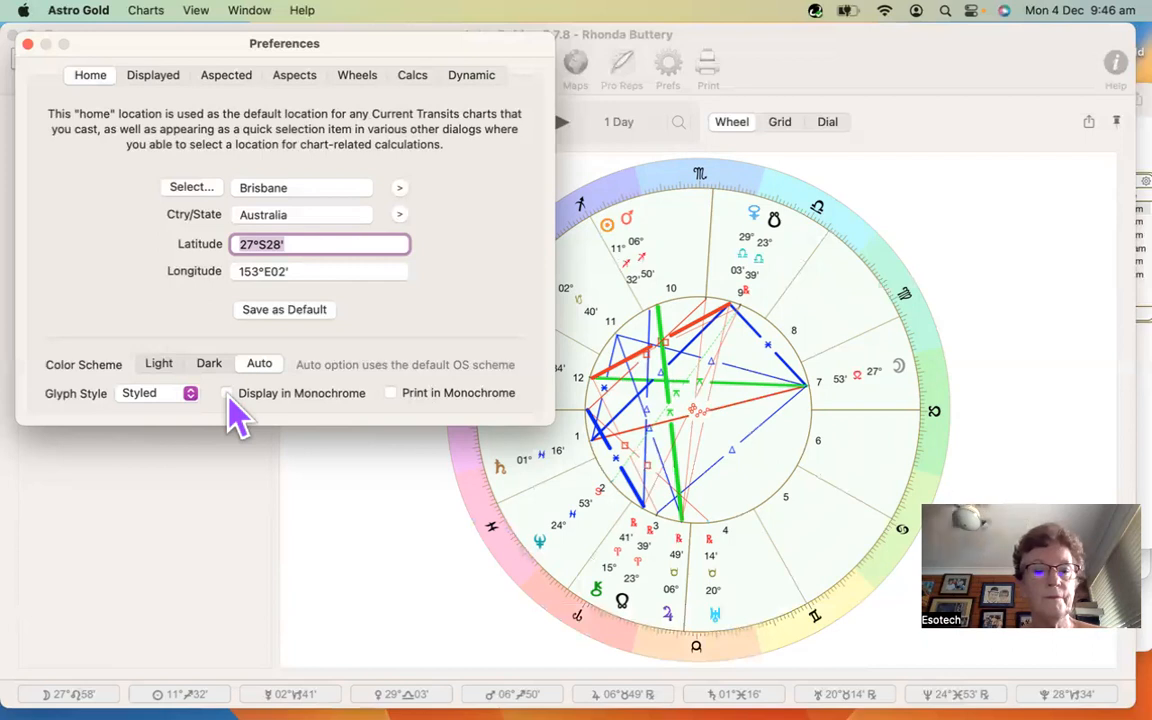
{"action": "left_click", "coordinate": [228, 395]}
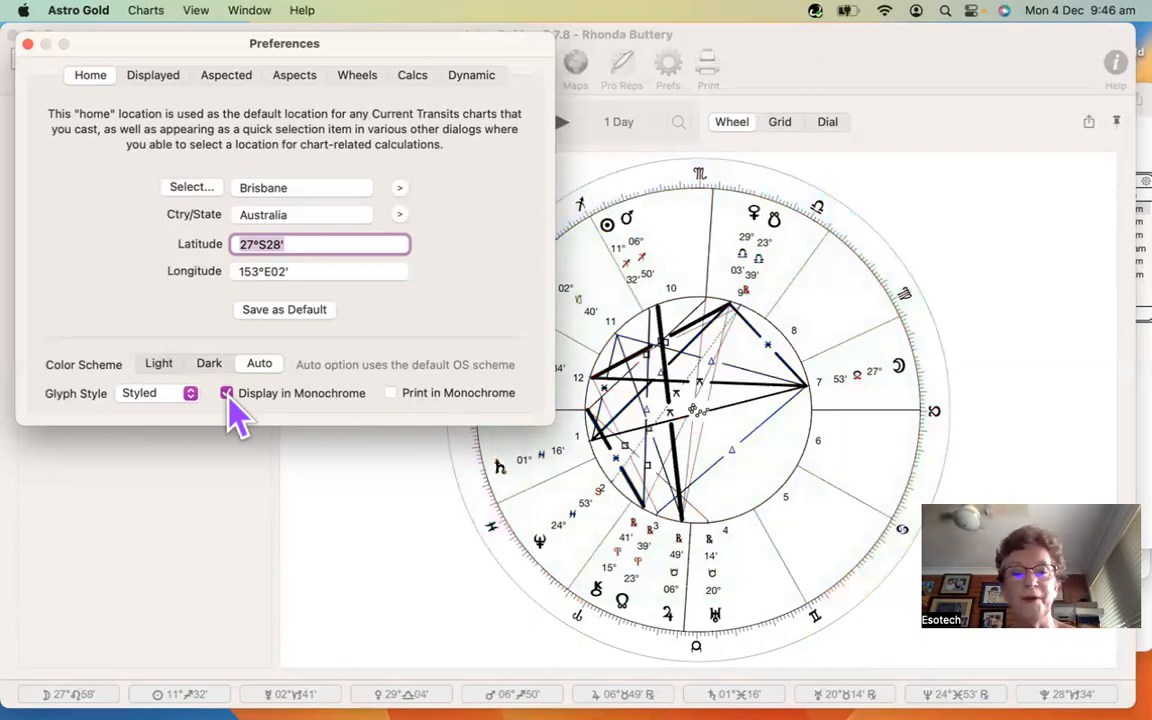
{"action": "left_click", "coordinate": [227, 395]}
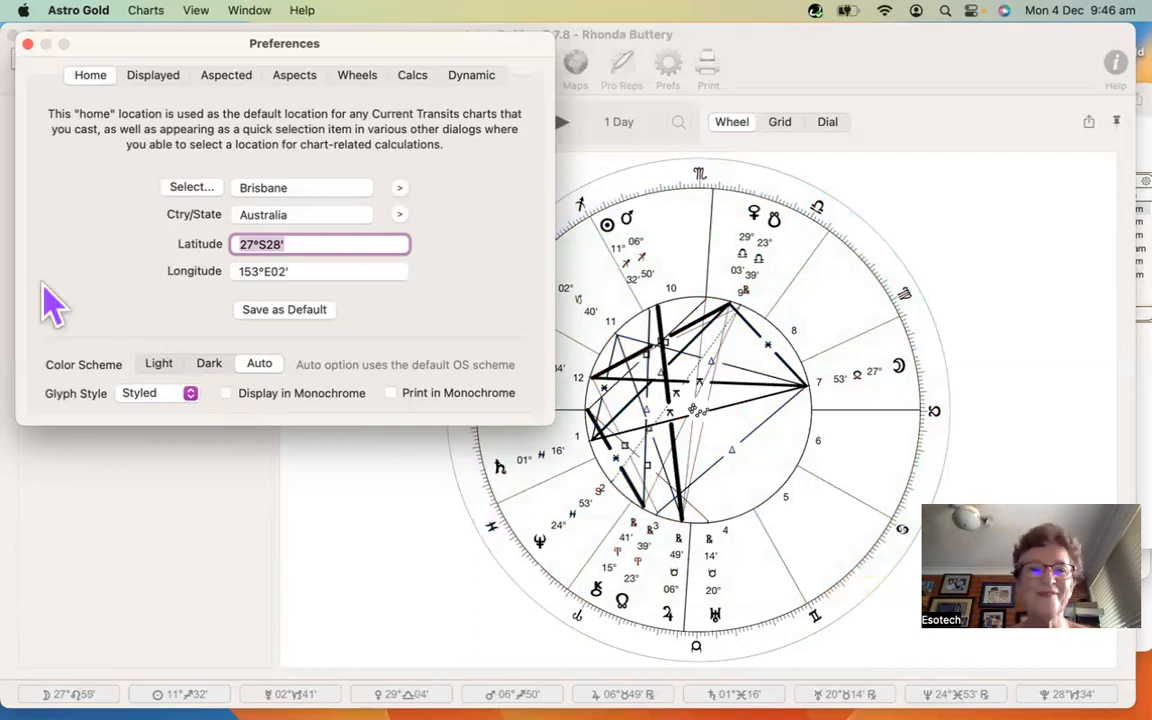
- Review the Displayed preferences, including the displayed points categories and the list of saved point sets
{"action": "left_click", "coordinate": [152, 75]}
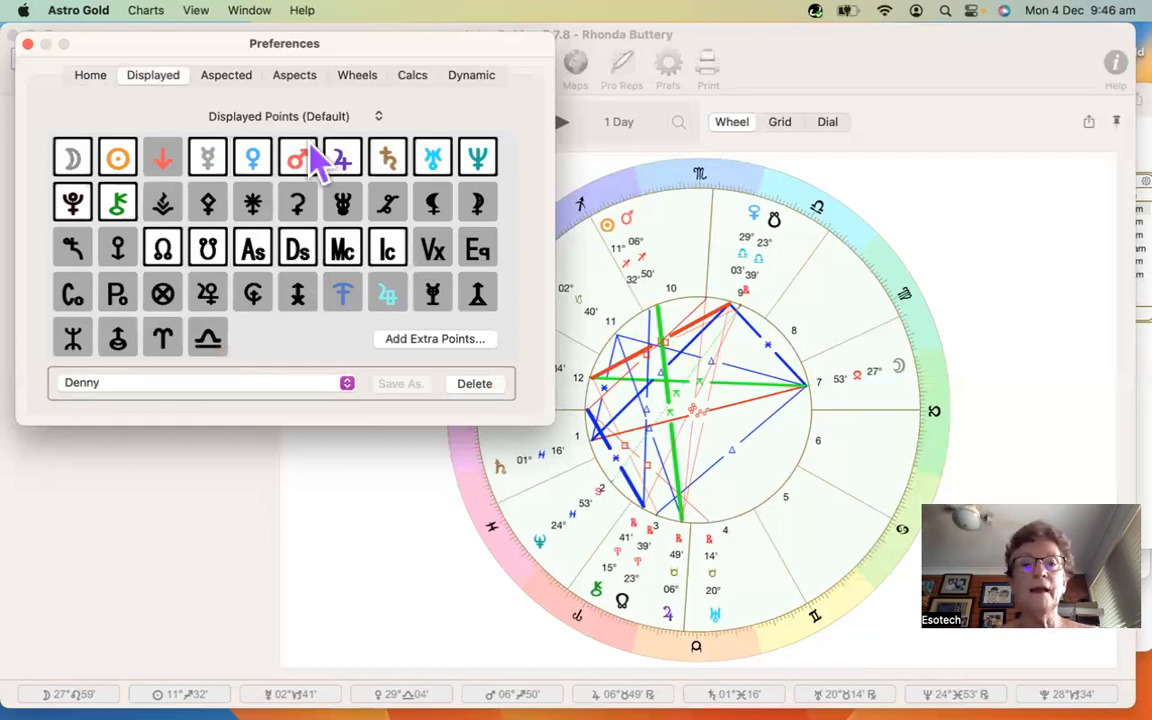
{"action": "left_click", "coordinate": [378, 117]}
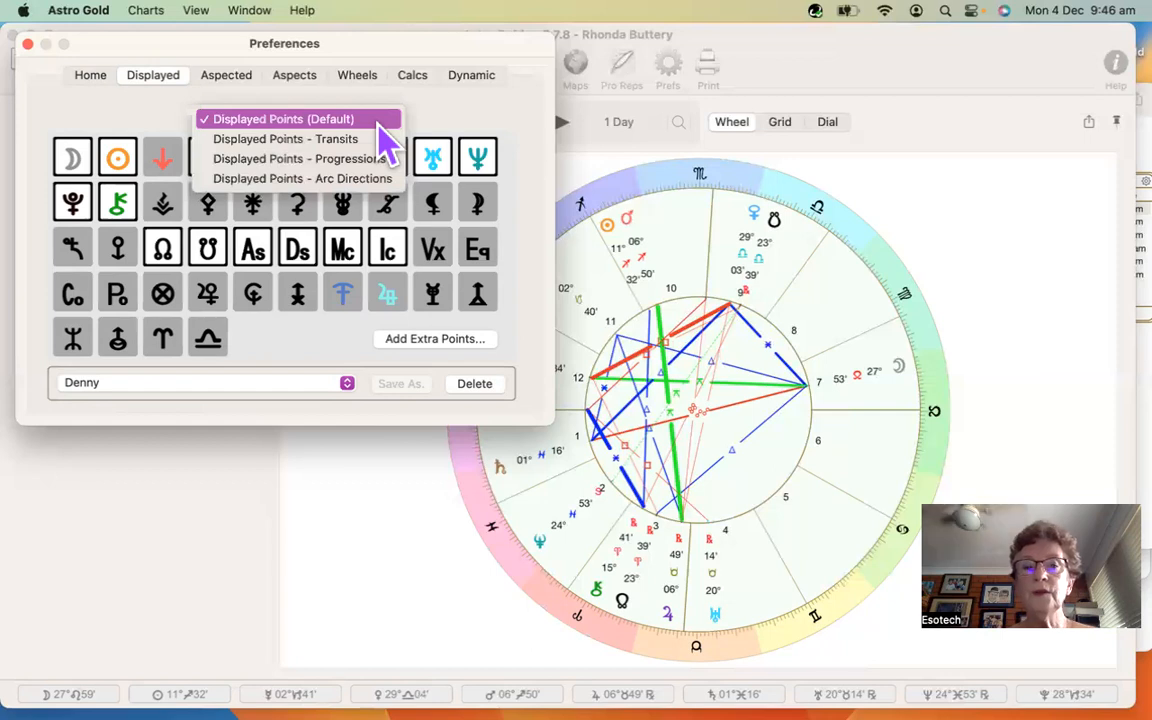
{"action": "left_click", "coordinate": [311, 124]}
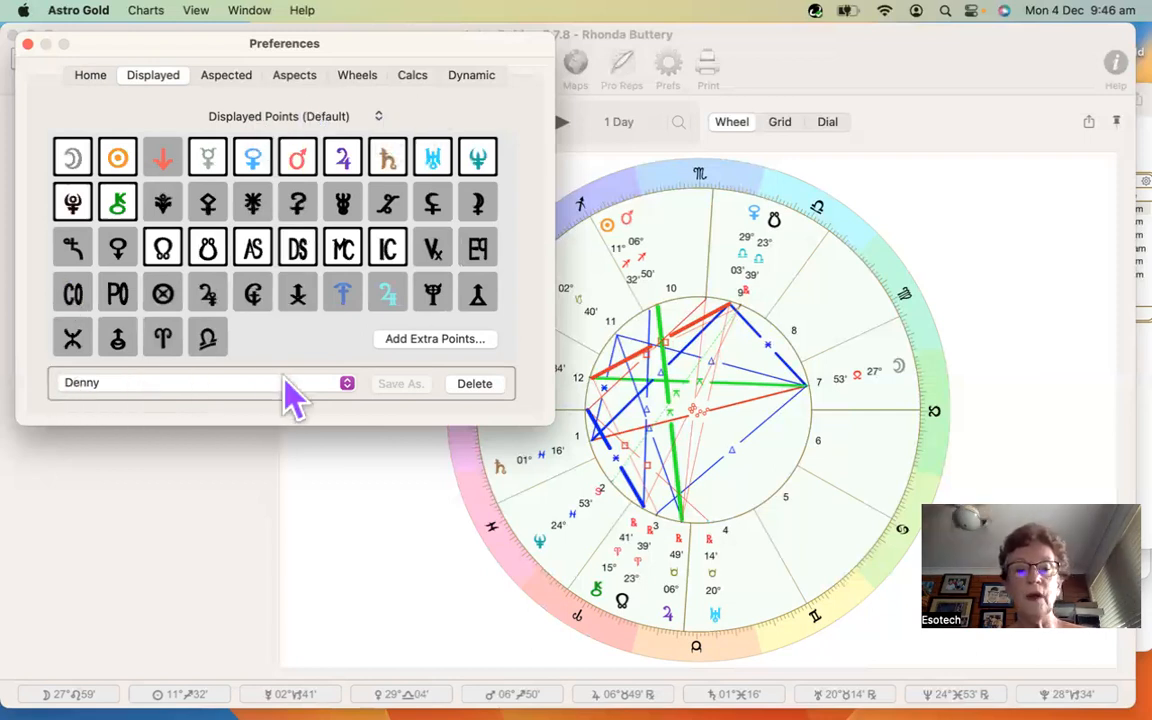
{"action": "left_click", "coordinate": [347, 386]}
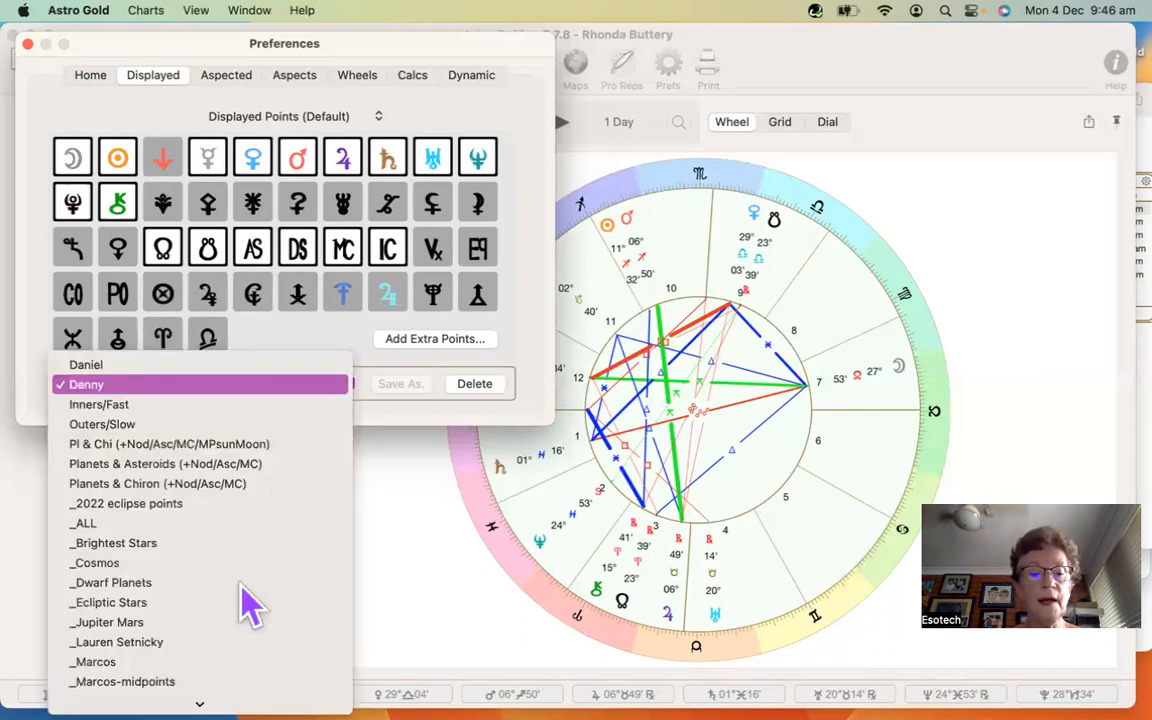
{"action": "scroll", "coordinate": [228, 688], "scroll_direction": "down", "scroll_amount": 2}
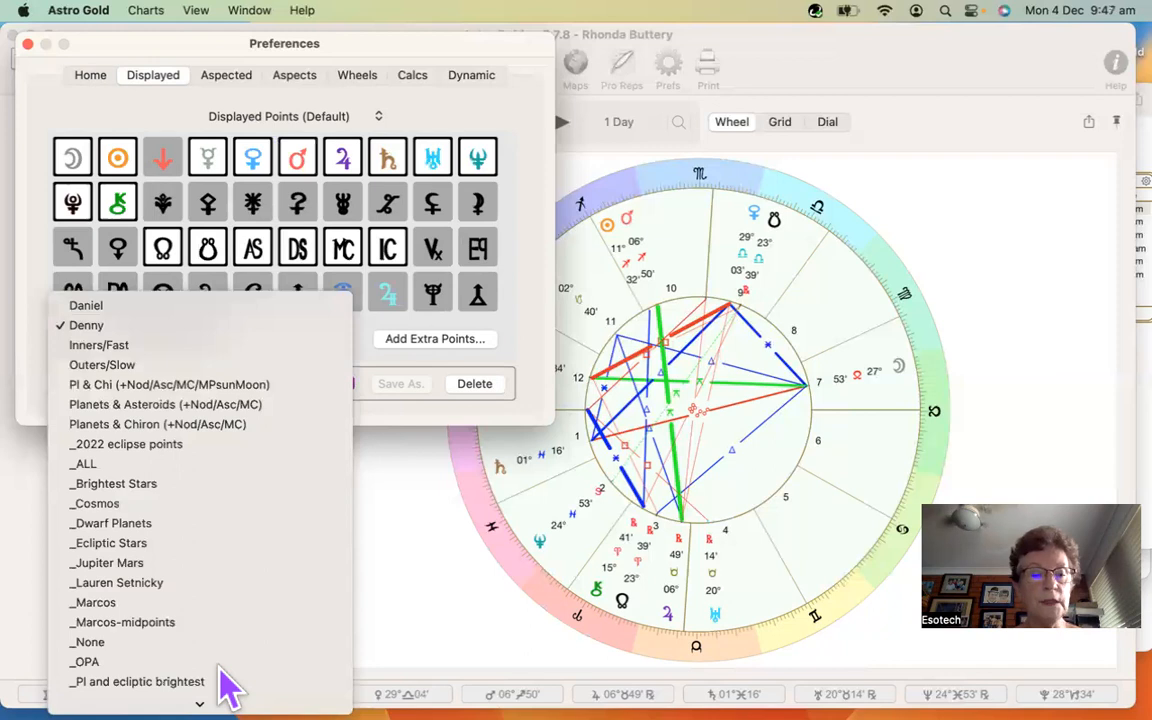
{"action": "scroll", "coordinate": [227, 685], "scroll_direction": "down", "scroll_amount": 3}
{"action": "scroll", "coordinate": [185, 480], "scroll_direction": "down", "scroll_amount": 5}
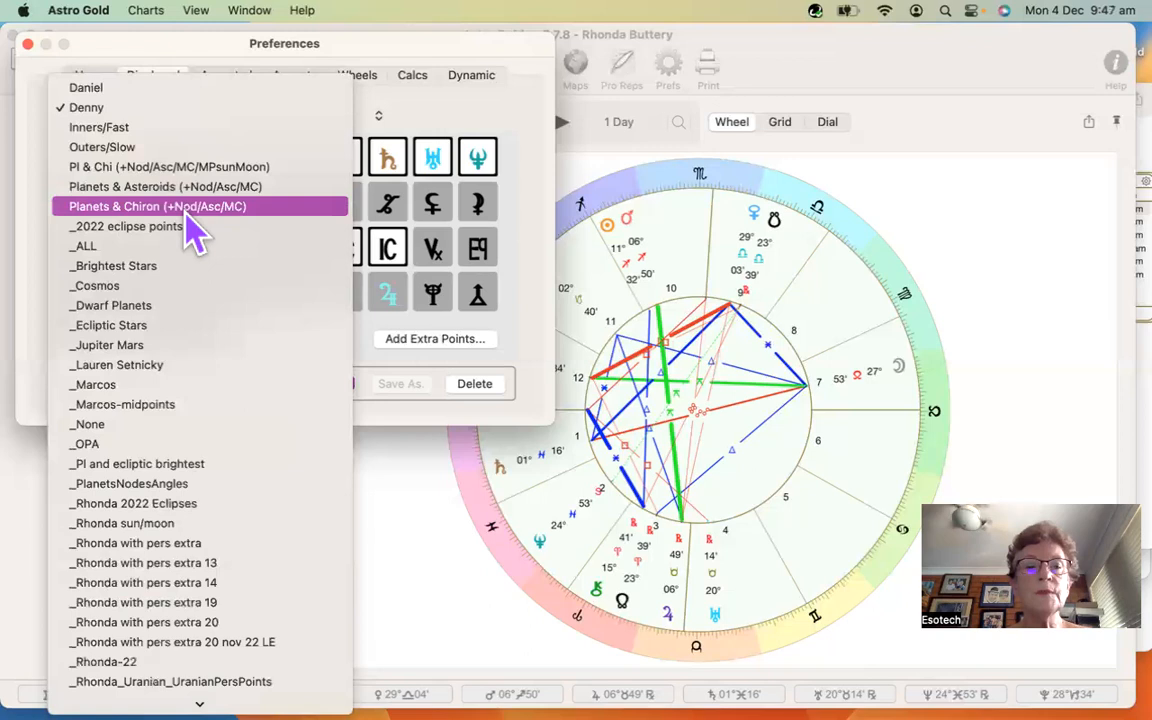
{"action": "left_click", "coordinate": [445, 112]}
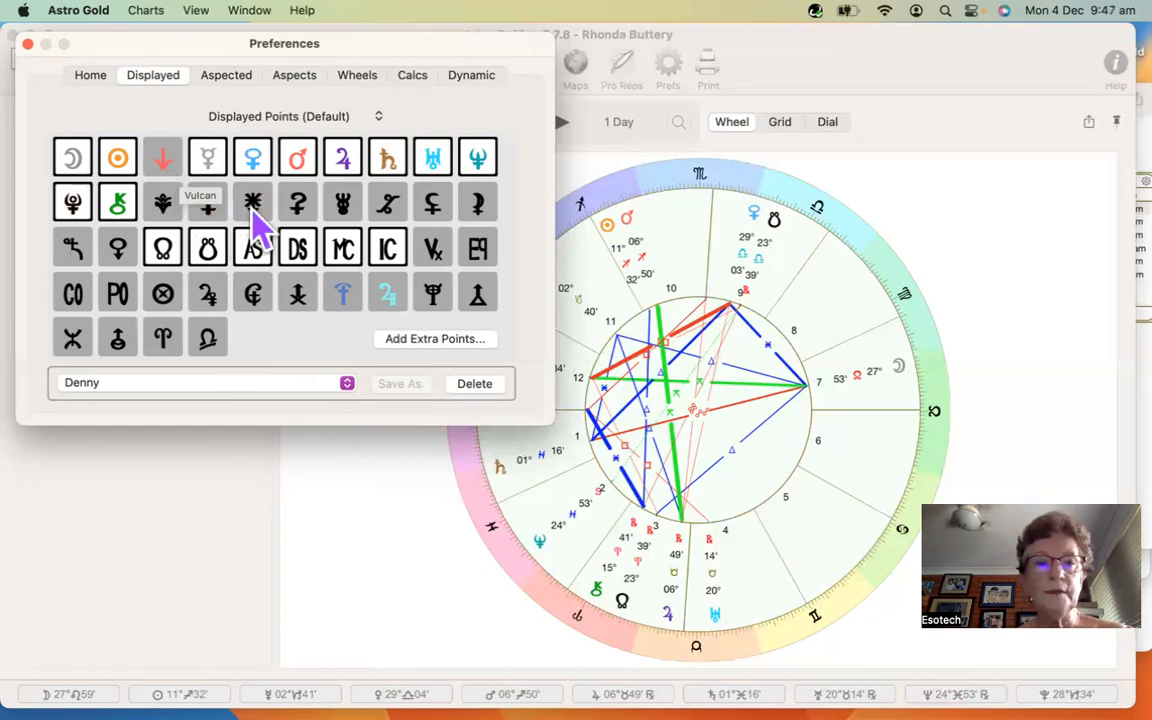
- Enable the asteroids Vesta, Pallas, Juno and Ceres in the default displayed points
{"action": "left_click", "coordinate": [166, 204]}
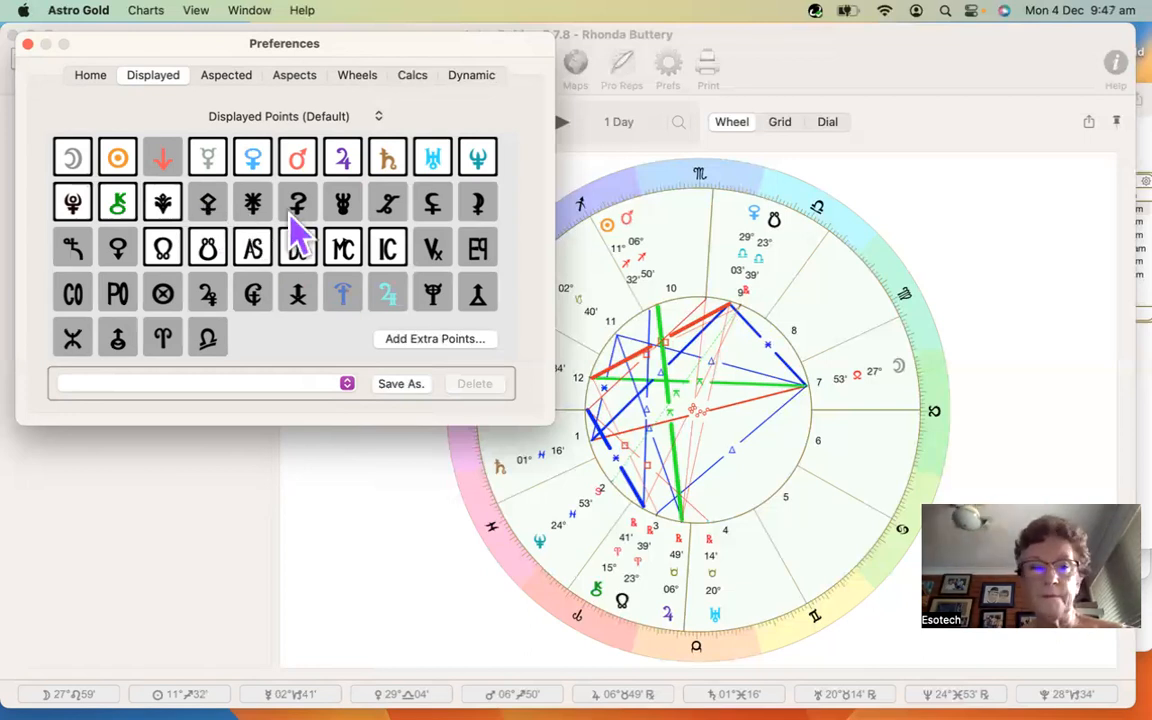
{"action": "left_click", "coordinate": [208, 203]}
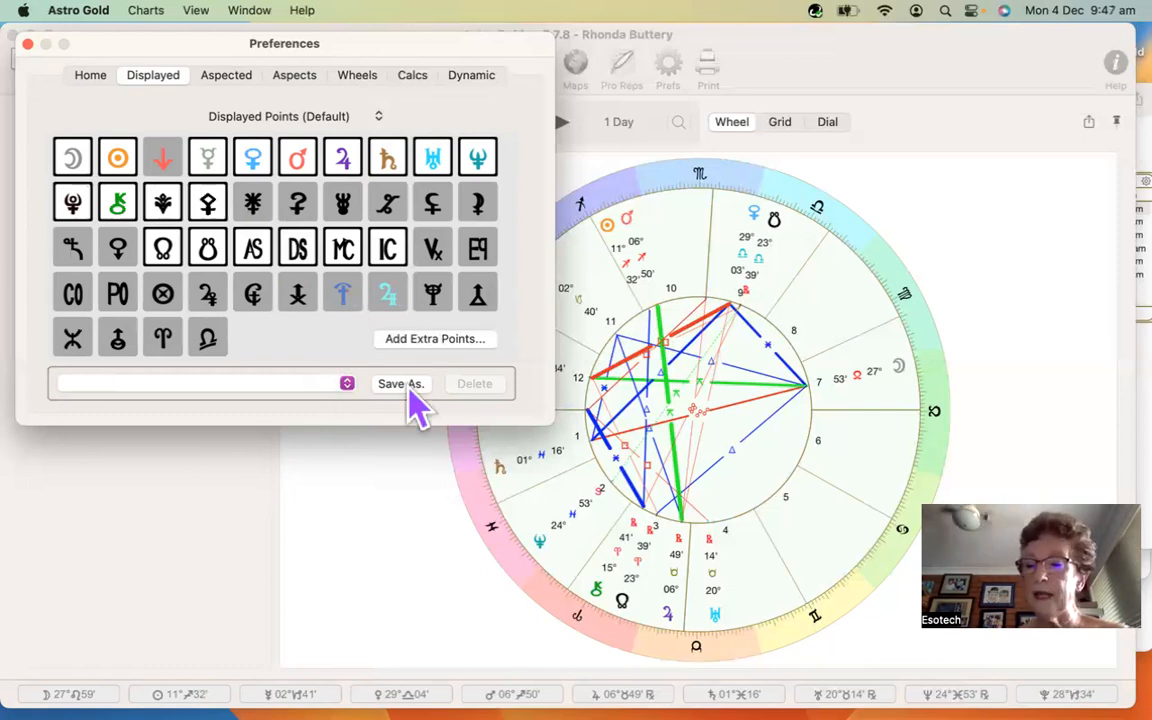
- Add the Moon|Sun midpoint to the selected extra points and enable its "A..." setting
{"action": "left_click", "coordinate": [436, 345]}
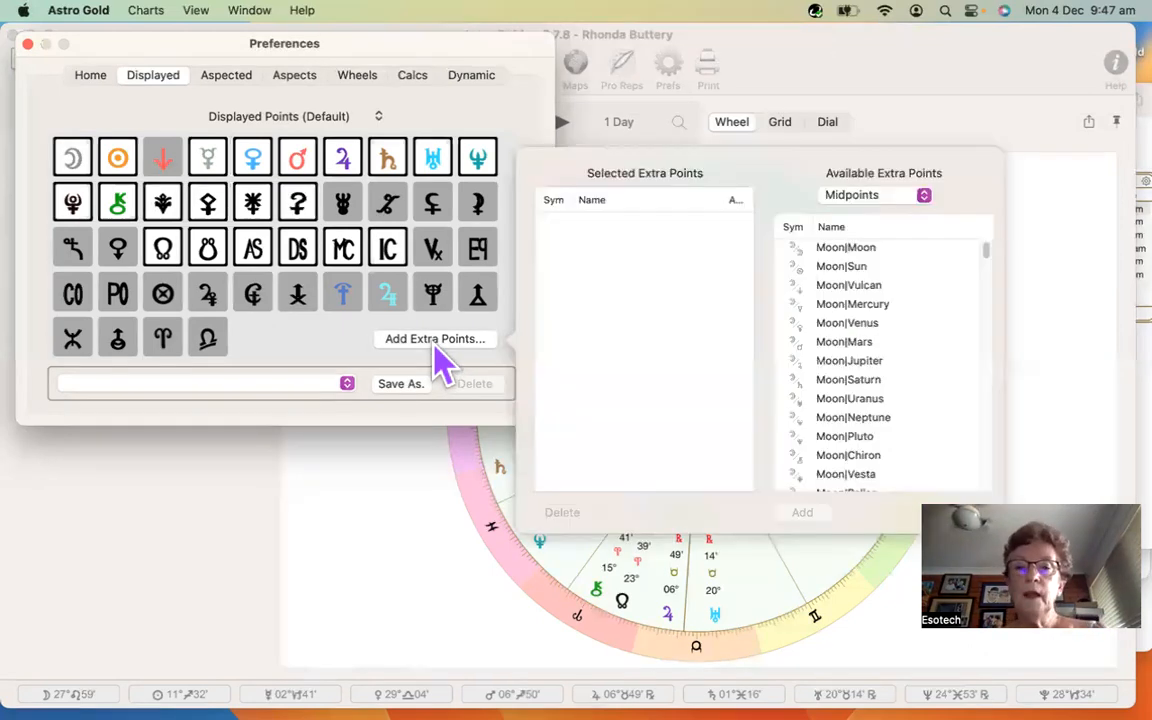
{"action": "left_click", "coordinate": [924, 197]}
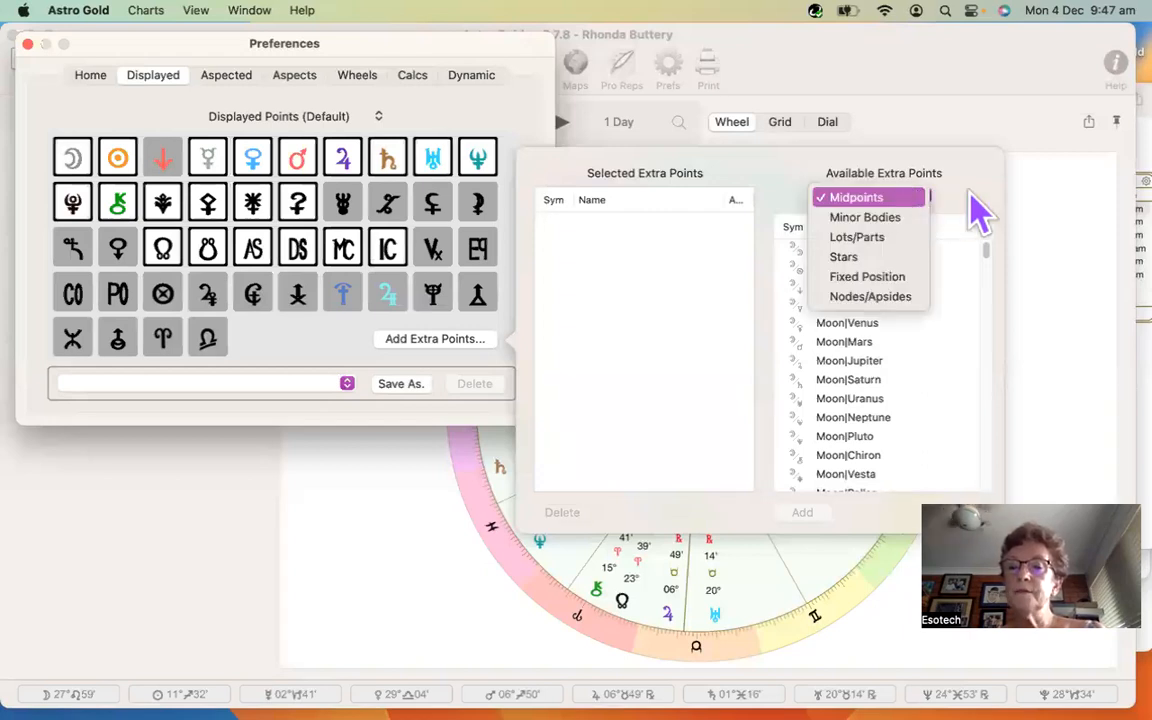
{"action": "left_click", "coordinate": [970, 192]}
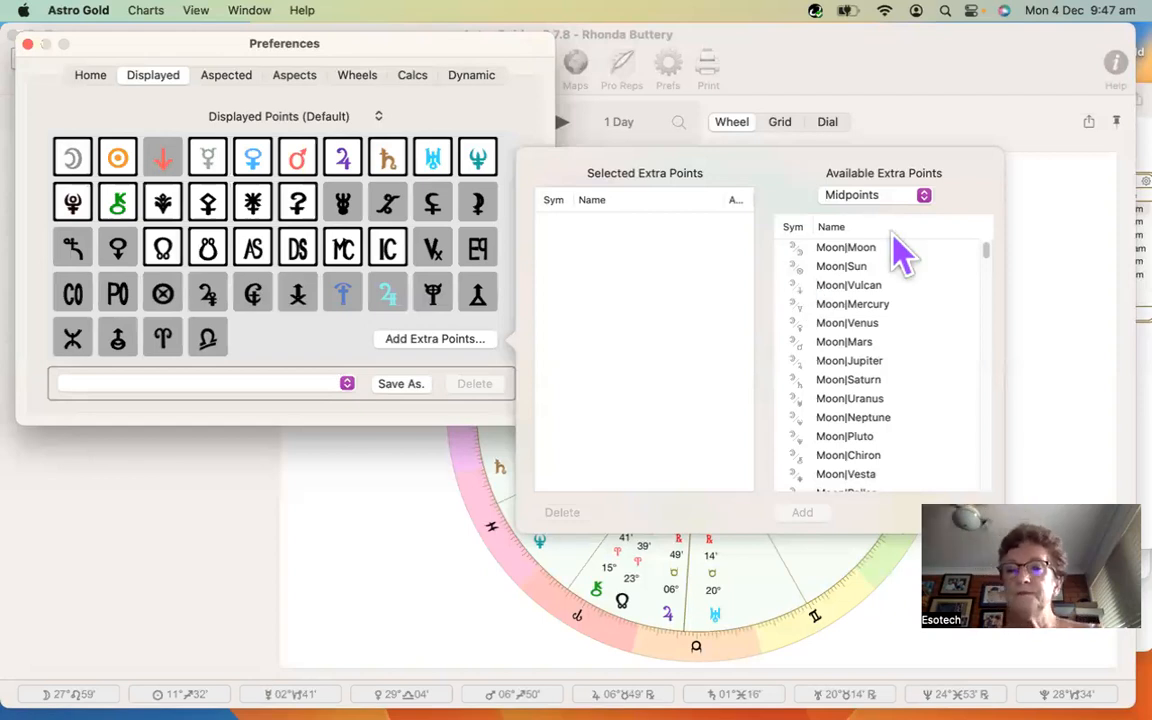
{"action": "left_click", "coordinate": [925, 198]}
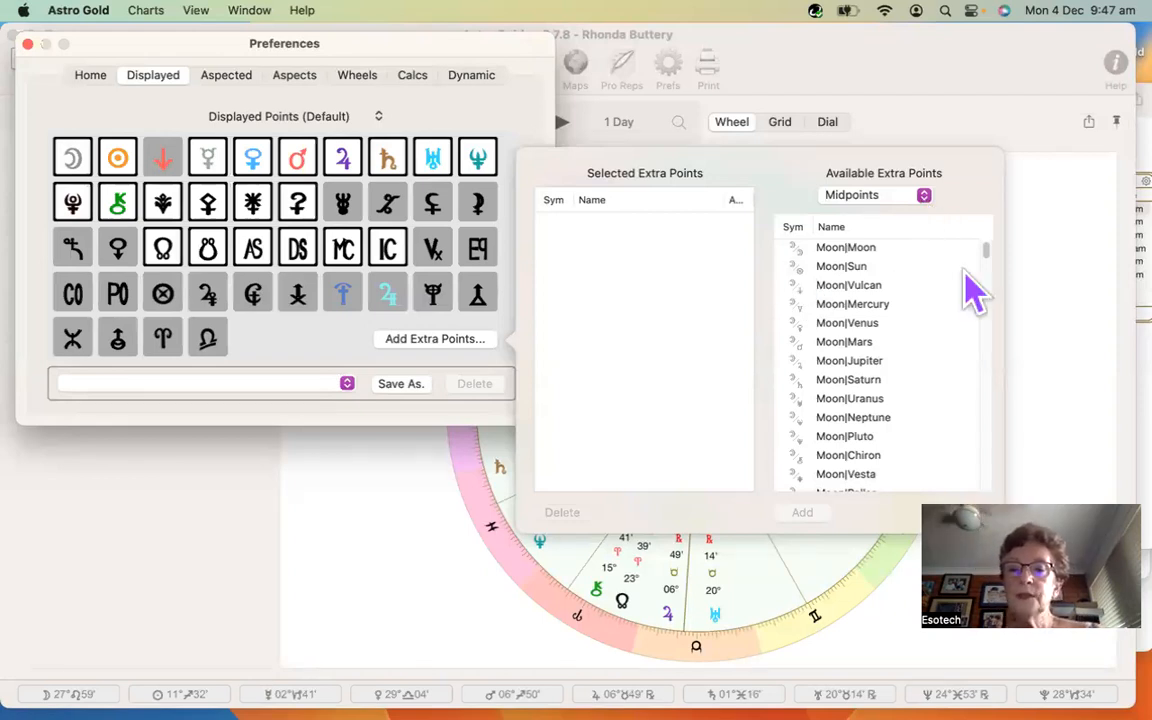
{"action": "left_click", "coordinate": [963, 292]}
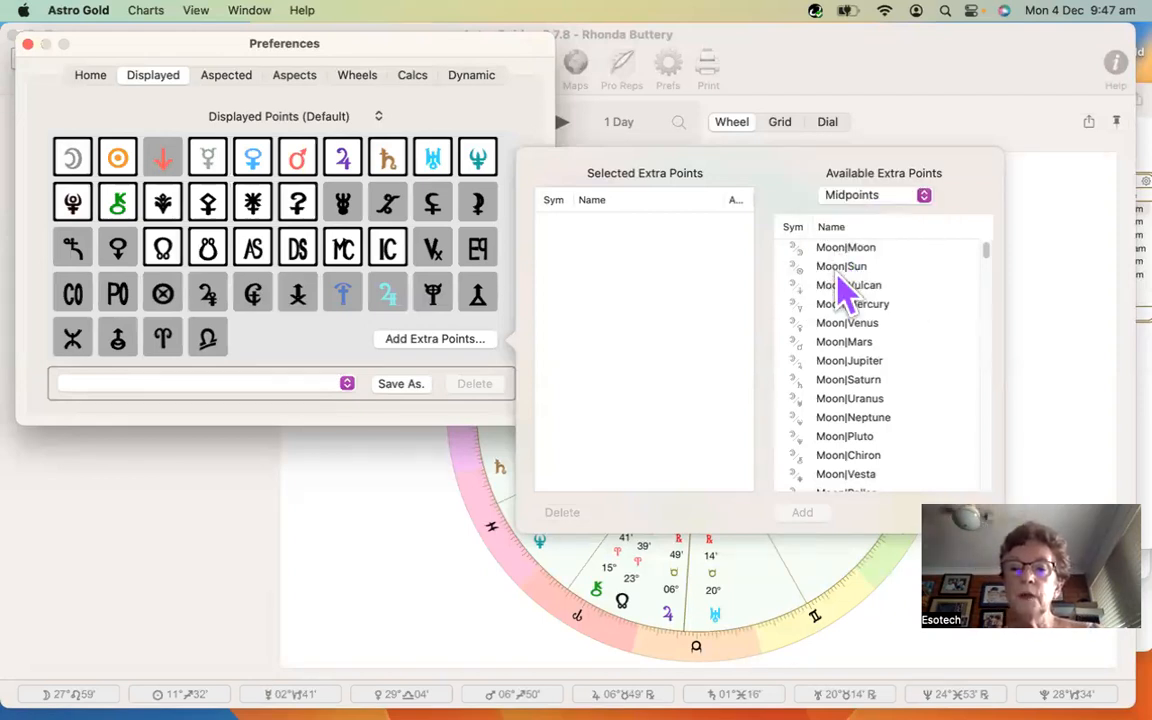
{"action": "left_click", "coordinate": [834, 268]}
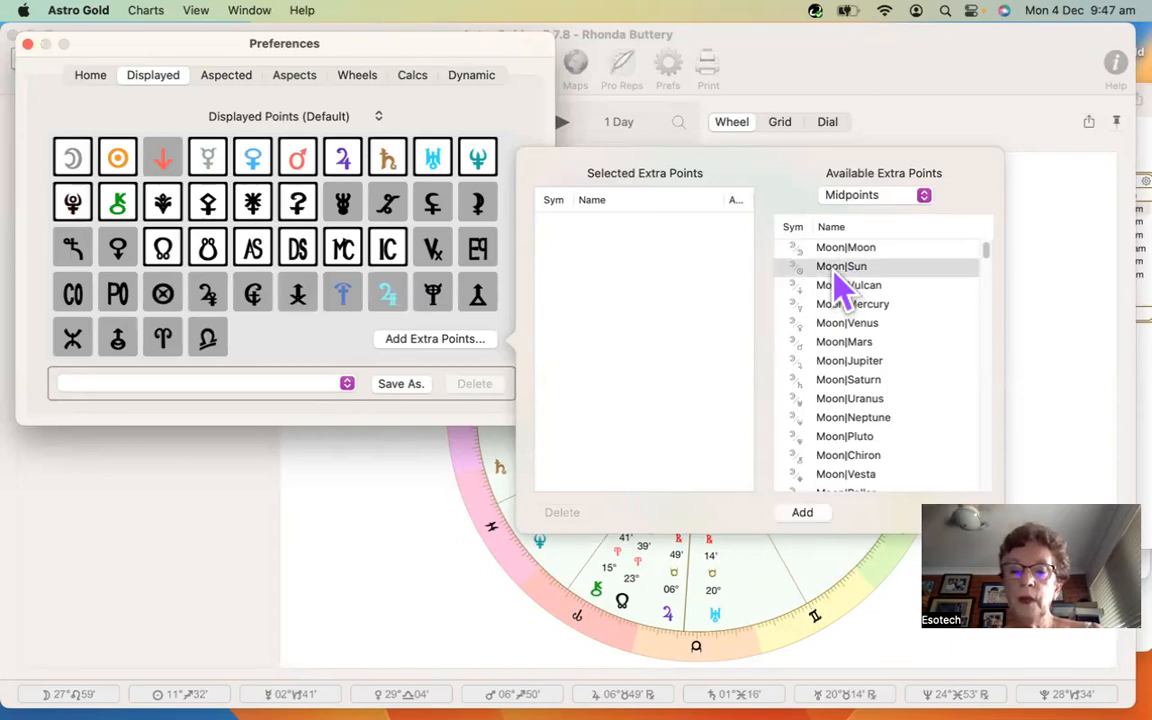
{"action": "left_click", "coordinate": [802, 512]}
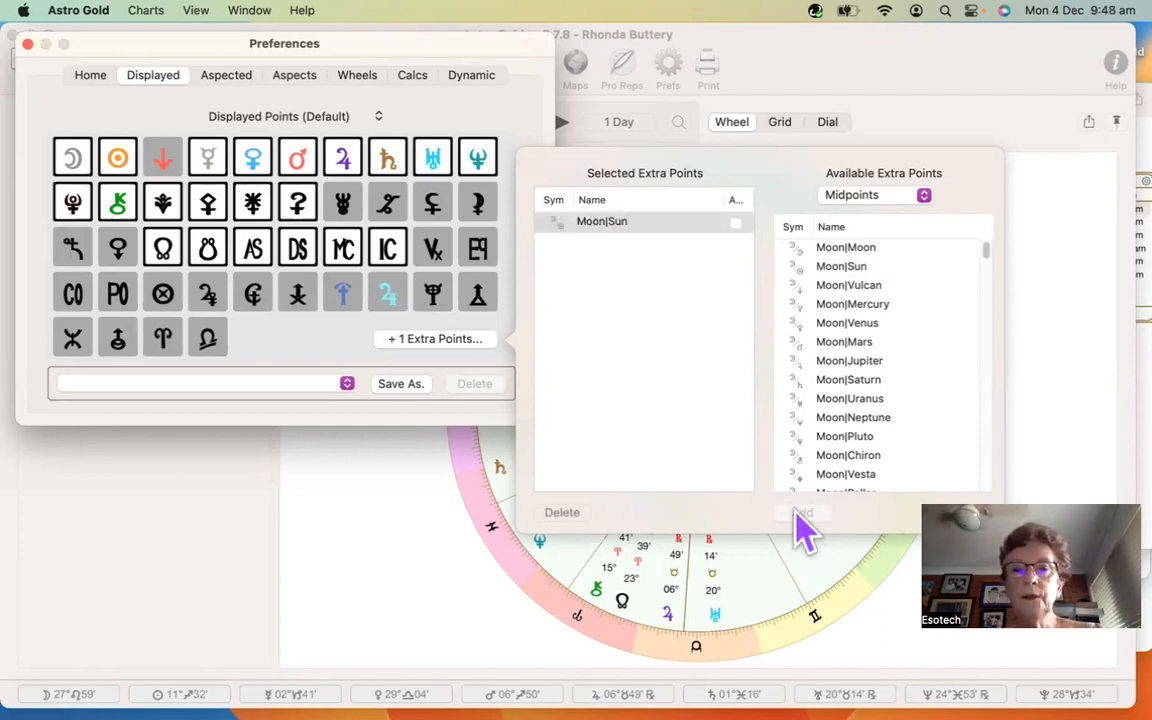
{"action": "left_click", "coordinate": [736, 223]}
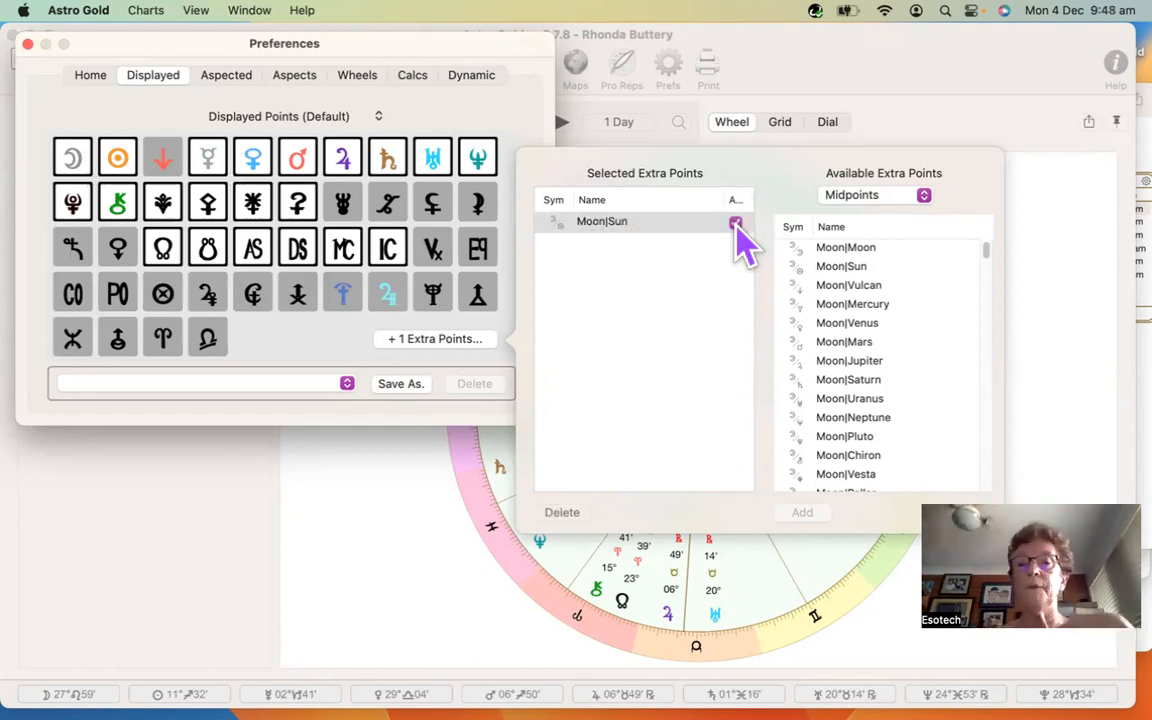
- Add Aesculapia from the Minor Bodies to the selected extra points
{"action": "left_click", "coordinate": [924, 197]}
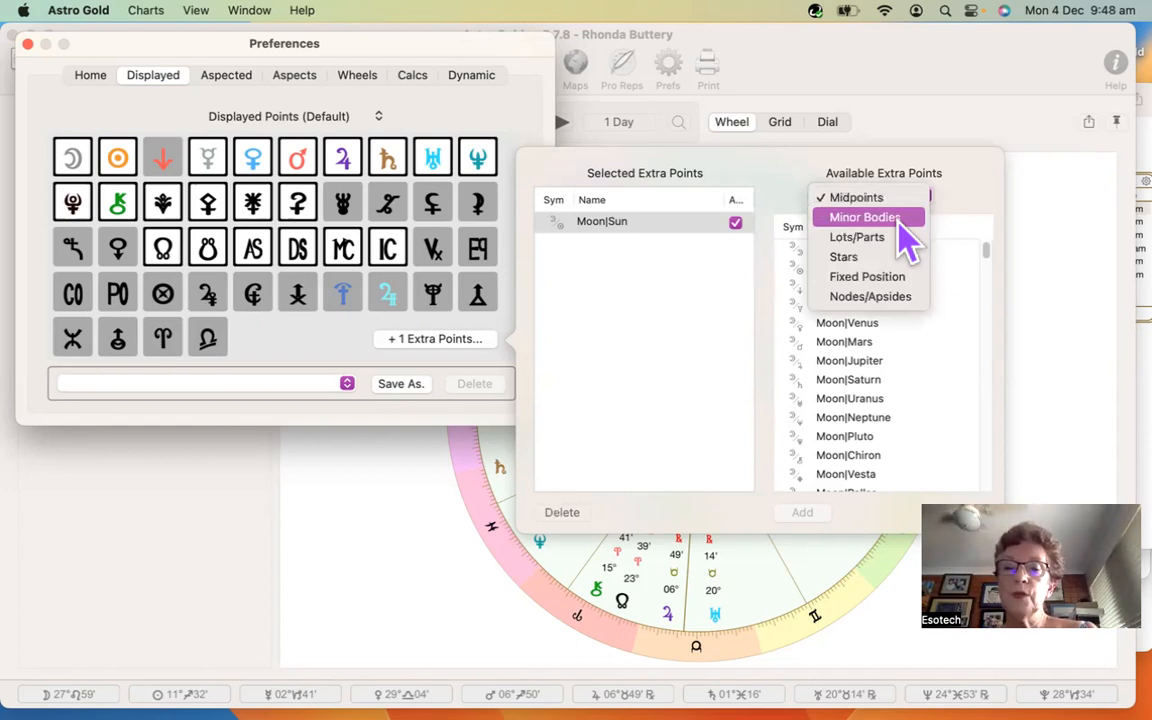
{"action": "left_click", "coordinate": [899, 218]}
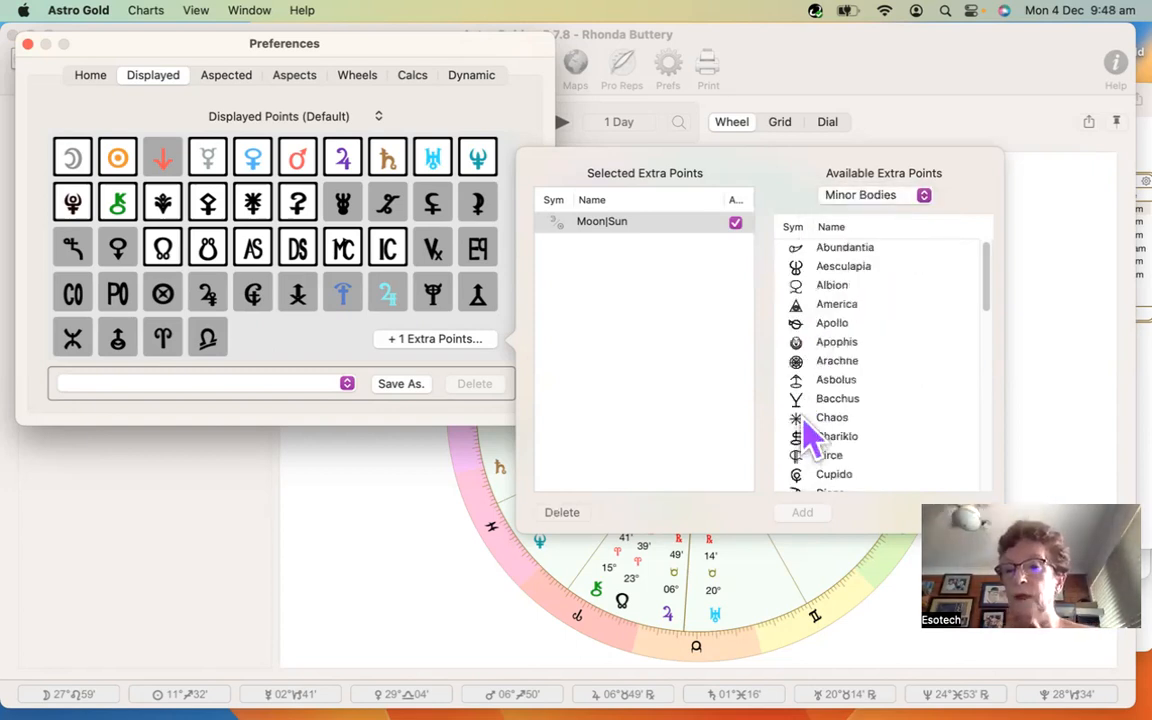
{"action": "left_click", "coordinate": [840, 268]}
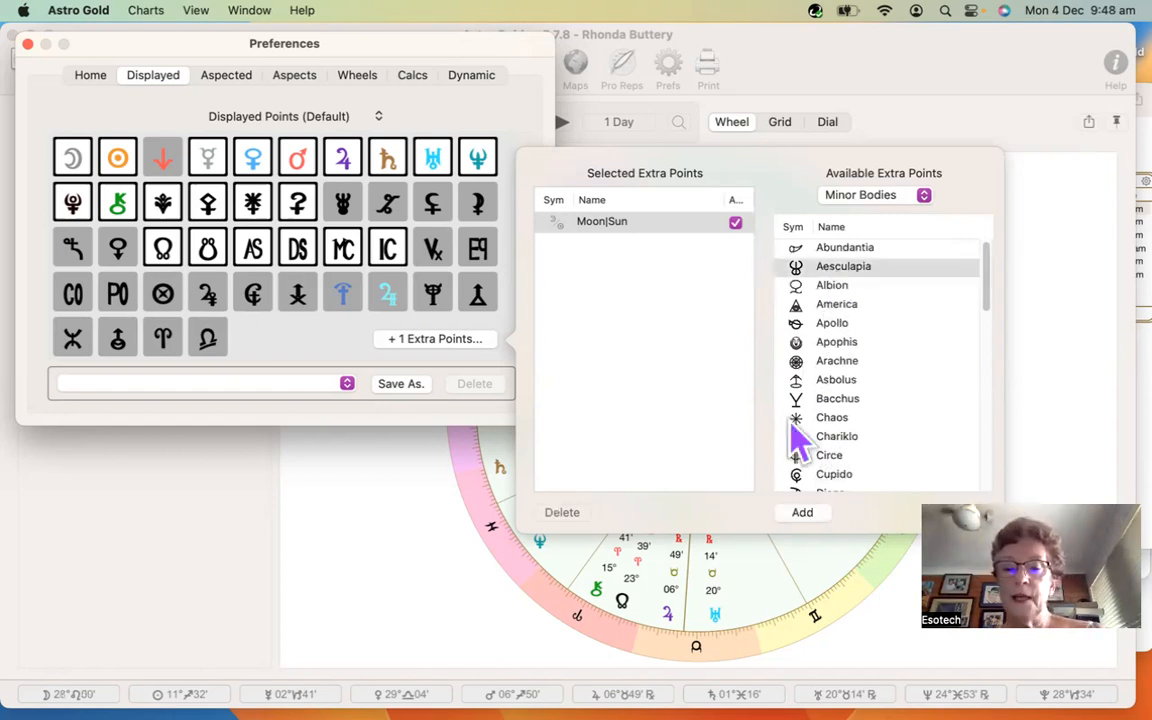
{"action": "left_click", "coordinate": [803, 514]}
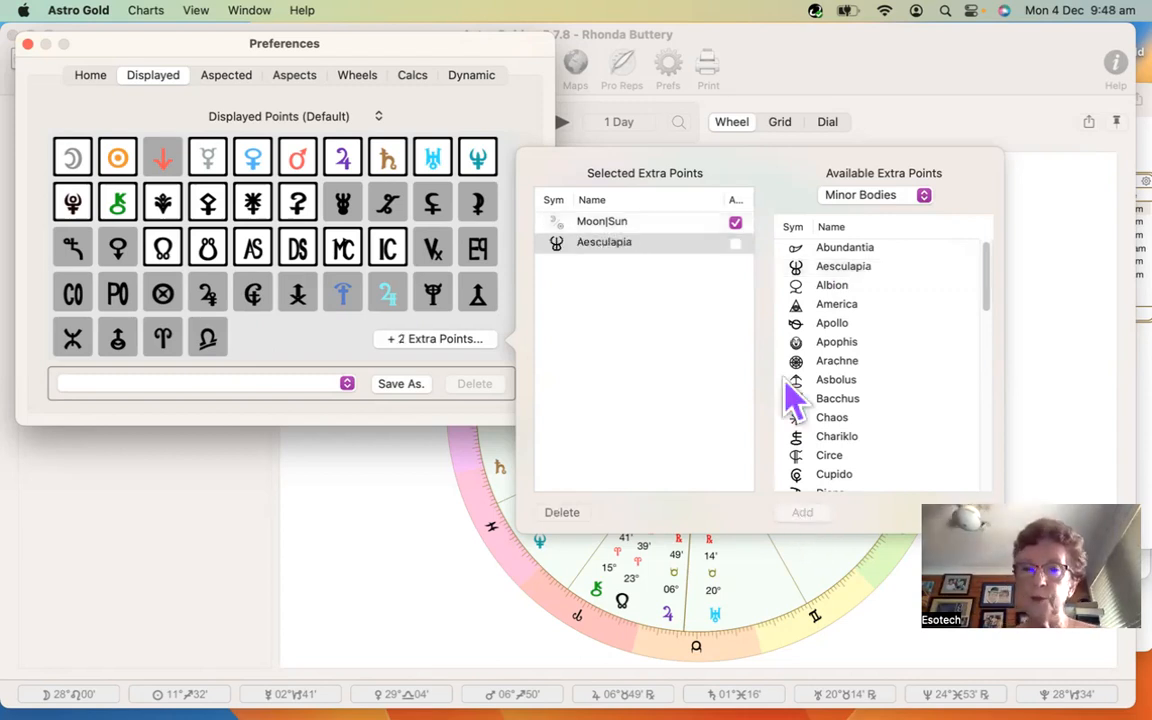
- Look through the Lots/Parts and Stars categories of available extra points and the lists each one offers
{"action": "left_click", "coordinate": [923, 197]}
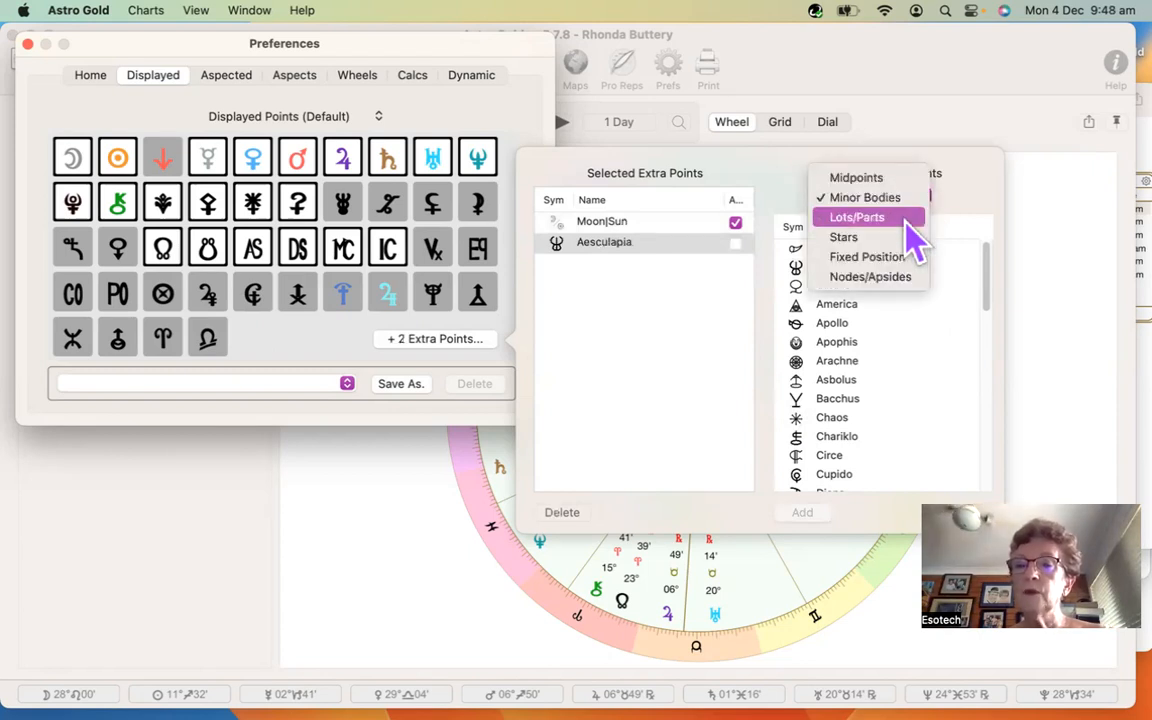
{"action": "left_click", "coordinate": [906, 220]}
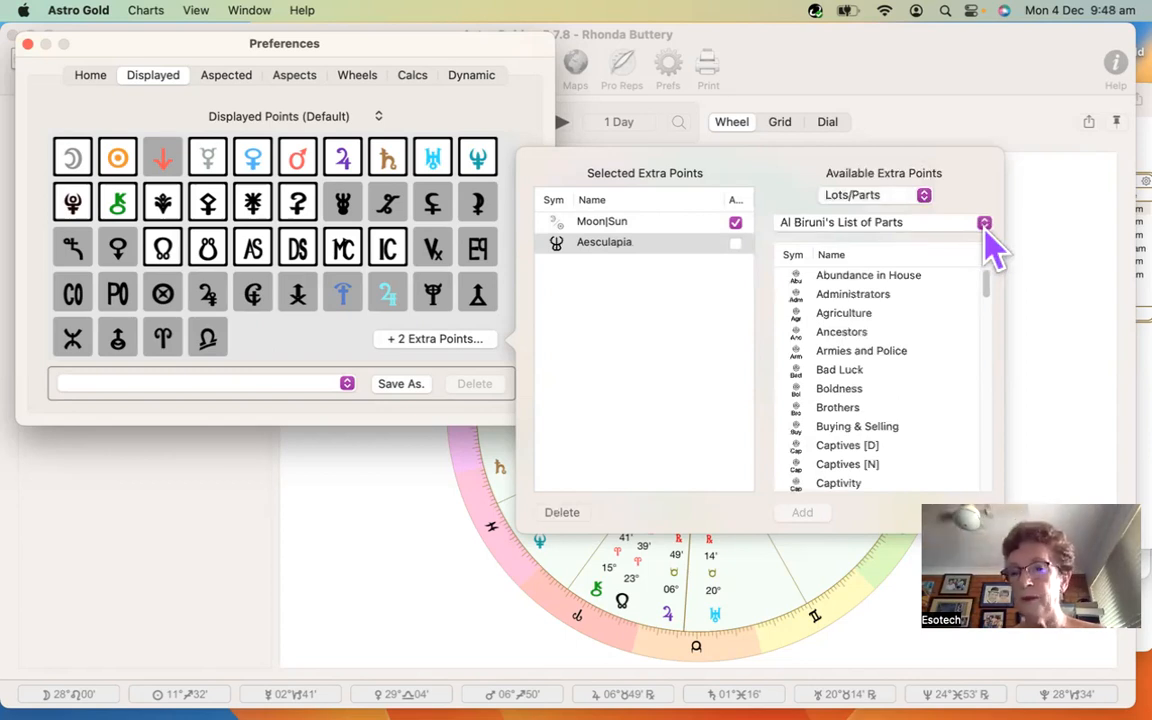
{"action": "left_click", "coordinate": [985, 224]}
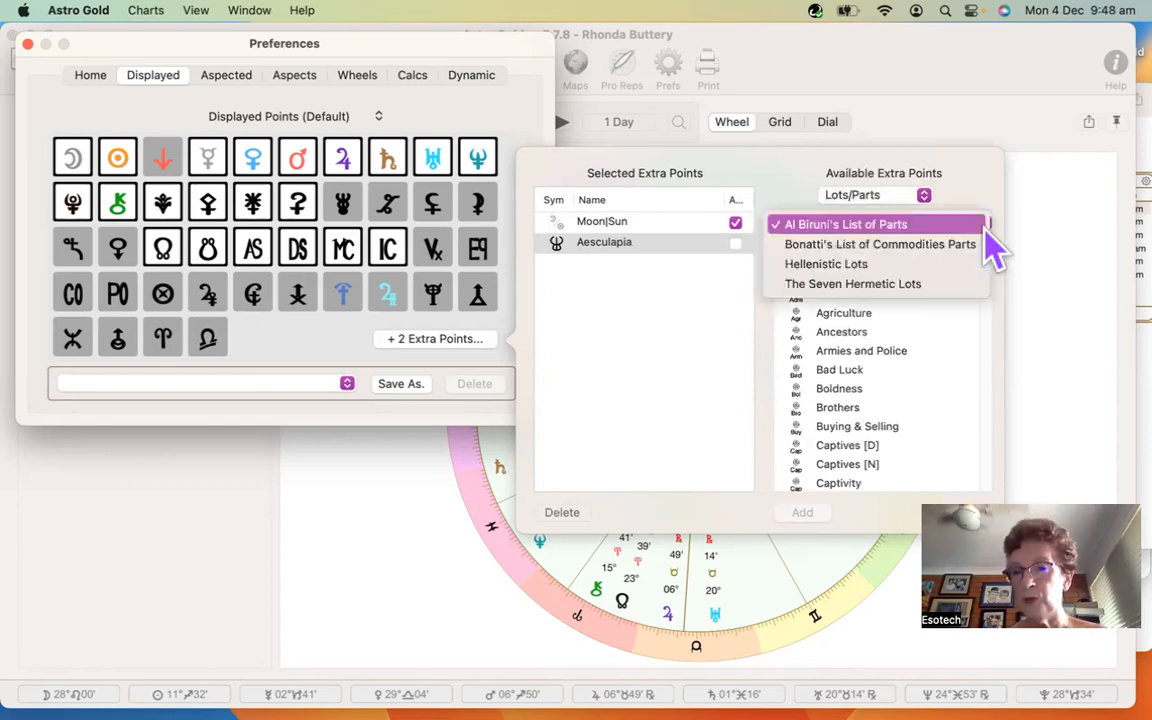
{"action": "left_click", "coordinate": [925, 200]}
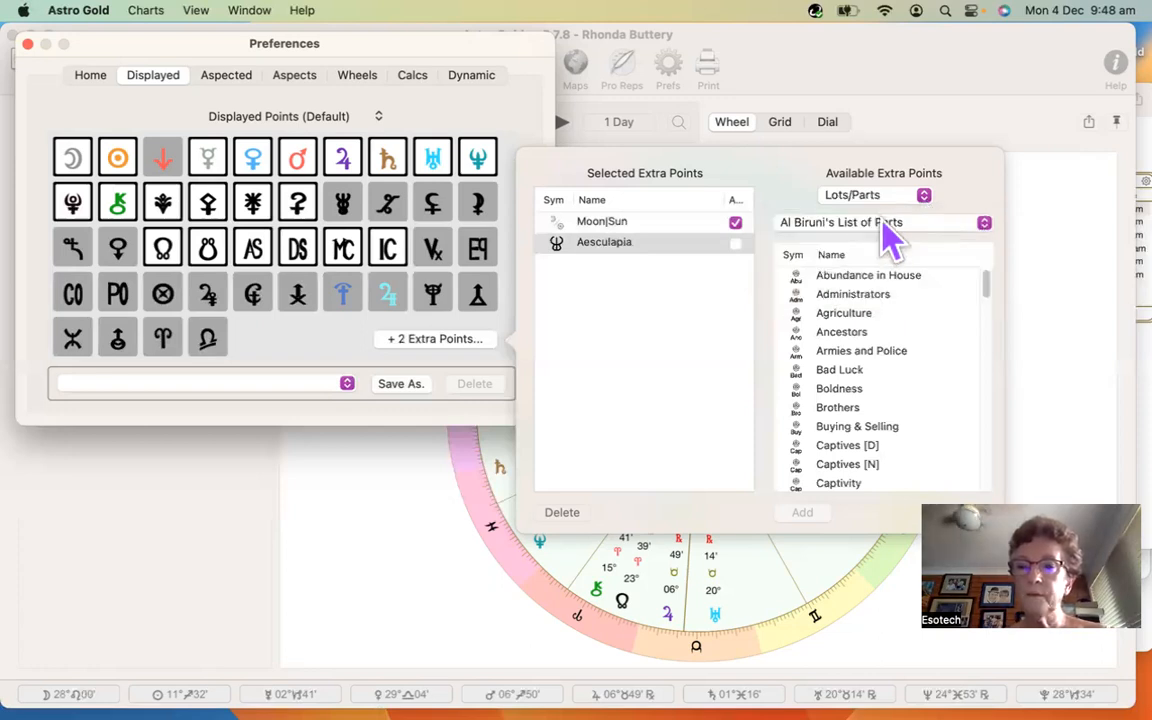
{"action": "left_click", "coordinate": [882, 200]}
{"action": "left_click", "coordinate": [882, 218]}
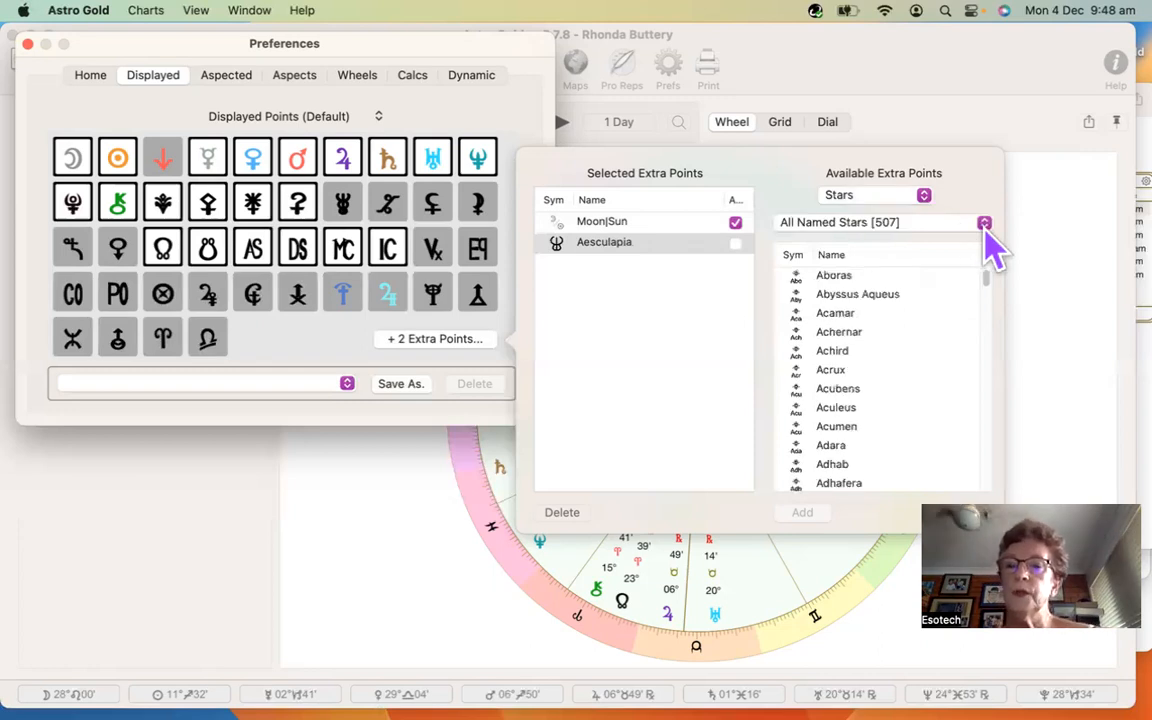
{"action": "left_click", "coordinate": [905, 224]}
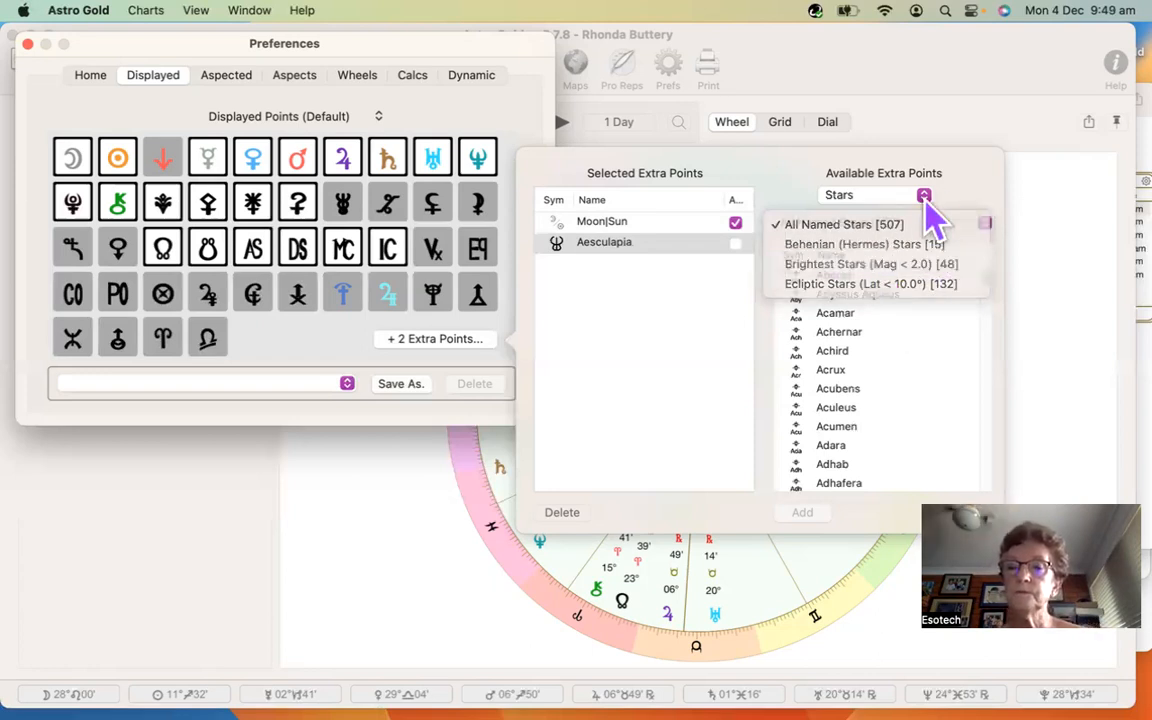
- Add the fixed position 15°Sg23' to the selected extra points
{"action": "left_click", "coordinate": [926, 196]}
{"action": "left_click", "coordinate": [924, 196]}
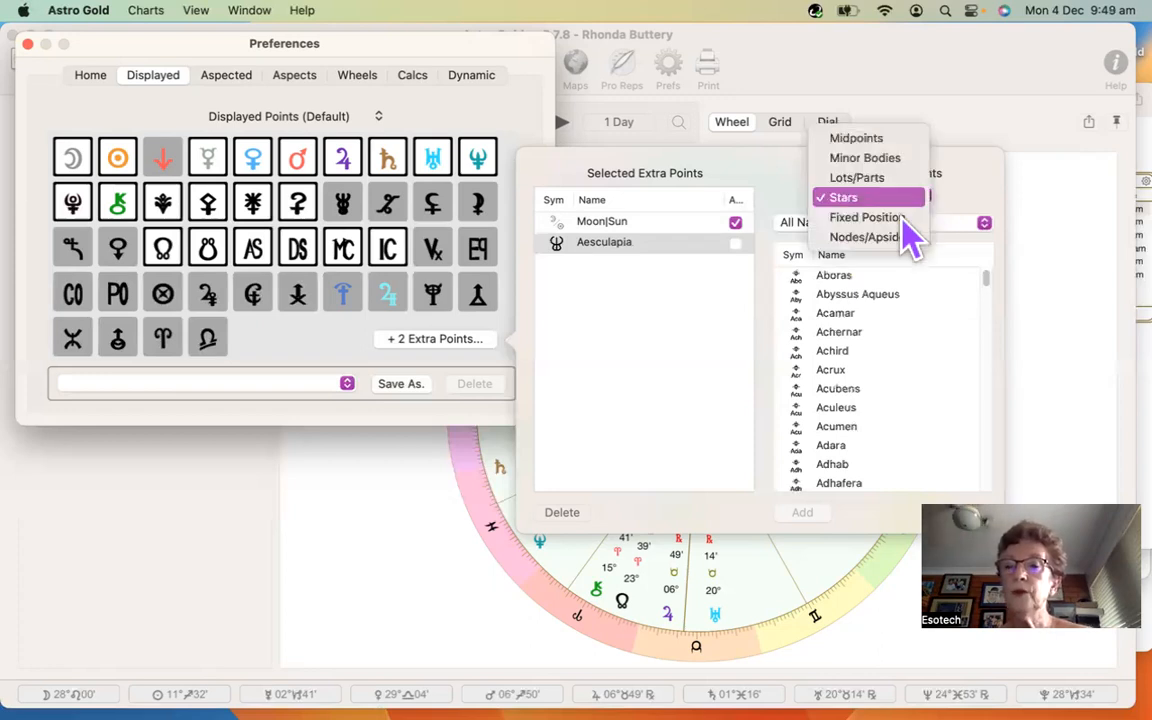
{"action": "left_click", "coordinate": [906, 218]}
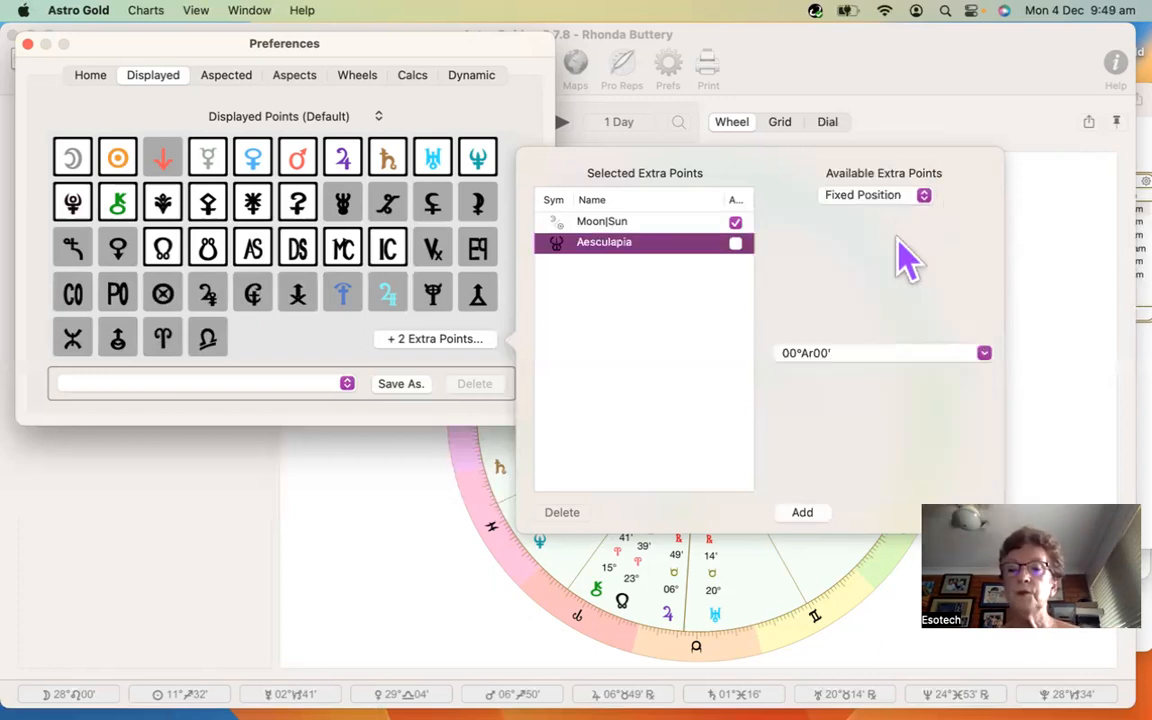
{"action": "left_click", "coordinate": [848, 353]}
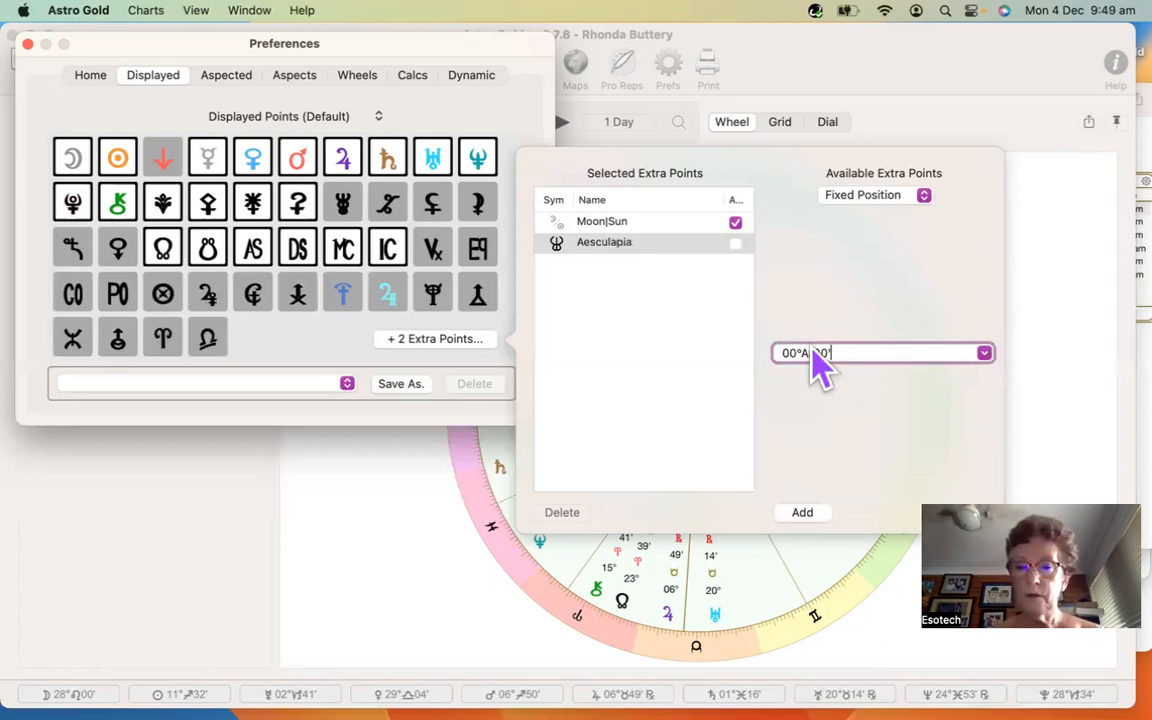
{"action": "key", "text": "super+a"}
{"action": "type", "text": "0"}
{"action": "key", "text": "BackSpace"}
{"action": "type", "text": "15sg23"}
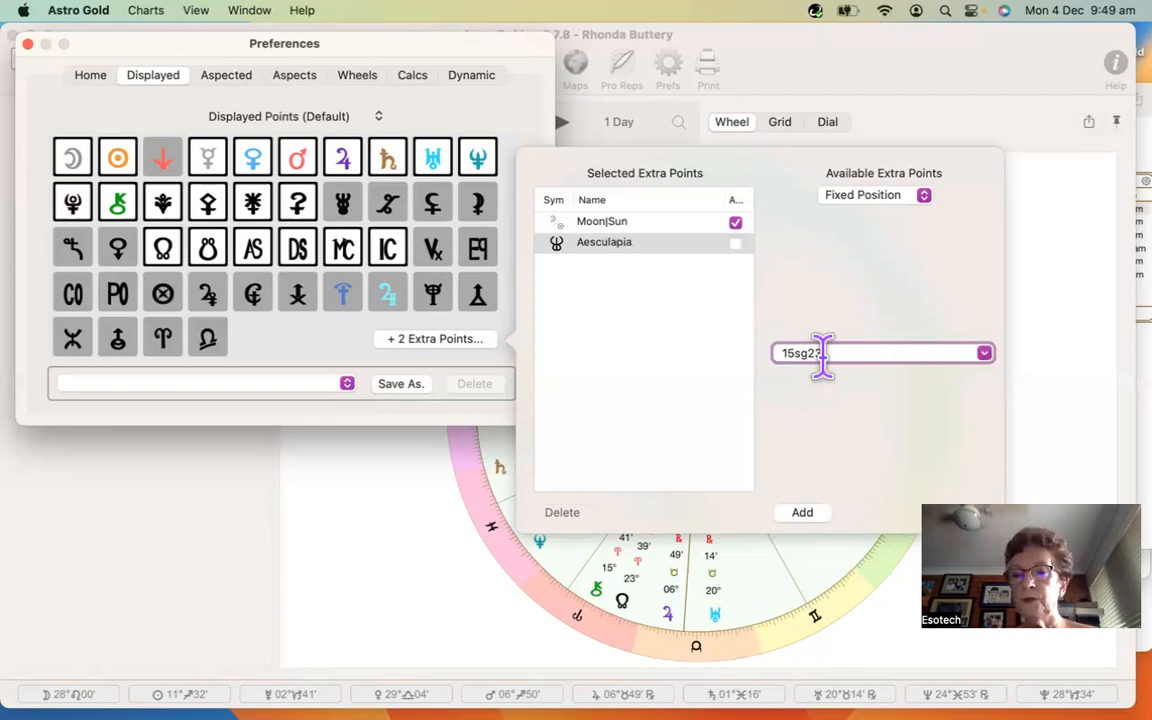
{"action": "left_click", "coordinate": [805, 515]}
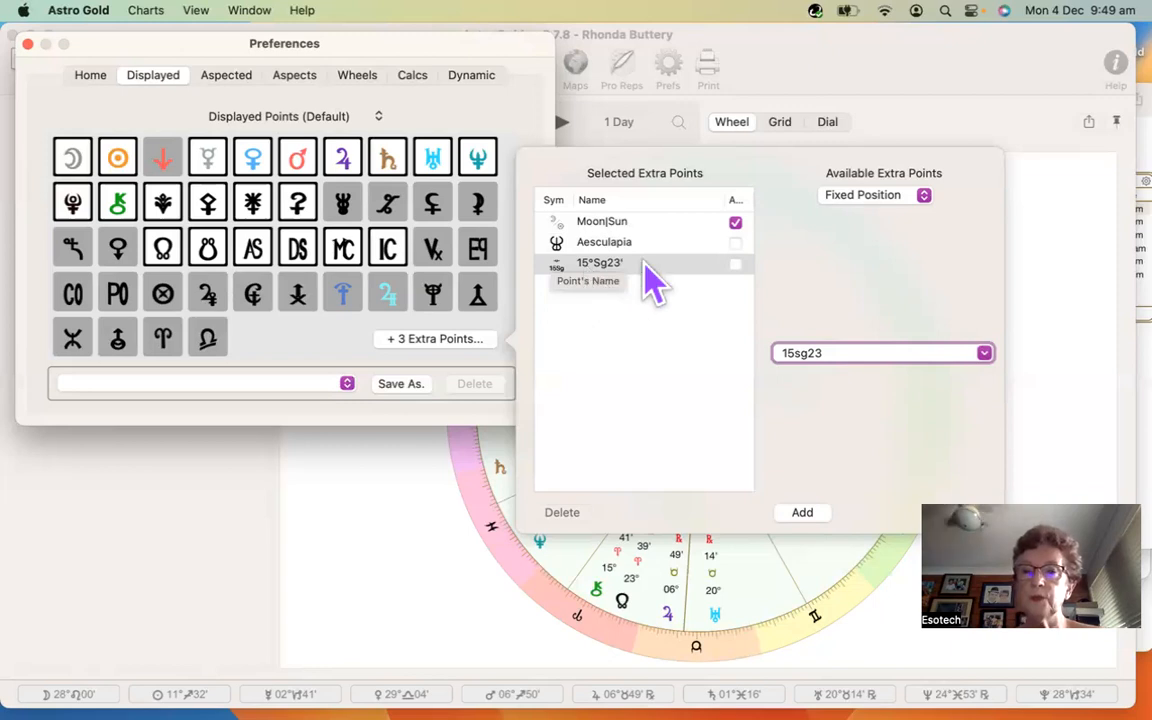
- Look through the Nodes/Apsides category of available extra points and the node and apsis types it offers
{"action": "left_click", "coordinate": [920, 196]}
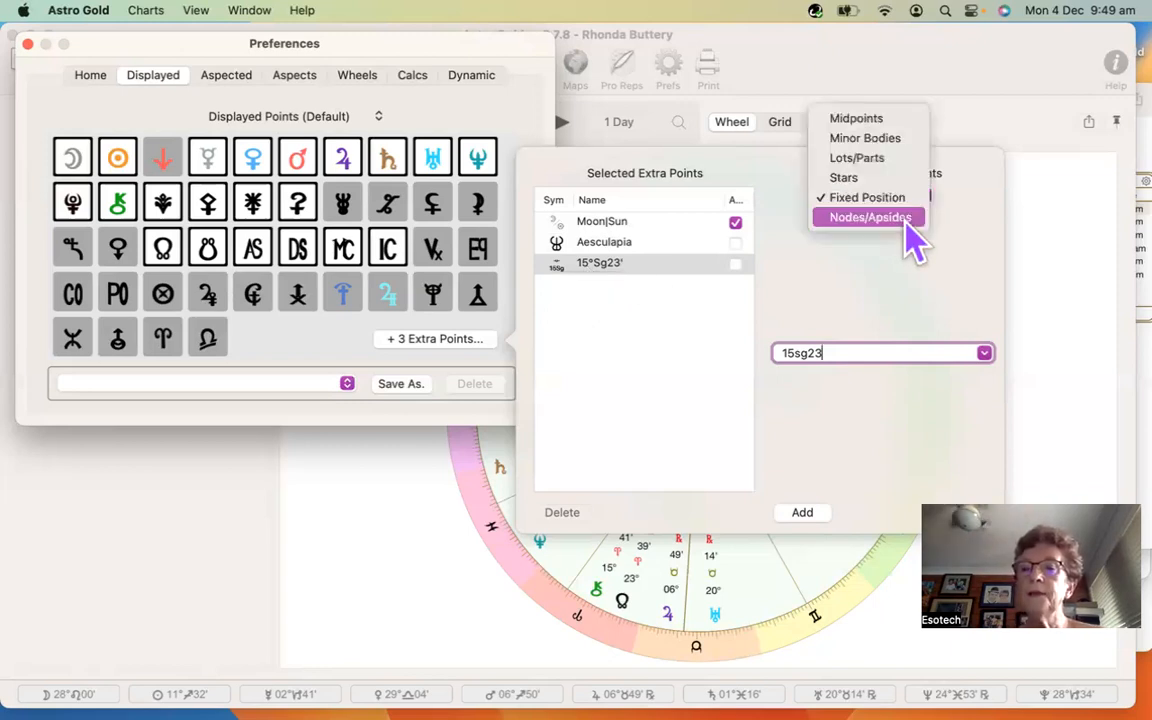
{"action": "left_click", "coordinate": [870, 217]}
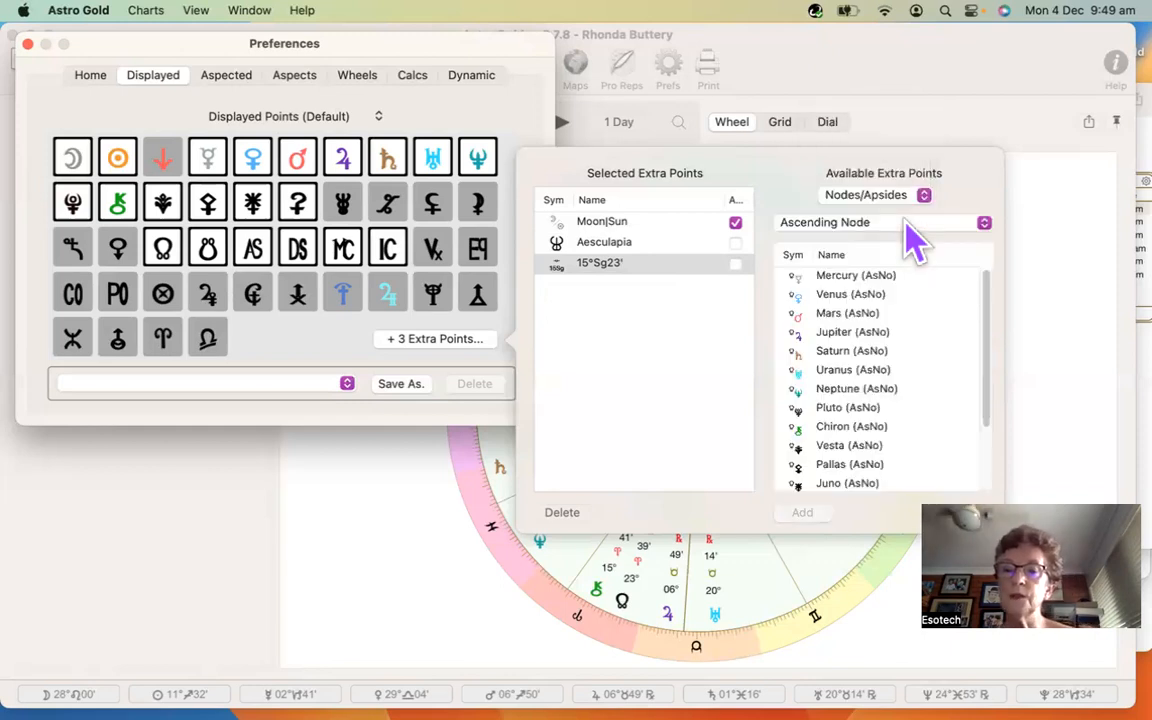
{"action": "left_click", "coordinate": [985, 224]}
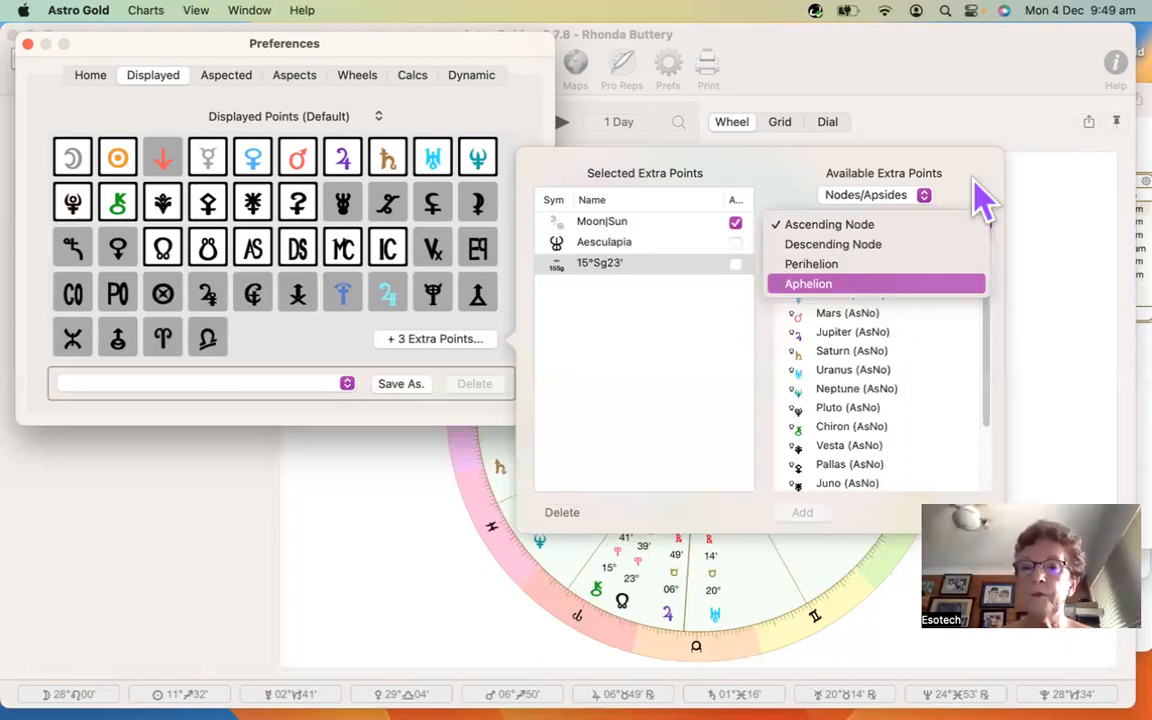
{"action": "left_click", "coordinate": [983, 200]}
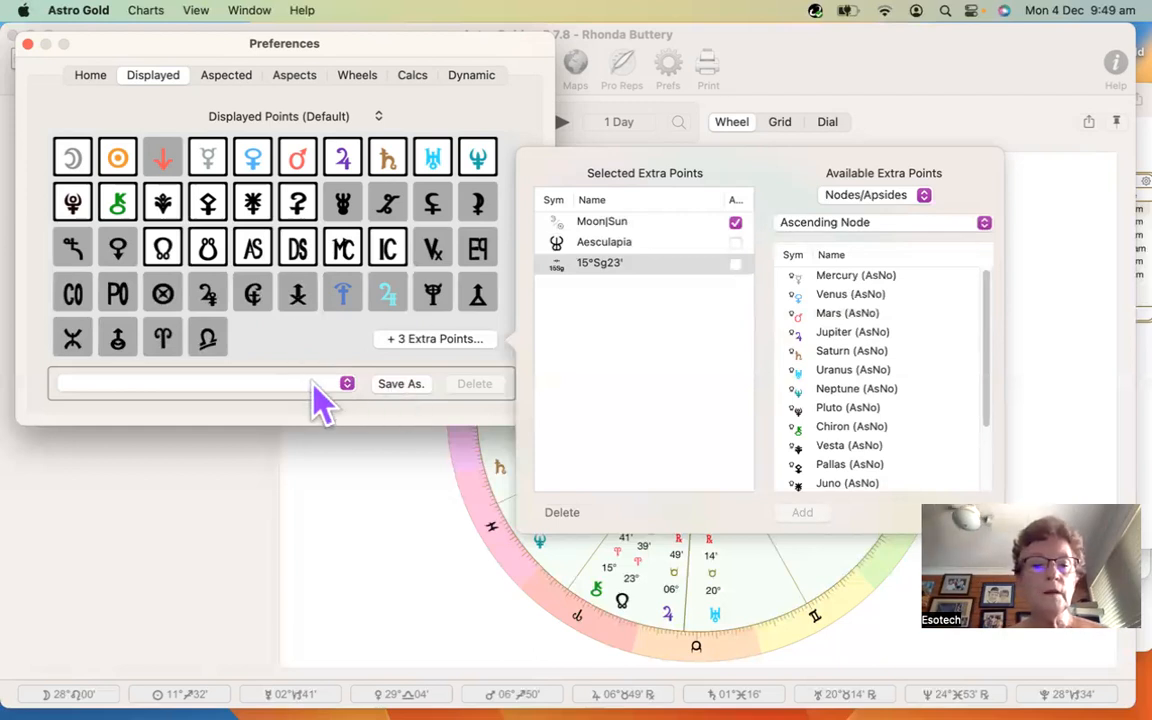
- Save the current displayed points, including the extra points, as a set named Monday
{"action": "left_click", "coordinate": [346, 384]}
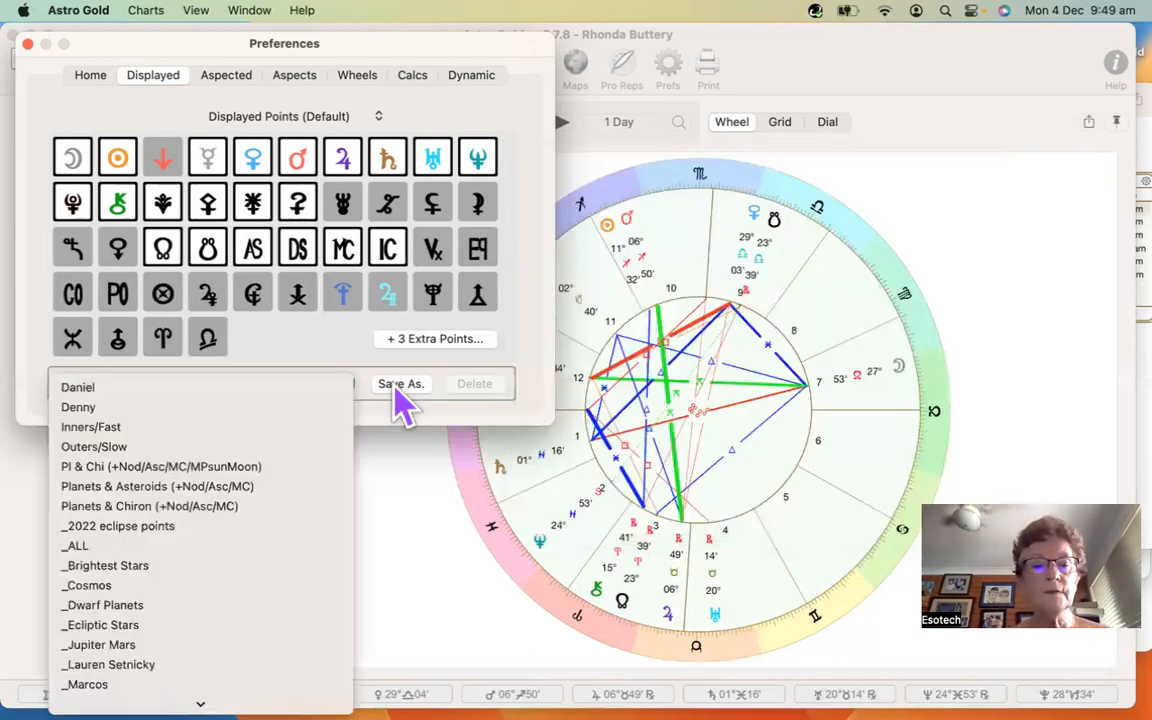
{"action": "left_click", "coordinate": [396, 392]}
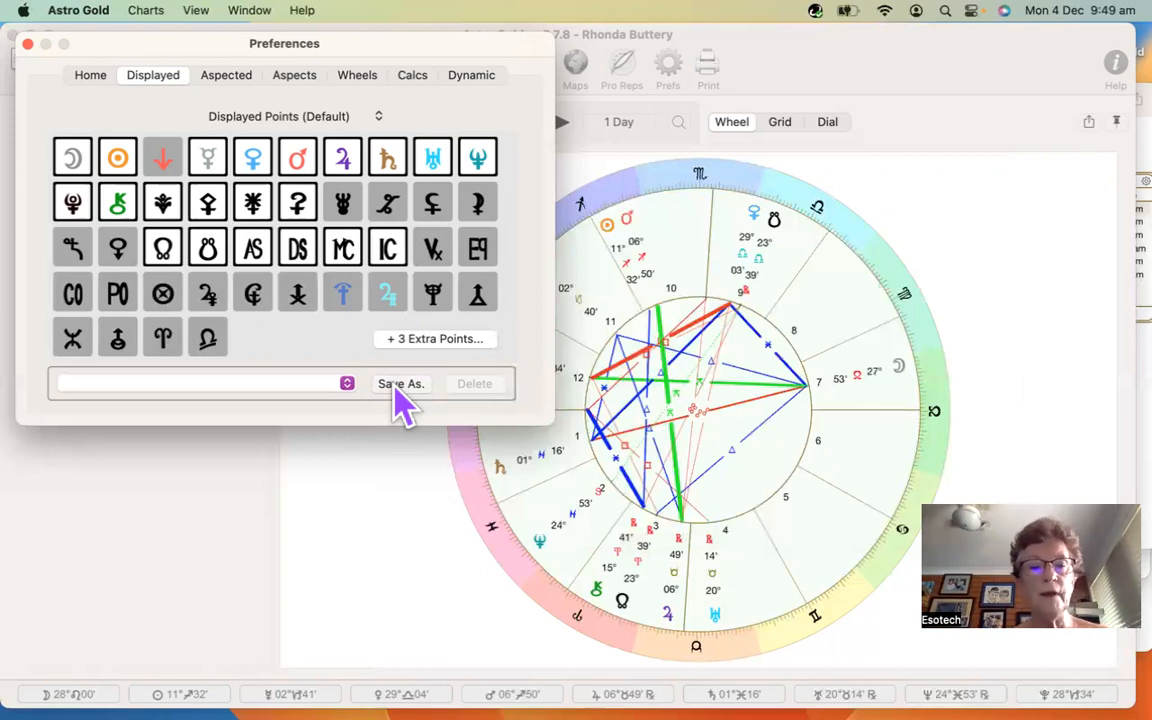
{"action": "left_click", "coordinate": [401, 386]}
{"action": "type", "text": "Monday"}
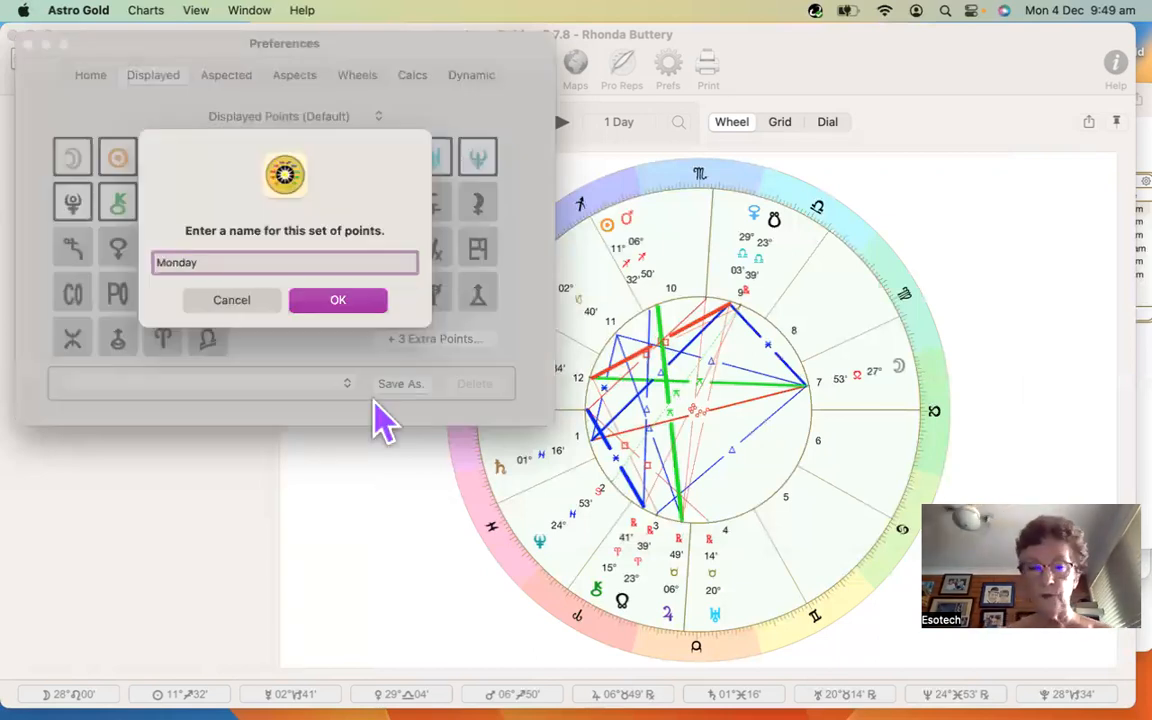
{"action": "left_click", "coordinate": [366, 326]}
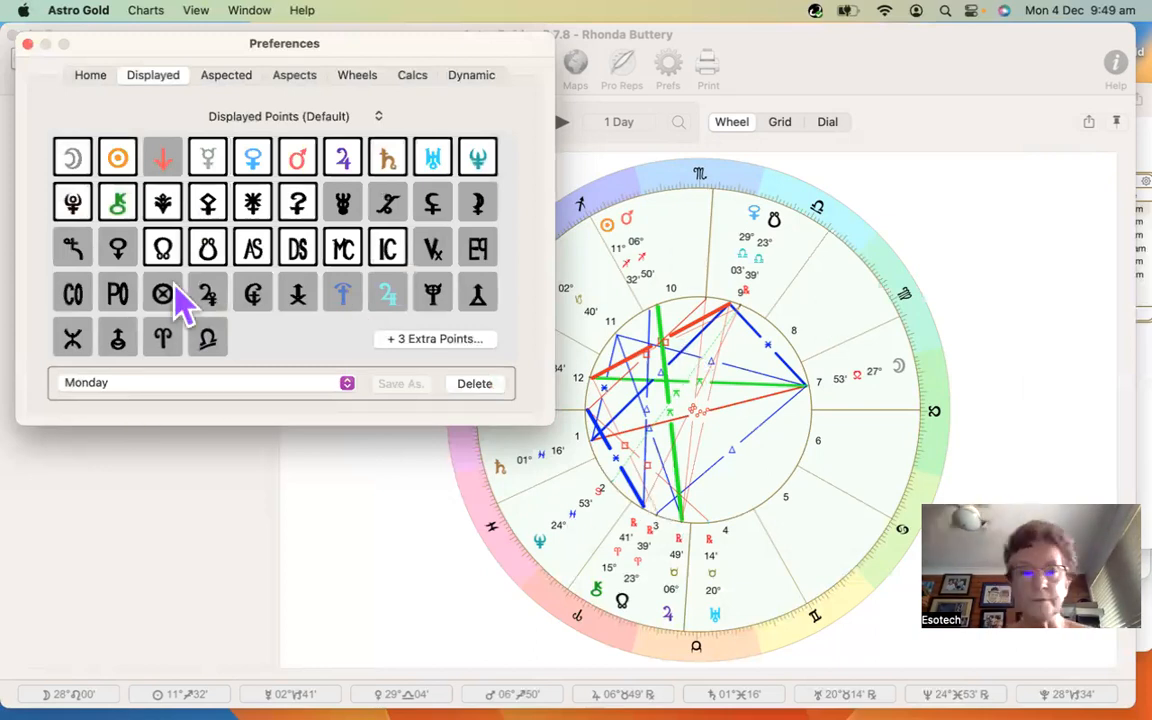
- Review the aspected chart points and the saved sets available for them
{"action": "left_click", "coordinate": [232, 78]}
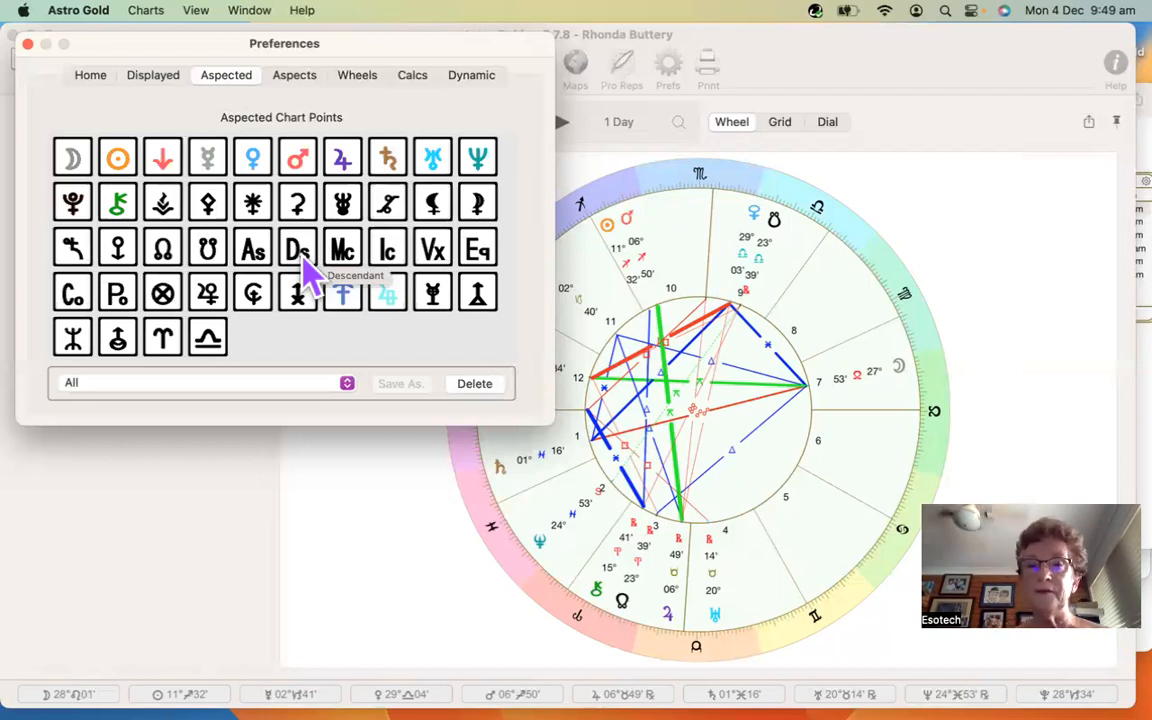
{"action": "left_click", "coordinate": [347, 384]}
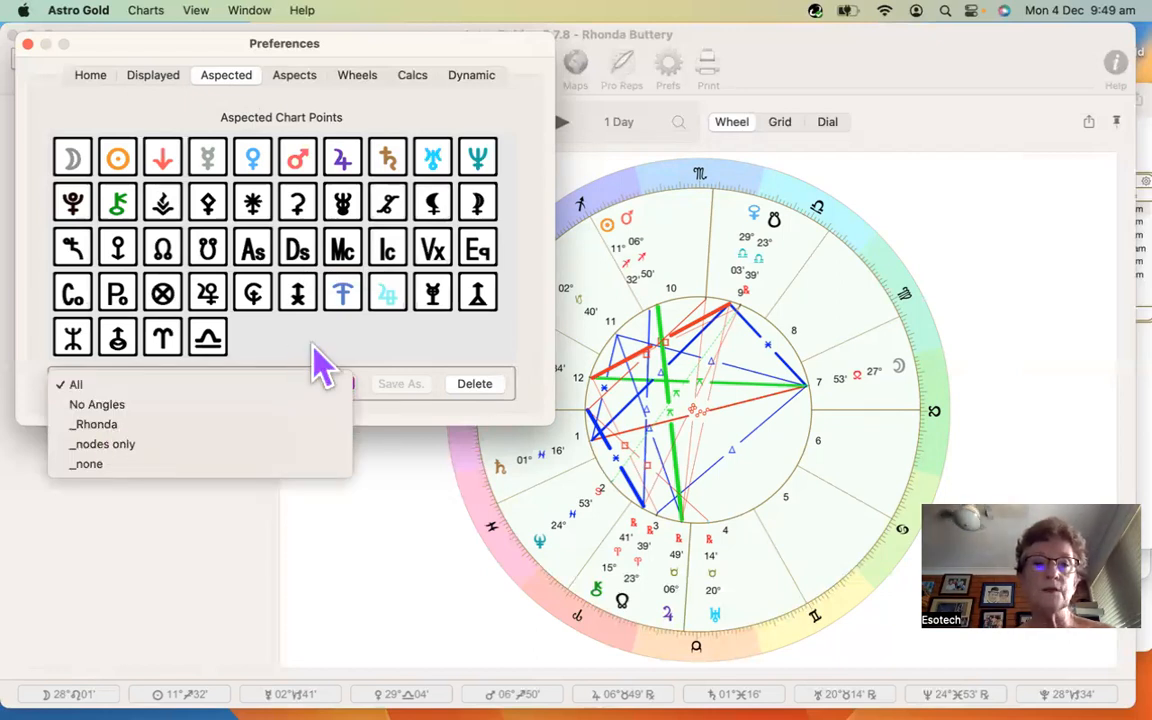
{"action": "left_click", "coordinate": [291, 95]}
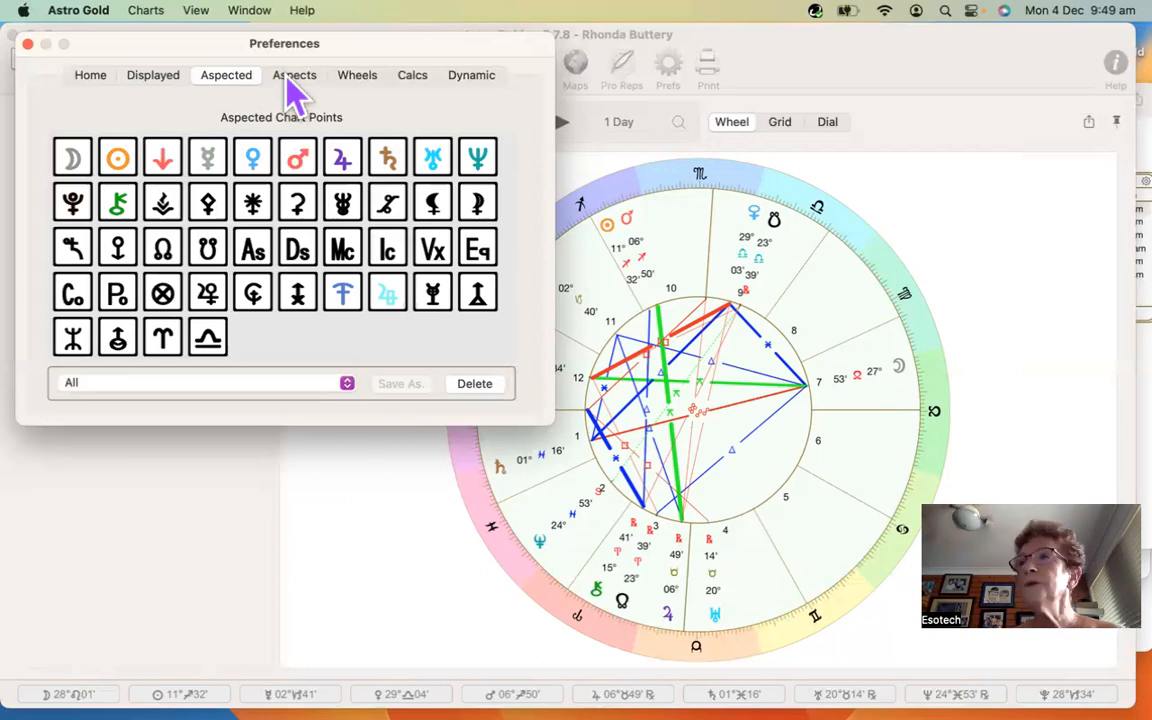
- Keep Riki-standard.asp as the selected aspect set and turn off its Quincunx aspect
{"action": "left_click", "coordinate": [294, 80]}
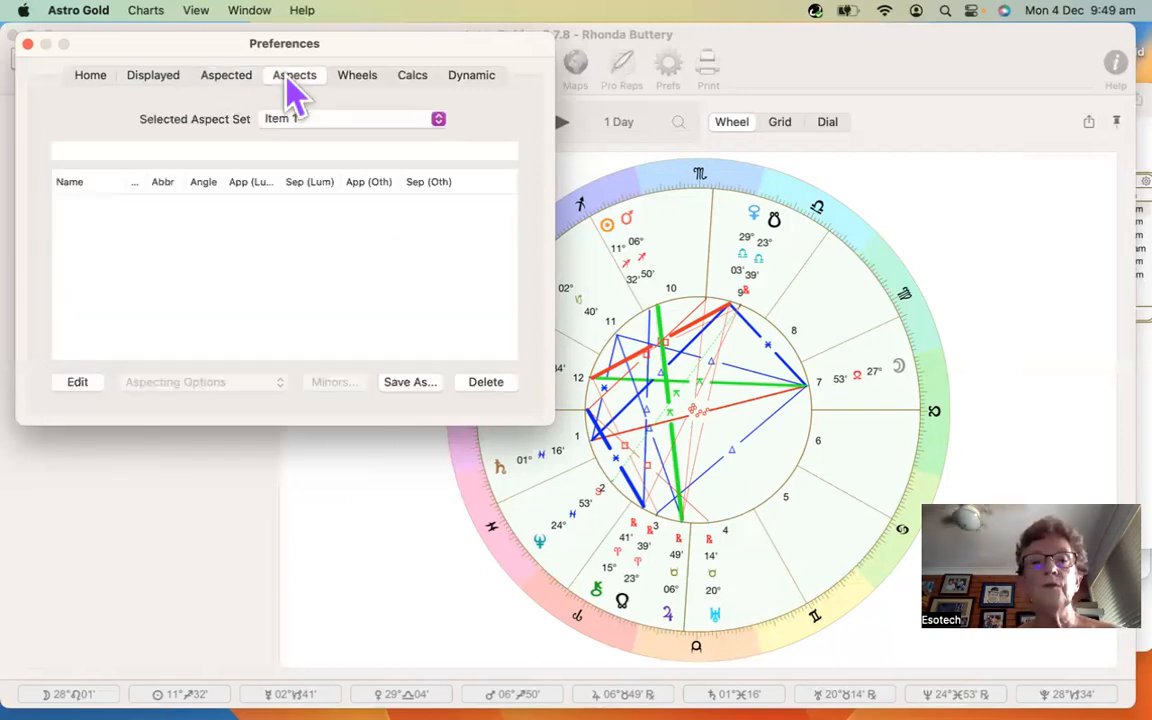
{"action": "left_click", "coordinate": [440, 120]}
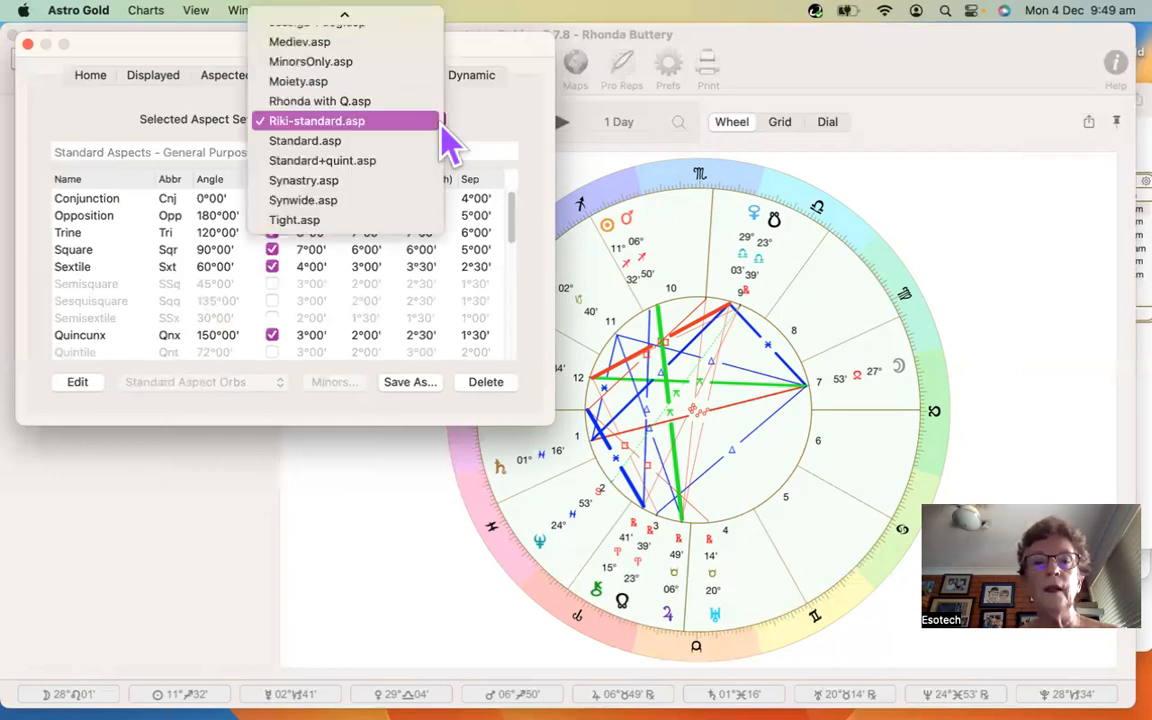
{"action": "scroll", "coordinate": [368, 185], "scroll_direction": "up", "scroll_amount": 3}
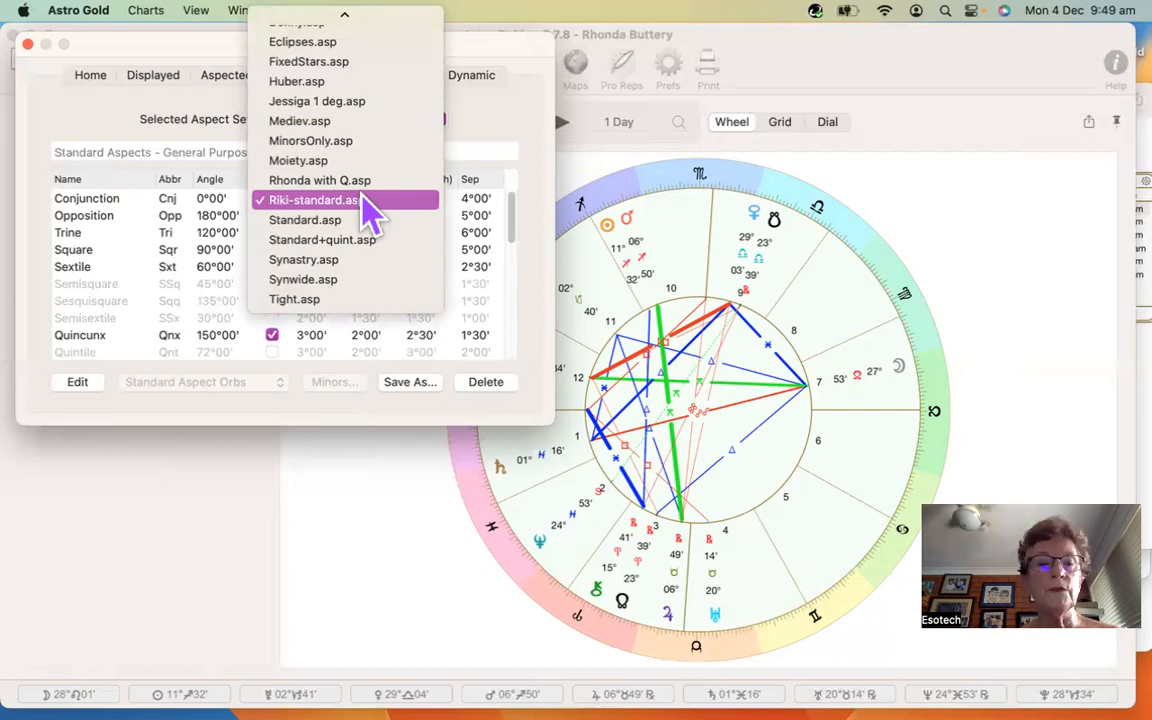
{"action": "left_click", "coordinate": [368, 205]}
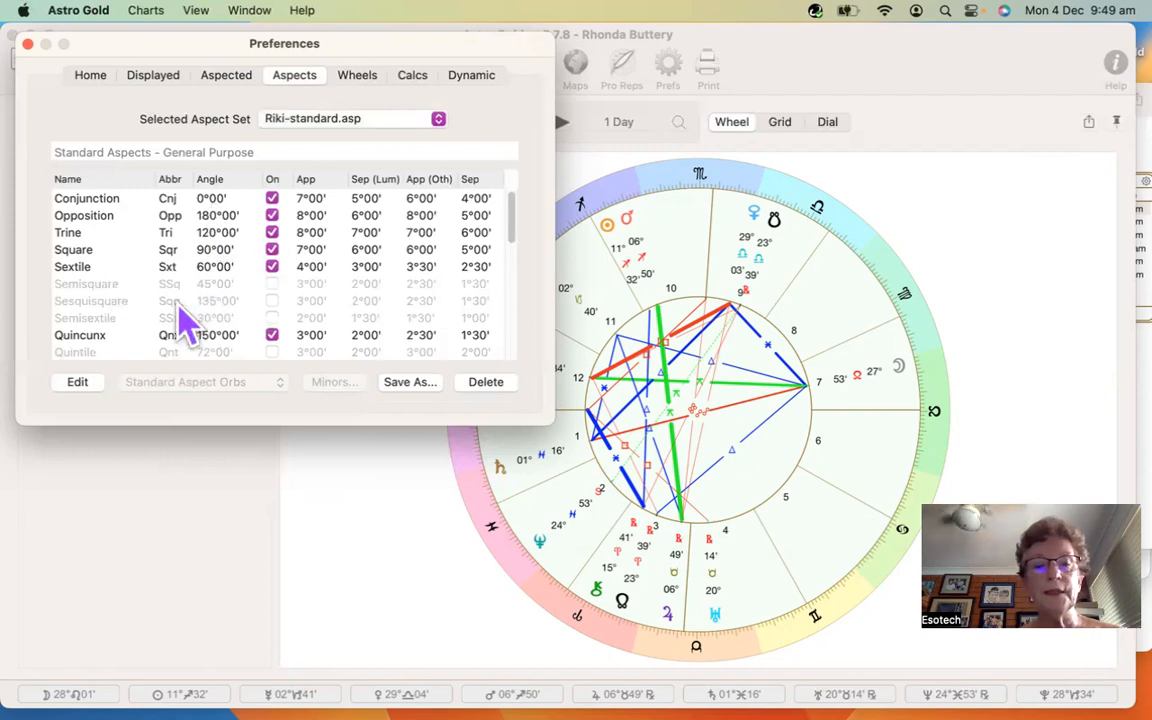
{"action": "left_click", "coordinate": [273, 337]}
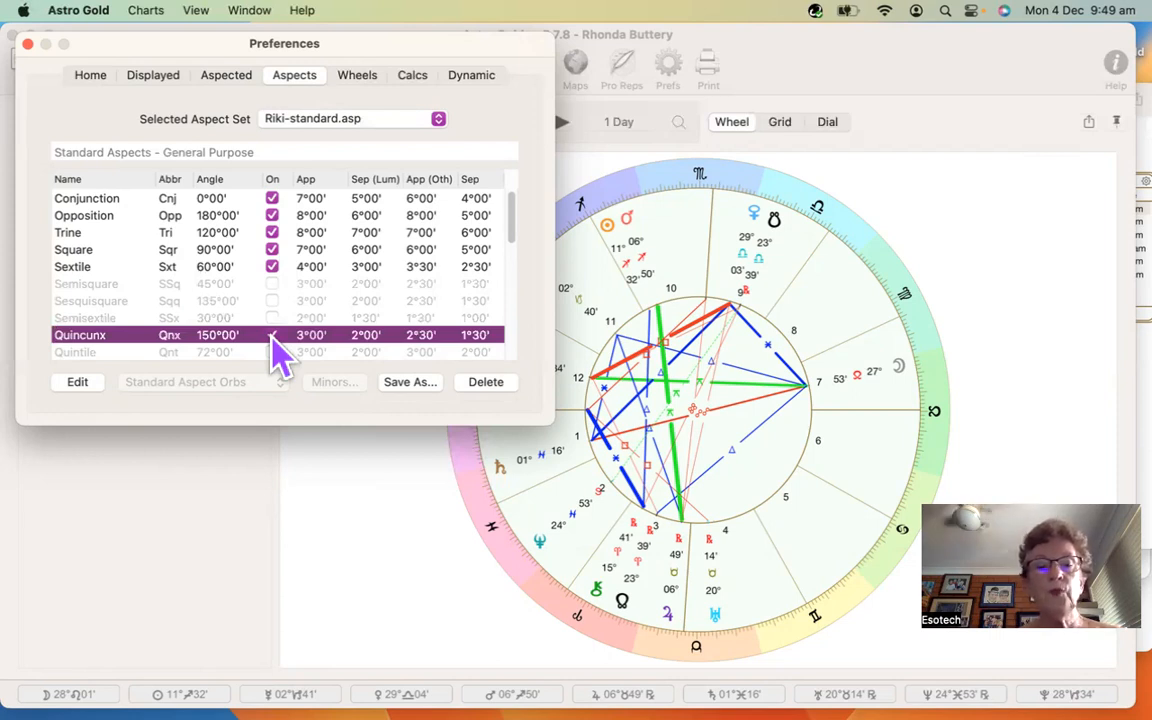
{"action": "left_click", "coordinate": [272, 336]}
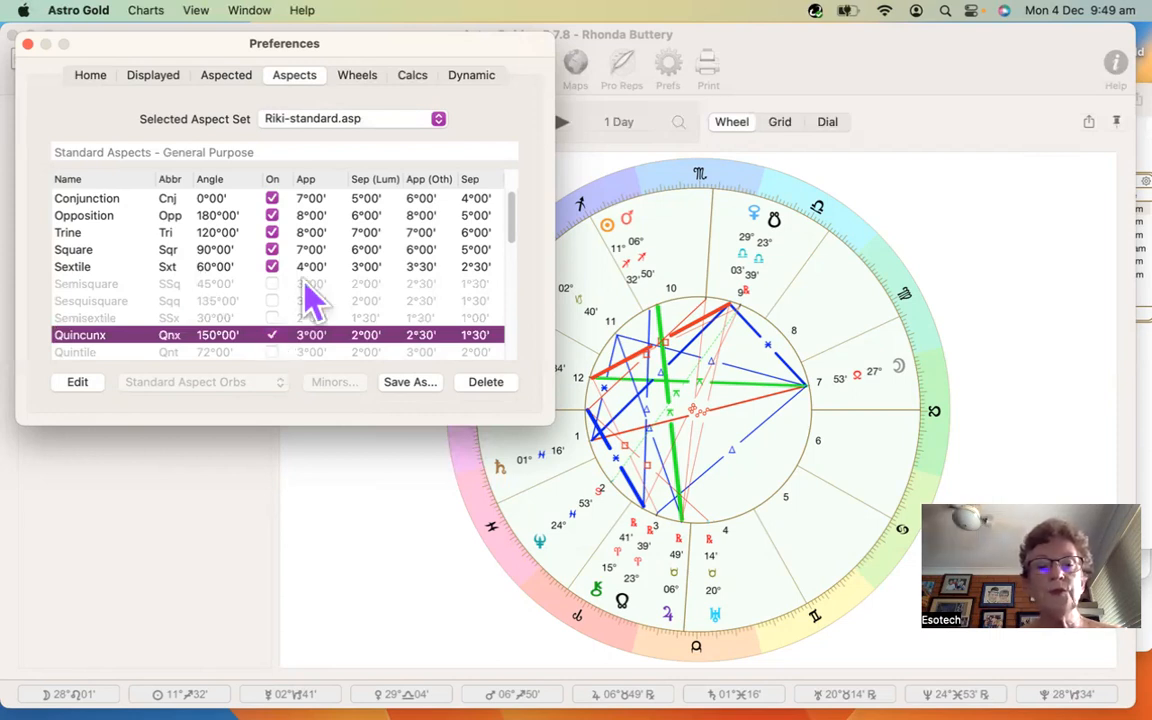
- Set the Conjunction's applying and separating orbs for the luminaries to 8° each
{"action": "left_click", "coordinate": [312, 197]}
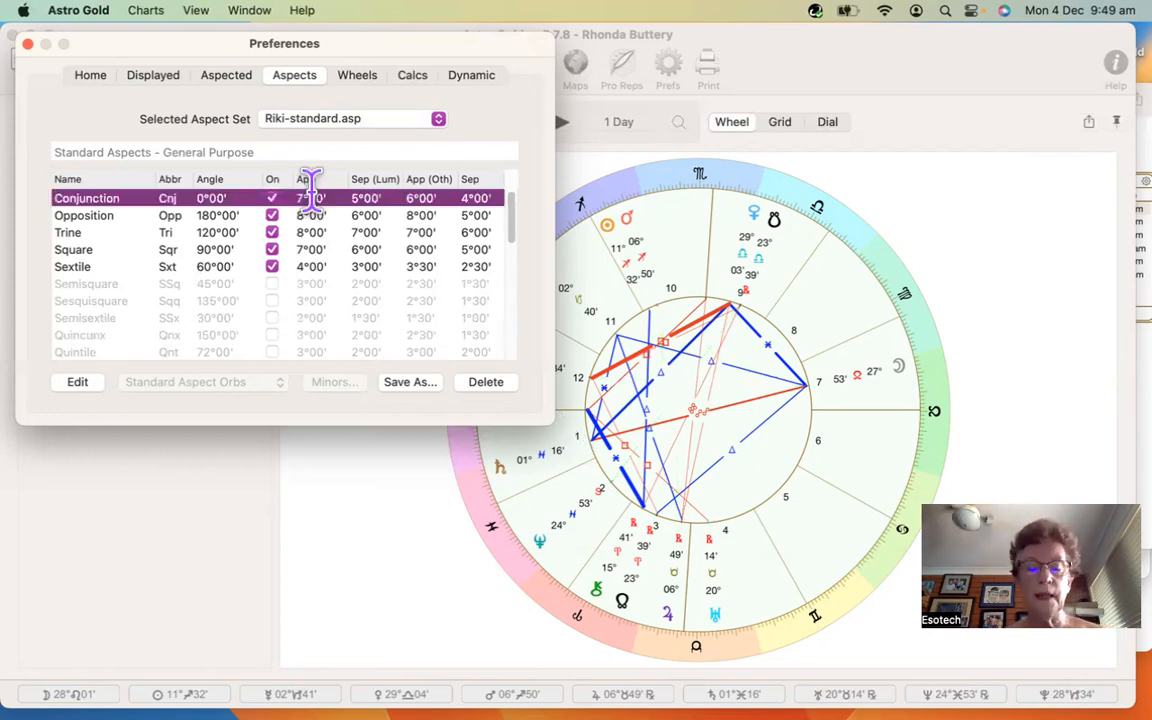
{"action": "left_click", "coordinate": [312, 195]}
{"action": "type", "text": "8"}
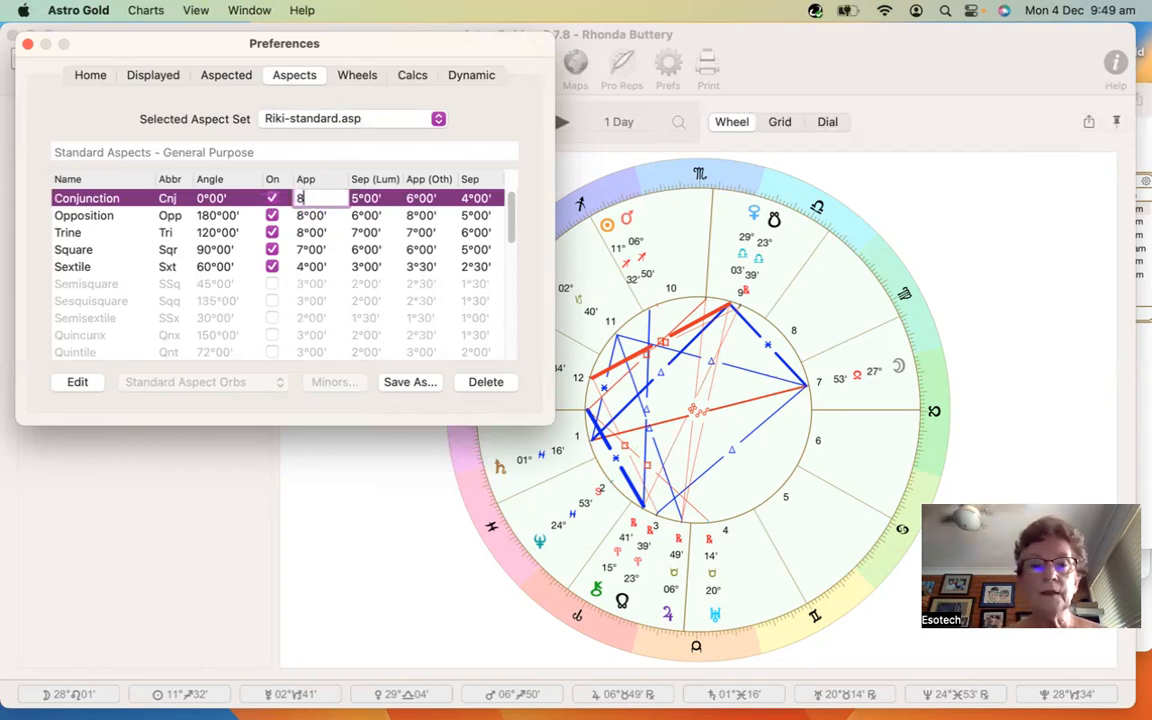
{"action": "key", "text": "Tab"}
{"action": "key", "text": "Tab"}
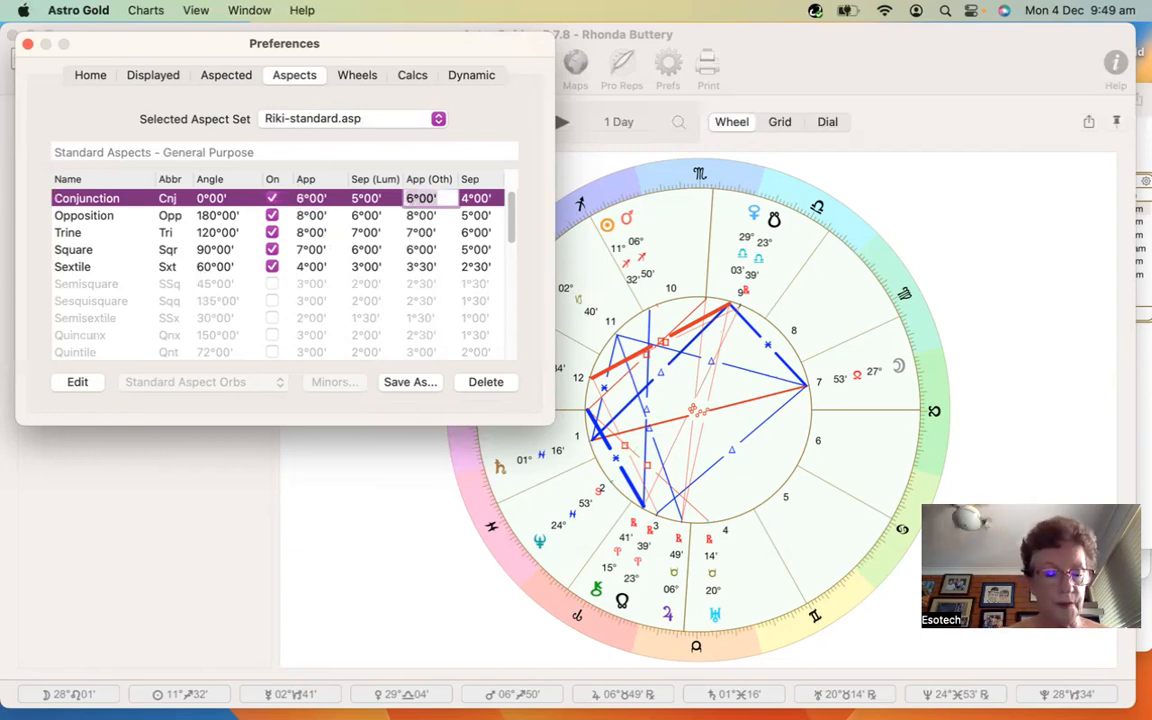
{"action": "key", "text": "shift+Tab"}
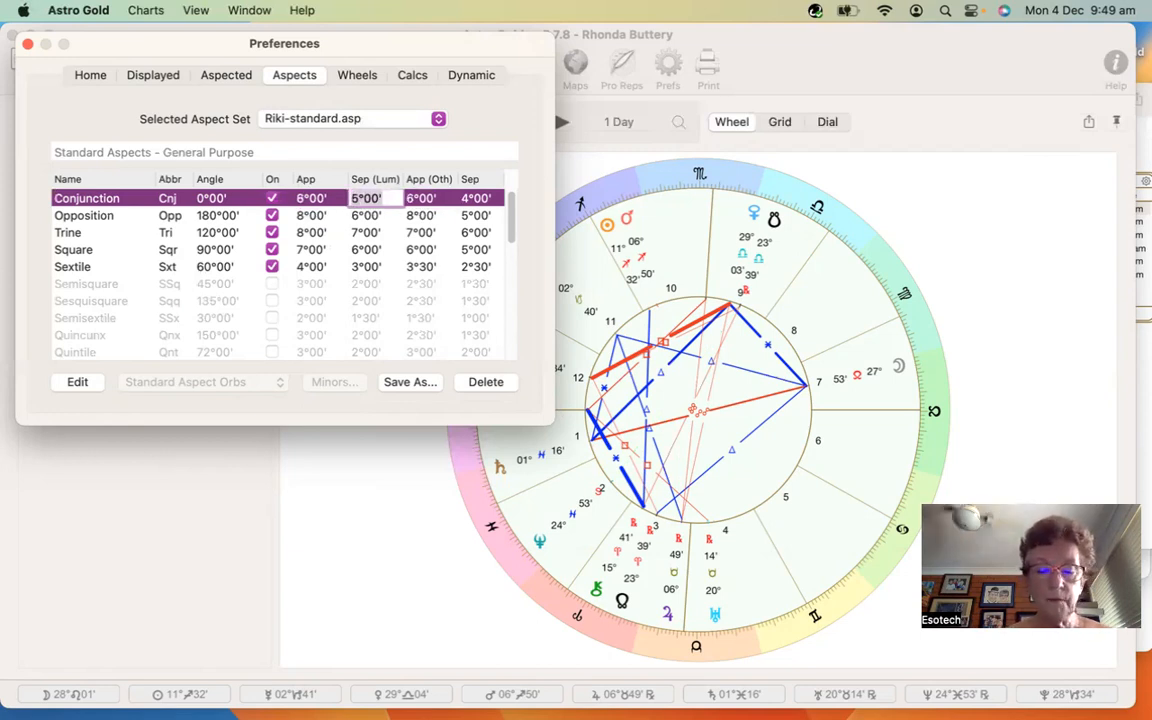
{"action": "type", "text": "8"}
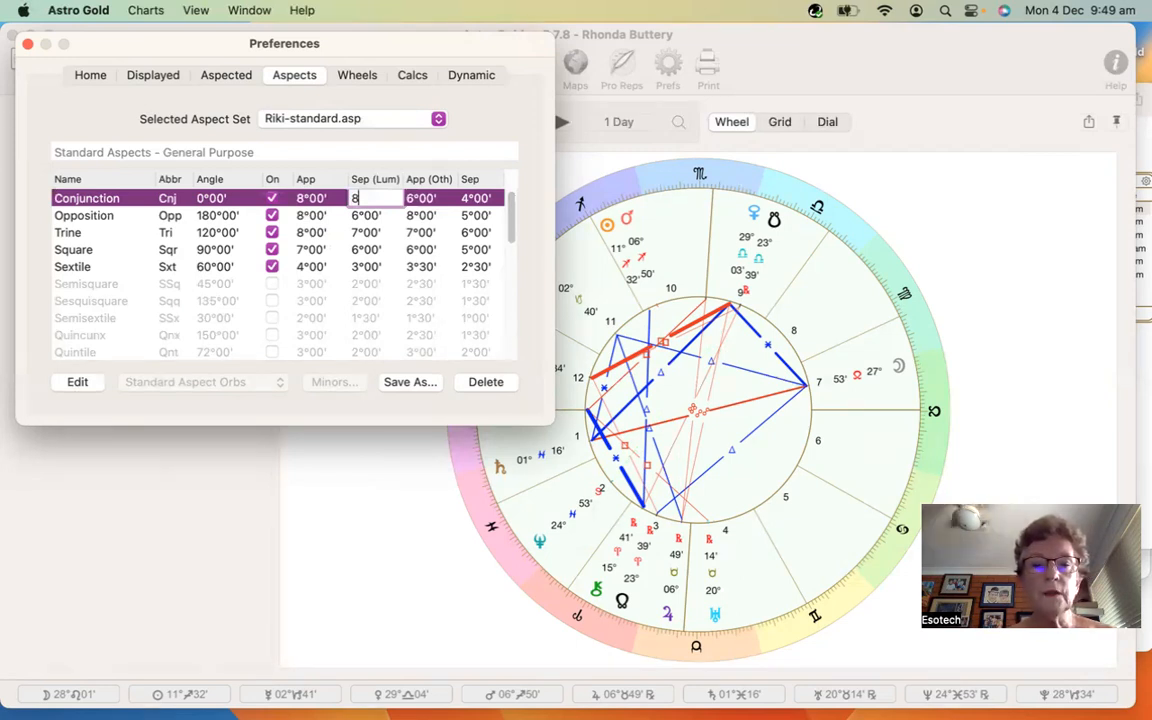
- Set the Conjunction's orbs for the other points to 7° applying and 5° separating
{"action": "key", "text": "Tab"}
{"action": "type", "text": "7"}
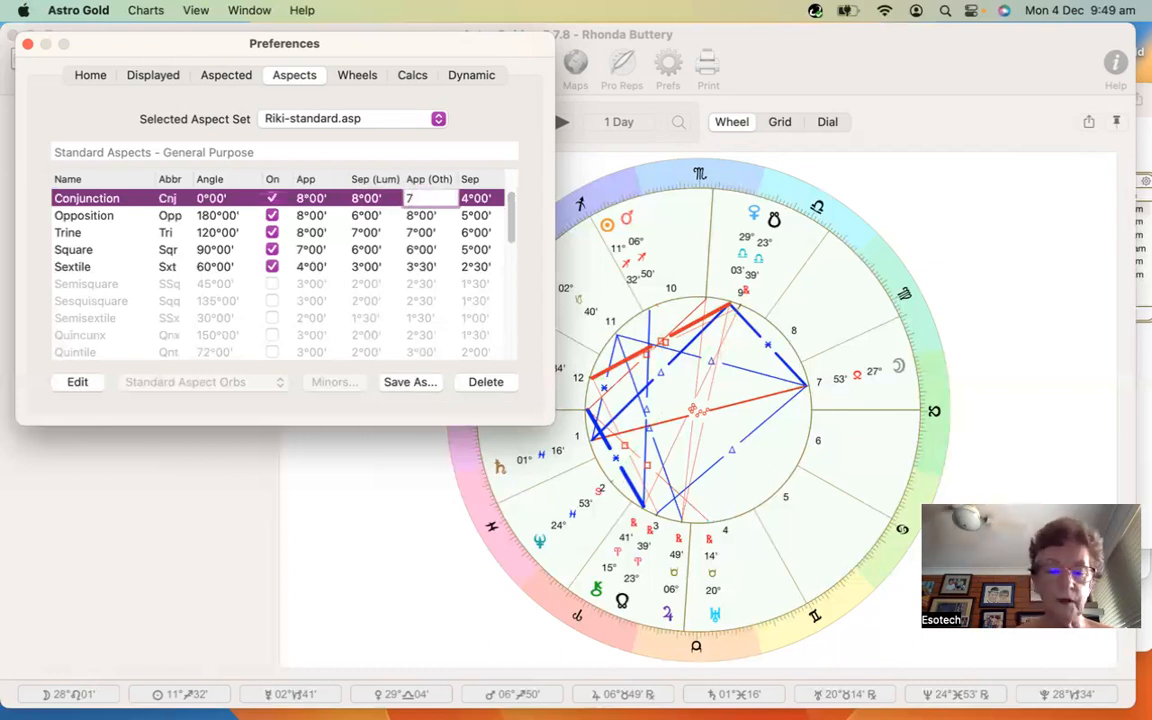
{"action": "key", "text": "Tab"}
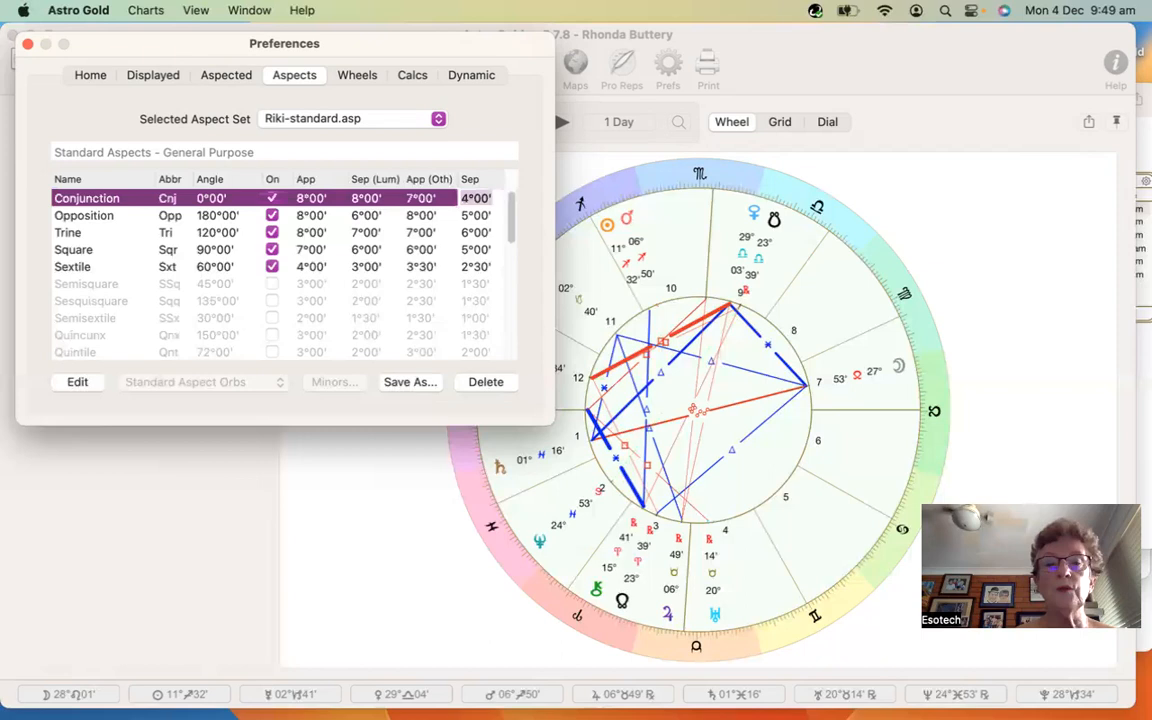
{"action": "type", "text": "5"}
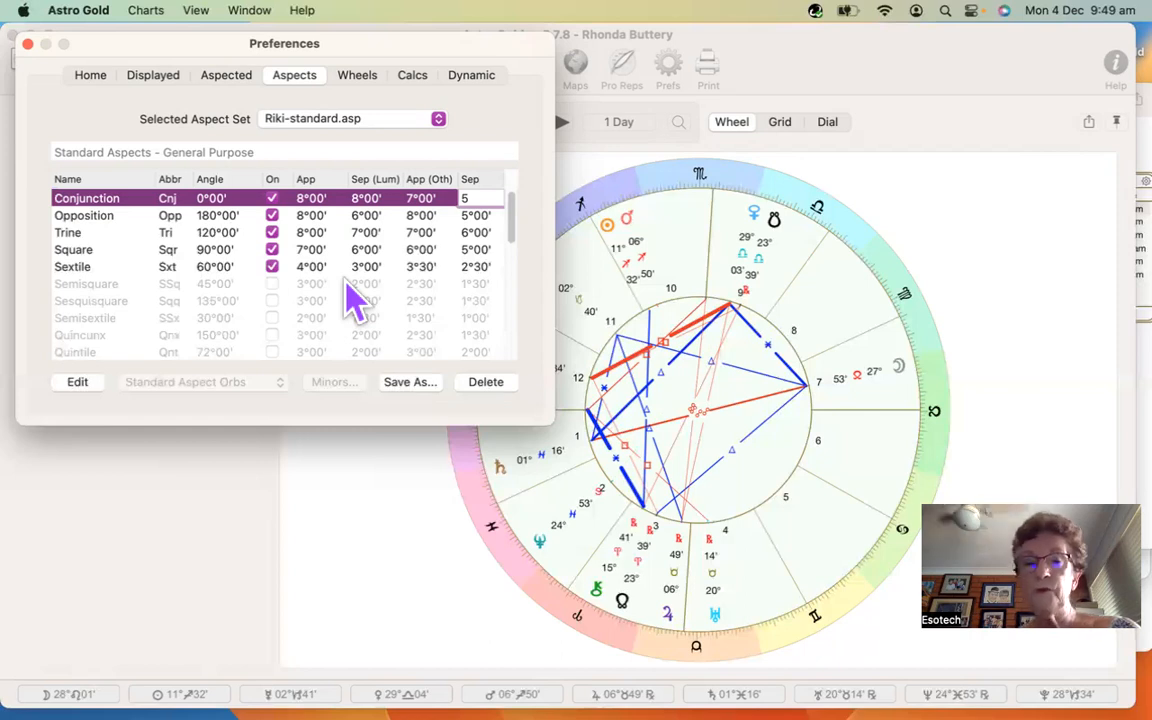
{"action": "left_click", "coordinate": [311, 197]}
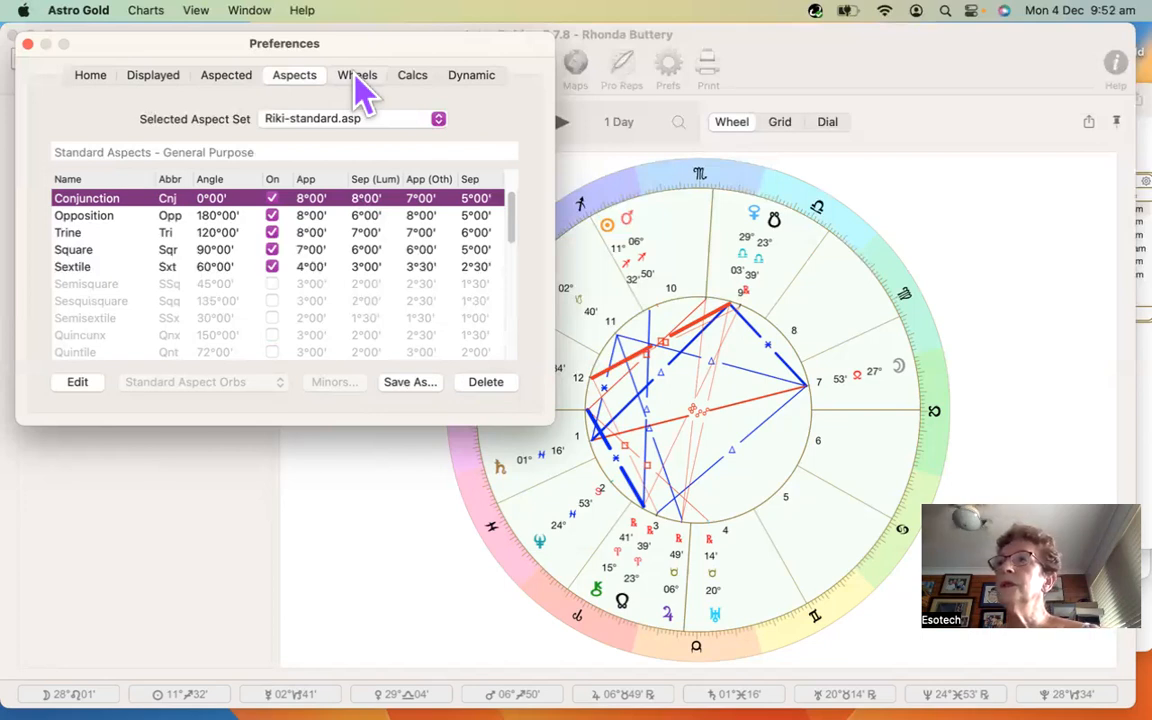
- Review the wheel preferences and the wheel styles available for single charts
{"action": "left_click", "coordinate": [358, 76]}
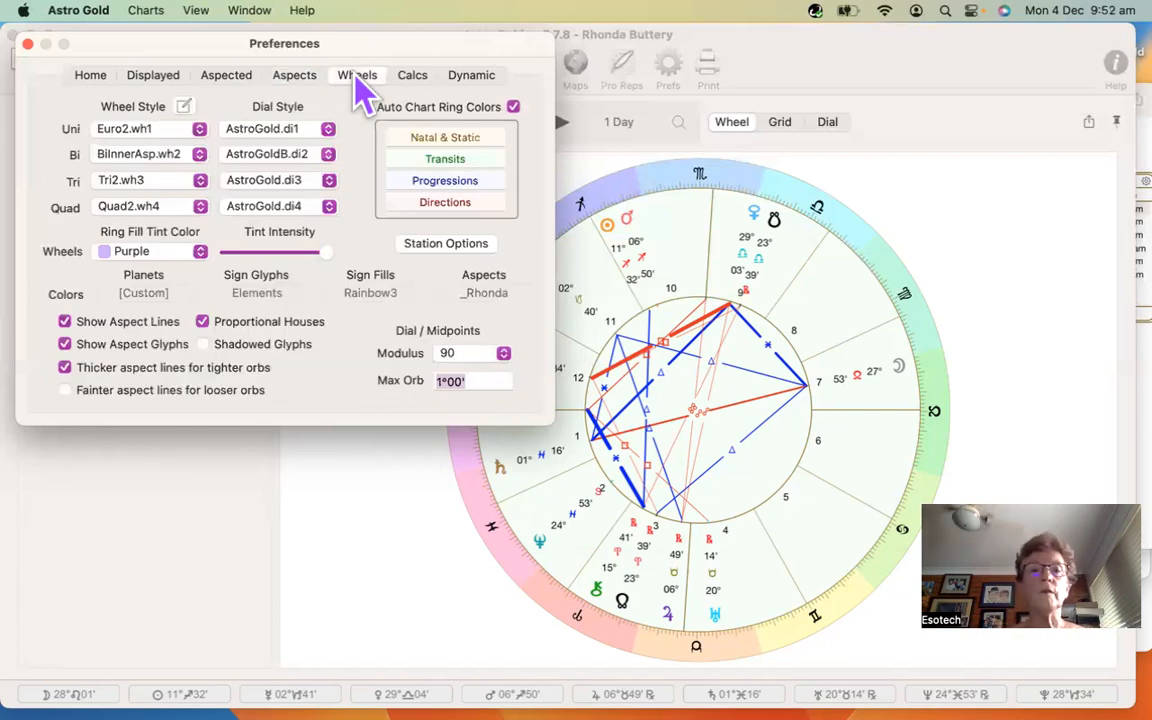
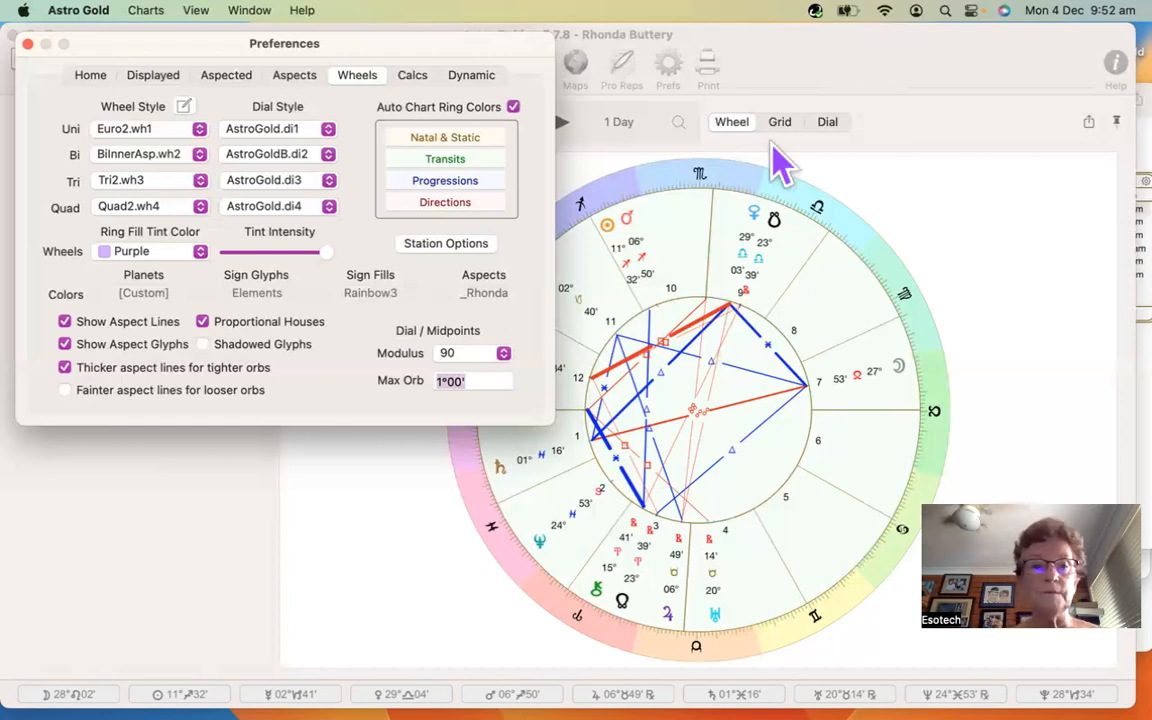
{"action": "left_click", "coordinate": [150, 130]}
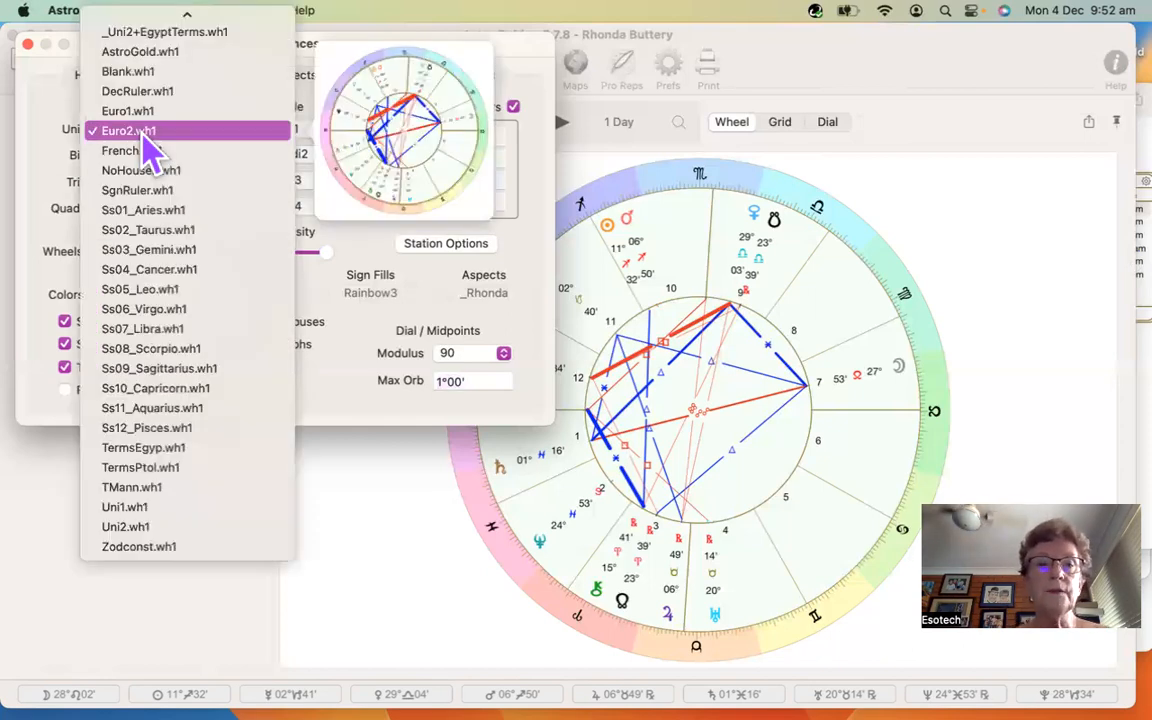
{"action": "left_click", "coordinate": [967, 181]}
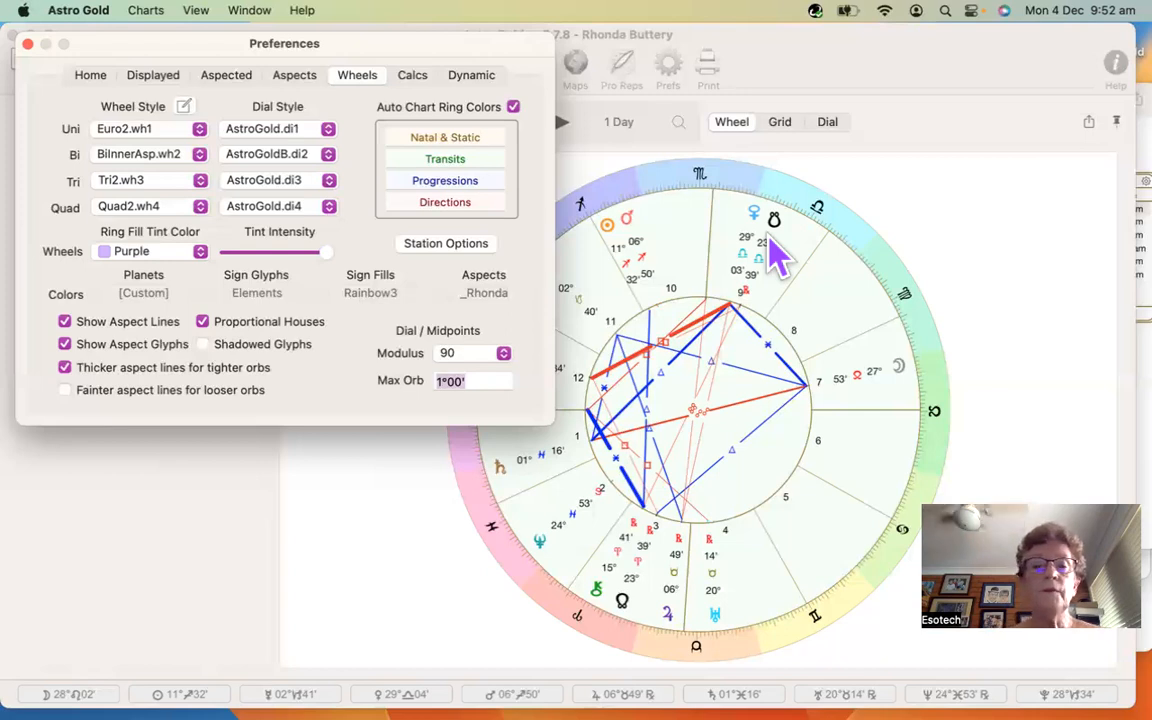
- Review the single-chart wheel styles, the ring fill tint colors and the station calculation options
{"action": "left_click", "coordinate": [200, 132]}
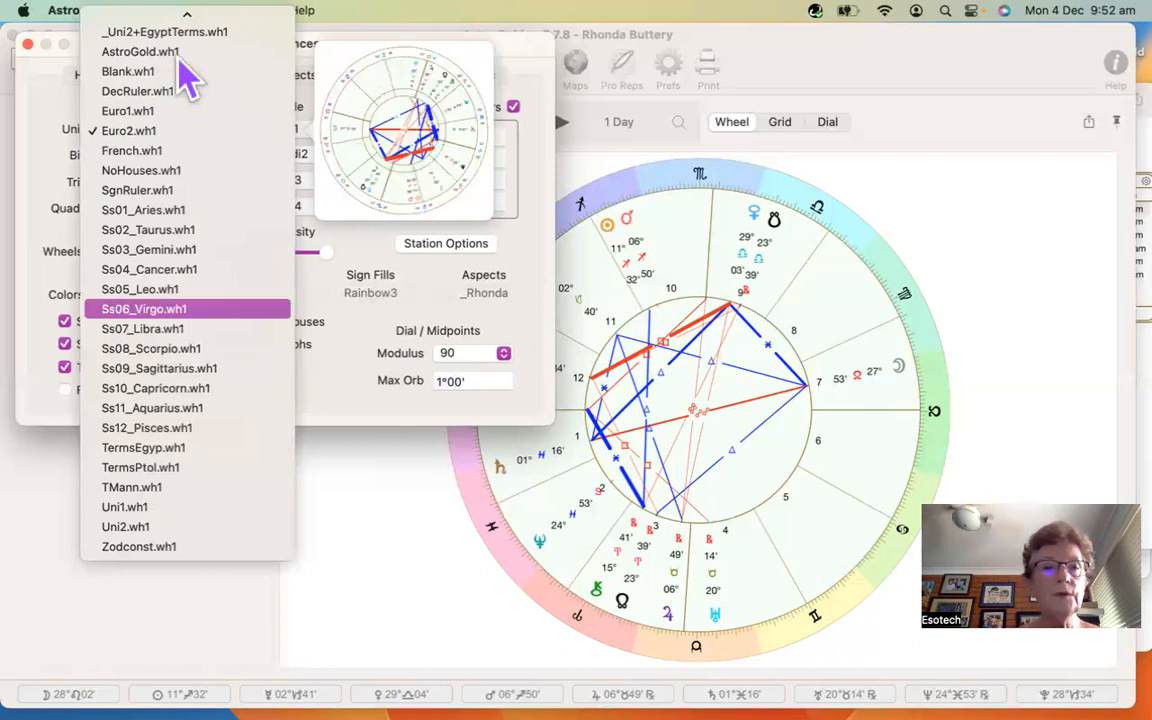
{"action": "left_click", "coordinate": [128, 115]}
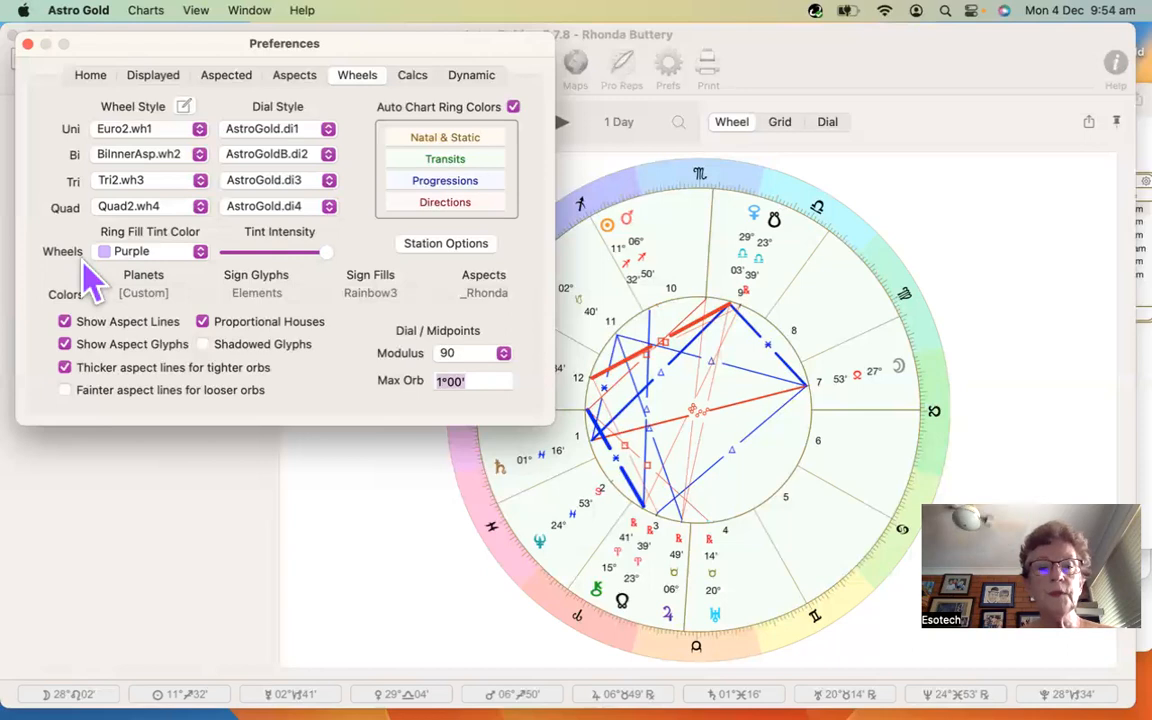
{"action": "left_click", "coordinate": [199, 261]}
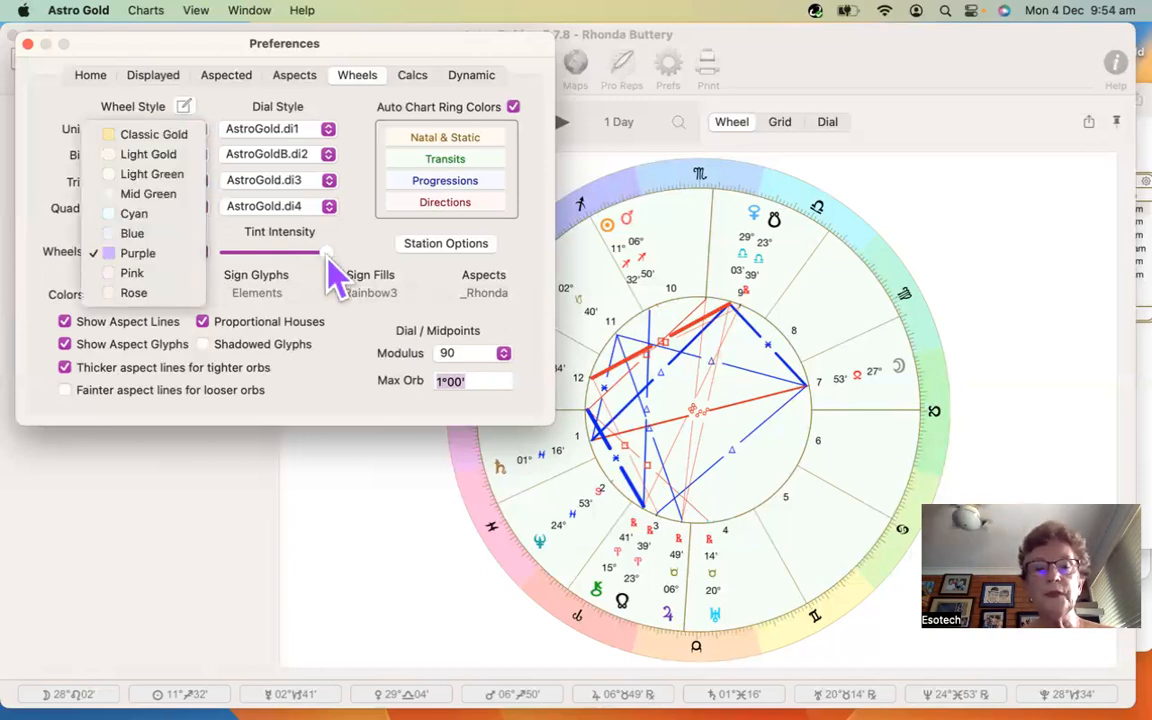
{"action": "left_click", "coordinate": [450, 243]}
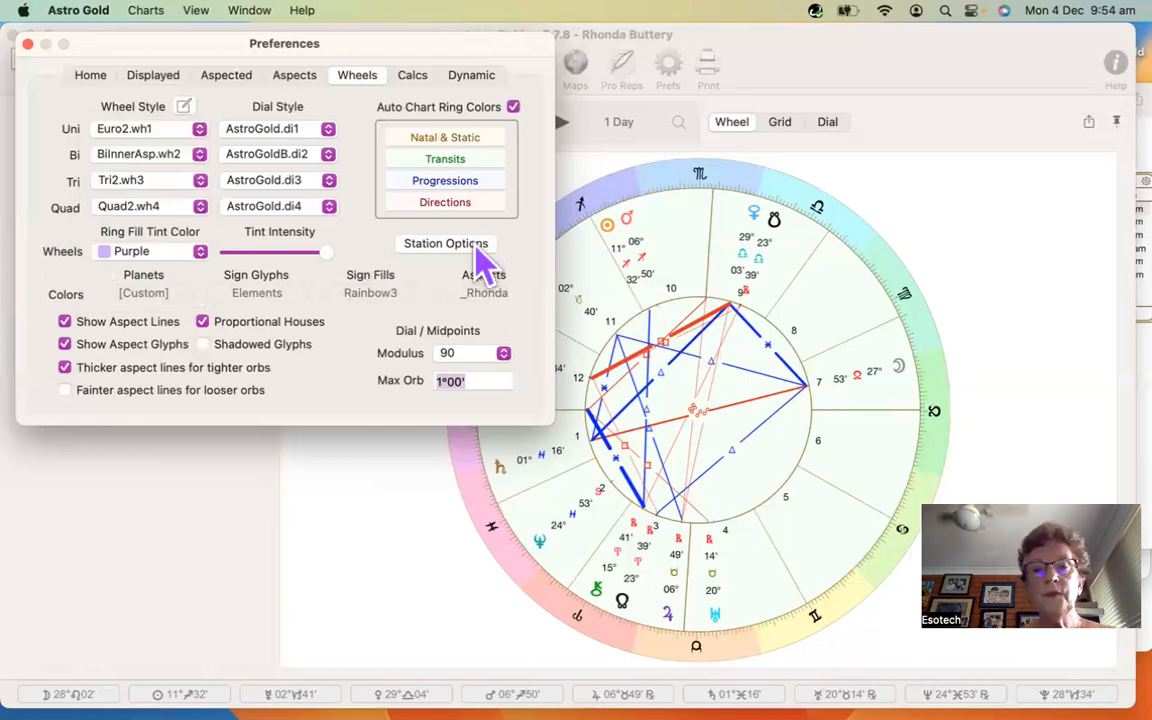
{"action": "left_click", "coordinate": [449, 248]}
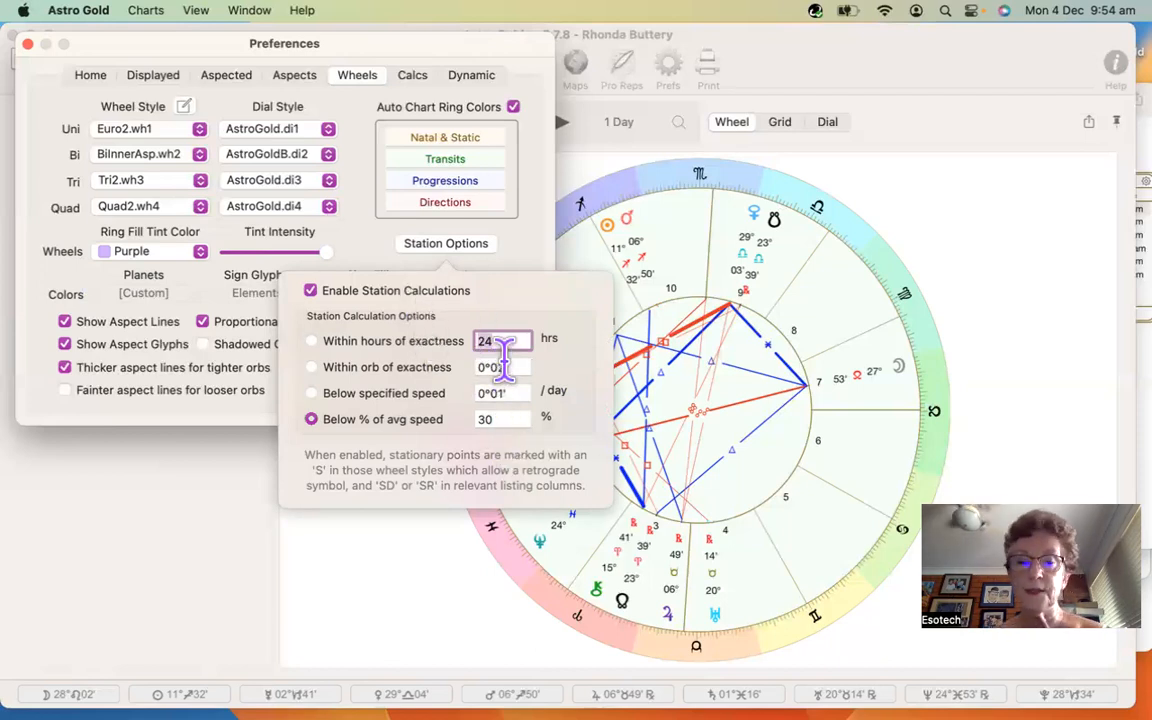
{"action": "left_click", "coordinate": [512, 249]}
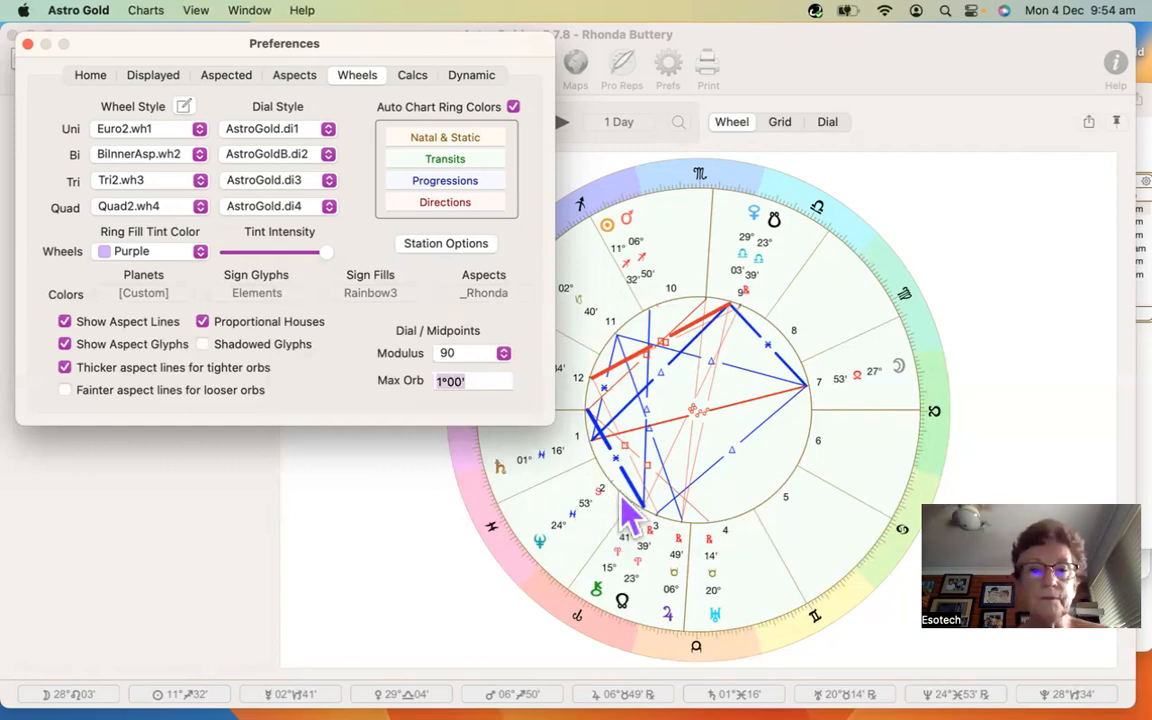
- Examine the chart point colors and the different color picker modes offered for the Moon, leaving its color as it is
{"action": "left_click", "coordinate": [141, 298]}
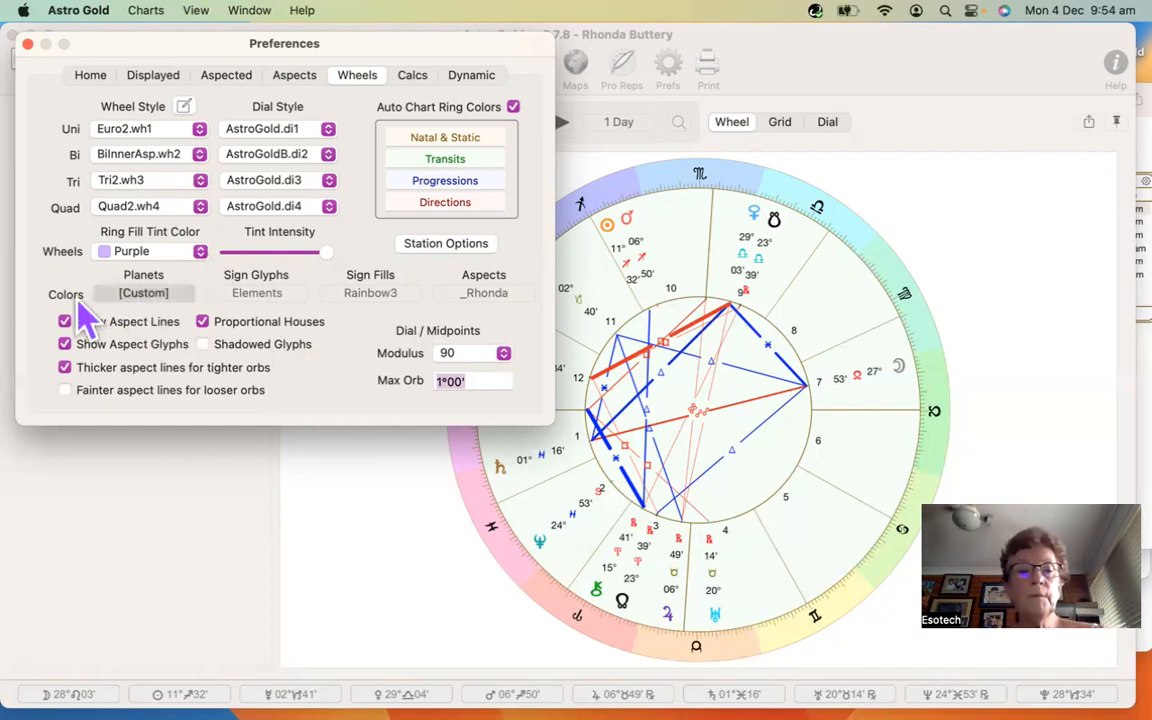
{"action": "left_click", "coordinate": [147, 293]}
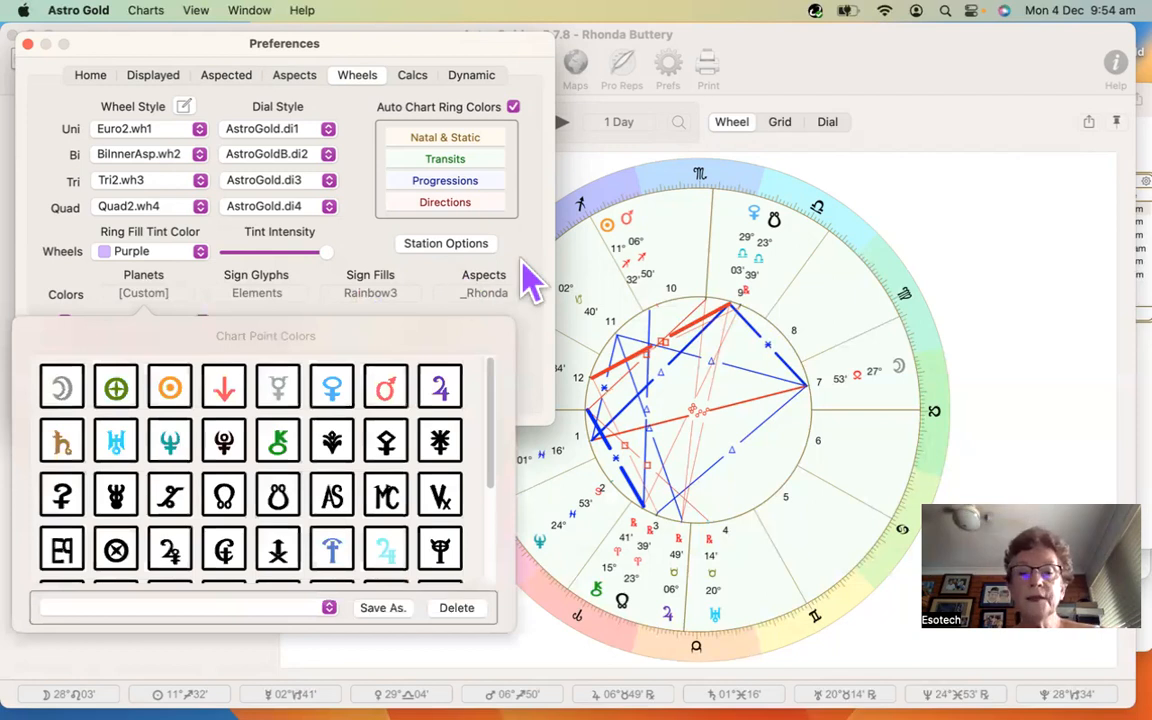
{"action": "left_click", "coordinate": [64, 396]}
{"action": "left_click_drag", "start_coordinate": [920, 208], "coordinate": [890, 203]}
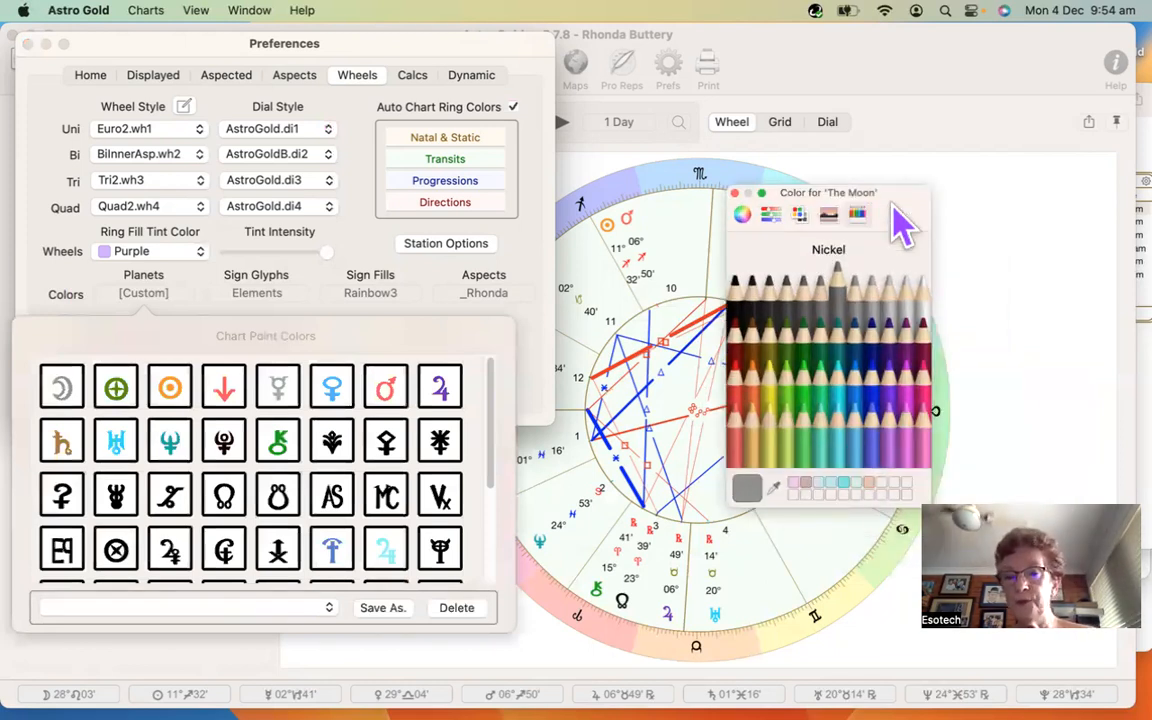
{"action": "left_click", "coordinate": [828, 215]}
{"action": "left_click", "coordinate": [798, 214]}
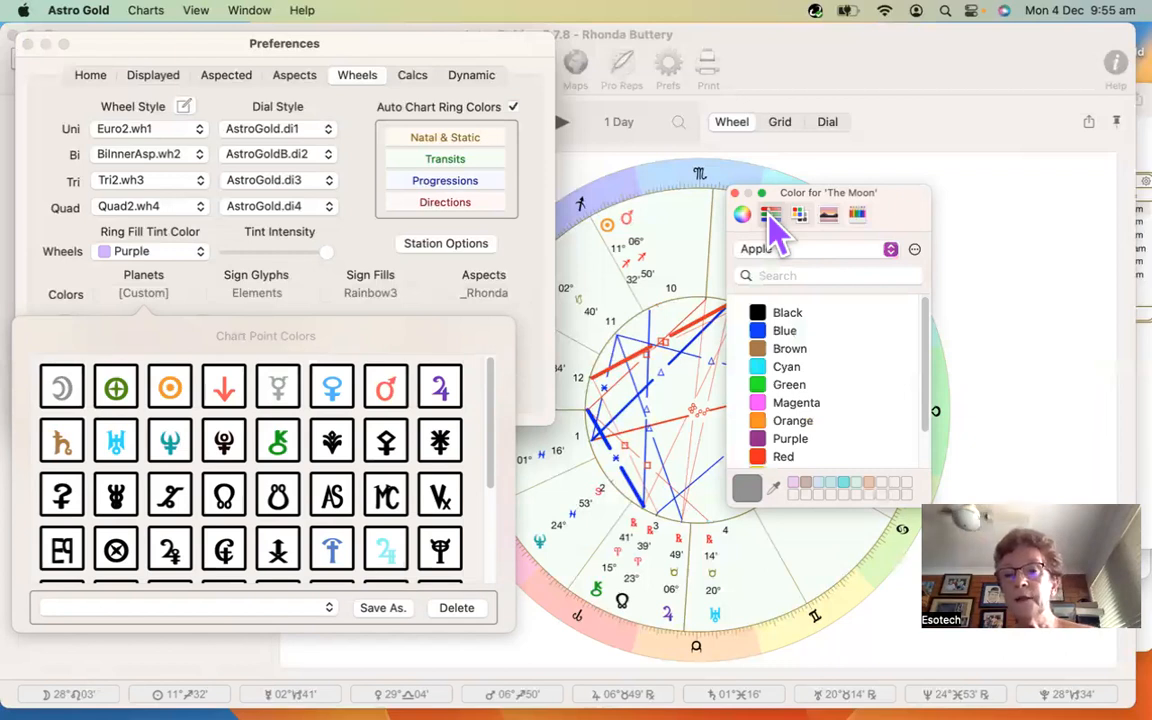
{"action": "left_click", "coordinate": [771, 216]}
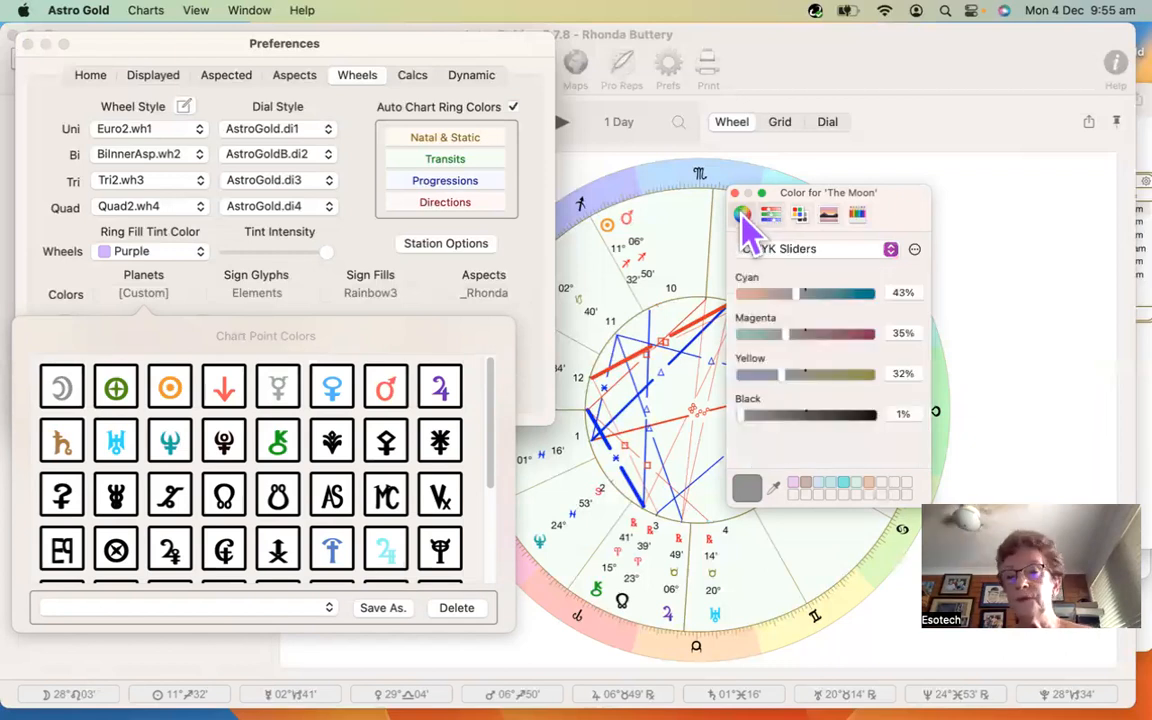
{"action": "left_click", "coordinate": [742, 215]}
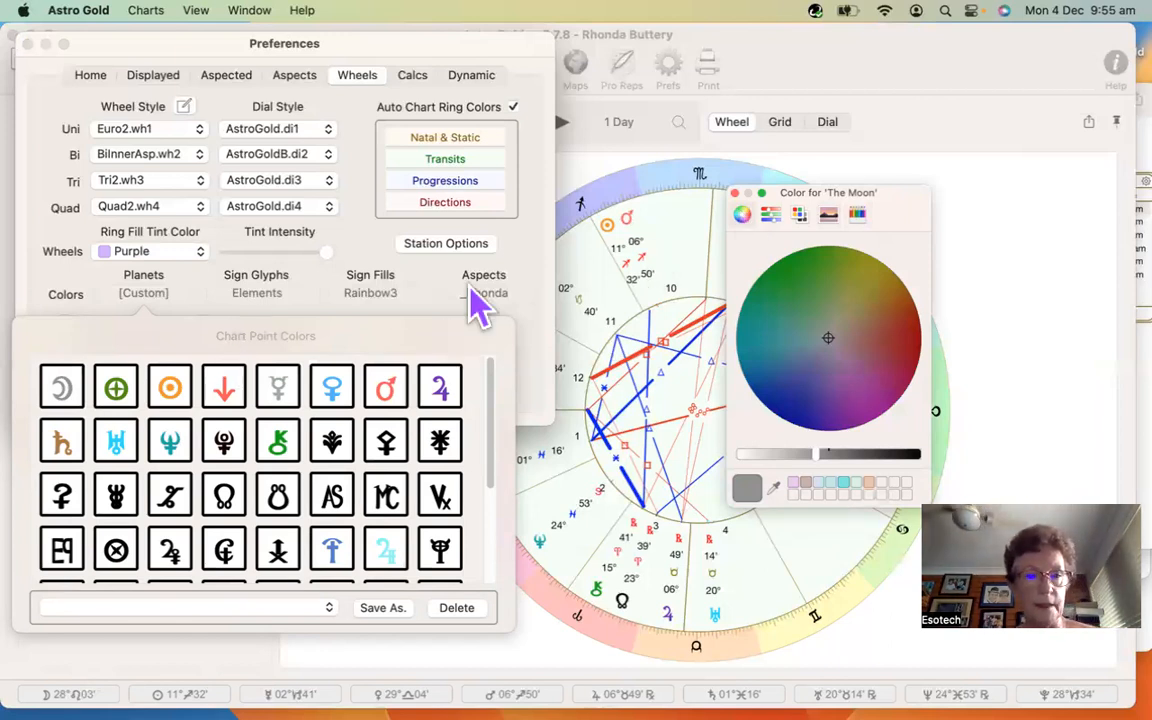
{"action": "left_click", "coordinate": [528, 260]}
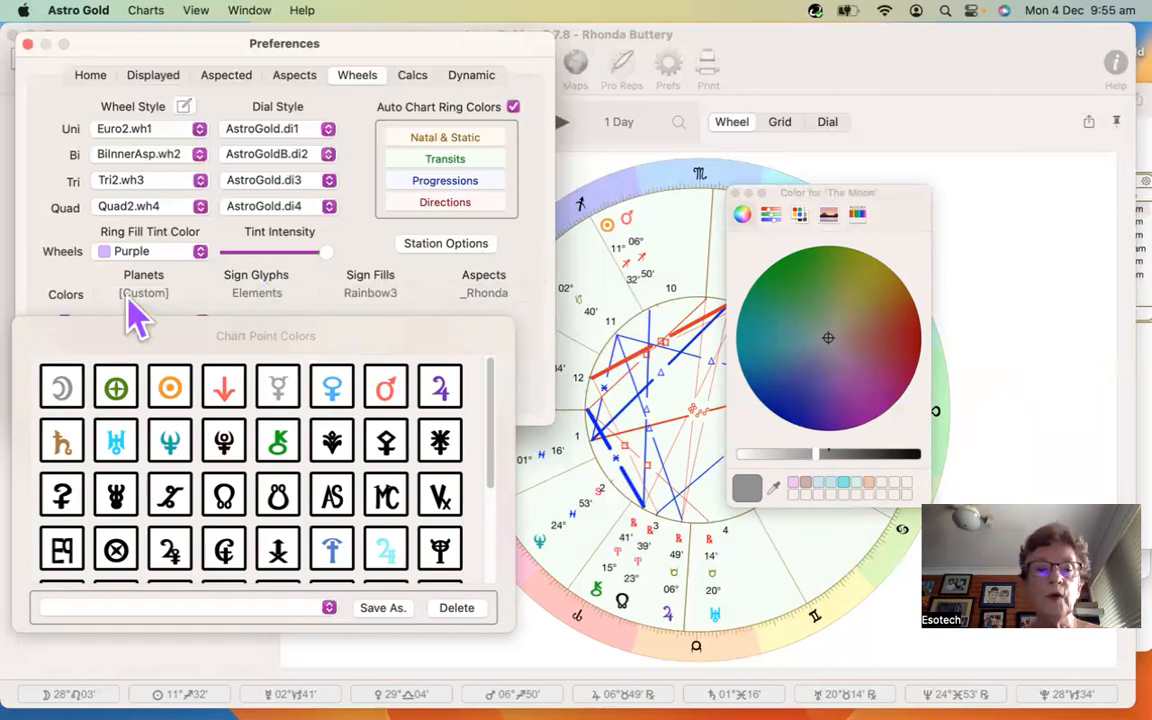
{"action": "left_click", "coordinate": [372, 302]}
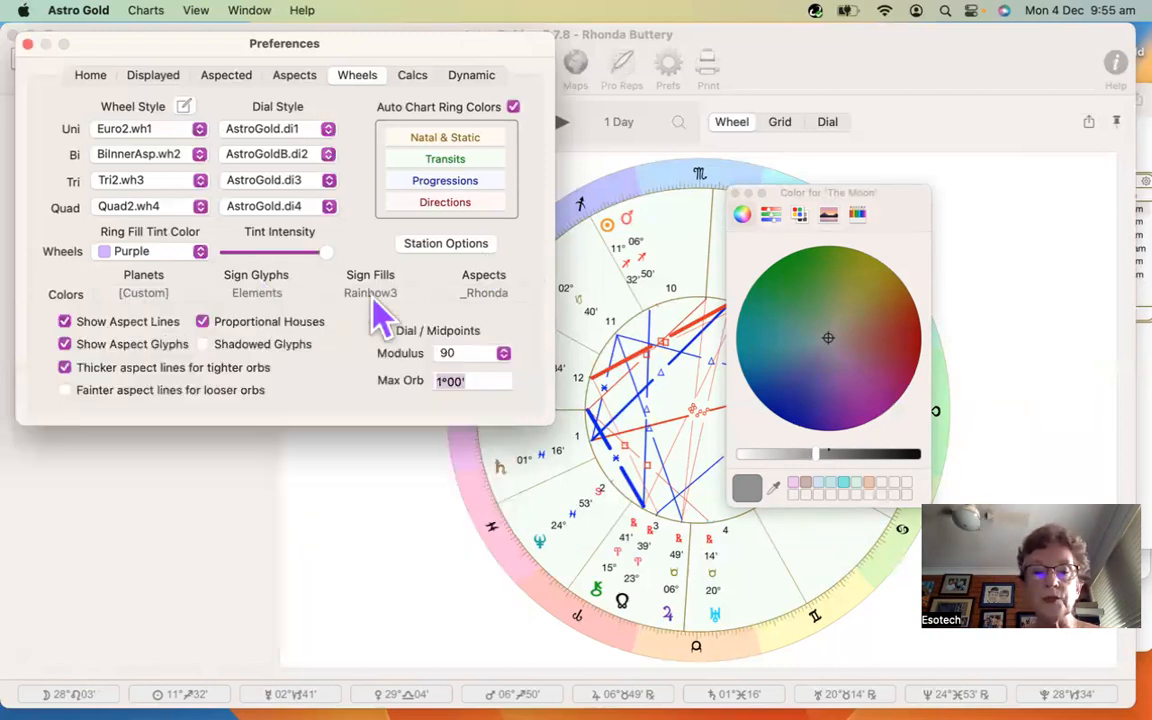
{"action": "left_click", "coordinate": [735, 193]}
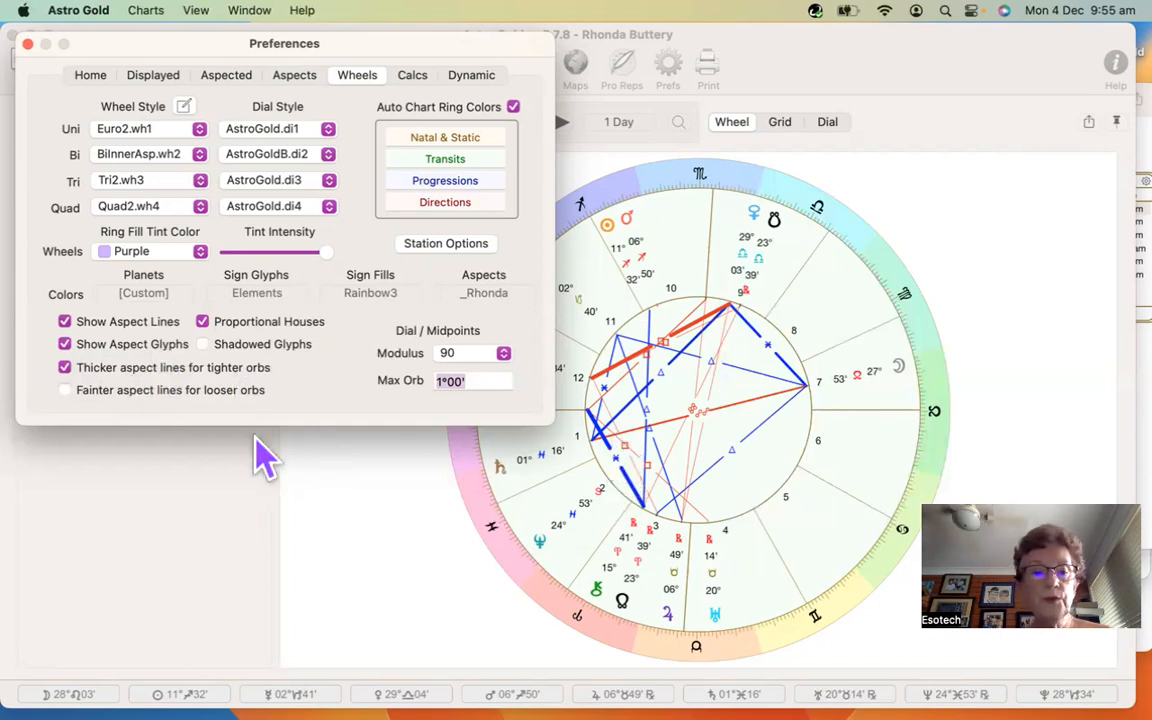
- Try out fainter aspect lines for looser orbs and shadowed glyphs on the wheel, switching each option off again
{"action": "left_click", "coordinate": [65, 391]}
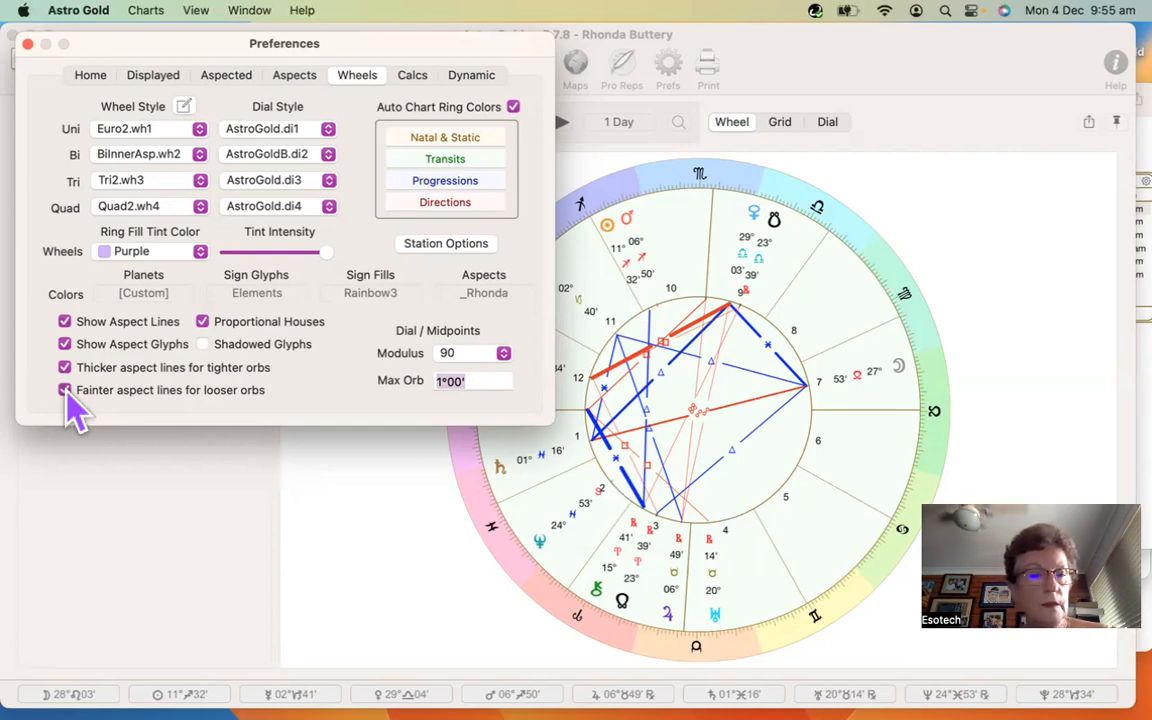
{"action": "left_click", "coordinate": [65, 391]}
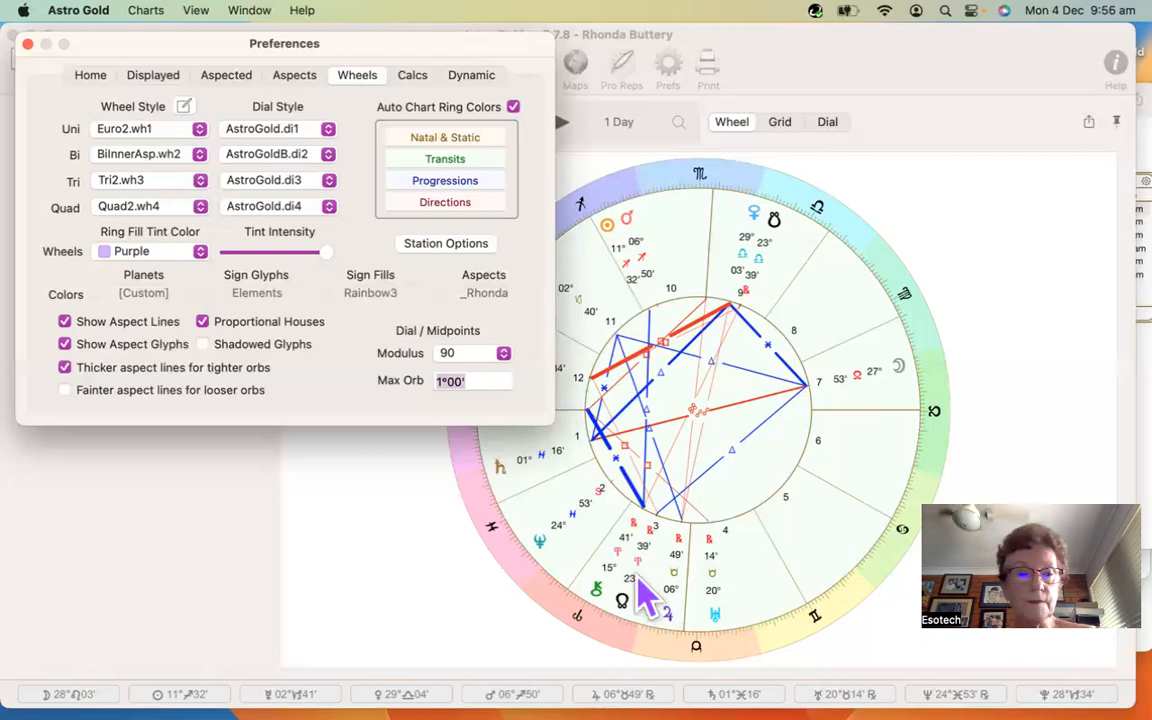
{"action": "left_click", "coordinate": [204, 346]}
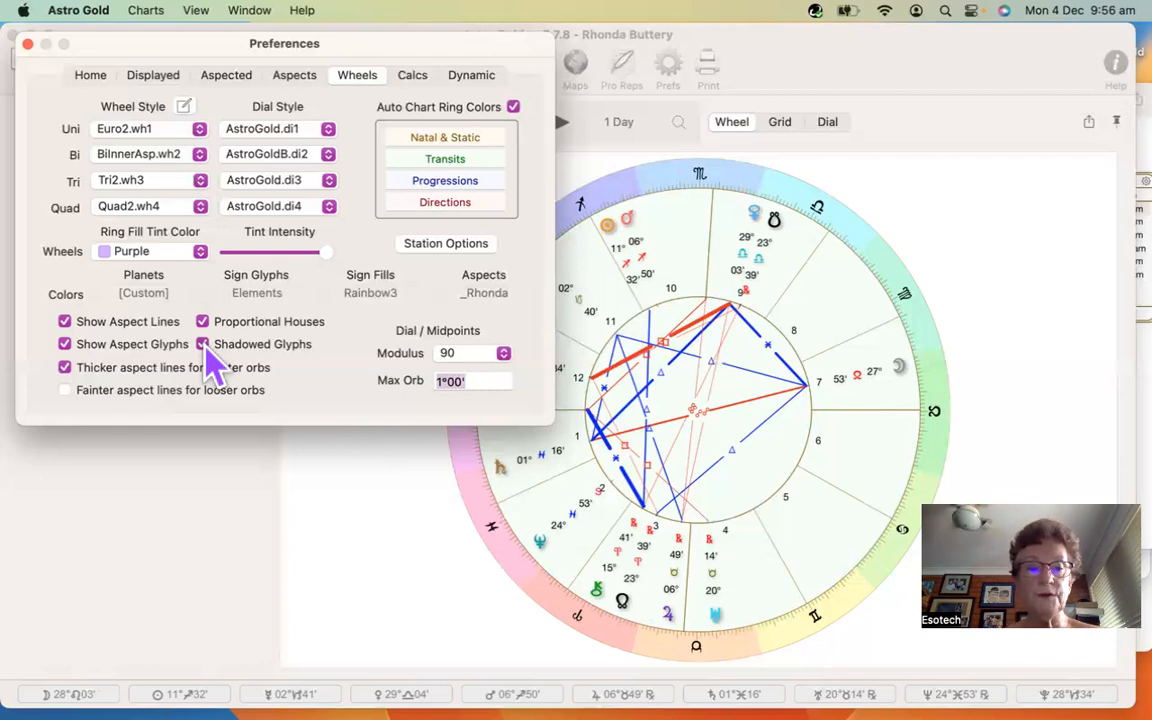
{"action": "left_click", "coordinate": [204, 346]}
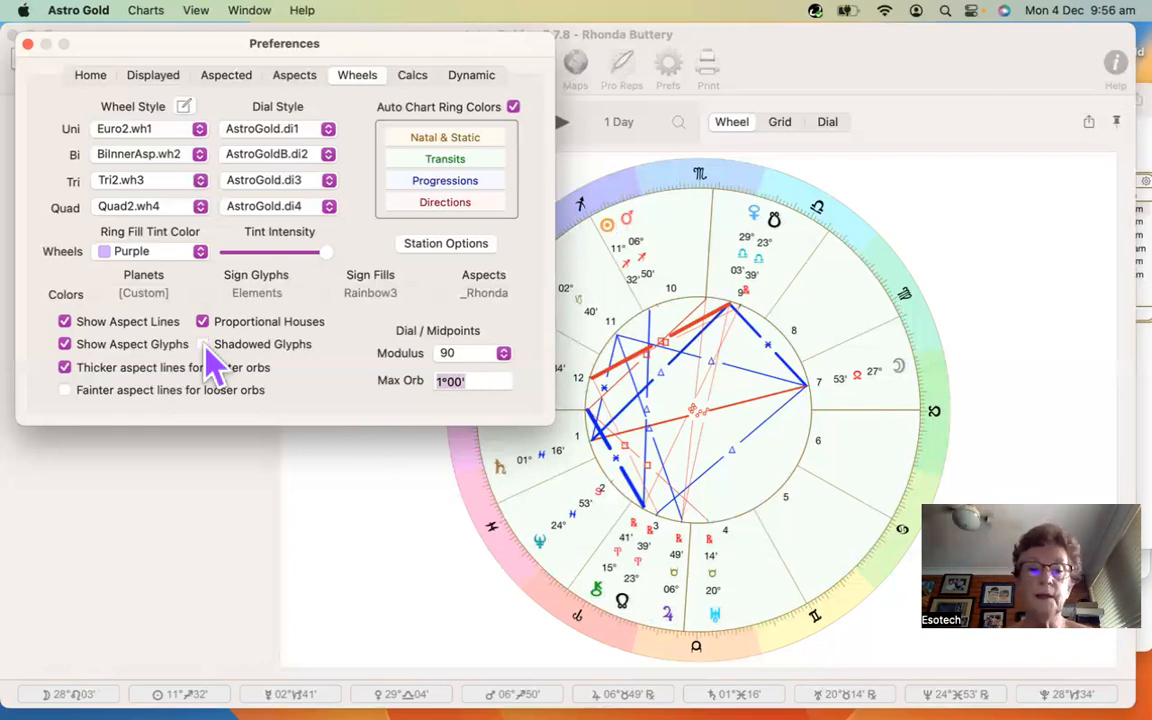
- Review the dial modulus options, the progressed day rate choices and the Dynamic job list, and close the preferences
{"action": "left_click", "coordinate": [506, 360]}
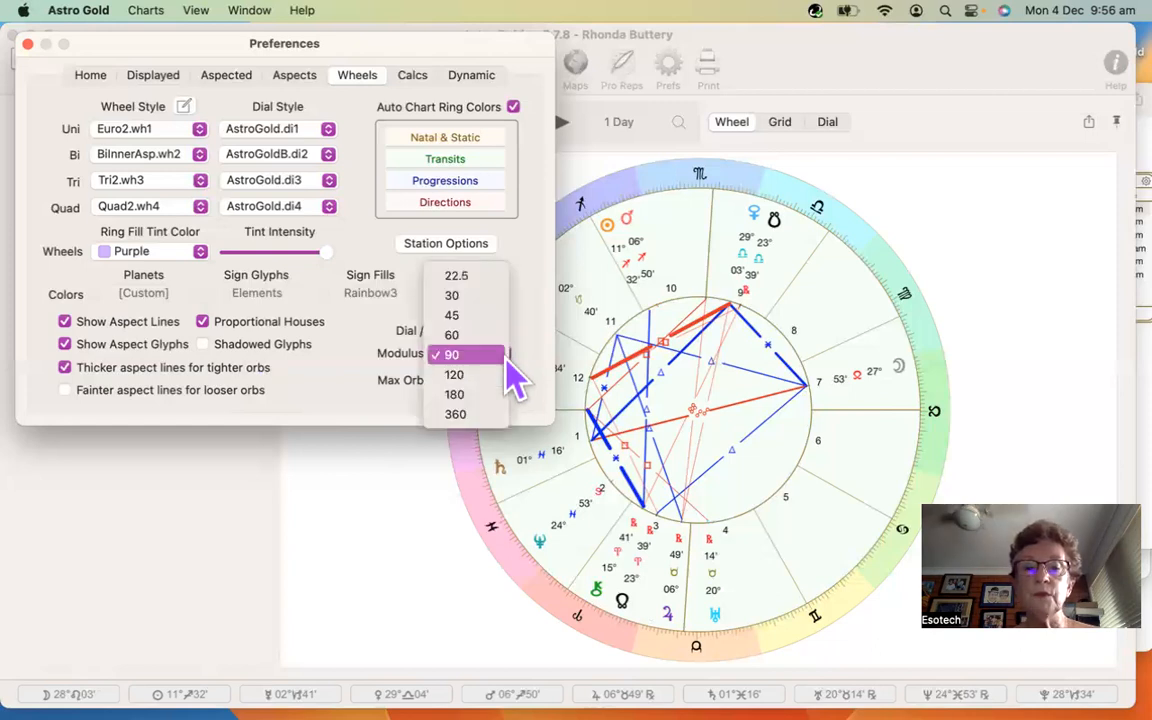
{"action": "left_click", "coordinate": [527, 360]}
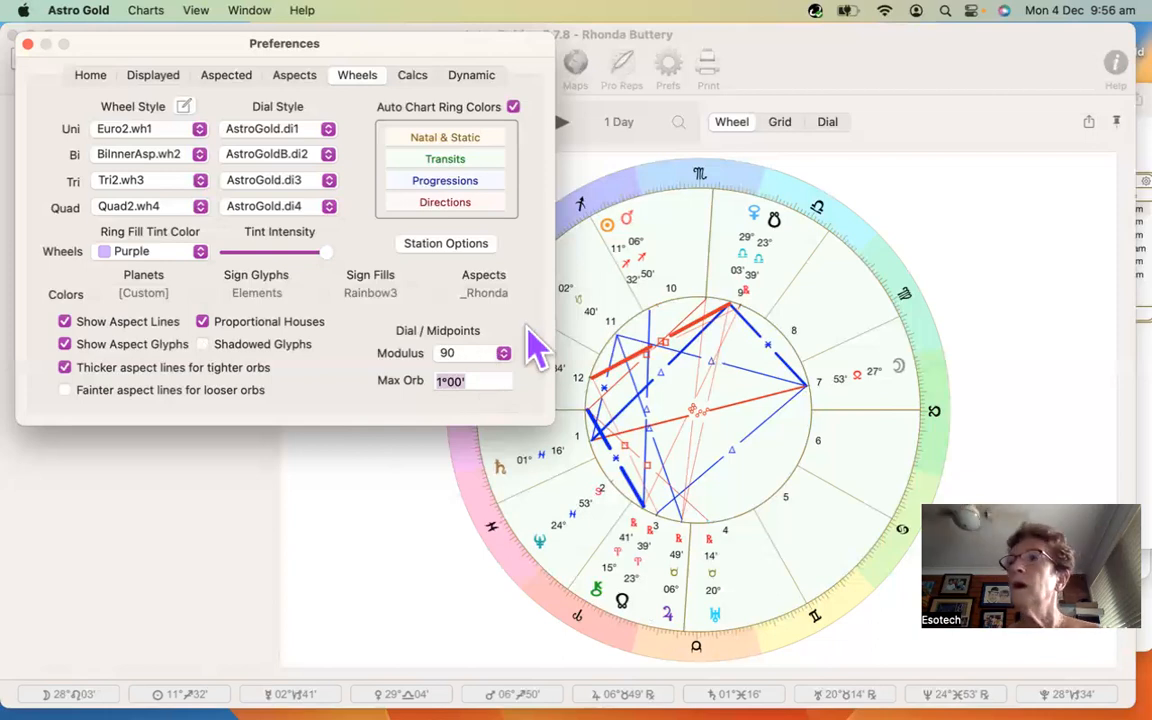
{"action": "left_click", "coordinate": [413, 78]}
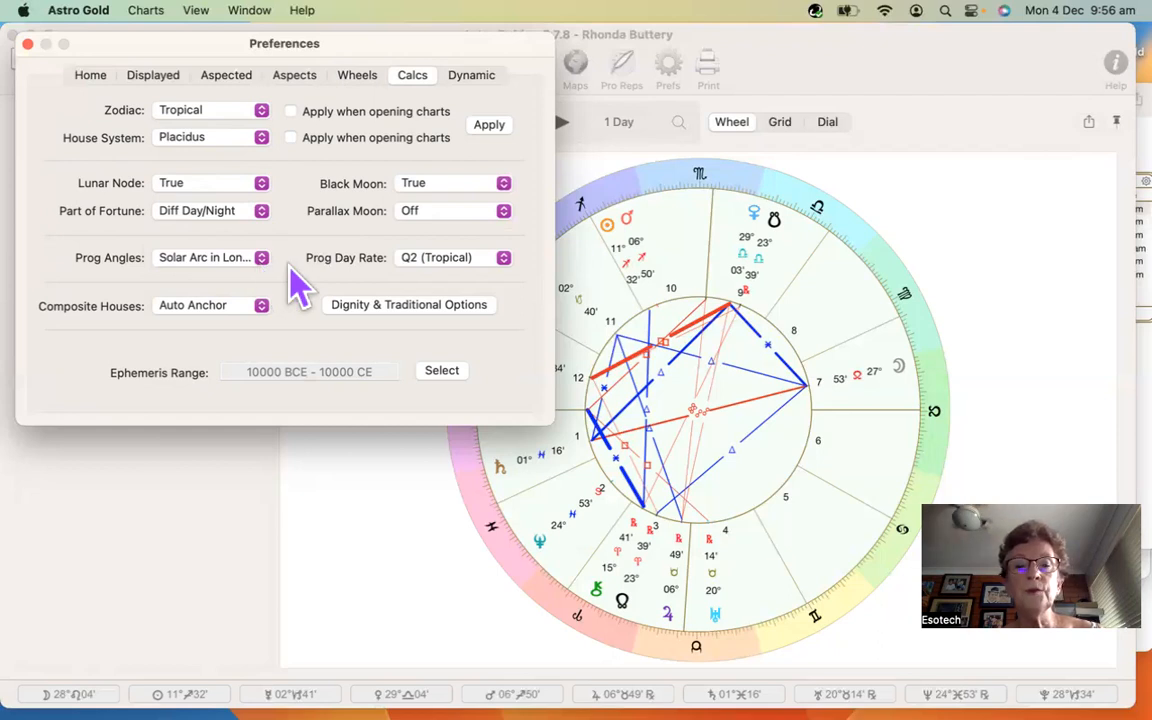
{"action": "left_click", "coordinate": [503, 258]}
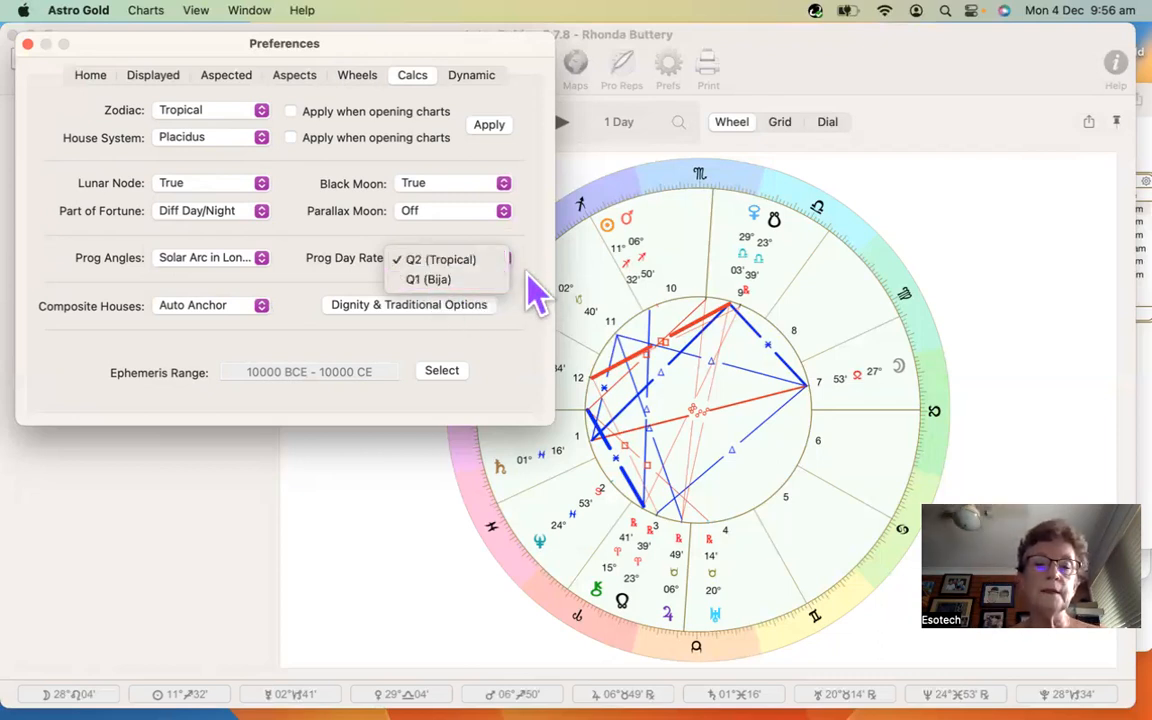
{"action": "left_click", "coordinate": [533, 274]}
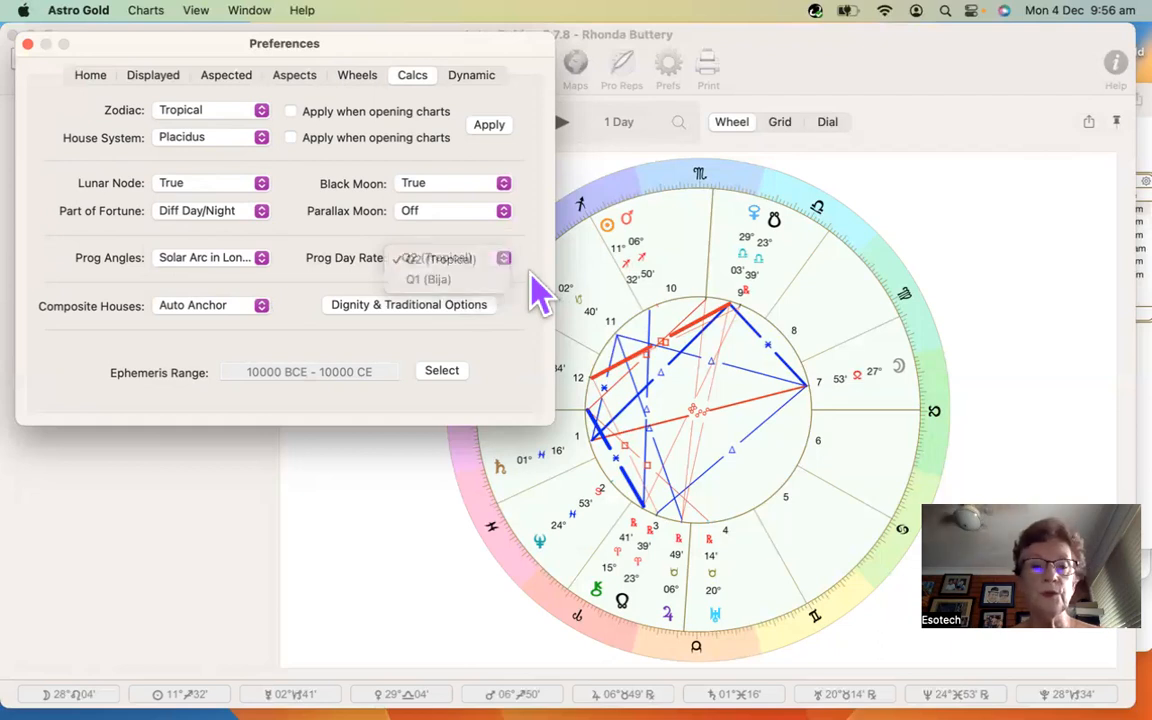
{"action": "left_click", "coordinate": [474, 80]}
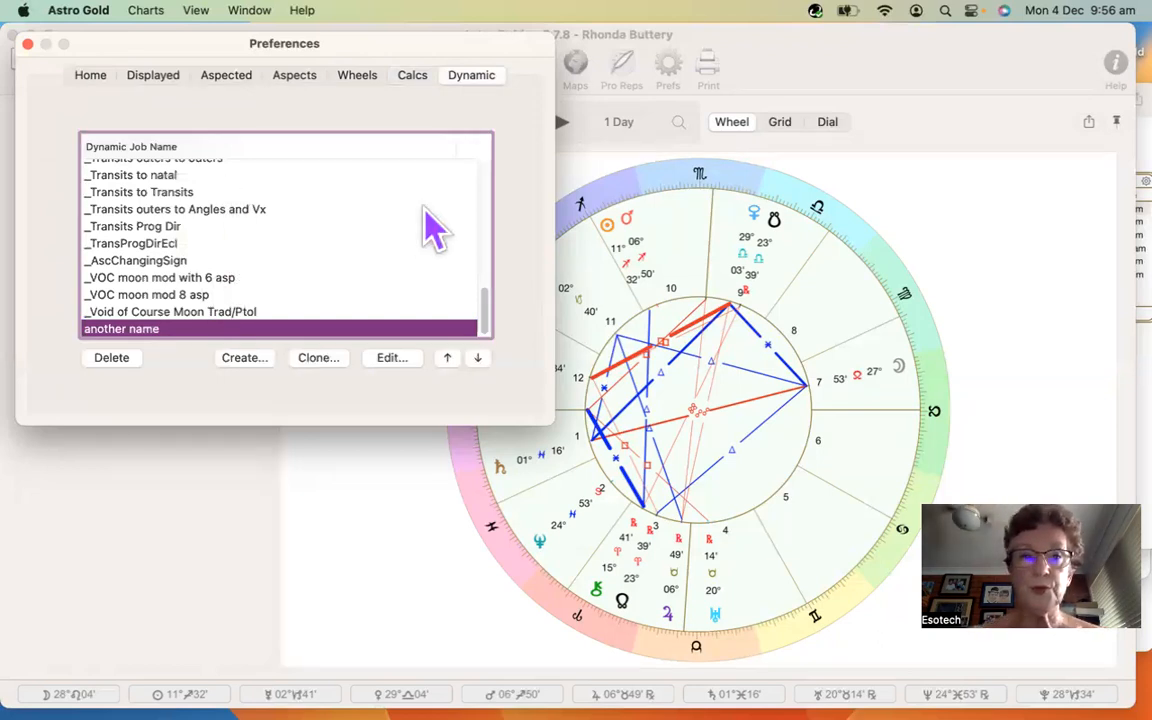
{"action": "left_click", "coordinate": [28, 45]}
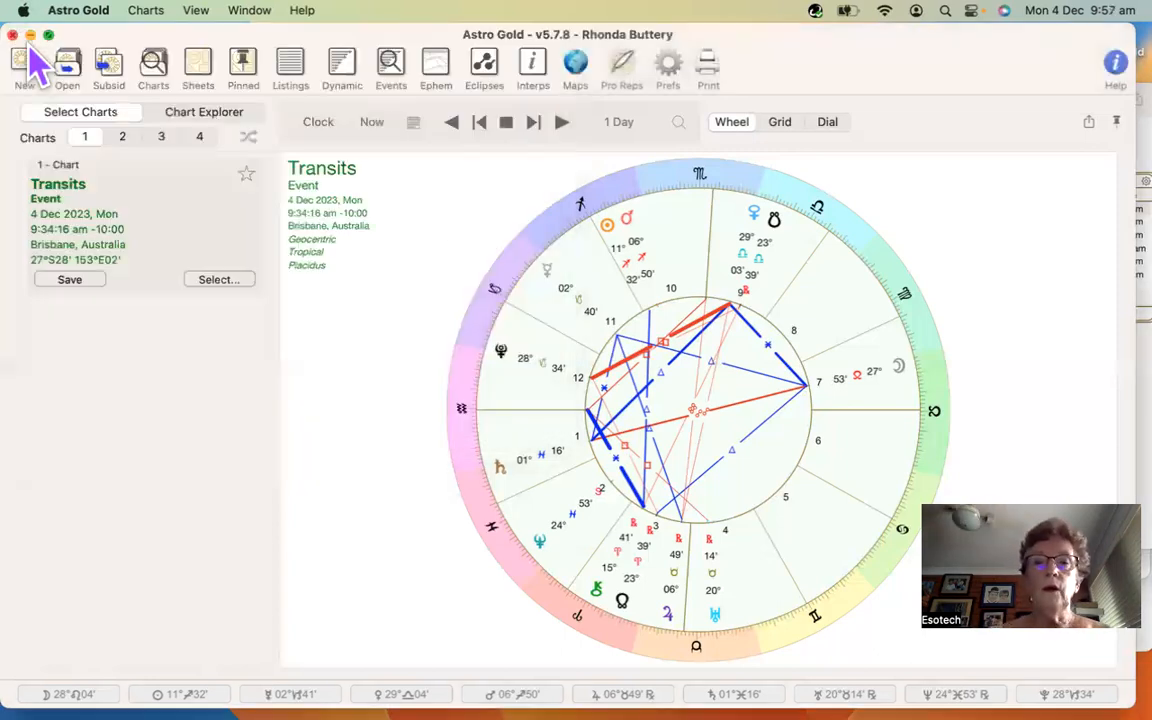
- Open the Graphic Ephemeris, run it for the "another name" transits job and move its window off the chart's center
{"action": "left_click", "coordinate": [438, 68]}
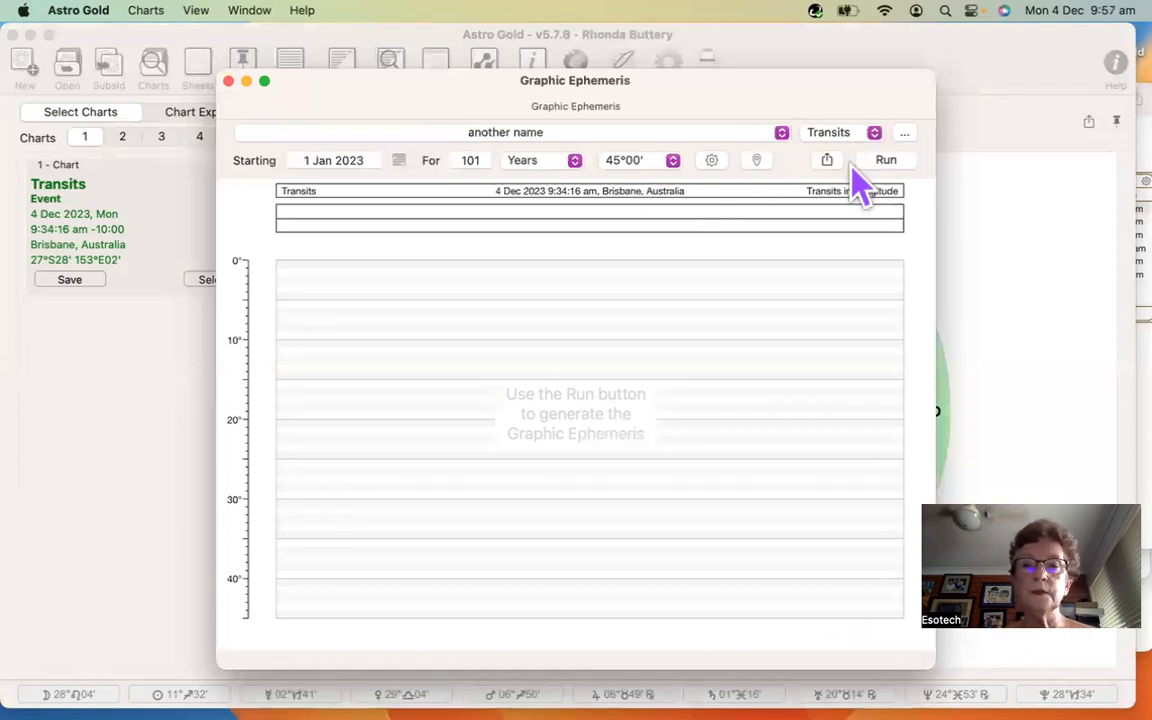
{"action": "left_click", "coordinate": [887, 162]}
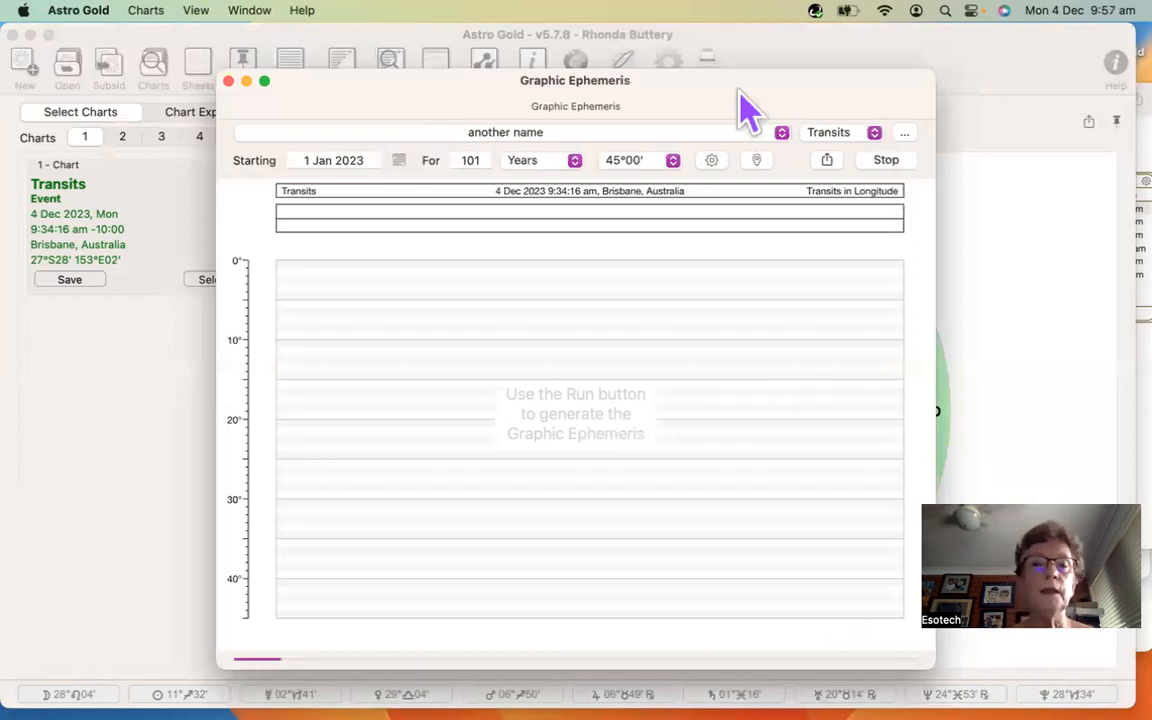
{"action": "left_click_drag", "start_coordinate": [738, 89], "coordinate": [578, 46]}
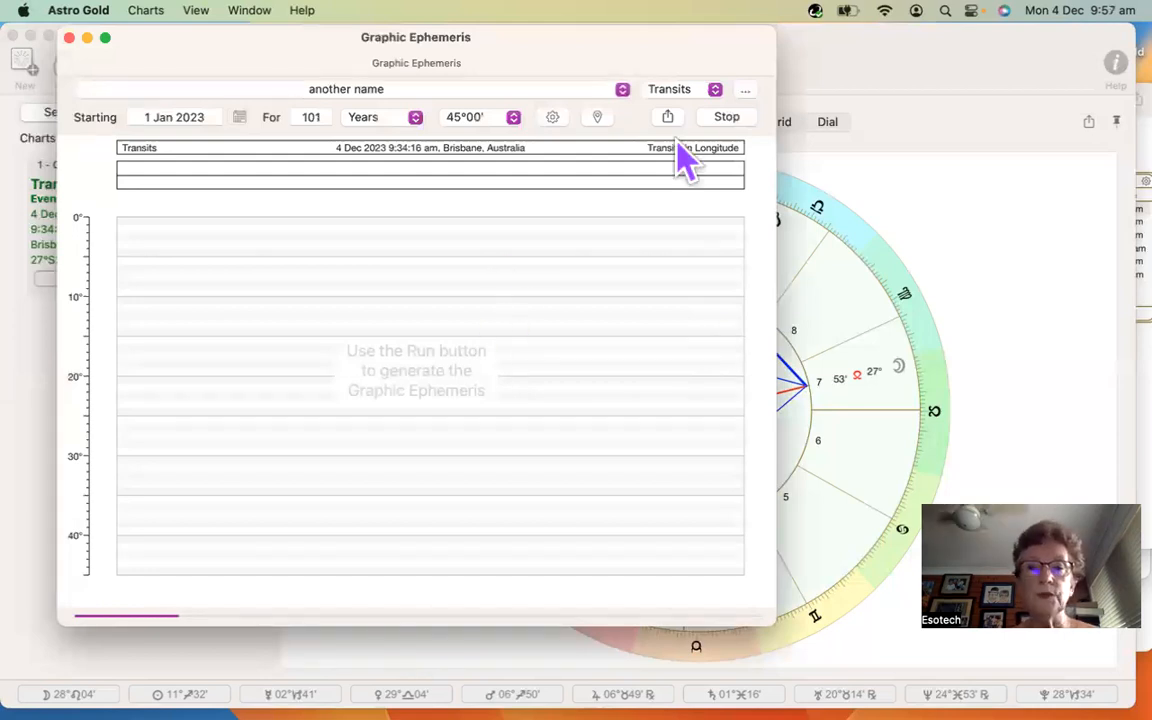
- Generate the graphic ephemeris for the Transits of Inner Planets job, keeping radix positions, radix aspects and lunations shown
{"action": "left_click", "coordinate": [622, 92]}
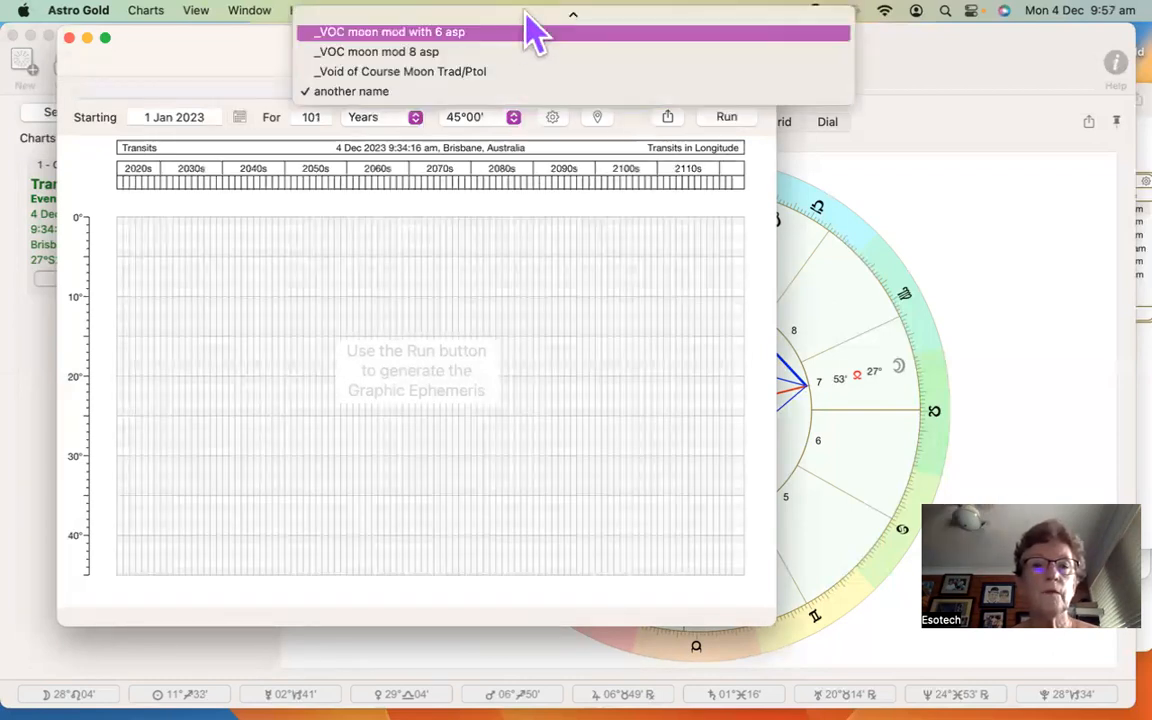
{"action": "mouse_move", "coordinate": [527, 16]}
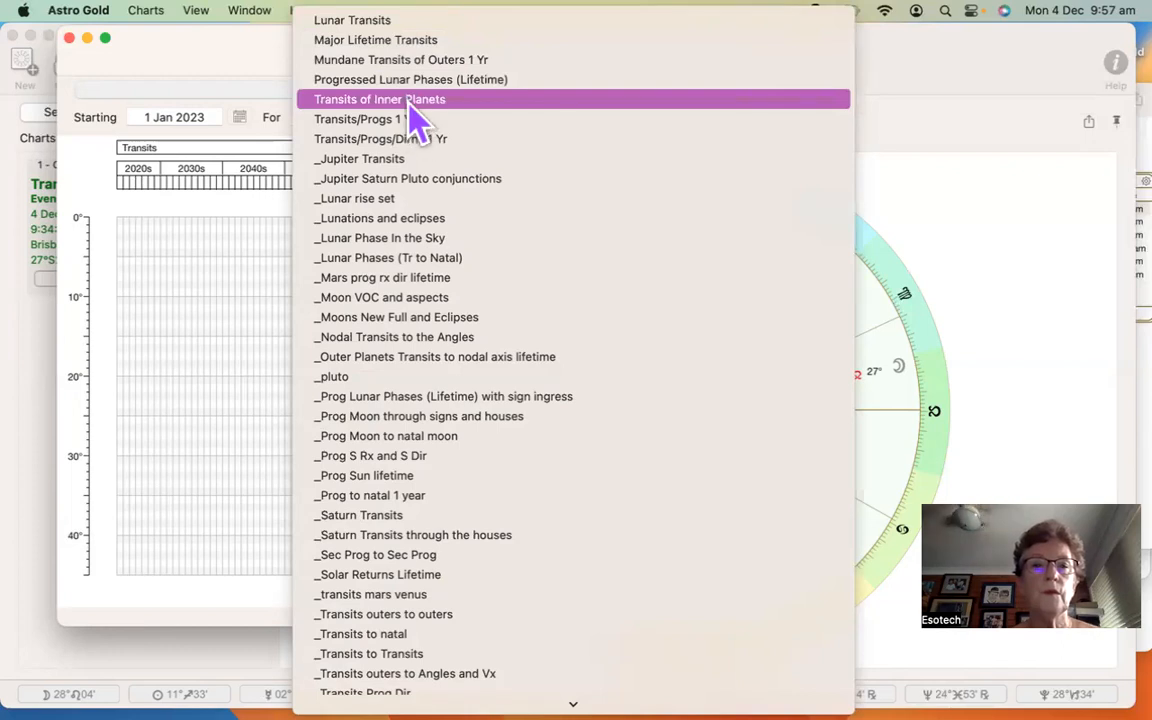
{"action": "left_click", "coordinate": [410, 101]}
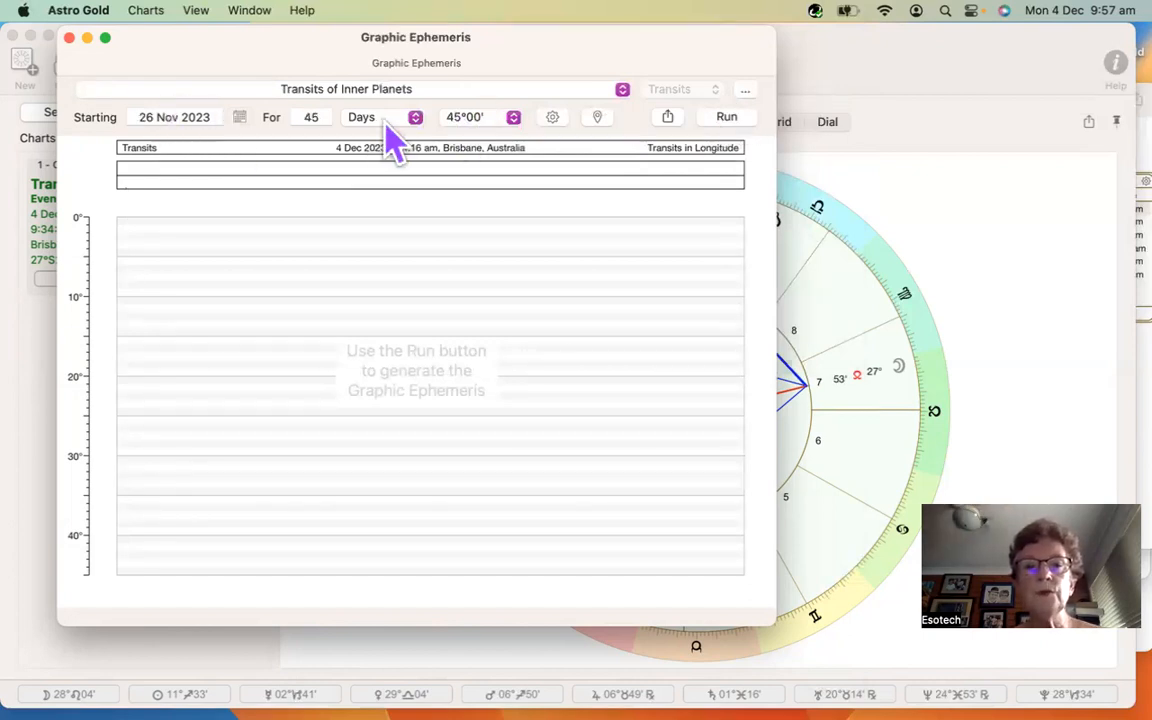
{"action": "left_click", "coordinate": [552, 120]}
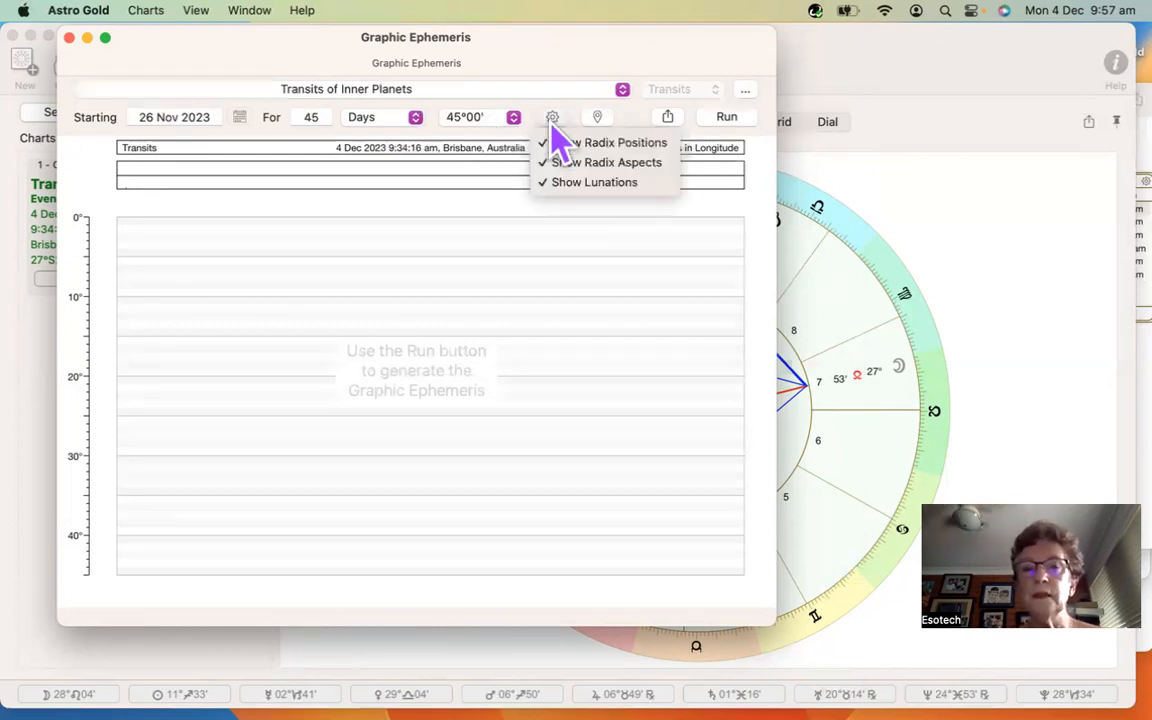
{"action": "left_click", "coordinate": [625, 110]}
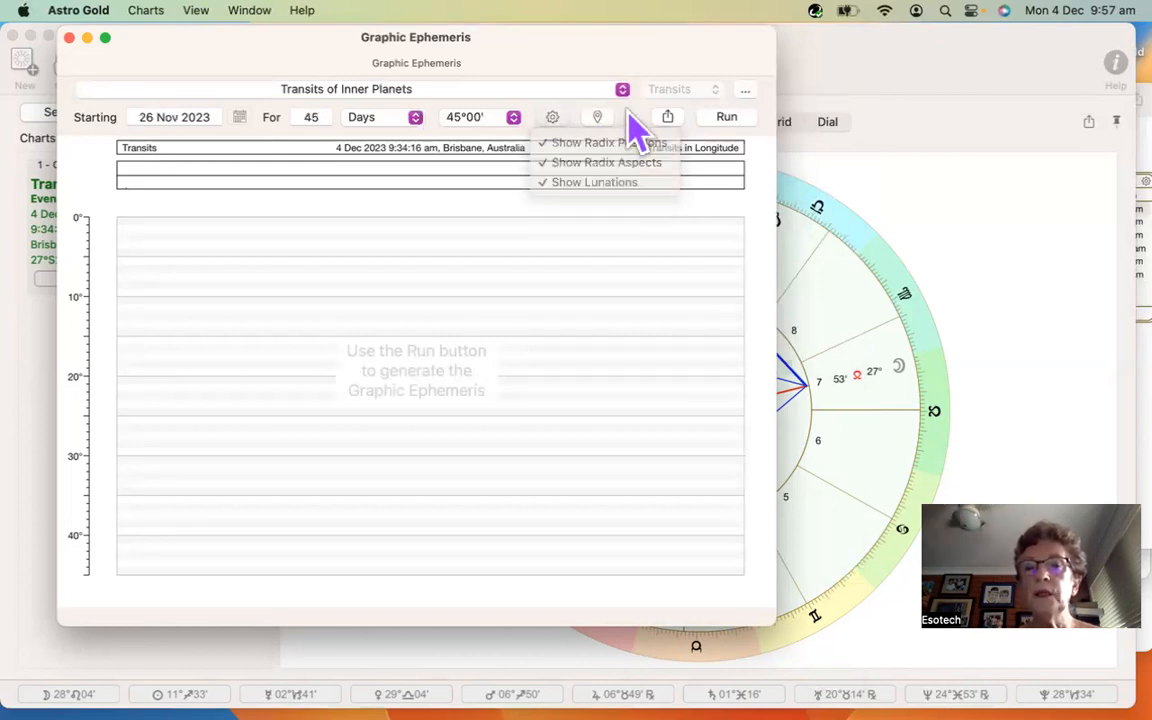
{"action": "left_click", "coordinate": [728, 120]}
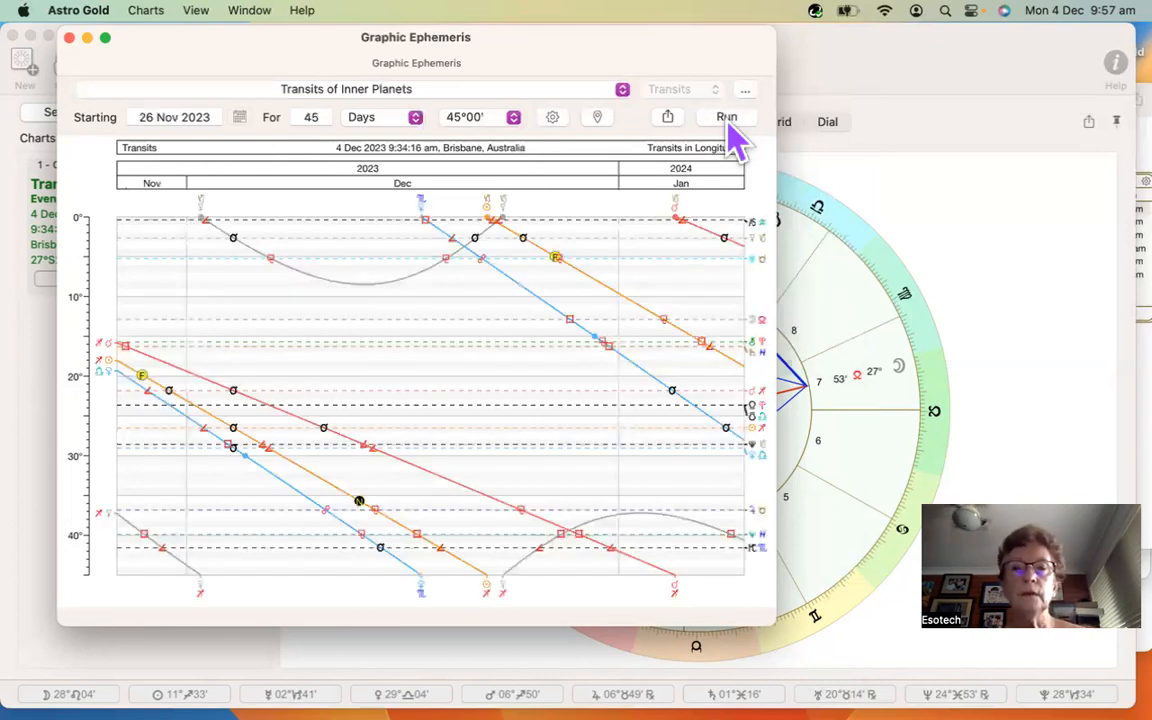
- Widen the Graphic Ephemeris window and rerun the Transits of Inner Planets job with a start date of 26 Nov 2024
{"action": "left_click_drag", "start_coordinate": [921, 99], "coordinate": [1093, 105]}
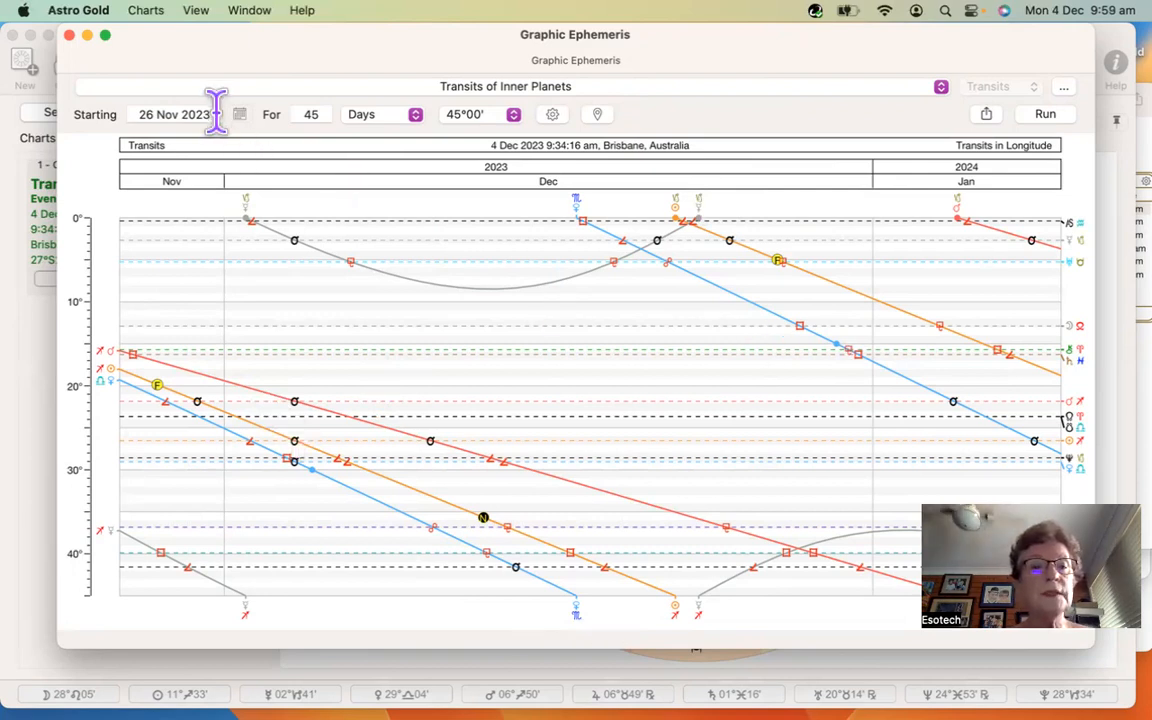
{"action": "key", "text": "BackSpace"}
{"action": "type", "text": "4"}
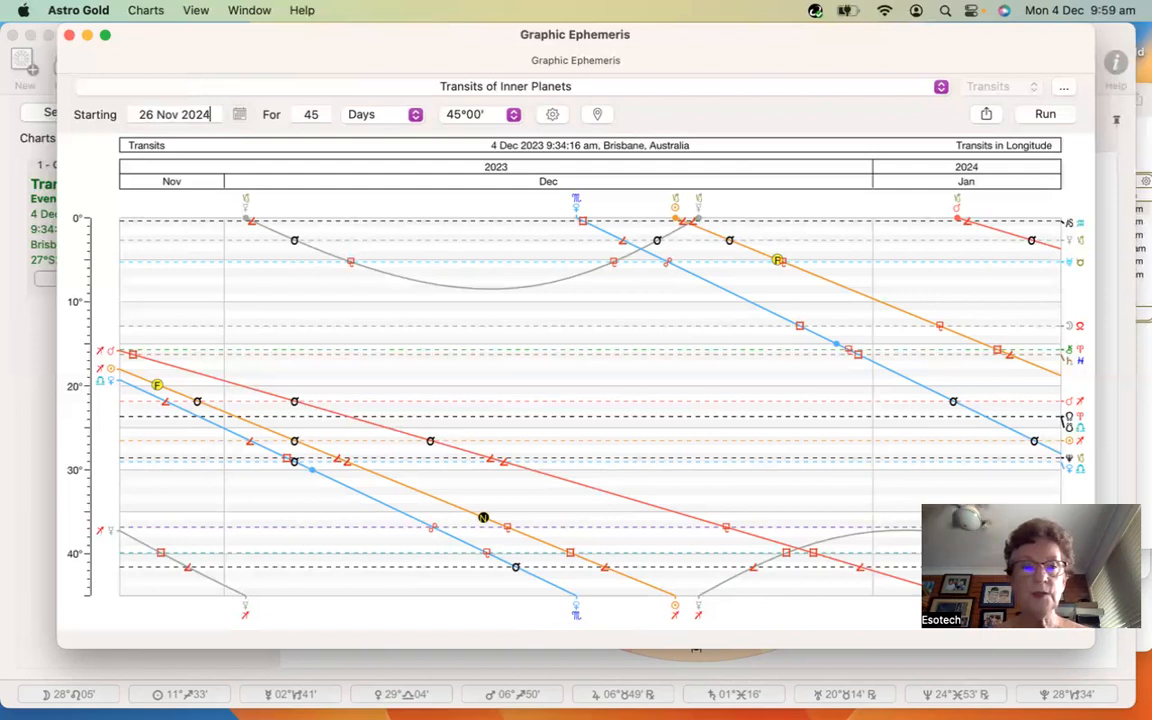
{"action": "left_click", "coordinate": [1043, 118]}
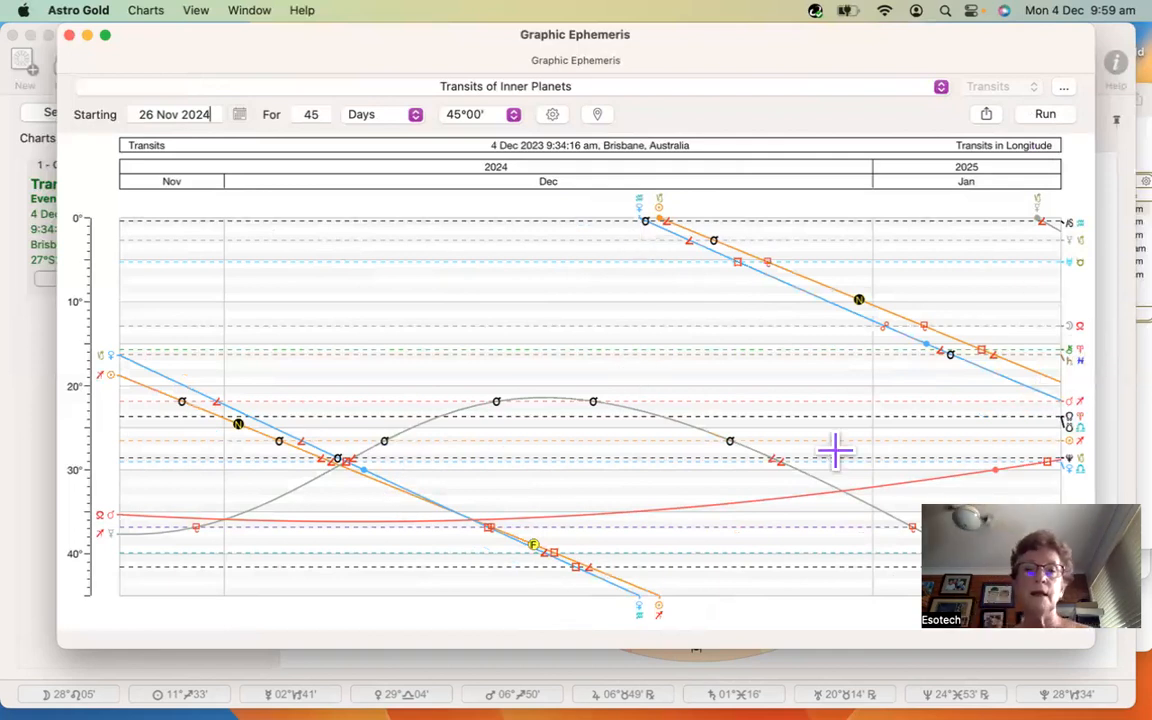
{"action": "left_click", "coordinate": [69, 36]}
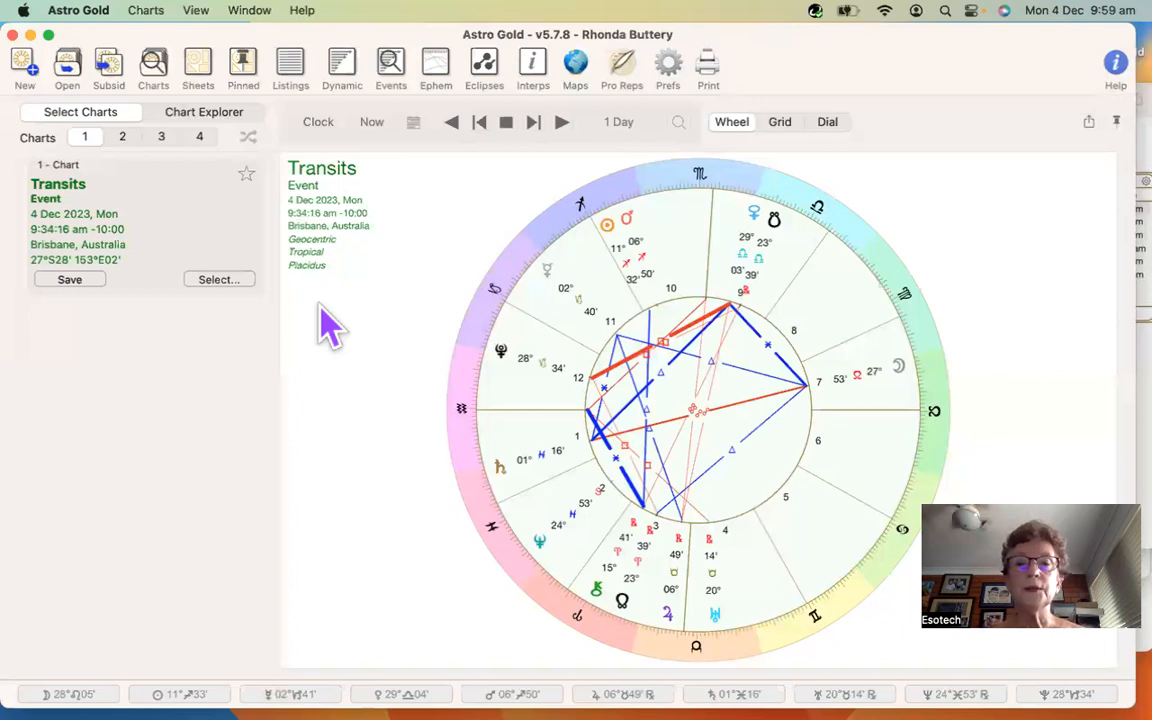
- Open the astro locality map for the Transits chart and review its line options and relocation settings
{"action": "left_click", "coordinate": [575, 68]}
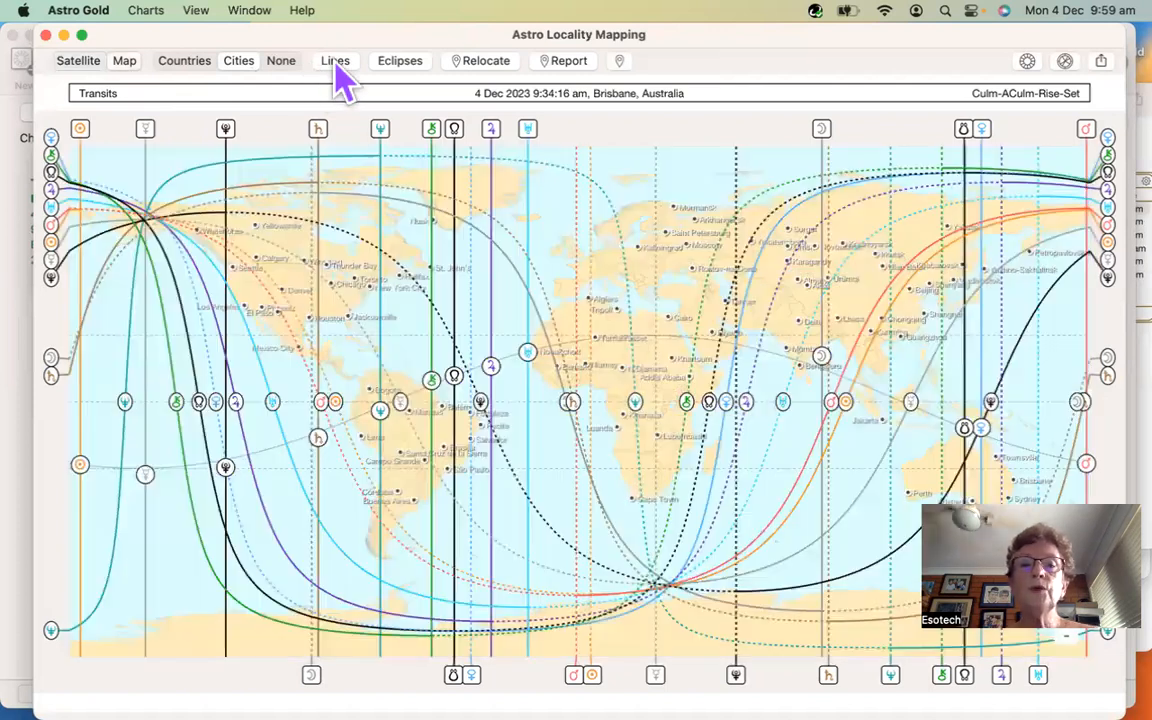
{"action": "left_click", "coordinate": [336, 62]}
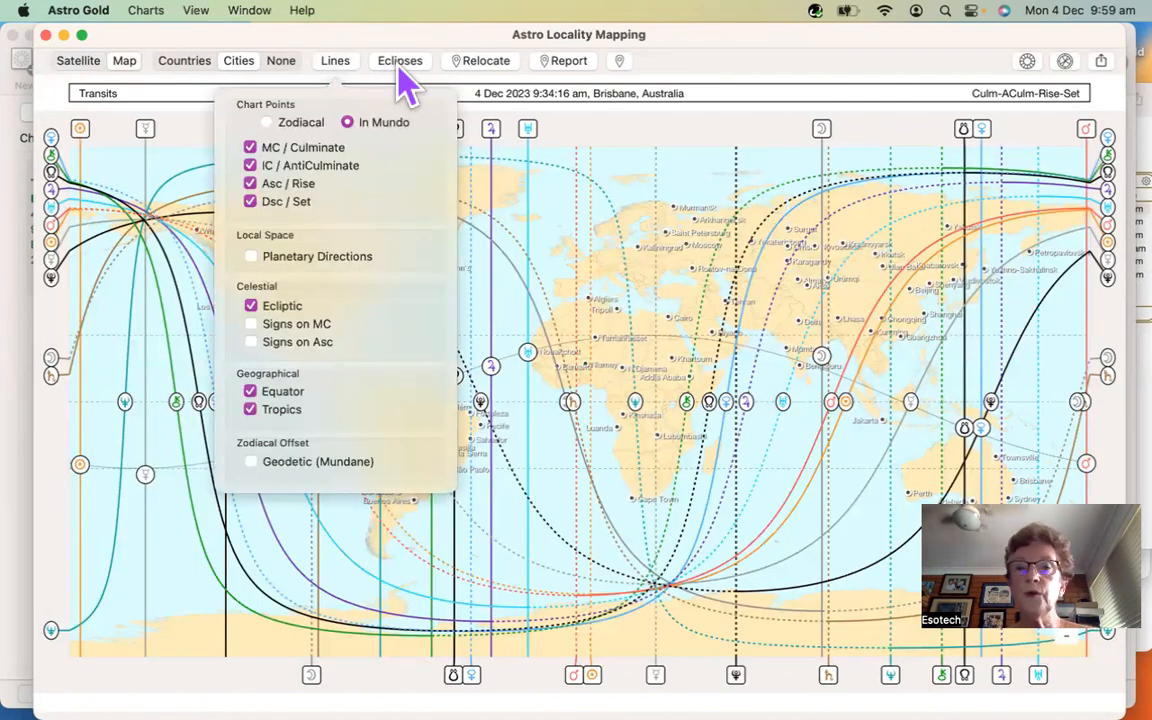
{"action": "left_click", "coordinate": [512, 61]}
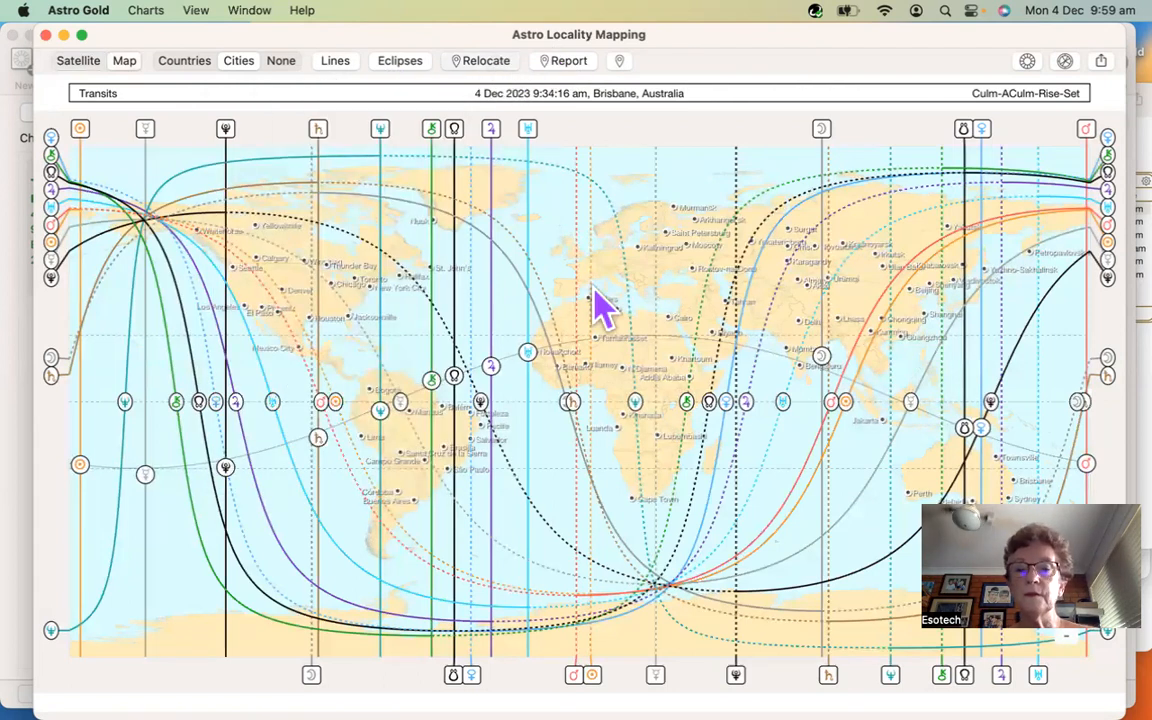
{"action": "left_click", "coordinate": [480, 60]}
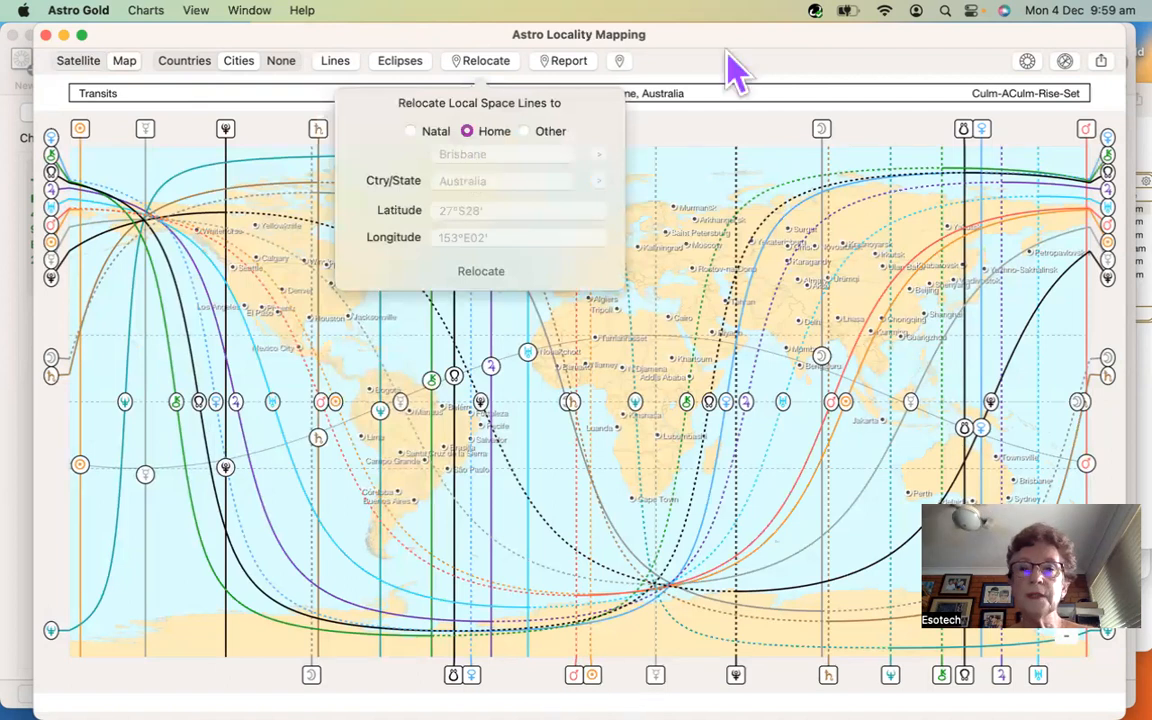
{"action": "left_click", "coordinate": [619, 60]}
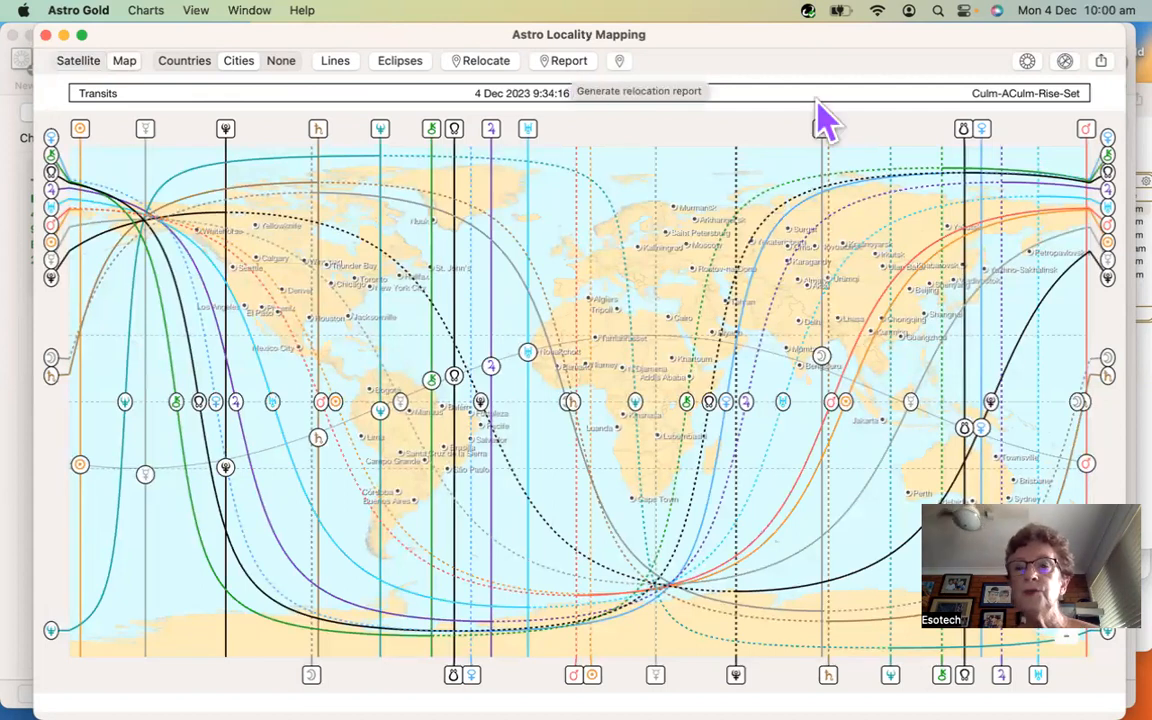
- Show the chart wheel and local space wheel over the map, keeping only the local space wheel, placed over South America
{"action": "left_click", "coordinate": [1027, 62]}
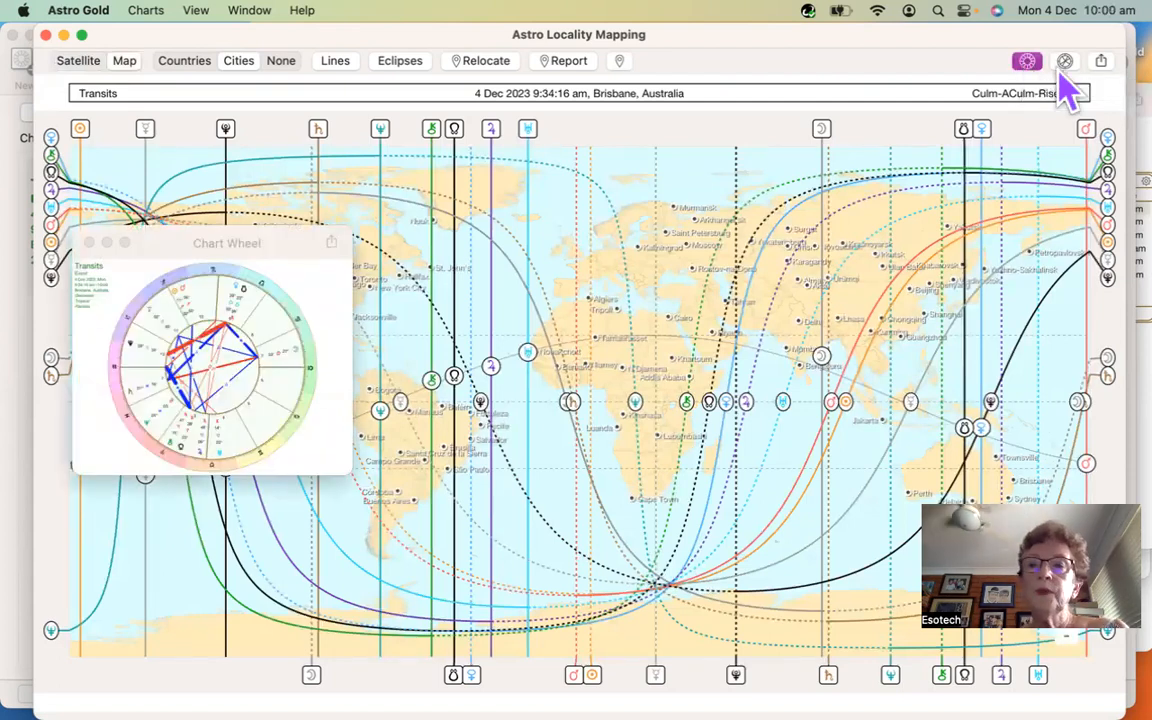
{"action": "left_click", "coordinate": [1066, 63]}
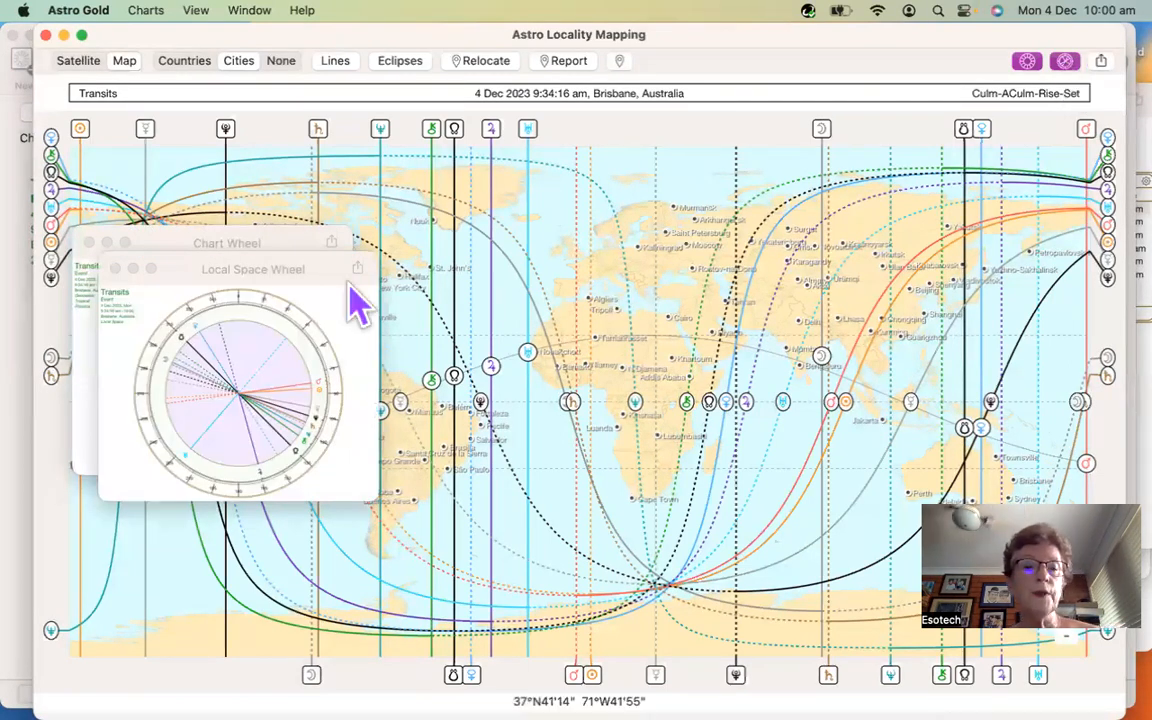
{"action": "left_click_drag", "start_coordinate": [320, 268], "coordinate": [656, 298]}
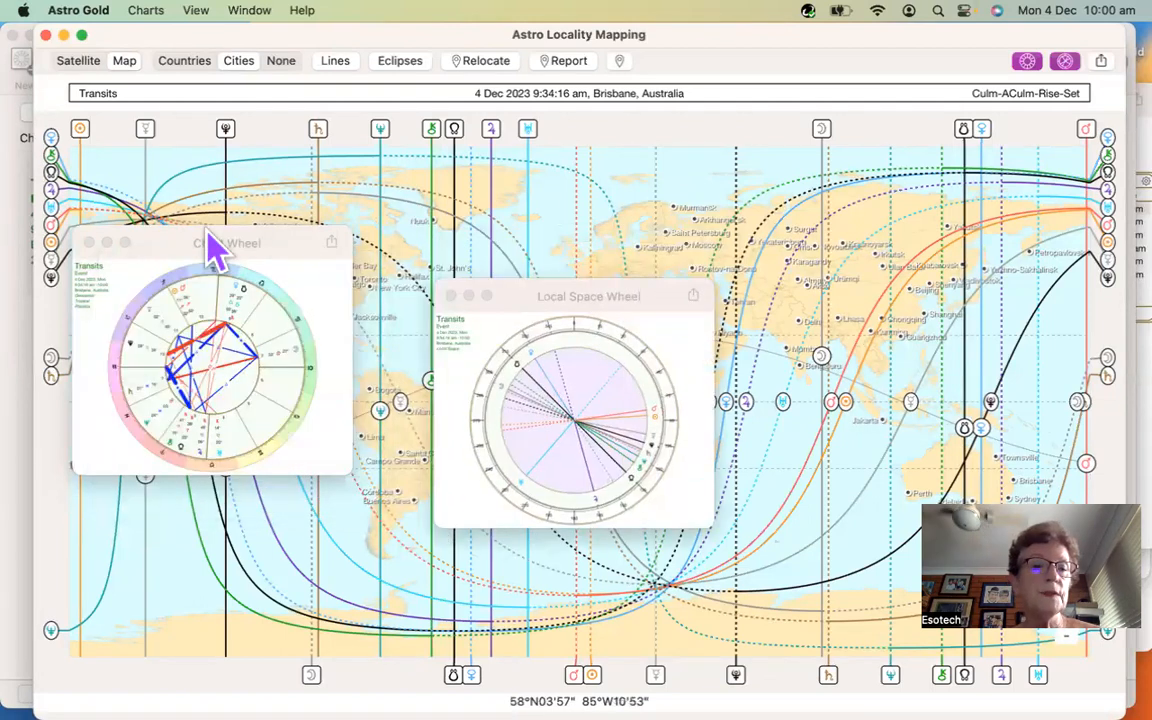
{"action": "left_click", "coordinate": [88, 242]}
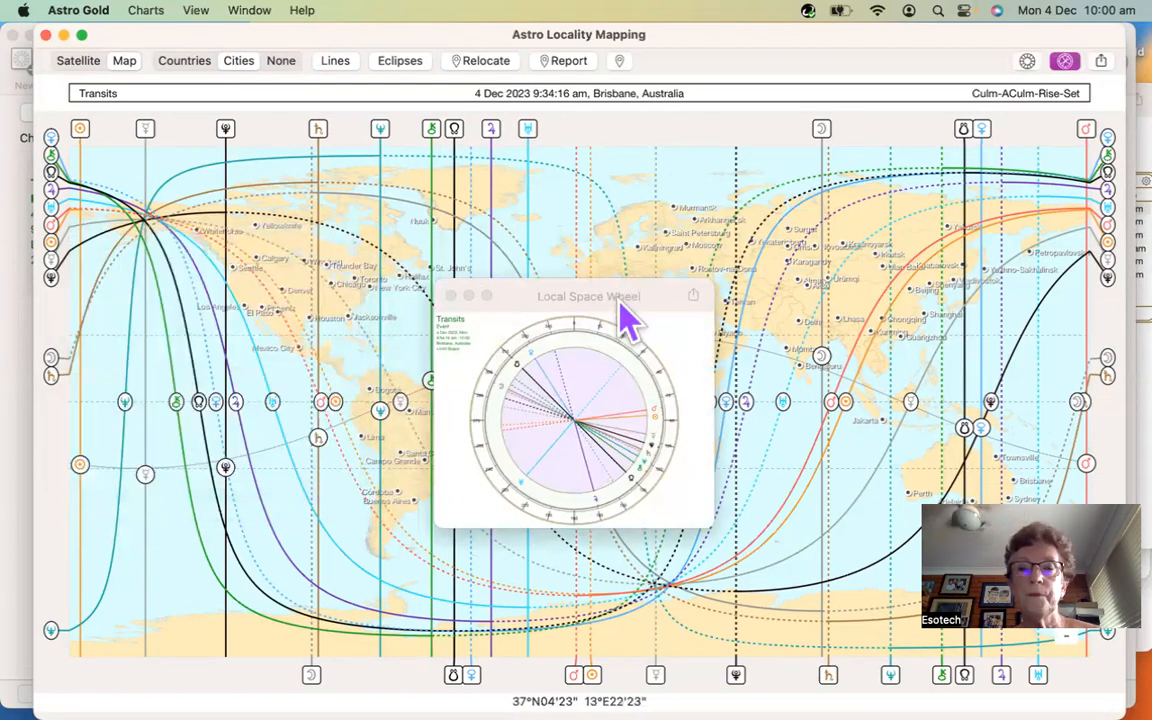
{"action": "left_click_drag", "start_coordinate": [622, 318], "coordinate": [307, 362]}
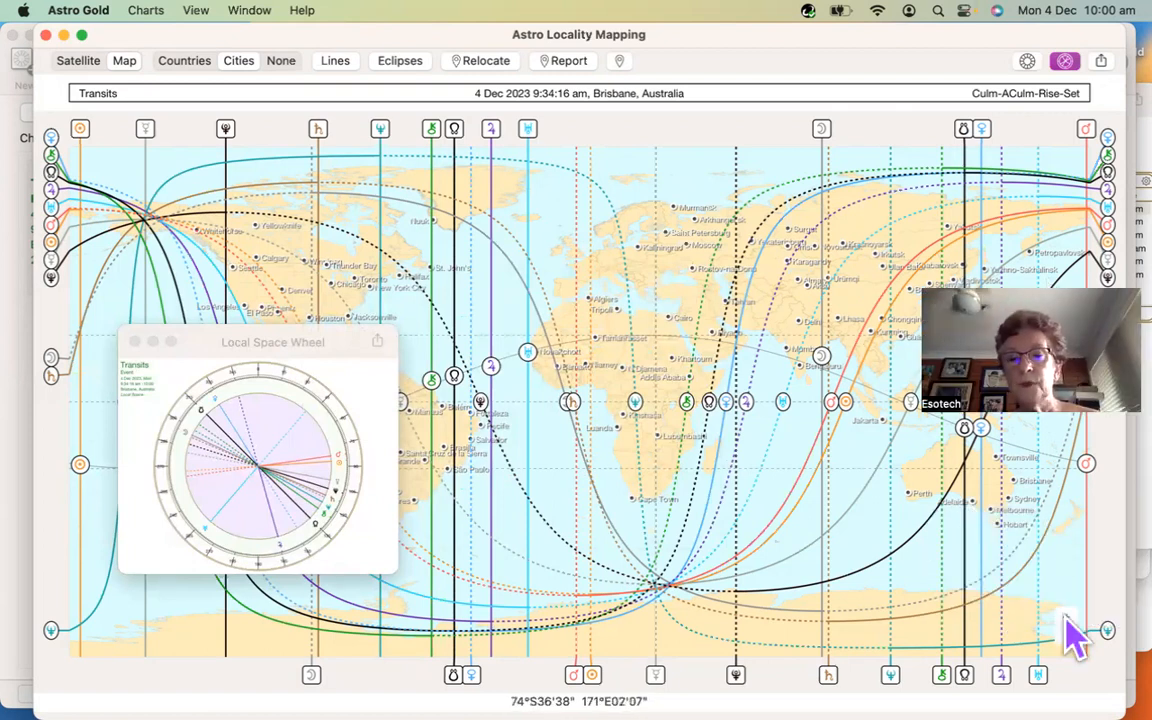
- Zoom the locality map in on Africa and examine the planetary lines down to the continent's southern coast
{"action": "left_click", "coordinate": [1066, 617]}
{"action": "left_click", "coordinate": [1066, 618]}
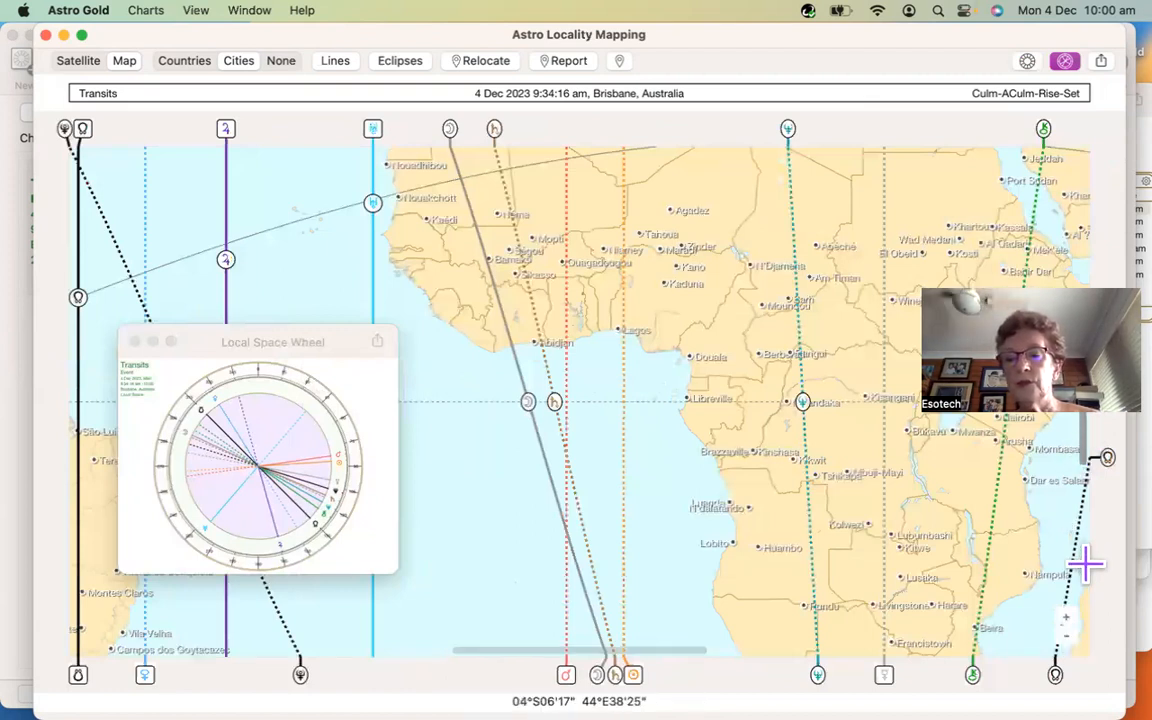
{"action": "scroll", "coordinate": [1085, 563], "scroll_direction": "down", "scroll_amount": 5}
{"action": "scroll", "coordinate": [1085, 563], "scroll_direction": "down", "scroll_amount": 5}
{"action": "scroll", "coordinate": [1080, 442], "scroll_direction": "up", "scroll_amount": 6}
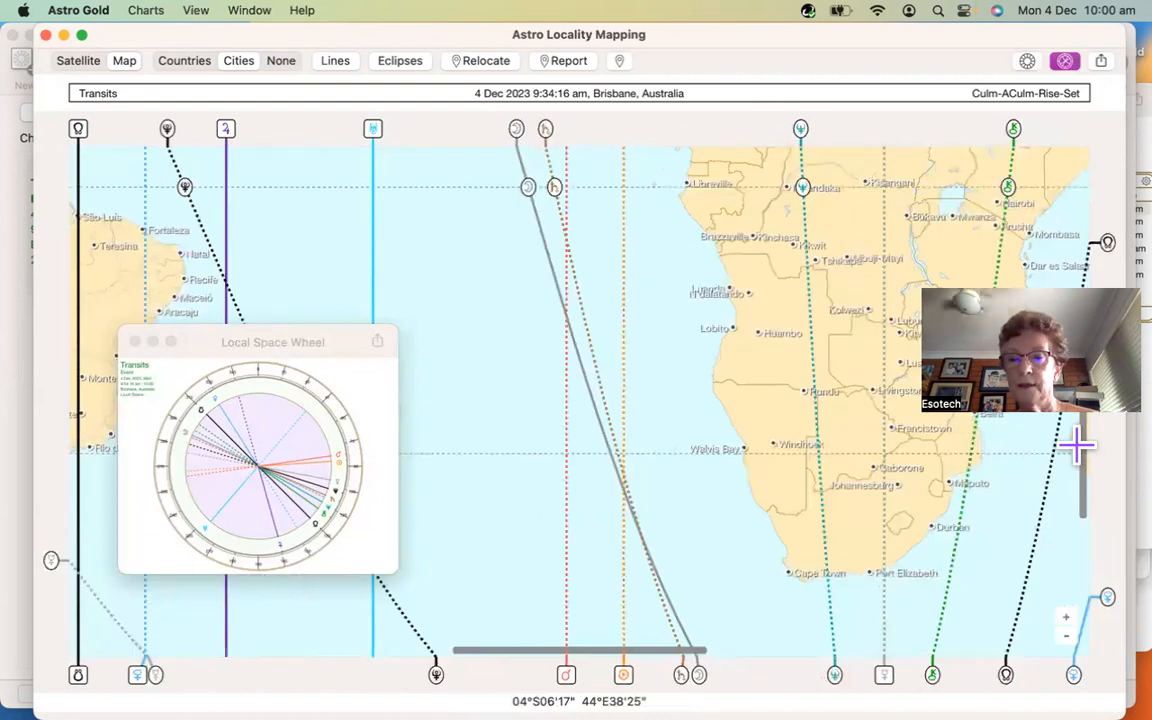
{"action": "scroll", "coordinate": [1080, 442], "scroll_direction": "up", "scroll_amount": 5}
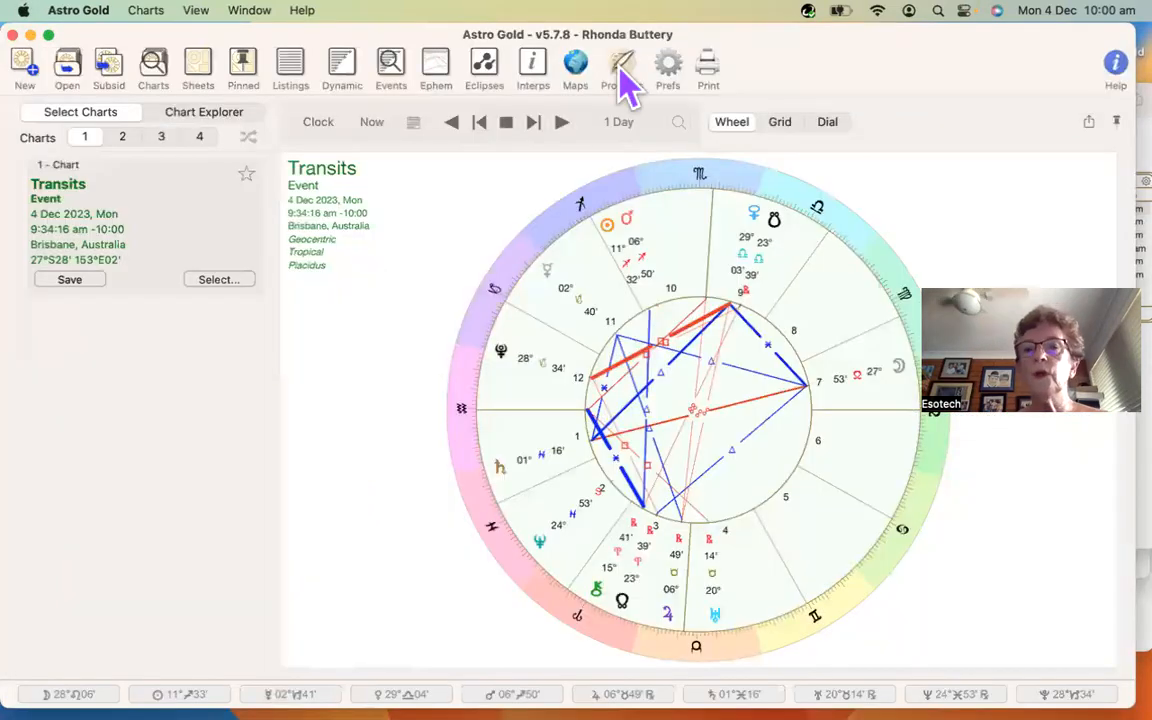
- Open the Professional Reports and look through the available report types, including Birth Chart, Child, Adolescent Astrology and Relationship
{"action": "left_click", "coordinate": [620, 72]}
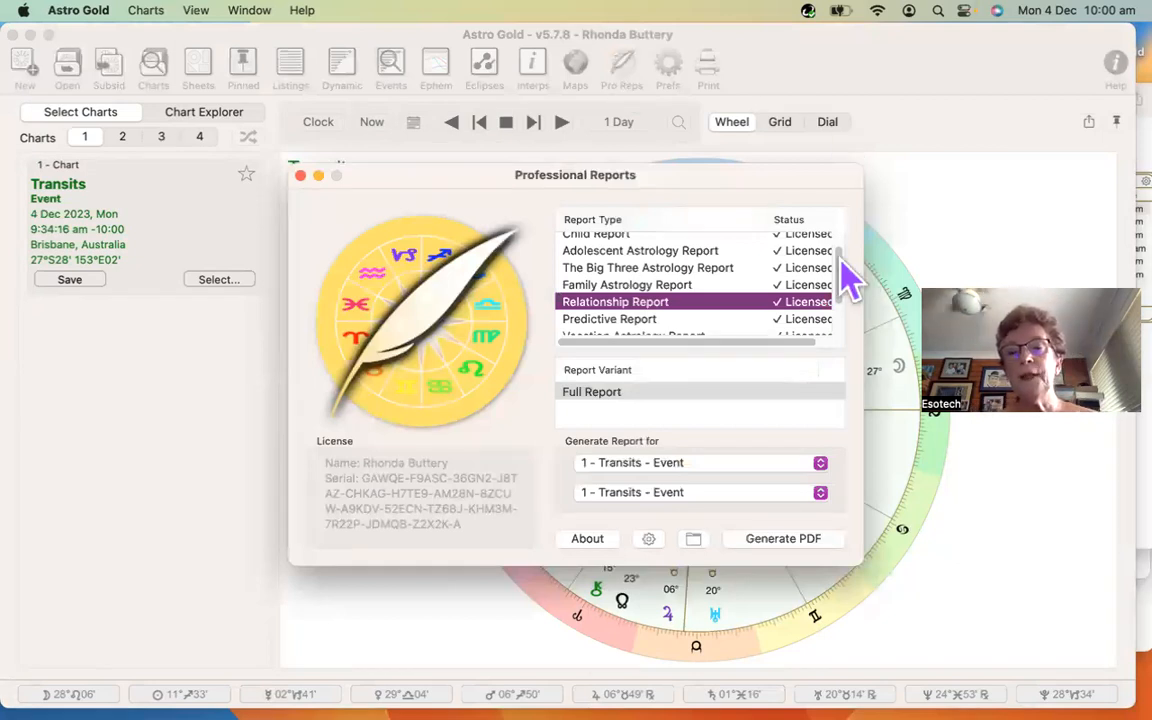
{"action": "scroll", "coordinate": [846, 250], "scroll_direction": "up", "scroll_amount": 2}
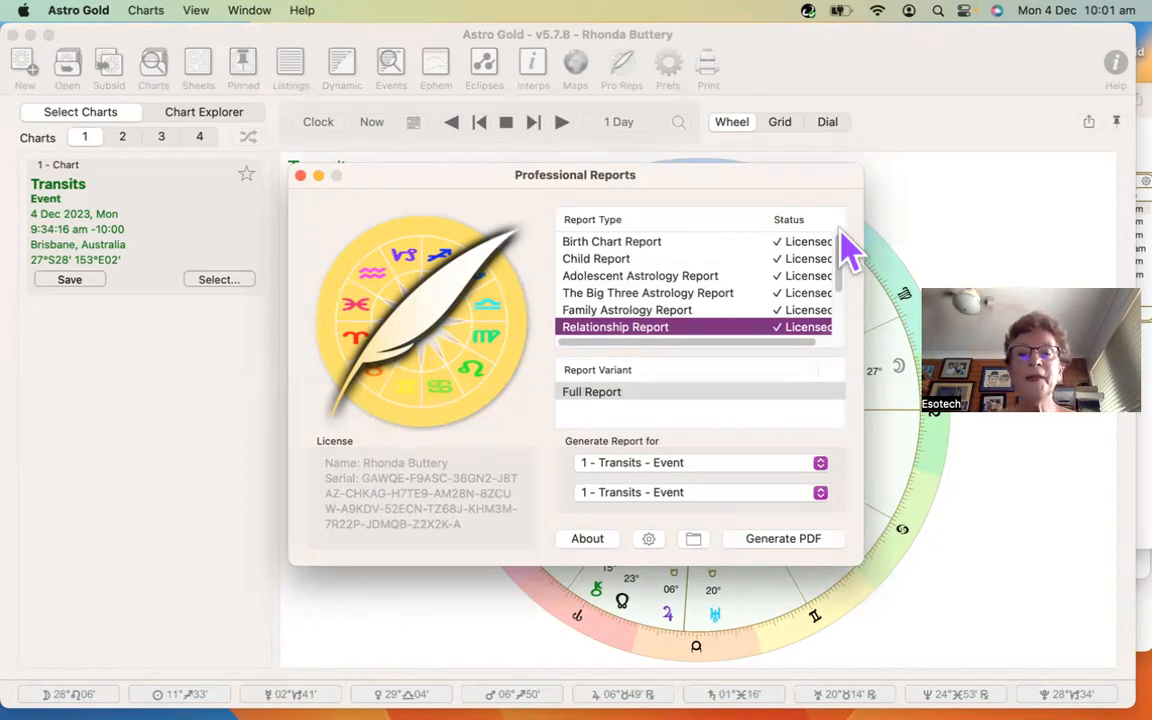
{"action": "left_click", "coordinate": [648, 250]}
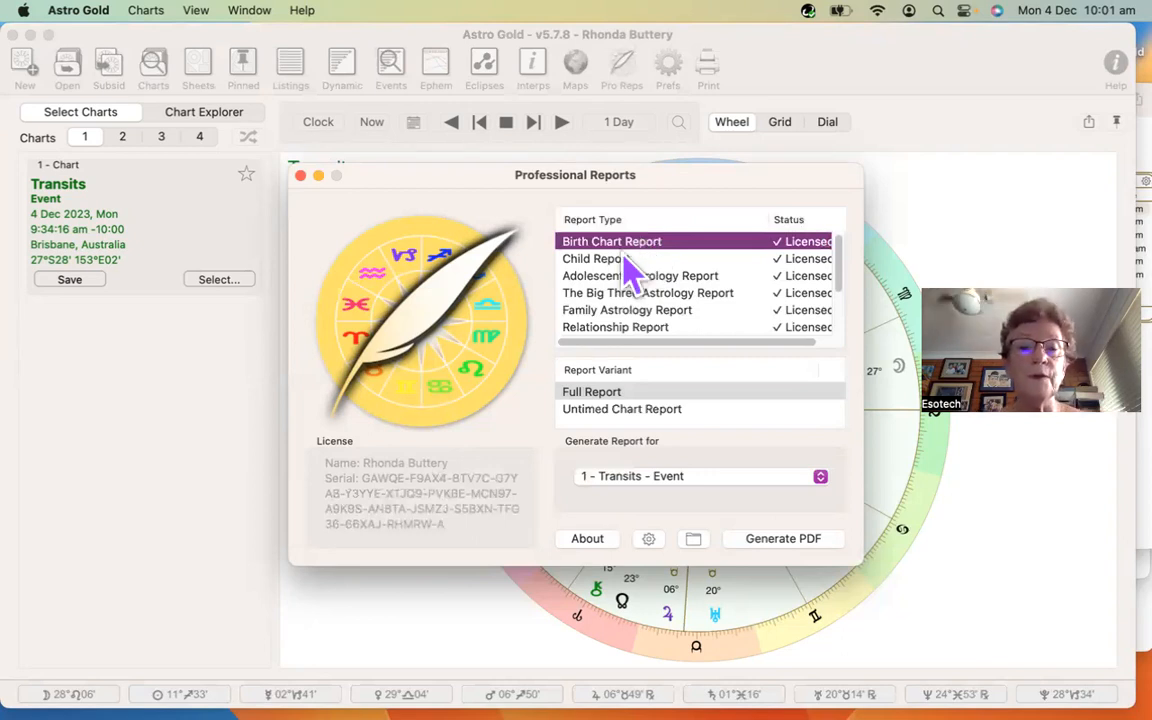
{"action": "left_click", "coordinate": [622, 262]}
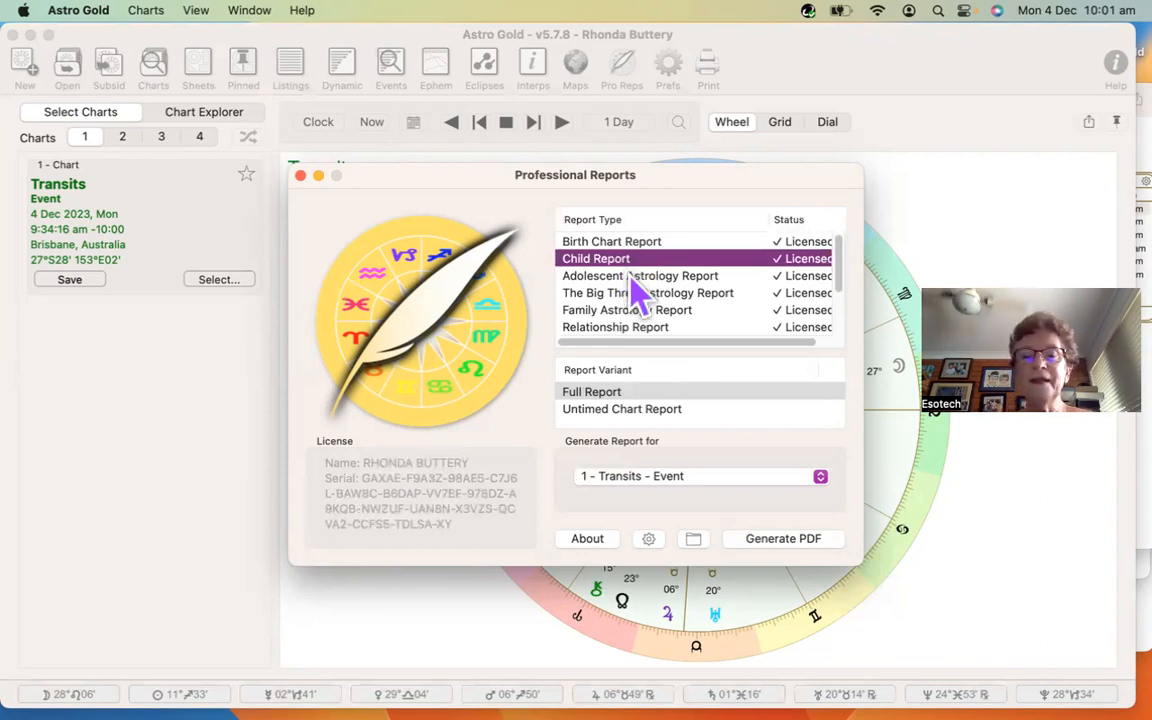
{"action": "left_click", "coordinate": [632, 277]}
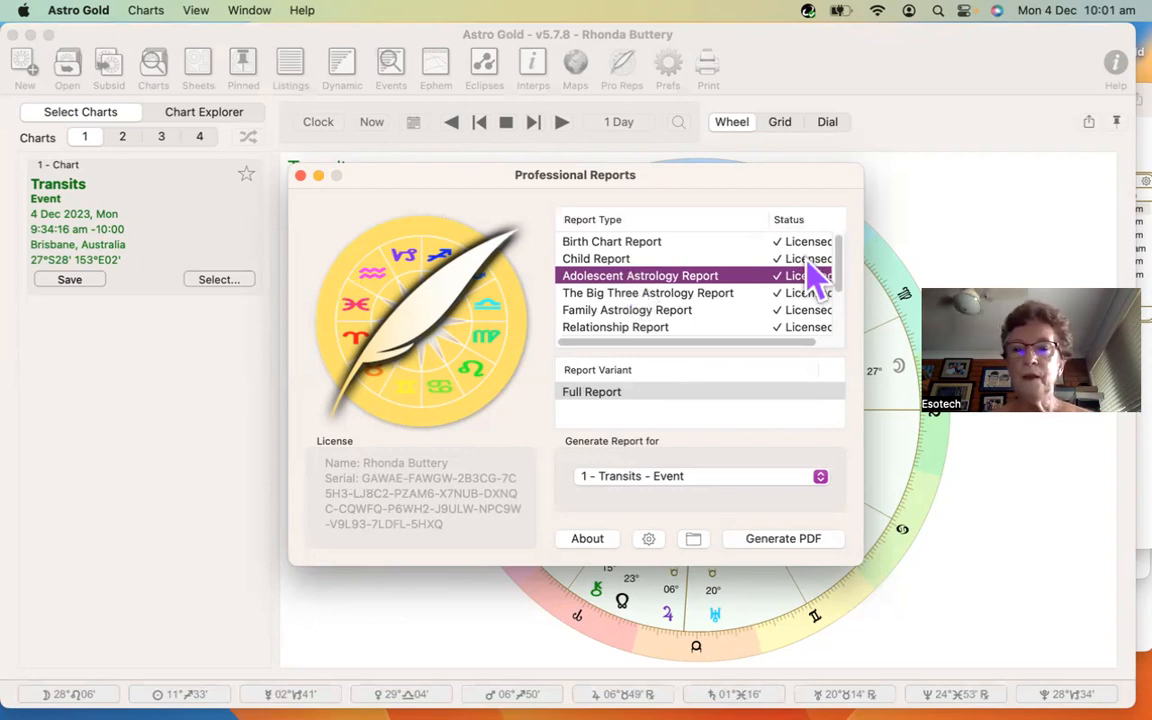
{"action": "left_click", "coordinate": [622, 330]}
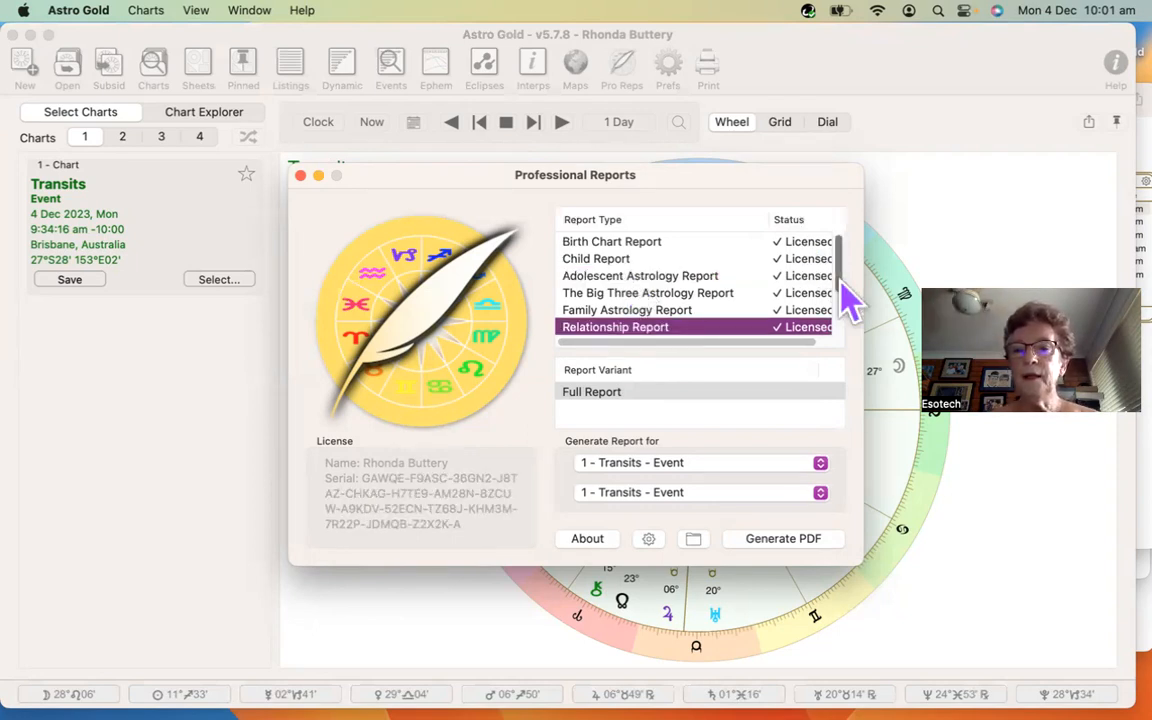
{"action": "scroll", "coordinate": [840, 315], "scroll_direction": "down", "scroll_amount": 1}
{"action": "scroll", "coordinate": [840, 317], "scroll_direction": "down", "scroll_amount": 3}
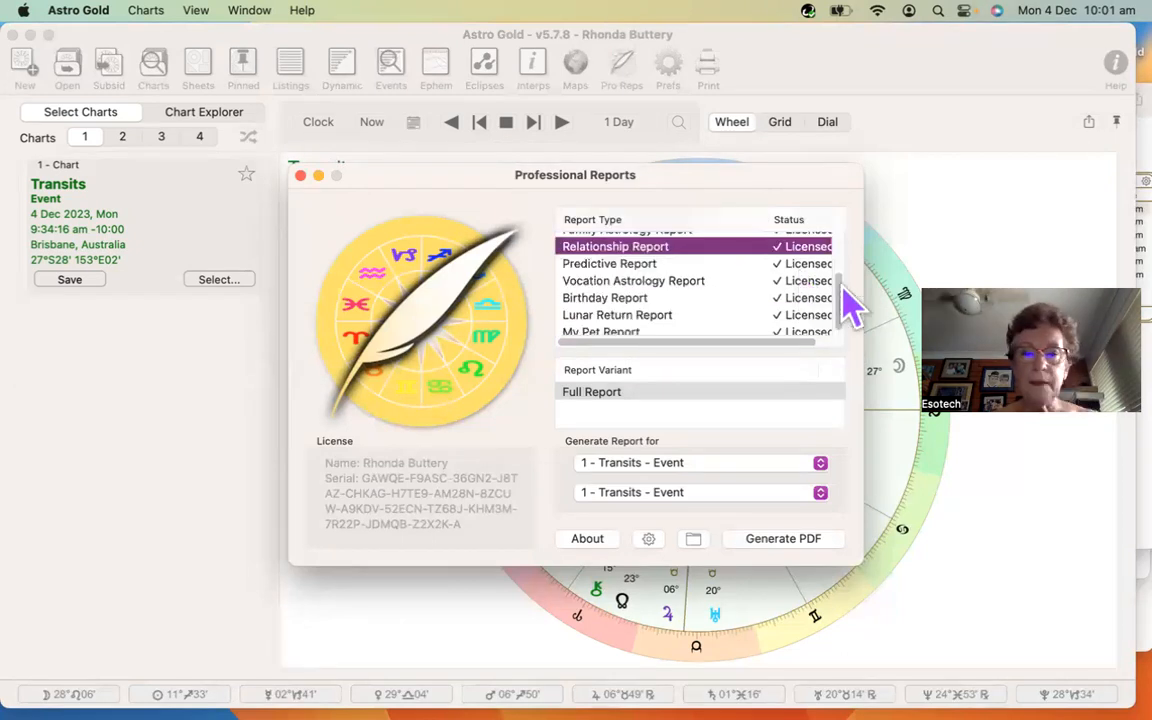
{"action": "scroll", "coordinate": [835, 252], "scroll_direction": "up", "scroll_amount": 3}
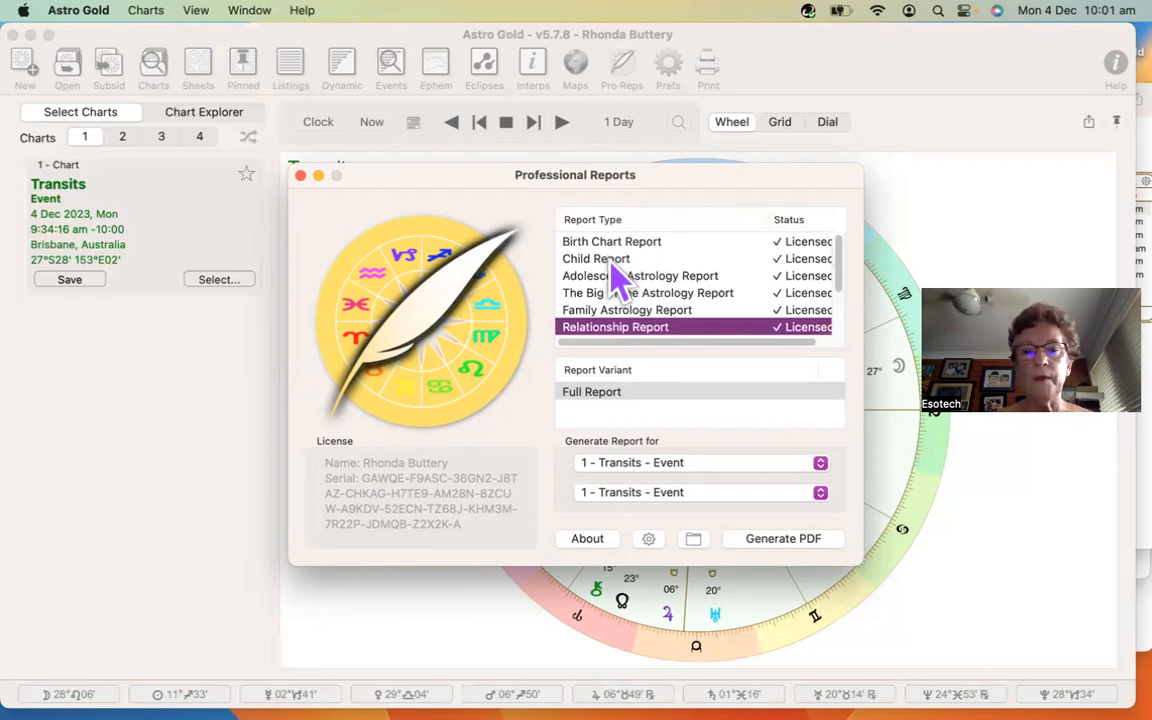
- Try to generate the full Child Report as a PDF for the Transits event chart
{"action": "left_click", "coordinate": [613, 260]}
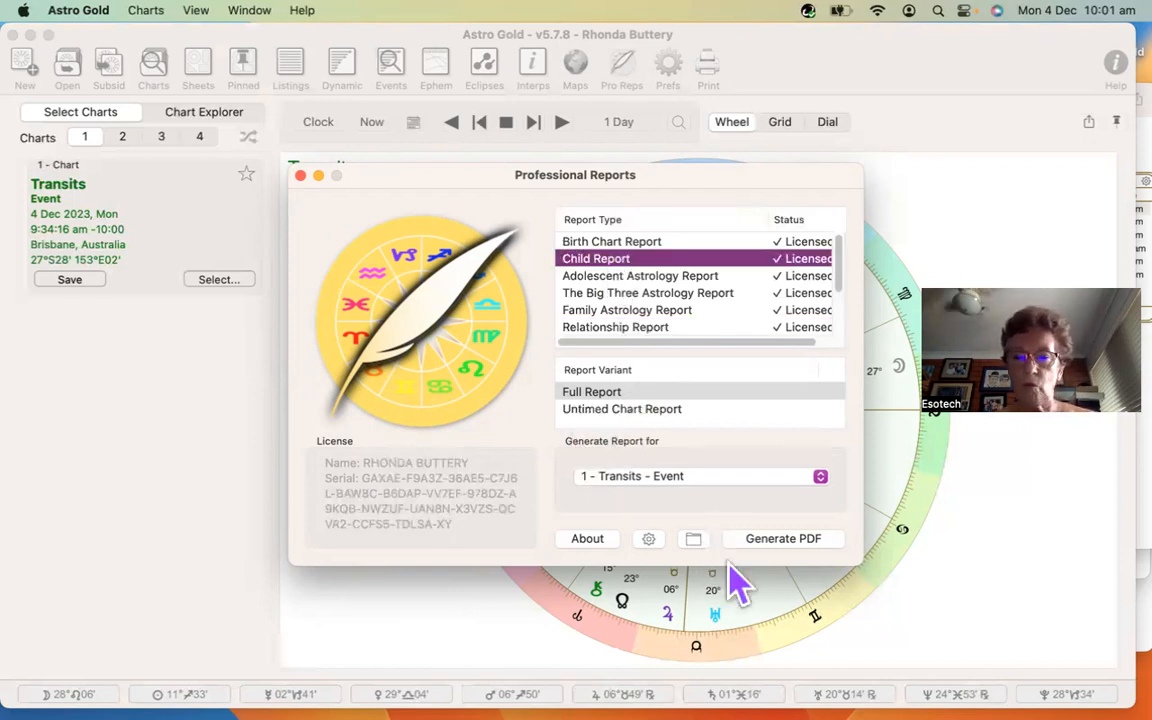
{"action": "left_click", "coordinate": [810, 540]}
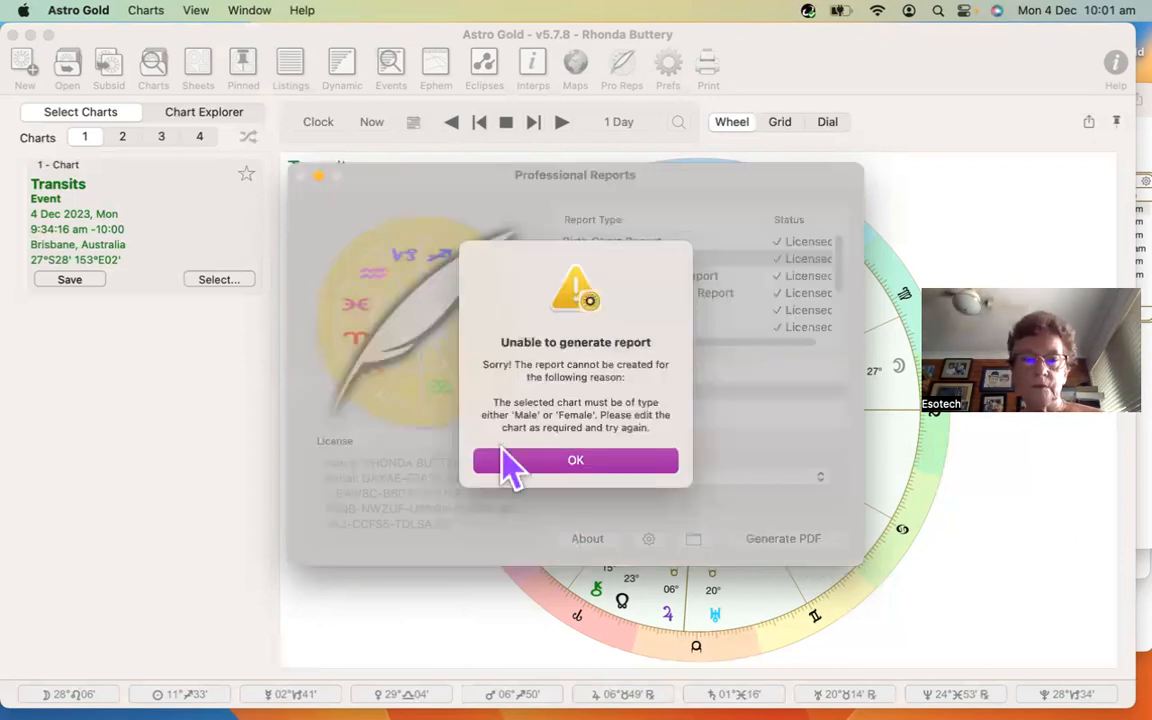
{"action": "left_click", "coordinate": [587, 468]}
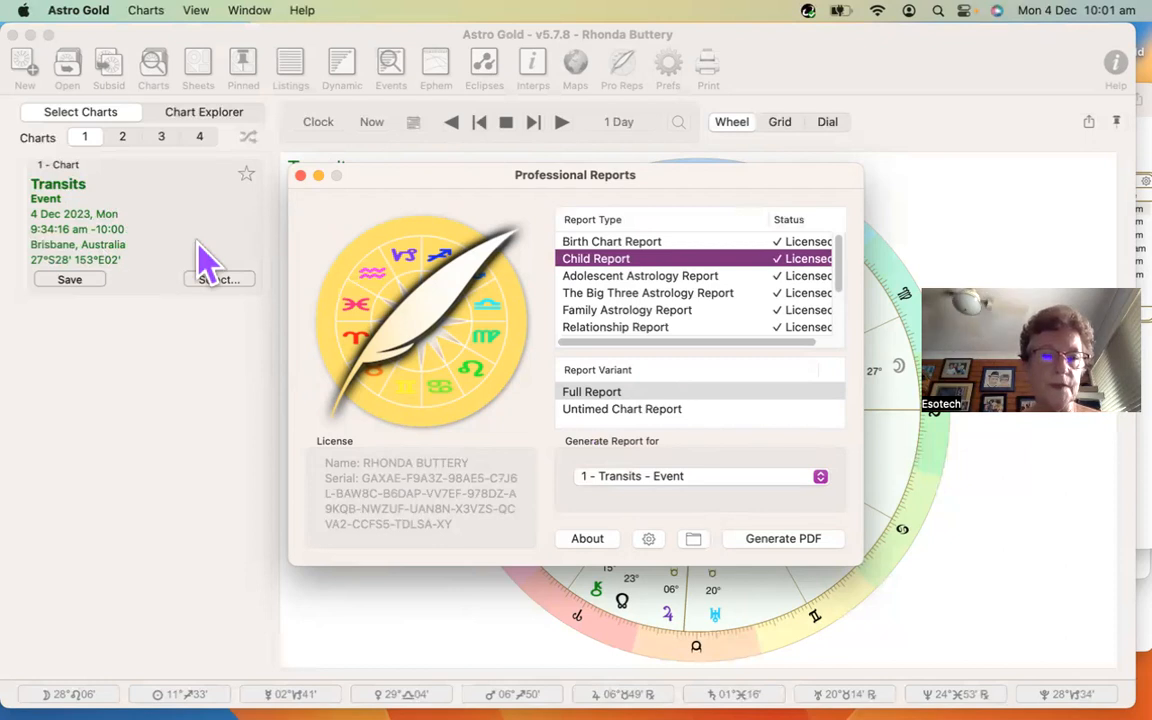
- Load the recently used Shayne Ward chart for London, UK in place of the Transits chart
{"action": "left_click", "coordinate": [220, 284]}
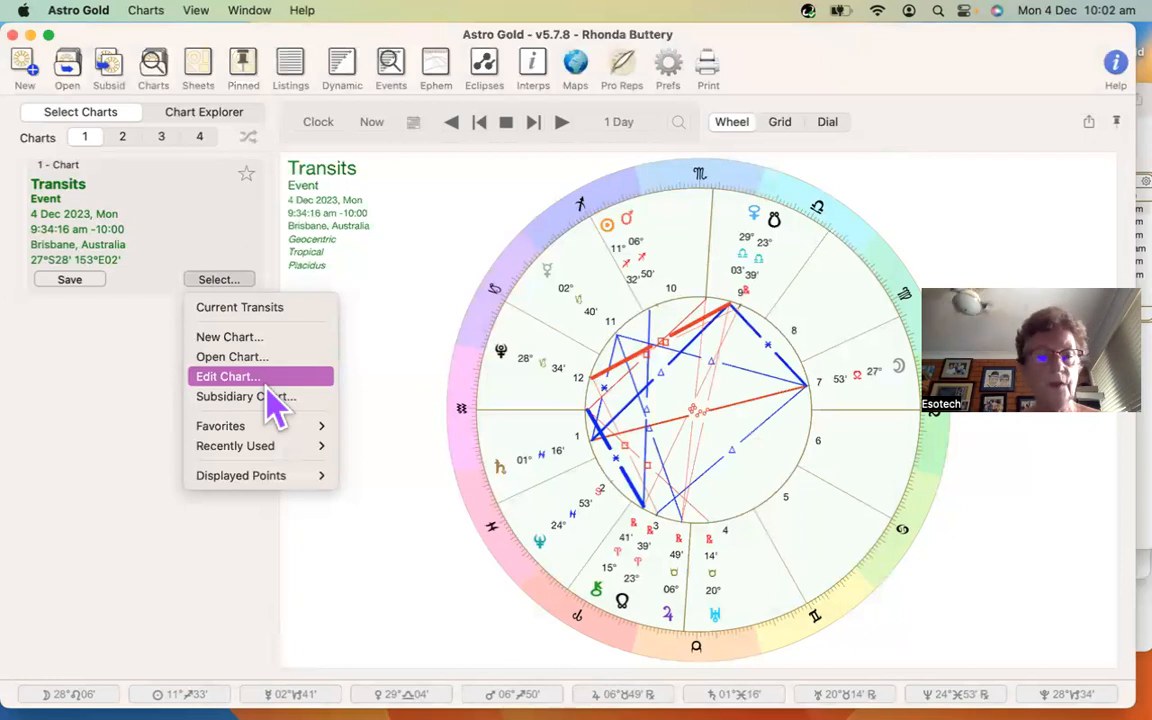
{"action": "mouse_move", "coordinate": [300, 446]}
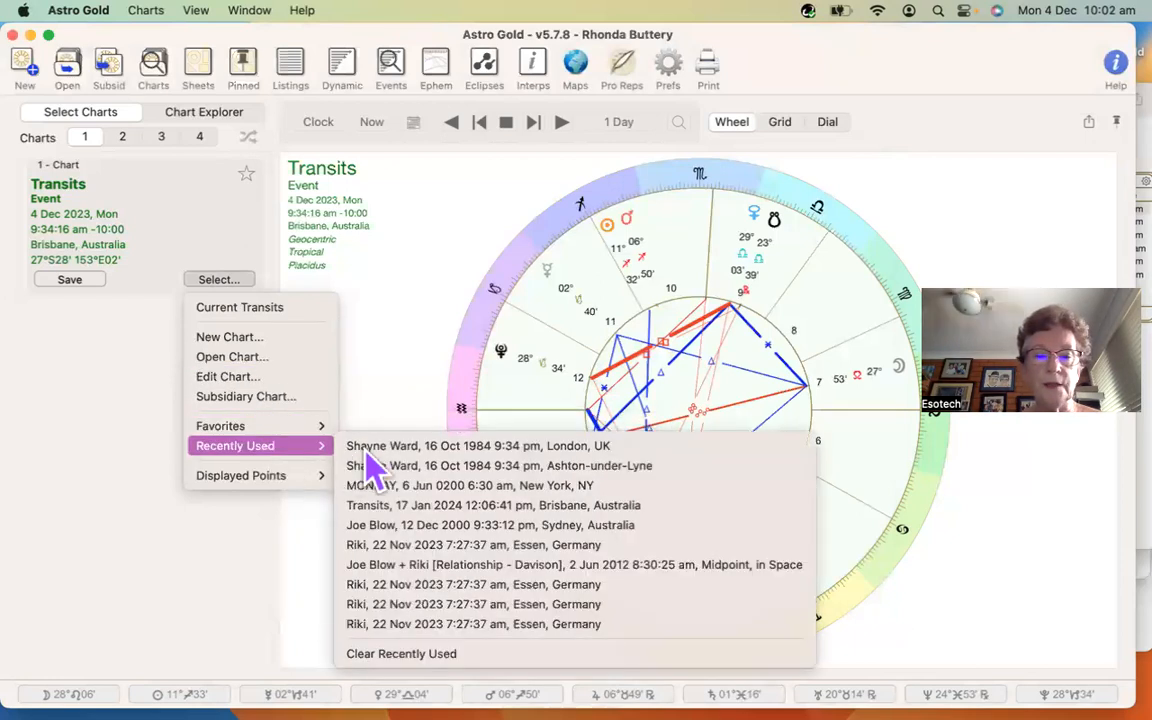
{"action": "left_click", "coordinate": [369, 449]}
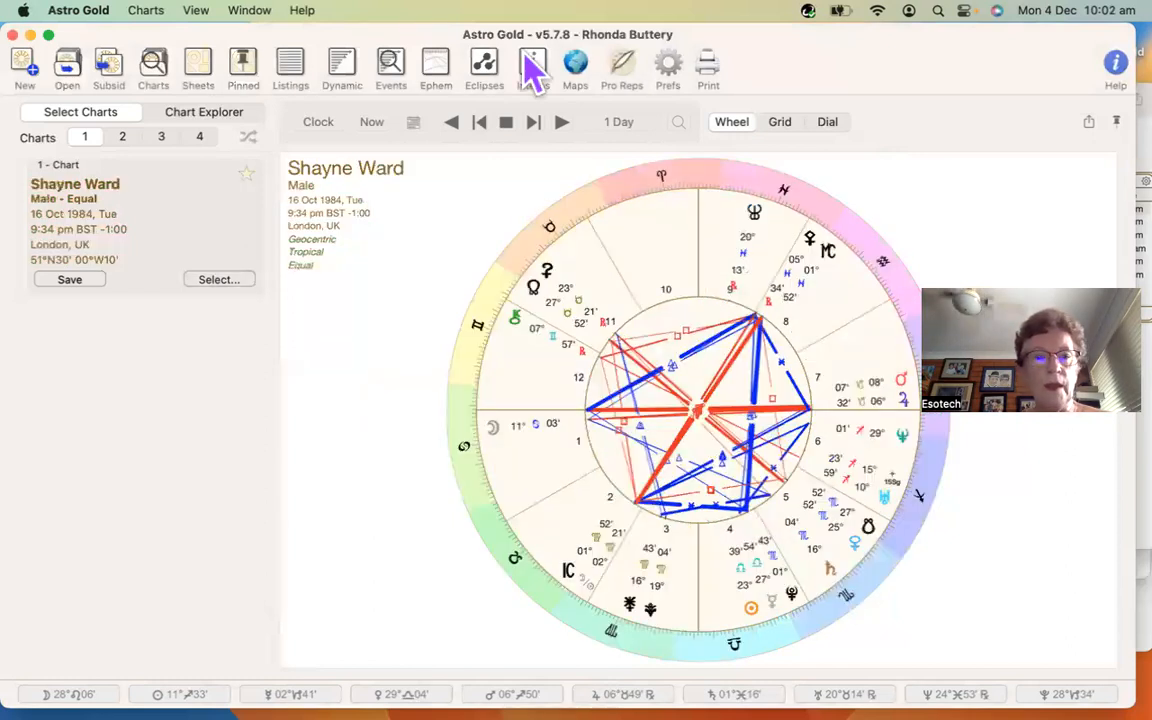
- Check the report options and generate the full Child Report as a PDF for the Shayne Ward chart
{"action": "left_click", "coordinate": [624, 68]}
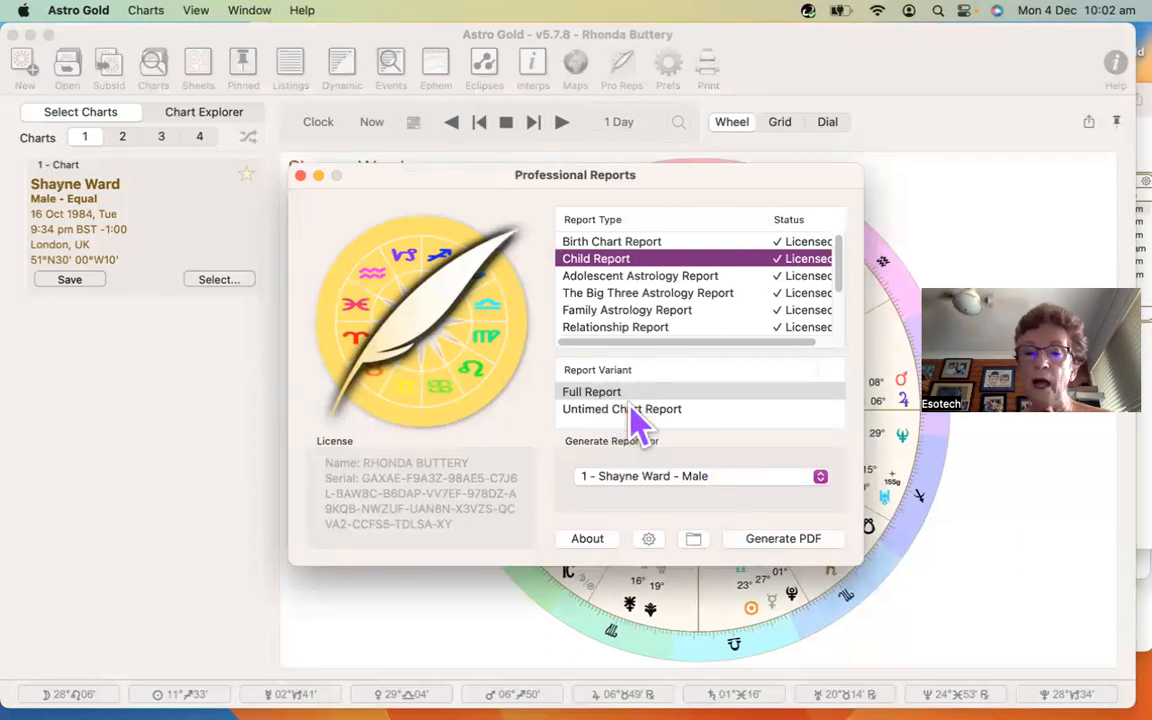
{"action": "left_click", "coordinate": [649, 540]}
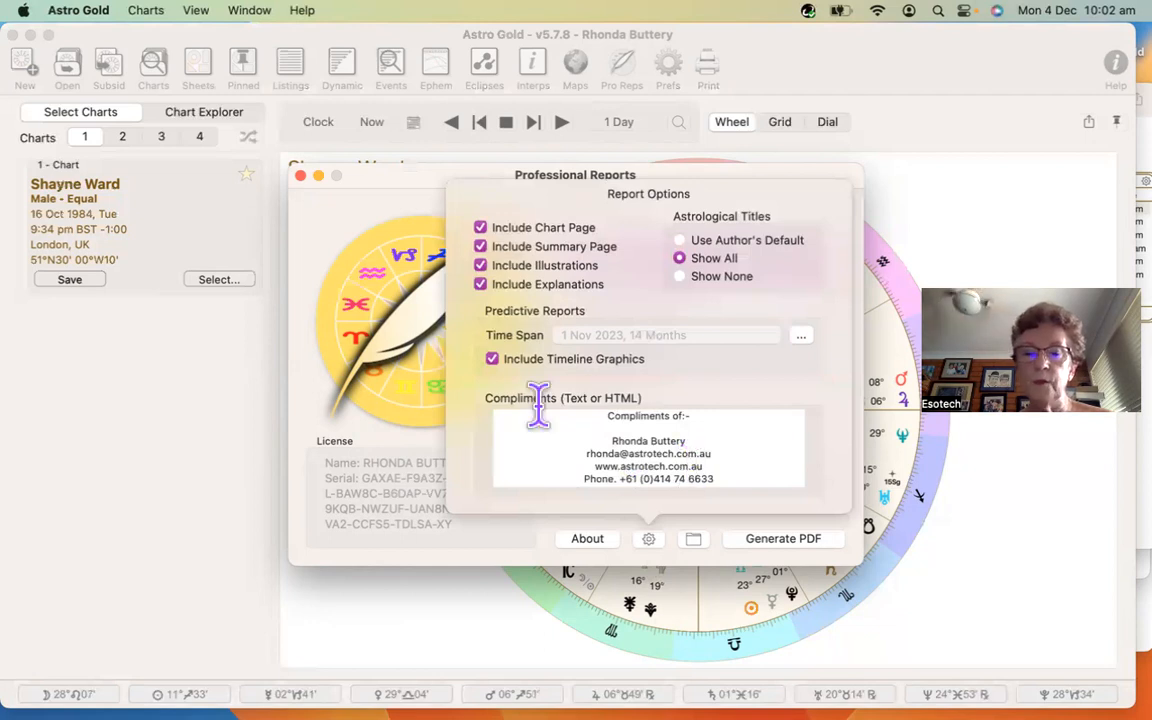
{"action": "left_click", "coordinate": [601, 523]}
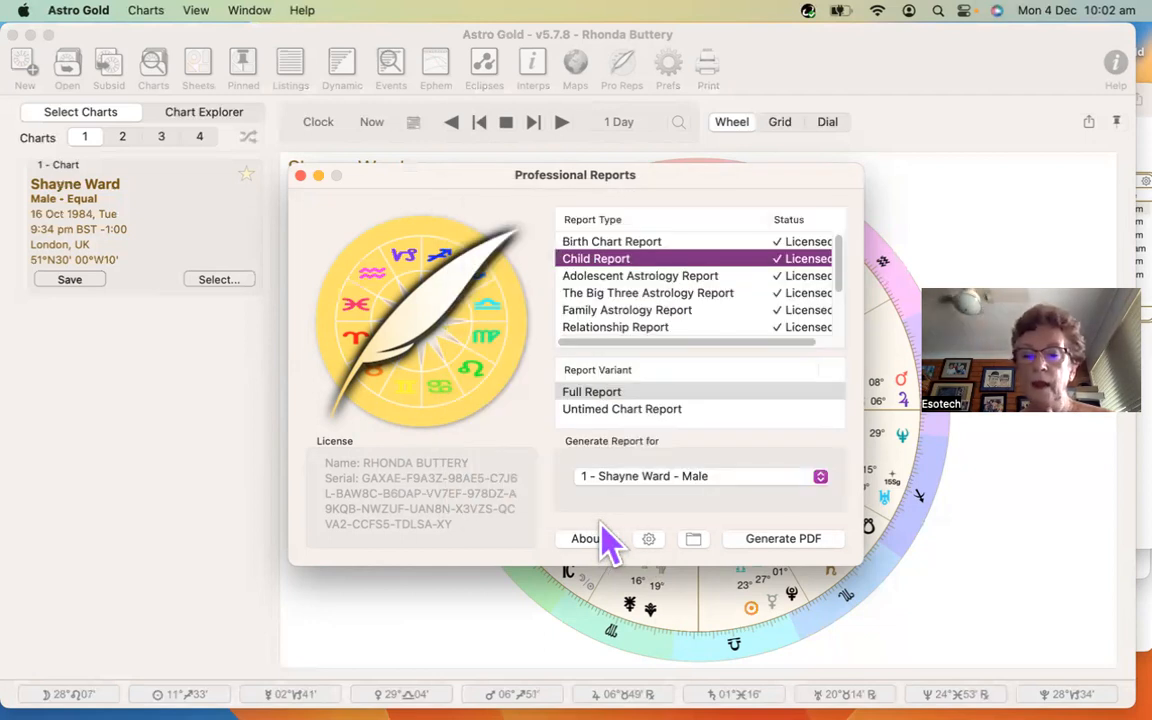
{"action": "left_click", "coordinate": [785, 545]}
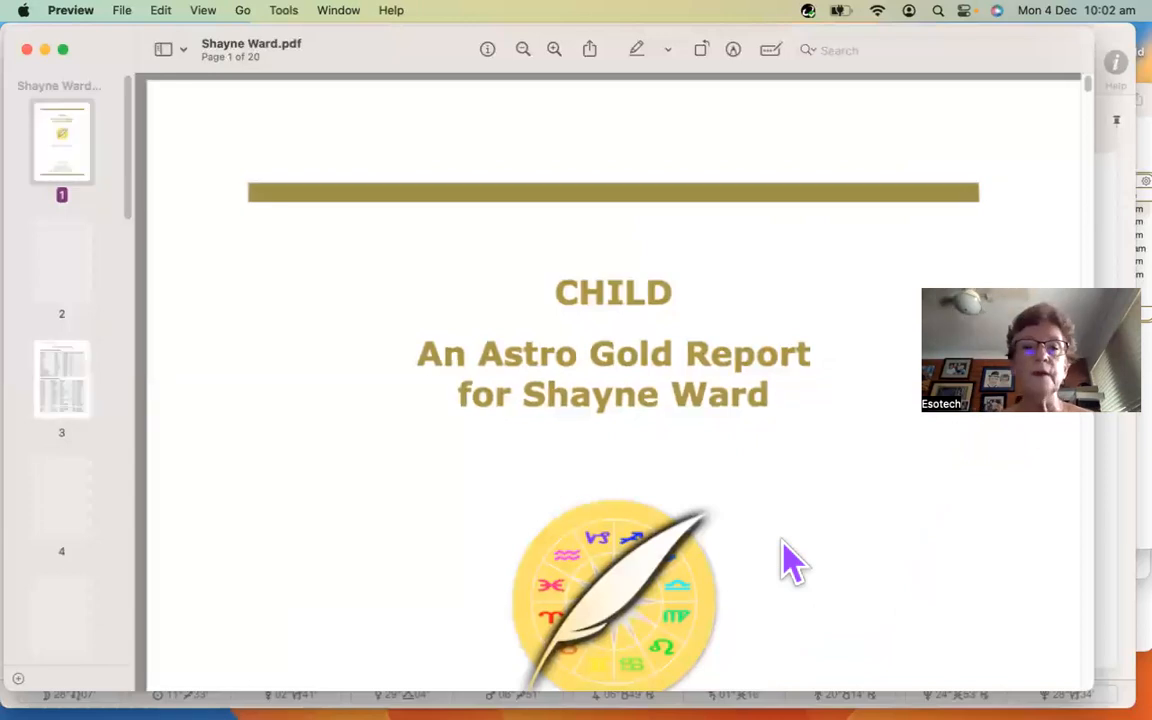
- Examine the Child Report's cover, chart wheel, Astrological Summary and Introduction pages
{"action": "left_click", "coordinate": [522, 50]}
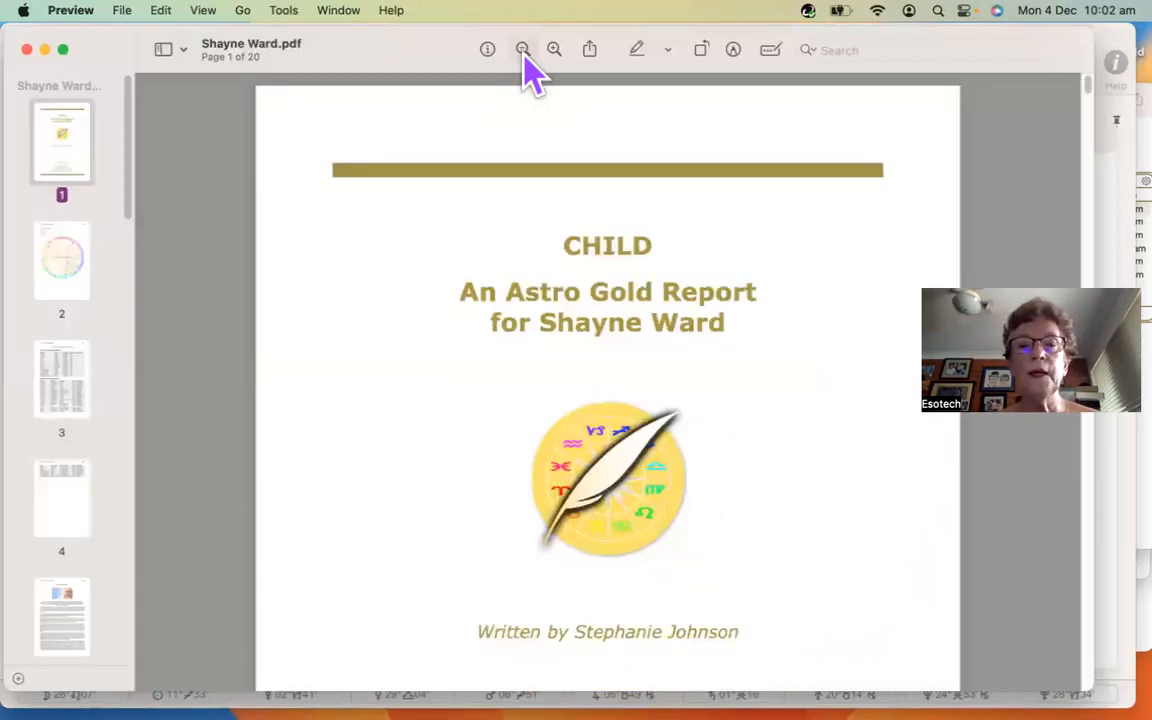
{"action": "left_click", "coordinate": [522, 50]}
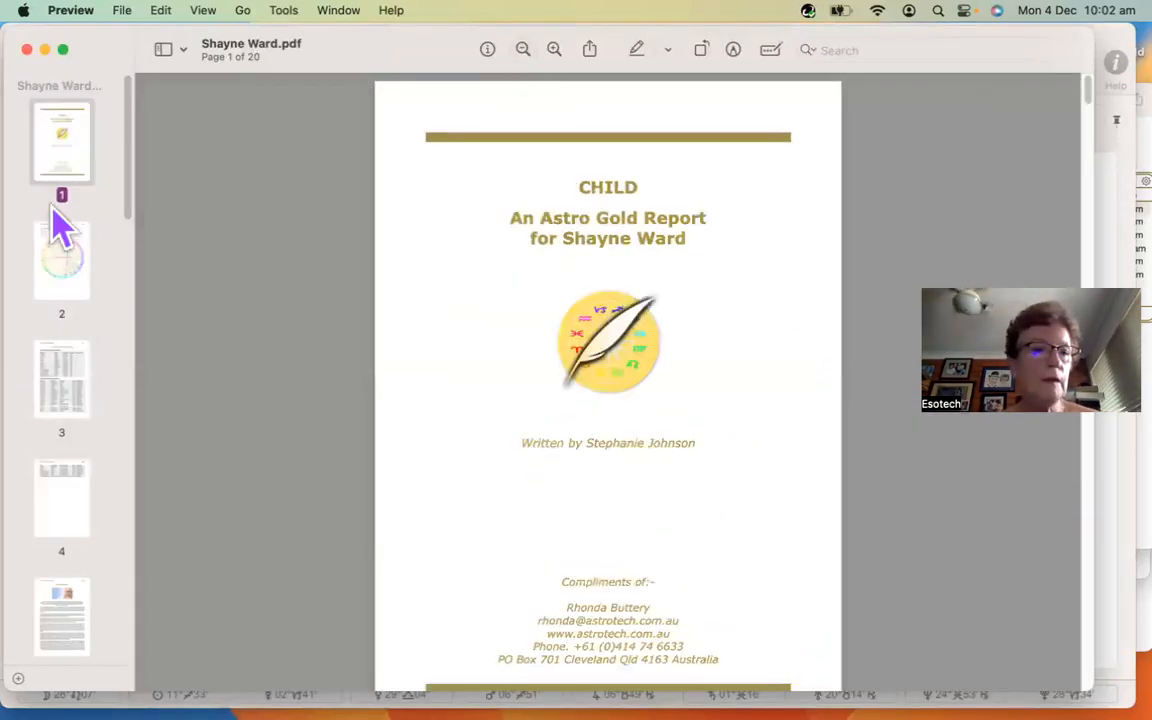
{"action": "left_click", "coordinate": [63, 265]}
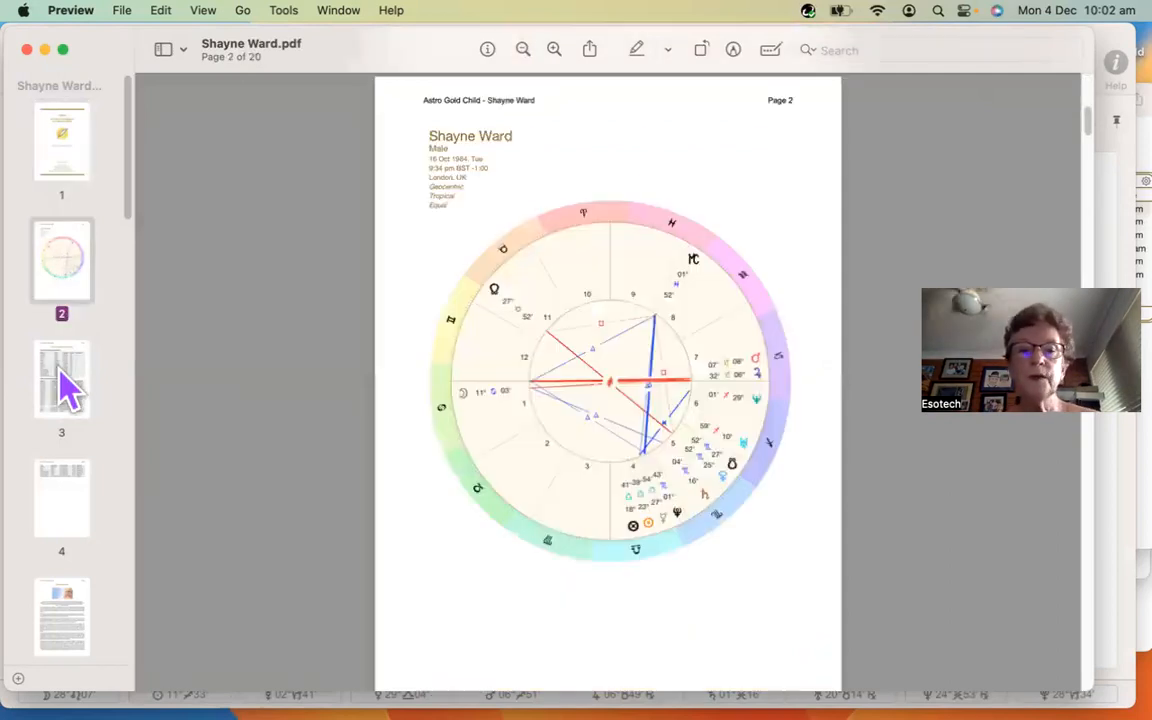
{"action": "left_click", "coordinate": [60, 370]}
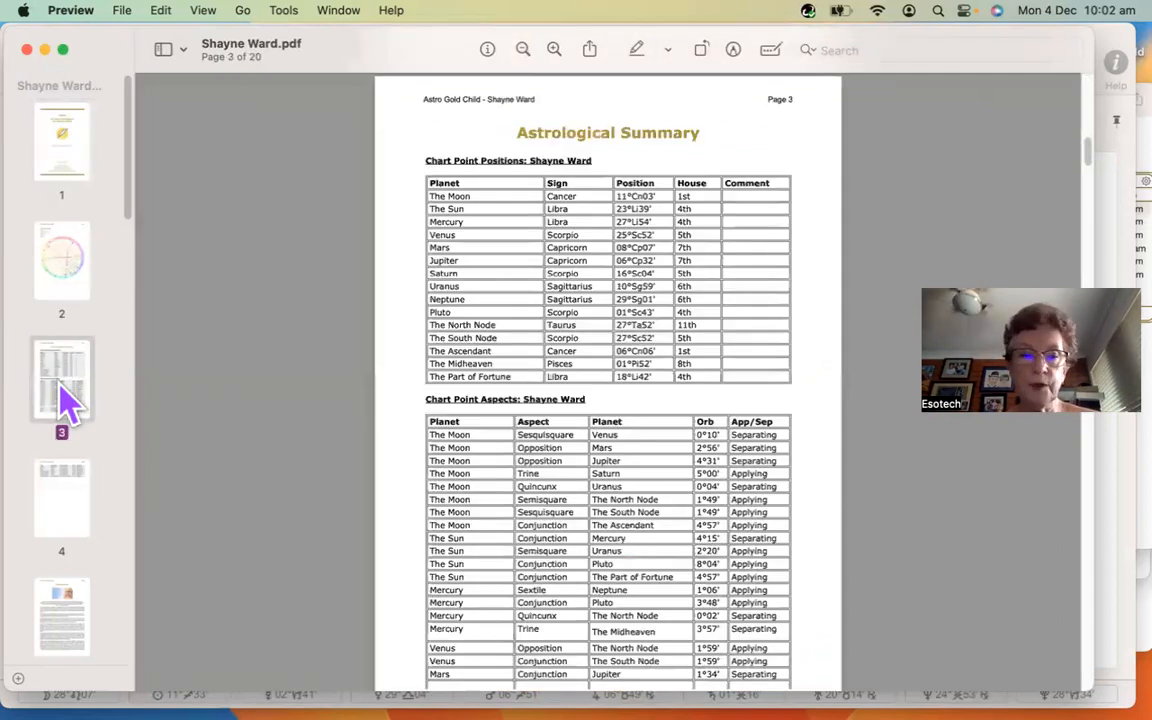
{"action": "left_click", "coordinate": [60, 595]}
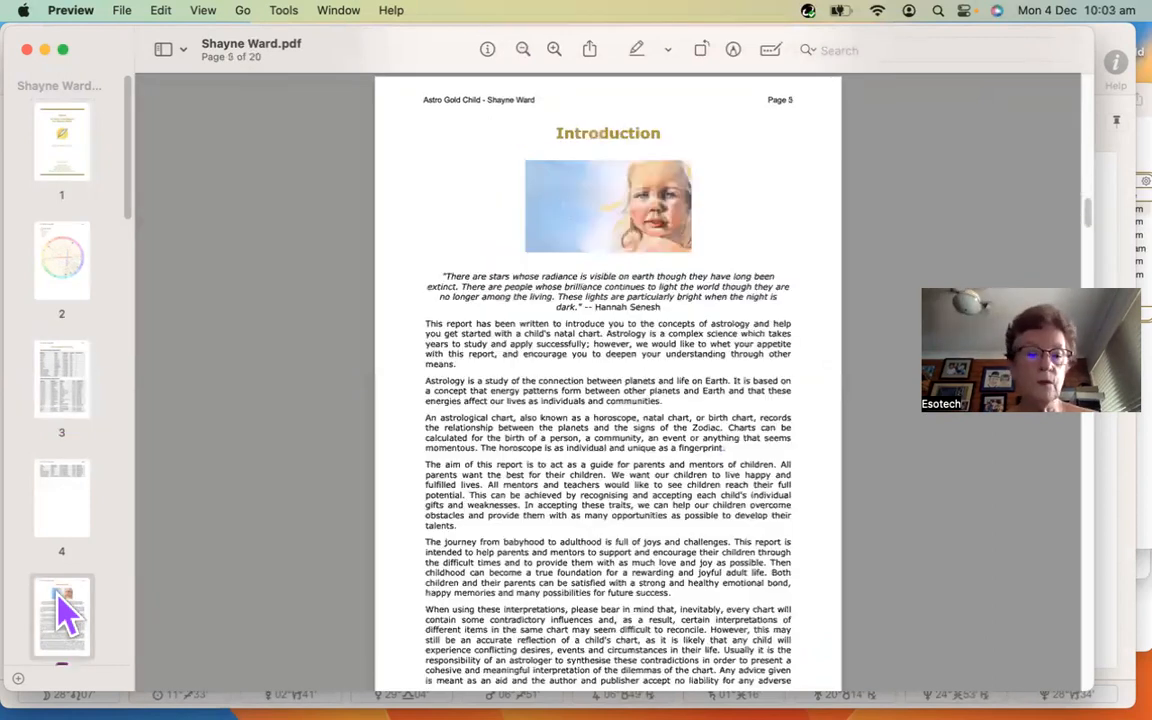
{"action": "key", "text": "Down"}
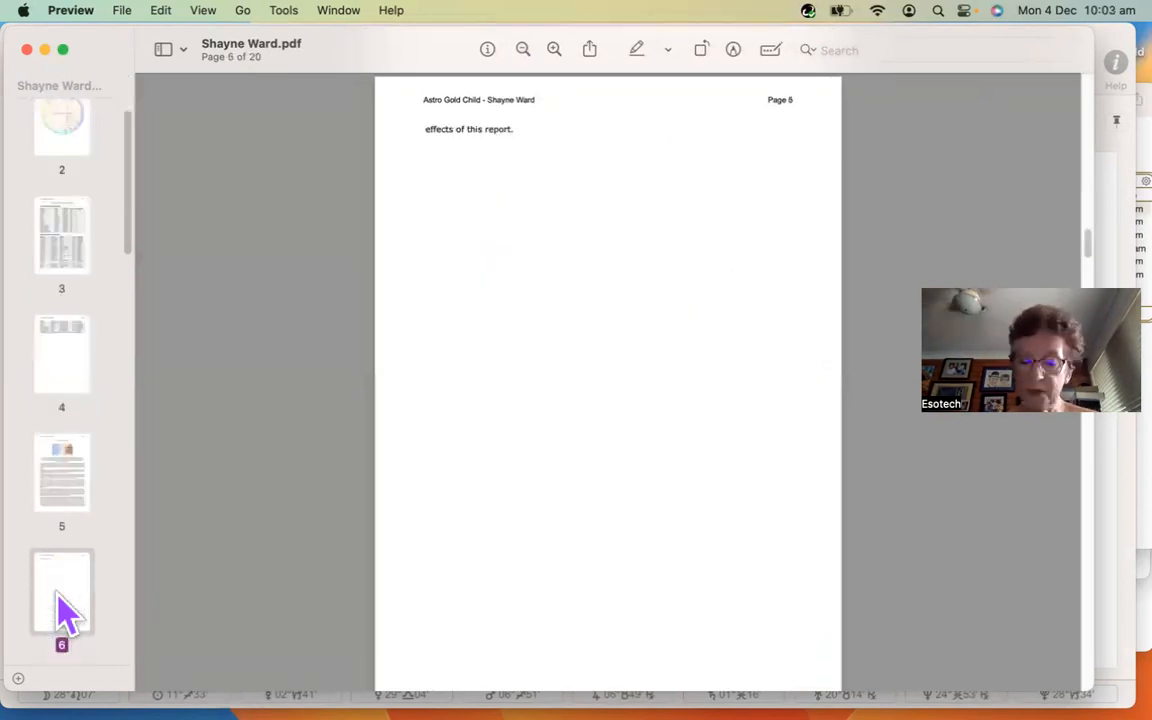
- Look through the report's chapters from Family and Friends to the Conclusion, and return to the Family and Friends page
{"action": "key", "text": "Down"}
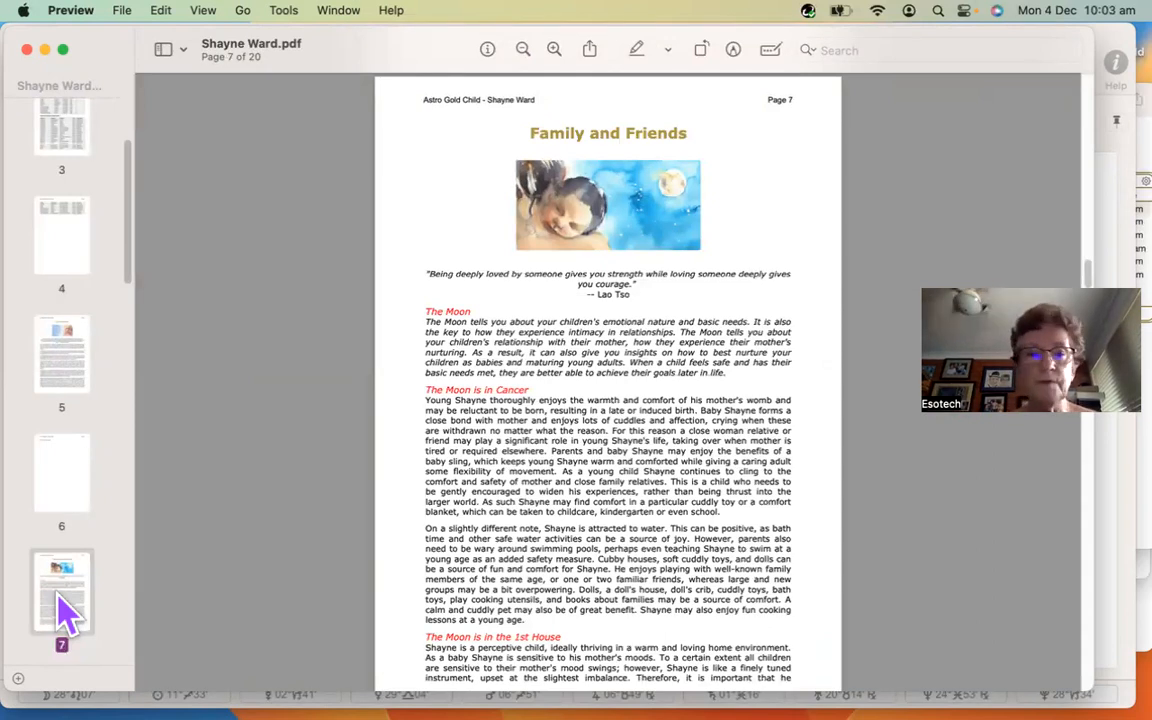
{"action": "key", "text": "Down"}
{"action": "key", "text": "Down"}
{"action": "key", "text": "Down"}
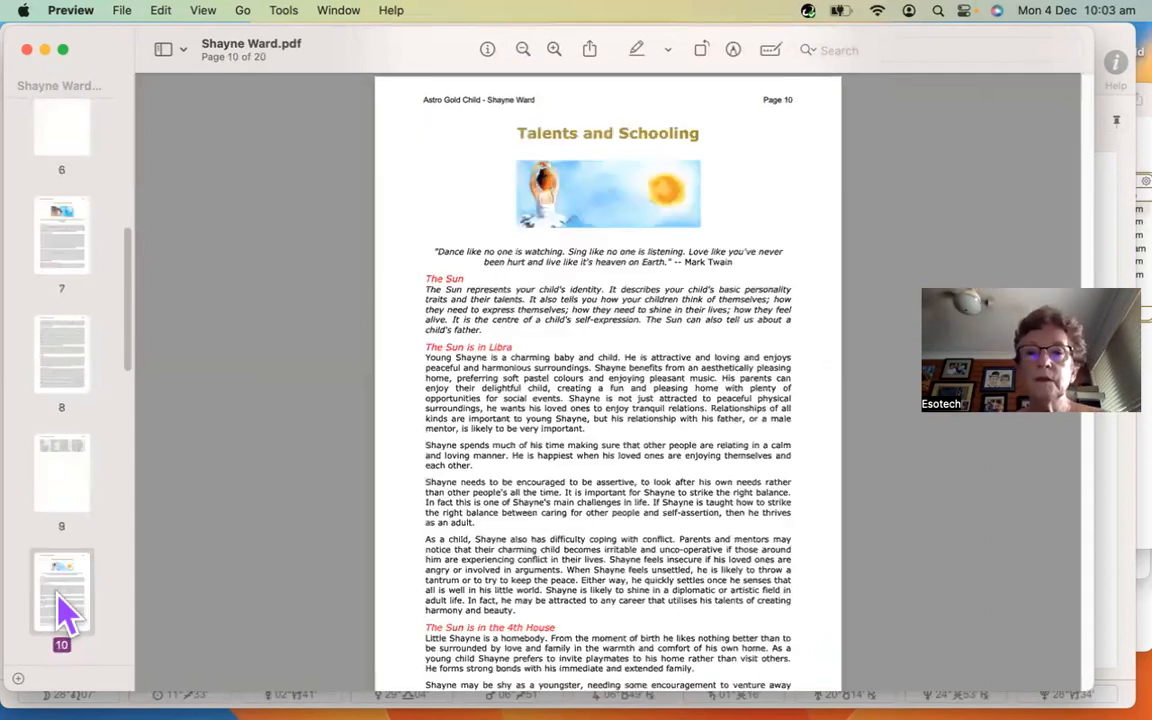
{"action": "key", "text": "Down"}
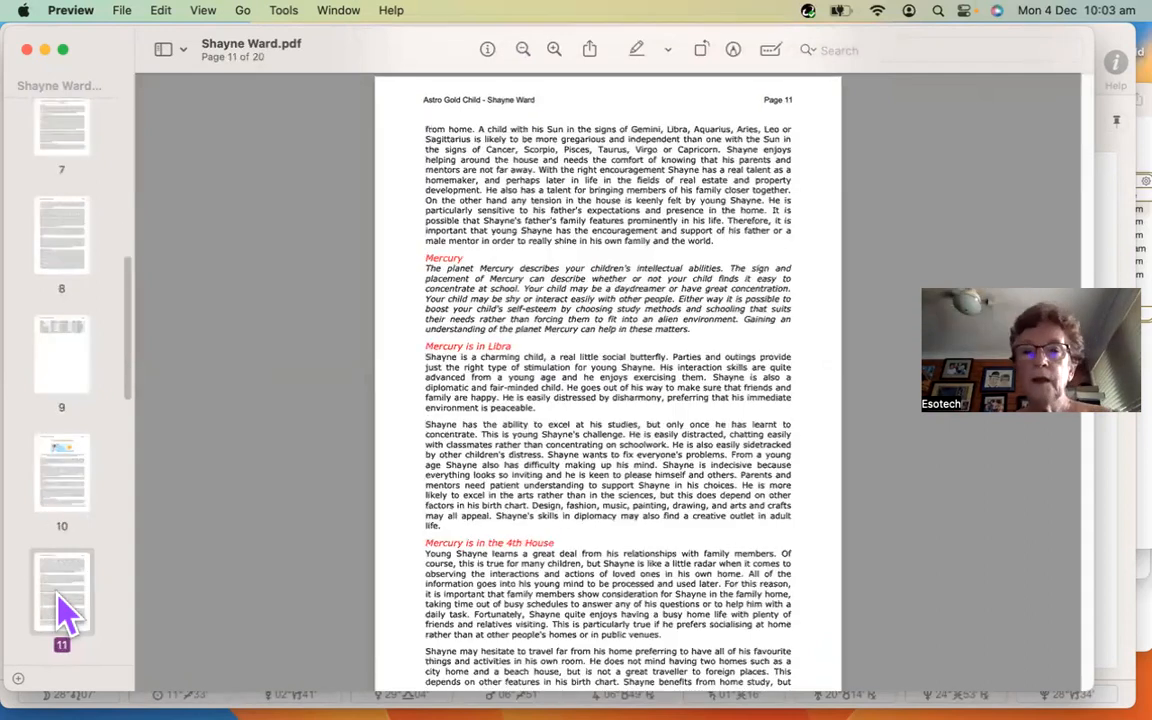
{"action": "key", "text": "Down"}
{"action": "key", "text": "Down"}
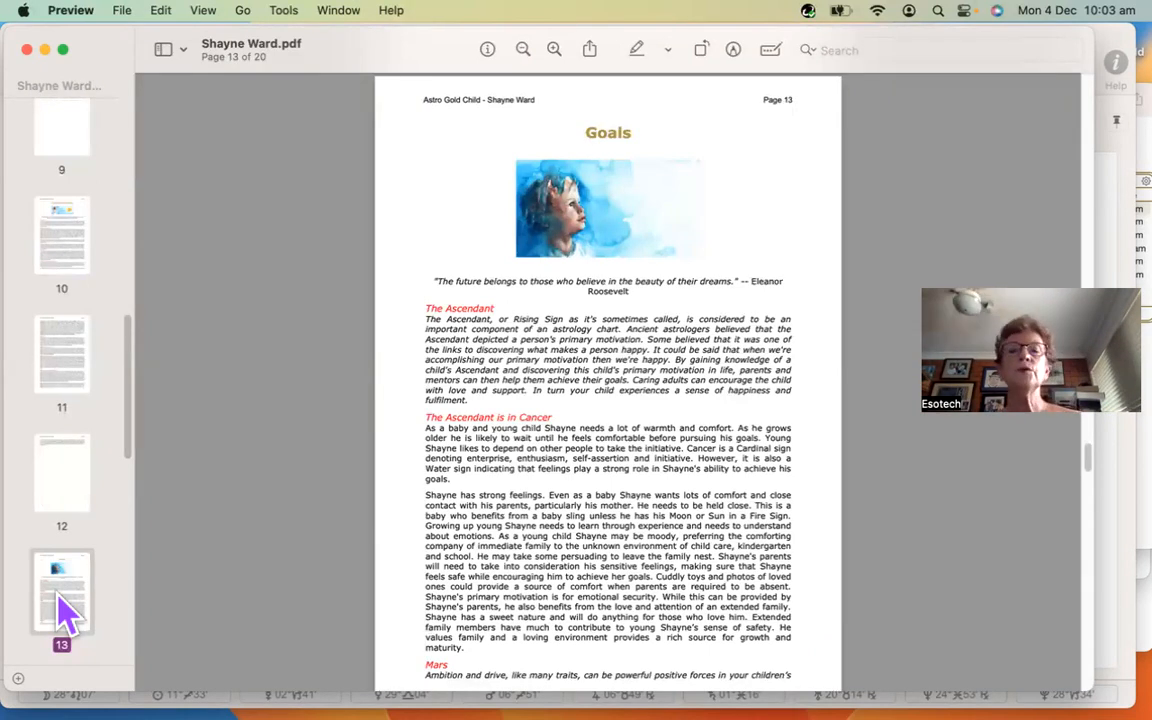
{"action": "key", "text": "Down"}
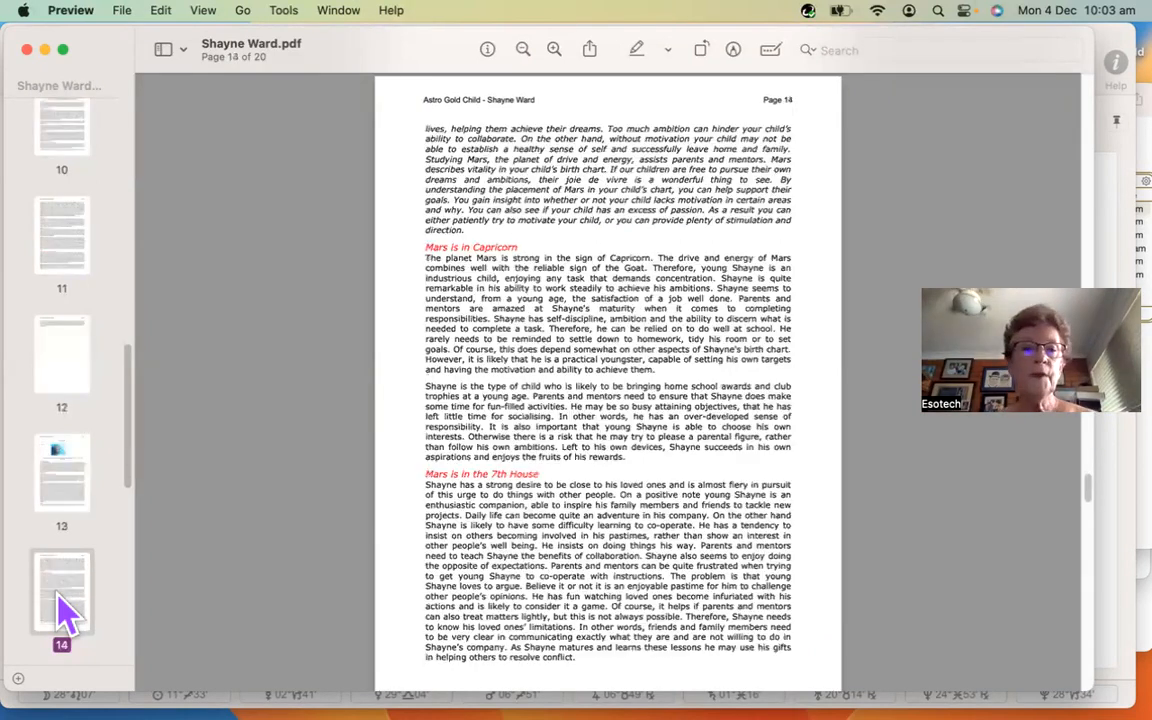
{"action": "key", "text": "Down"}
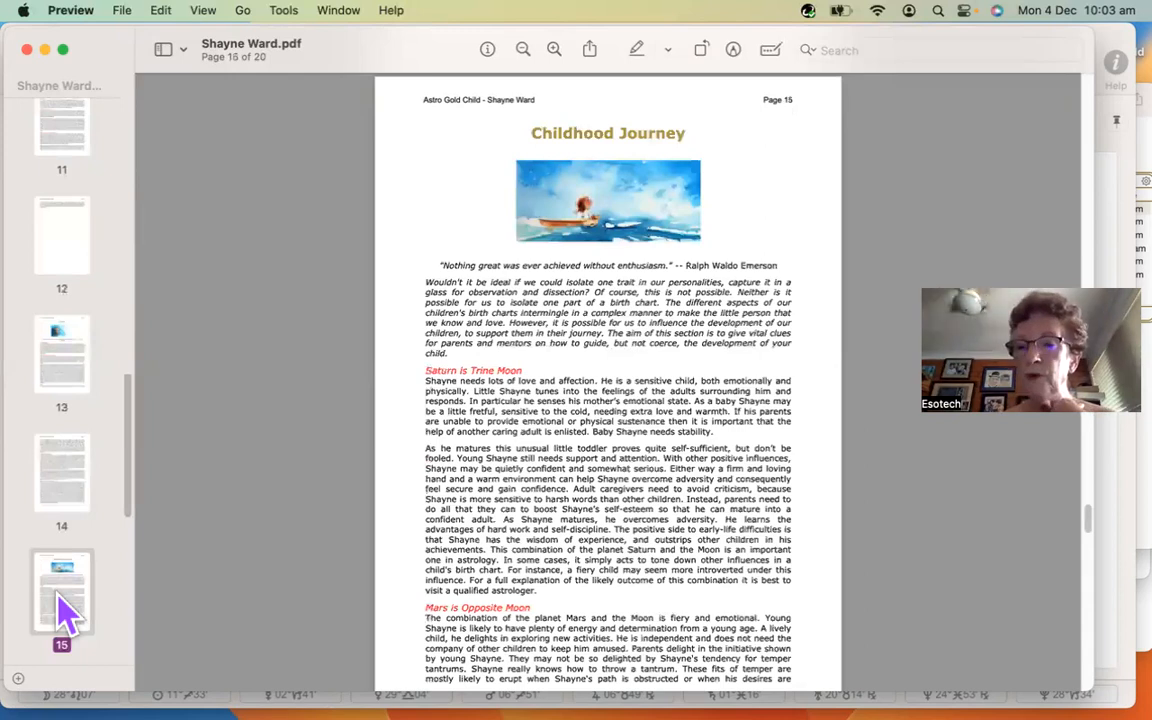
{"action": "key", "text": "Down"}
{"action": "key", "text": "Down"}
{"action": "key", "text": "Down"}
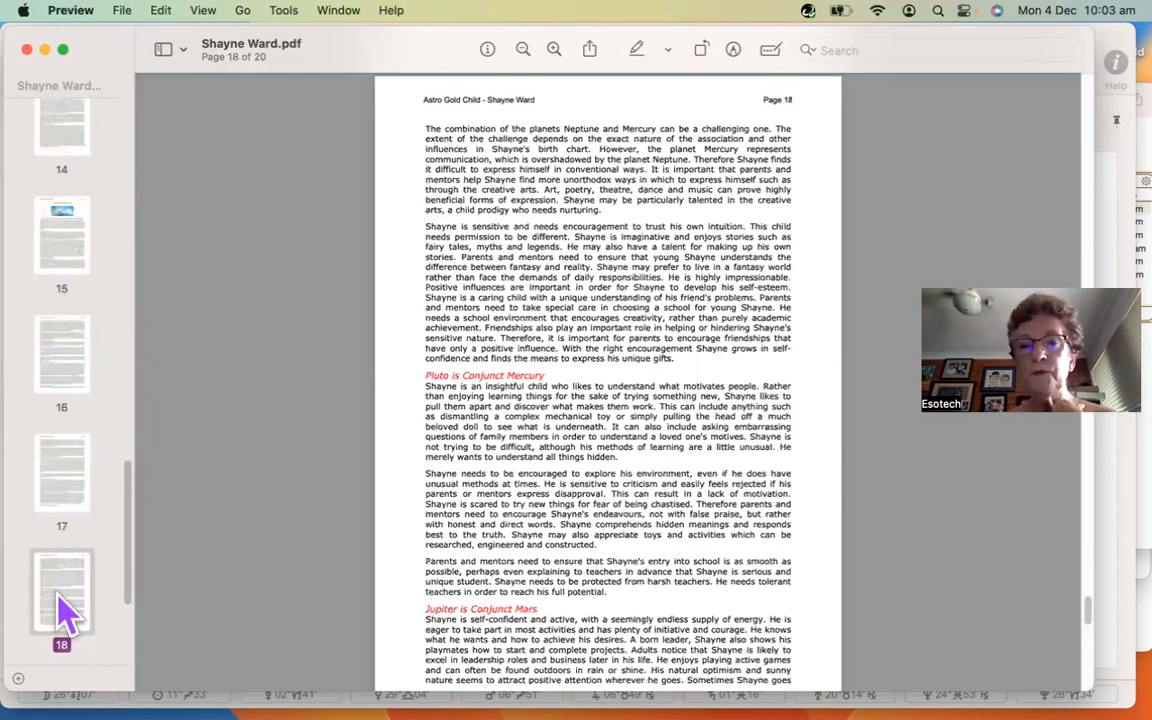
{"action": "key", "text": "Down"}
{"action": "key", "text": "Down"}
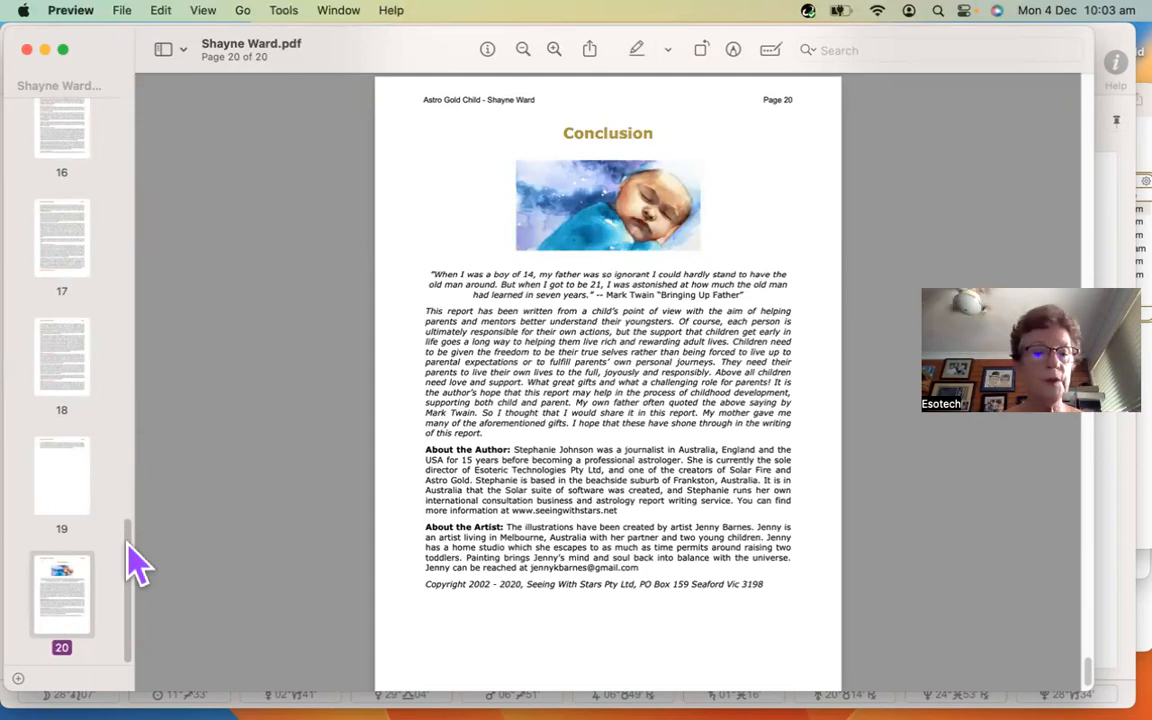
{"action": "left_click_drag", "start_coordinate": [127, 545], "coordinate": [137, 232]}
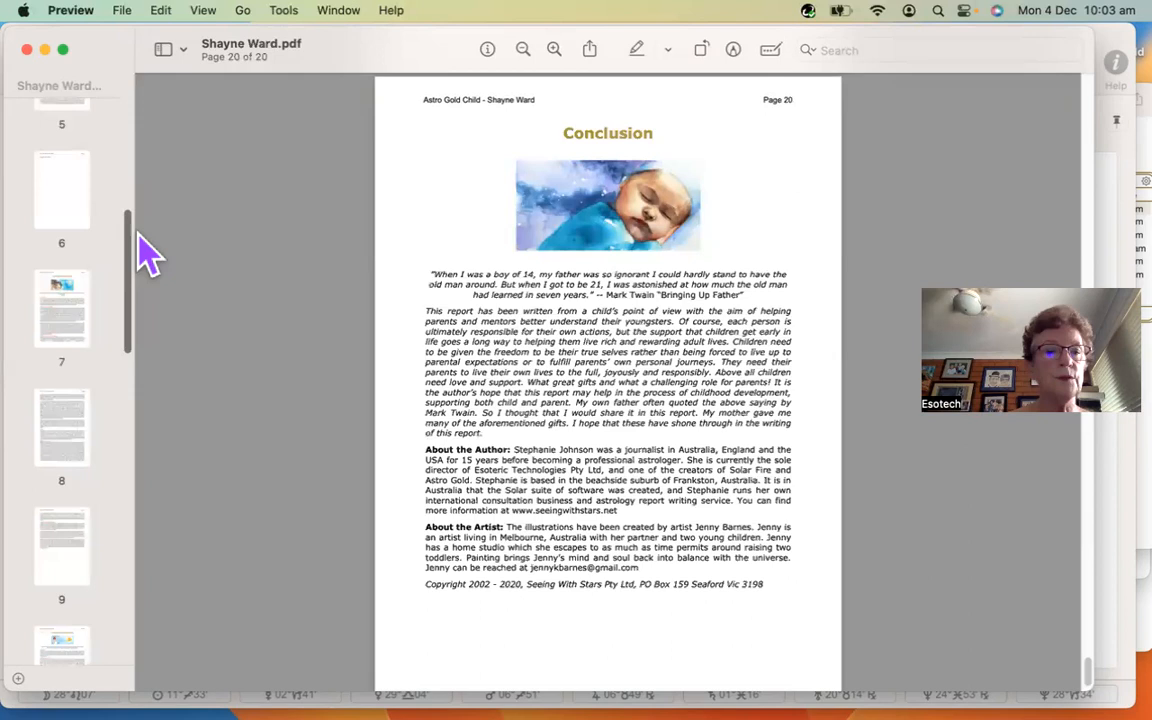
{"action": "left_click", "coordinate": [72, 327]}
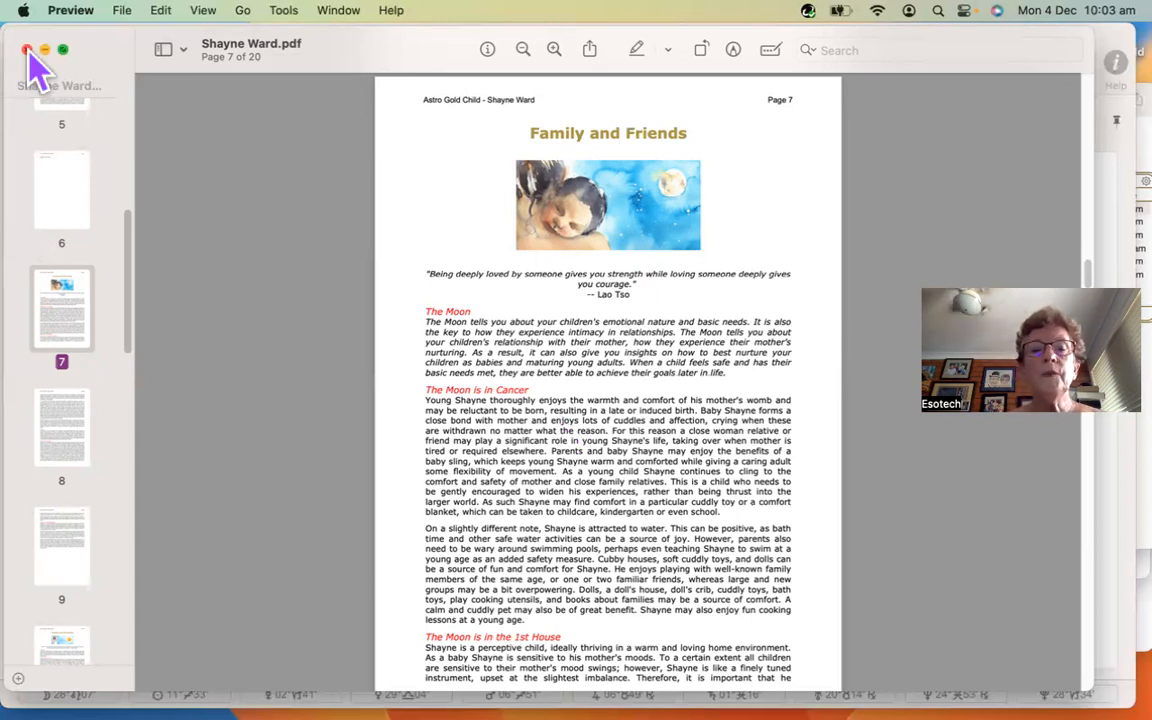
- Close the Child Report PDF and the Professional Reports window to return to the Shayne Ward chart wheel
{"action": "key", "text": "super+w"}
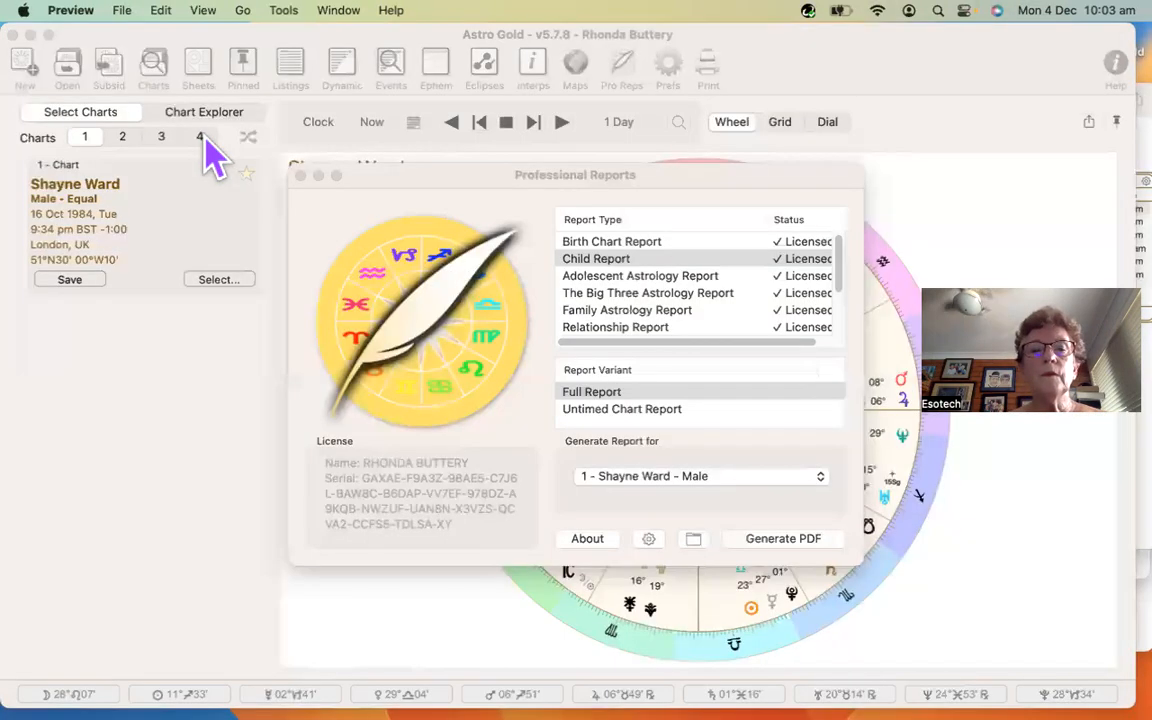
{"action": "left_click", "coordinate": [305, 195]}
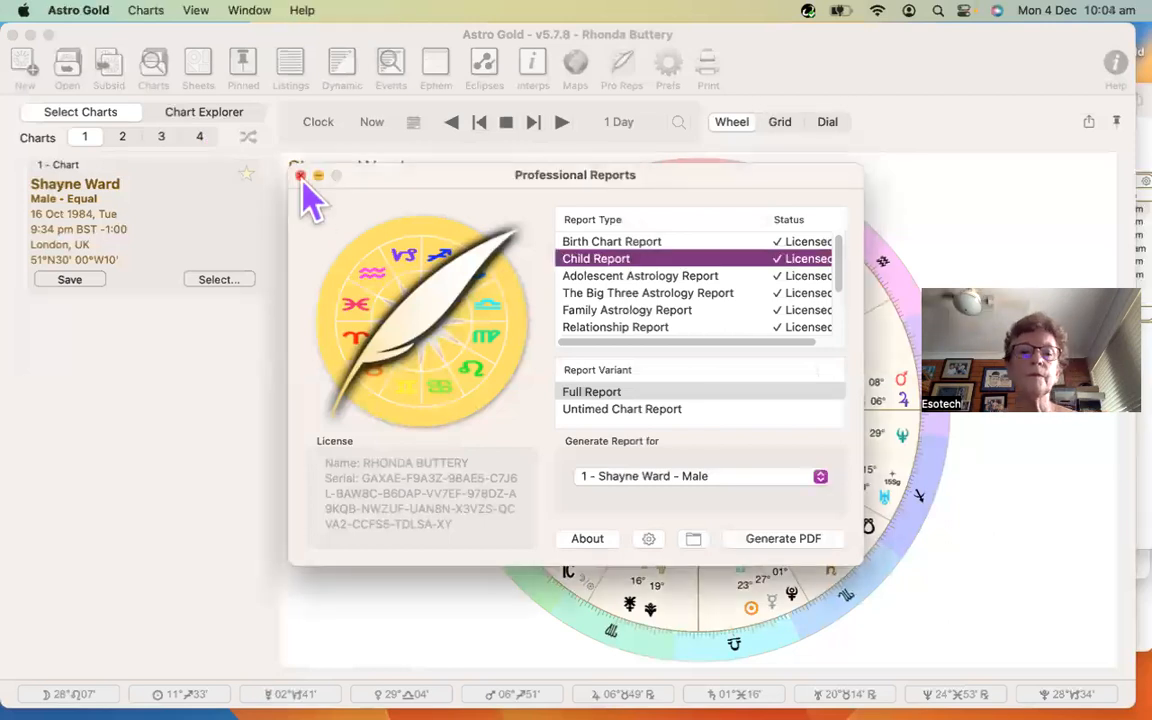
{"action": "left_click", "coordinate": [300, 176]}
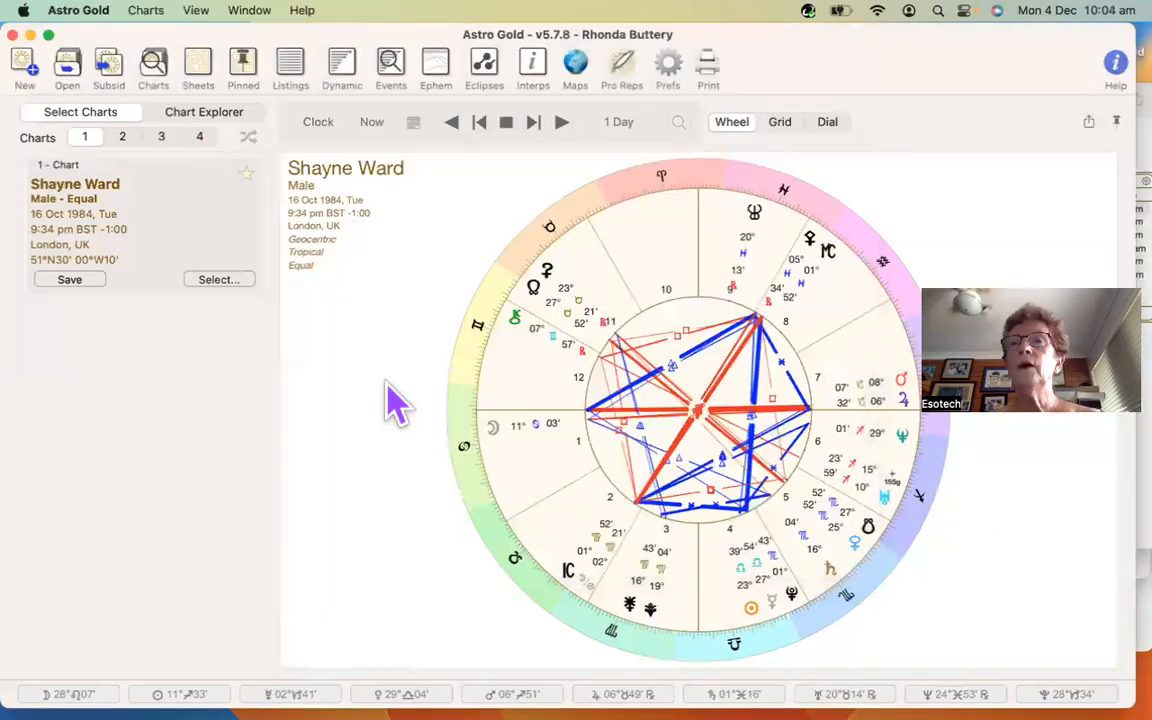